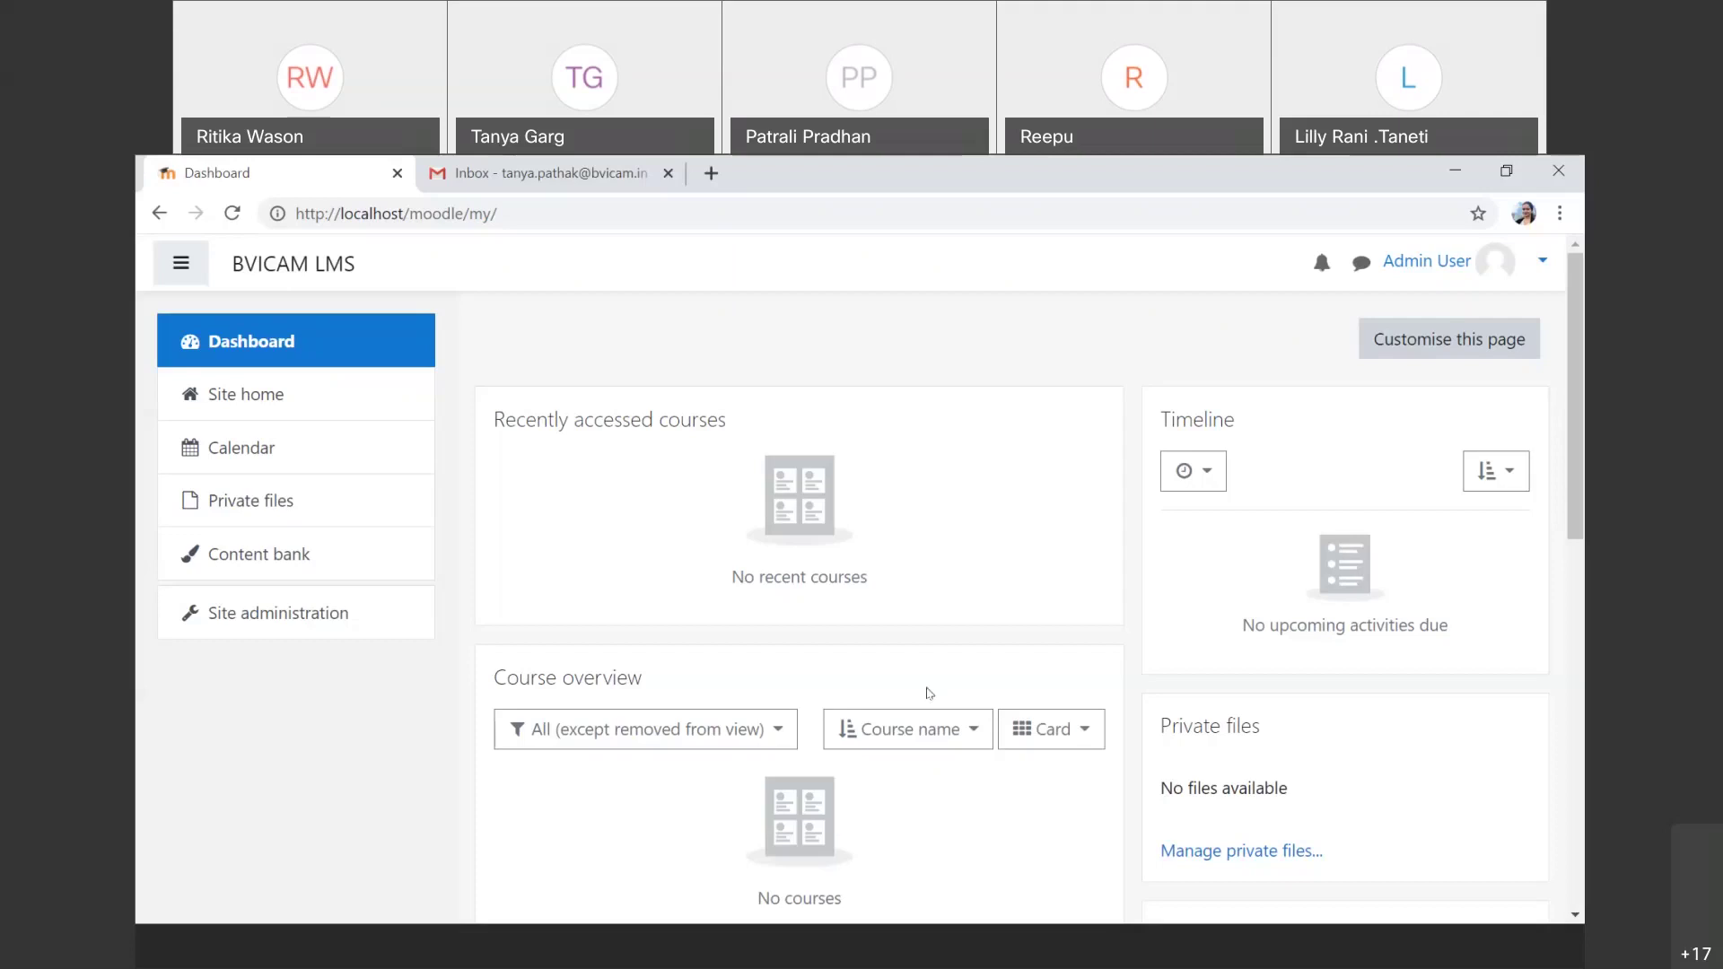
Step: Review the Hands-on Time!! task slide in the presentation, then return to the Moodle browser window
{"action": "left_click", "coordinate": [900, 939]}
{"action": "key", "text": "Down"}
{"action": "key", "text": "Down"}
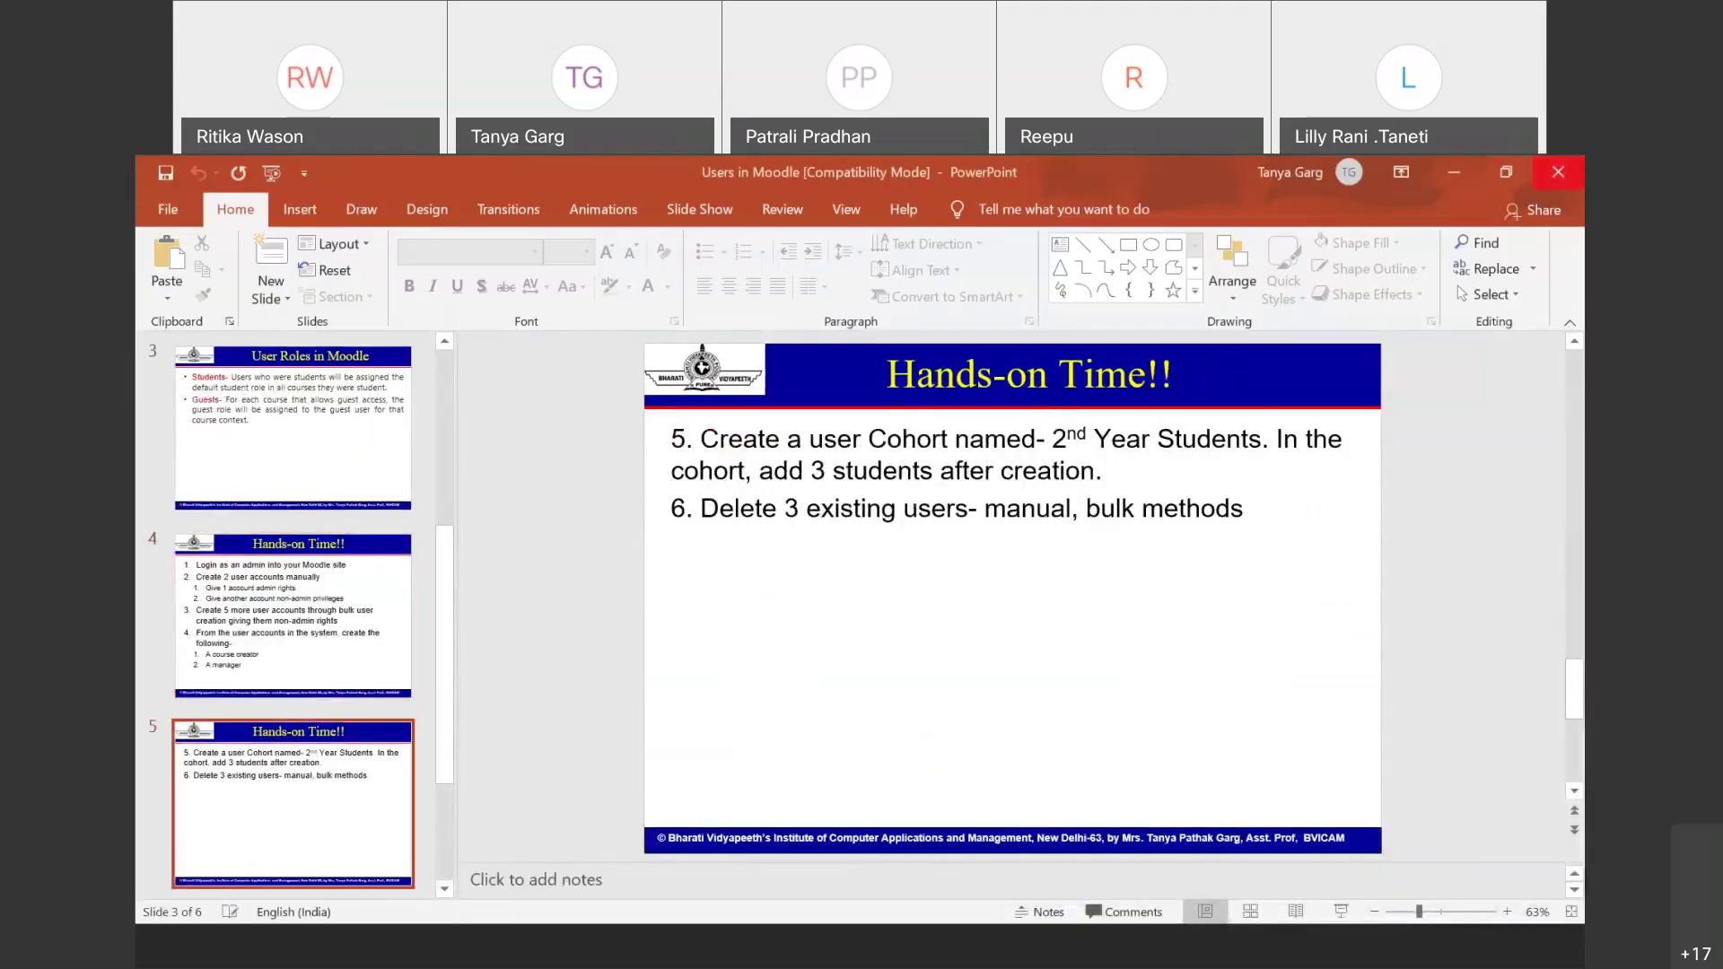
{"action": "key", "text": "alt+Tab"}
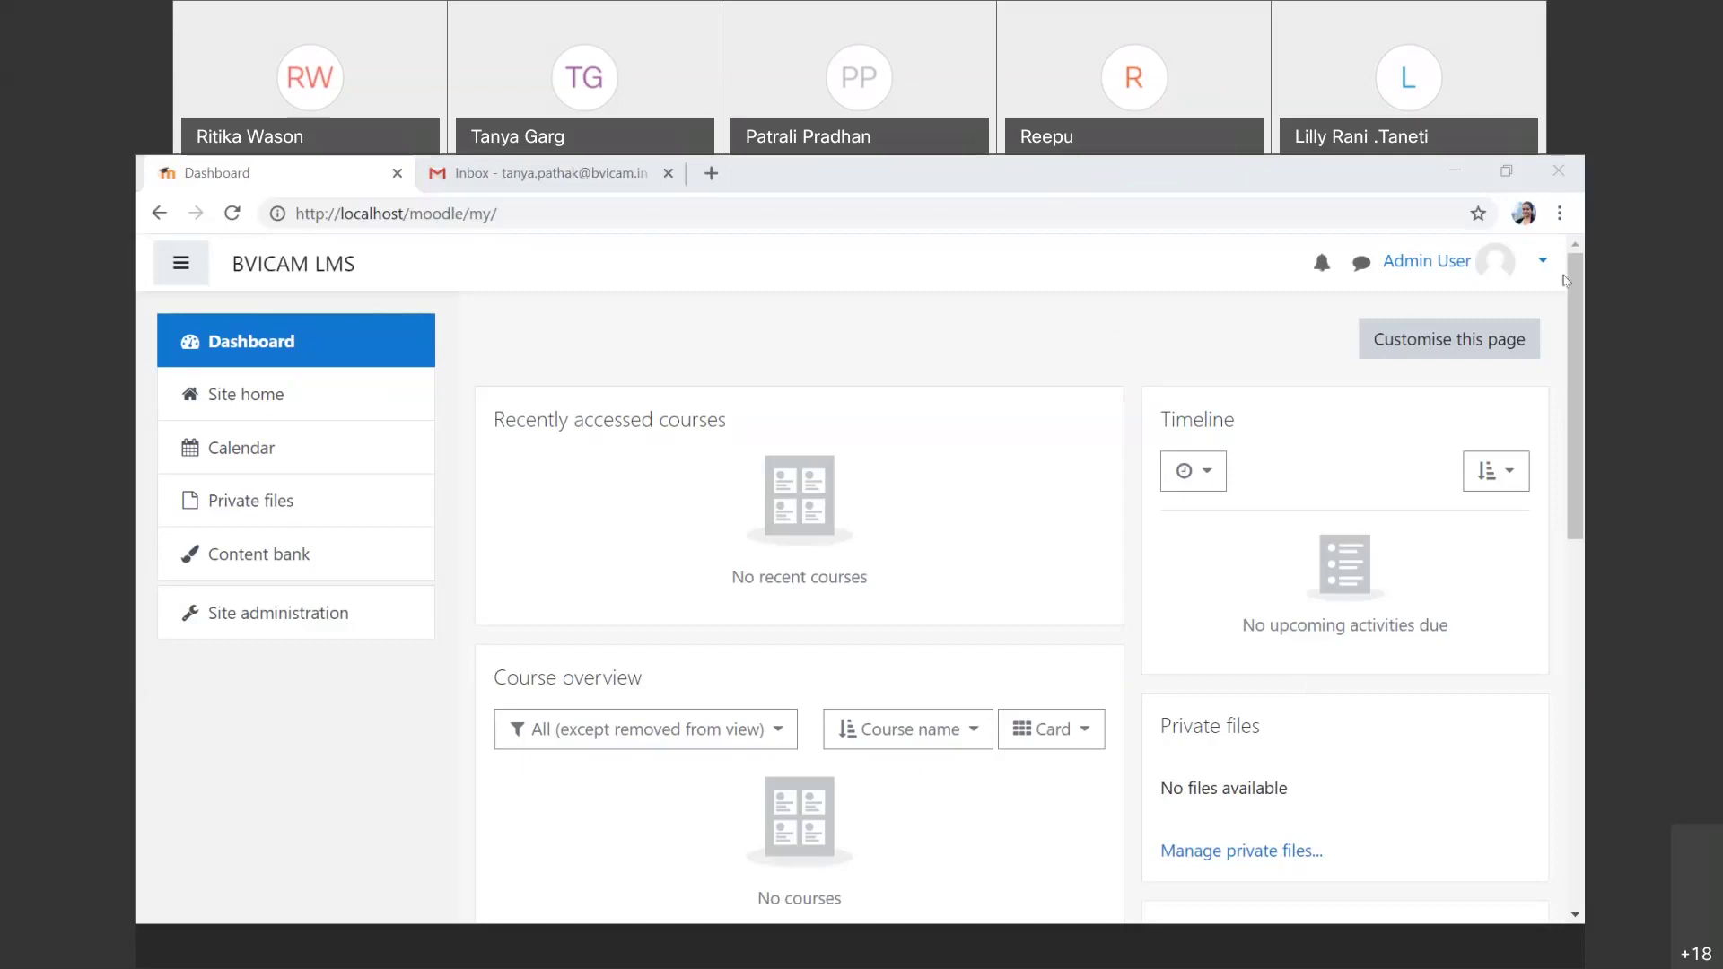
{"action": "left_click", "coordinate": [1373, 623]}
{"action": "left_click", "coordinate": [1179, 365]}
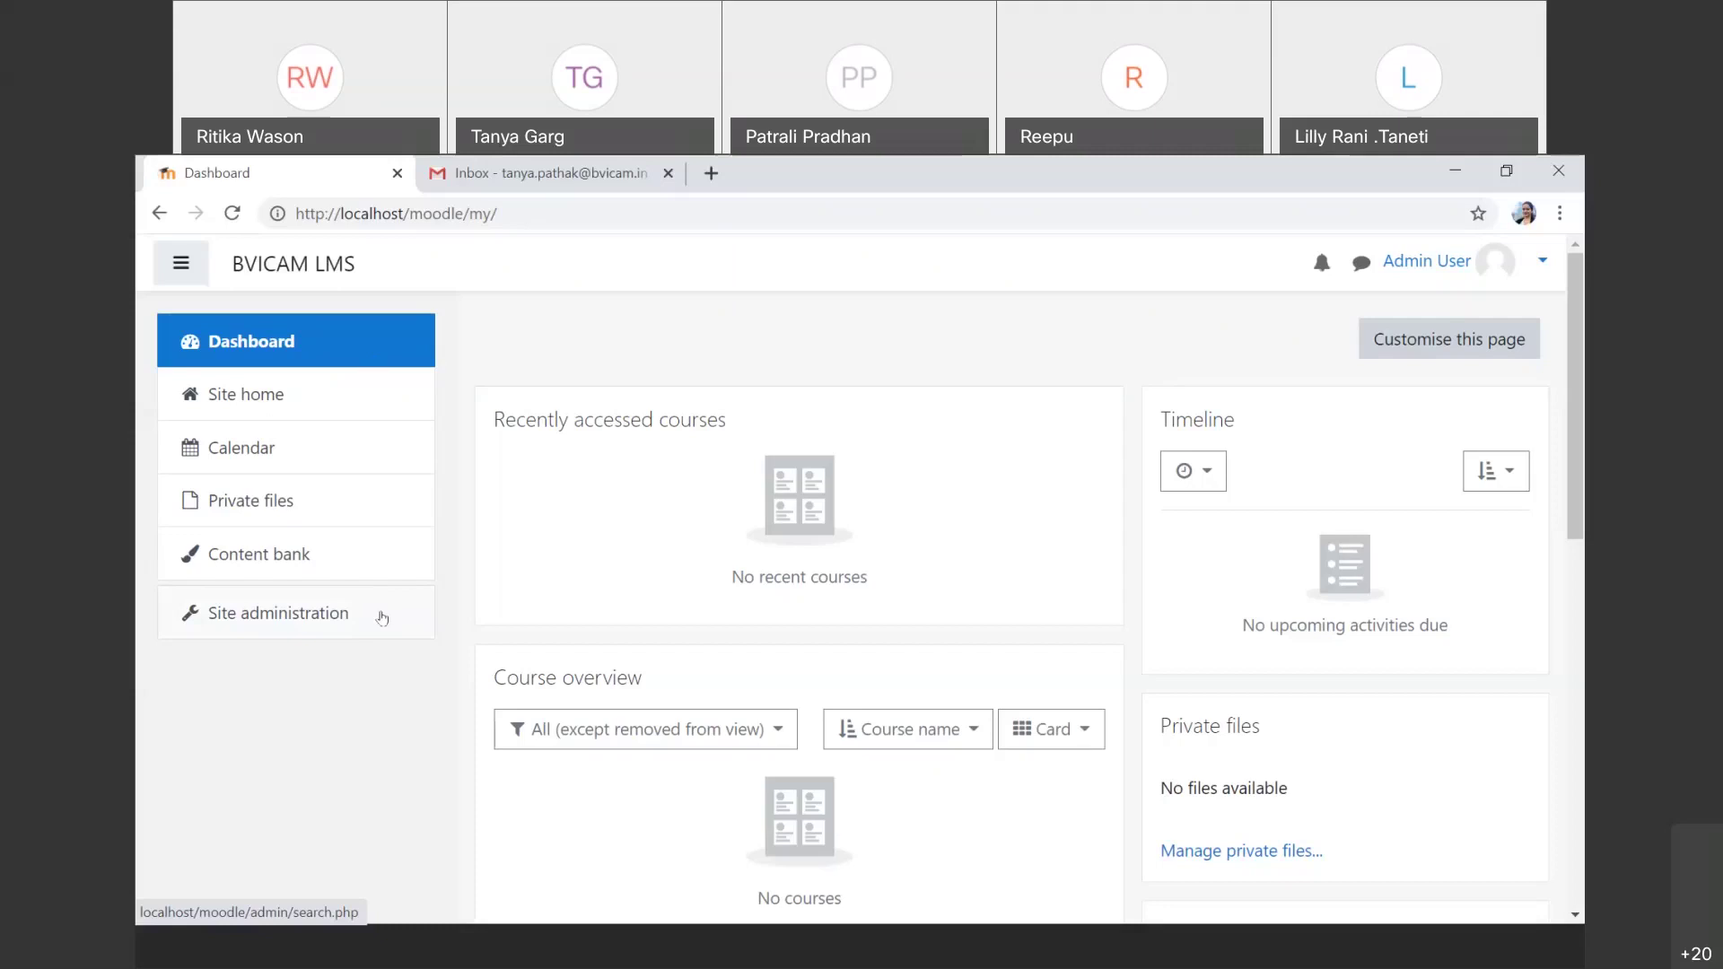
Step: In Site administration, view the Courses tab, then the Users tab's Accounts and Permissions links
{"action": "left_click", "coordinate": [382, 618]}
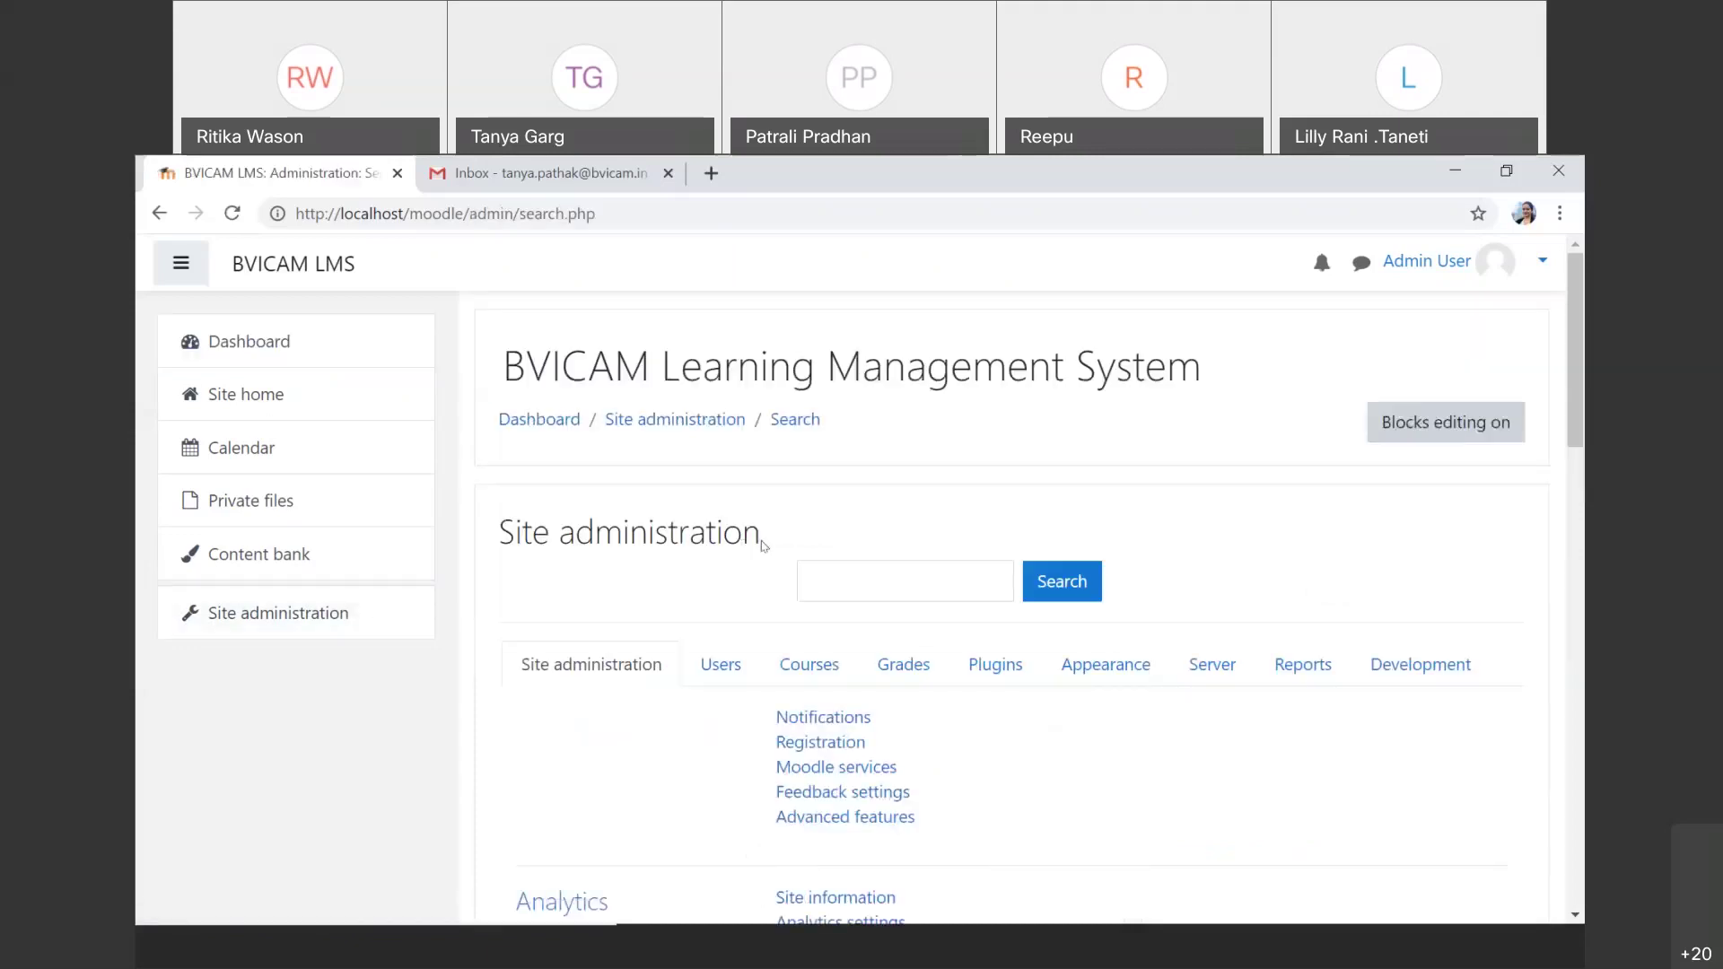
{"action": "scroll", "coordinate": [764, 546], "scroll_direction": "down", "scroll_amount": 2}
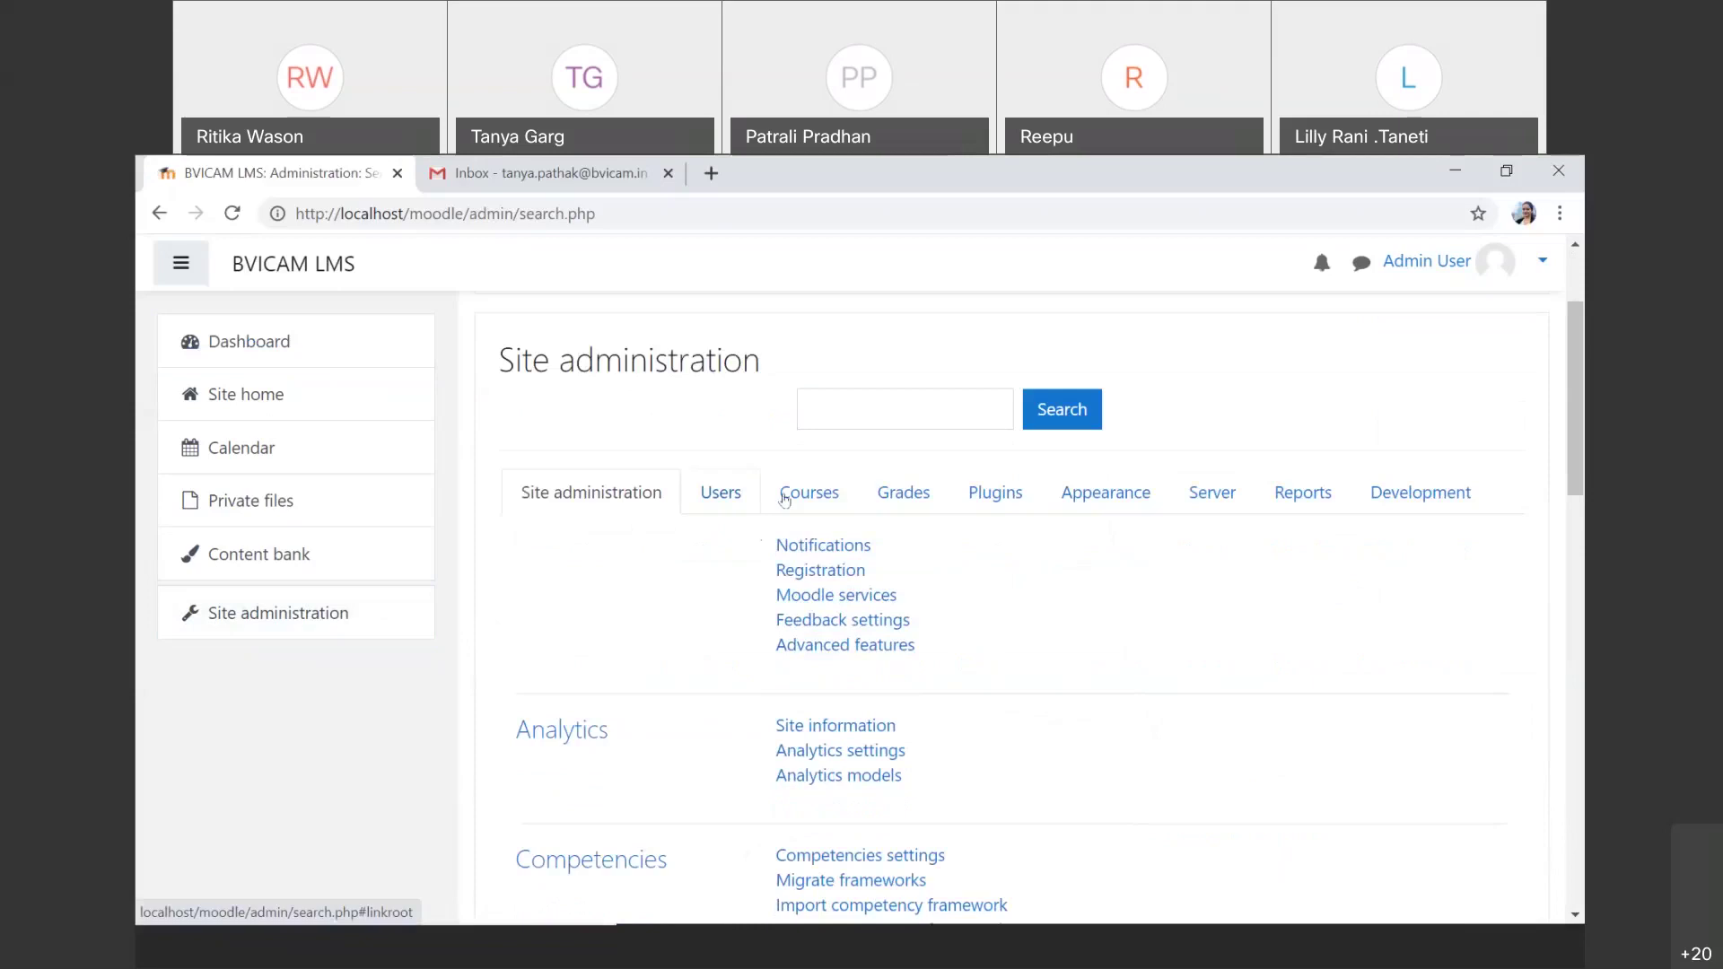
{"action": "left_click", "coordinate": [837, 500]}
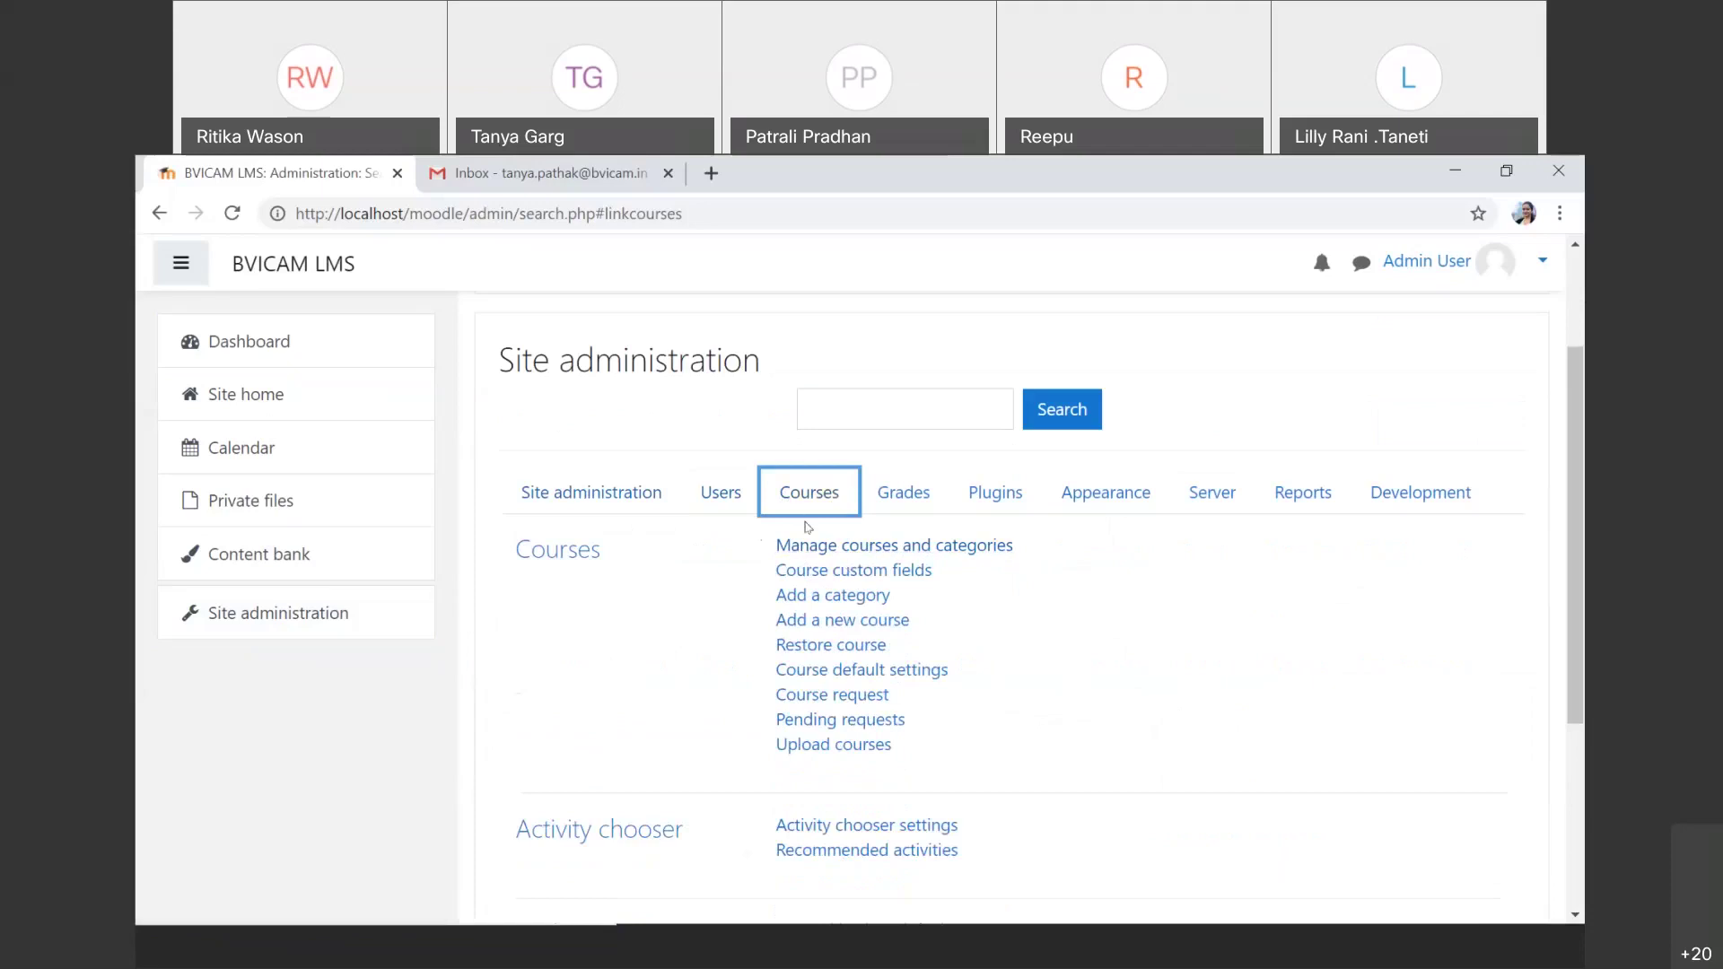
{"action": "left_click", "coordinate": [702, 508]}
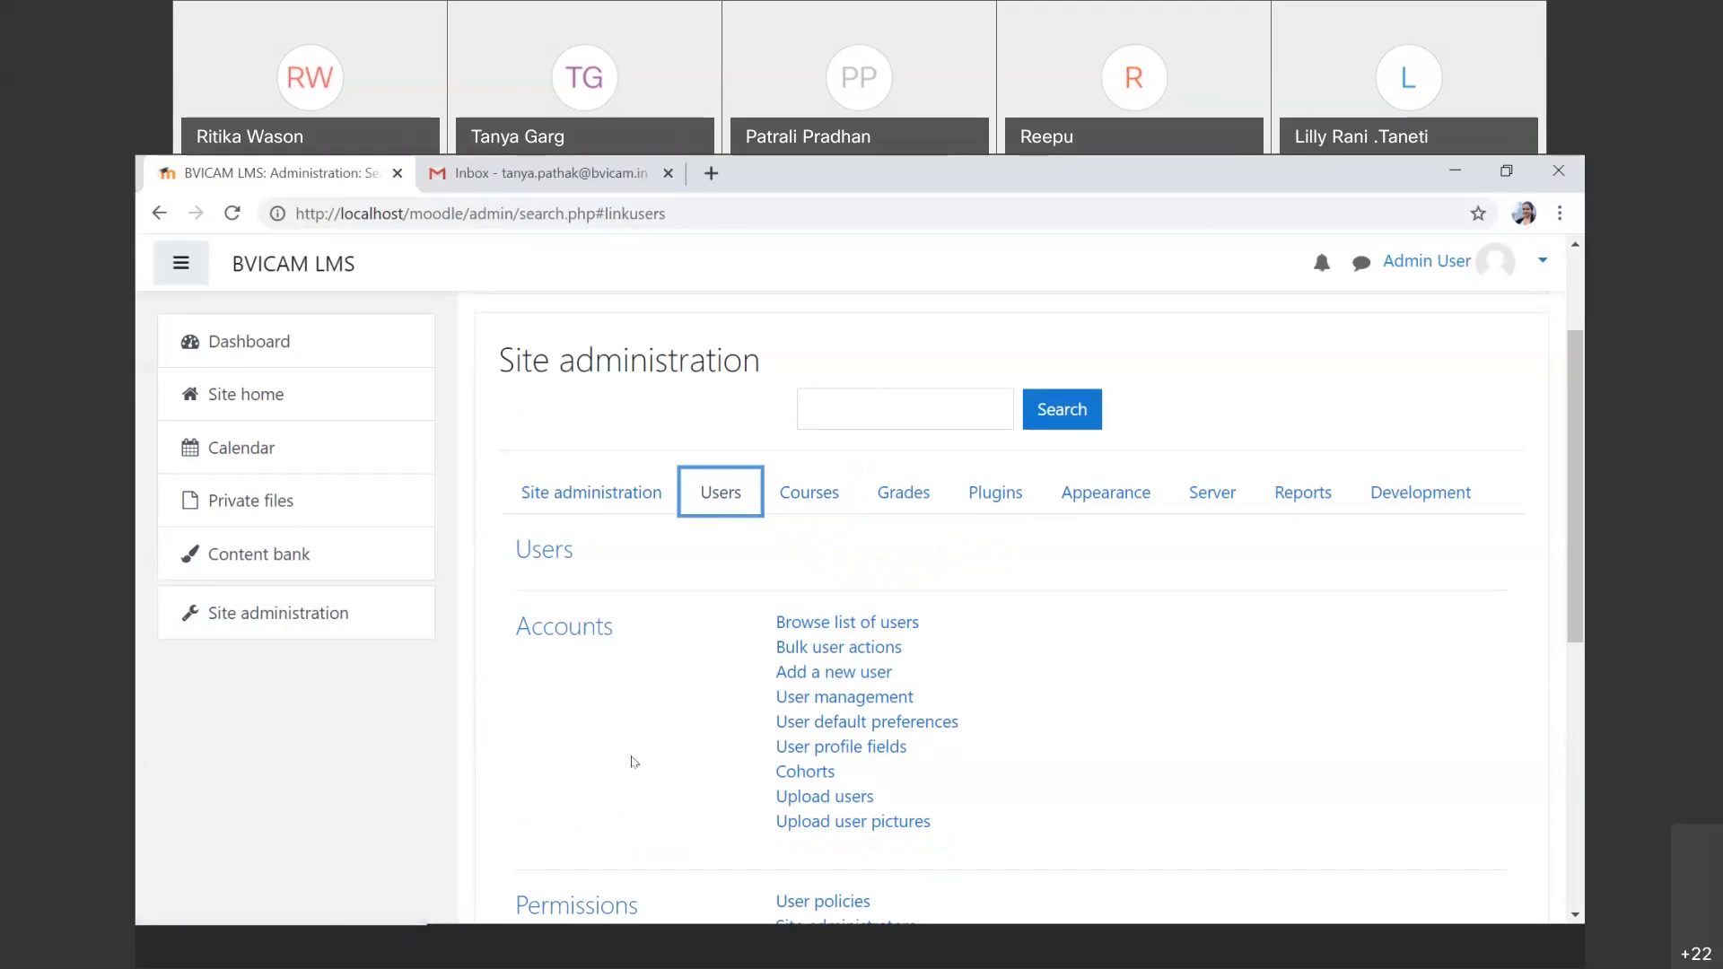
{"action": "scroll", "coordinate": [633, 762], "scroll_direction": "down", "scroll_amount": 2}
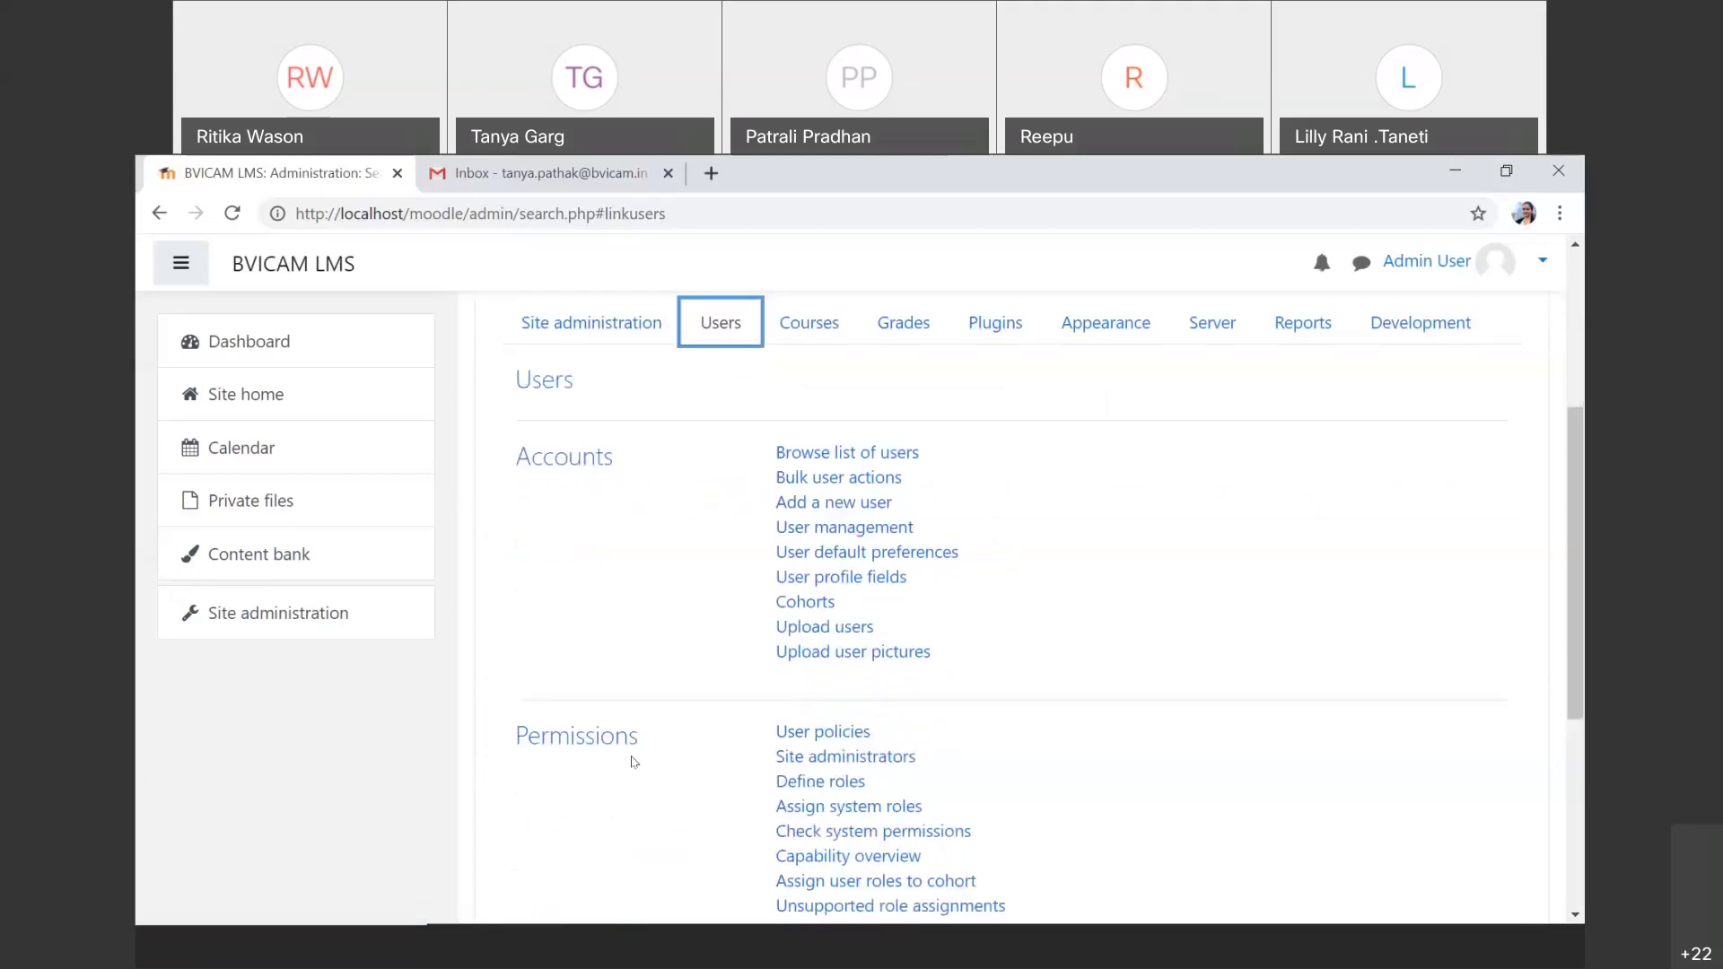
{"action": "scroll", "coordinate": [633, 762], "scroll_direction": "down", "scroll_amount": 4}
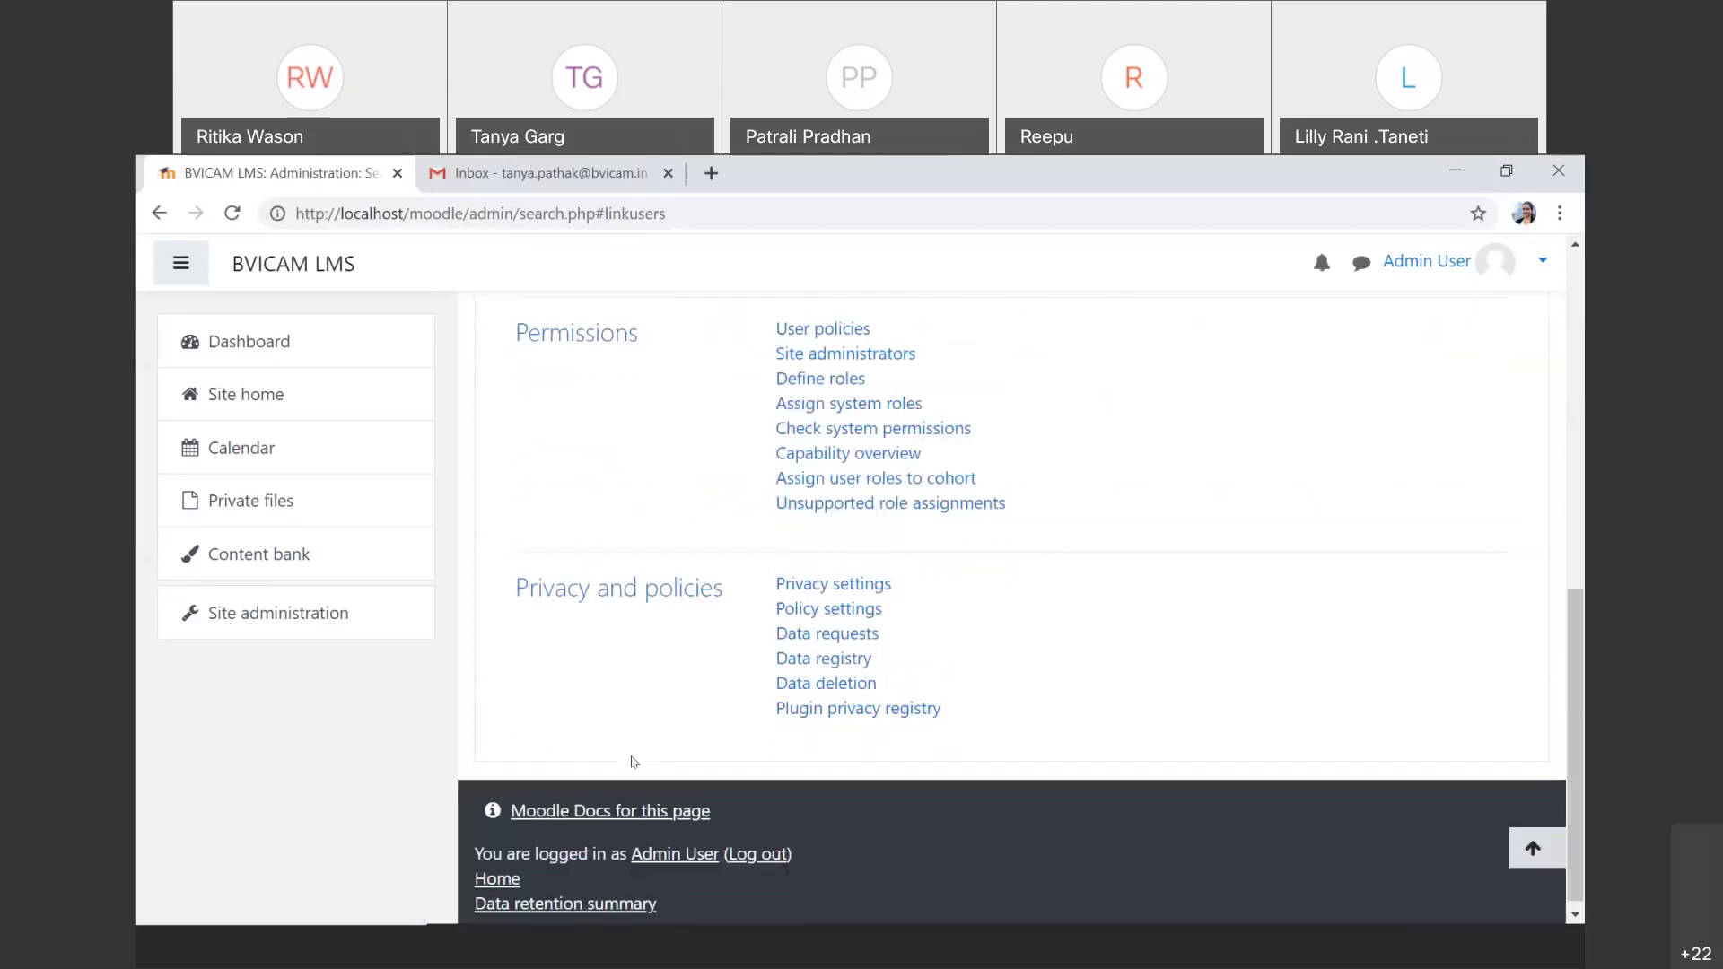
{"action": "scroll", "coordinate": [633, 762], "scroll_direction": "up", "scroll_amount": 4}
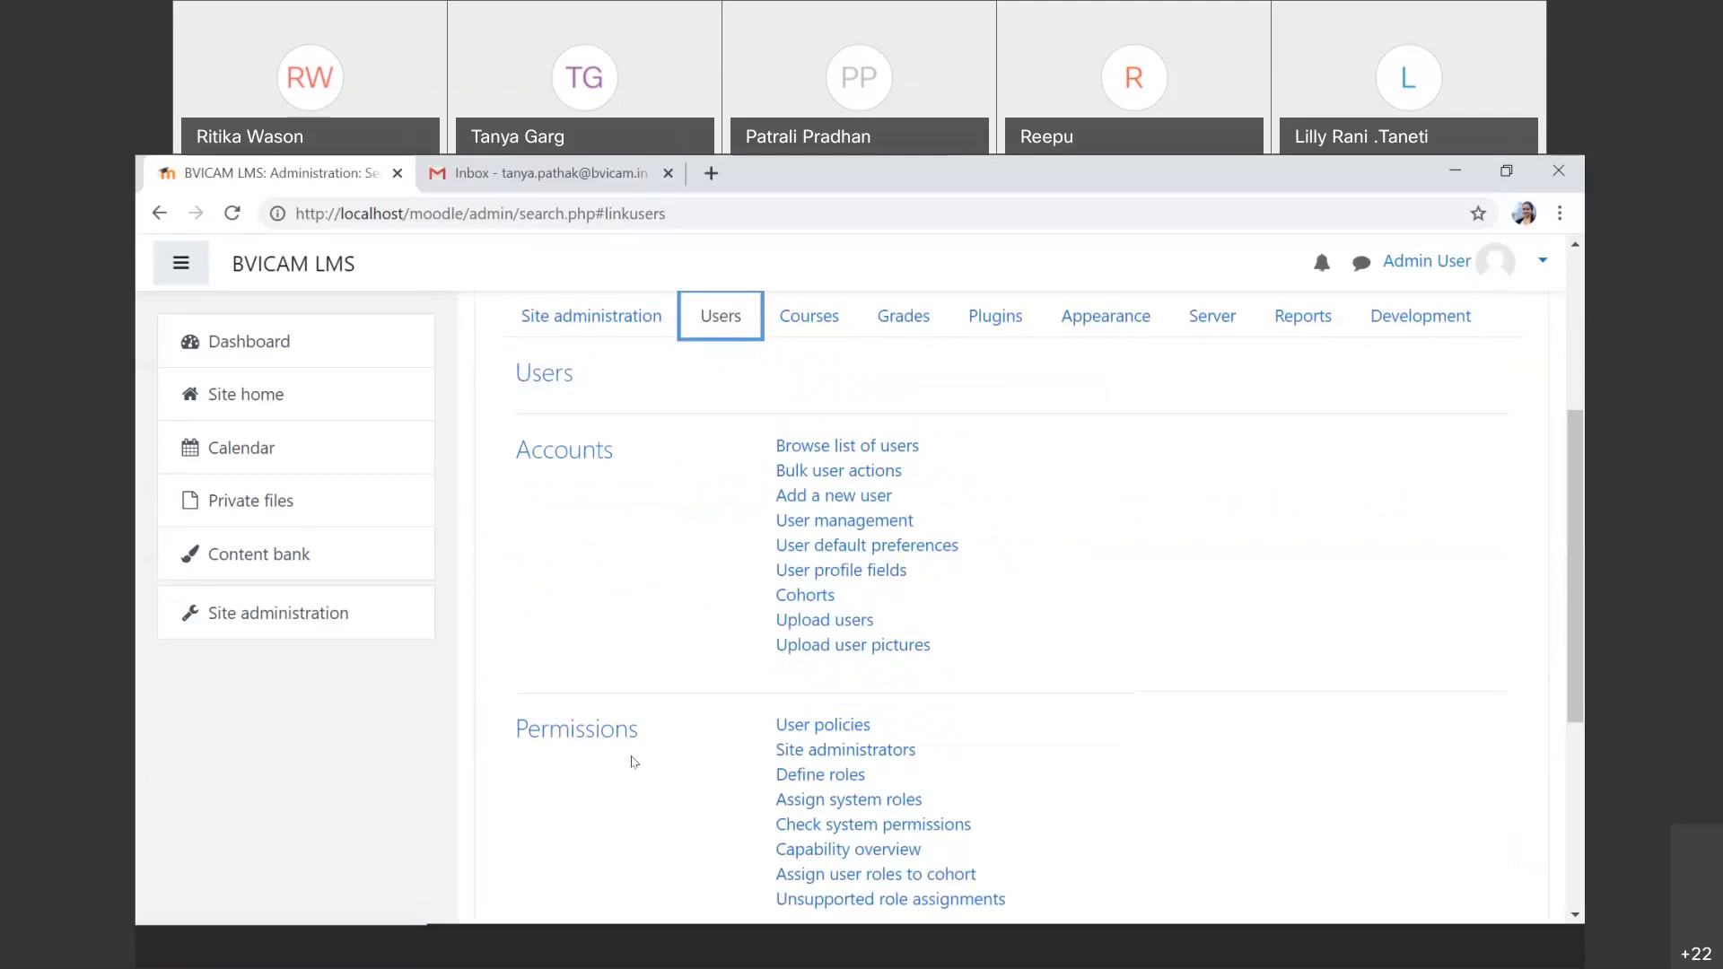
{"action": "left_click", "coordinate": [816, 449]}
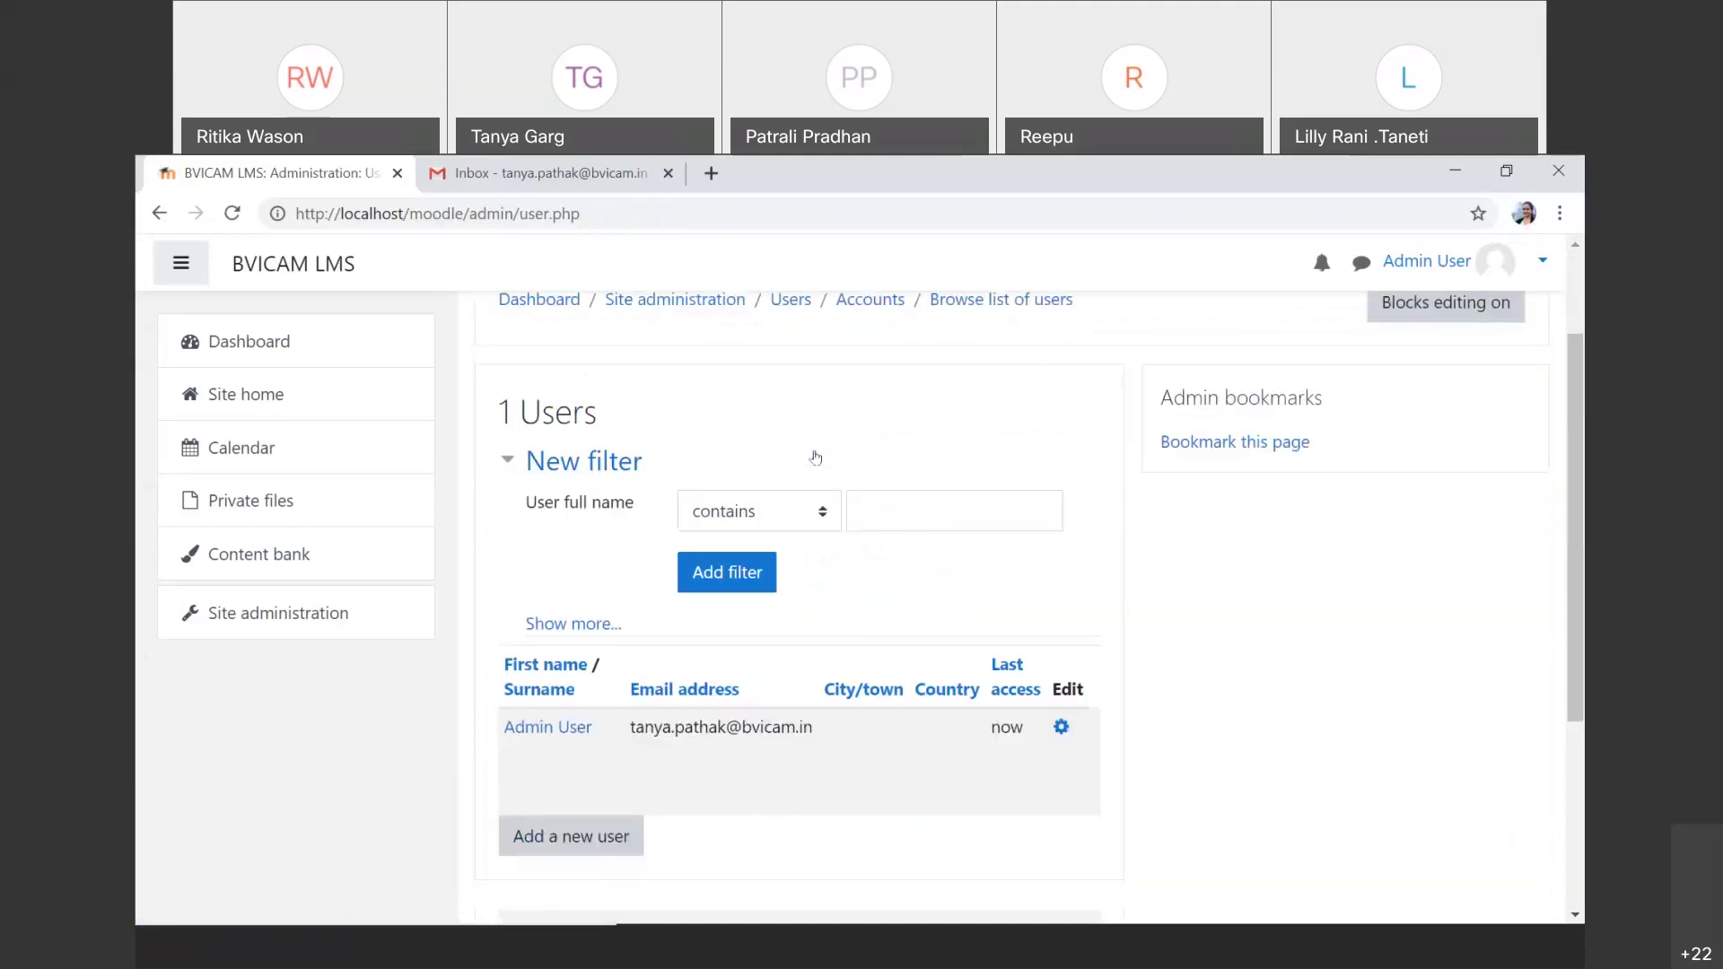
{"action": "scroll", "coordinate": [816, 458], "scroll_direction": "down", "scroll_amount": 1}
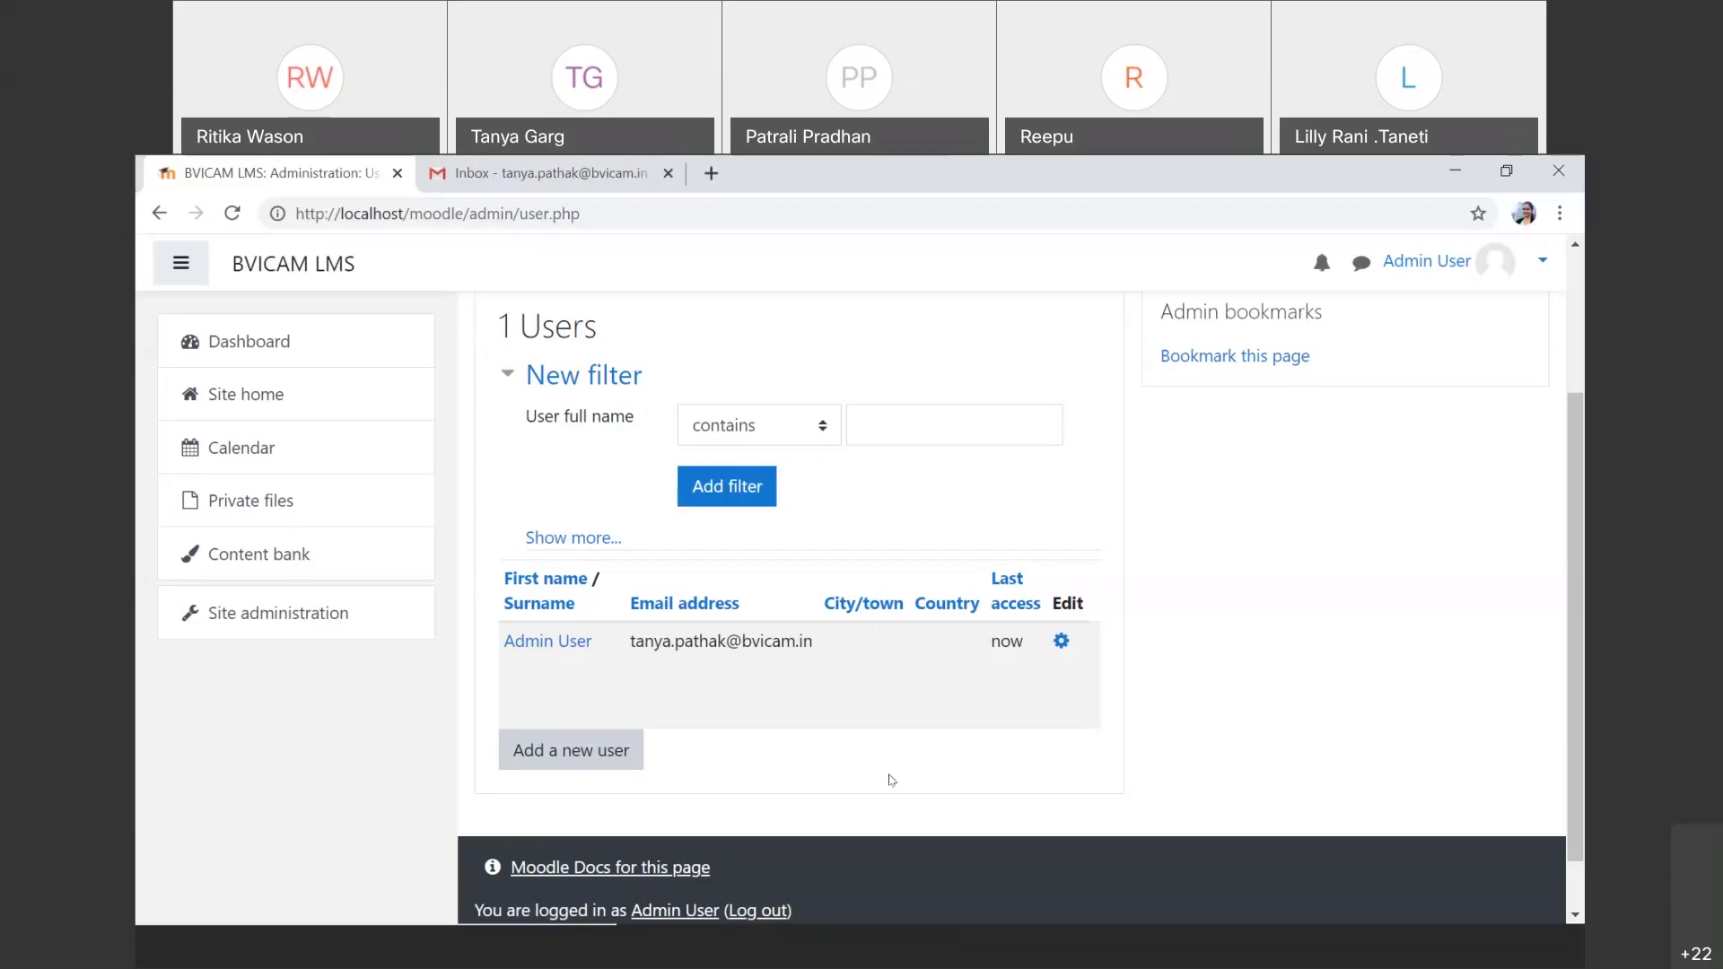
{"action": "scroll", "coordinate": [891, 780], "scroll_direction": "up", "scroll_amount": 1}
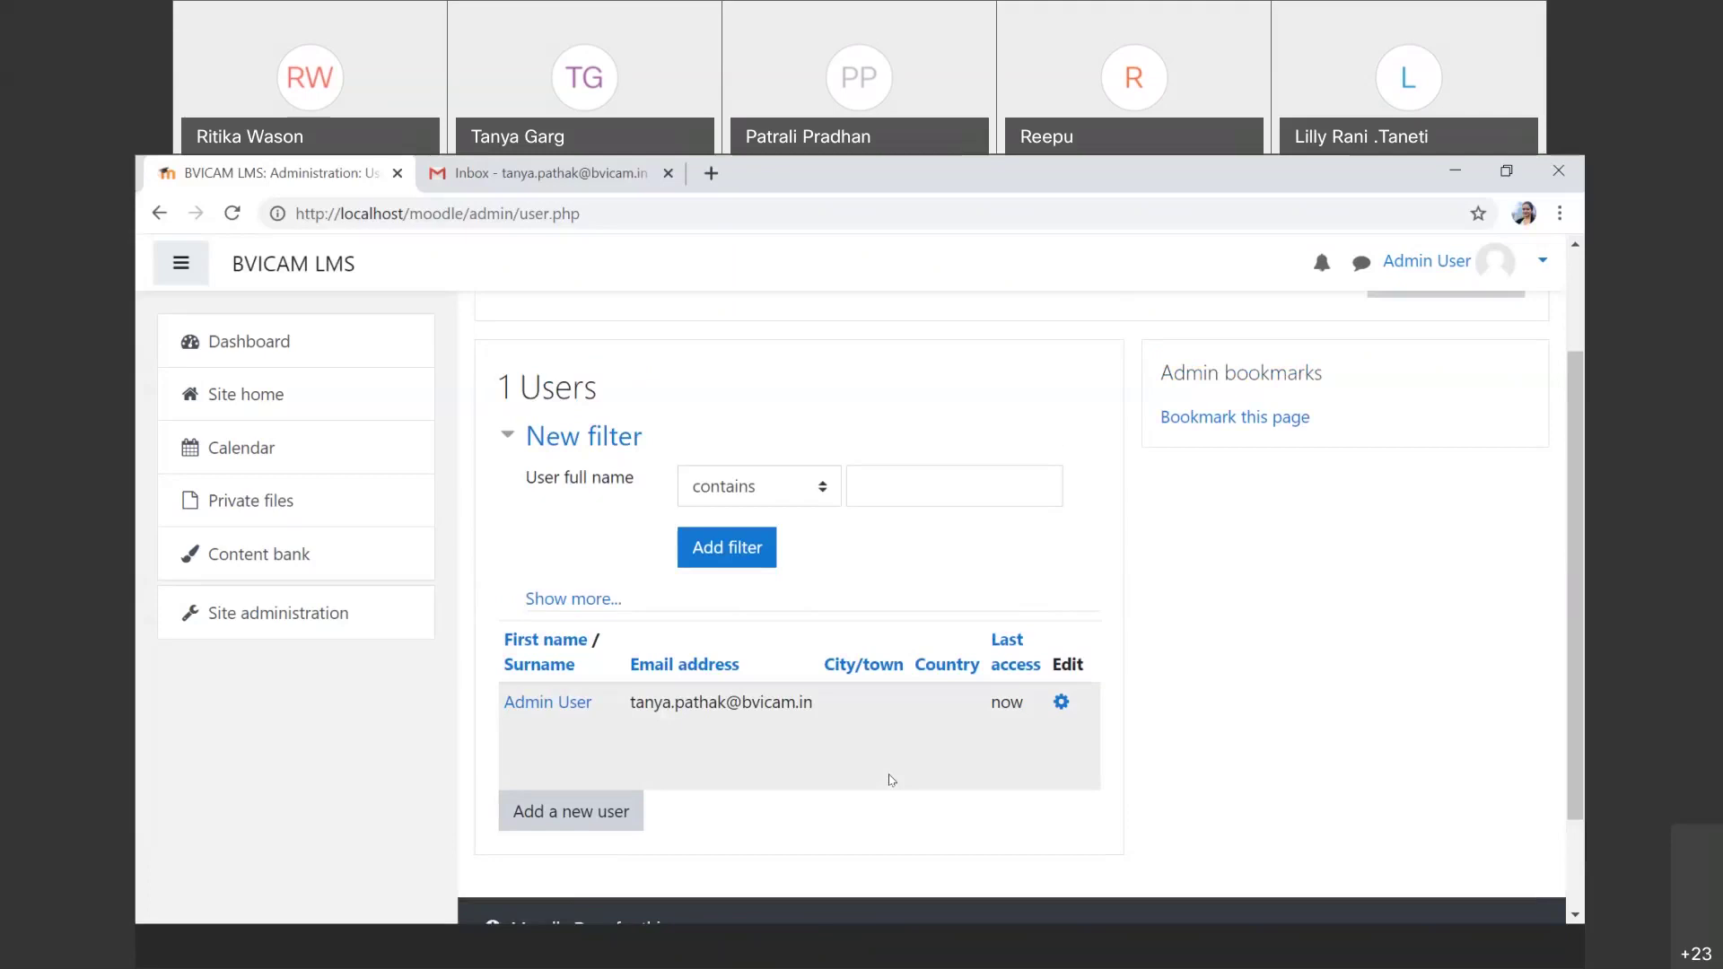
{"action": "scroll", "coordinate": [890, 779], "scroll_direction": "down", "scroll_amount": 3}
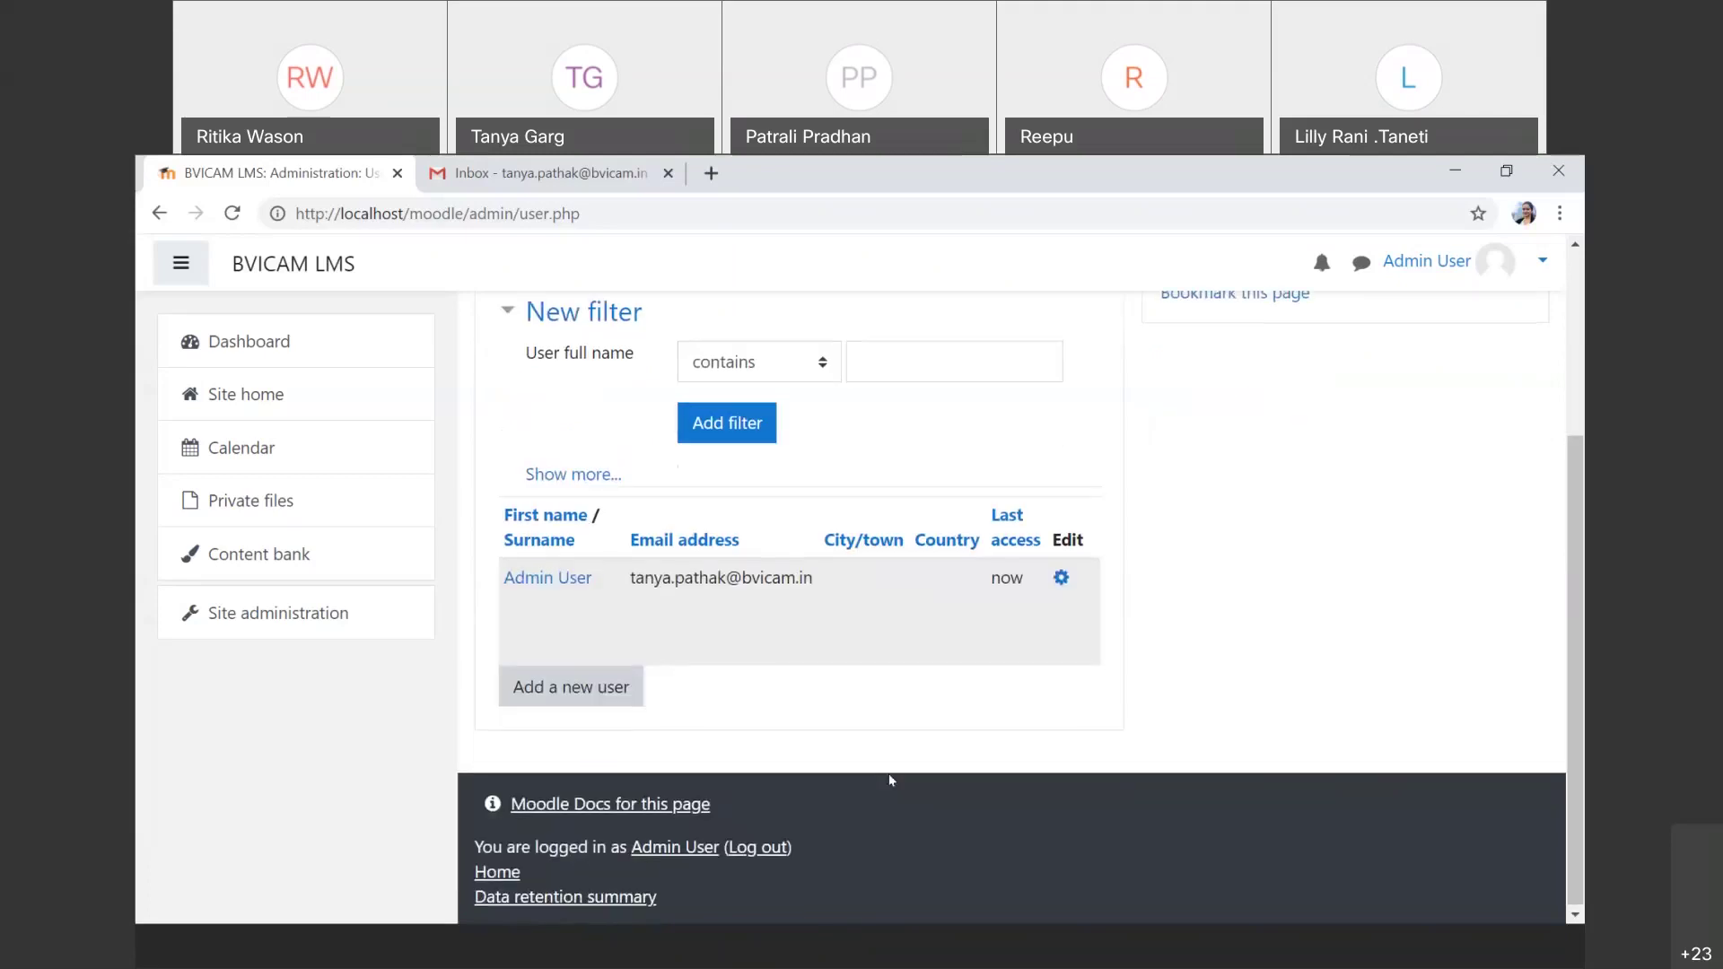
{"action": "scroll", "coordinate": [890, 779], "scroll_direction": "up", "scroll_amount": 5}
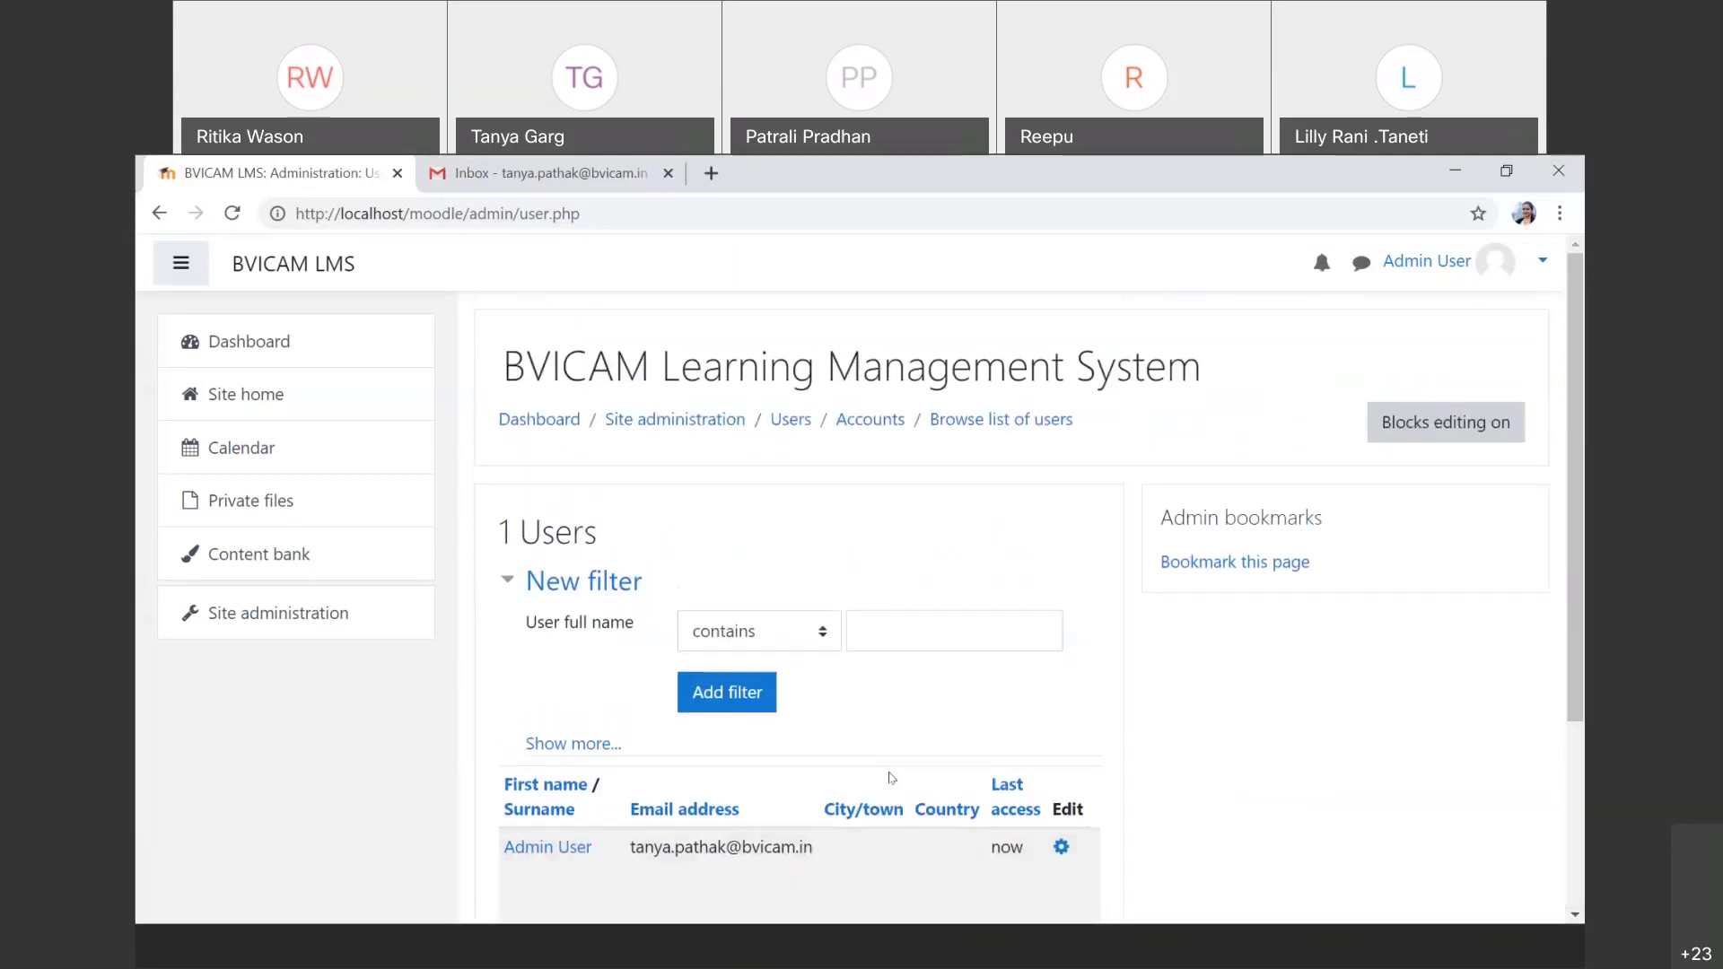
{"action": "left_click", "coordinate": [824, 641]}
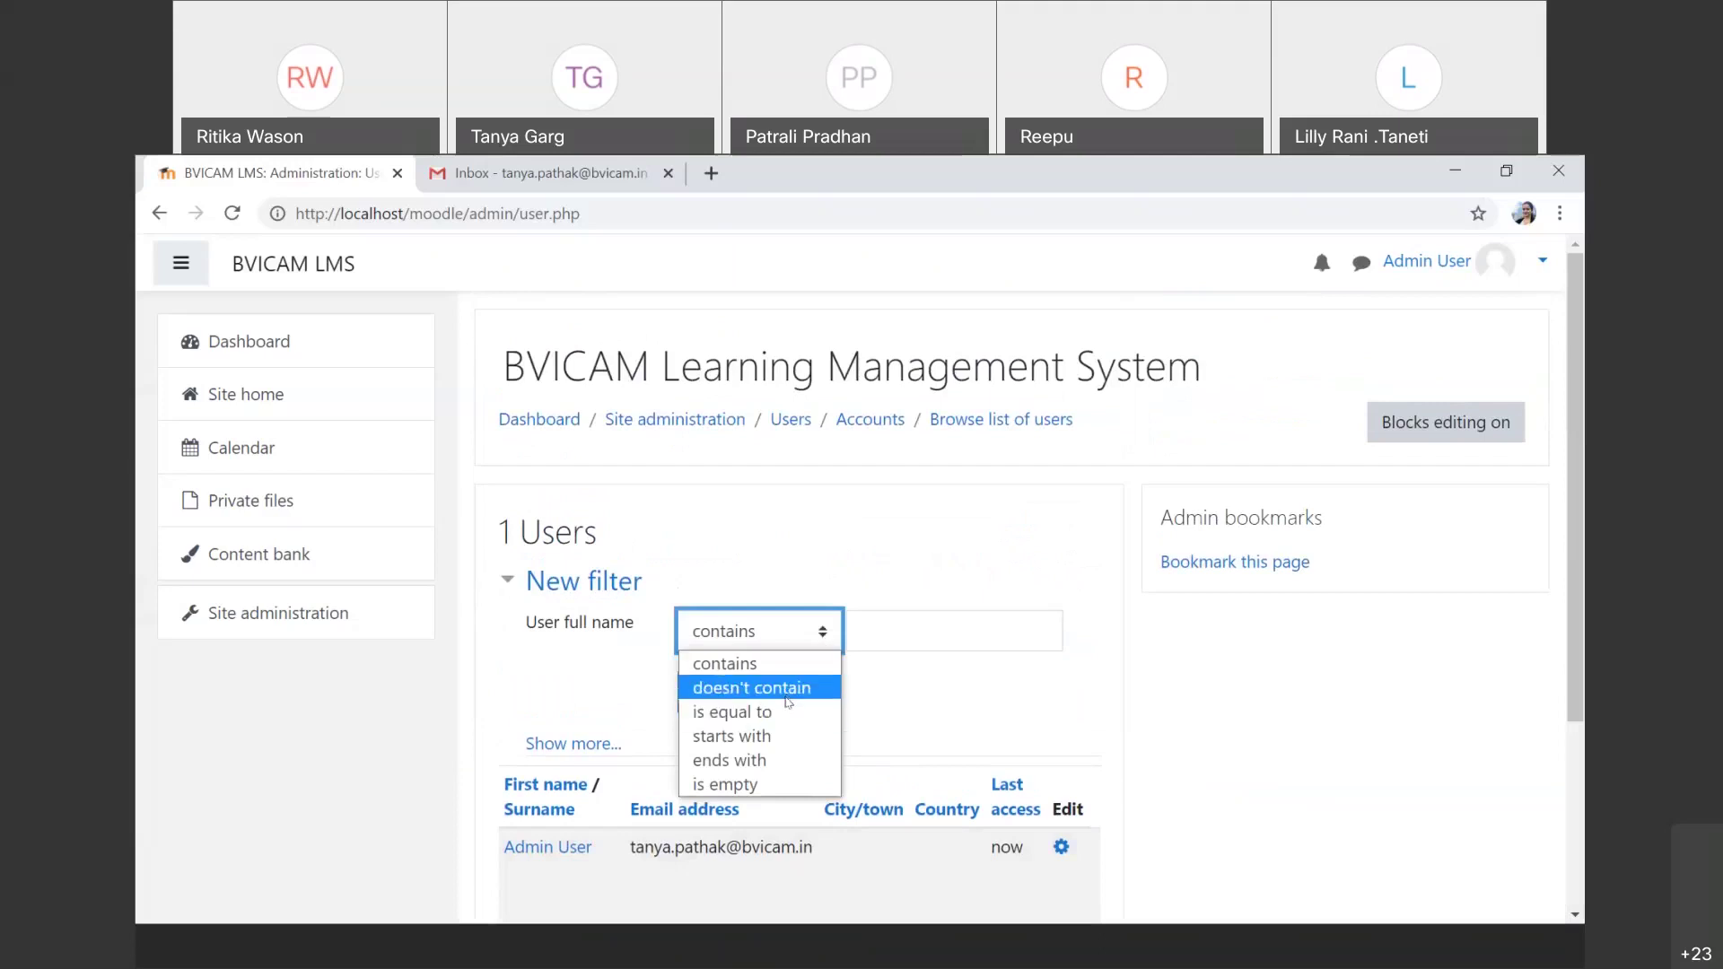
{"action": "left_click", "coordinate": [892, 632]}
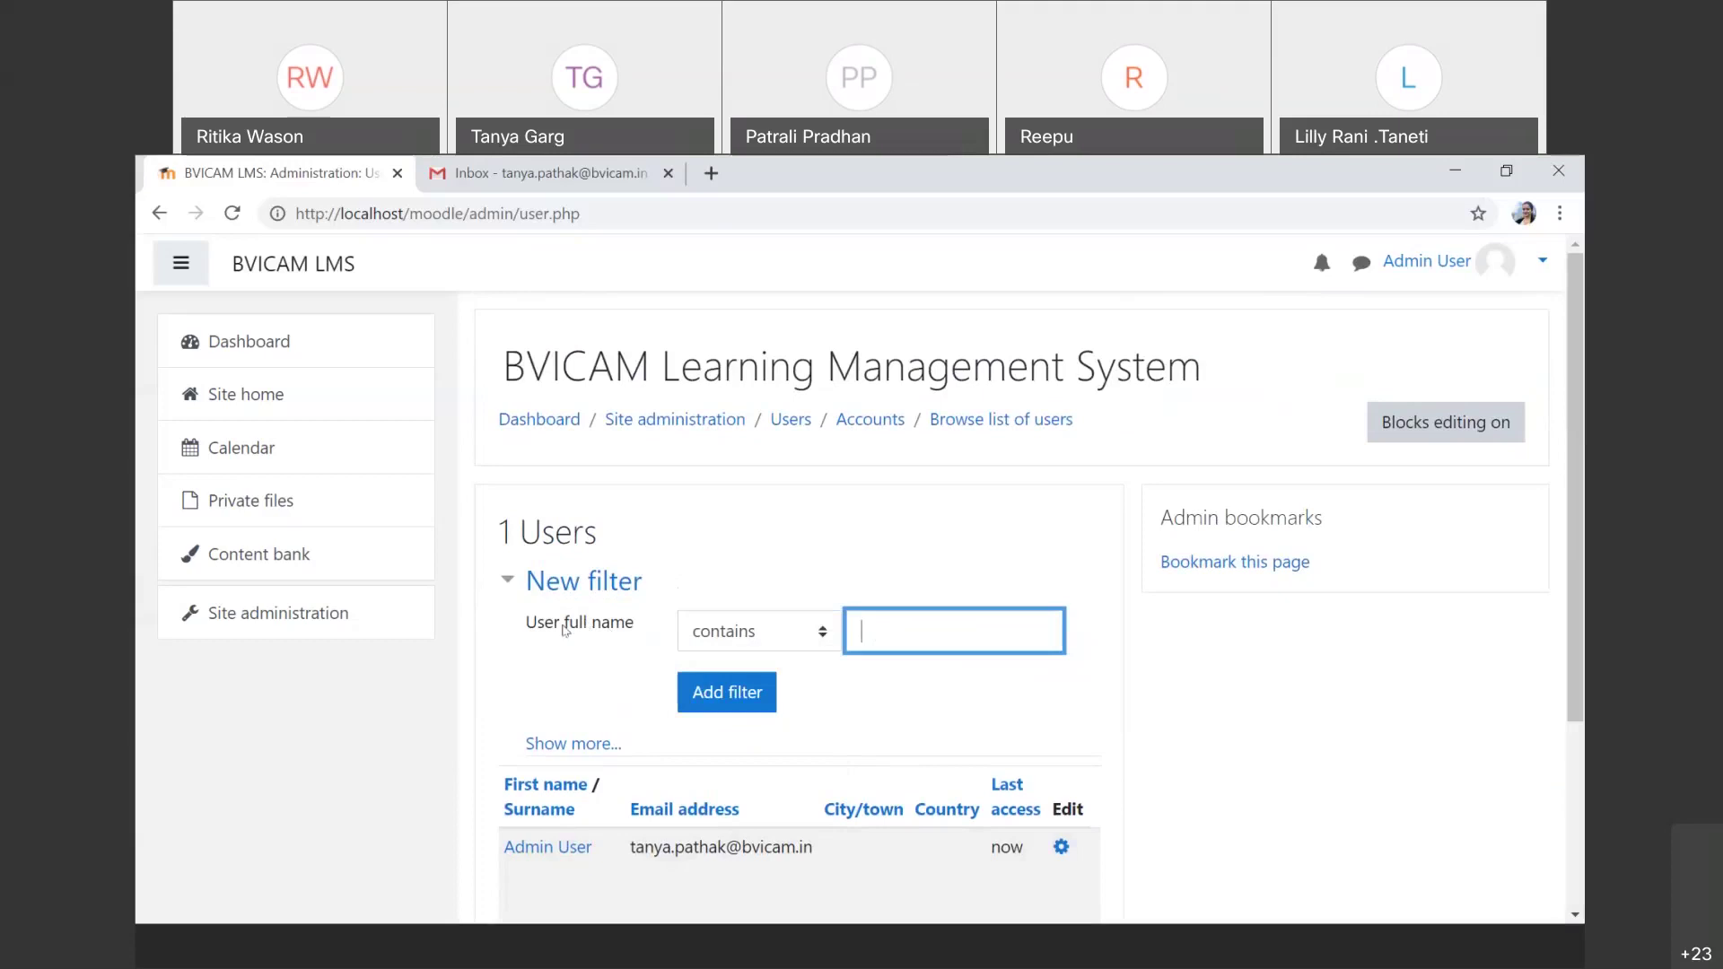
{"action": "scroll", "coordinate": [624, 828], "scroll_direction": "down", "scroll_amount": 1}
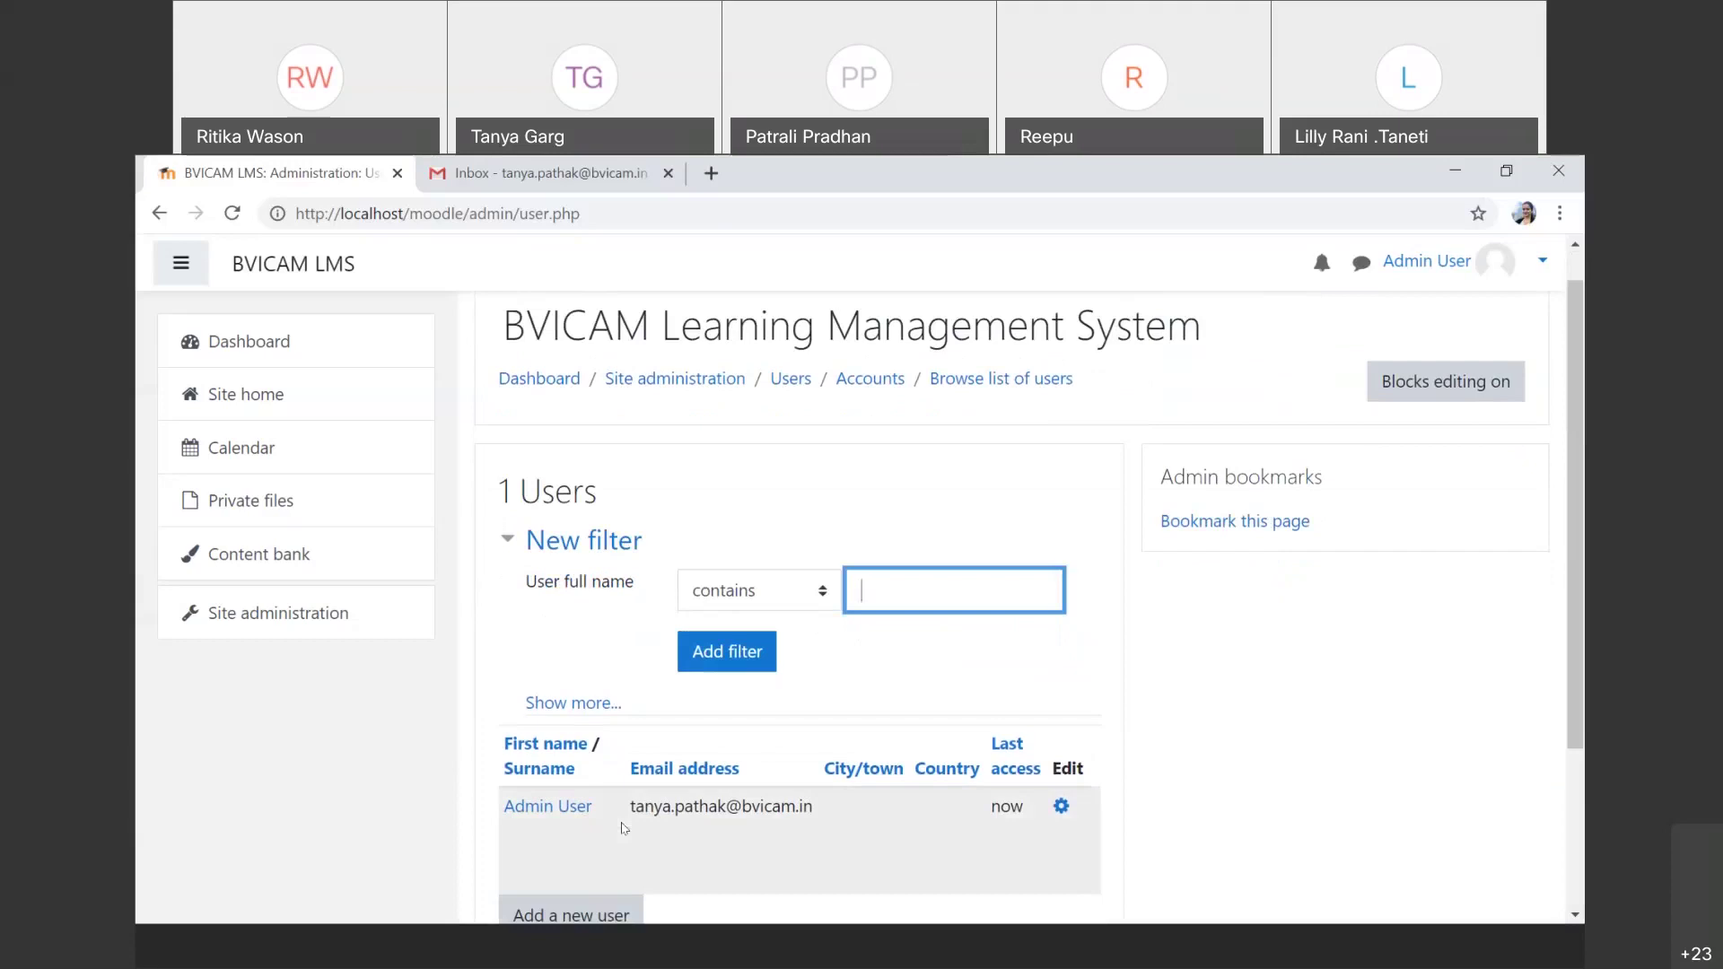
{"action": "scroll", "coordinate": [624, 827], "scroll_direction": "down", "scroll_amount": 1}
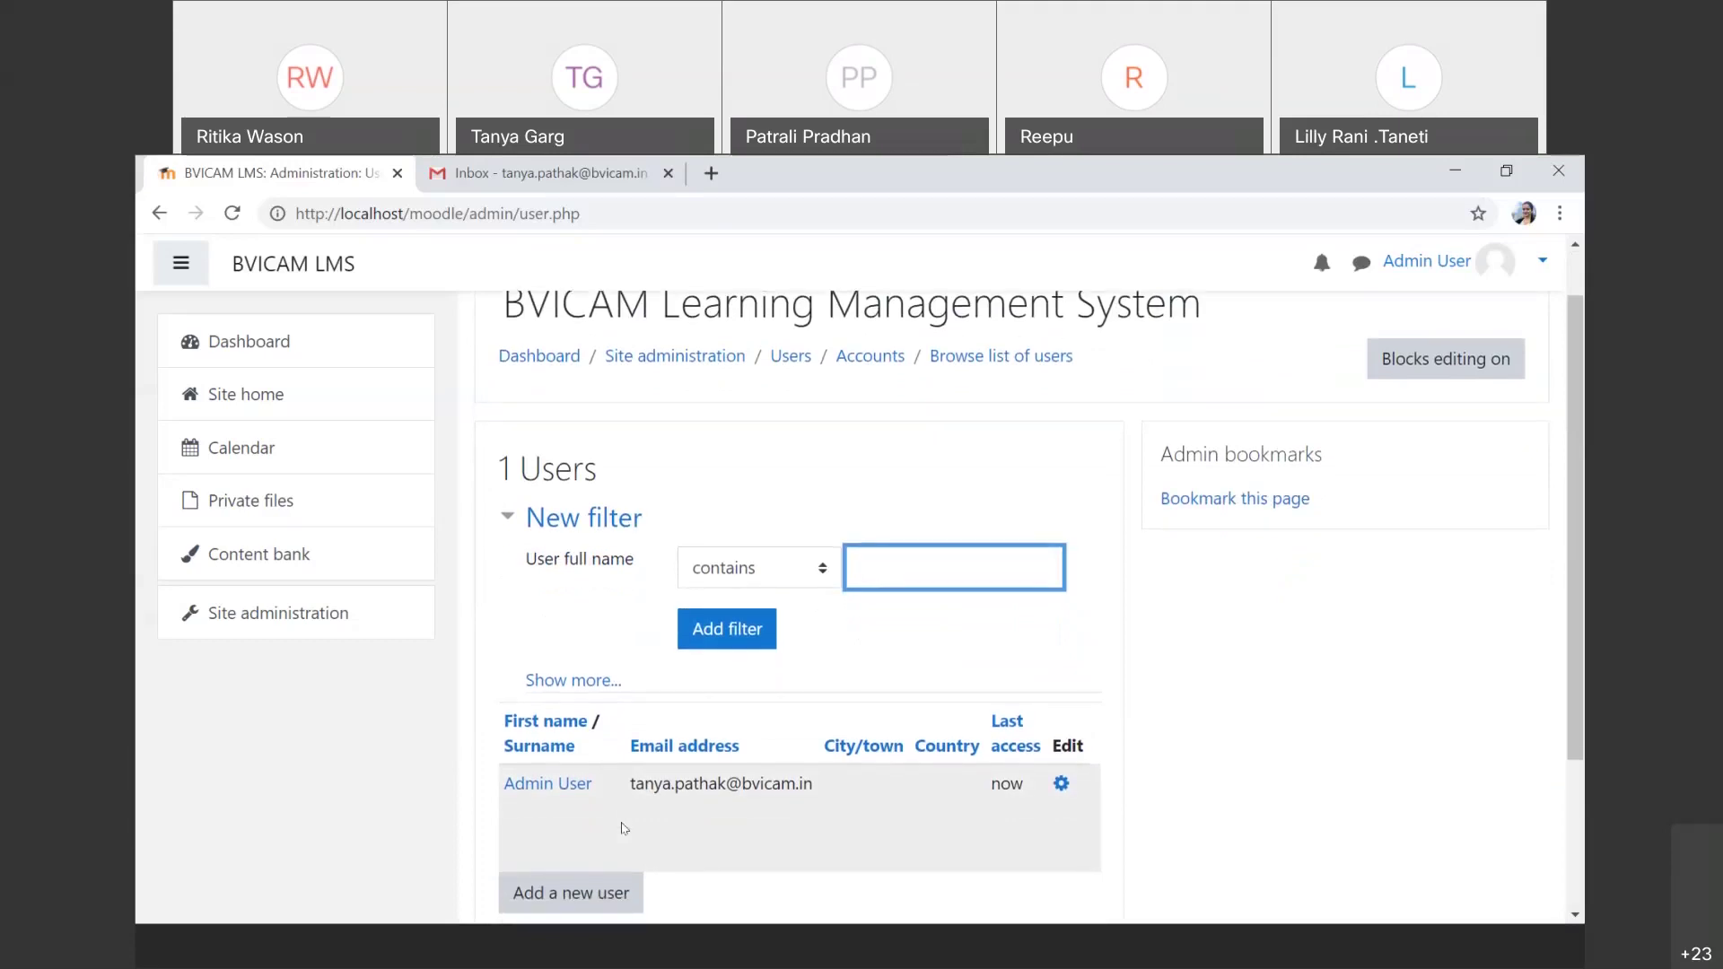
{"action": "scroll", "coordinate": [625, 828], "scroll_direction": "down", "scroll_amount": 1}
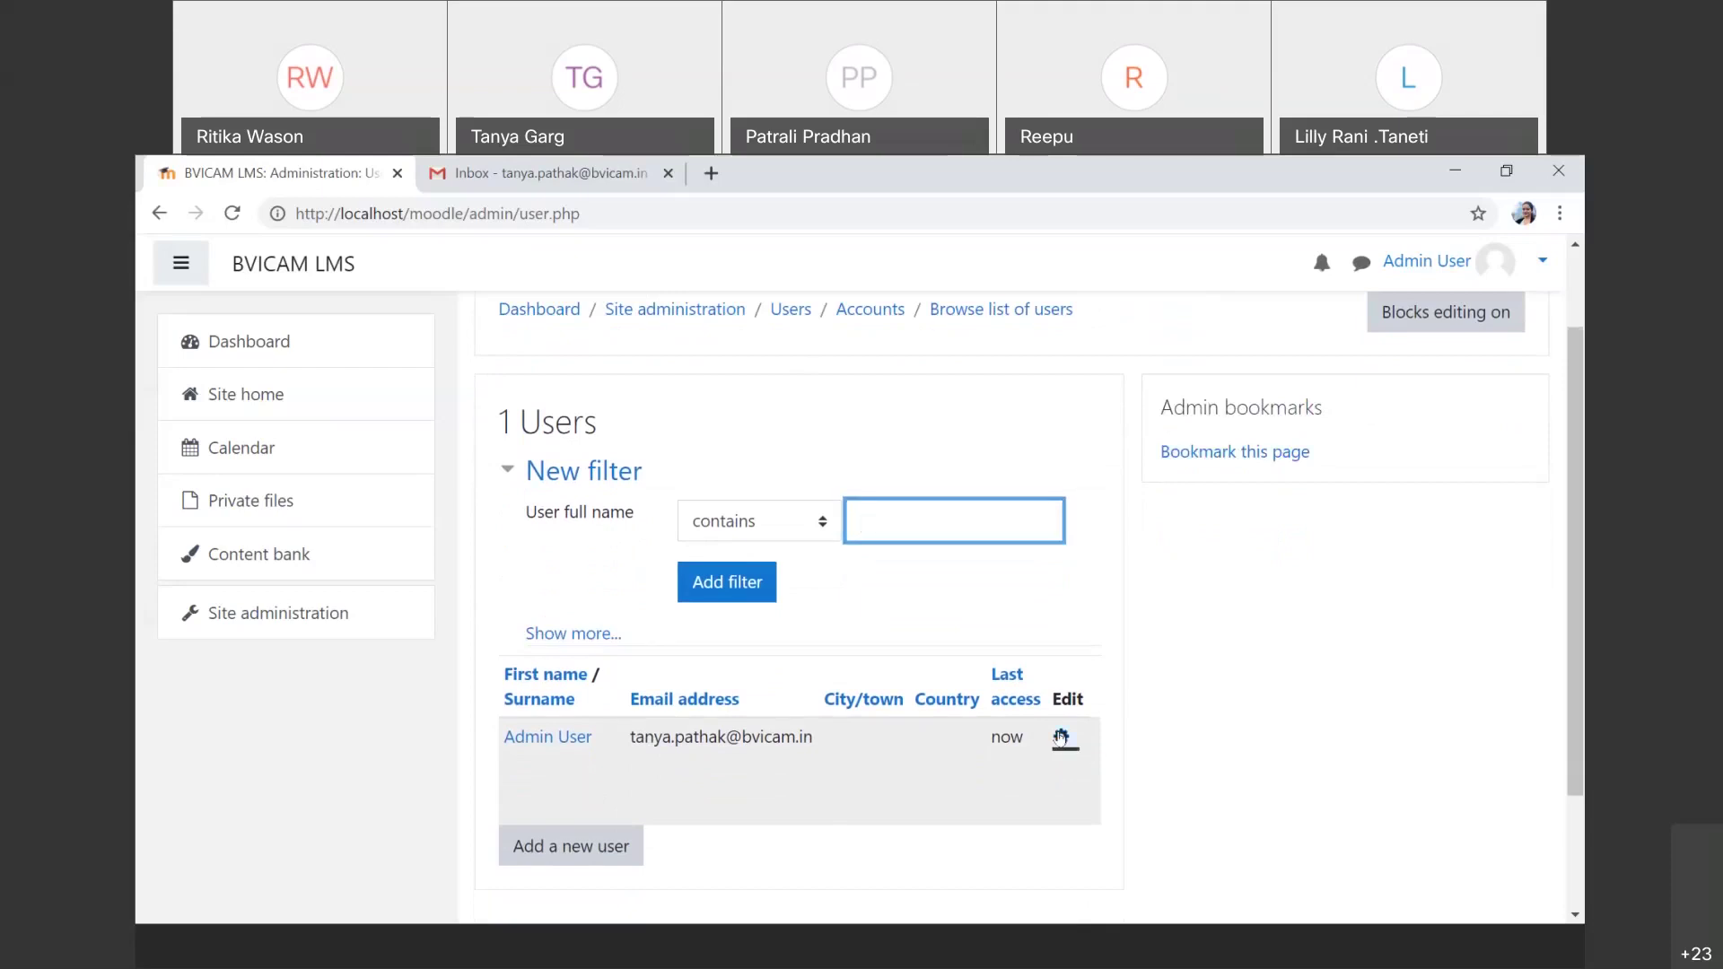
Step: Open the Admin User's Edit profile form and scroll down to the Timezone field
{"action": "left_click", "coordinate": [1061, 739]}
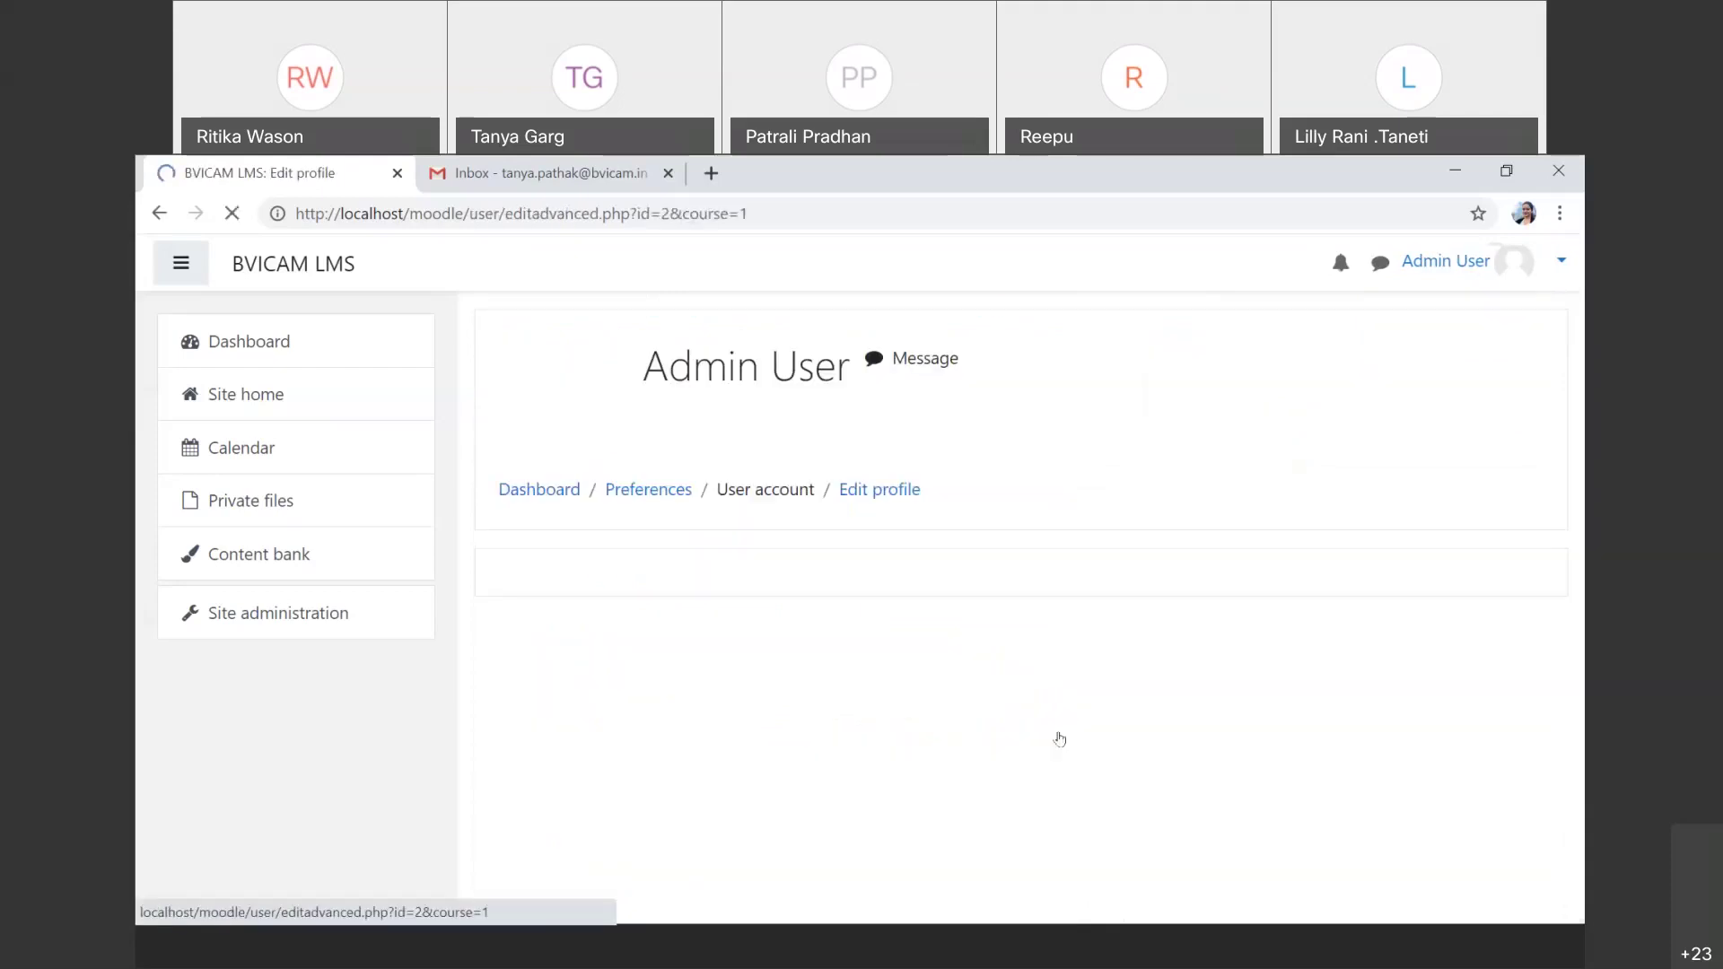
{"action": "scroll", "coordinate": [1060, 738], "scroll_direction": "down", "scroll_amount": 1}
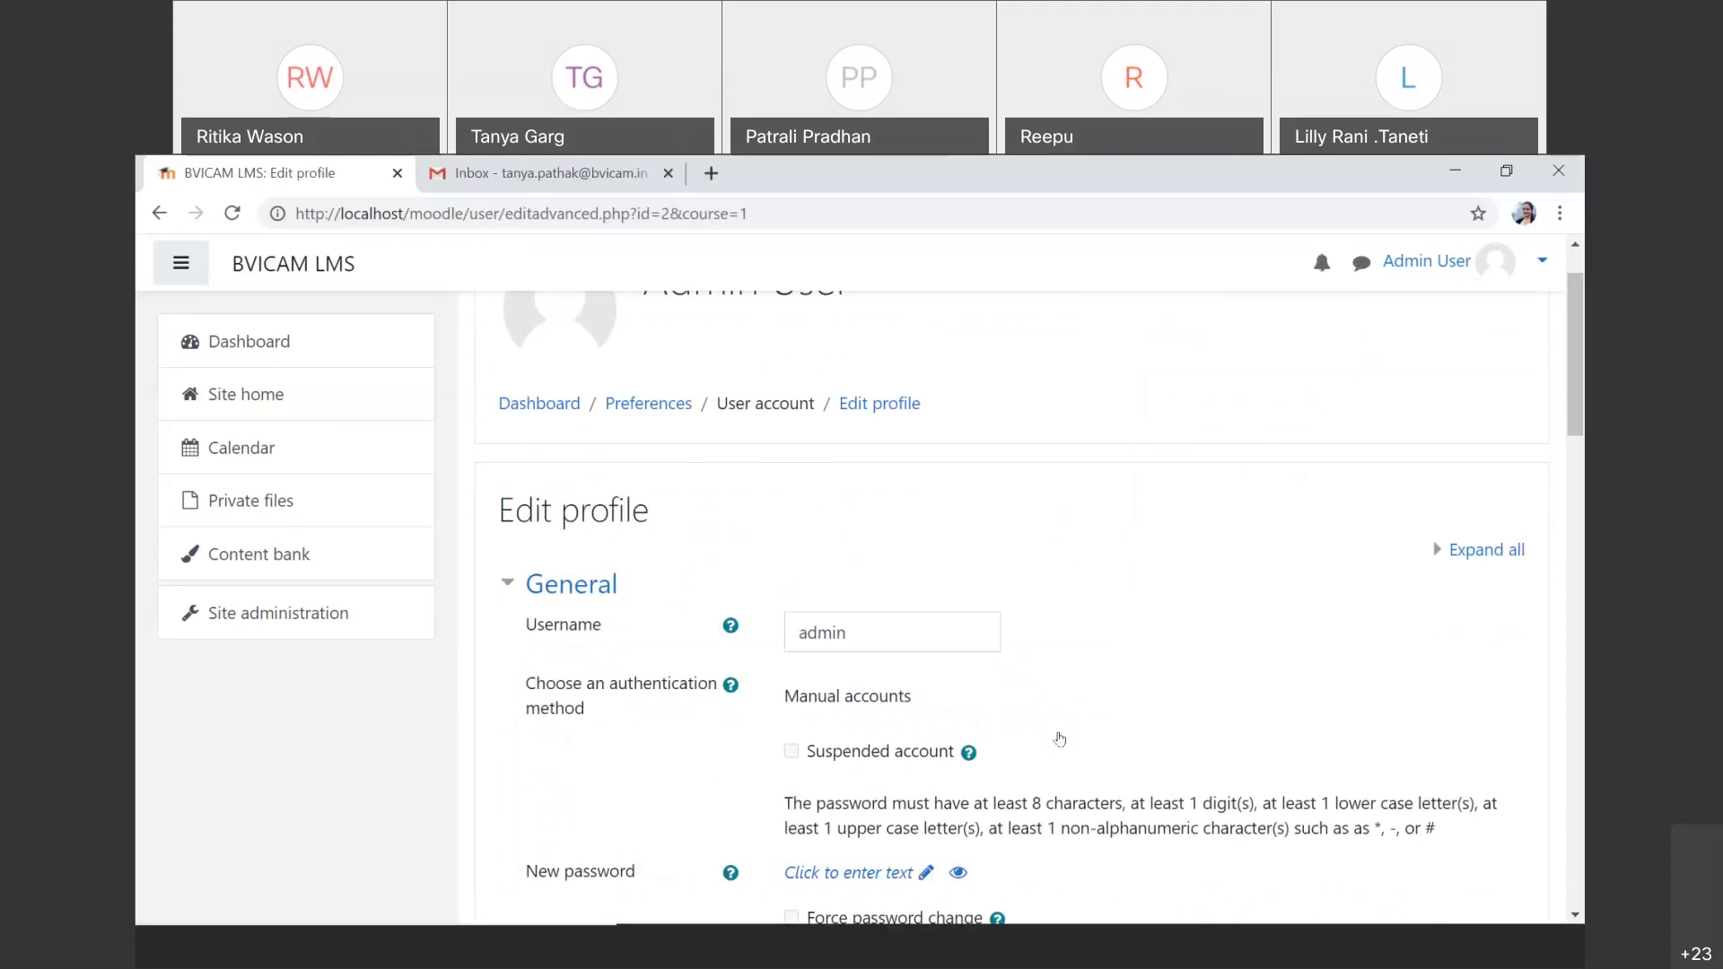
{"action": "scroll", "coordinate": [1060, 739], "scroll_direction": "down", "scroll_amount": 3}
{"action": "scroll", "coordinate": [1060, 738], "scroll_direction": "down", "scroll_amount": 1}
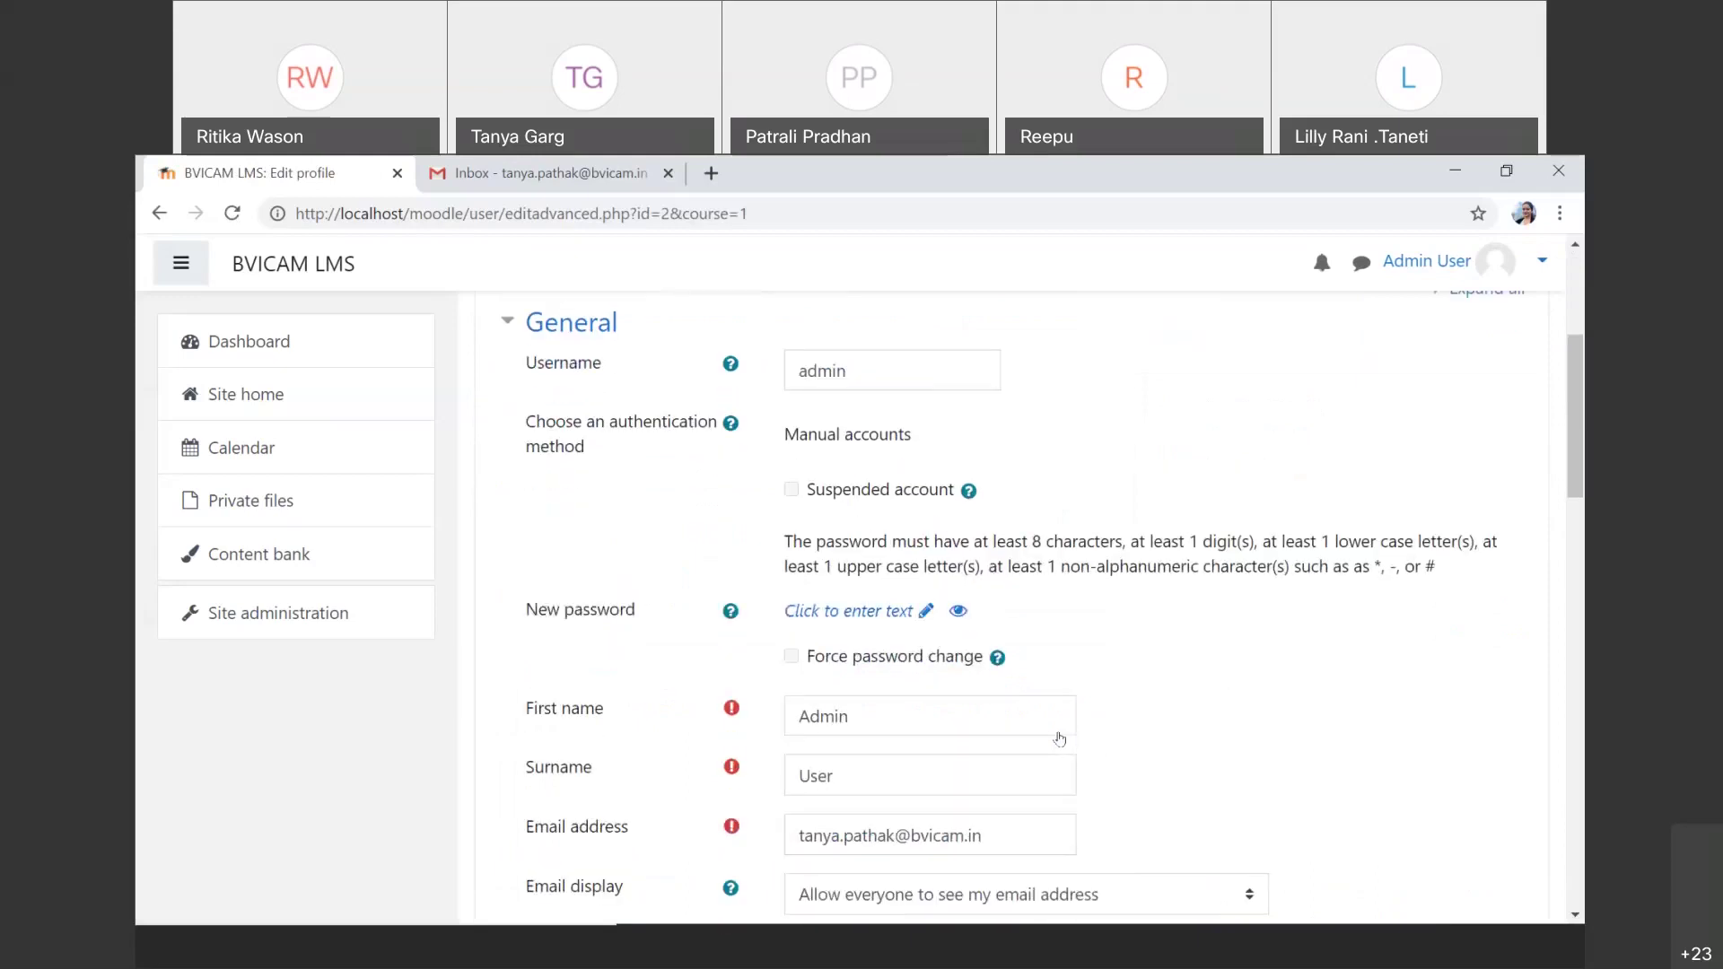
{"action": "scroll", "coordinate": [1060, 738], "scroll_direction": "down", "scroll_amount": 1}
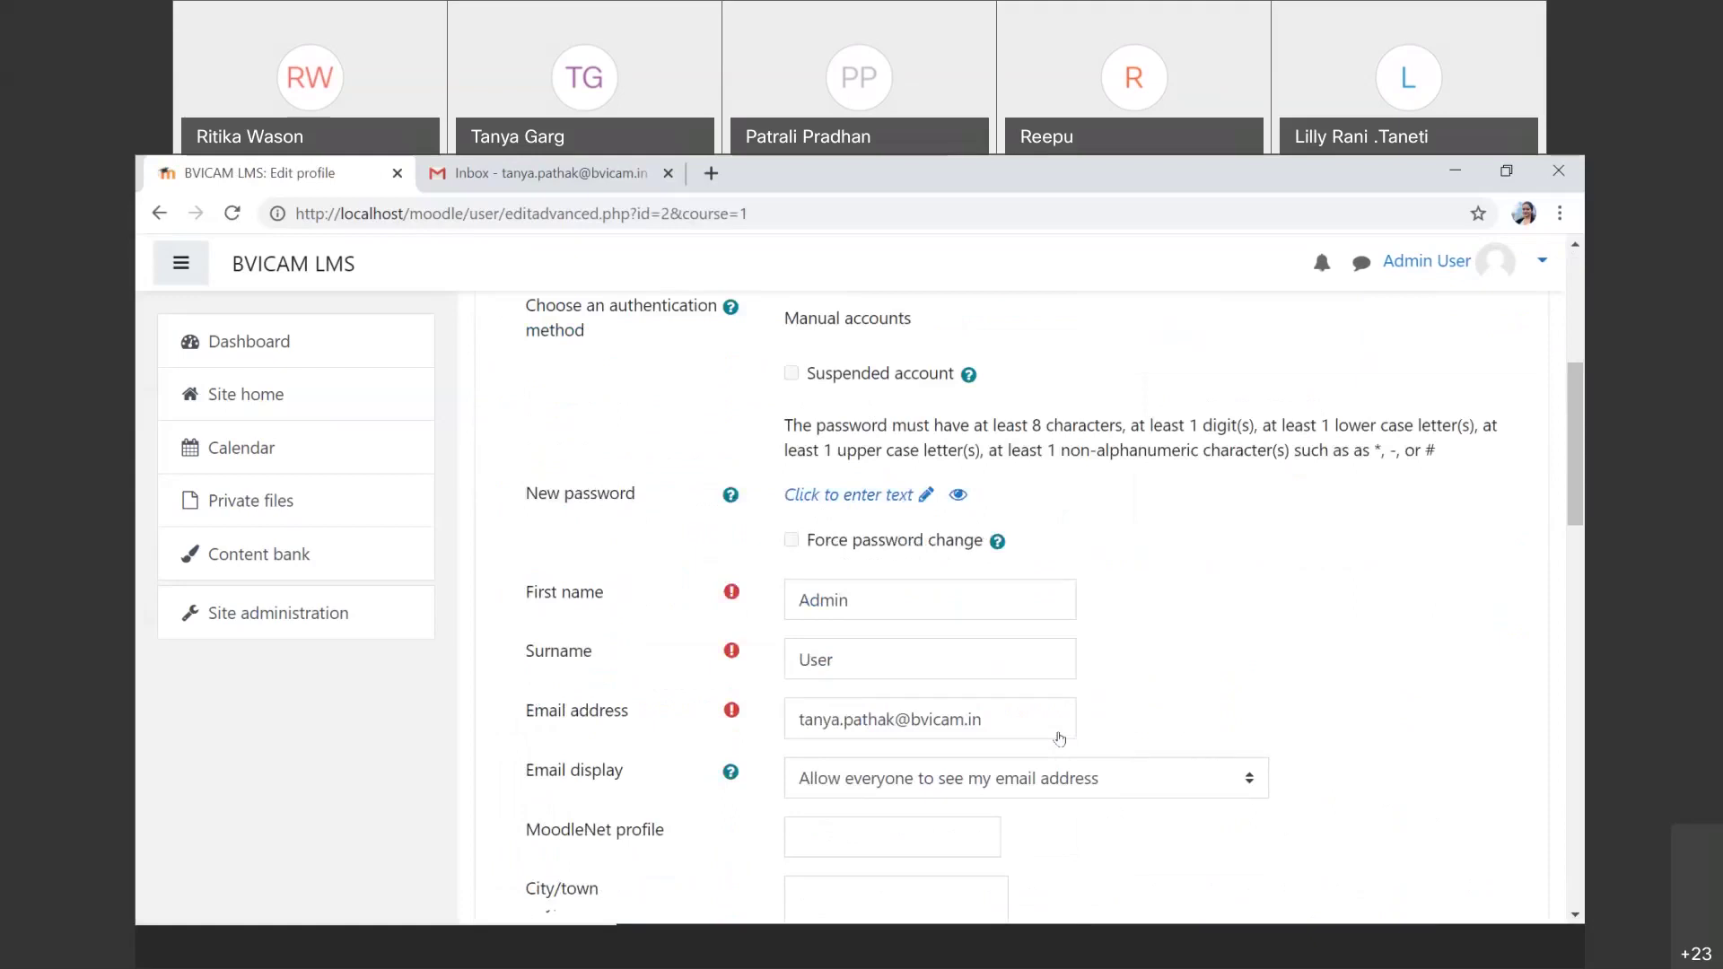
{"action": "scroll", "coordinate": [1061, 734], "scroll_direction": "down", "scroll_amount": 3}
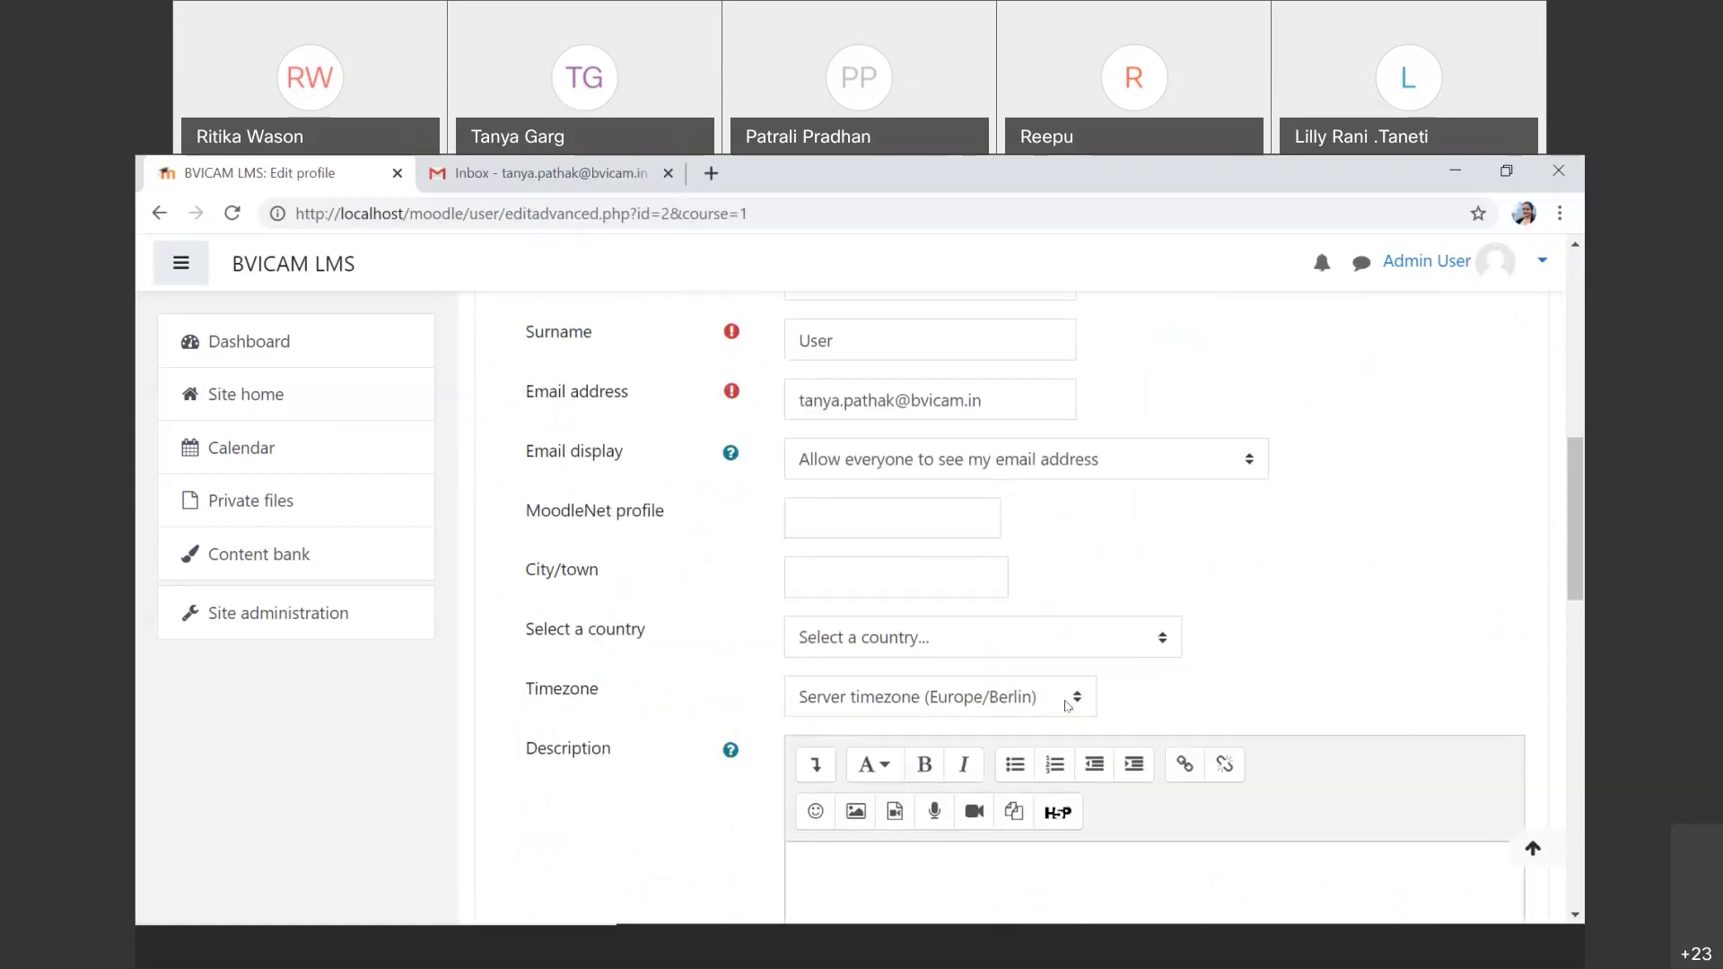
{"action": "scroll", "coordinate": [1067, 706], "scroll_direction": "down", "scroll_amount": 1}
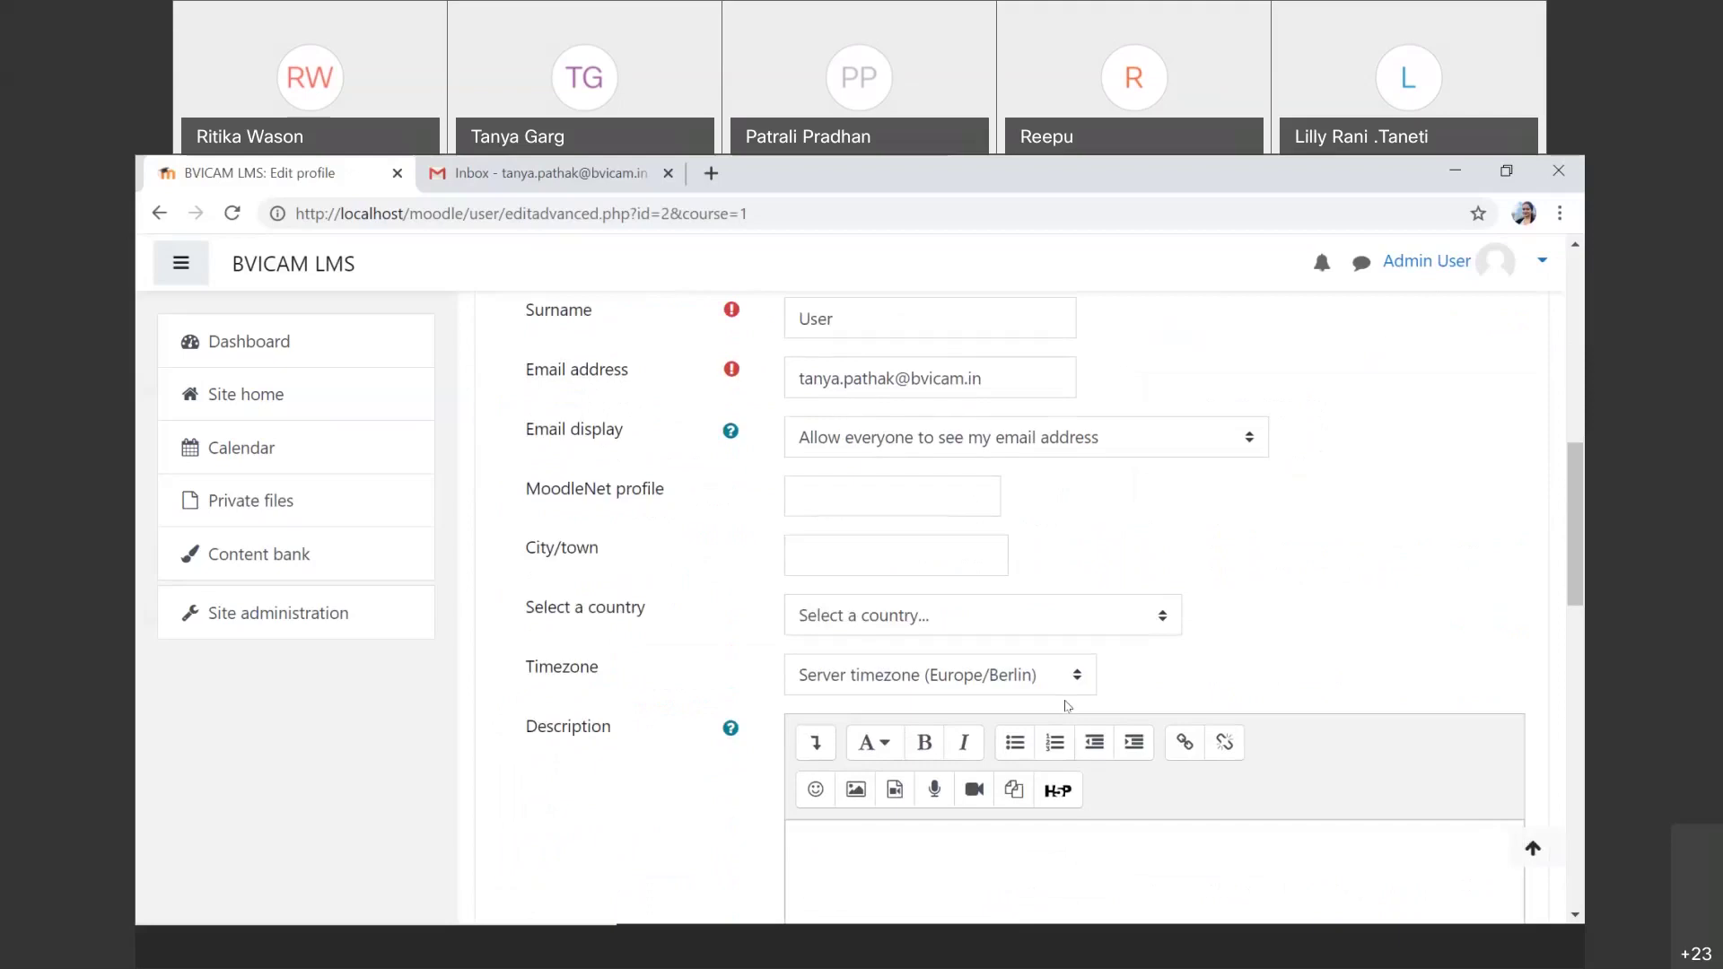
Step: Choose Asia/Kolkata as the profile timezone
{"action": "left_click", "coordinate": [1013, 692]}
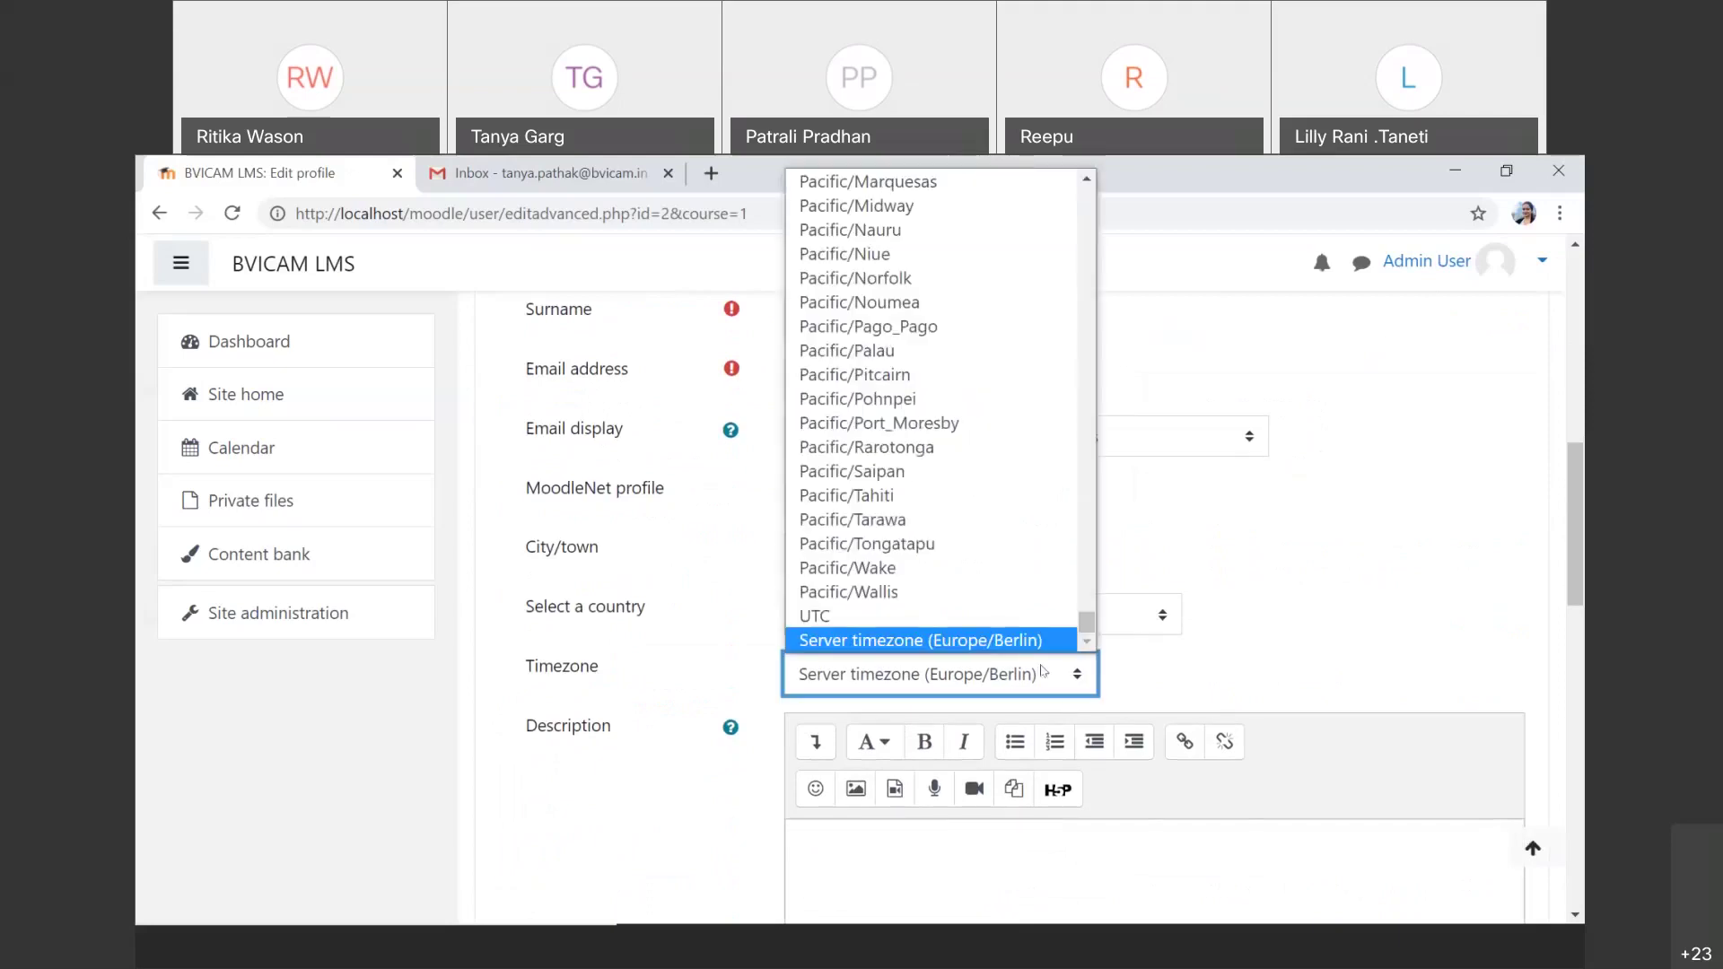
{"action": "type", "text": "as"}
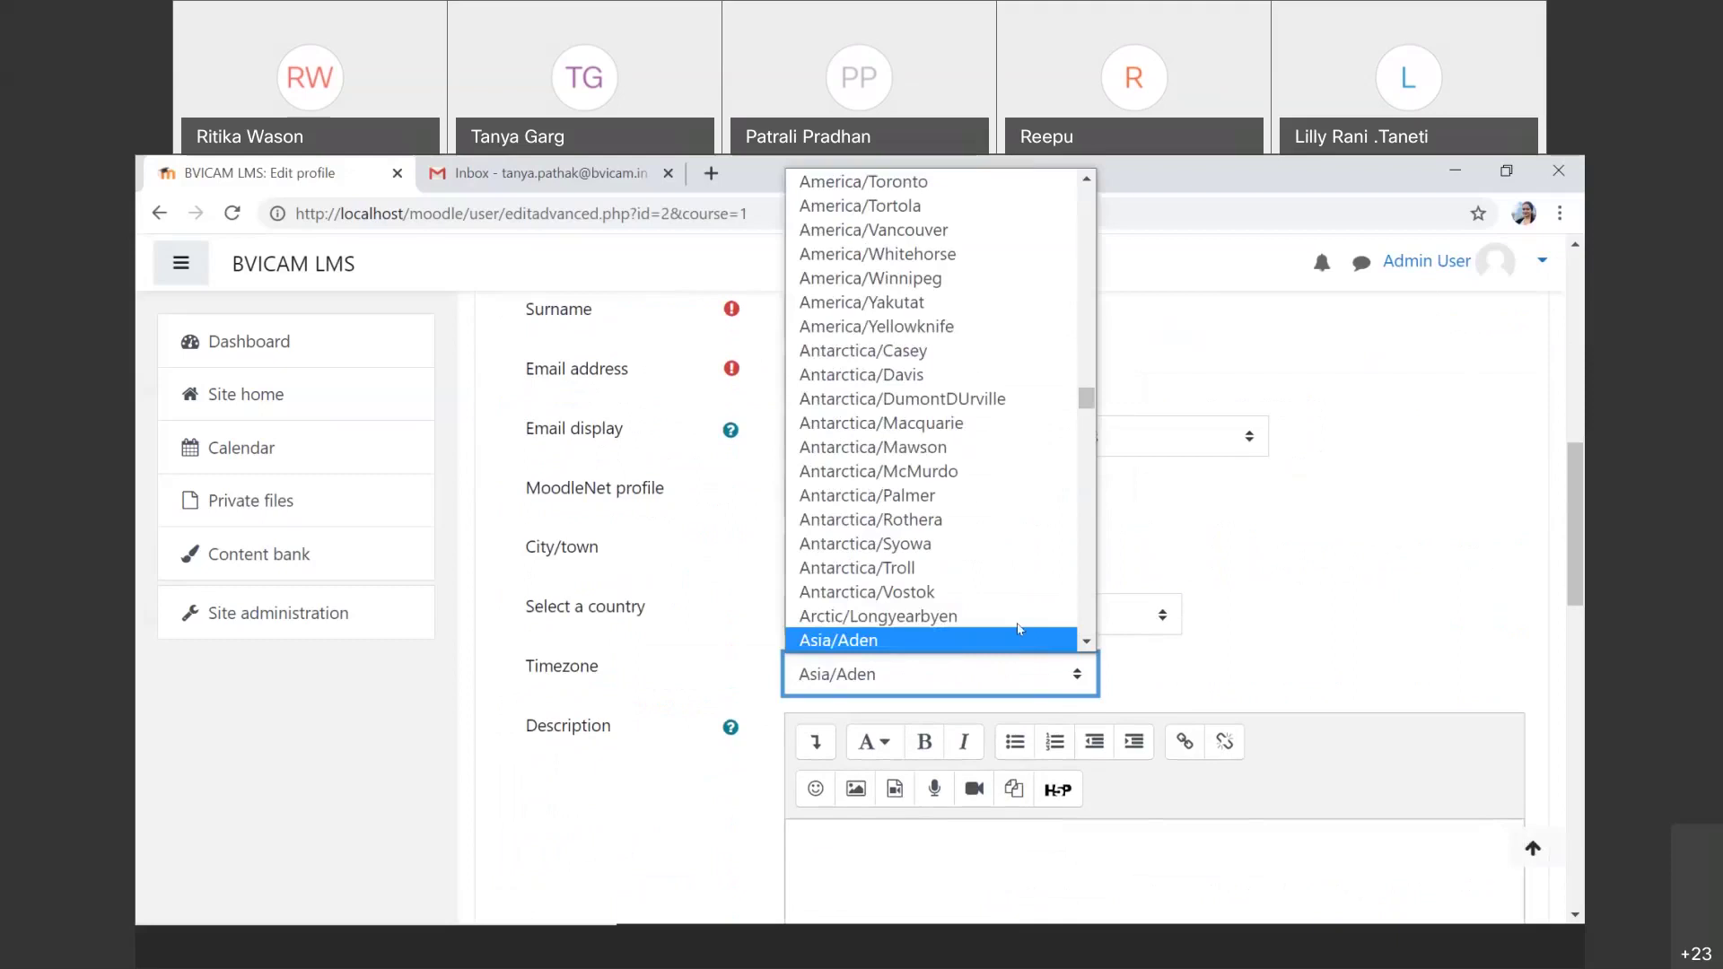
{"action": "scroll", "coordinate": [1005, 625], "scroll_direction": "down", "scroll_amount": 3}
{"action": "scroll", "coordinate": [994, 623], "scroll_direction": "down", "scroll_amount": 8}
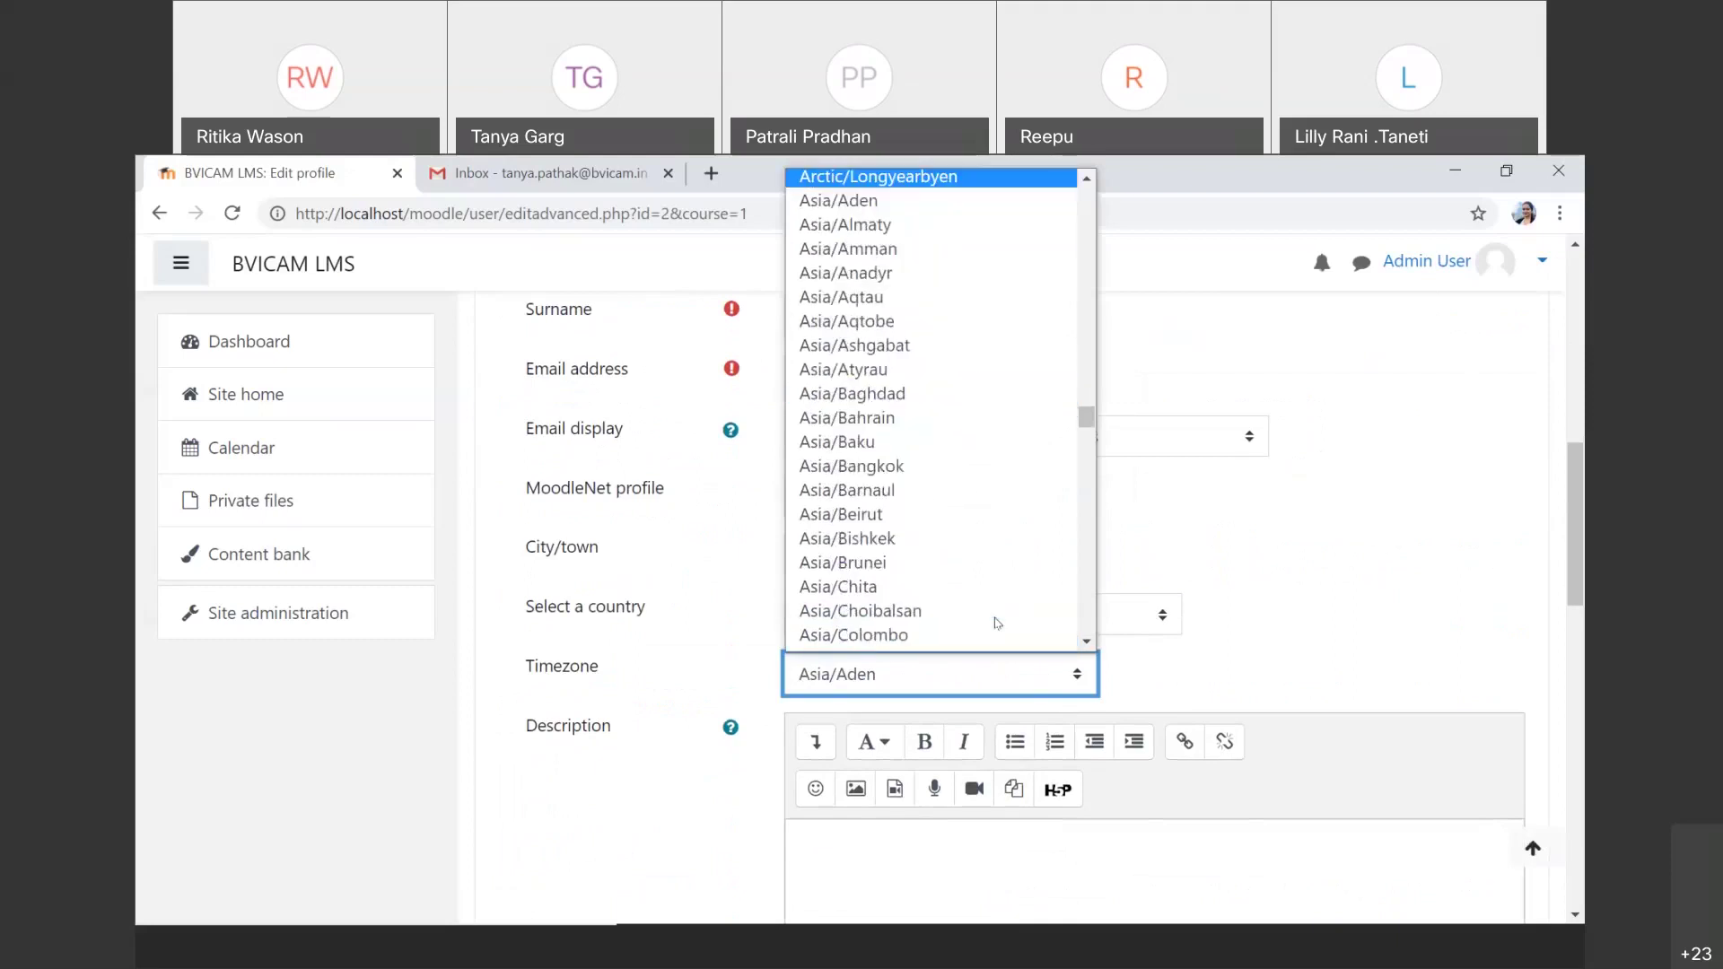
{"action": "scroll", "coordinate": [994, 623], "scroll_direction": "down", "scroll_amount": 4}
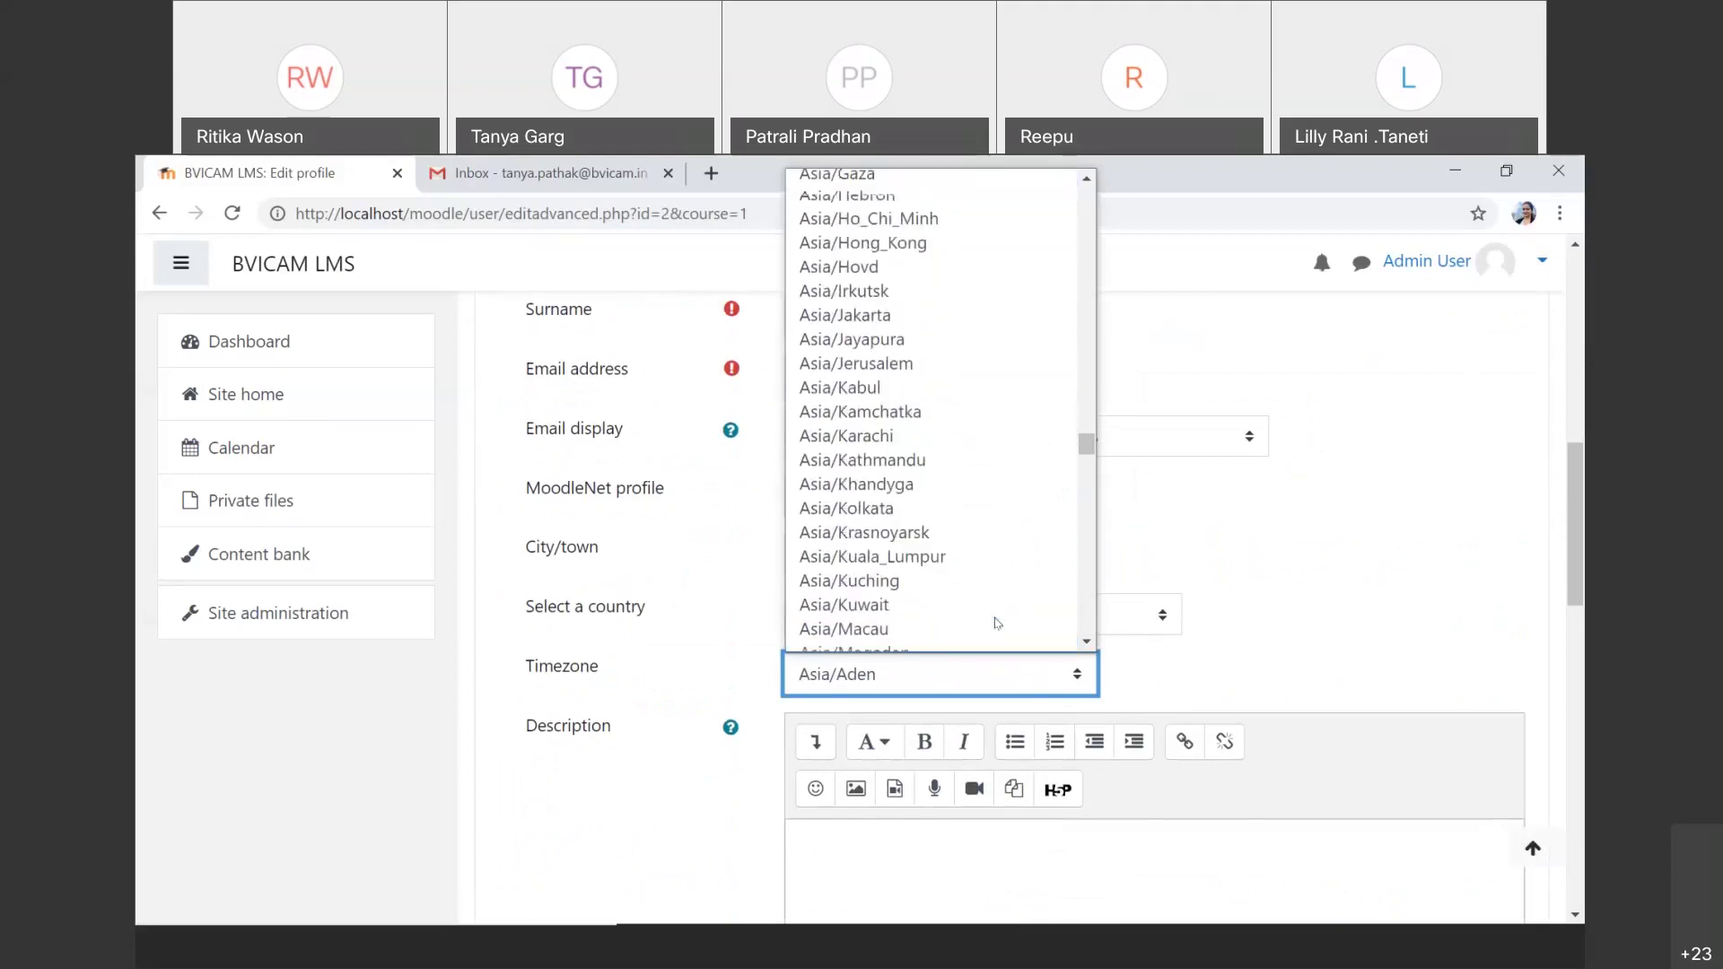
{"action": "left_click", "coordinate": [884, 507]}
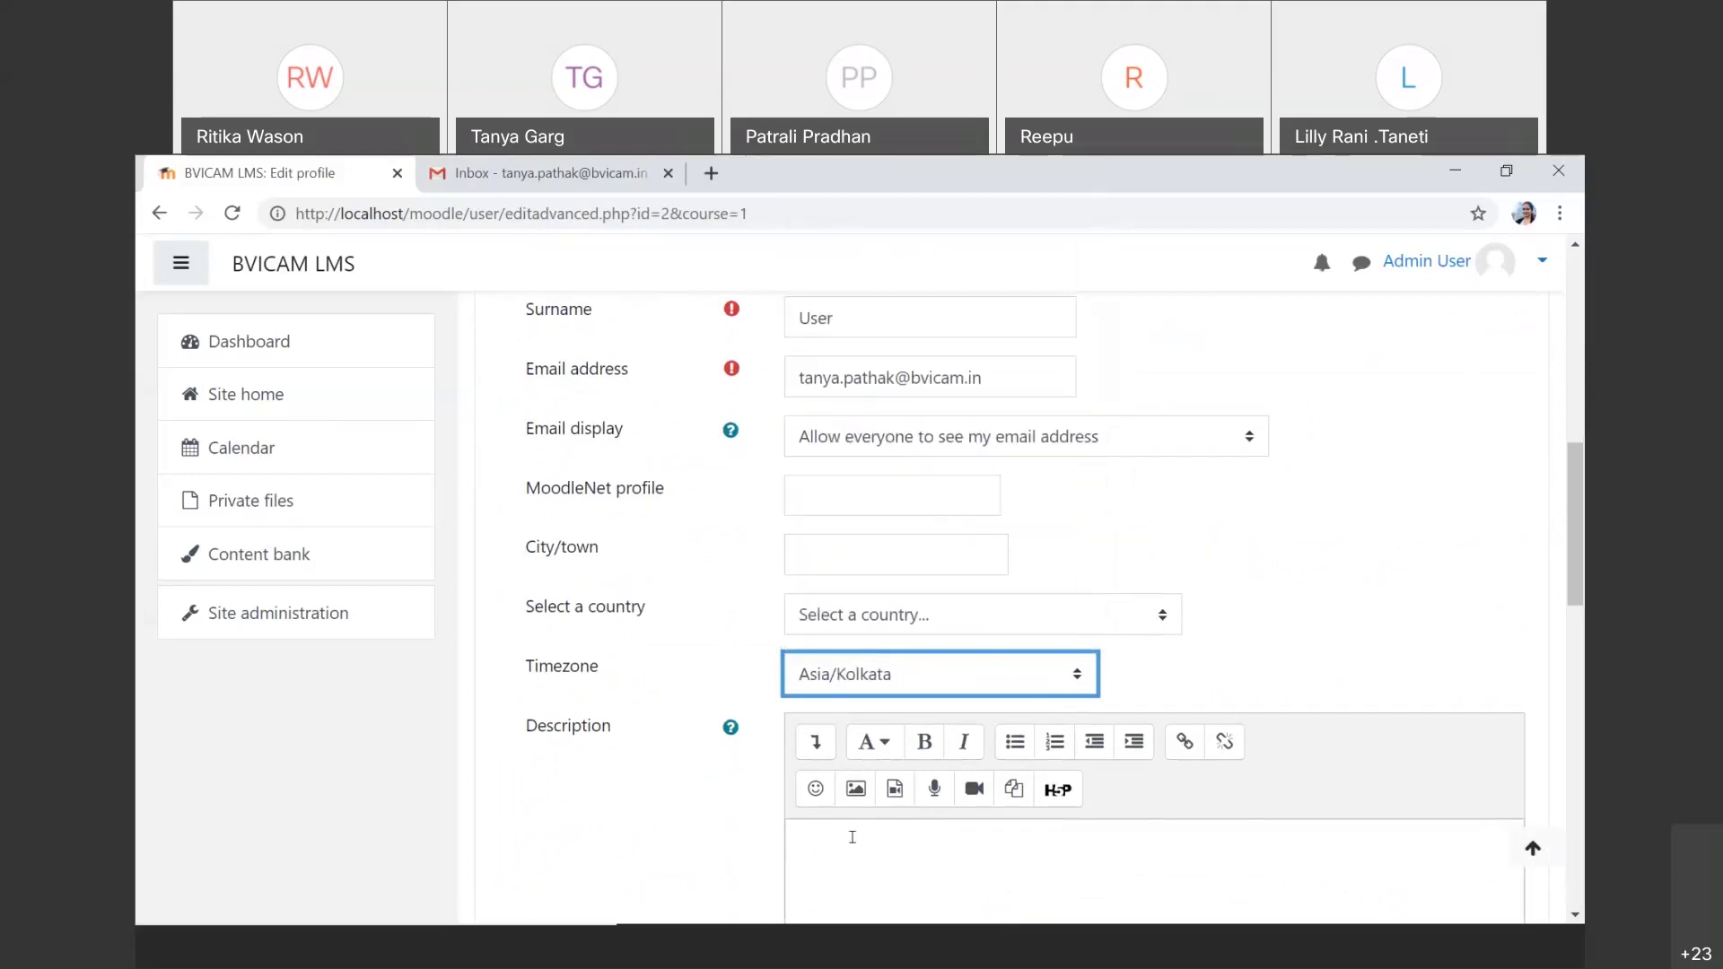
{"action": "scroll", "coordinate": [853, 838], "scroll_direction": "down", "scroll_amount": 10}
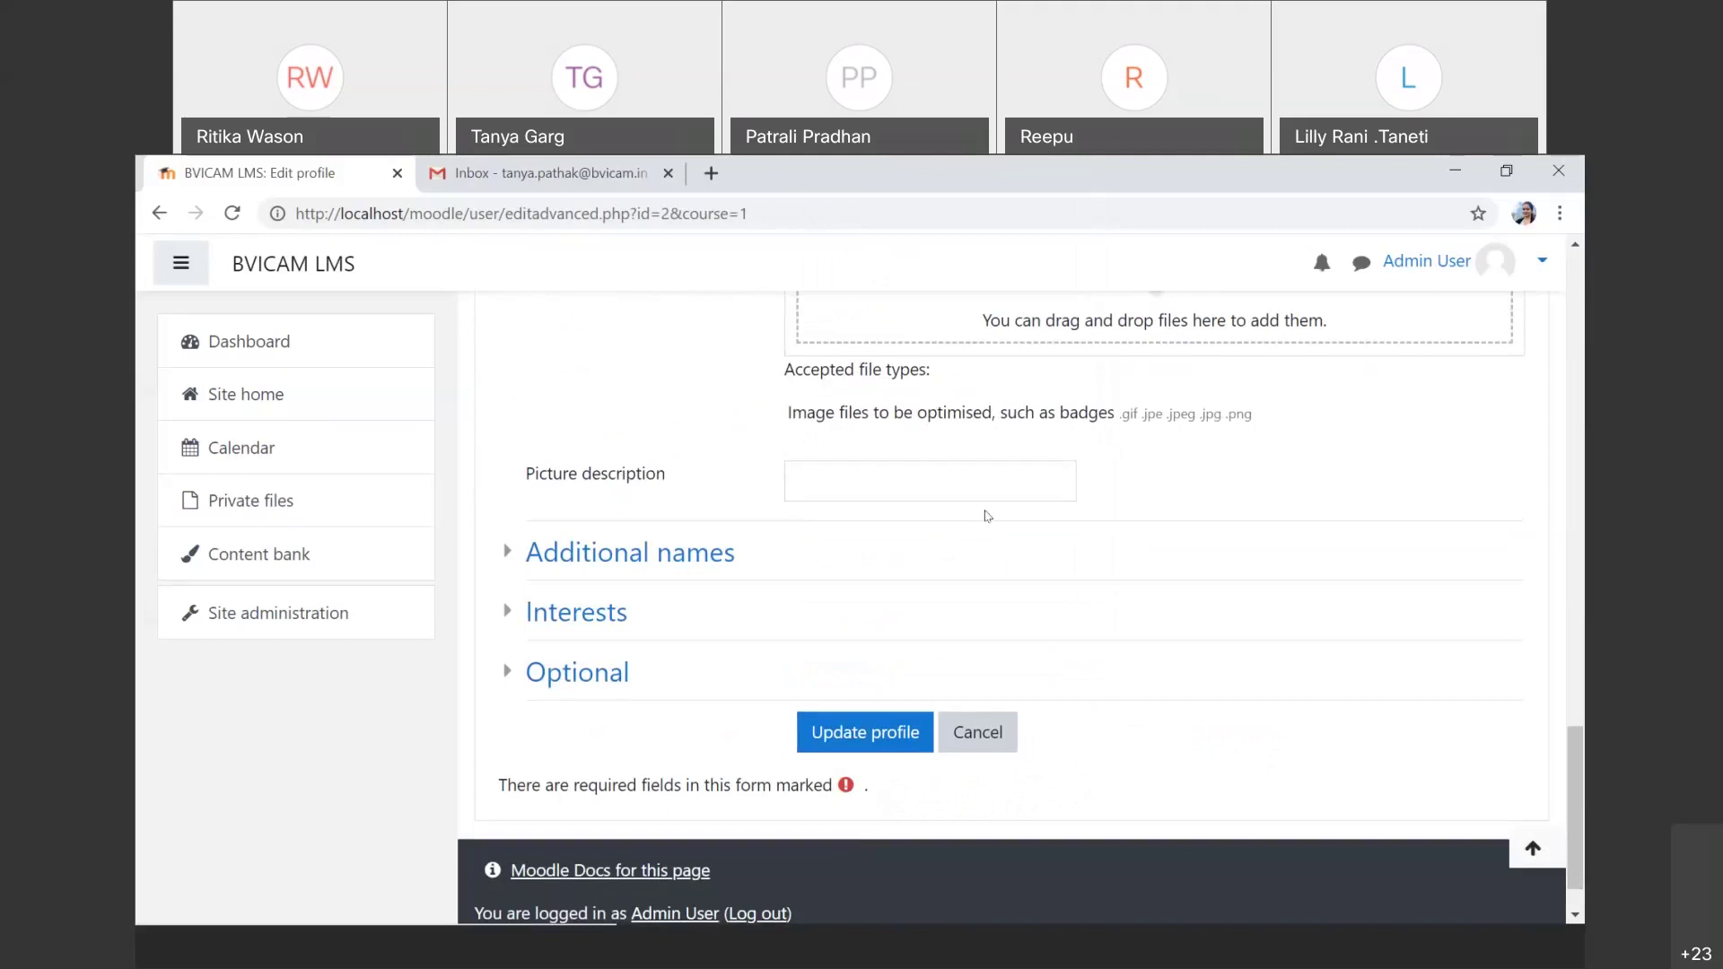
Step: Save the admin profile and browse the user list, which shows only Admin User
{"action": "left_click", "coordinate": [879, 734]}
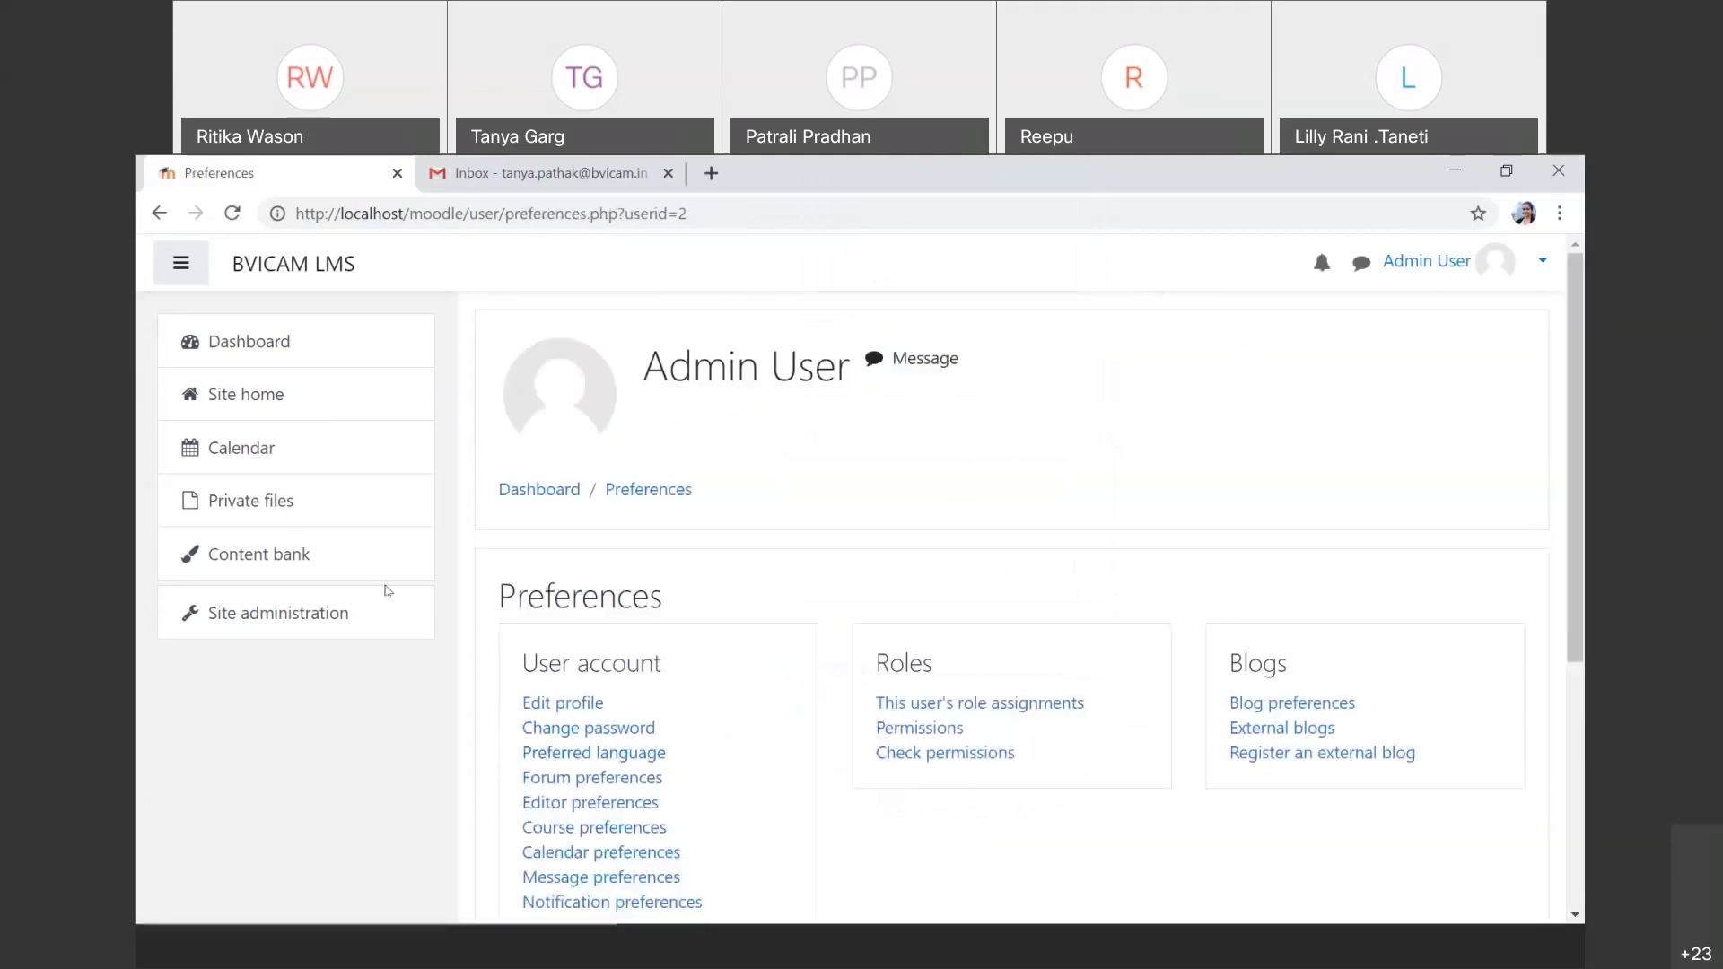
{"action": "left_click", "coordinate": [359, 612]}
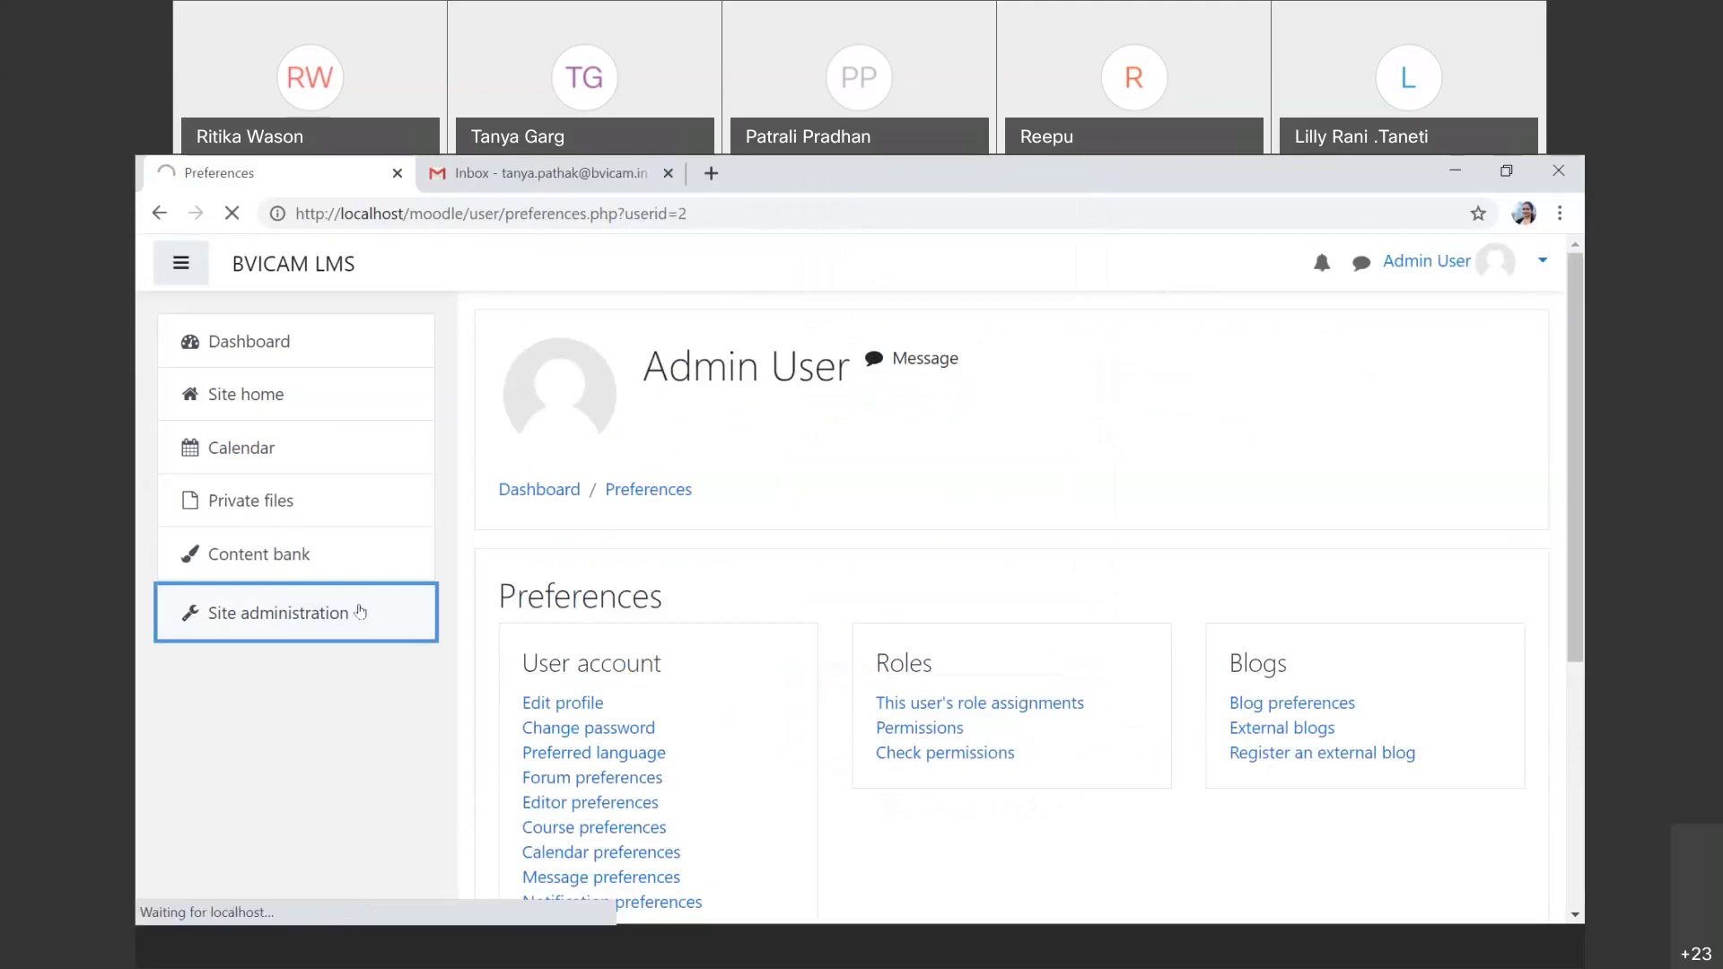
{"action": "left_click", "coordinate": [723, 666]}
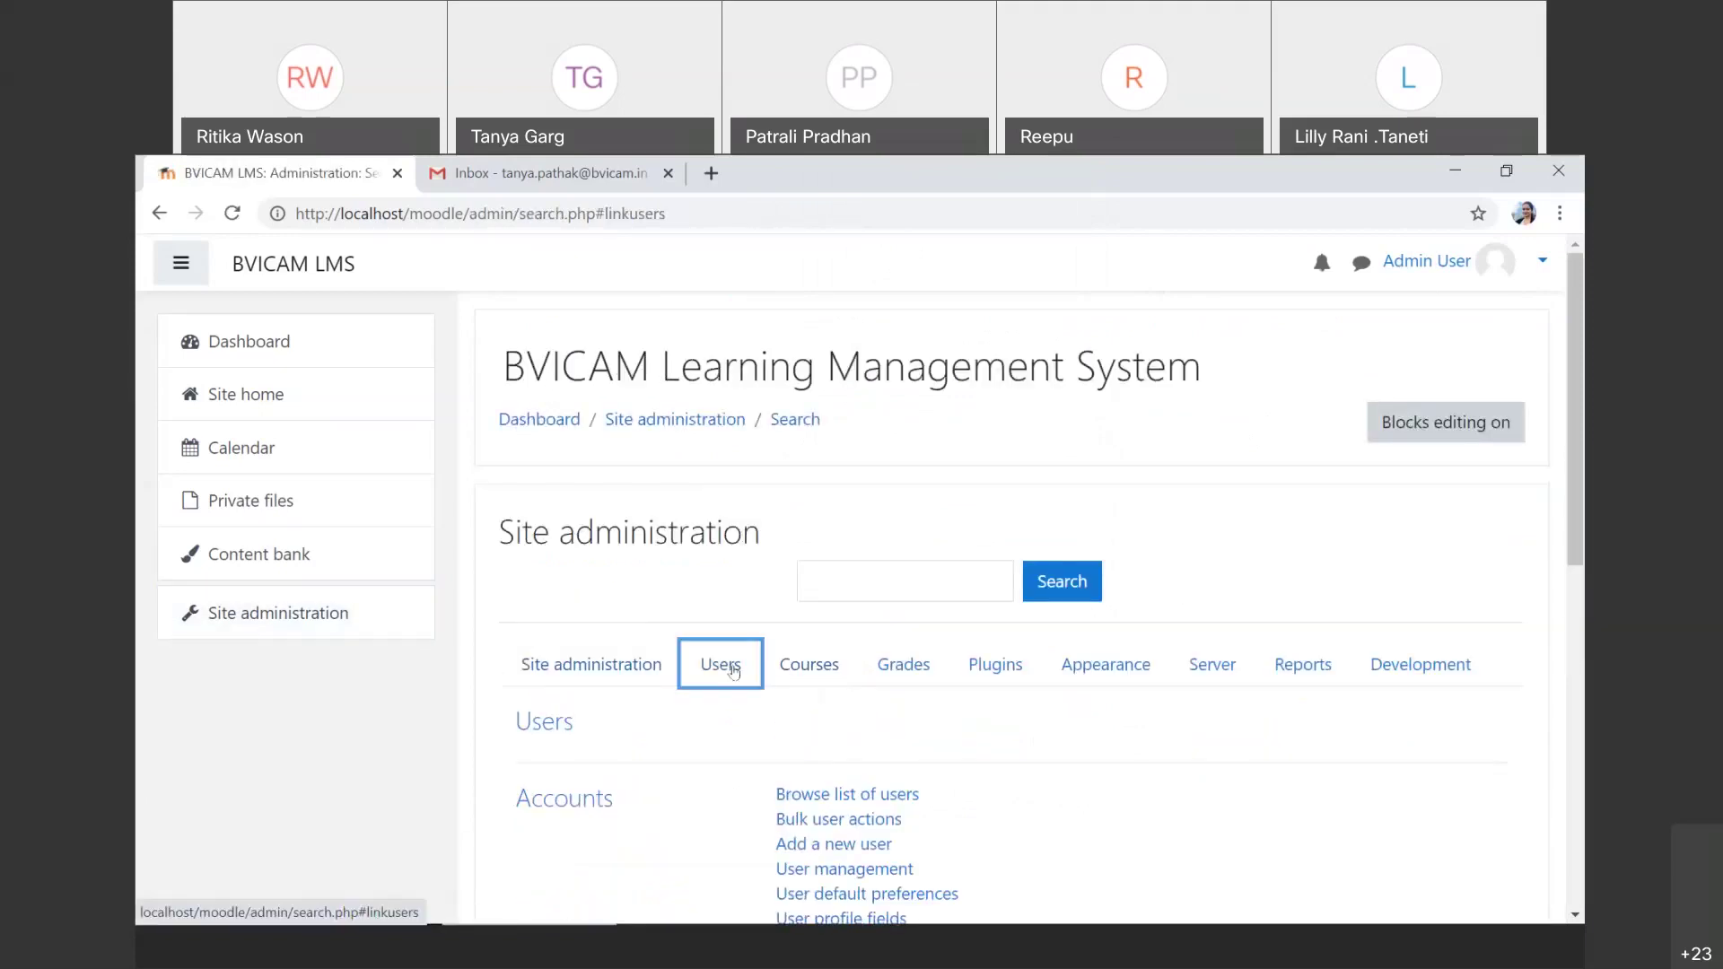
{"action": "left_click", "coordinate": [834, 800]}
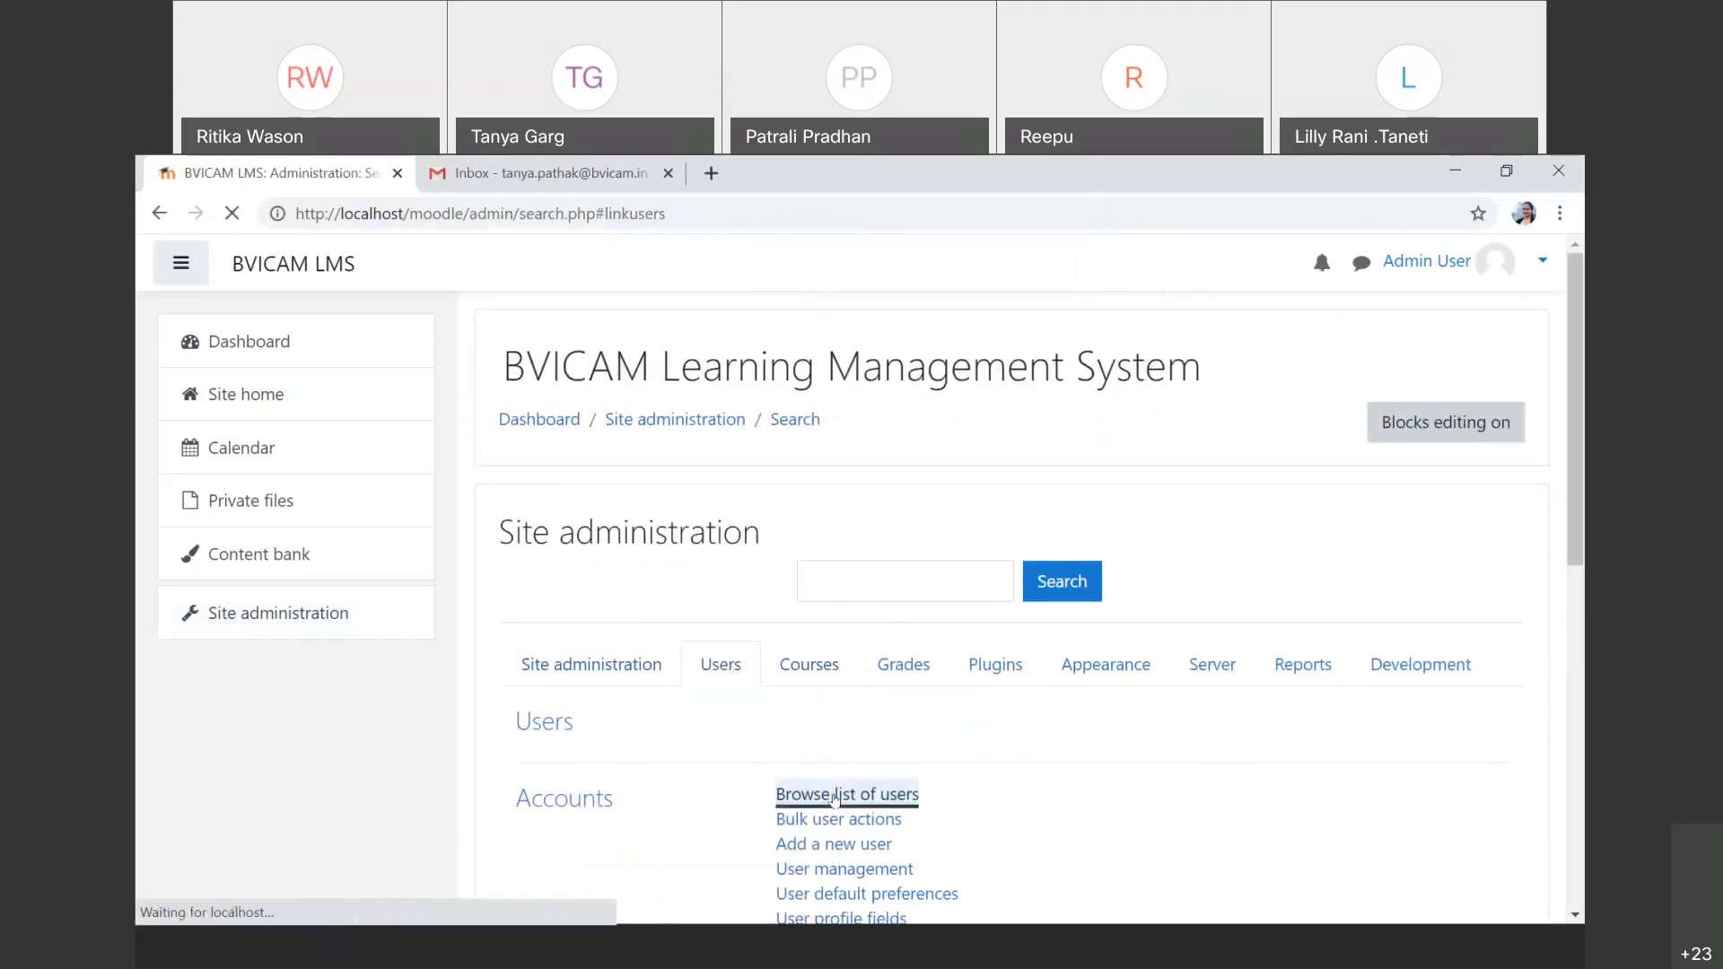
{"action": "scroll", "coordinate": [833, 799], "scroll_direction": "down", "scroll_amount": 3}
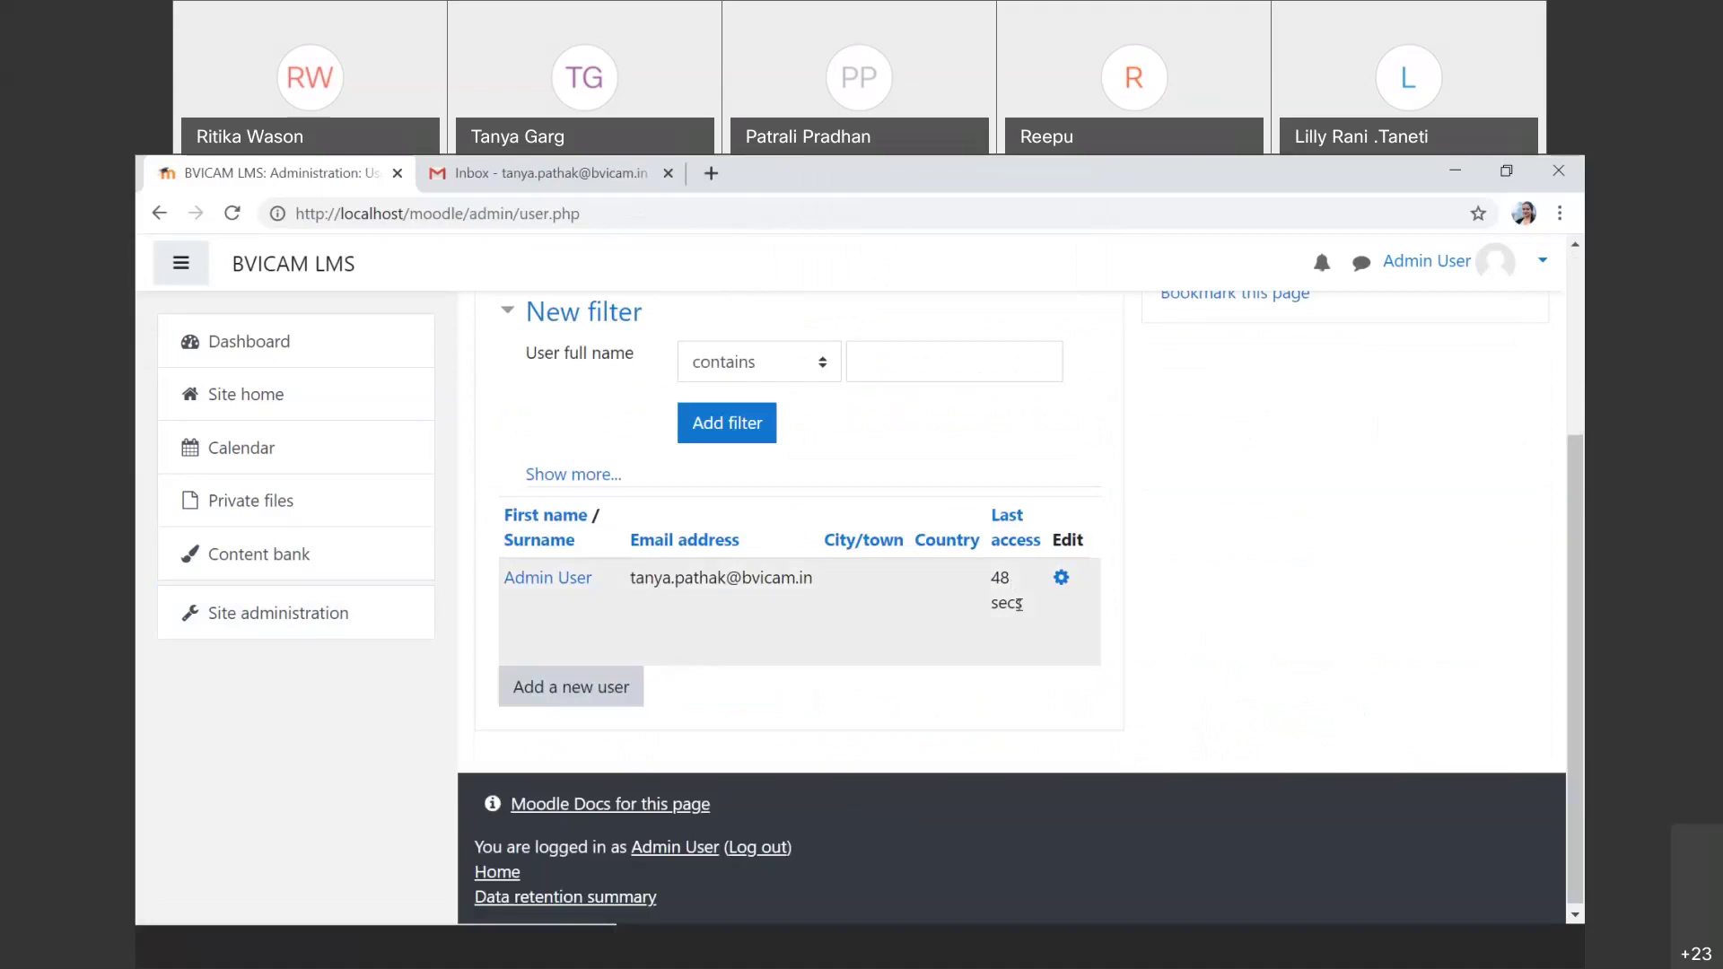
{"action": "scroll", "coordinate": [844, 572], "scroll_direction": "up", "scroll_amount": 2}
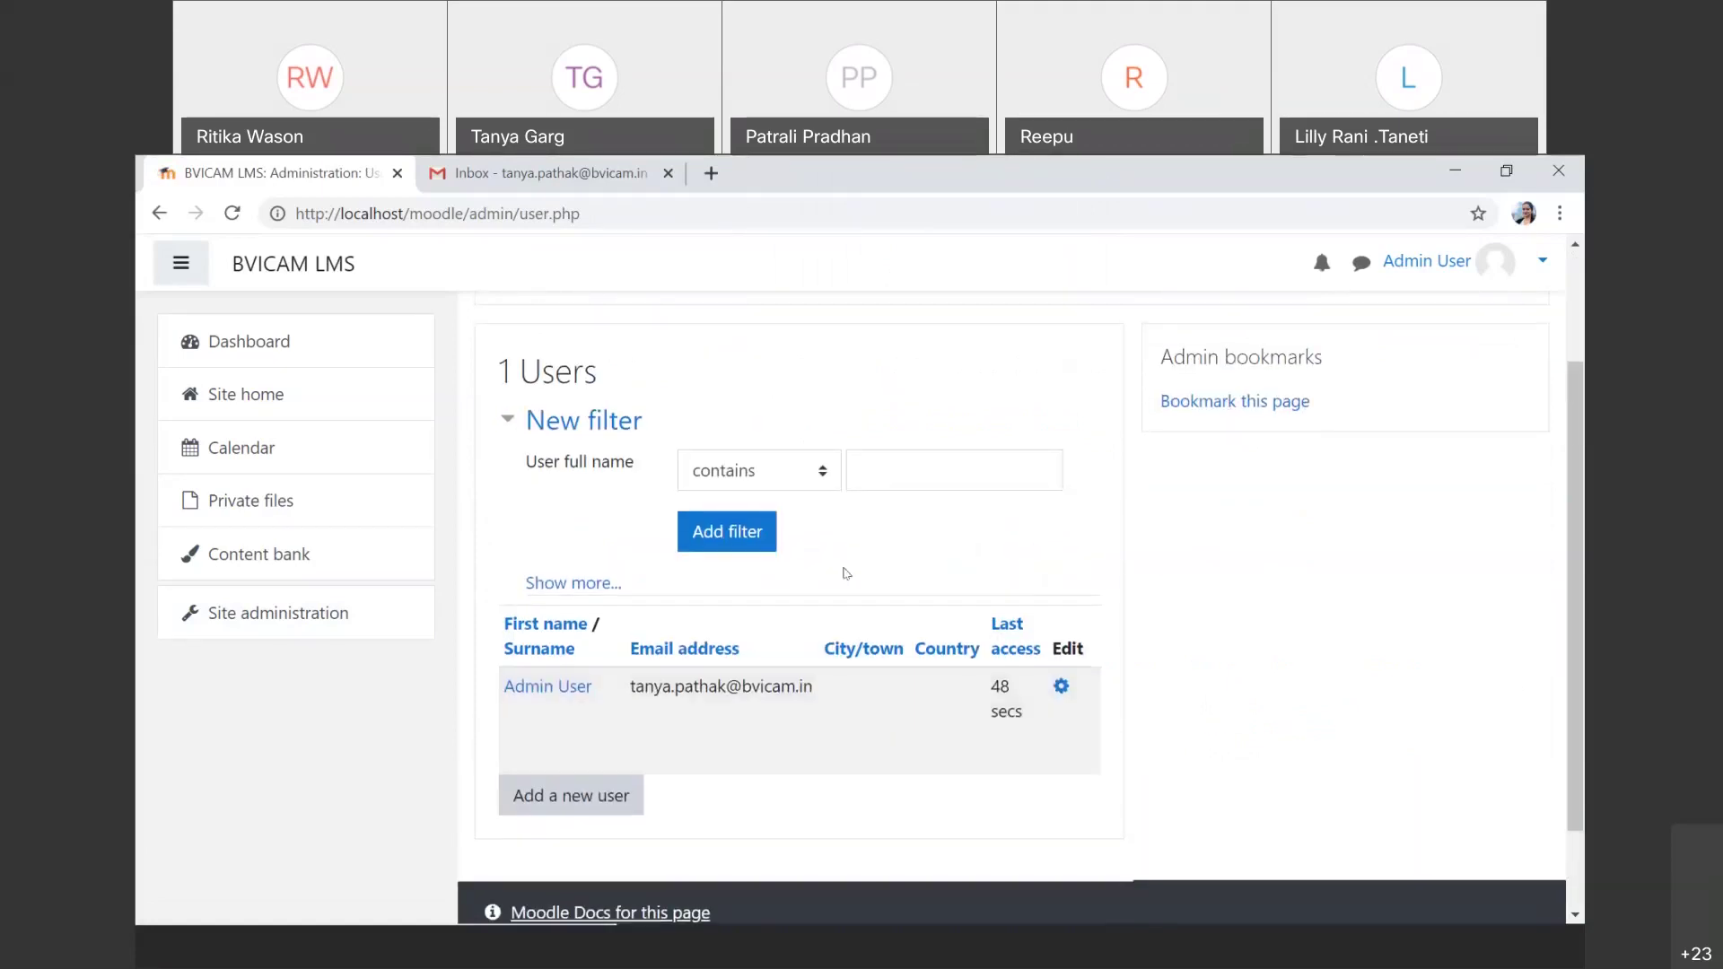
{"action": "scroll", "coordinate": [844, 572], "scroll_direction": "down", "scroll_amount": 2}
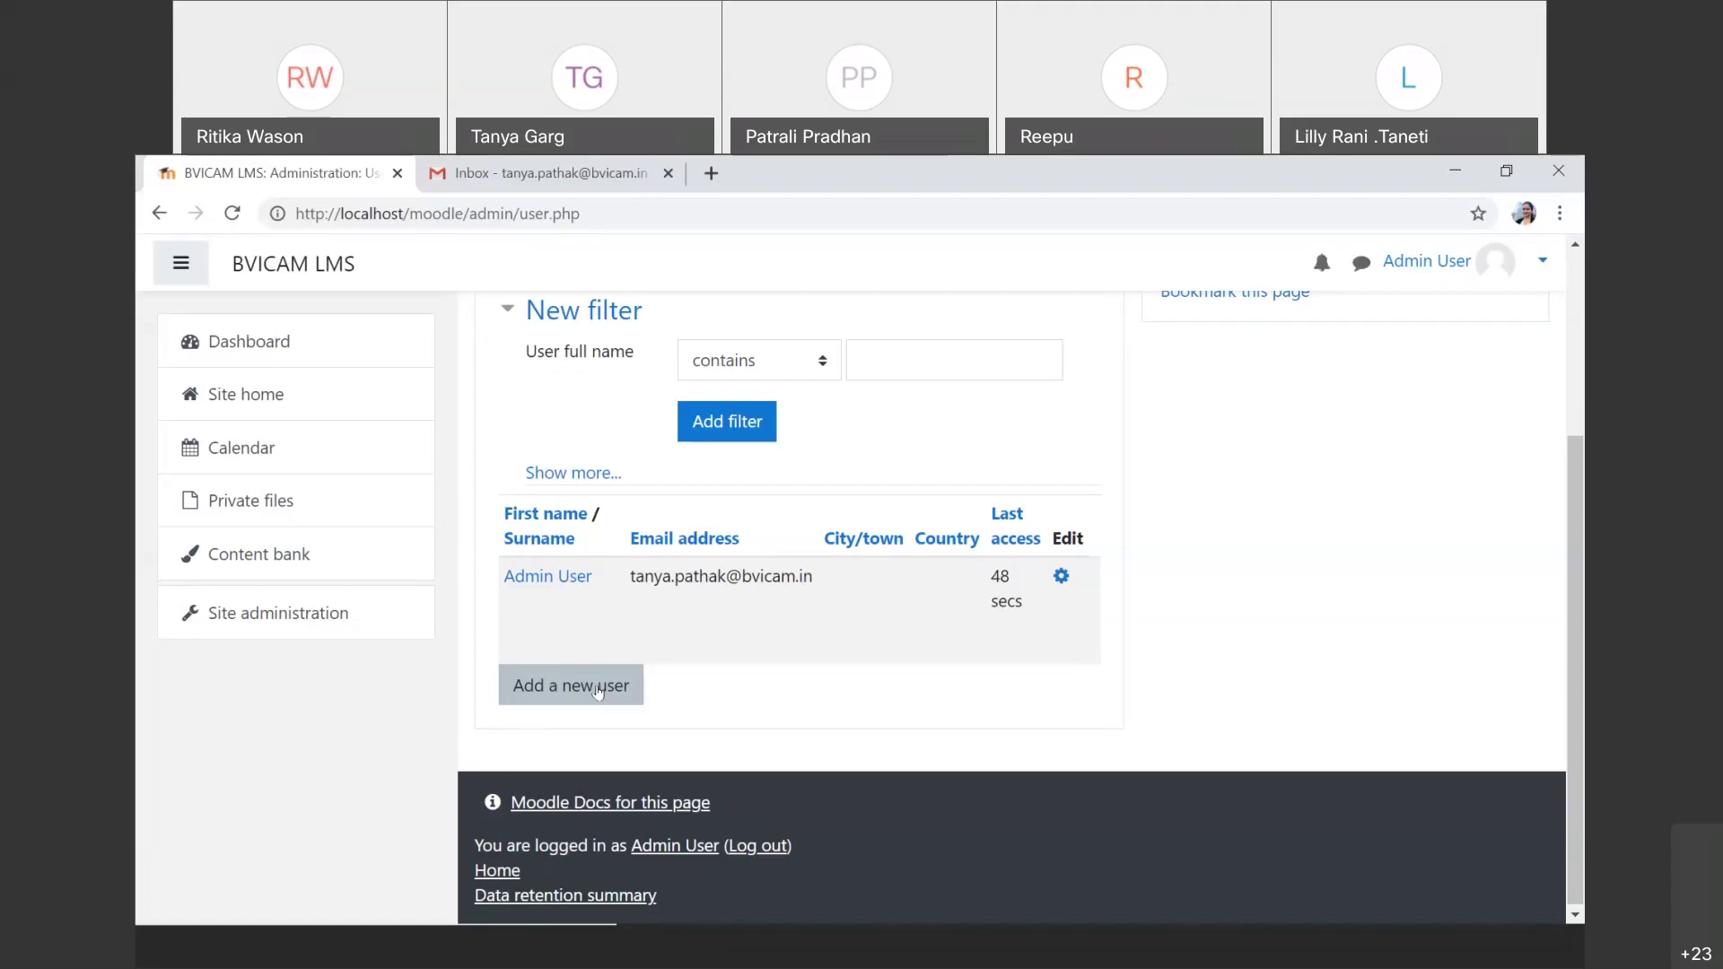
Step: Open the Add a new user form and read, then dismiss, the Username help note
{"action": "left_click", "coordinate": [598, 691]}
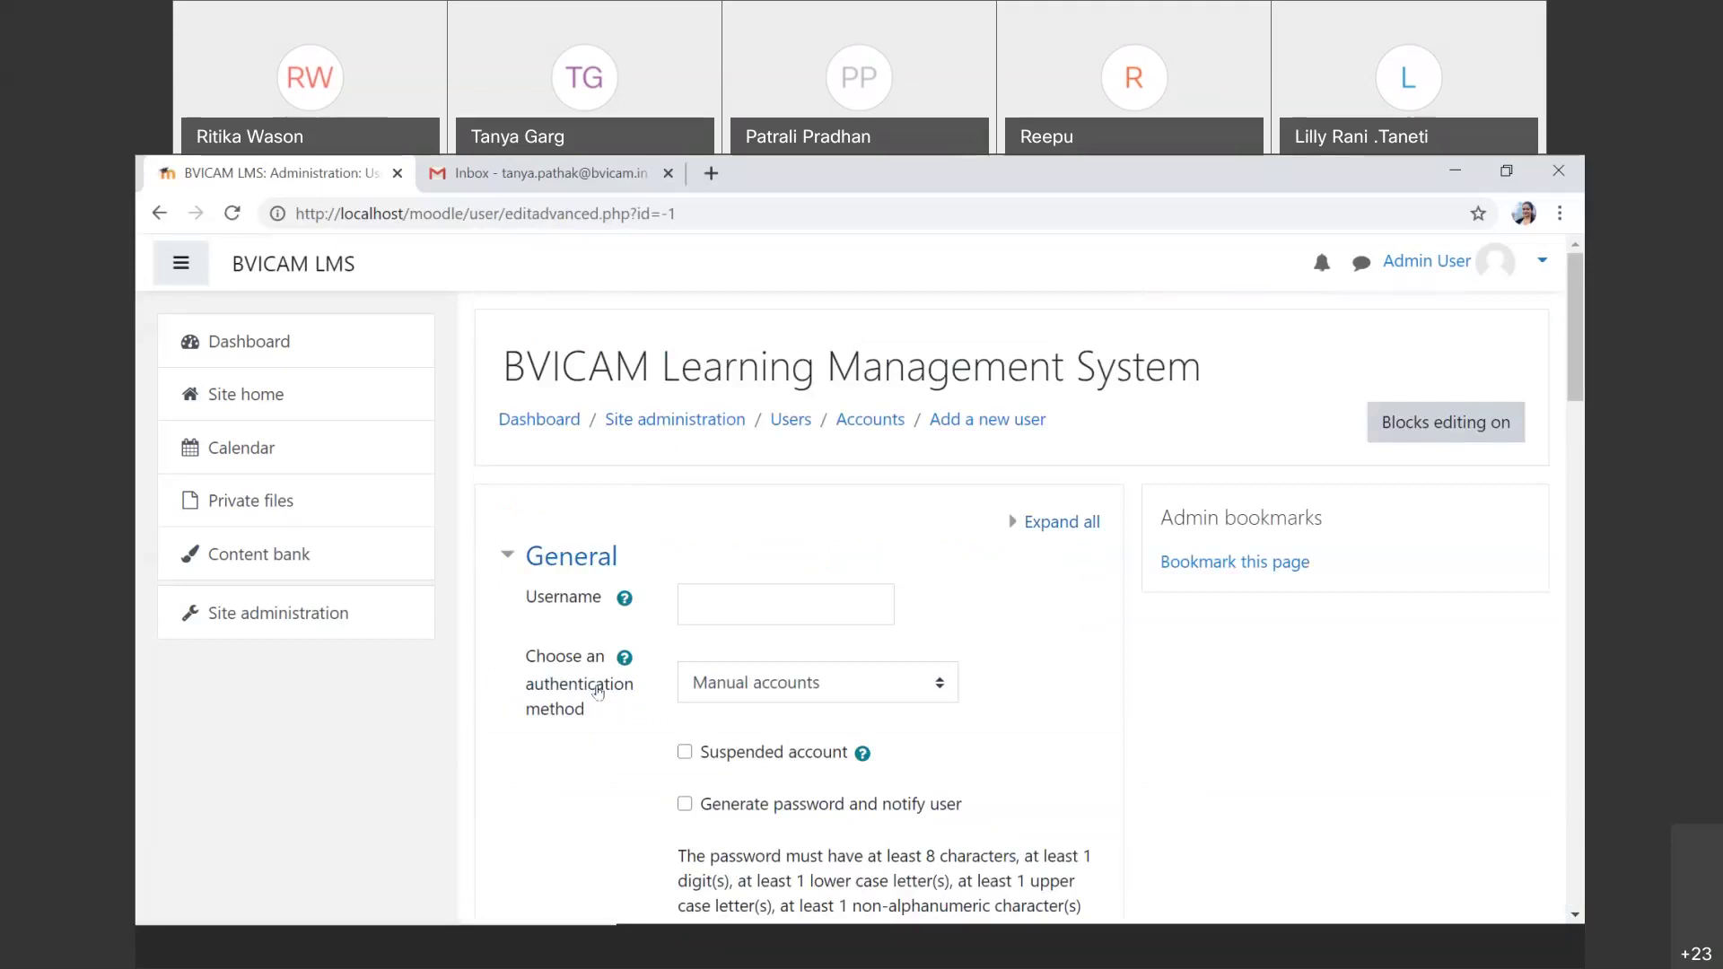
{"action": "scroll", "coordinate": [794, 761], "scroll_direction": "down", "scroll_amount": 3}
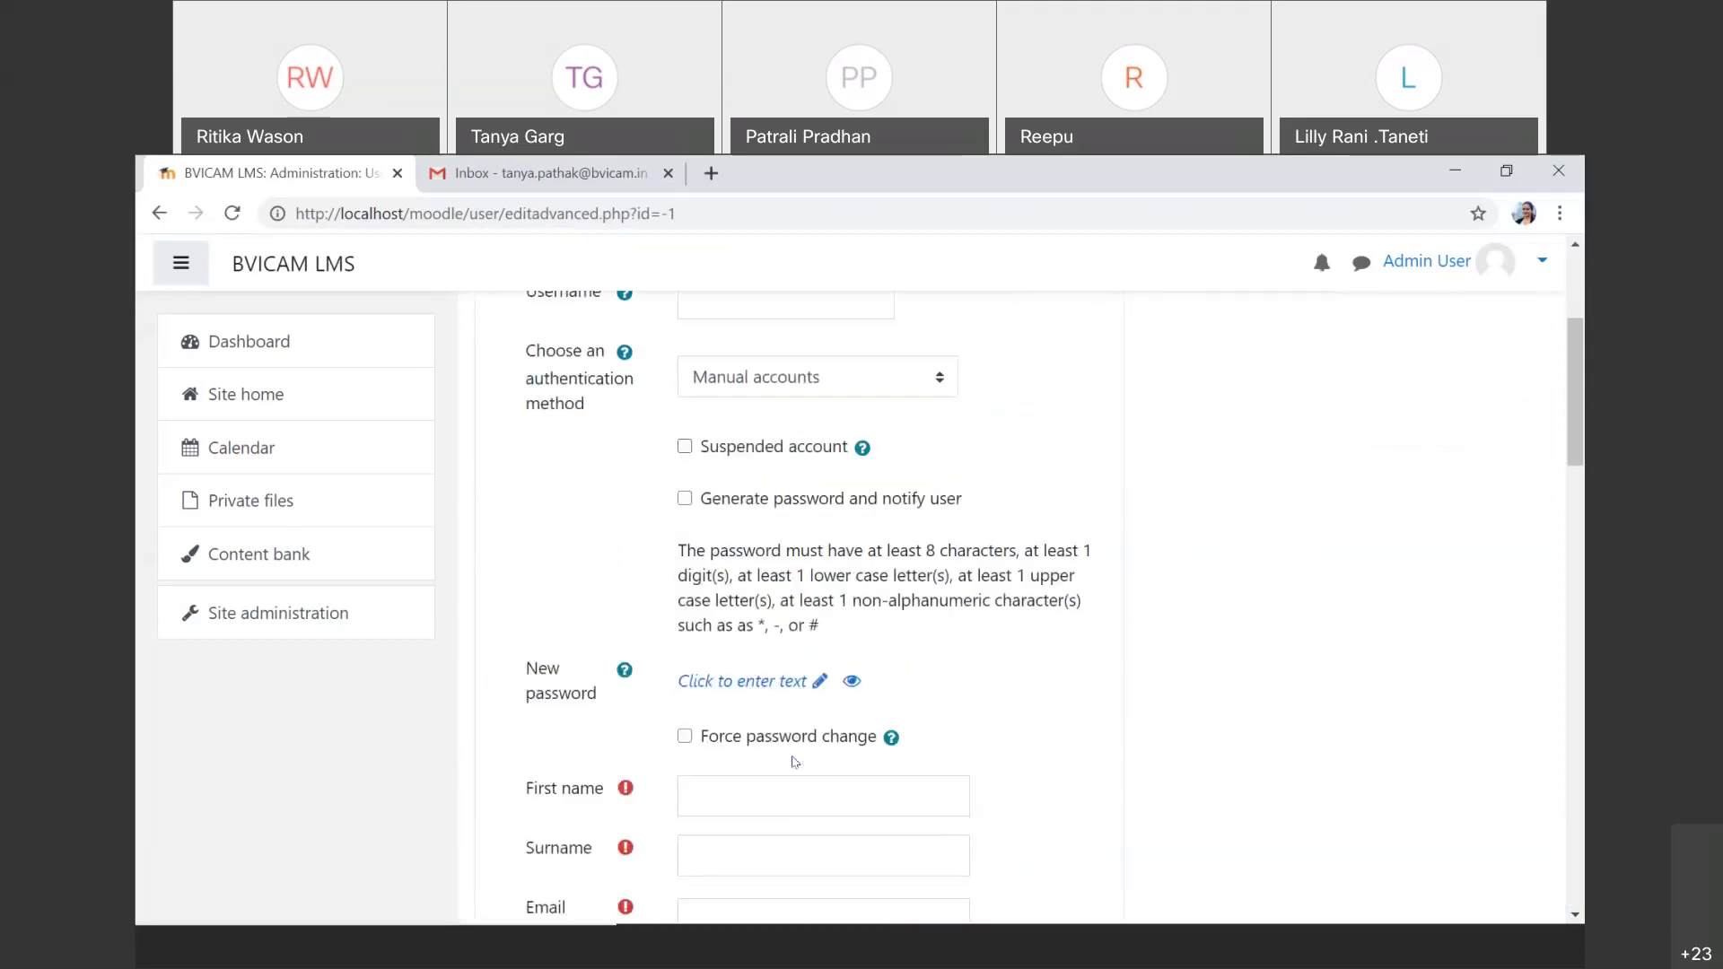
{"action": "scroll", "coordinate": [793, 761], "scroll_direction": "down", "scroll_amount": 1}
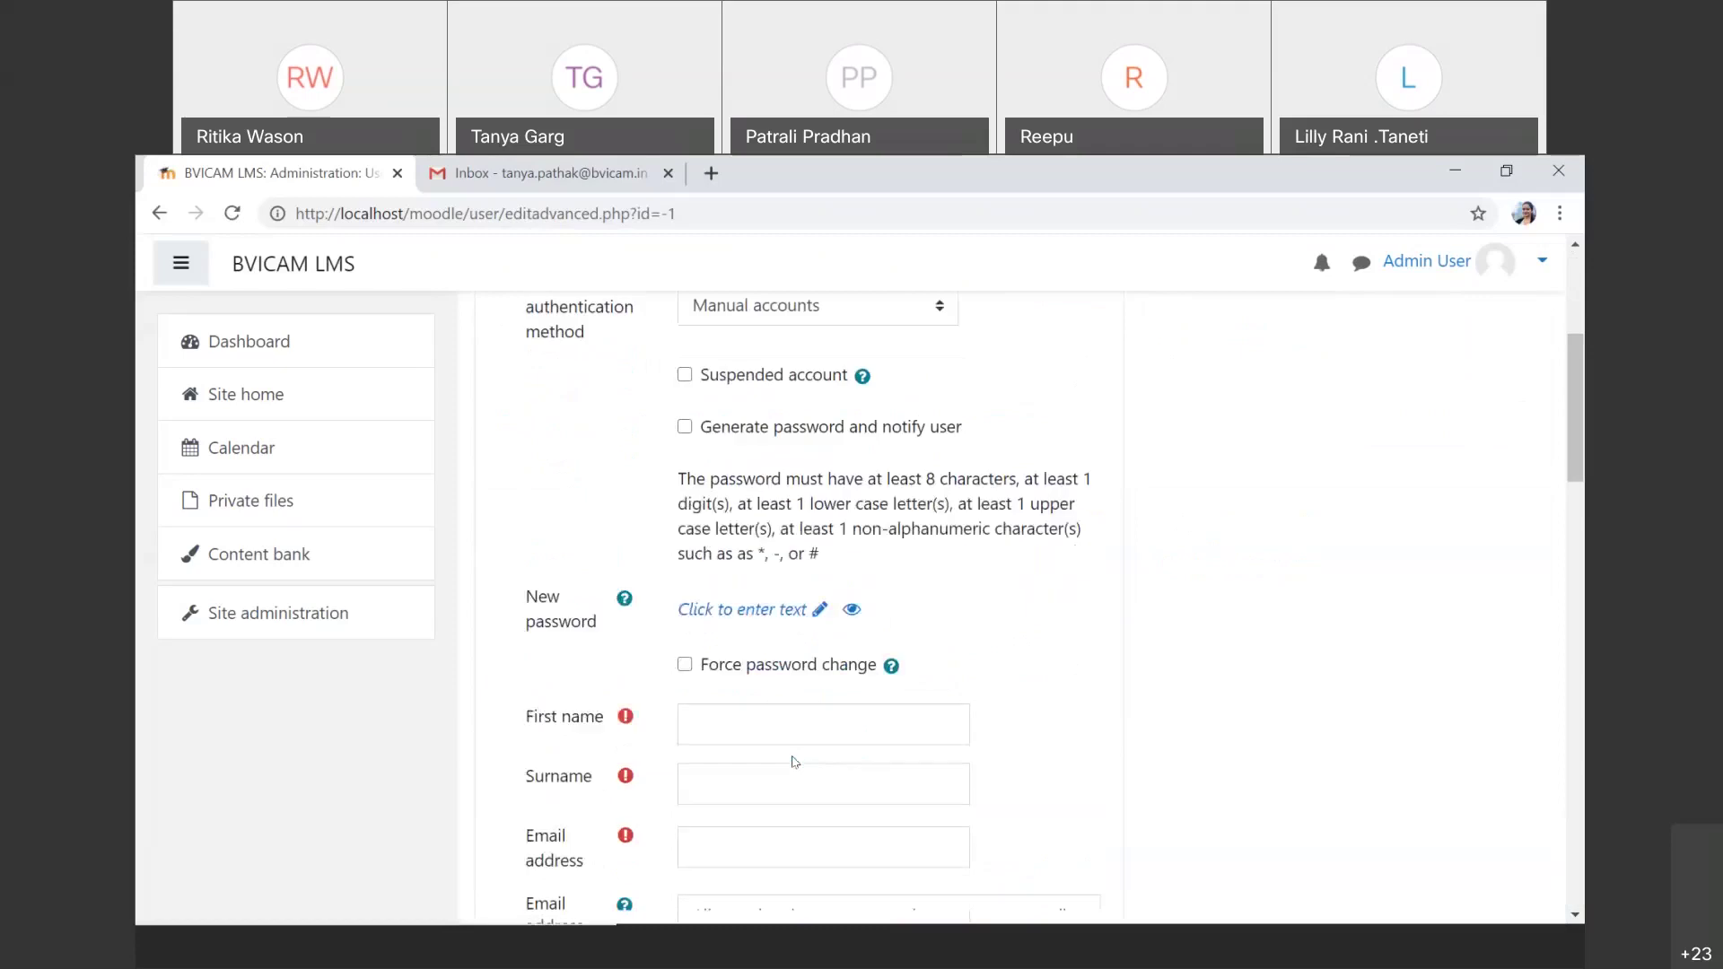
{"action": "scroll", "coordinate": [793, 761], "scroll_direction": "down", "scroll_amount": 2}
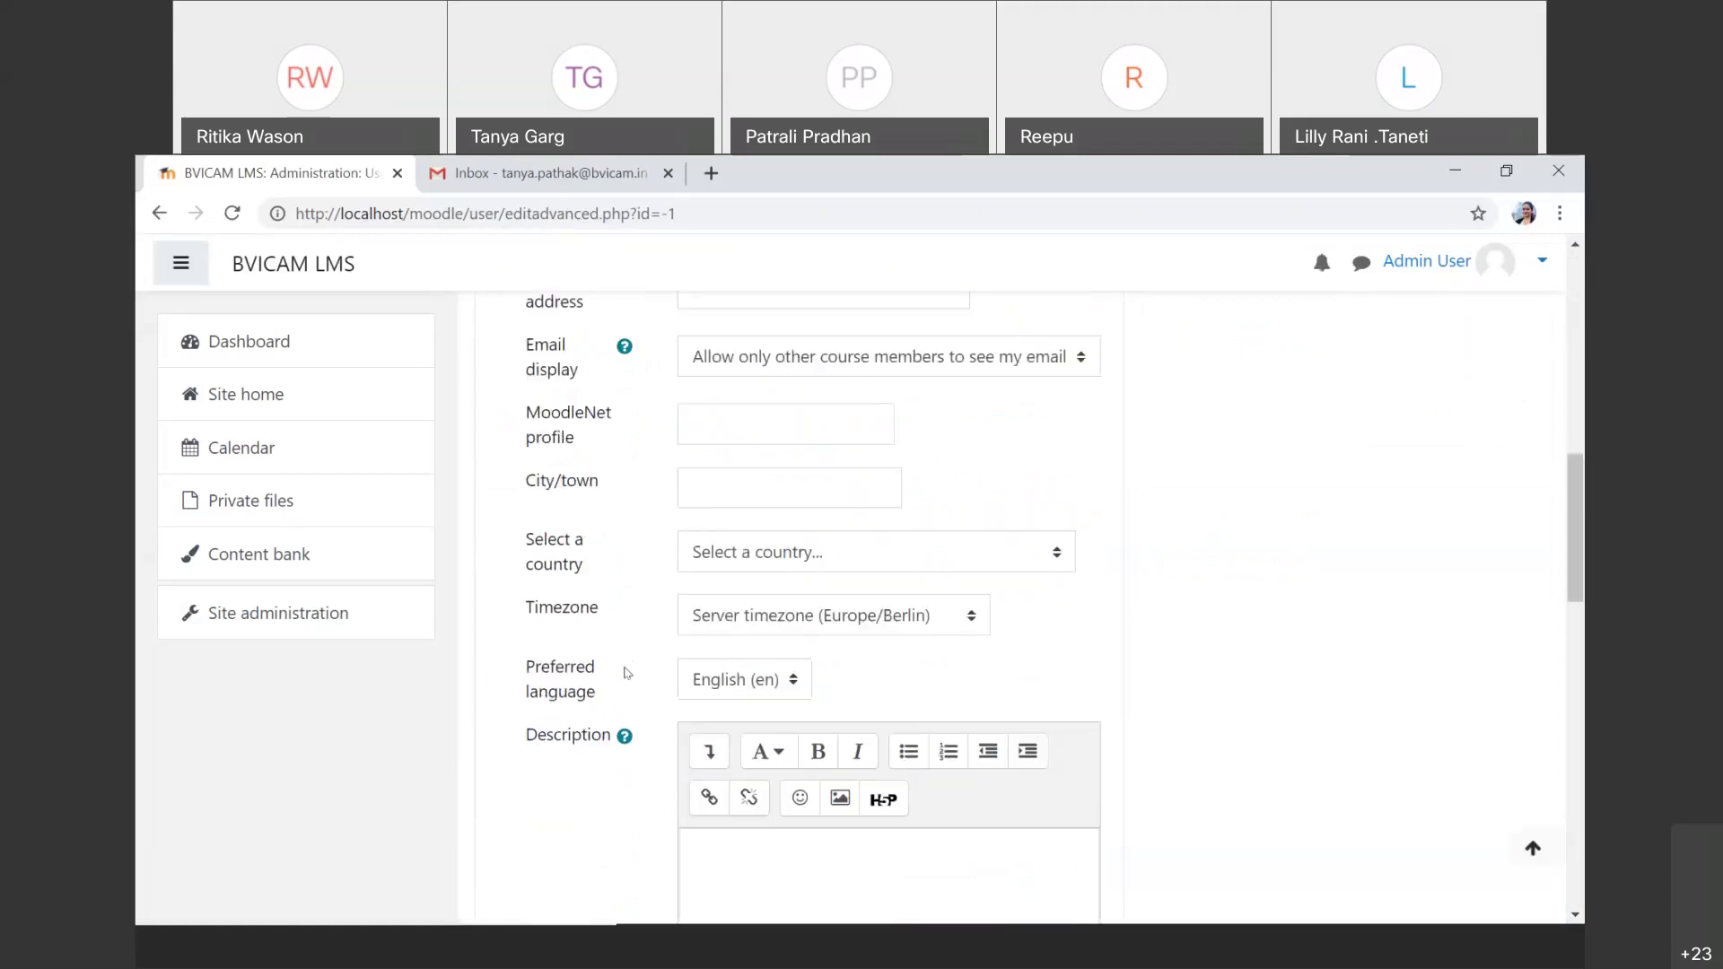
{"action": "scroll", "coordinate": [626, 673], "scroll_direction": "up", "scroll_amount": 5}
{"action": "scroll", "coordinate": [627, 673], "scroll_direction": "up", "scroll_amount": 5}
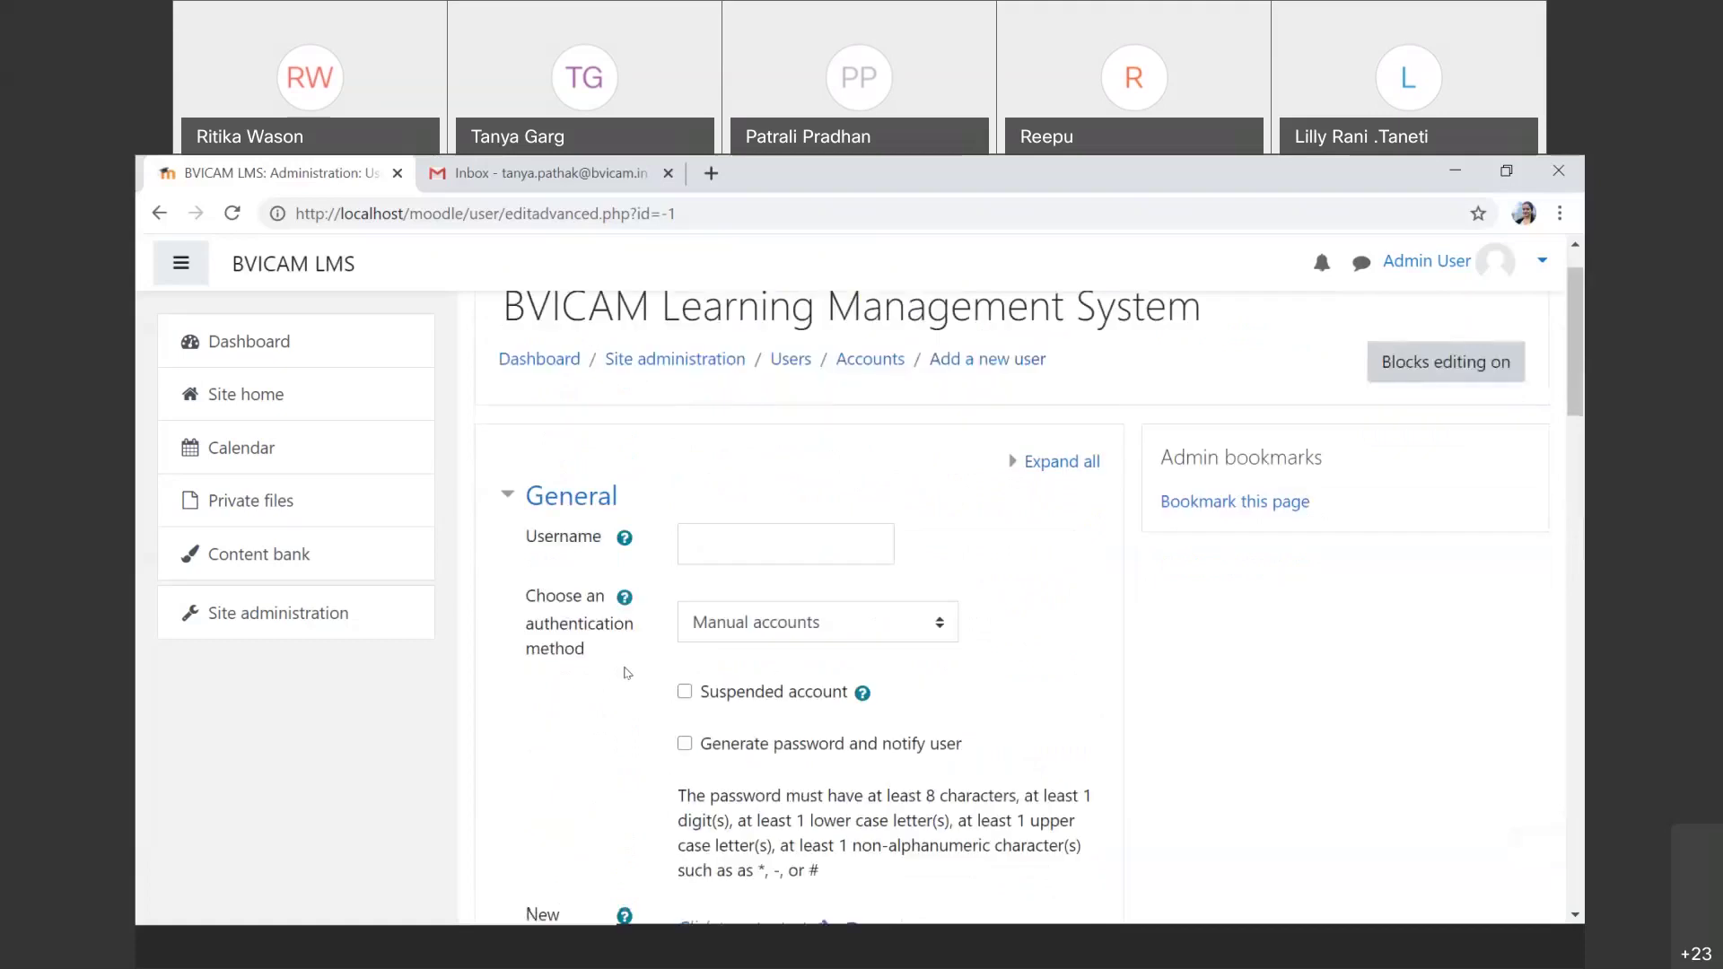
{"action": "left_click", "coordinate": [624, 545]}
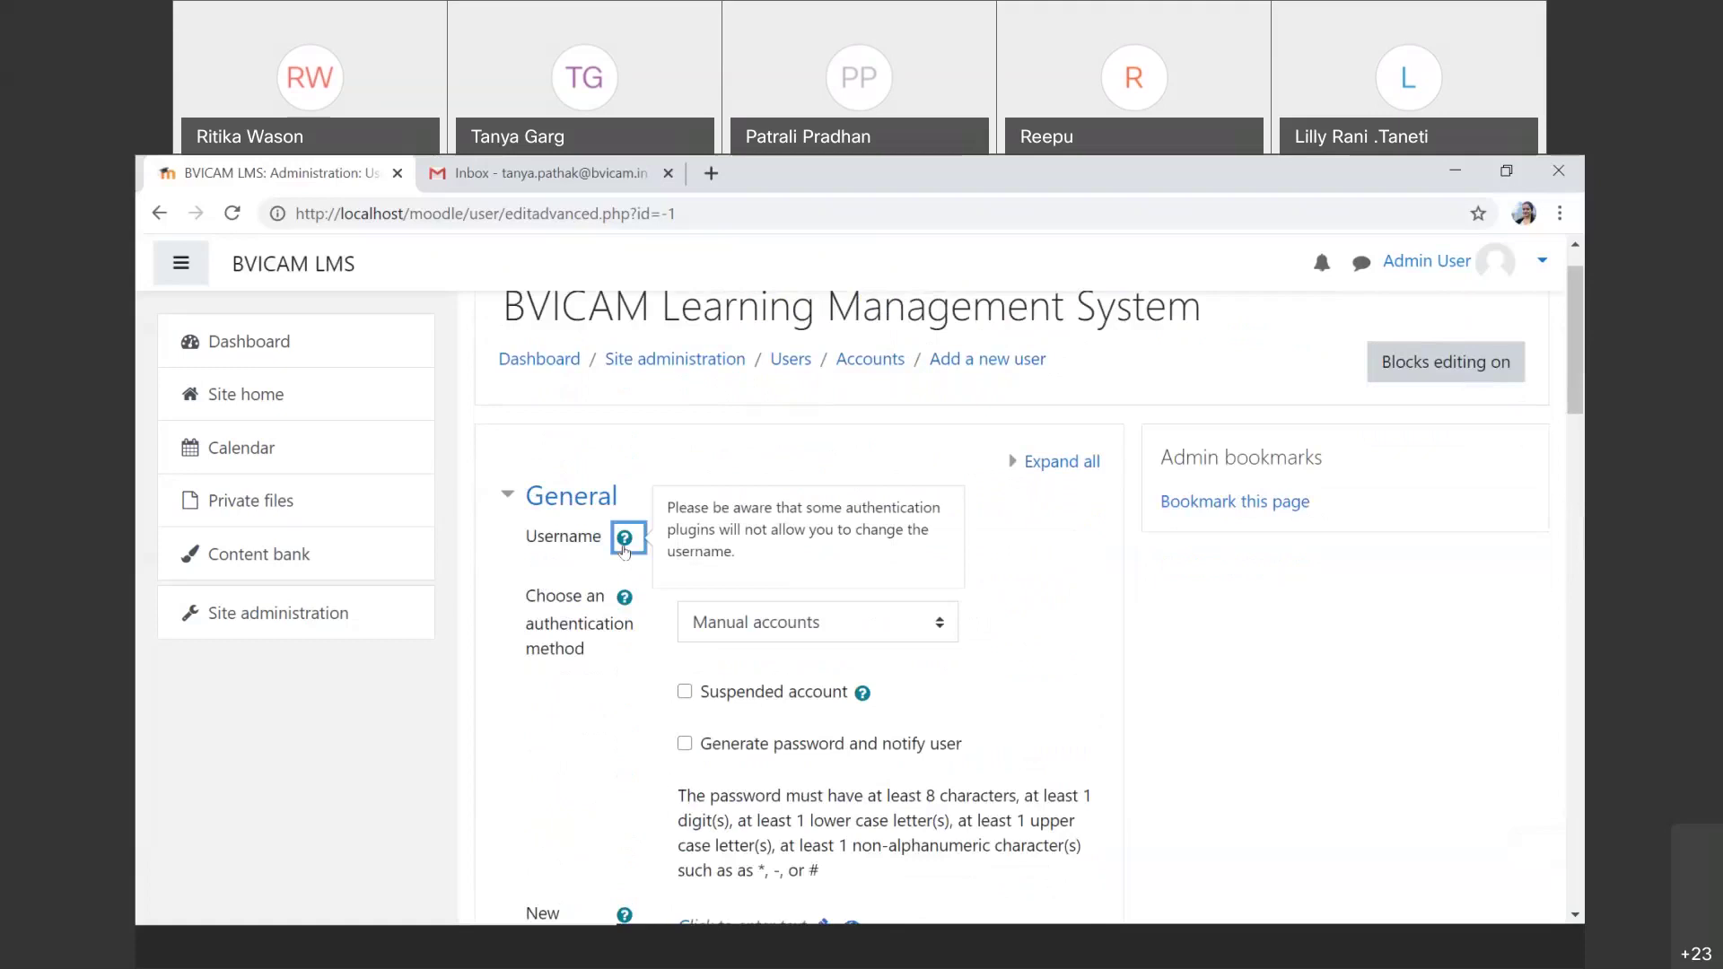
{"action": "left_click", "coordinate": [803, 533]}
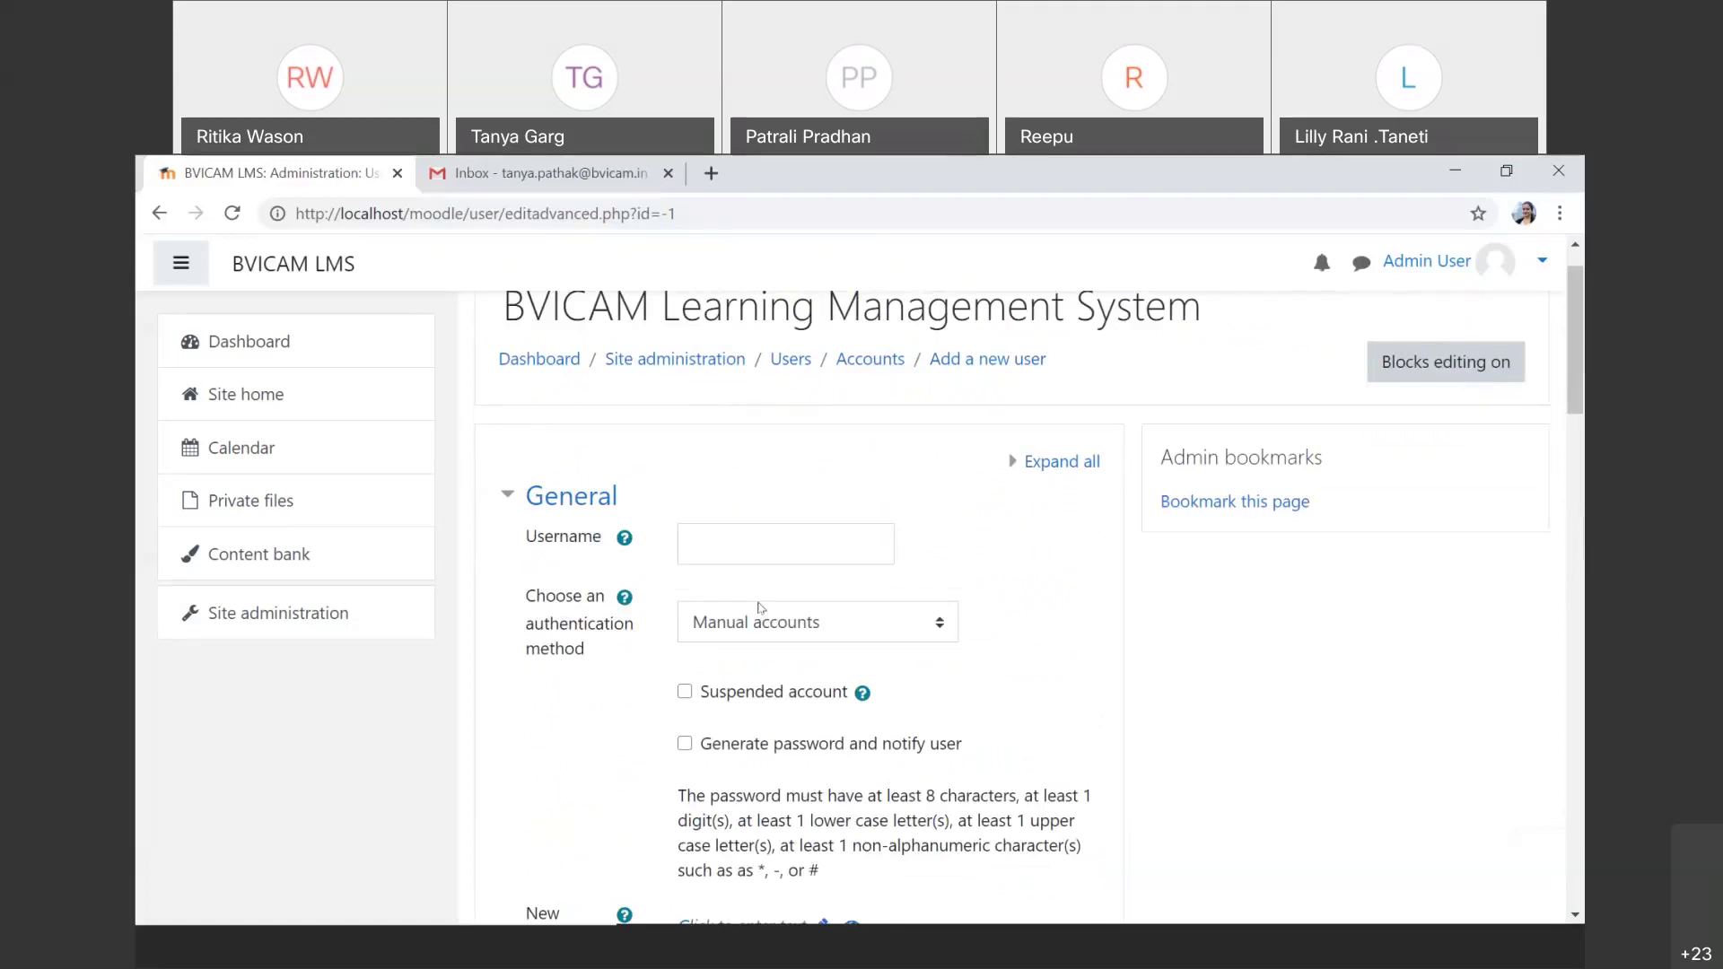
{"action": "left_click", "coordinate": [803, 533]}
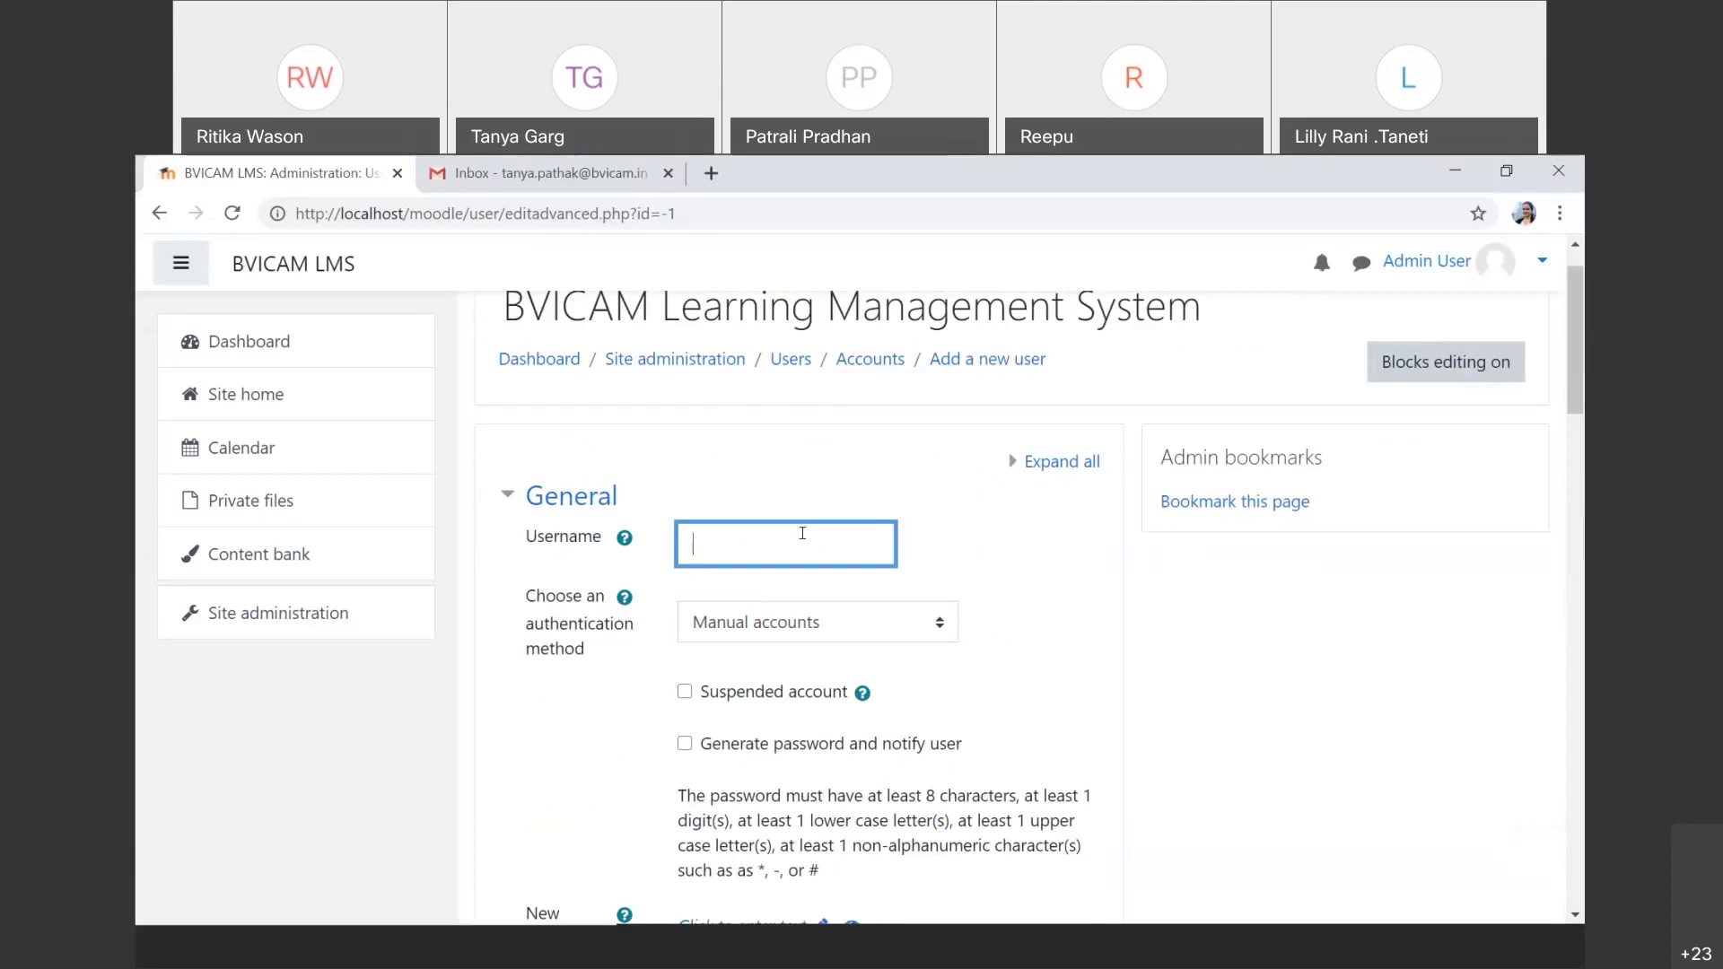
Step: Enter the new user's username and keep Manual accounts as the authentication method
{"action": "type", "text": "siya11"}
{"action": "scroll", "coordinate": [802, 533], "scroll_direction": "down", "scroll_amount": 1}
{"action": "scroll", "coordinate": [803, 533], "scroll_direction": "down", "scroll_amount": 1}
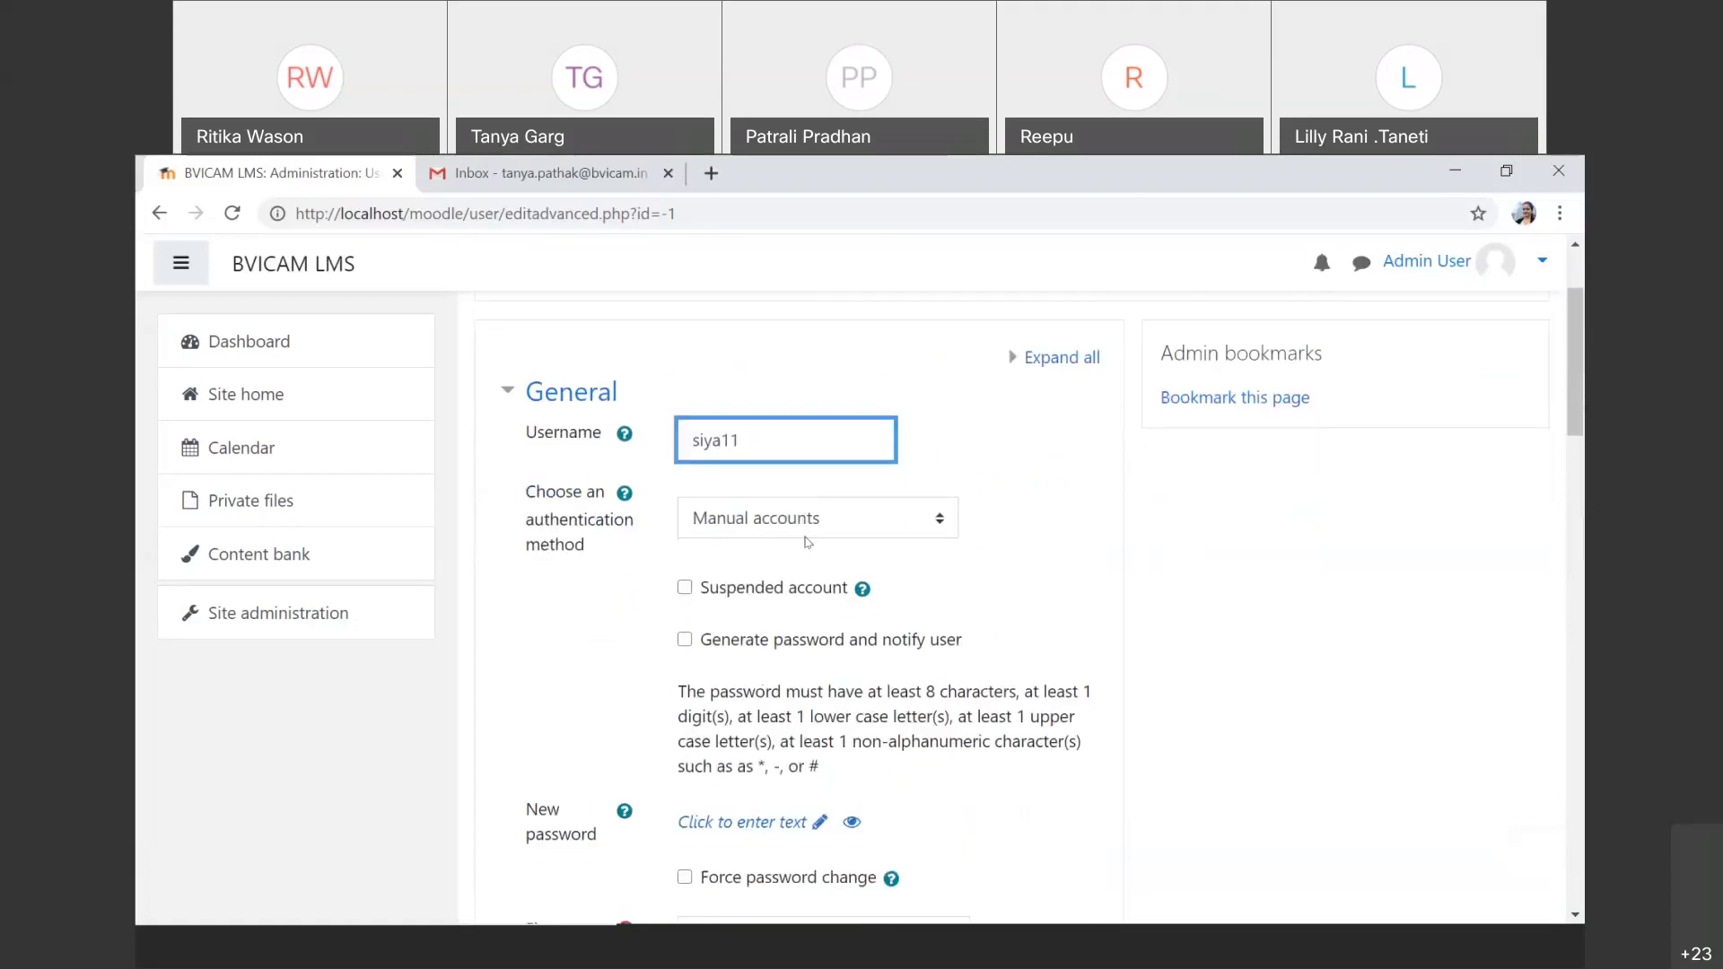
{"action": "left_click", "coordinate": [807, 537]}
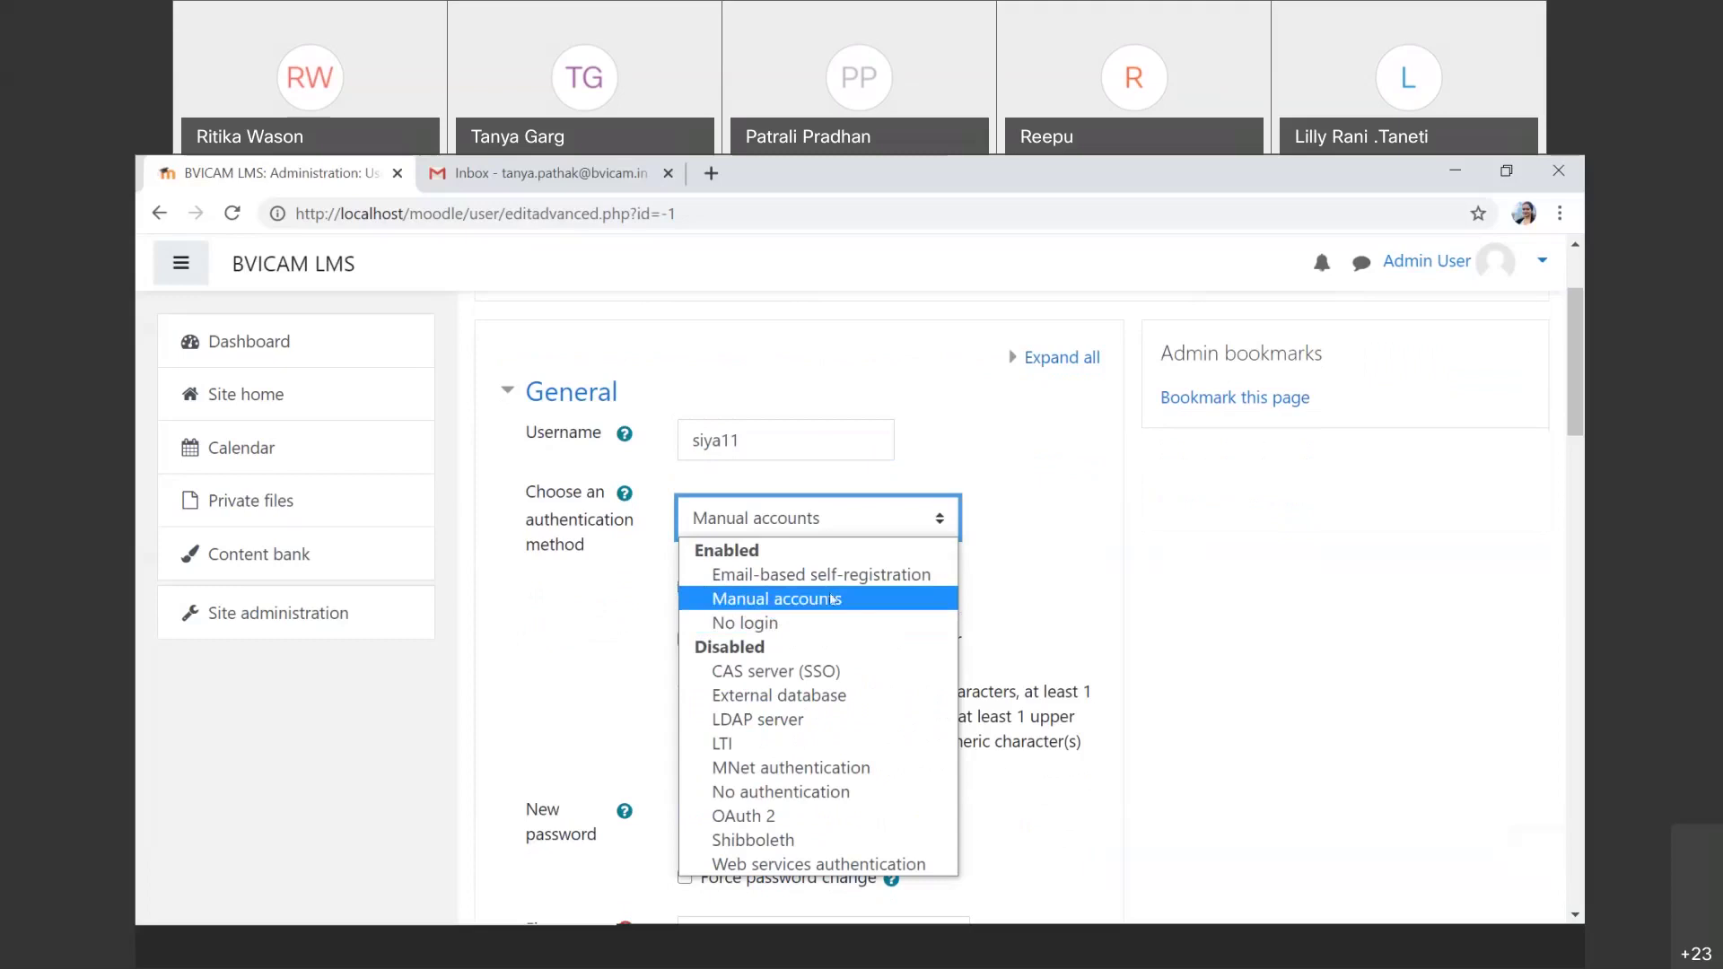
{"action": "left_click", "coordinate": [835, 600]}
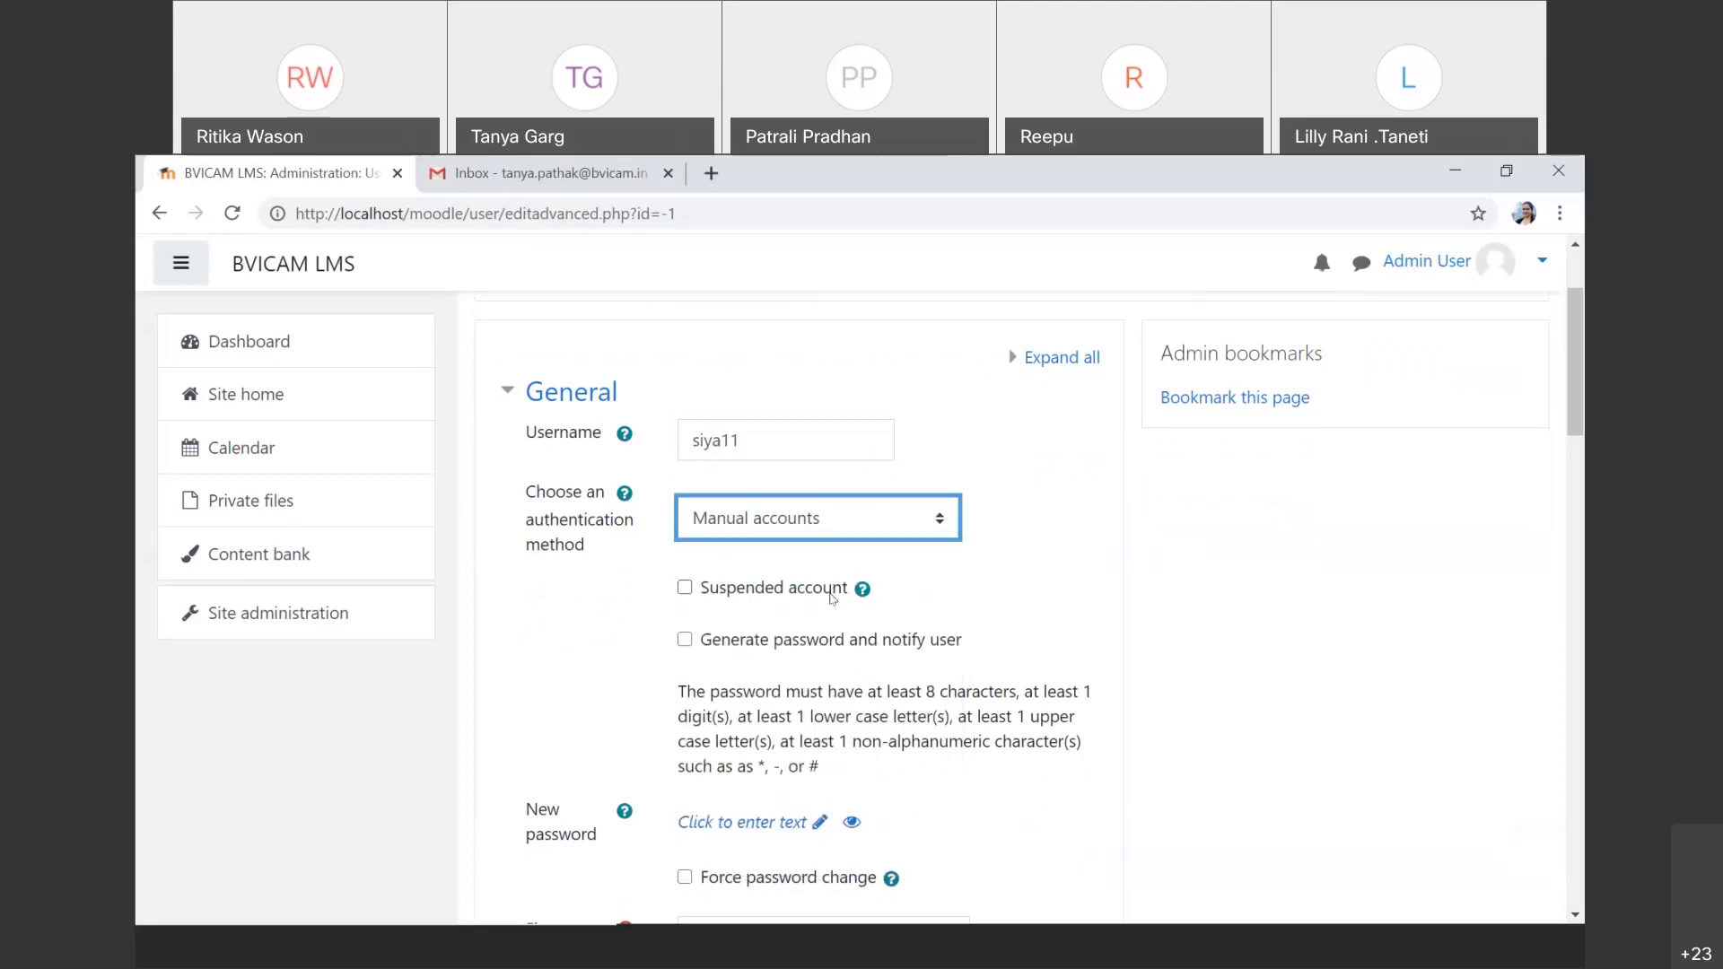
{"action": "scroll", "coordinate": [832, 599], "scroll_direction": "down", "scroll_amount": 1}
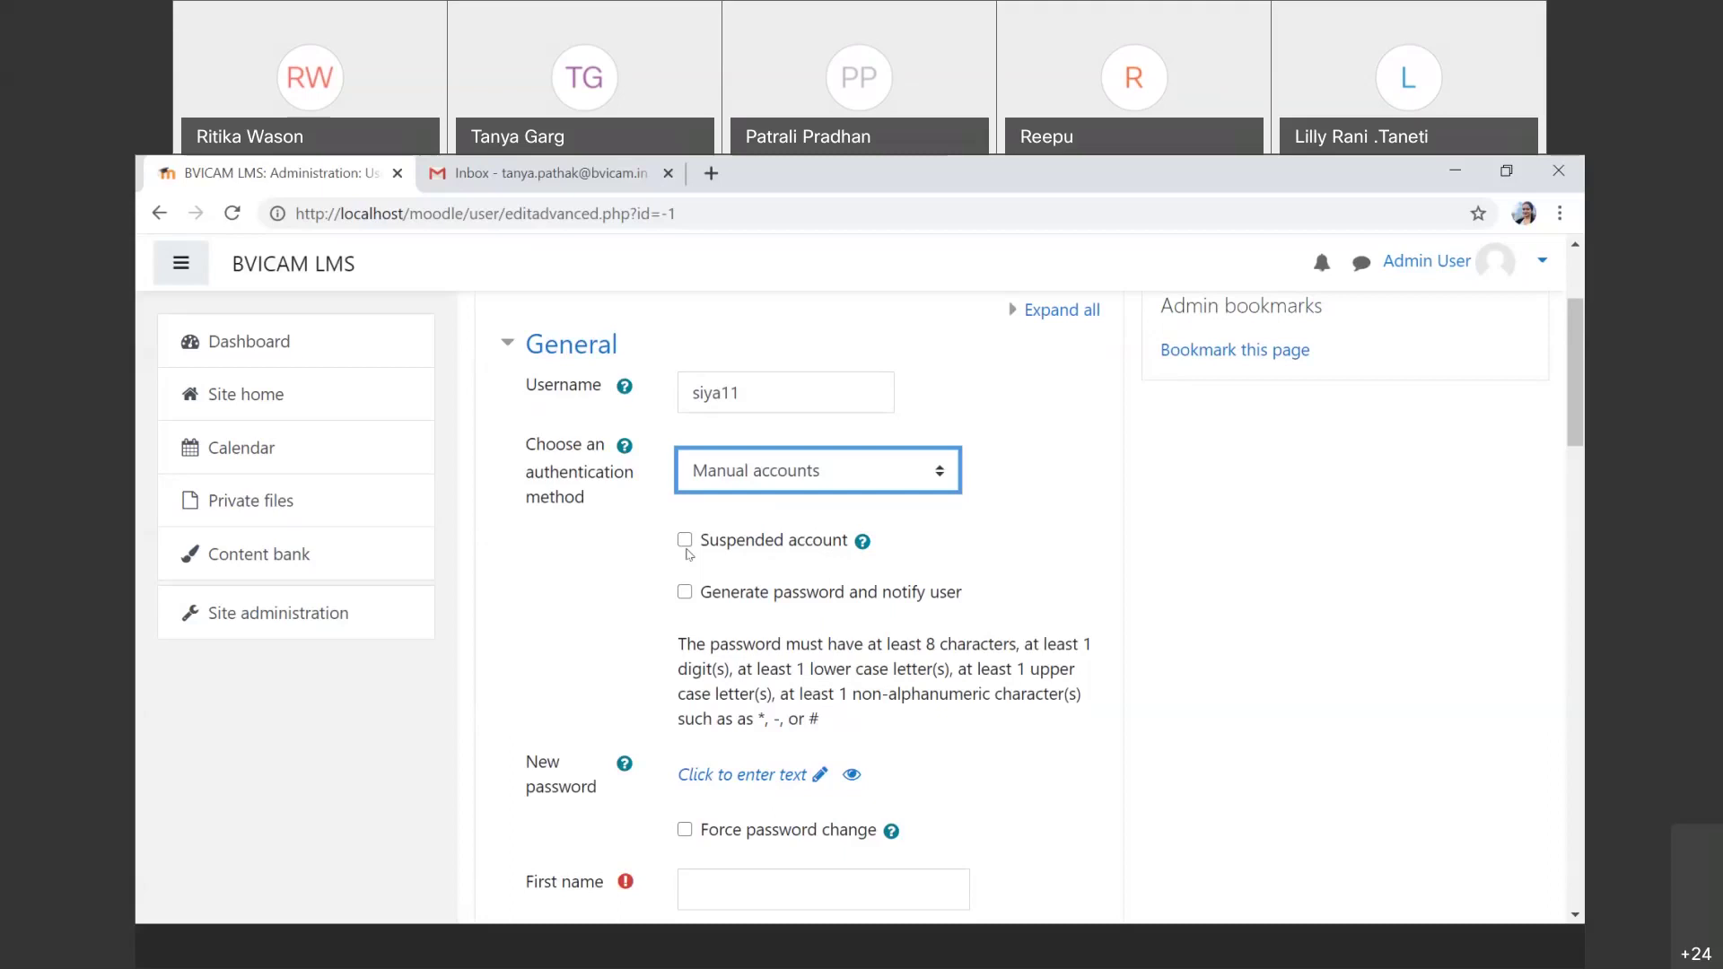
{"action": "scroll", "coordinate": [687, 554], "scroll_direction": "down", "scroll_amount": 1}
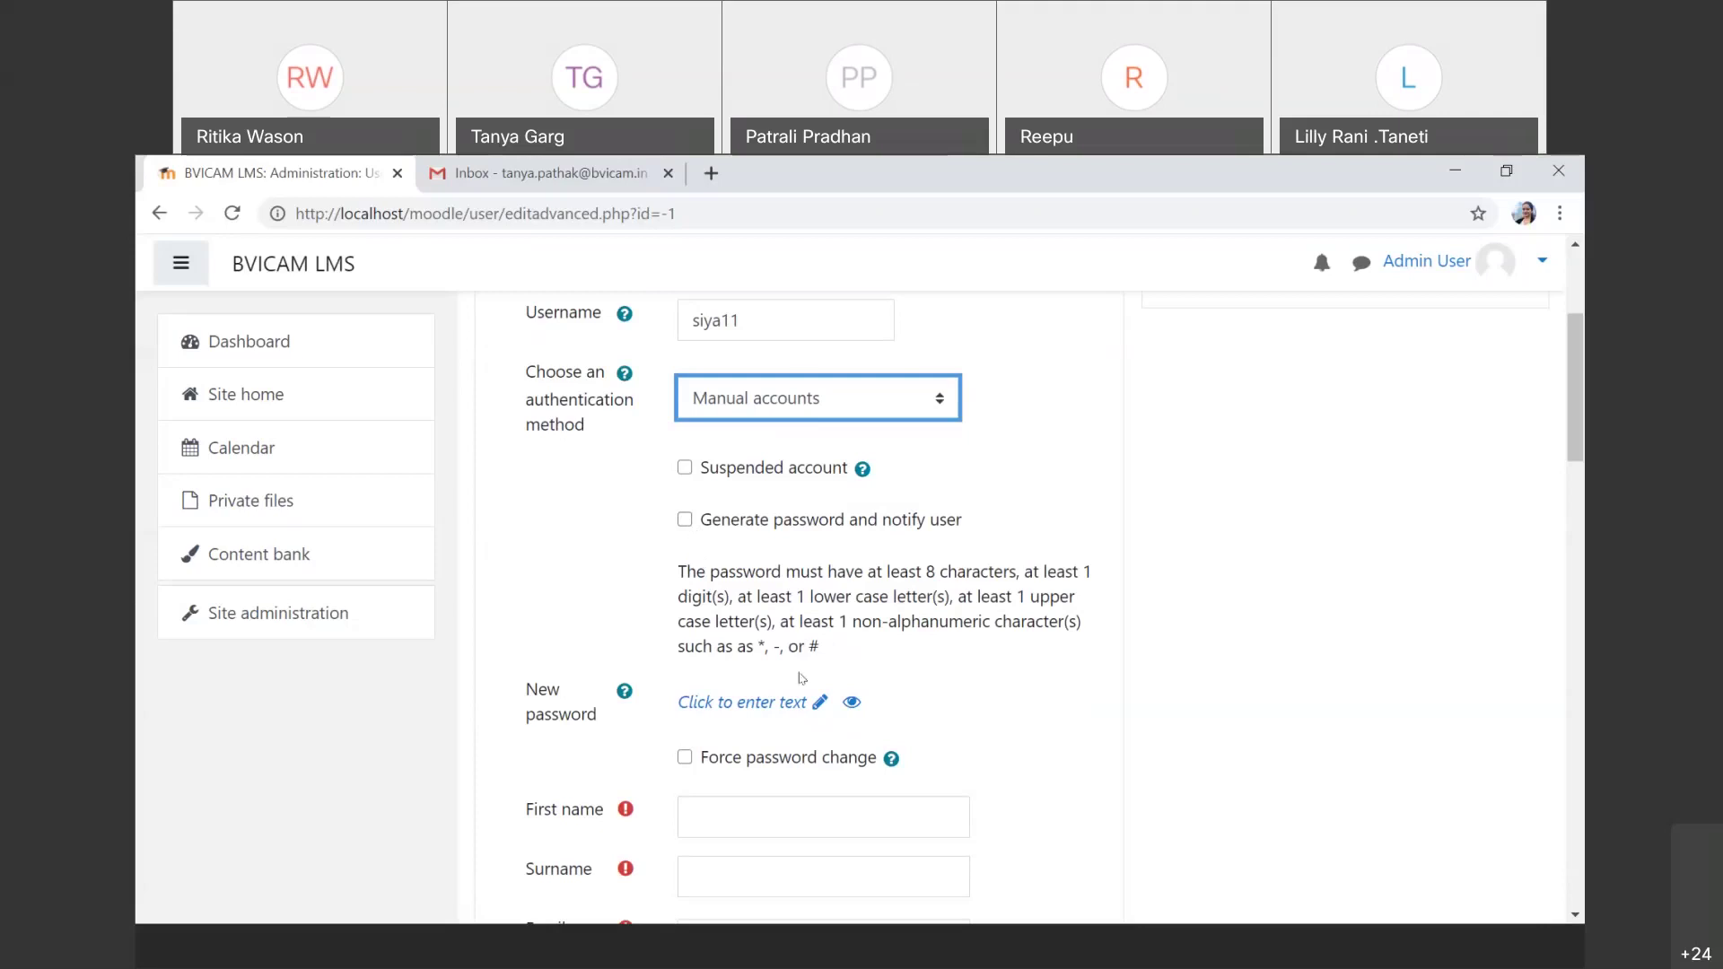
{"action": "left_click", "coordinate": [799, 707]}
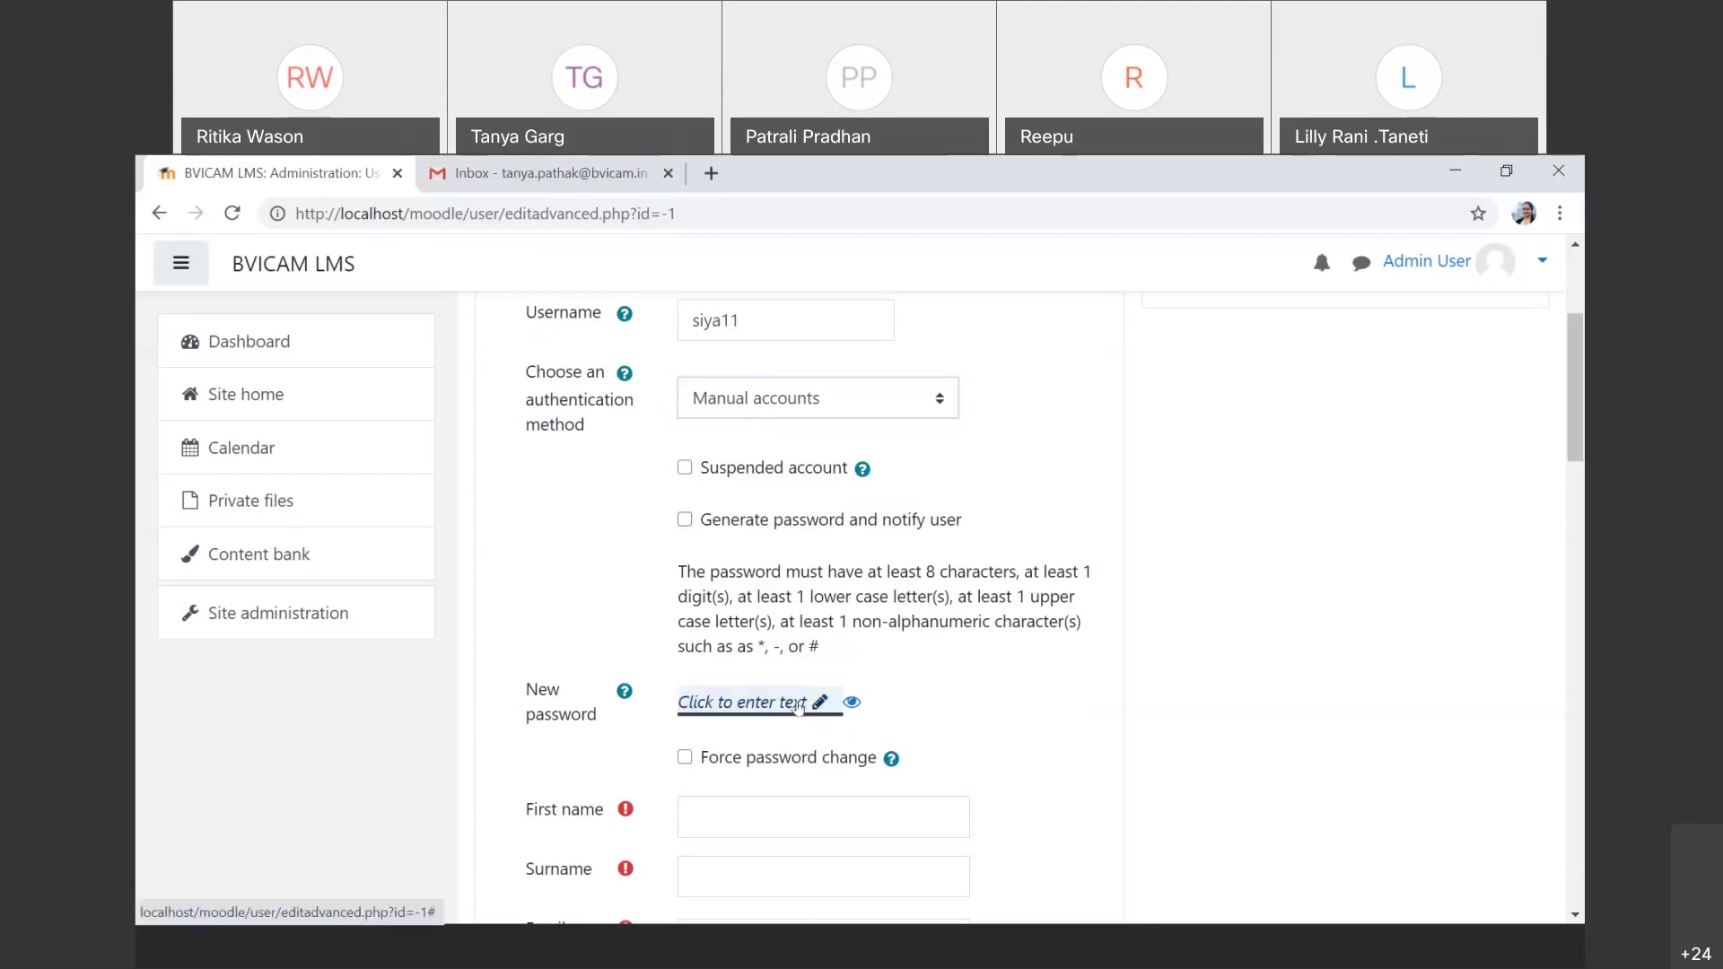
Step: Enter the new user's password and reveal it in plain text to check it
{"action": "left_click", "coordinate": [798, 703]}
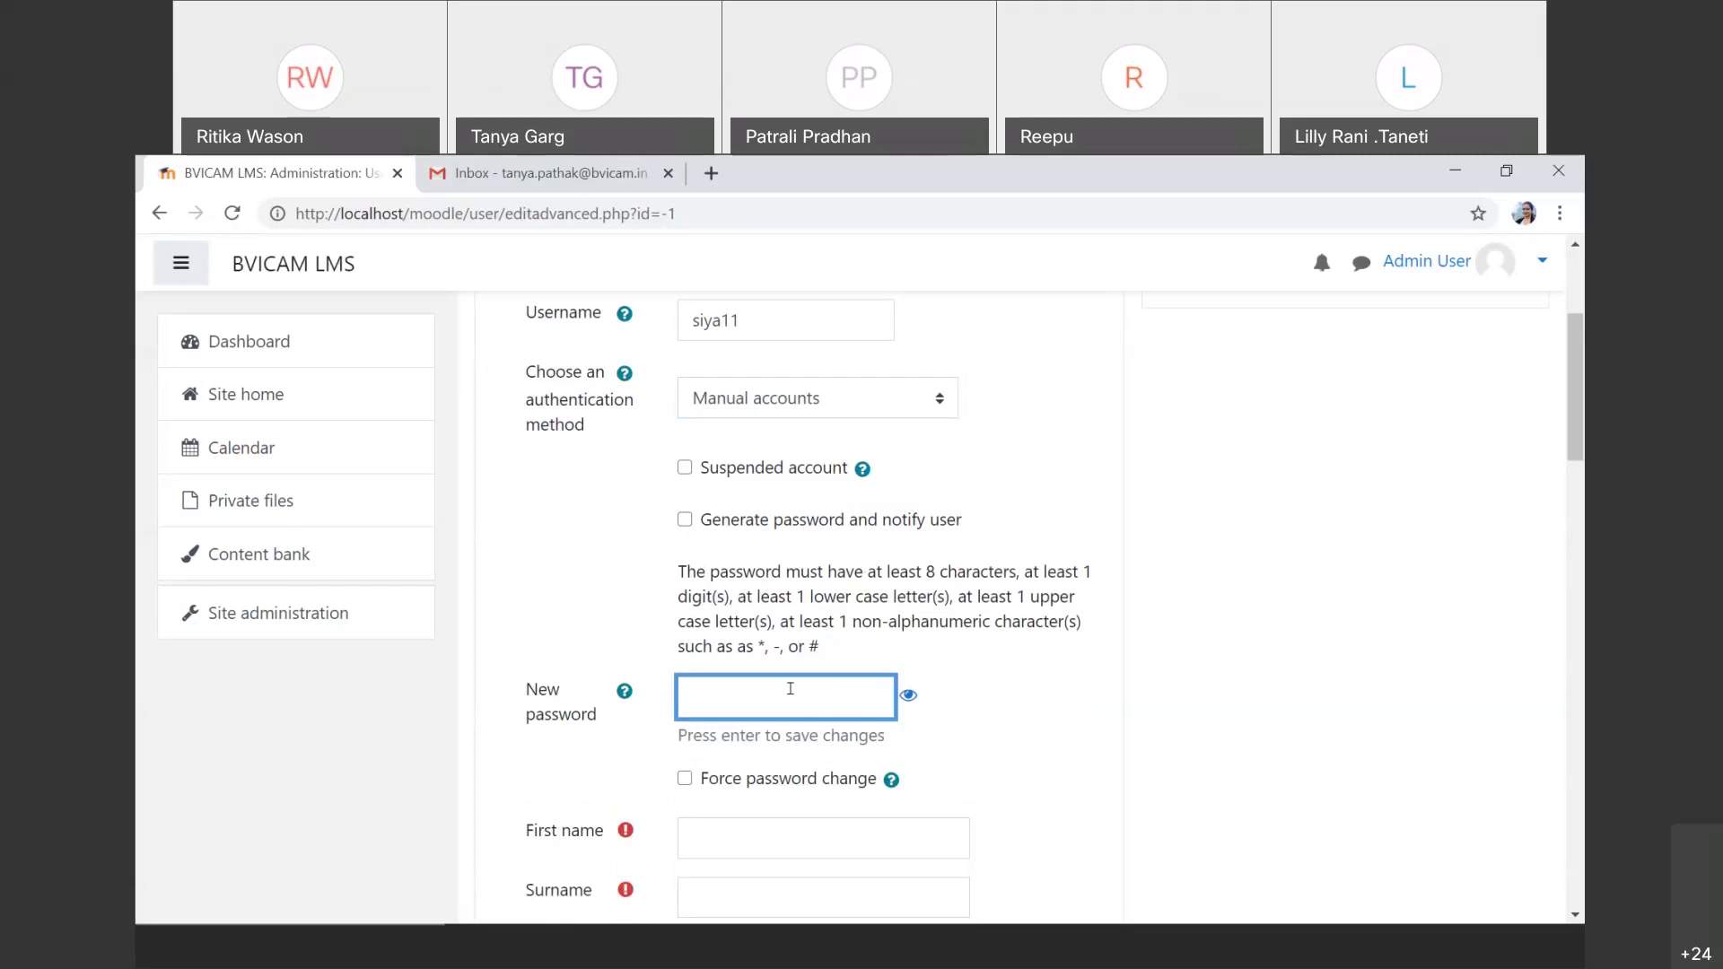
{"action": "type", "text": "••••••••••"}
{"action": "left_click", "coordinate": [909, 699]}
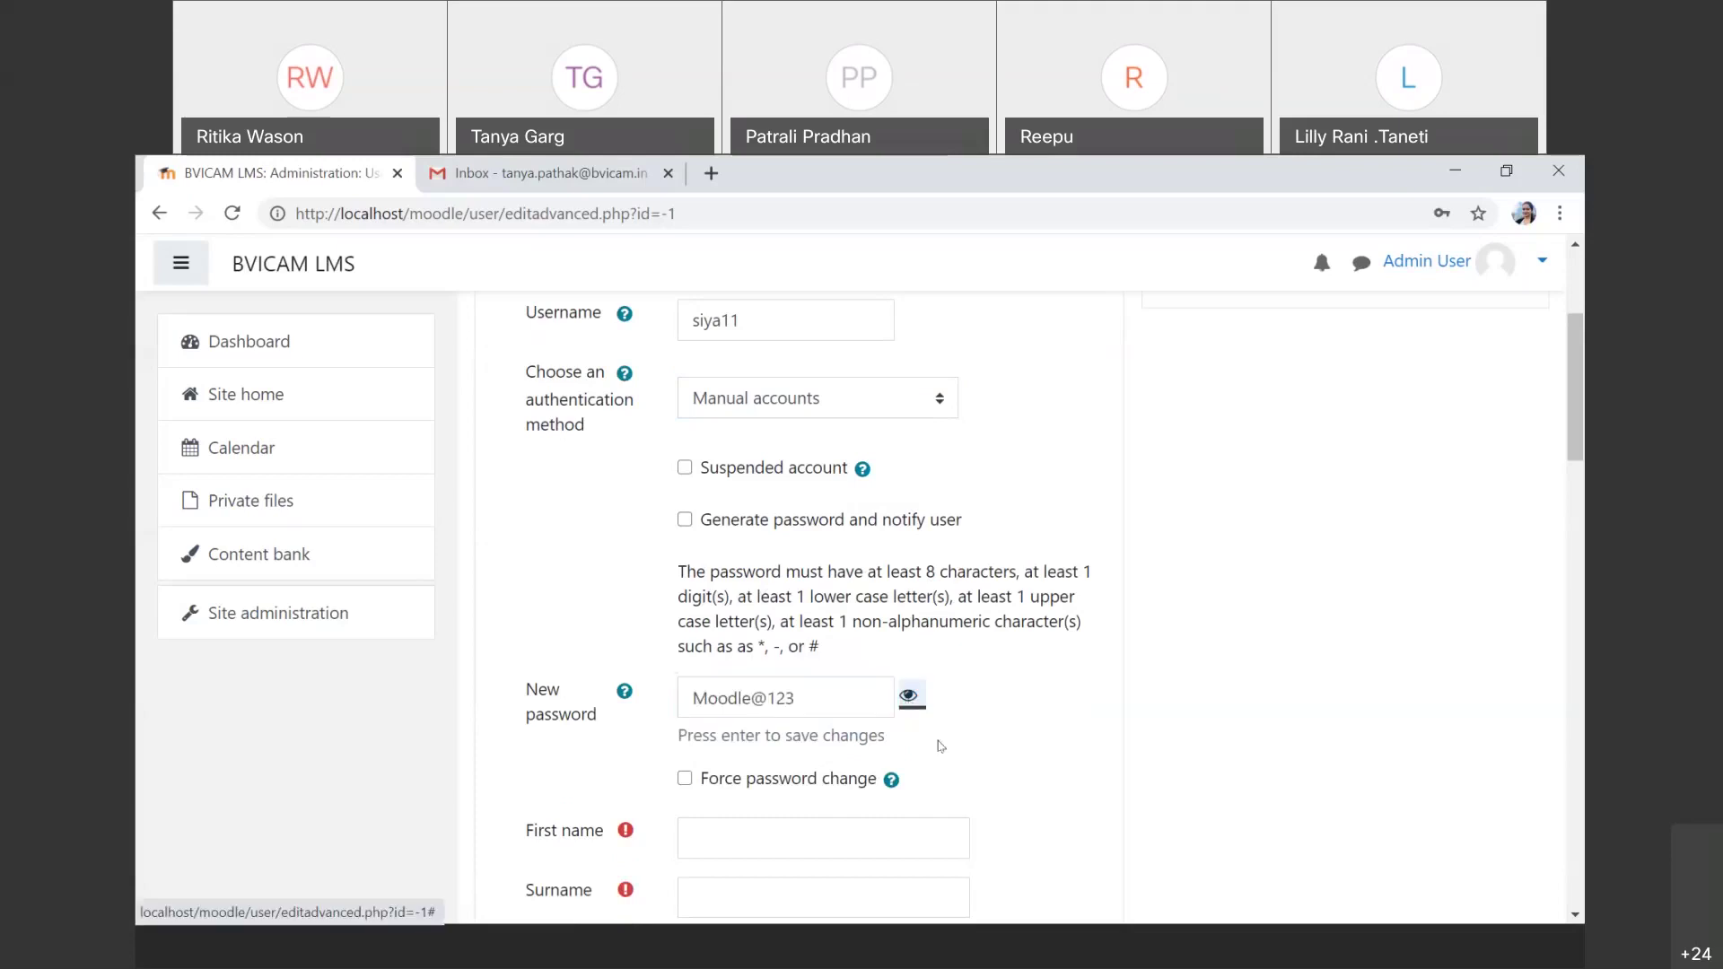
{"action": "scroll", "coordinate": [812, 678], "scroll_direction": "down", "scroll_amount": 2}
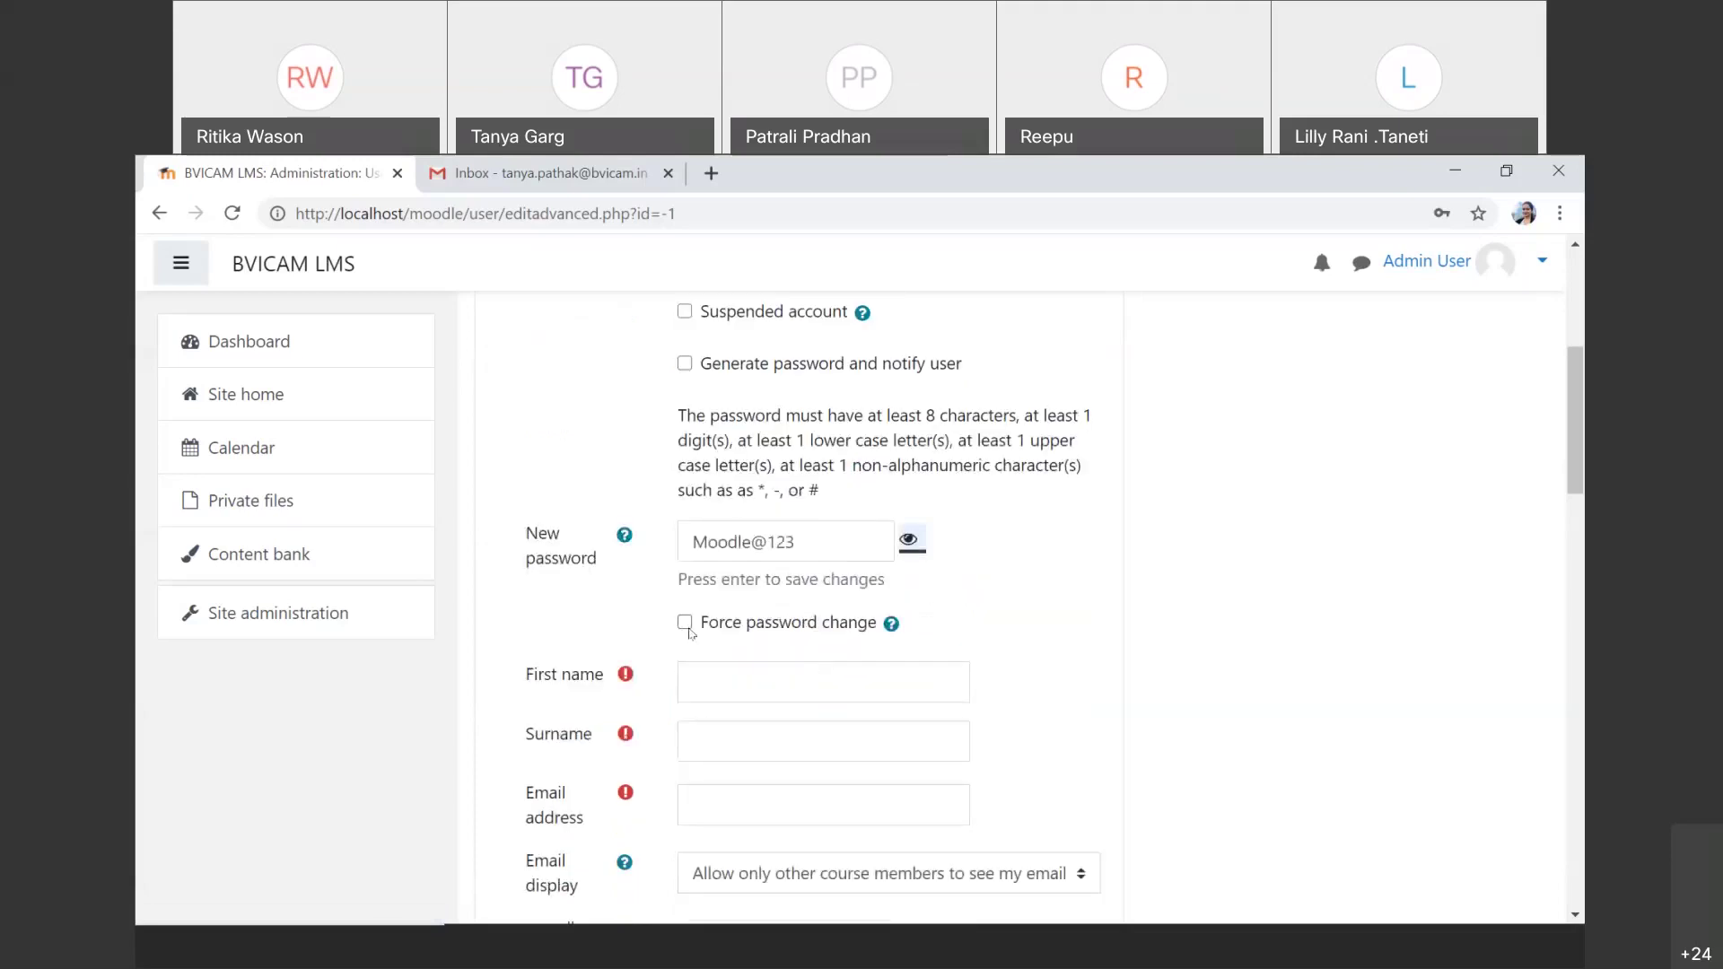
Step: Fill in the new user's first name, surname and e-mail address
{"action": "left_click", "coordinate": [796, 682]}
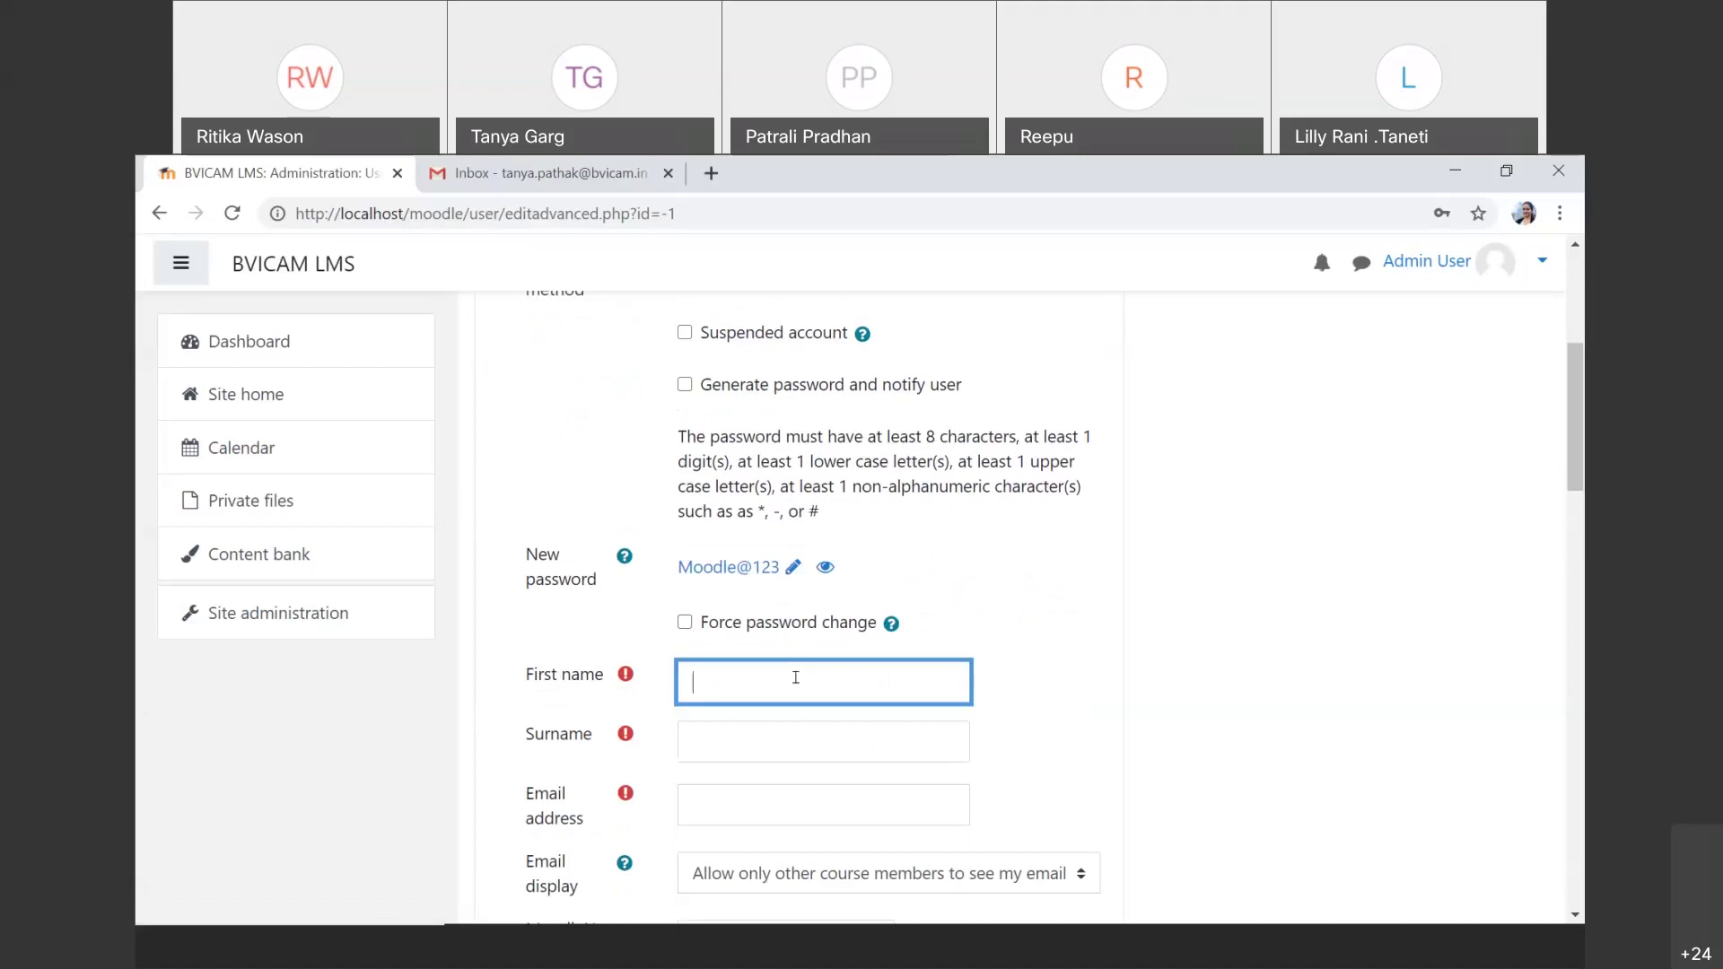
{"action": "key", "text": "Tab"}
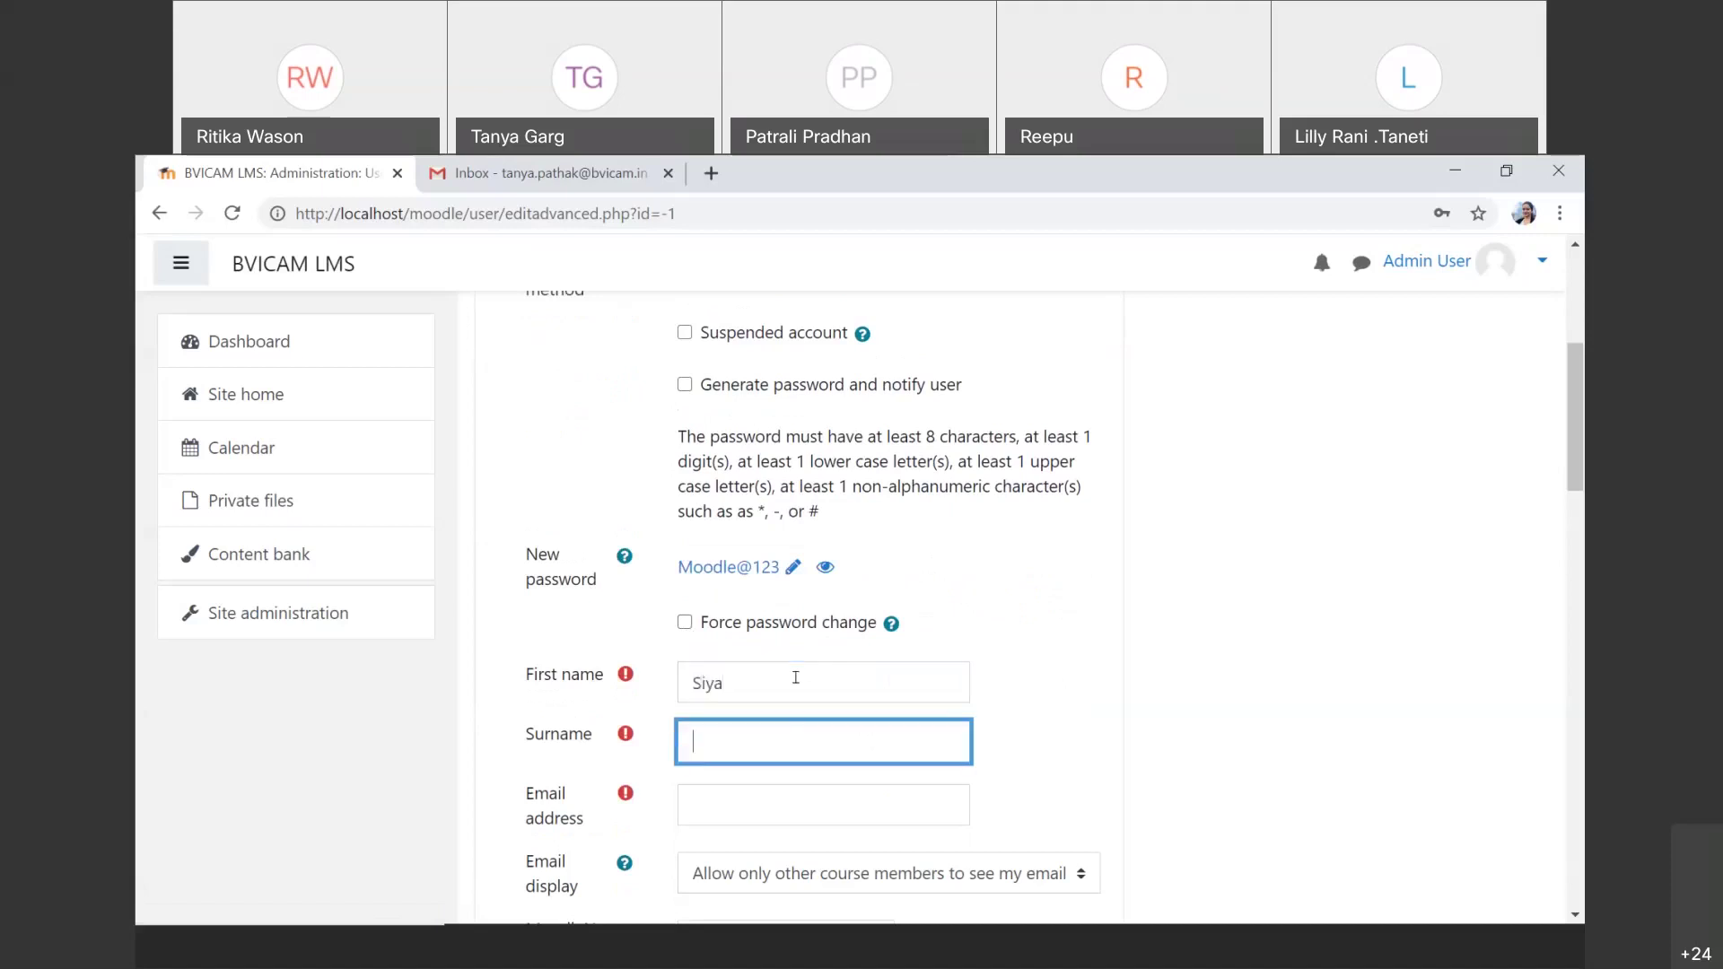
{"action": "scroll", "coordinate": [795, 677], "scroll_direction": "down", "scroll_amount": 1}
{"action": "key", "text": "Tab"}
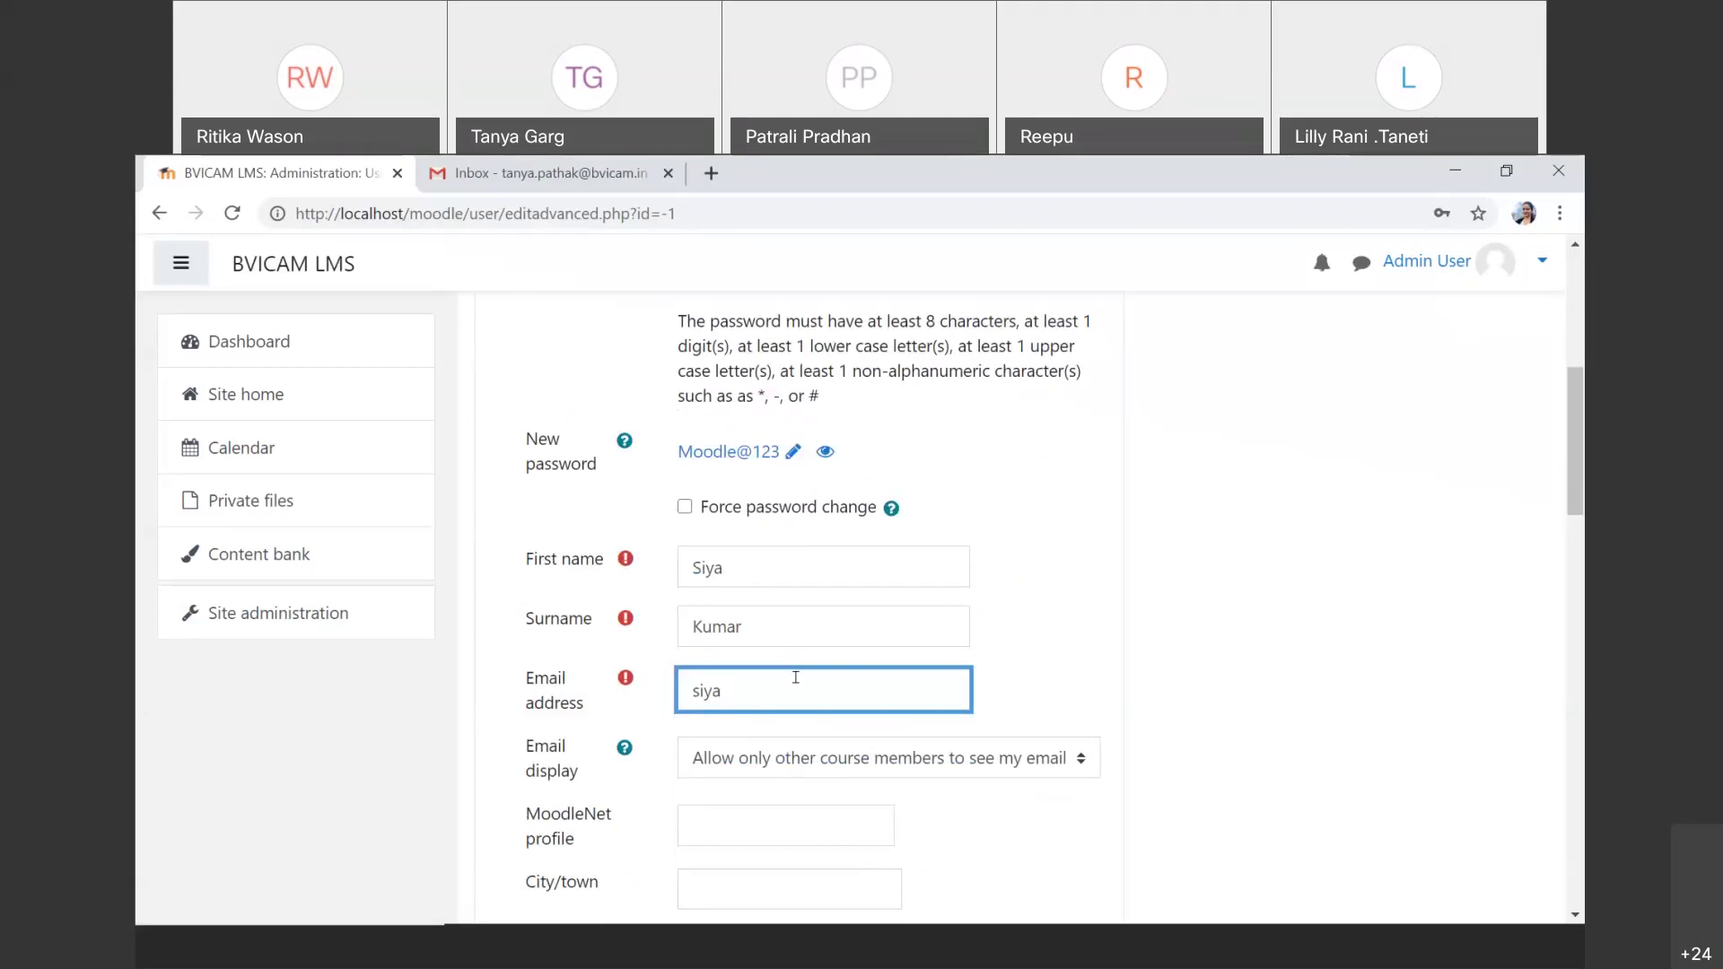
{"action": "scroll", "coordinate": [796, 678], "scroll_direction": "down", "scroll_amount": 2}
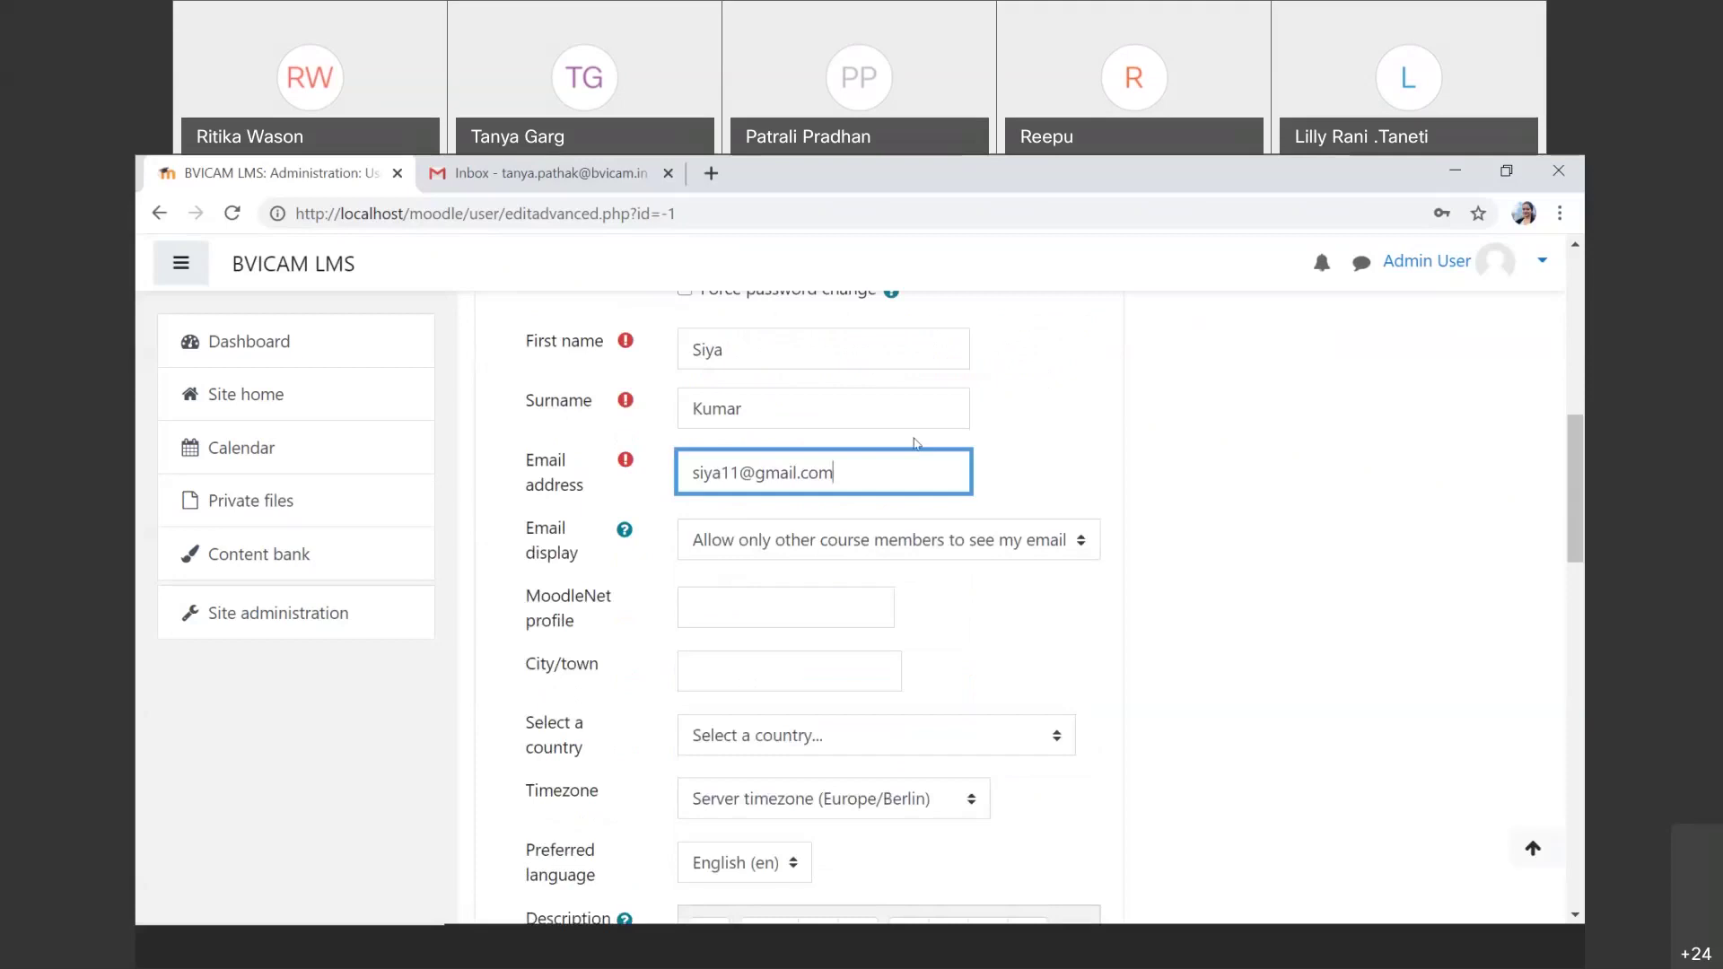
Step: Keep the e-mail display set to visible only to course members
{"action": "left_click", "coordinate": [916, 545]}
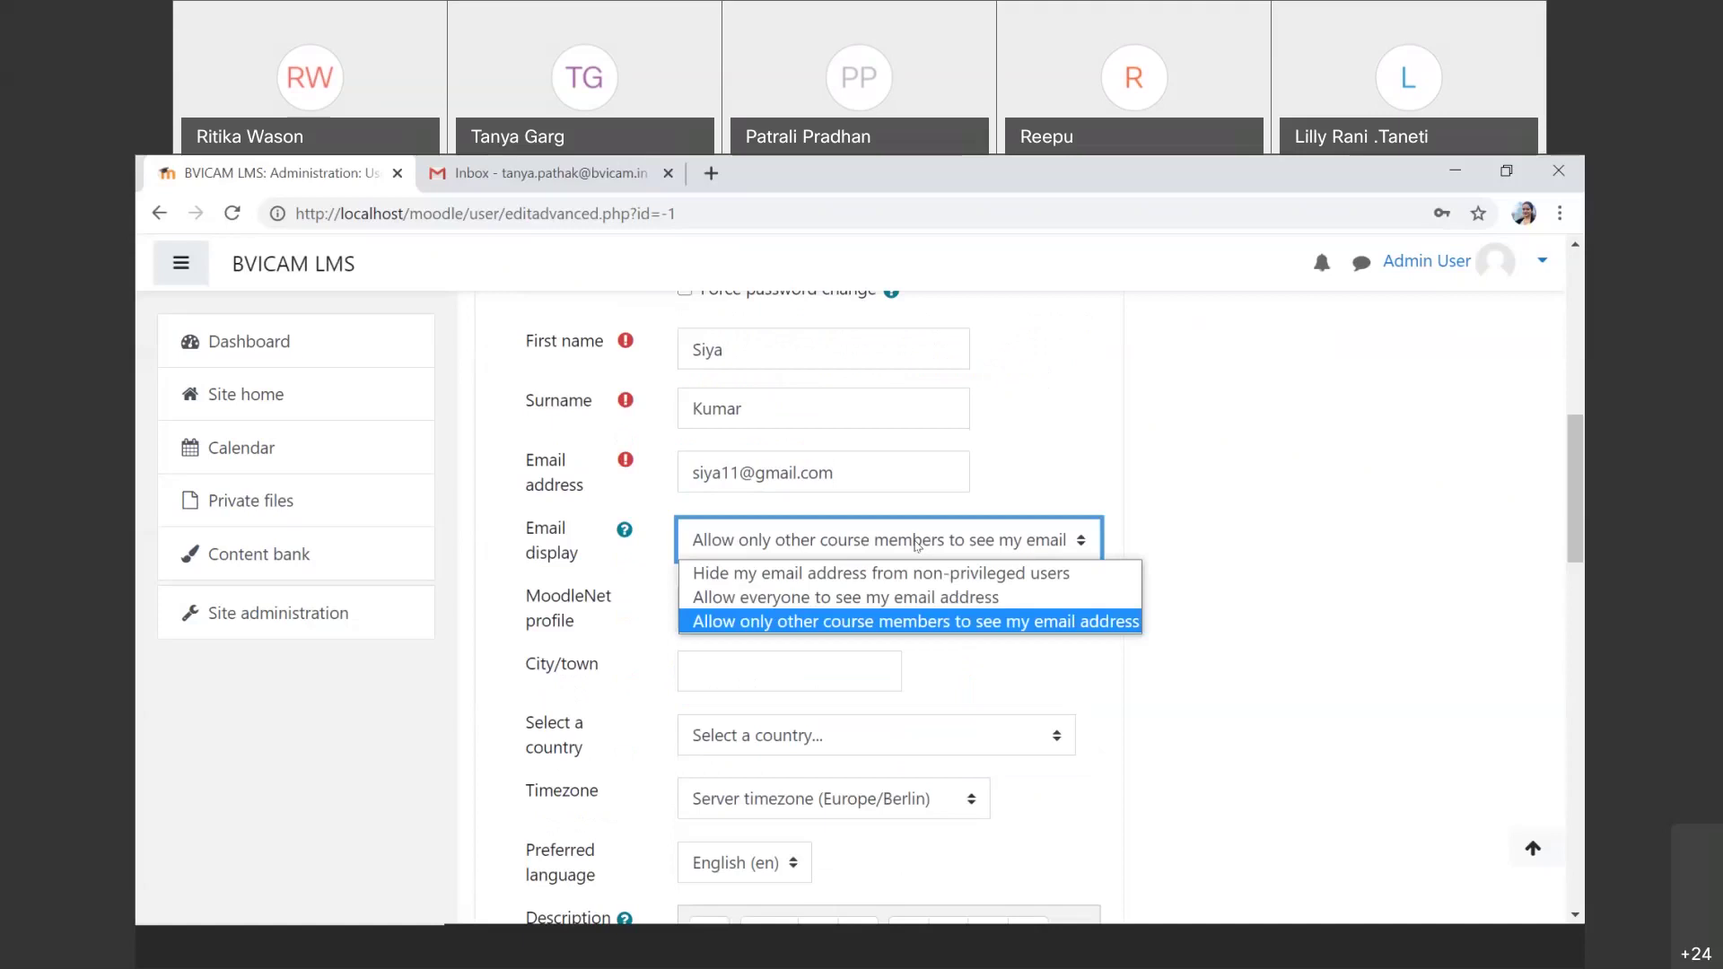
{"action": "left_click", "coordinate": [907, 622]}
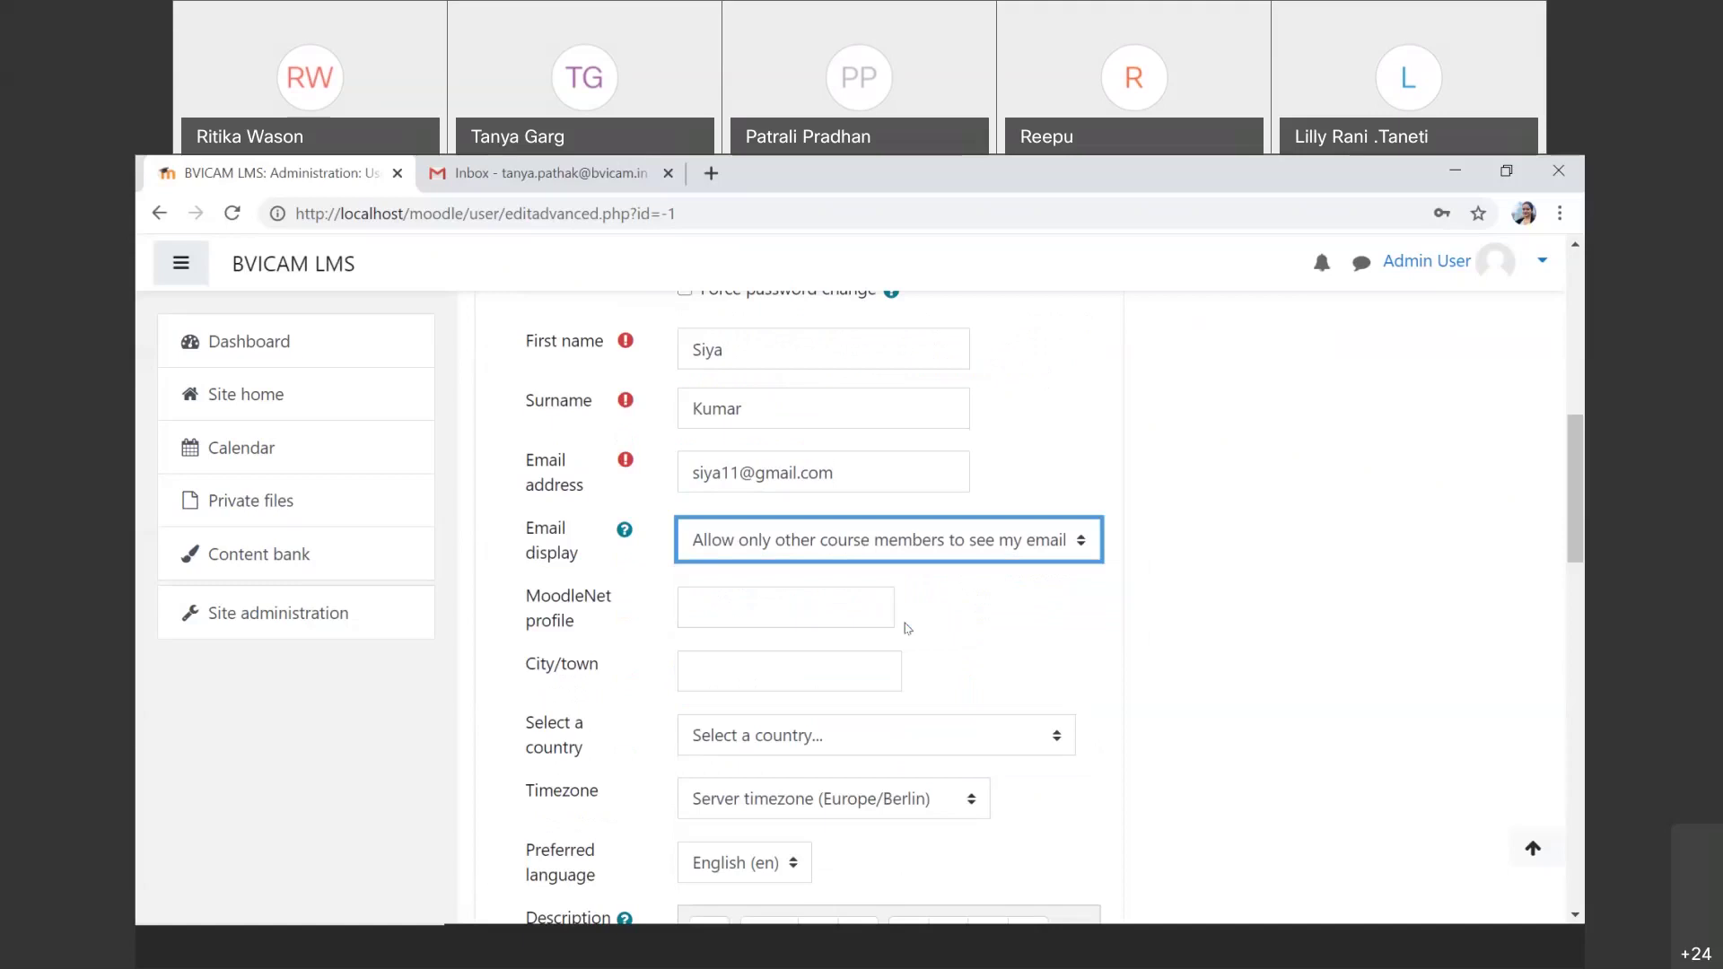
{"action": "left_click", "coordinate": [796, 615]}
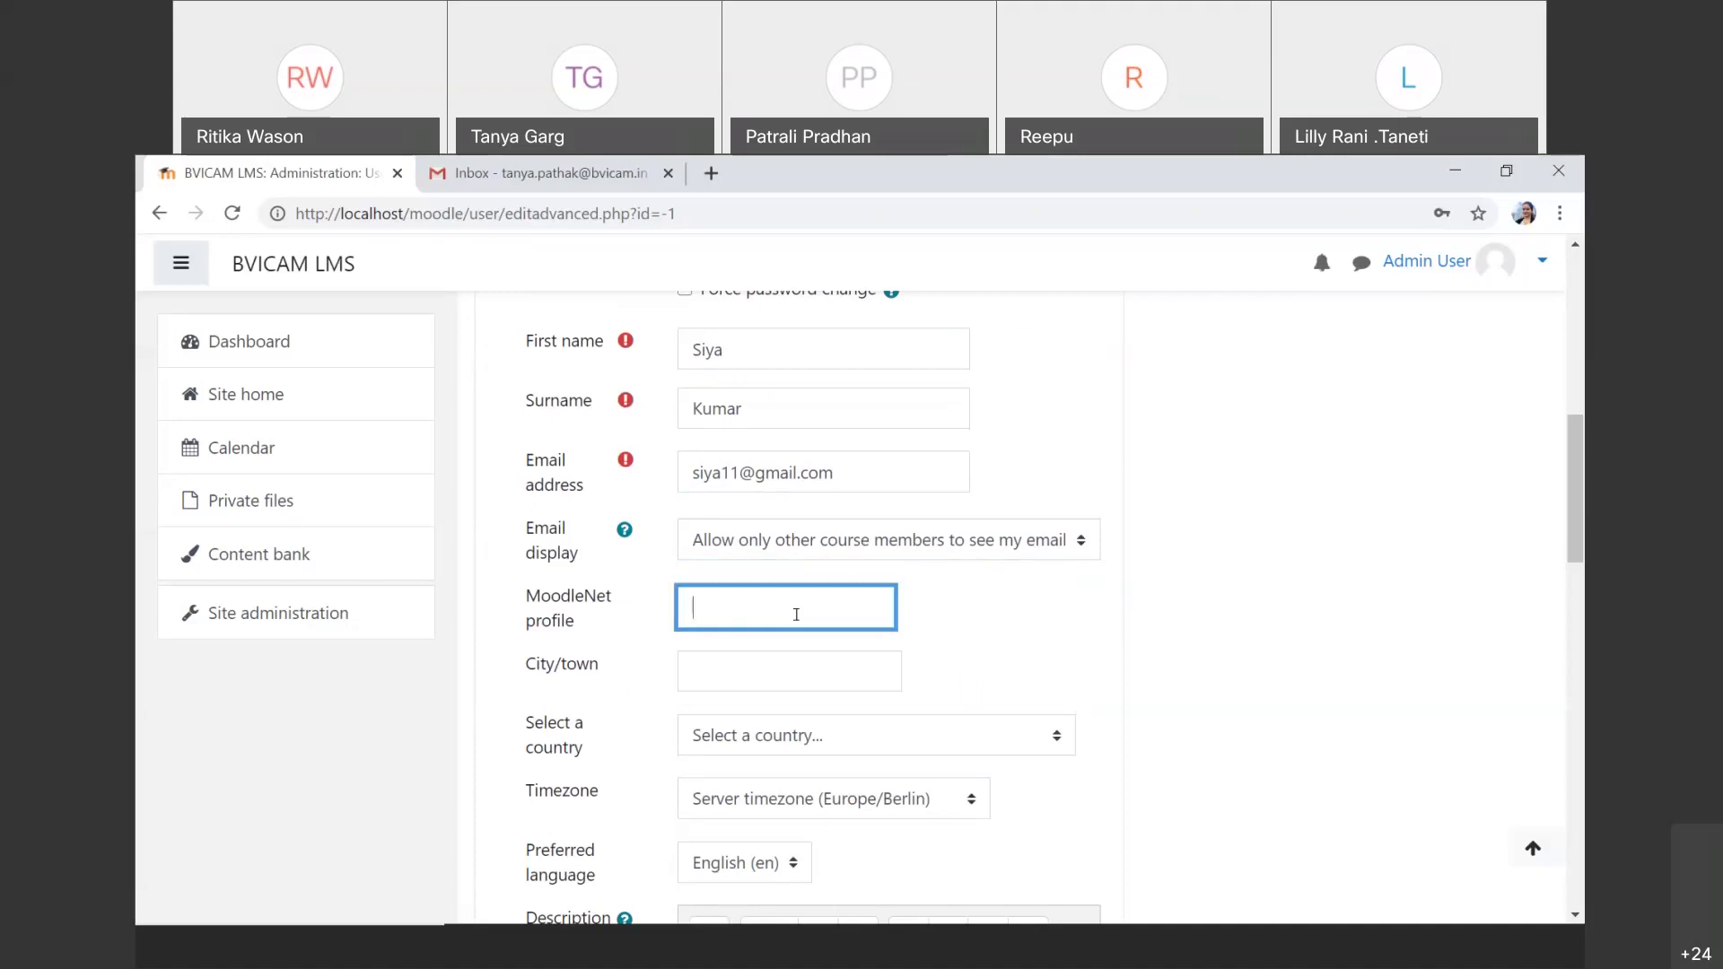
Step: Set the new user's country to India and timezone to Asia/Kolkata
{"action": "scroll", "coordinate": [796, 614], "scroll_direction": "down", "scroll_amount": 2}
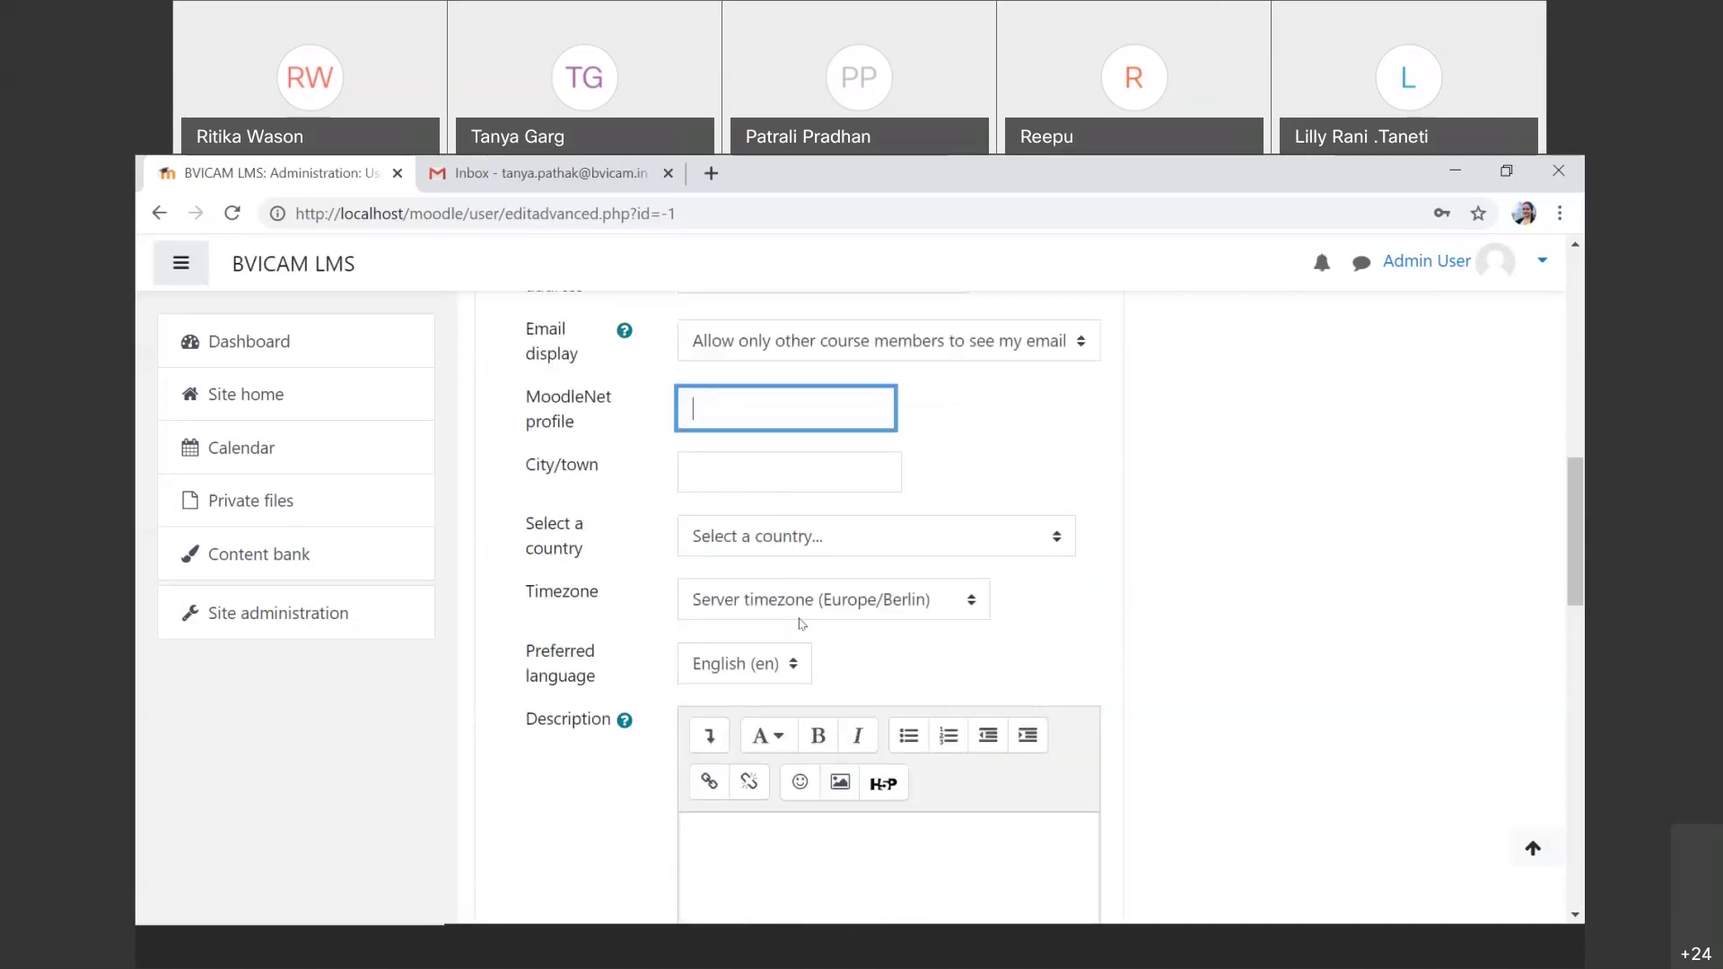
{"action": "left_click", "coordinate": [810, 545]}
{"action": "type", "text": "india"}
{"action": "key", "text": "Return"}
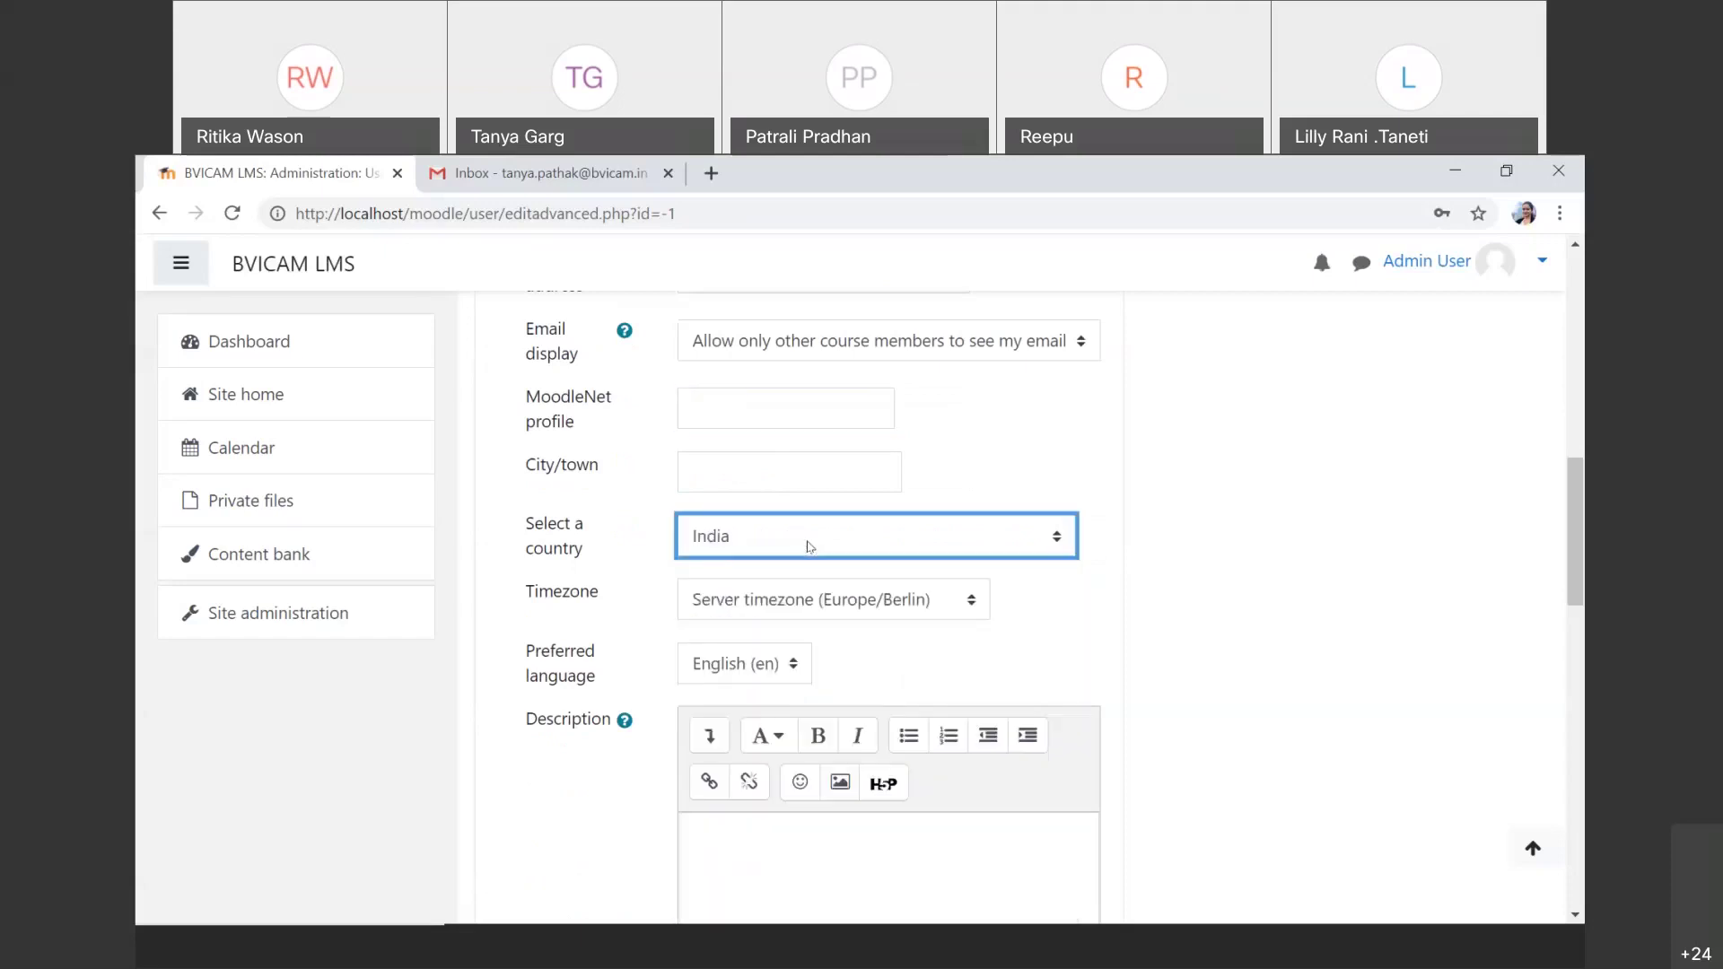
{"action": "left_click", "coordinate": [808, 597]}
{"action": "type", "text": "asia"}
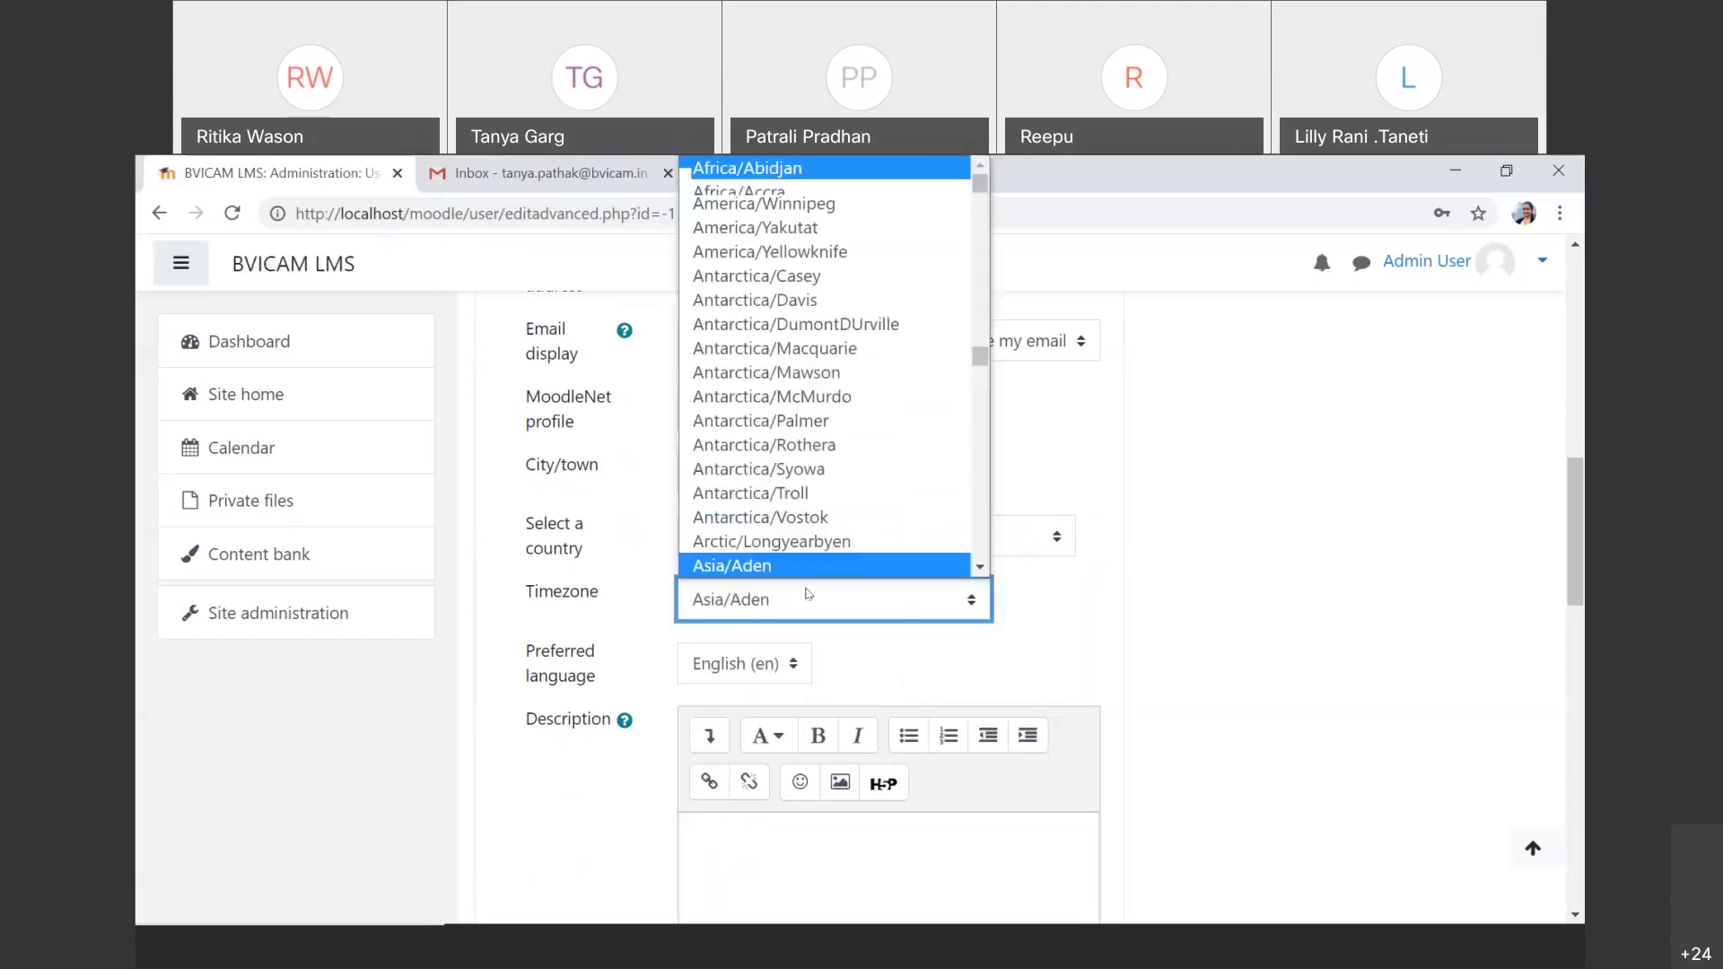
{"action": "type", "text": "/kolkata"}
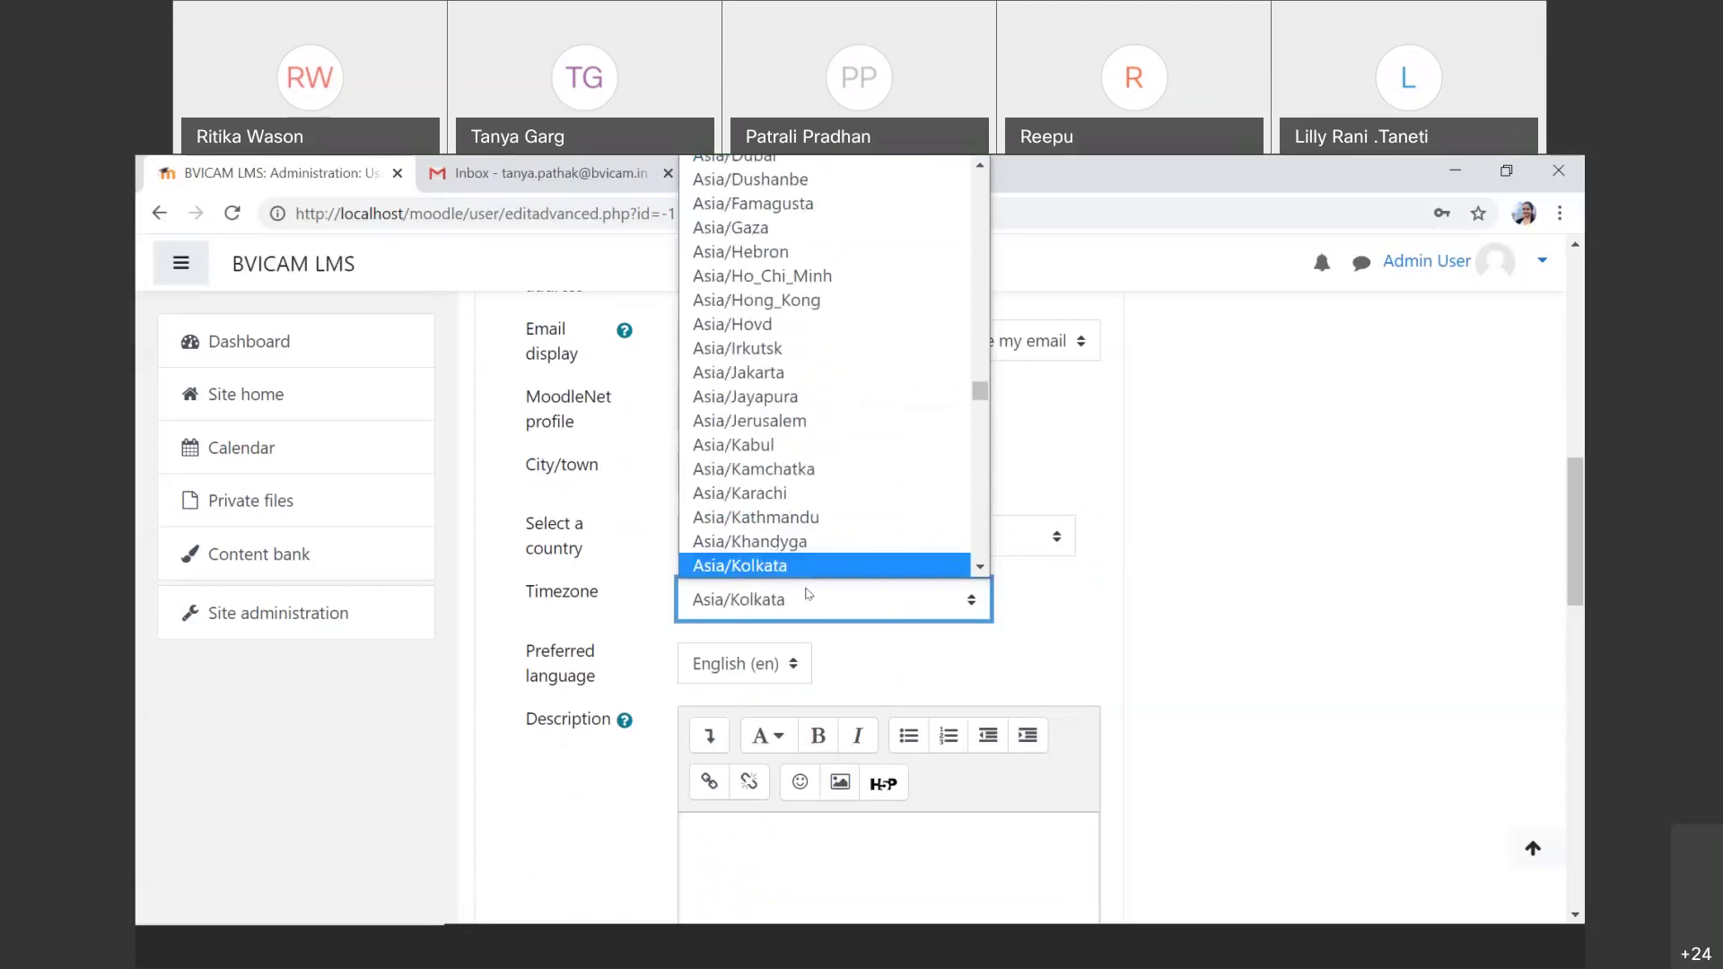
{"action": "key", "text": "Return"}
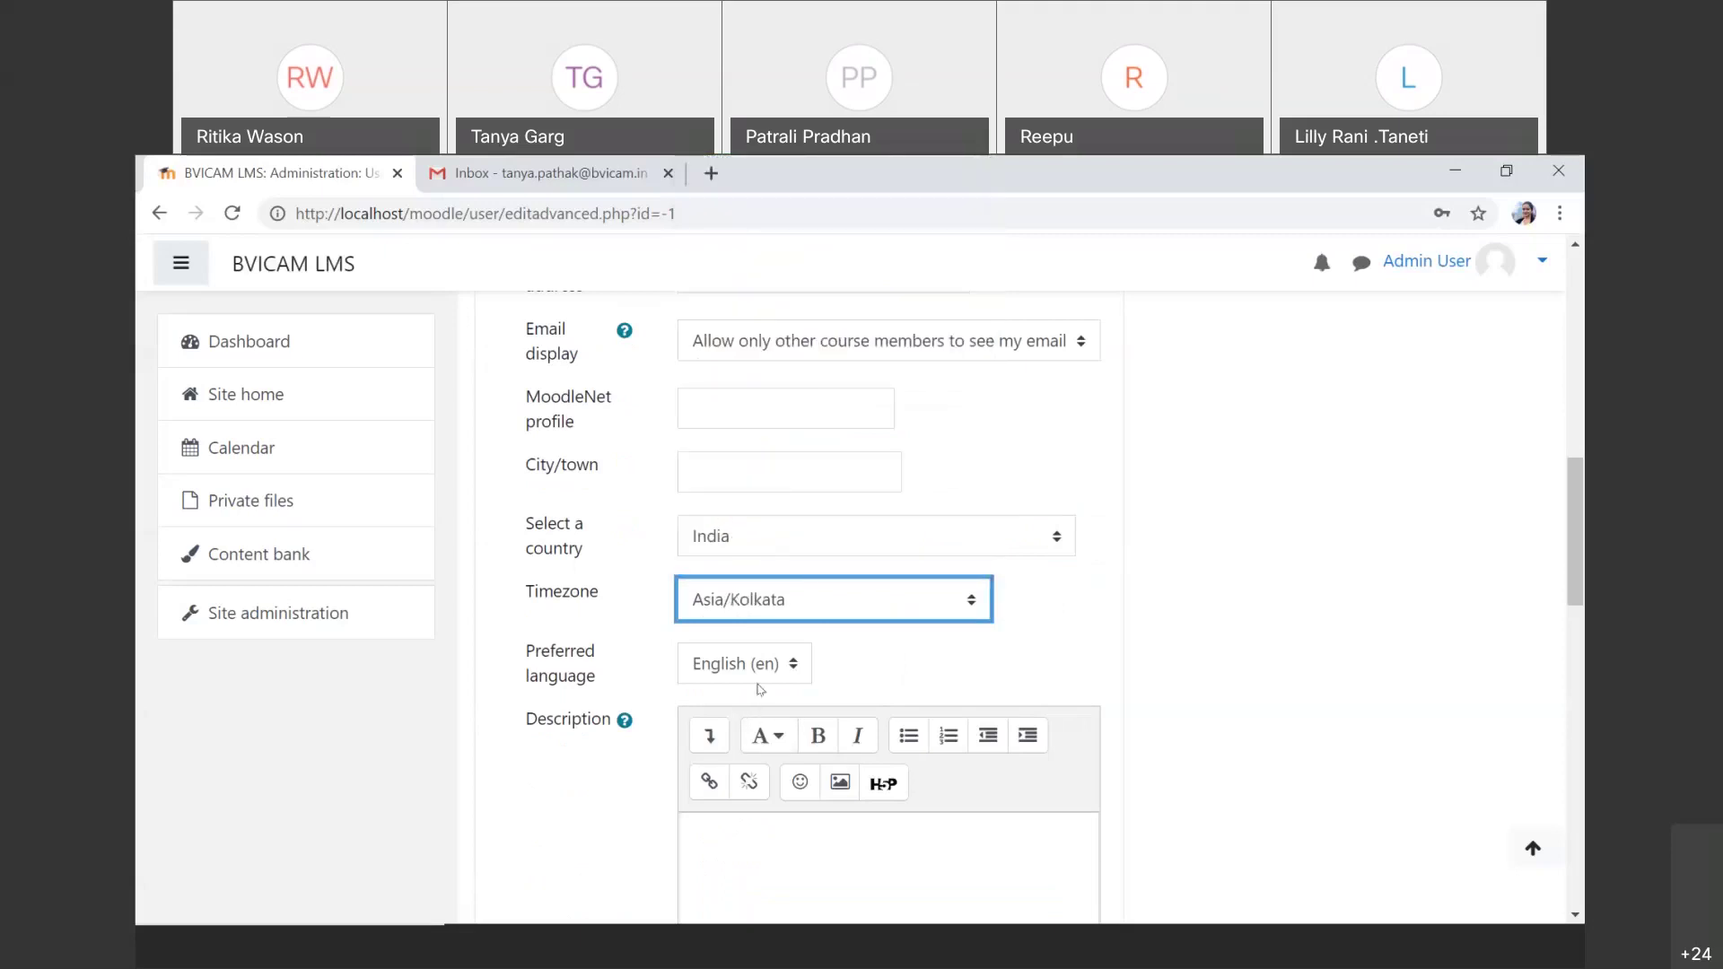
{"action": "scroll", "coordinate": [760, 688], "scroll_direction": "down", "scroll_amount": 5}
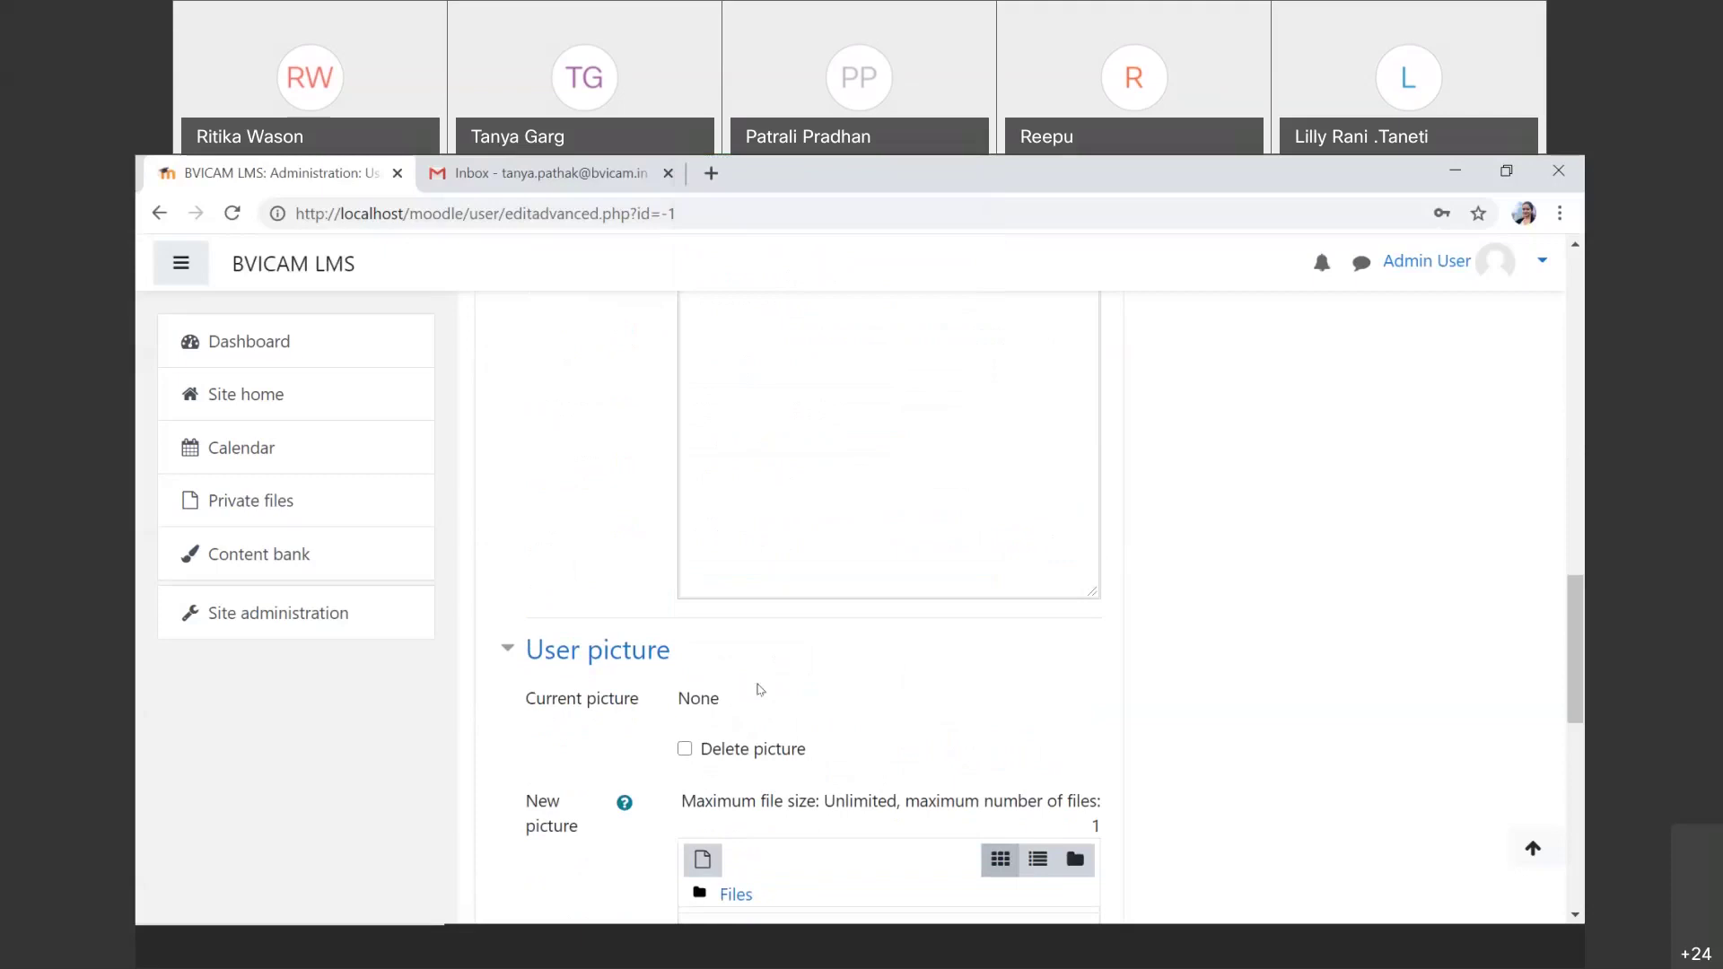
{"action": "scroll", "coordinate": [760, 689], "scroll_direction": "down", "scroll_amount": 3}
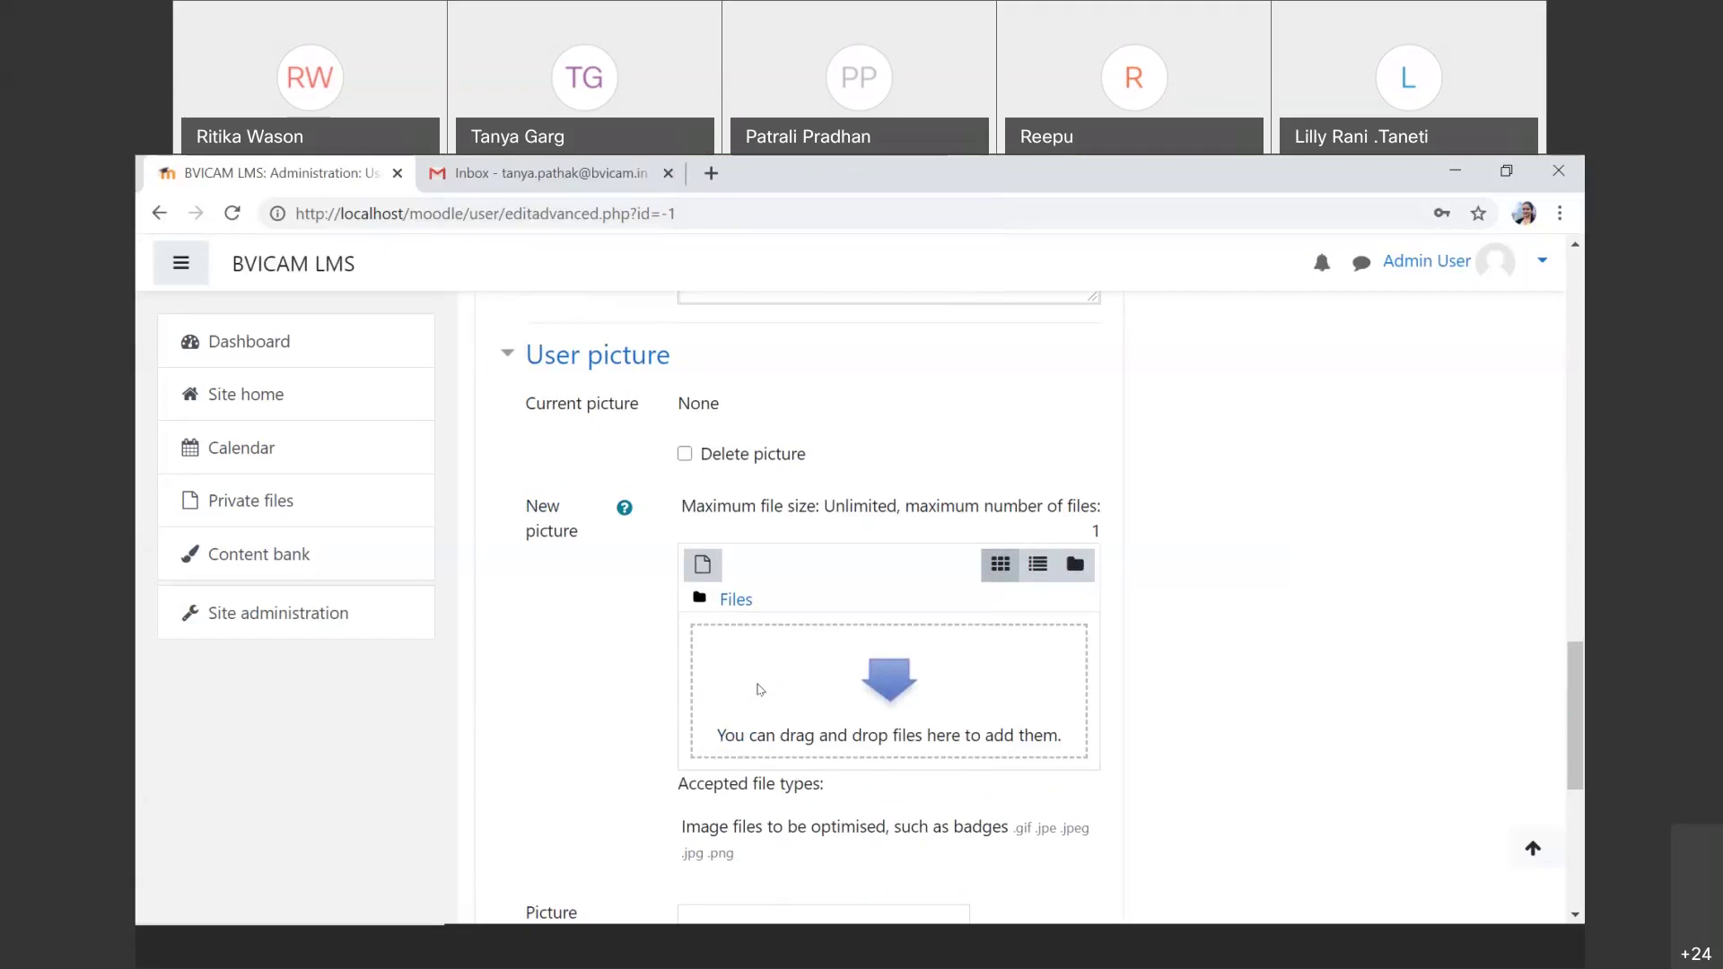
Step: Expand the Additional names, Interests and Optional sections, then submit the form with Create user
{"action": "scroll", "coordinate": [759, 689], "scroll_direction": "down", "scroll_amount": 4}
{"action": "left_click", "coordinate": [709, 664]}
{"action": "scroll", "coordinate": [784, 774], "scroll_direction": "down", "scroll_amount": 2}
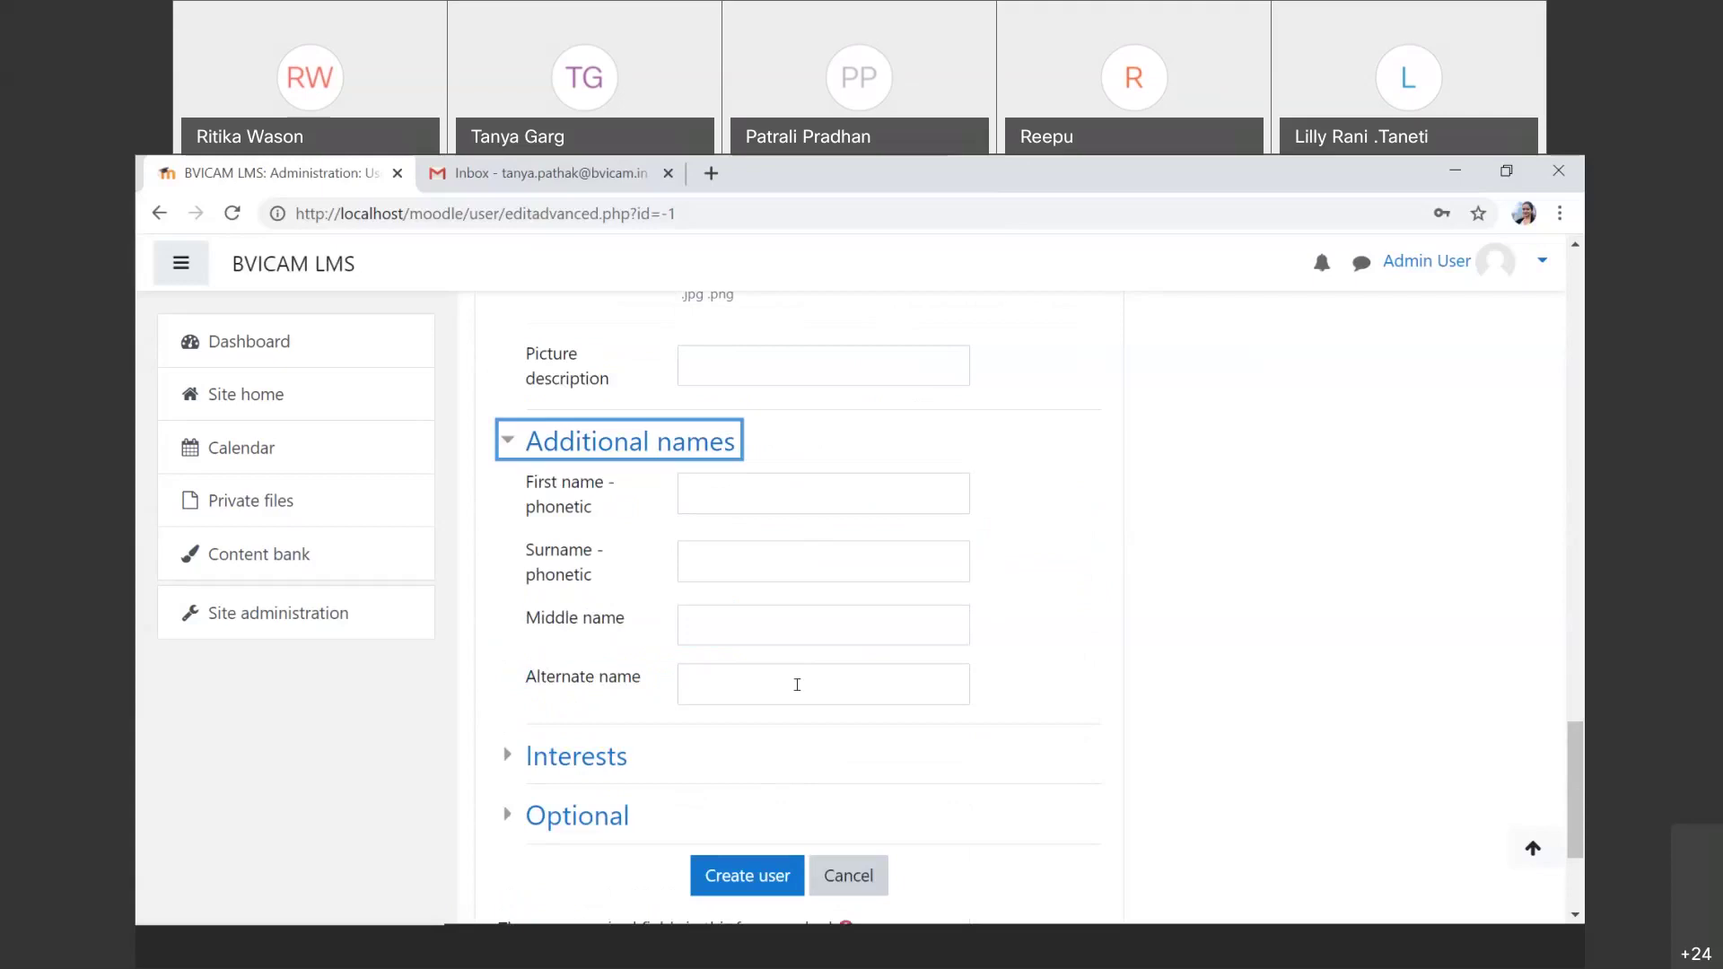
{"action": "scroll", "coordinate": [797, 685], "scroll_direction": "down", "scroll_amount": 2}
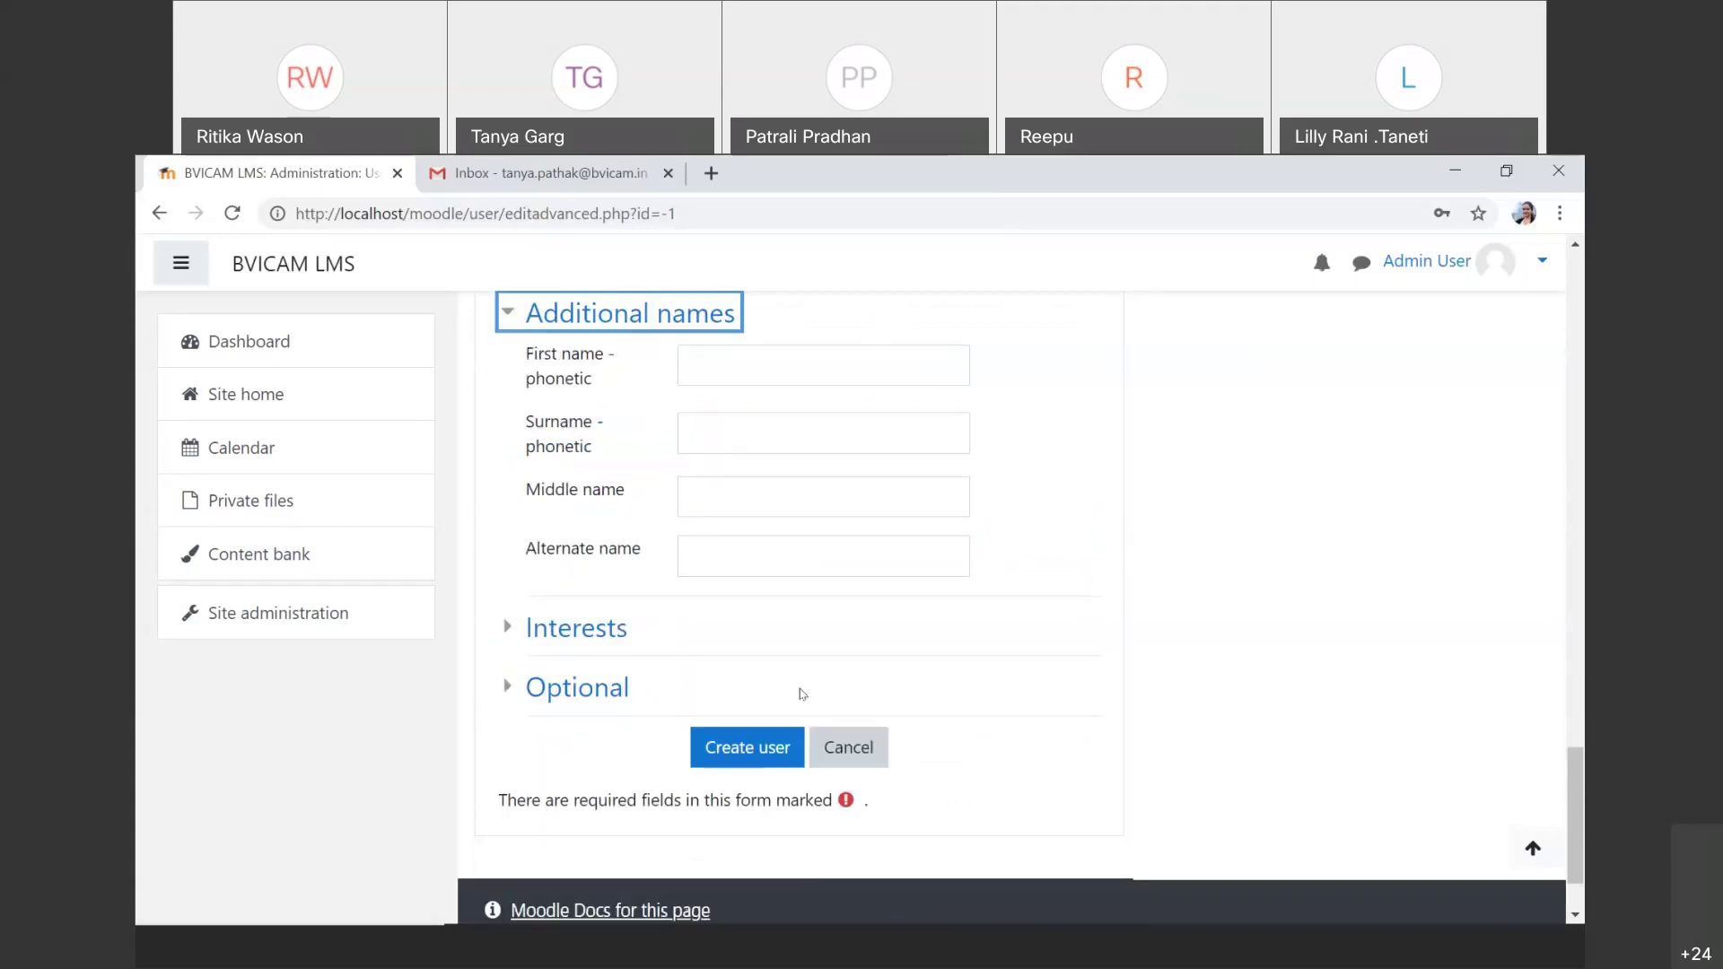
{"action": "left_click", "coordinate": [621, 639]}
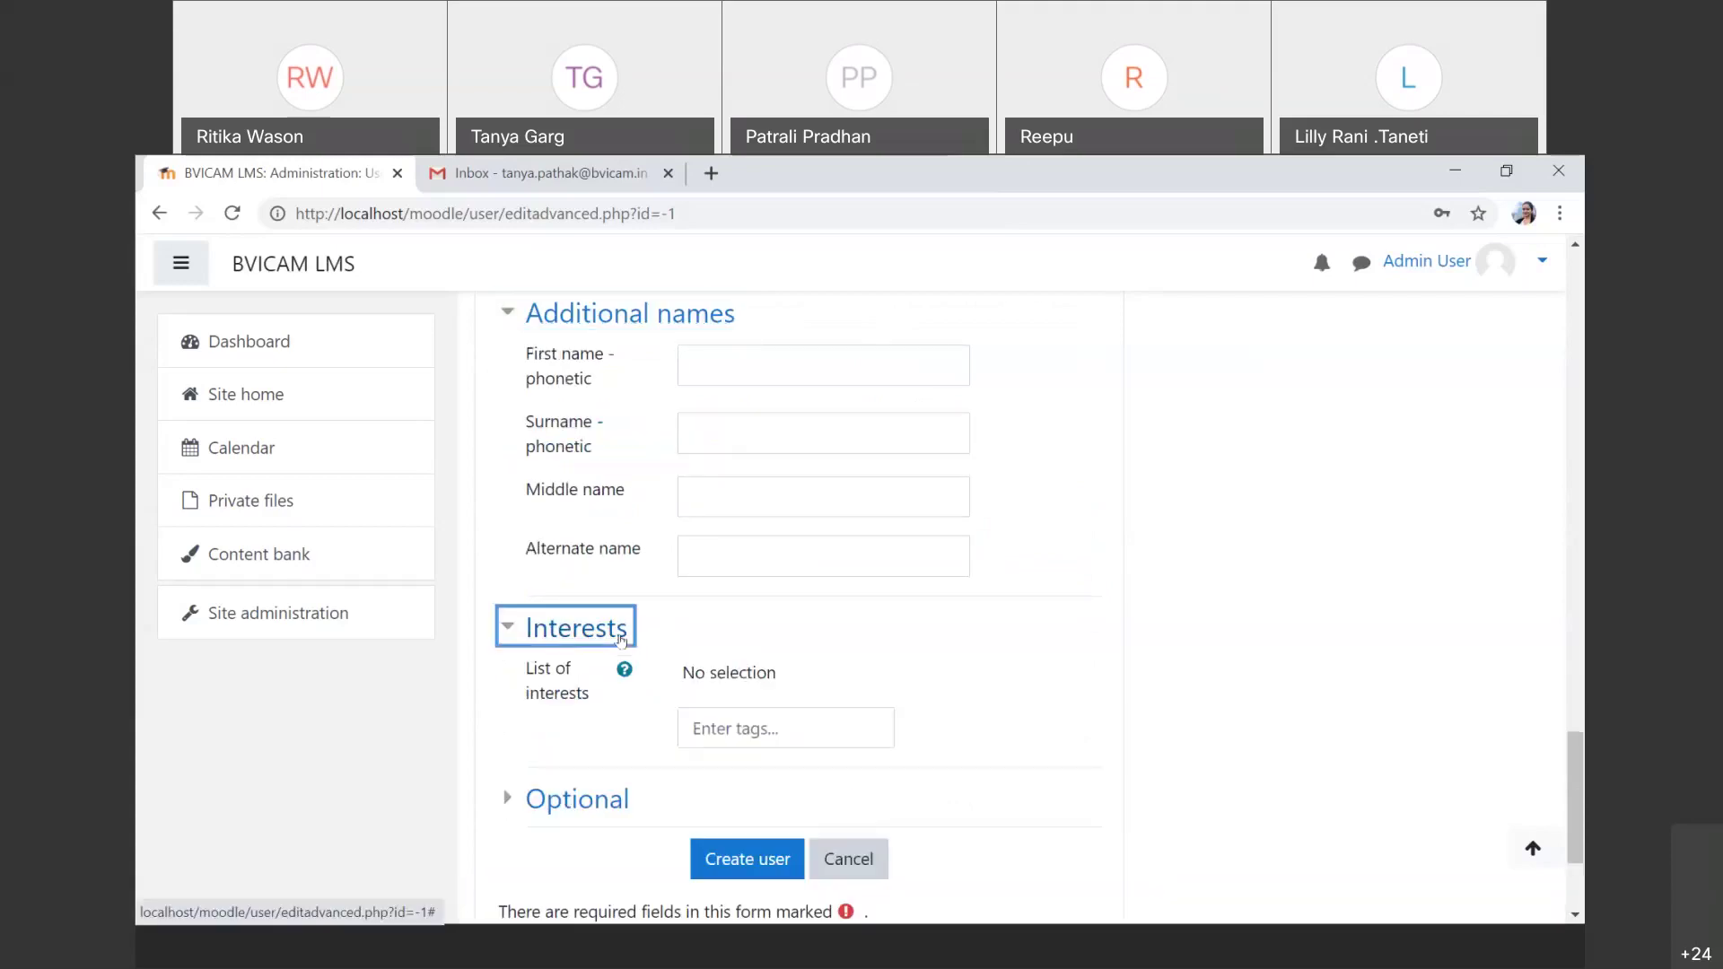
{"action": "left_click", "coordinate": [727, 725]}
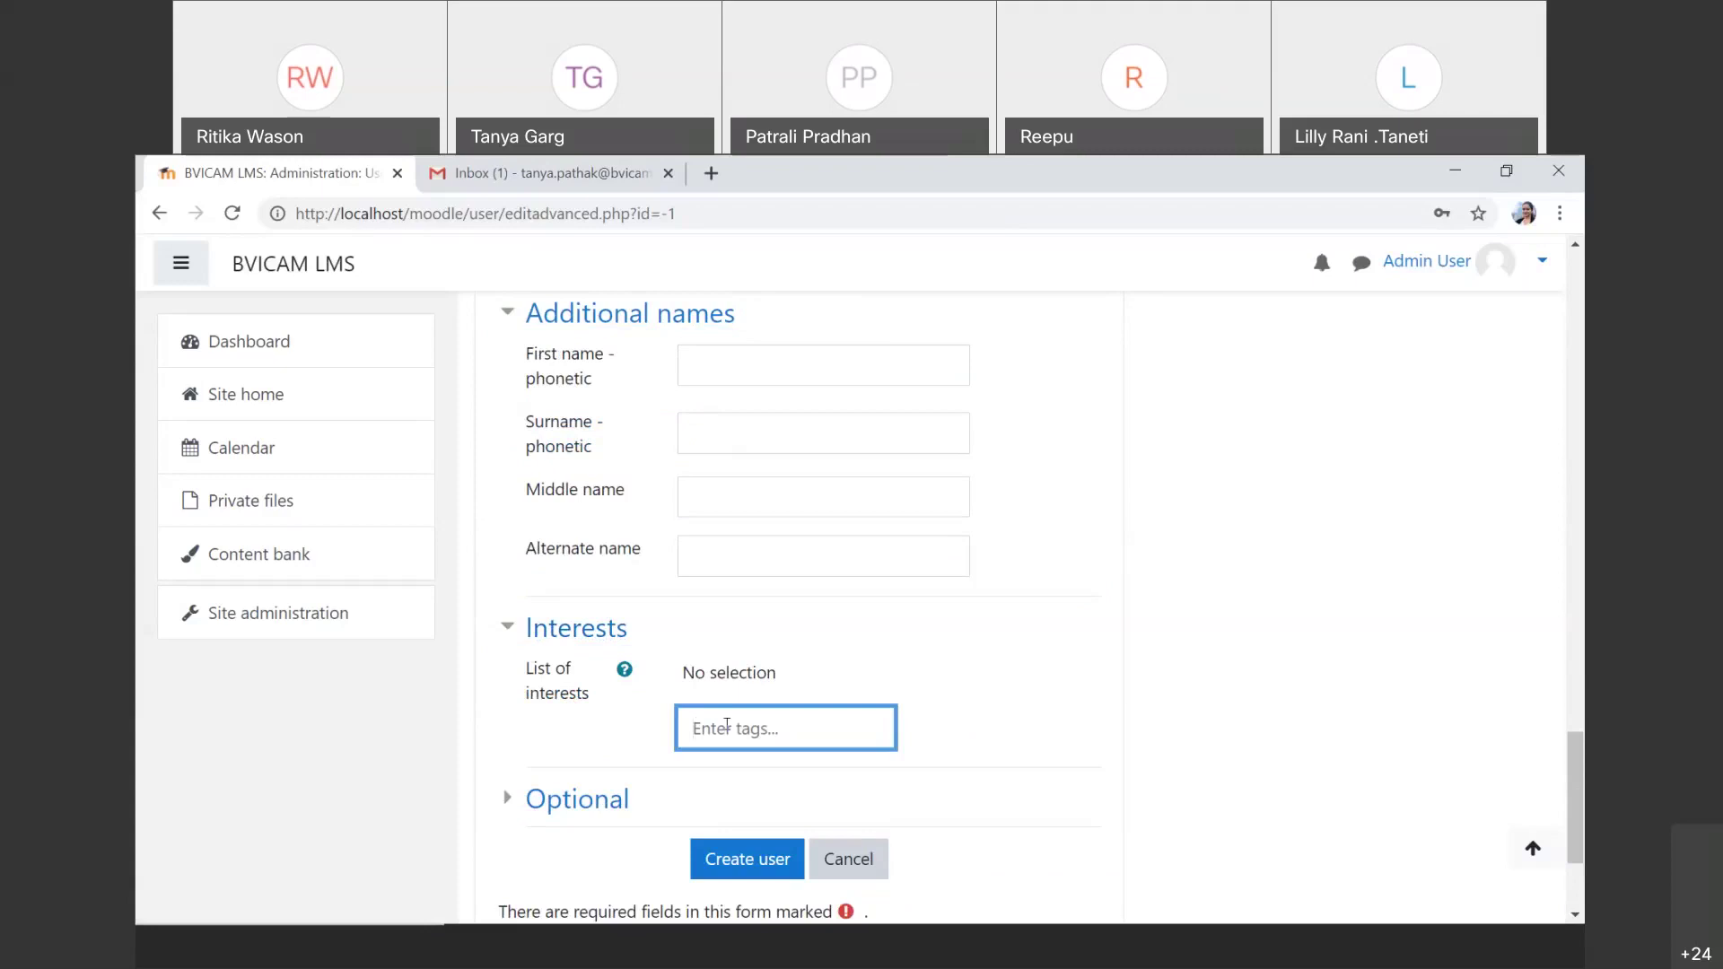
{"action": "left_click", "coordinate": [581, 810]}
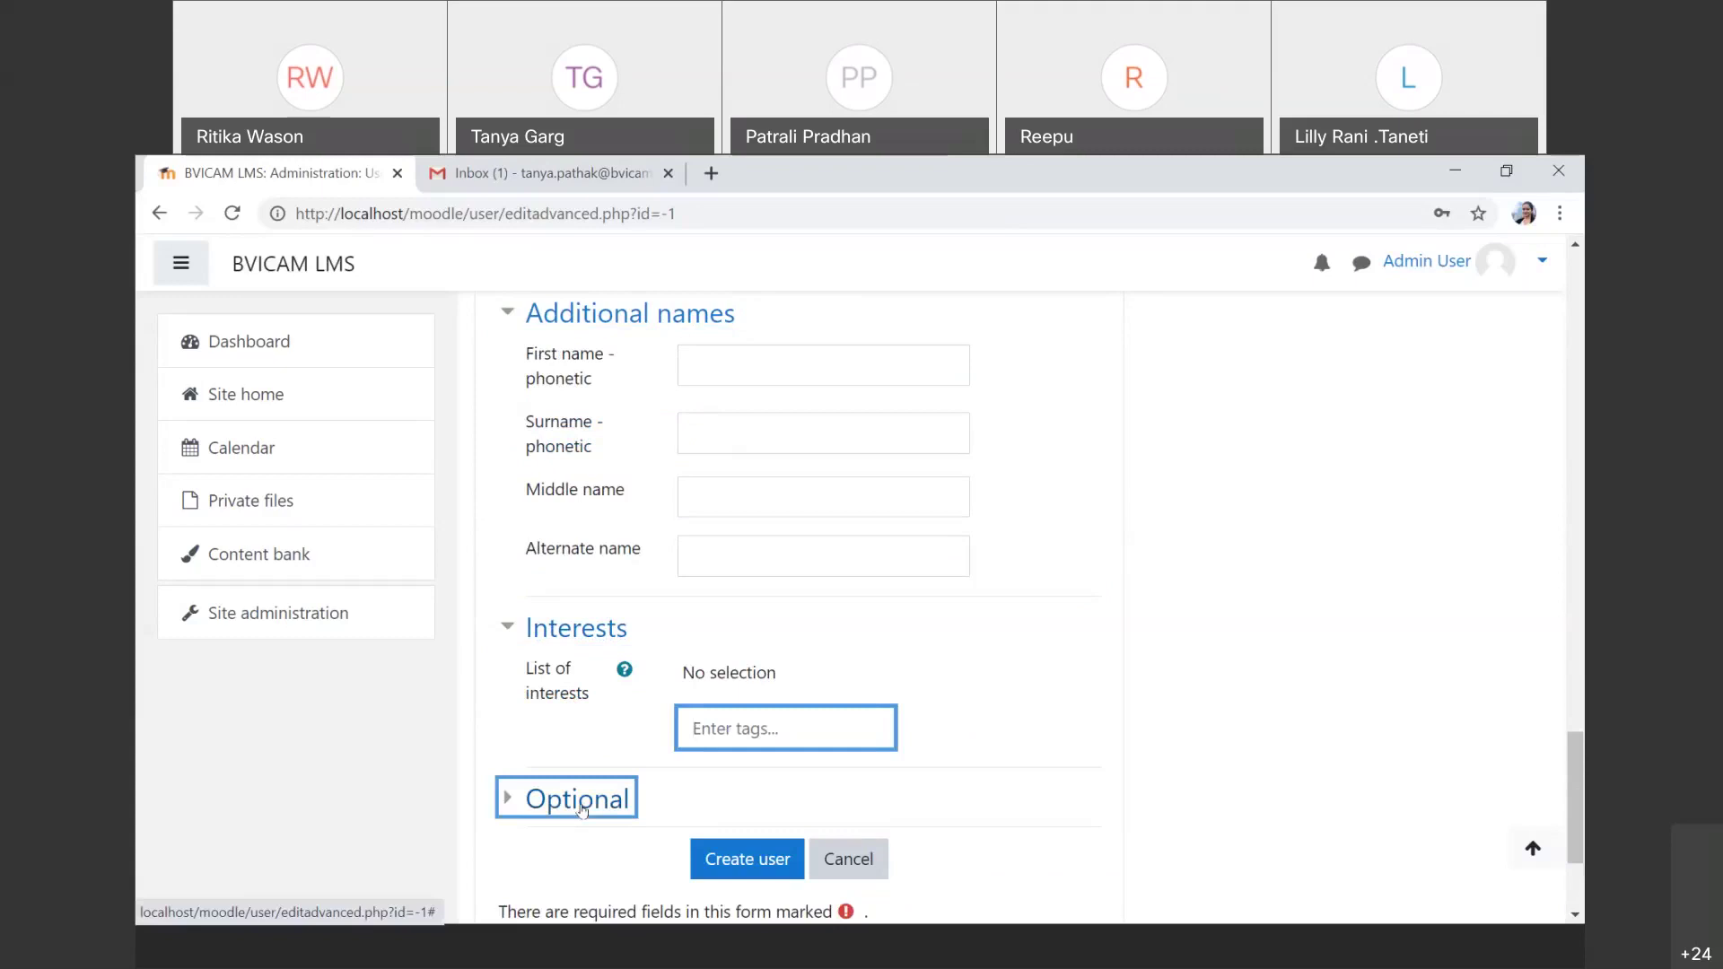
{"action": "scroll", "coordinate": [803, 824], "scroll_direction": "down", "scroll_amount": 6}
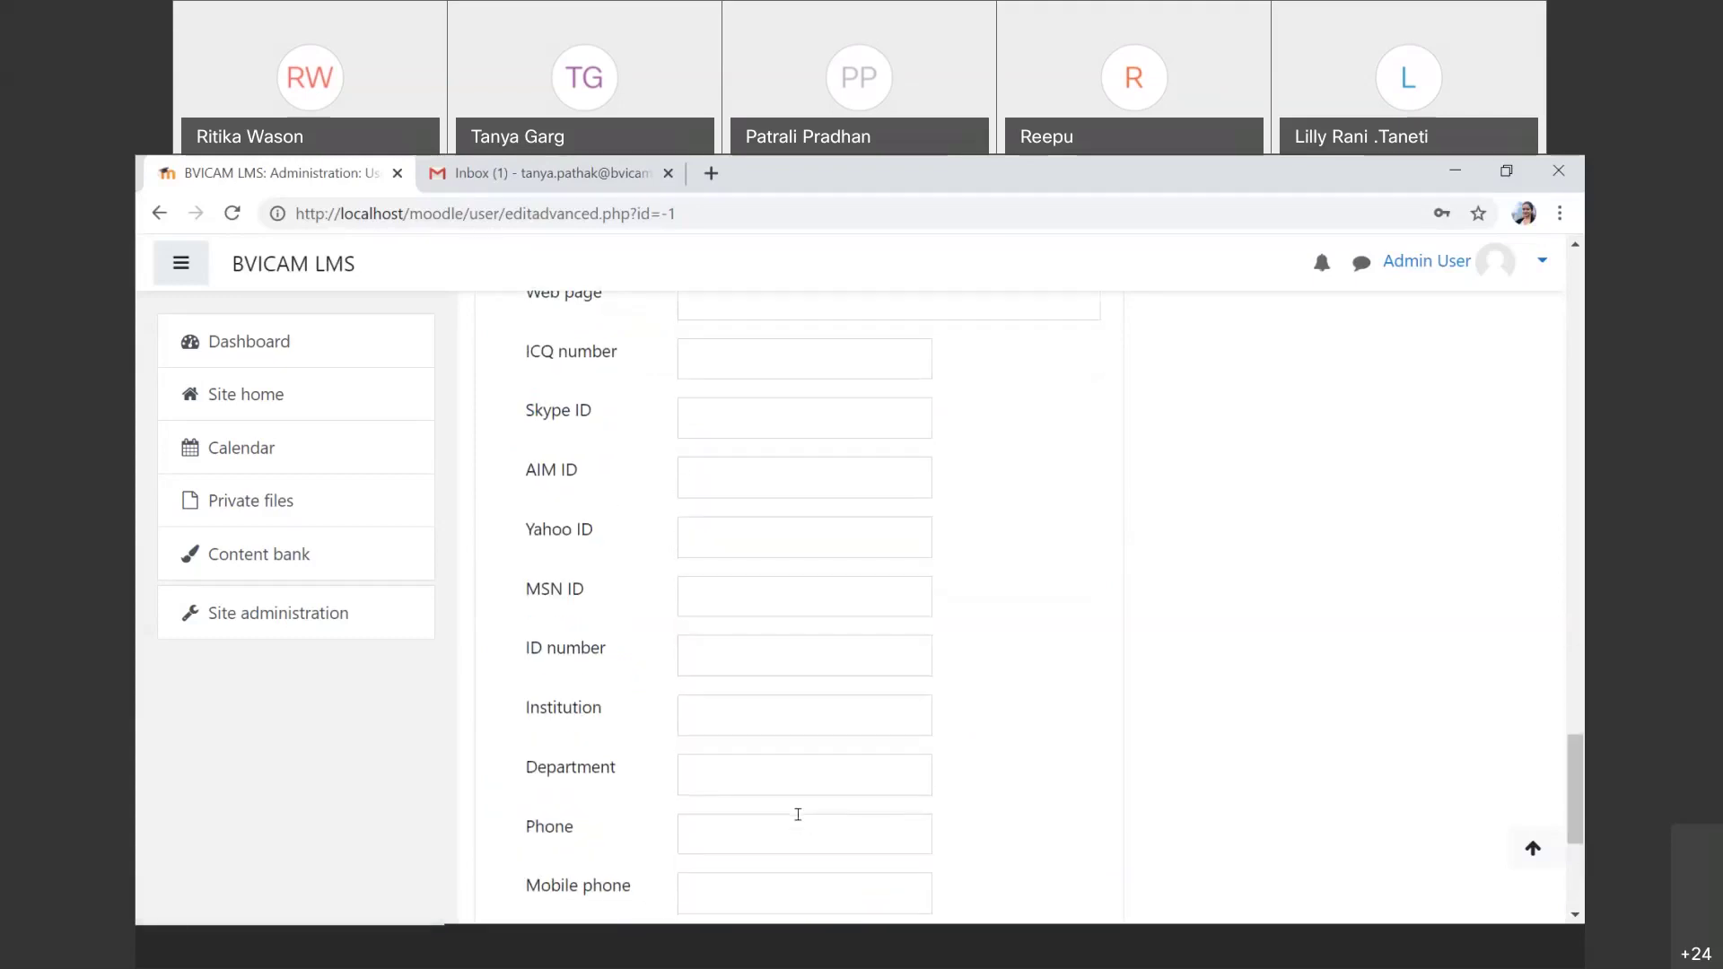
{"action": "scroll", "coordinate": [798, 815], "scroll_direction": "down", "scroll_amount": 1}
{"action": "scroll", "coordinate": [798, 814], "scroll_direction": "down", "scroll_amount": 3}
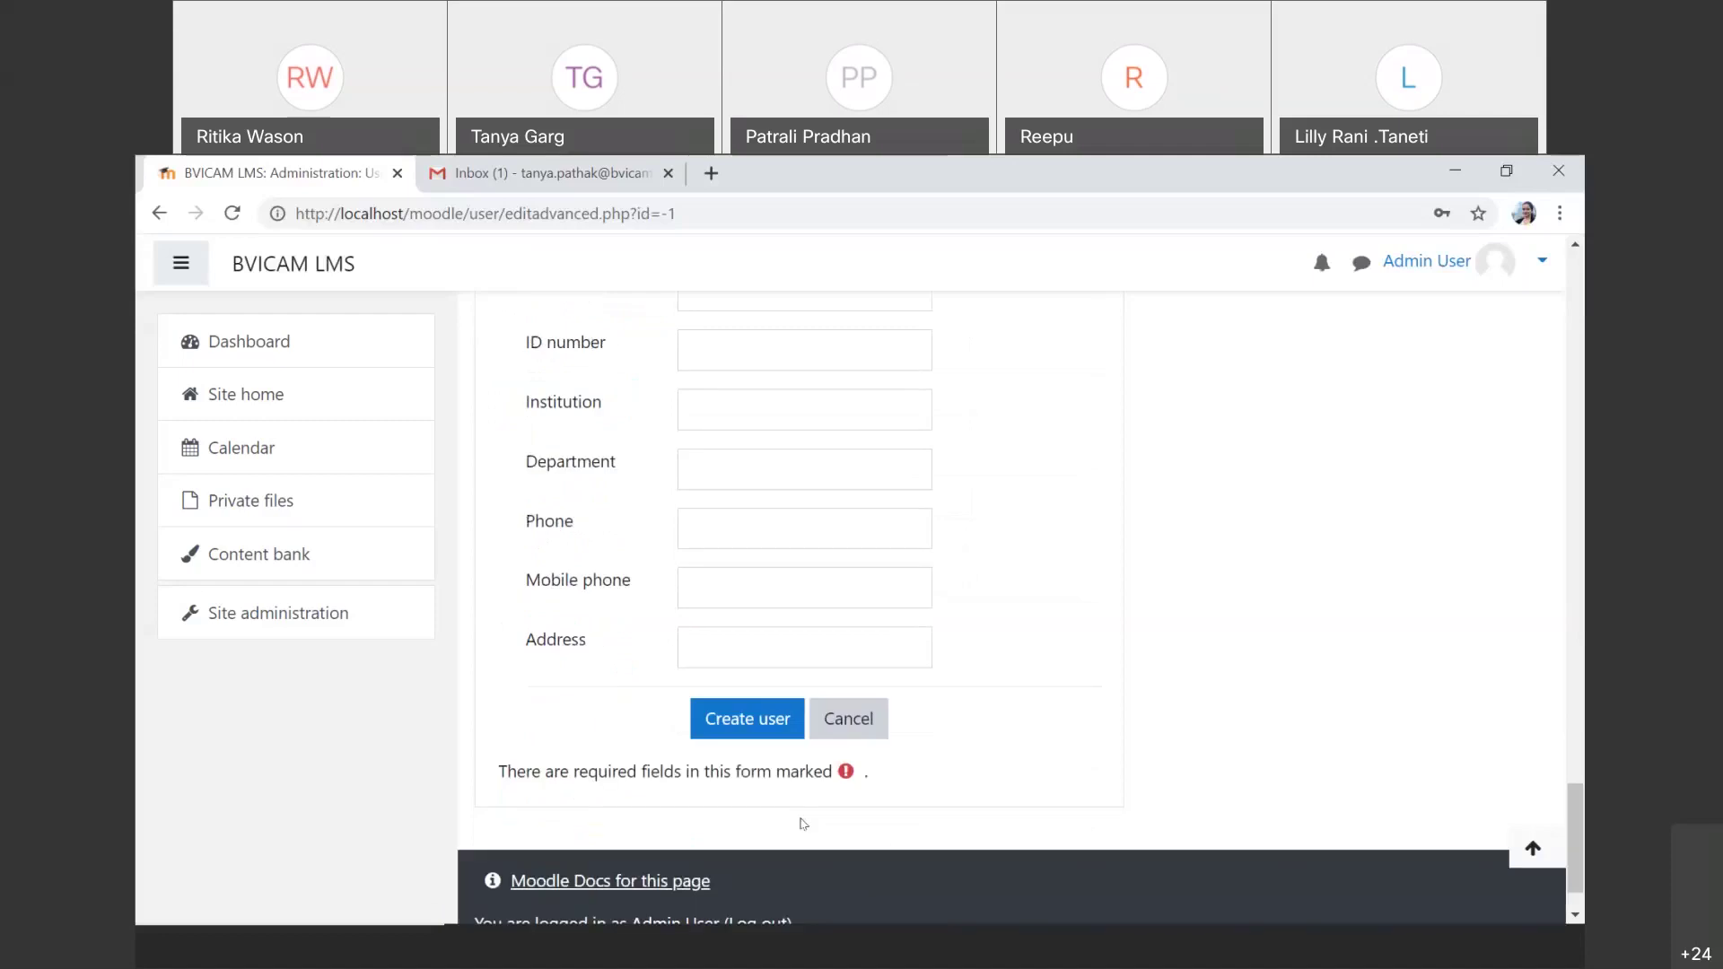
{"action": "left_click", "coordinate": [782, 733]}
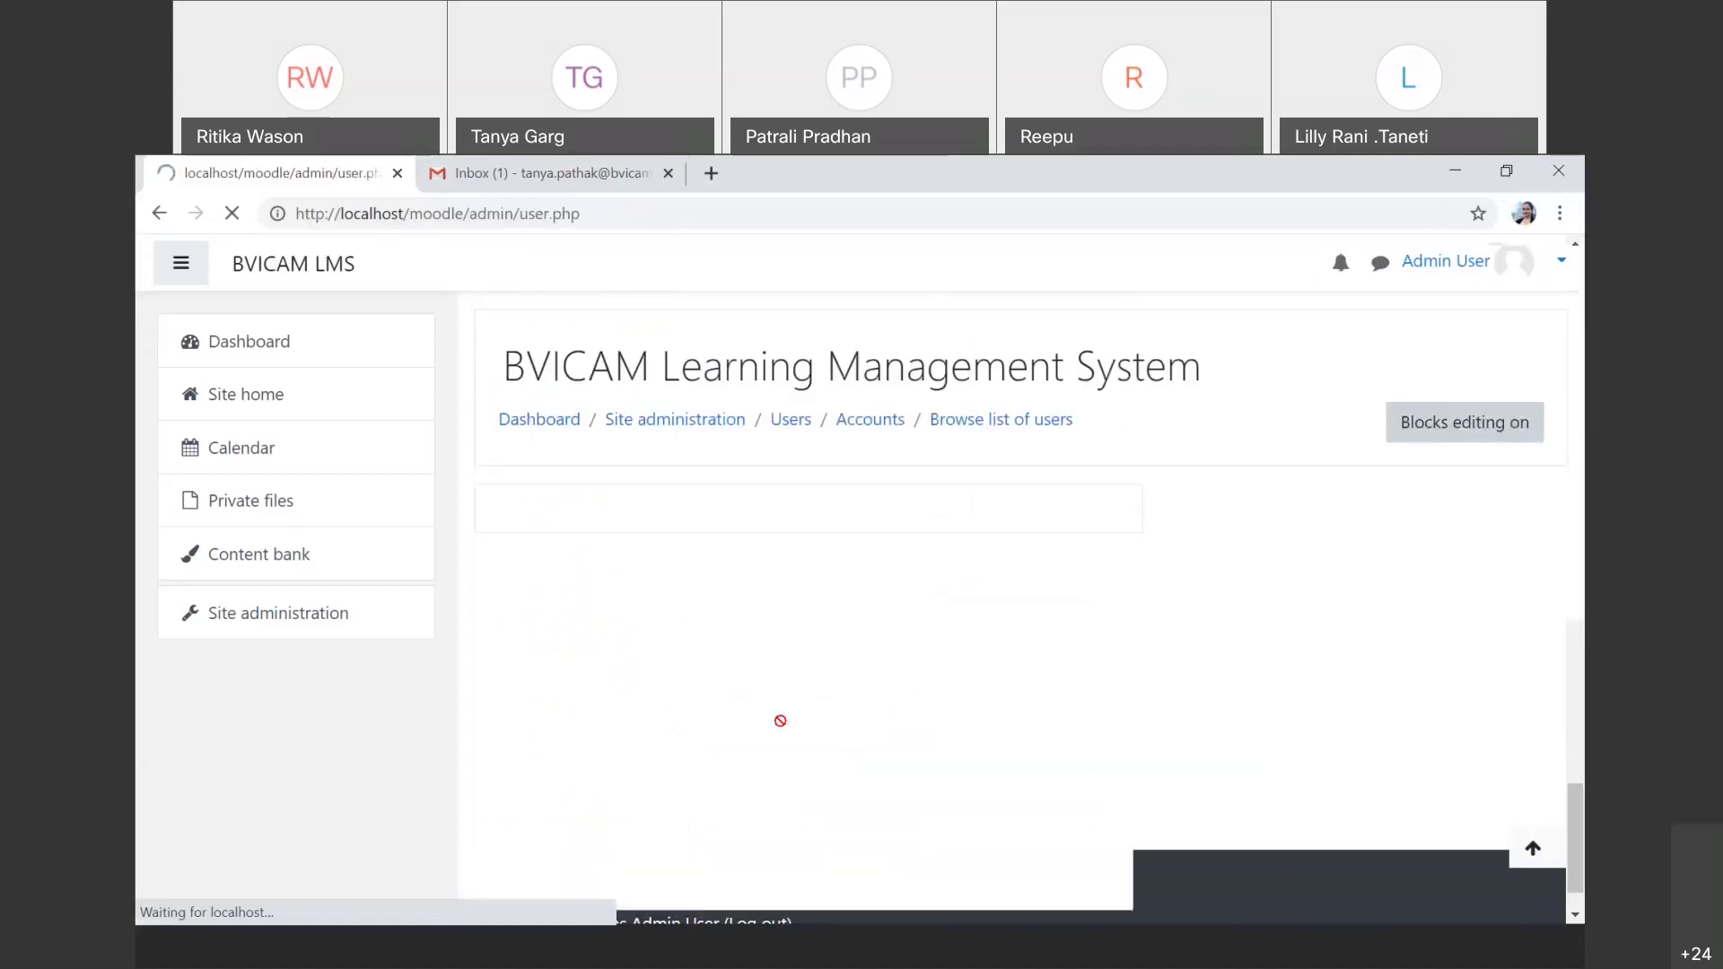
Step: Review the user list now holding two accounts, then return to Site administration
{"action": "scroll", "coordinate": [844, 745], "scroll_direction": "down", "scroll_amount": 1}
{"action": "scroll", "coordinate": [904, 771], "scroll_direction": "up", "scroll_amount": 1}
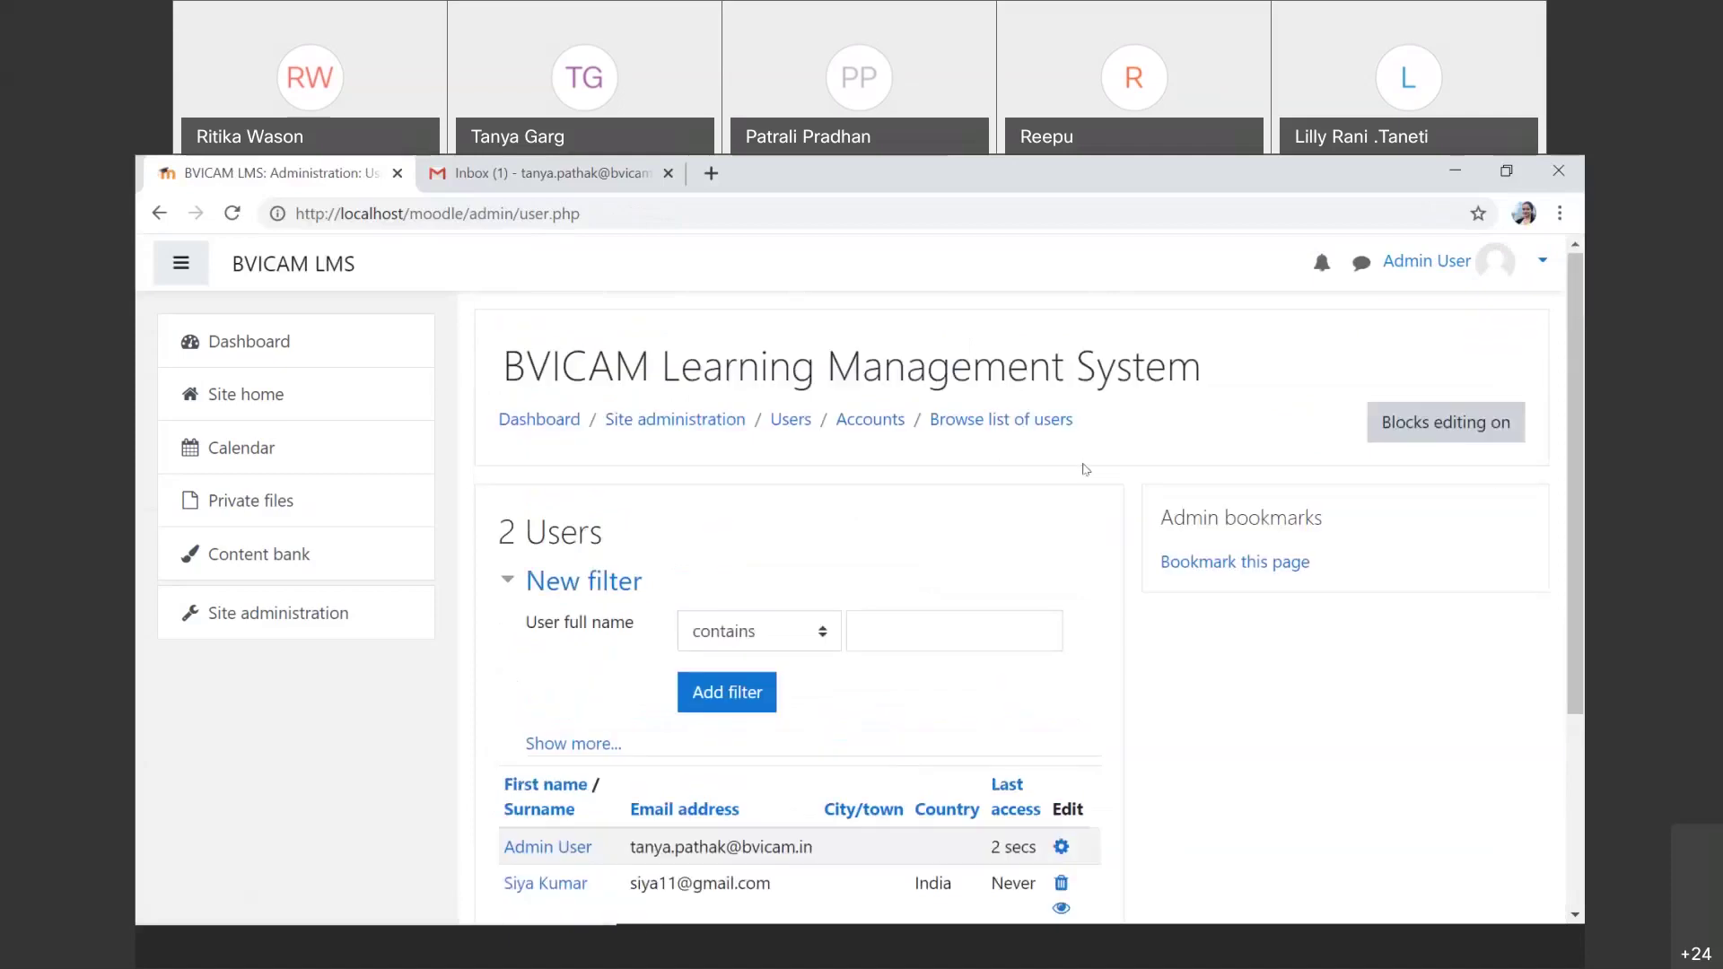
{"action": "scroll", "coordinate": [852, 909], "scroll_direction": "down", "scroll_amount": 1}
{"action": "scroll", "coordinate": [852, 909], "scroll_direction": "down", "scroll_amount": 1}
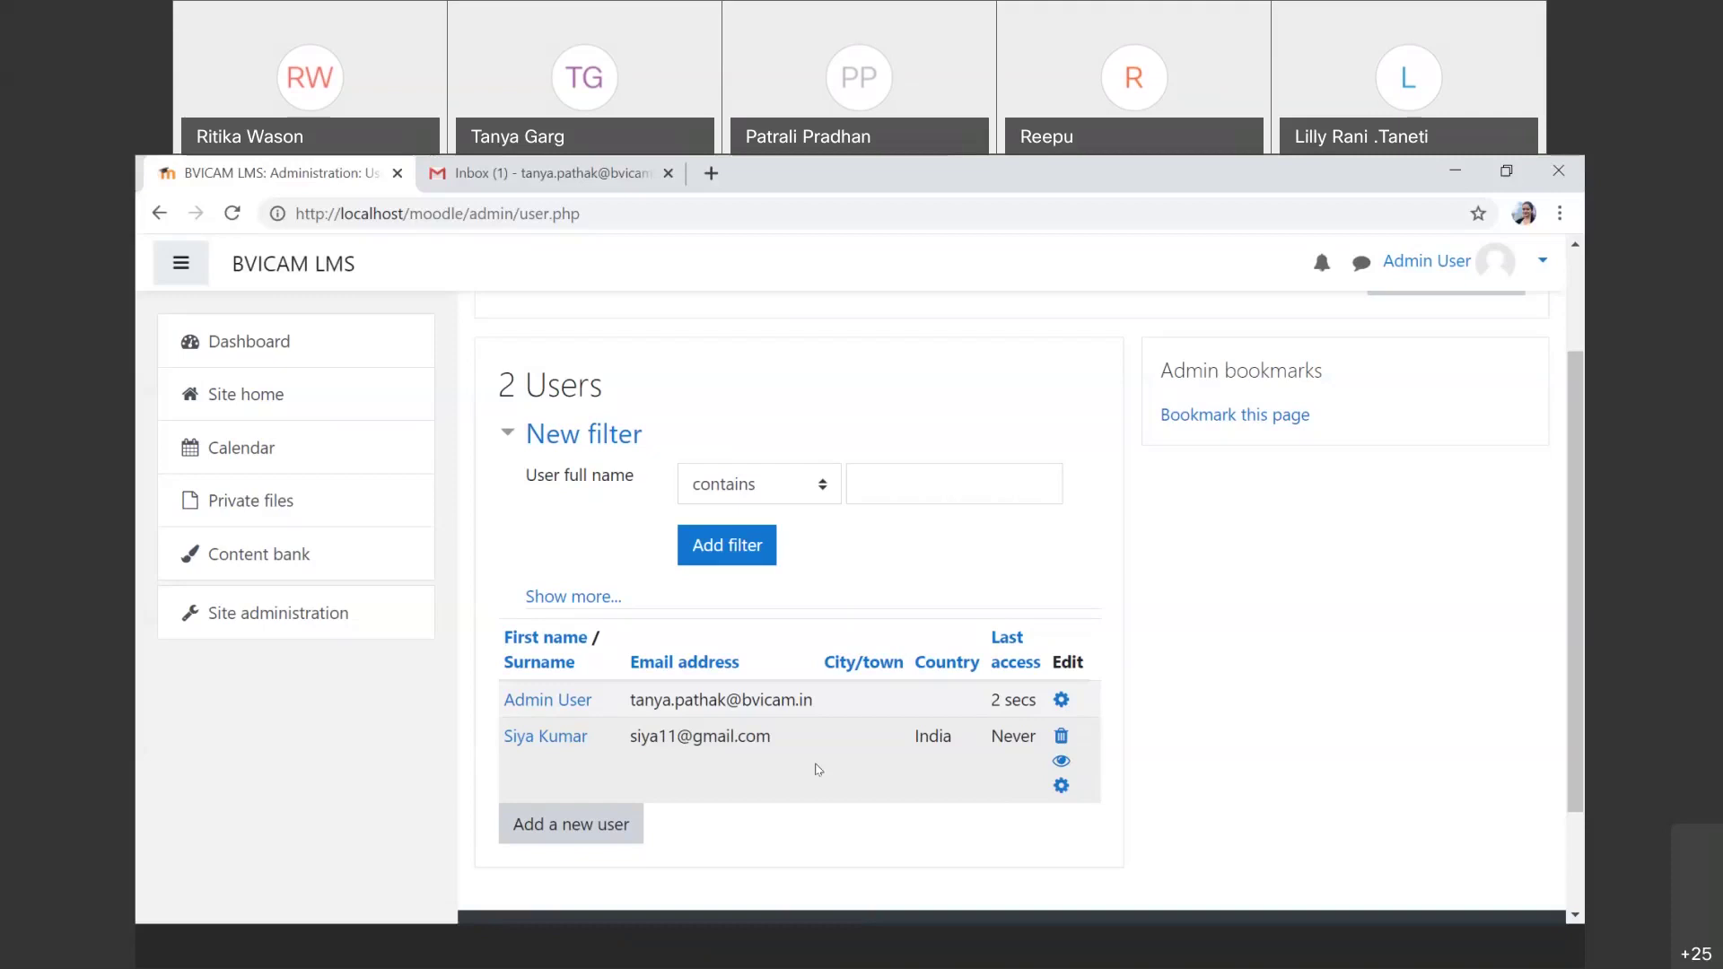
{"action": "scroll", "coordinate": [818, 769], "scroll_direction": "up", "scroll_amount": 2}
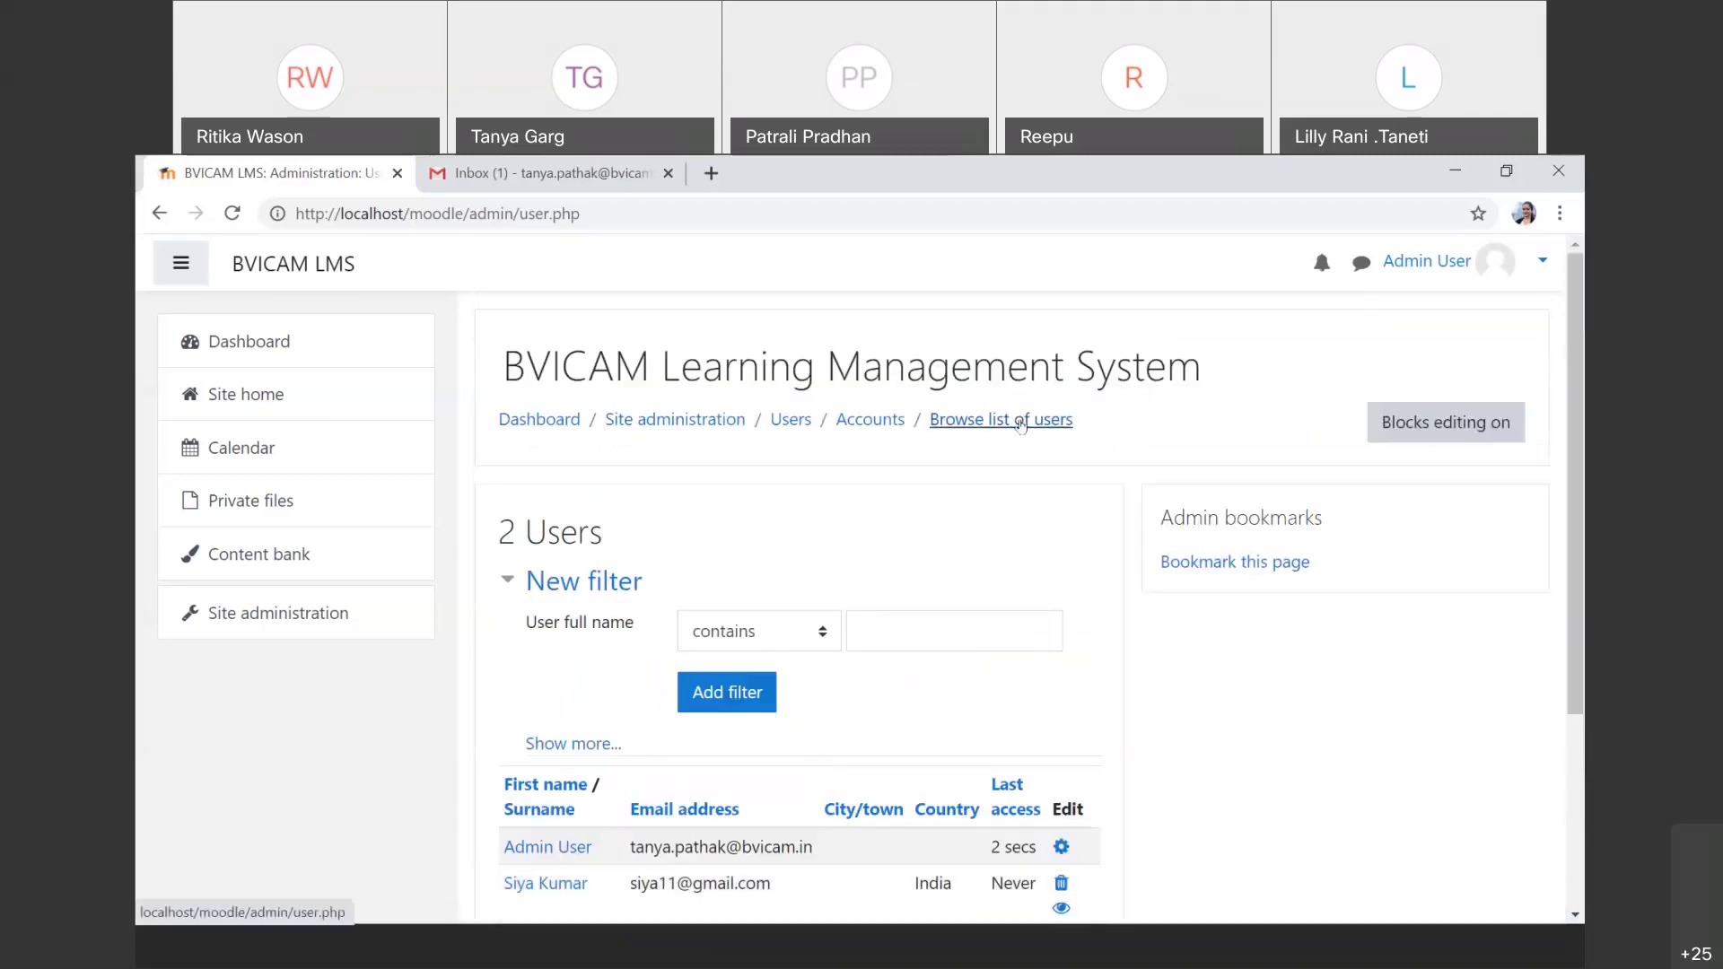
{"action": "scroll", "coordinate": [877, 754], "scroll_direction": "down", "scroll_amount": 3}
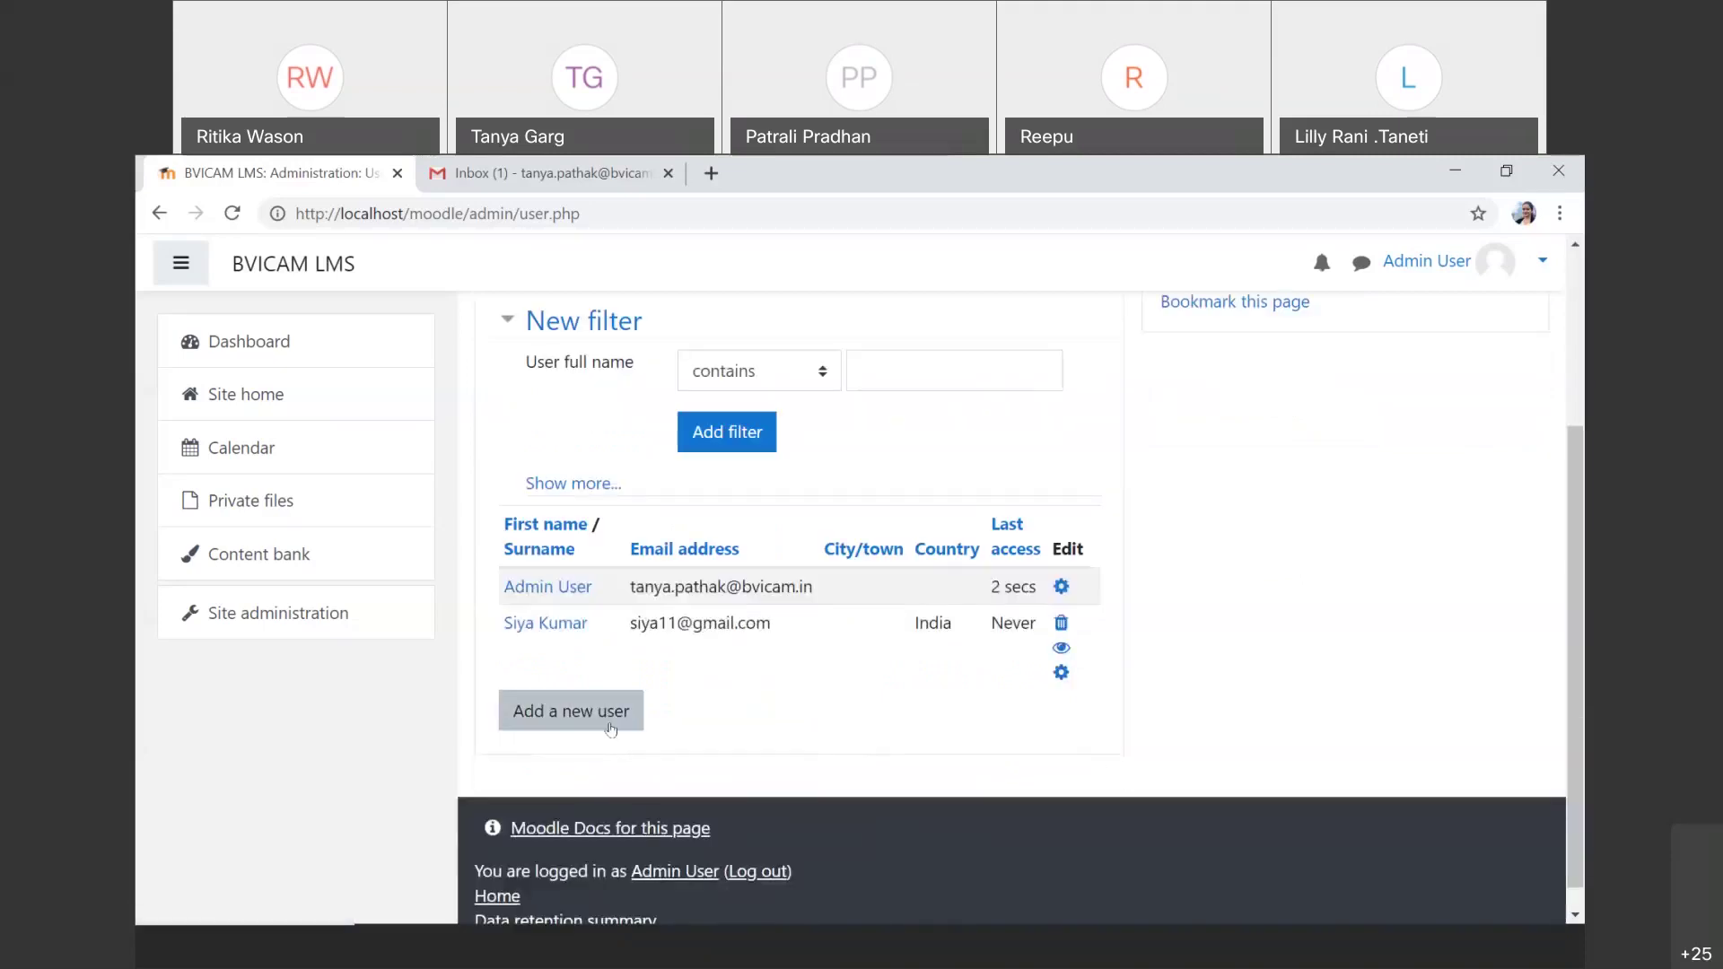
{"action": "left_click", "coordinate": [283, 632]}
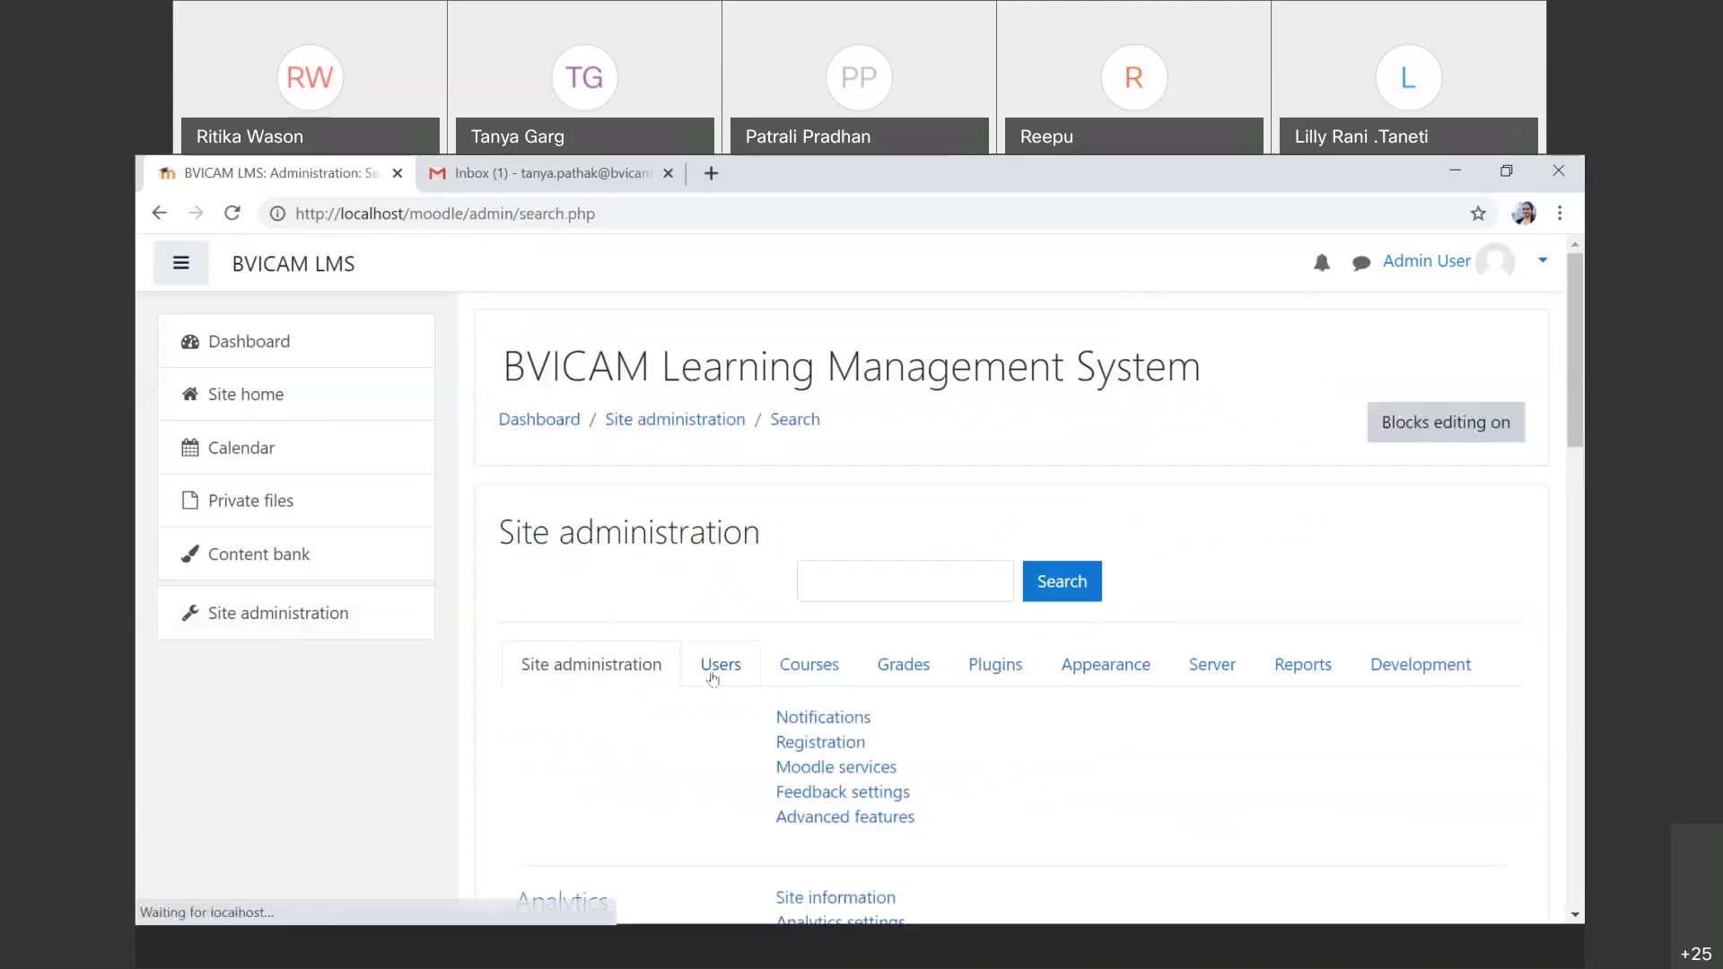
Step: Open Add a new user from the Users tab under Site administration
{"action": "left_click", "coordinate": [720, 665]}
{"action": "scroll", "coordinate": [762, 628], "scroll_direction": "down", "scroll_amount": 2}
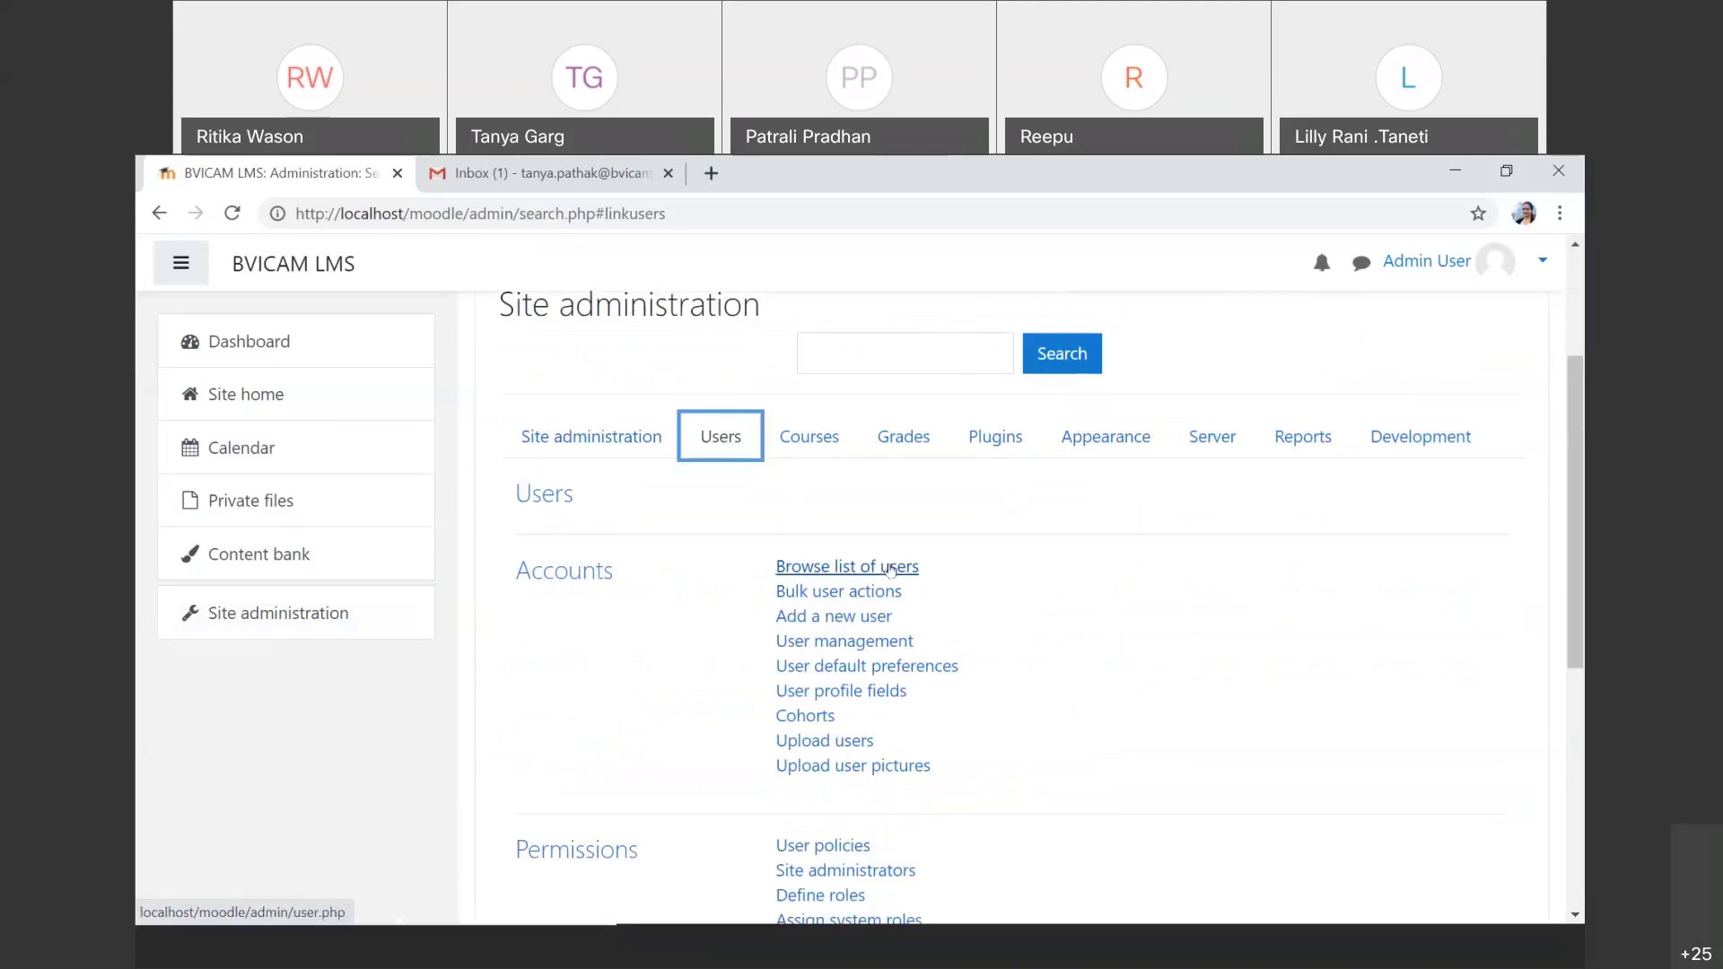
{"action": "left_click", "coordinate": [821, 621]}
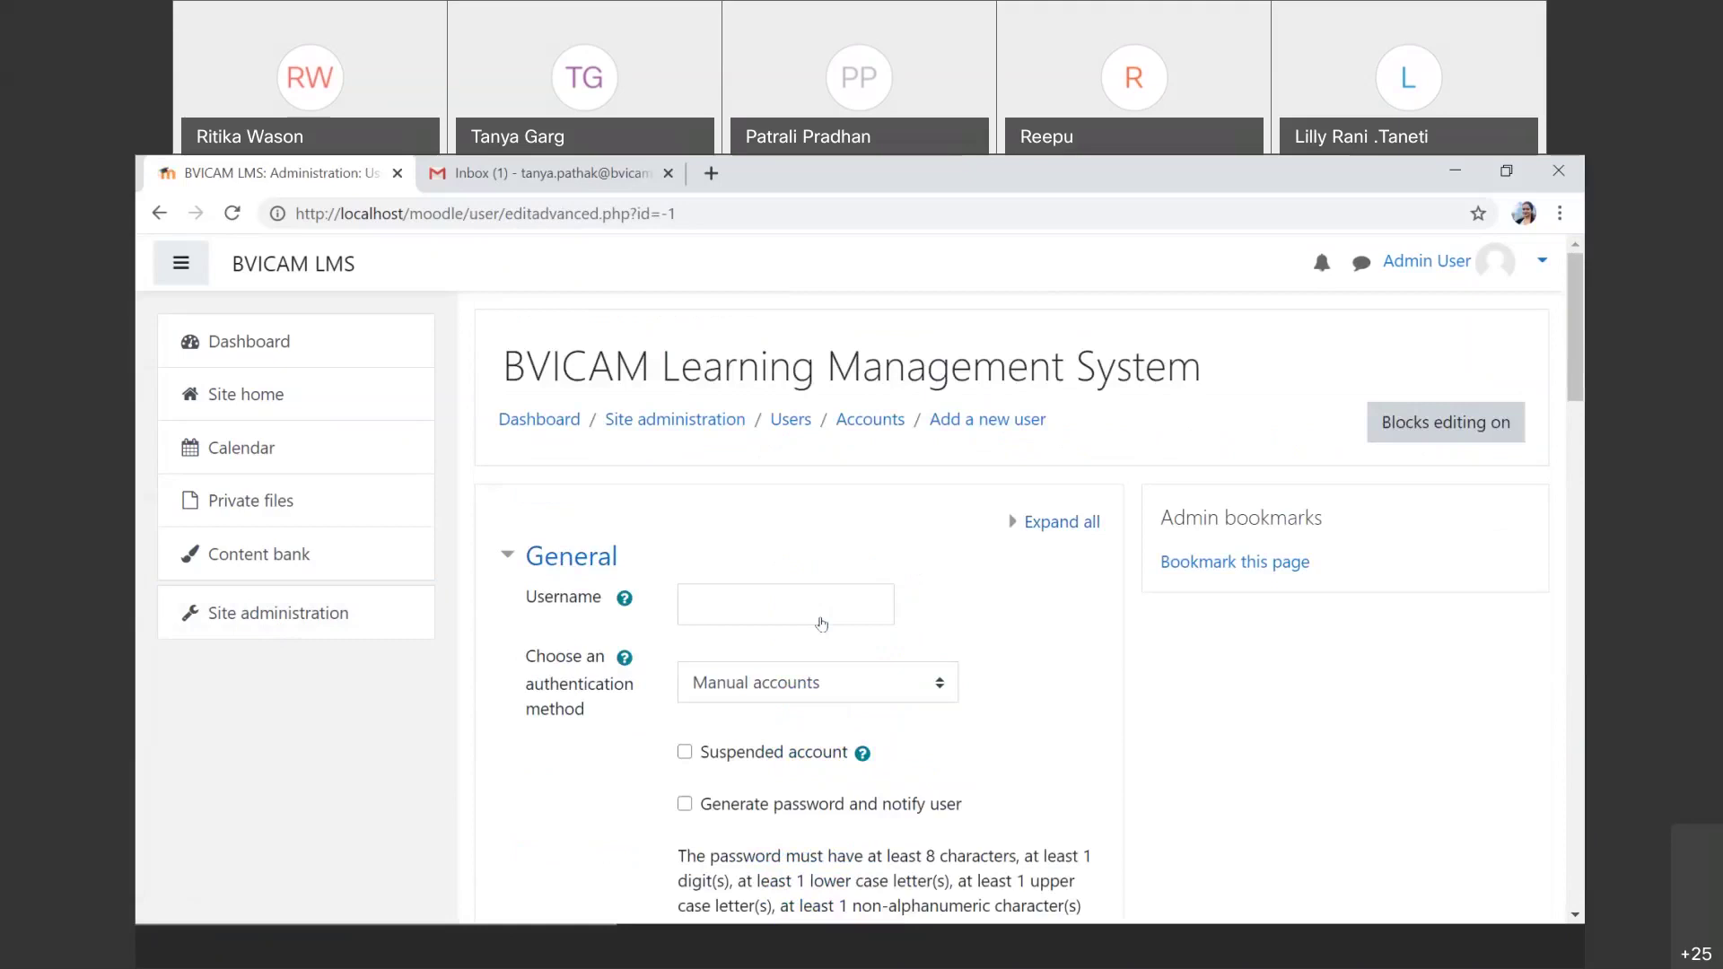
Step: Enter the new user's username, first name, surname and e-mail address
{"action": "scroll", "coordinate": [821, 624], "scroll_direction": "down", "scroll_amount": 2}
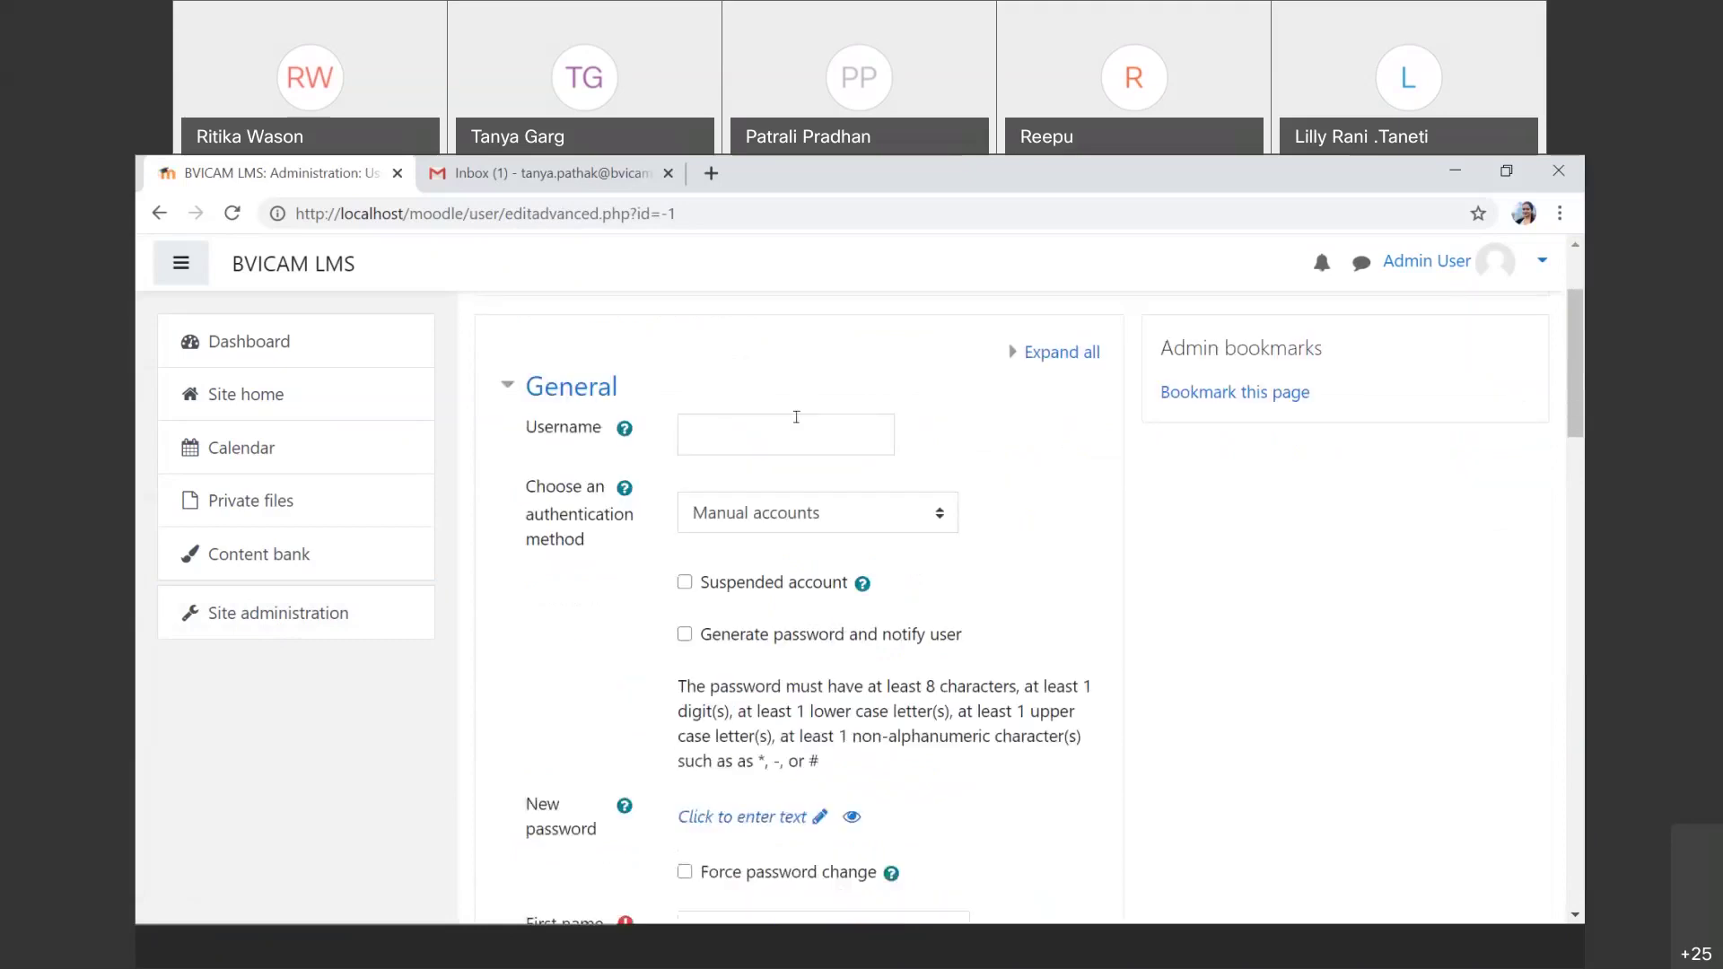
{"action": "scroll", "coordinate": [796, 416], "scroll_direction": "down", "scroll_amount": 5}
{"action": "scroll", "coordinate": [797, 424], "scroll_direction": "down", "scroll_amount": 3}
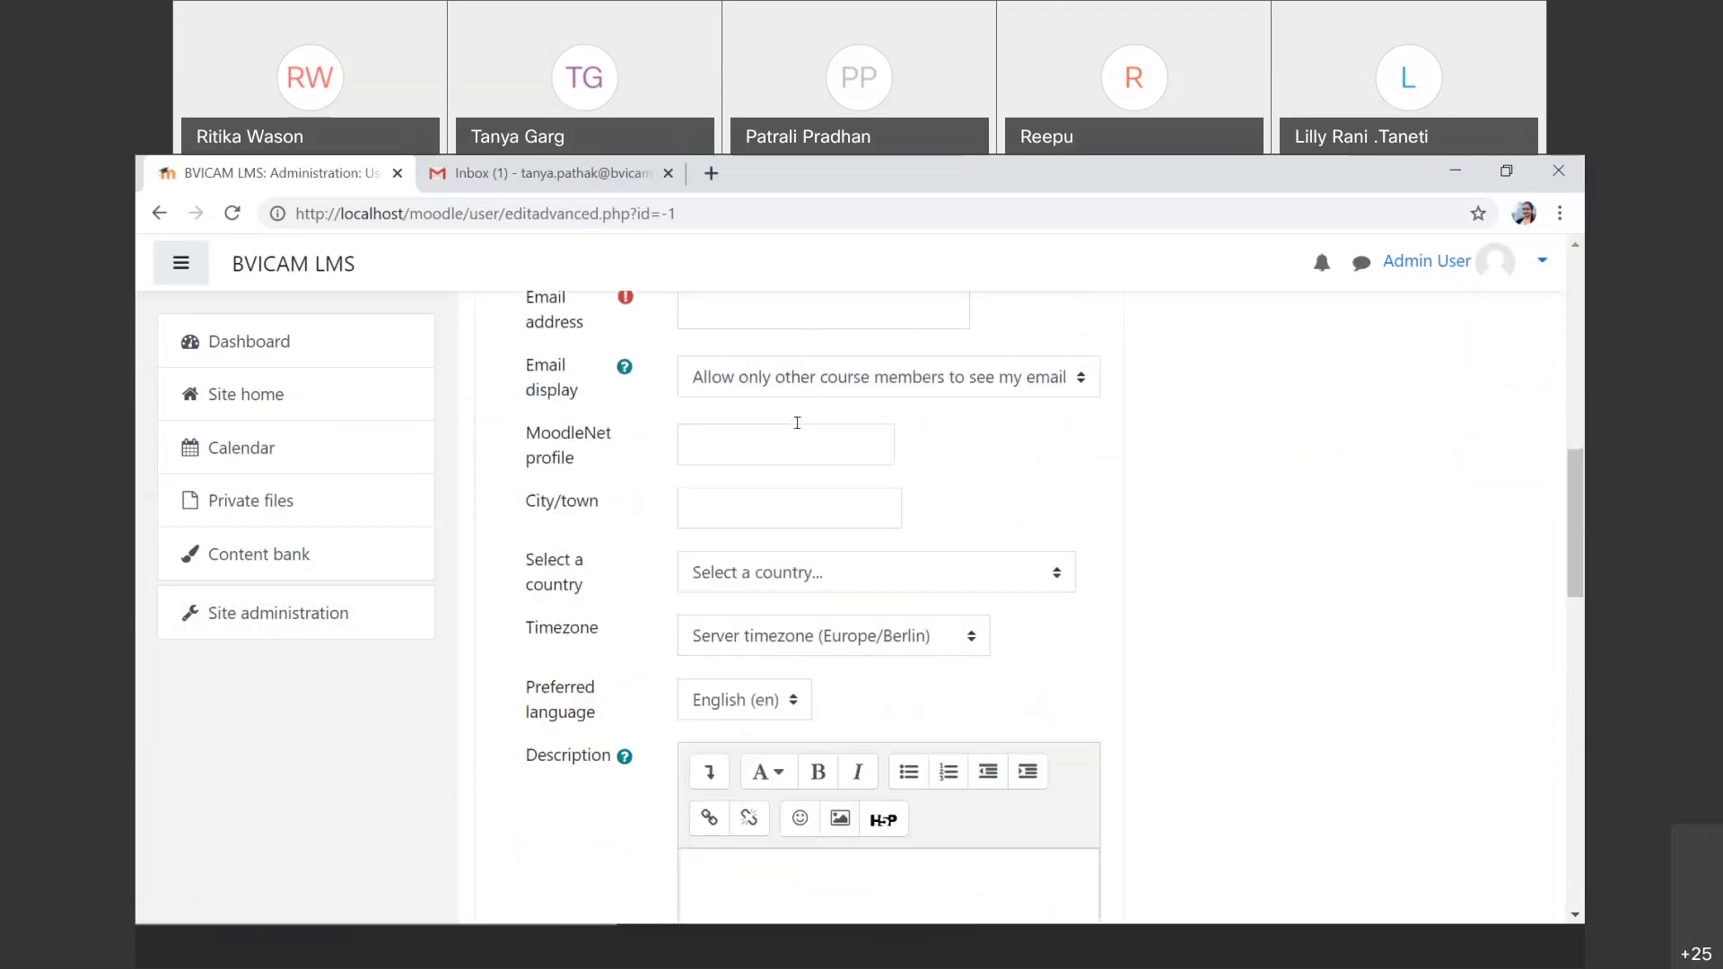
{"action": "scroll", "coordinate": [797, 423], "scroll_direction": "up", "scroll_amount": 10}
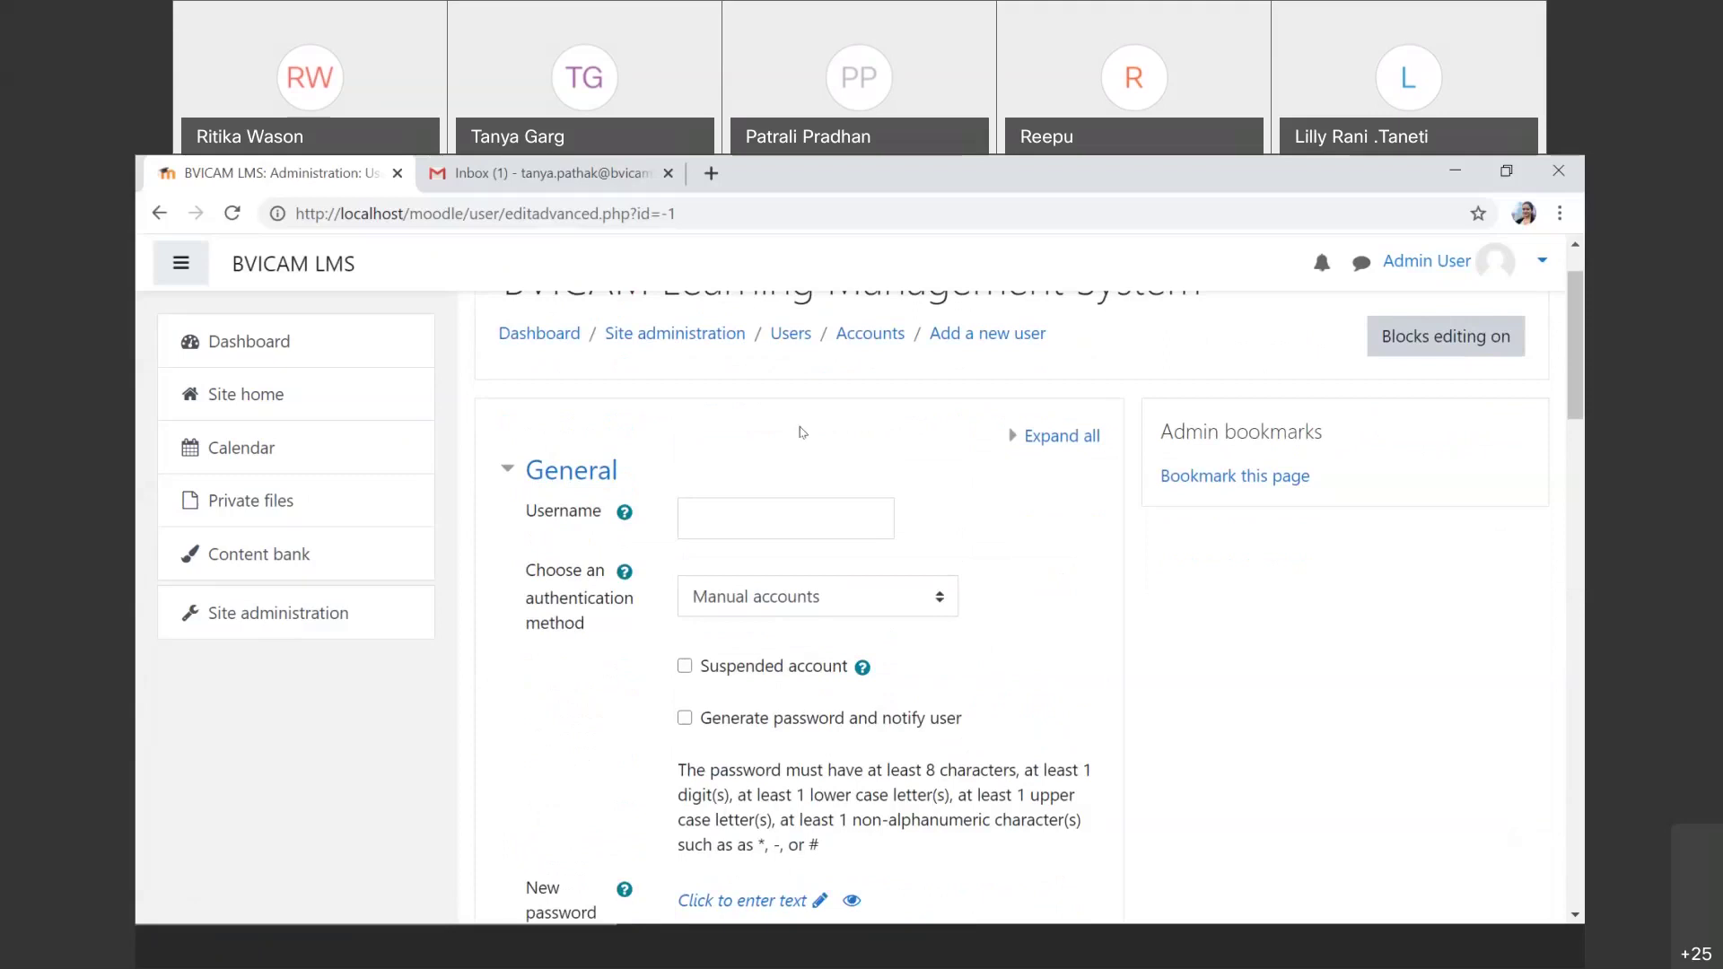
{"action": "left_click", "coordinate": [753, 513]}
{"action": "type", "text": "pratee"}
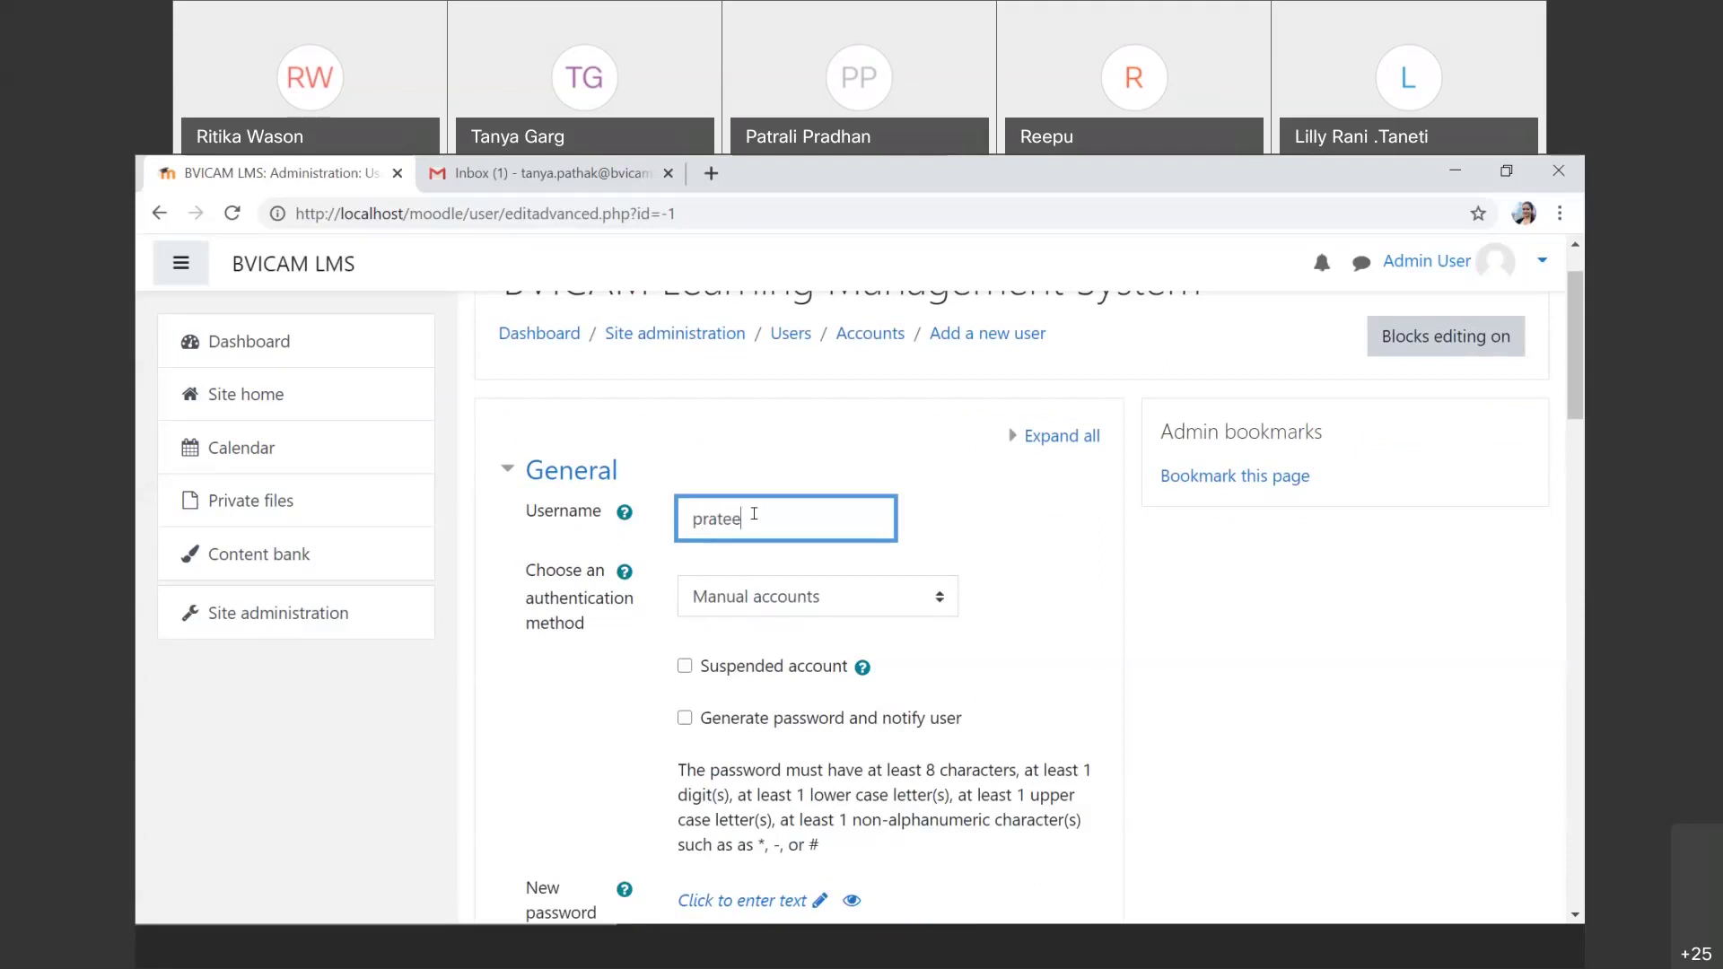
{"action": "type", "text": "k32"}
{"action": "scroll", "coordinate": [754, 514], "scroll_direction": "down", "scroll_amount": 3}
{"action": "scroll", "coordinate": [754, 513], "scroll_direction": "down", "scroll_amount": 1}
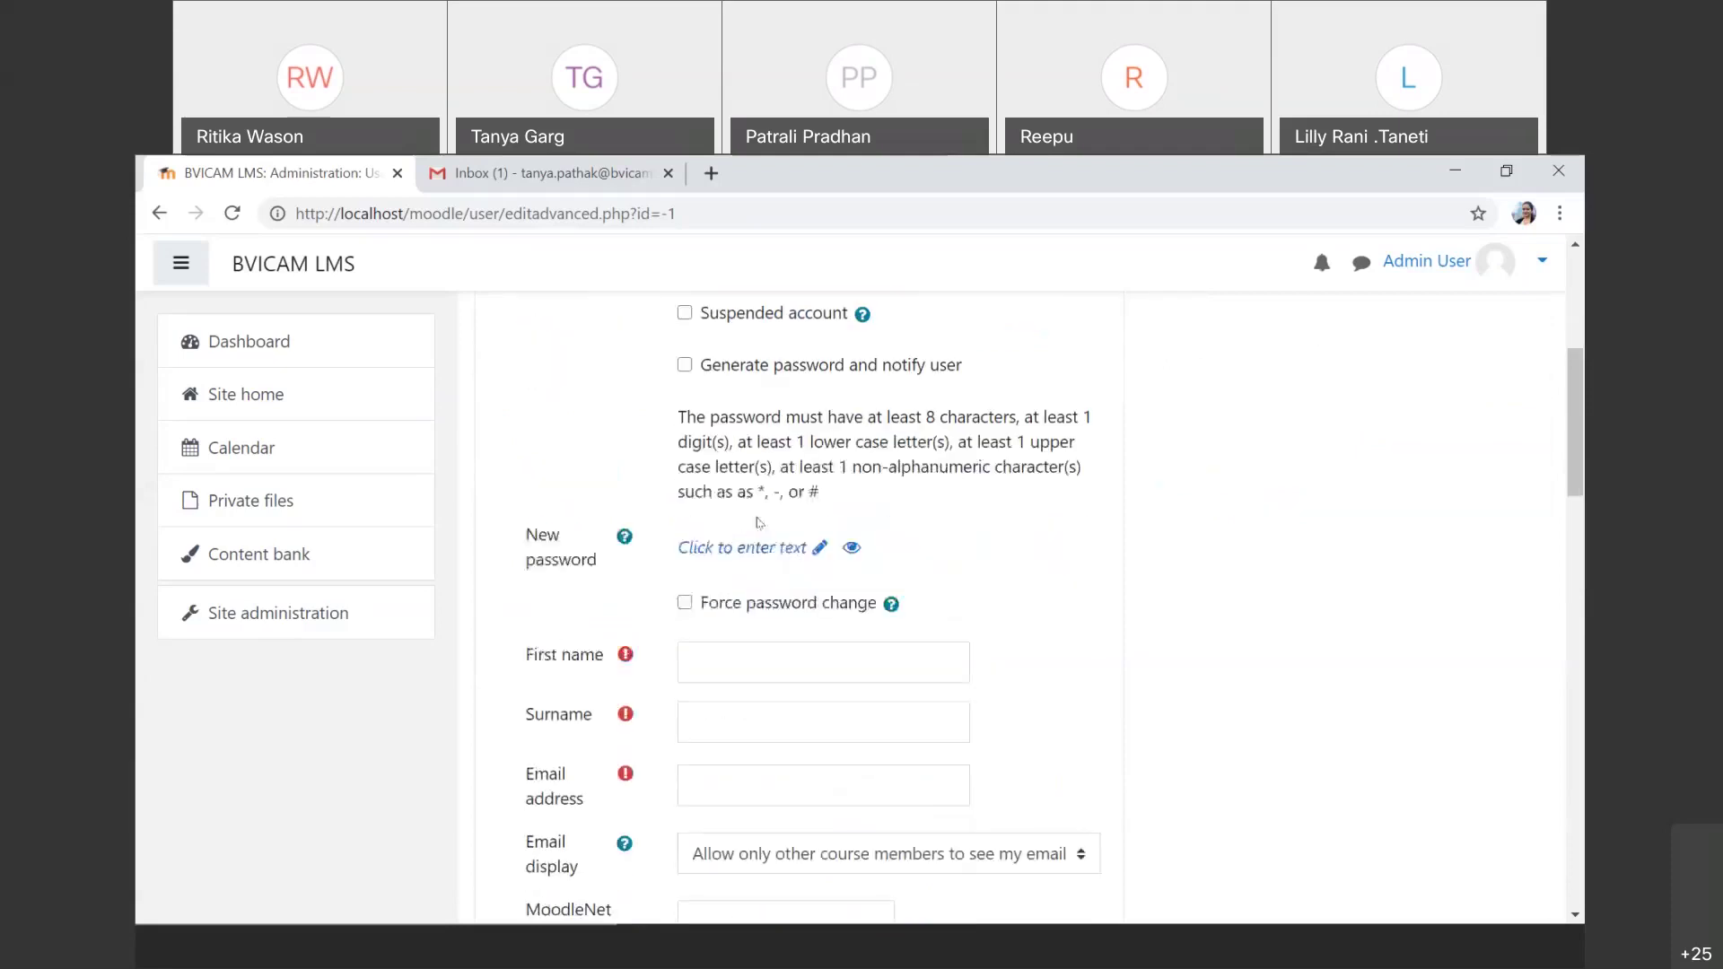
{"action": "left_click", "coordinate": [760, 667]}
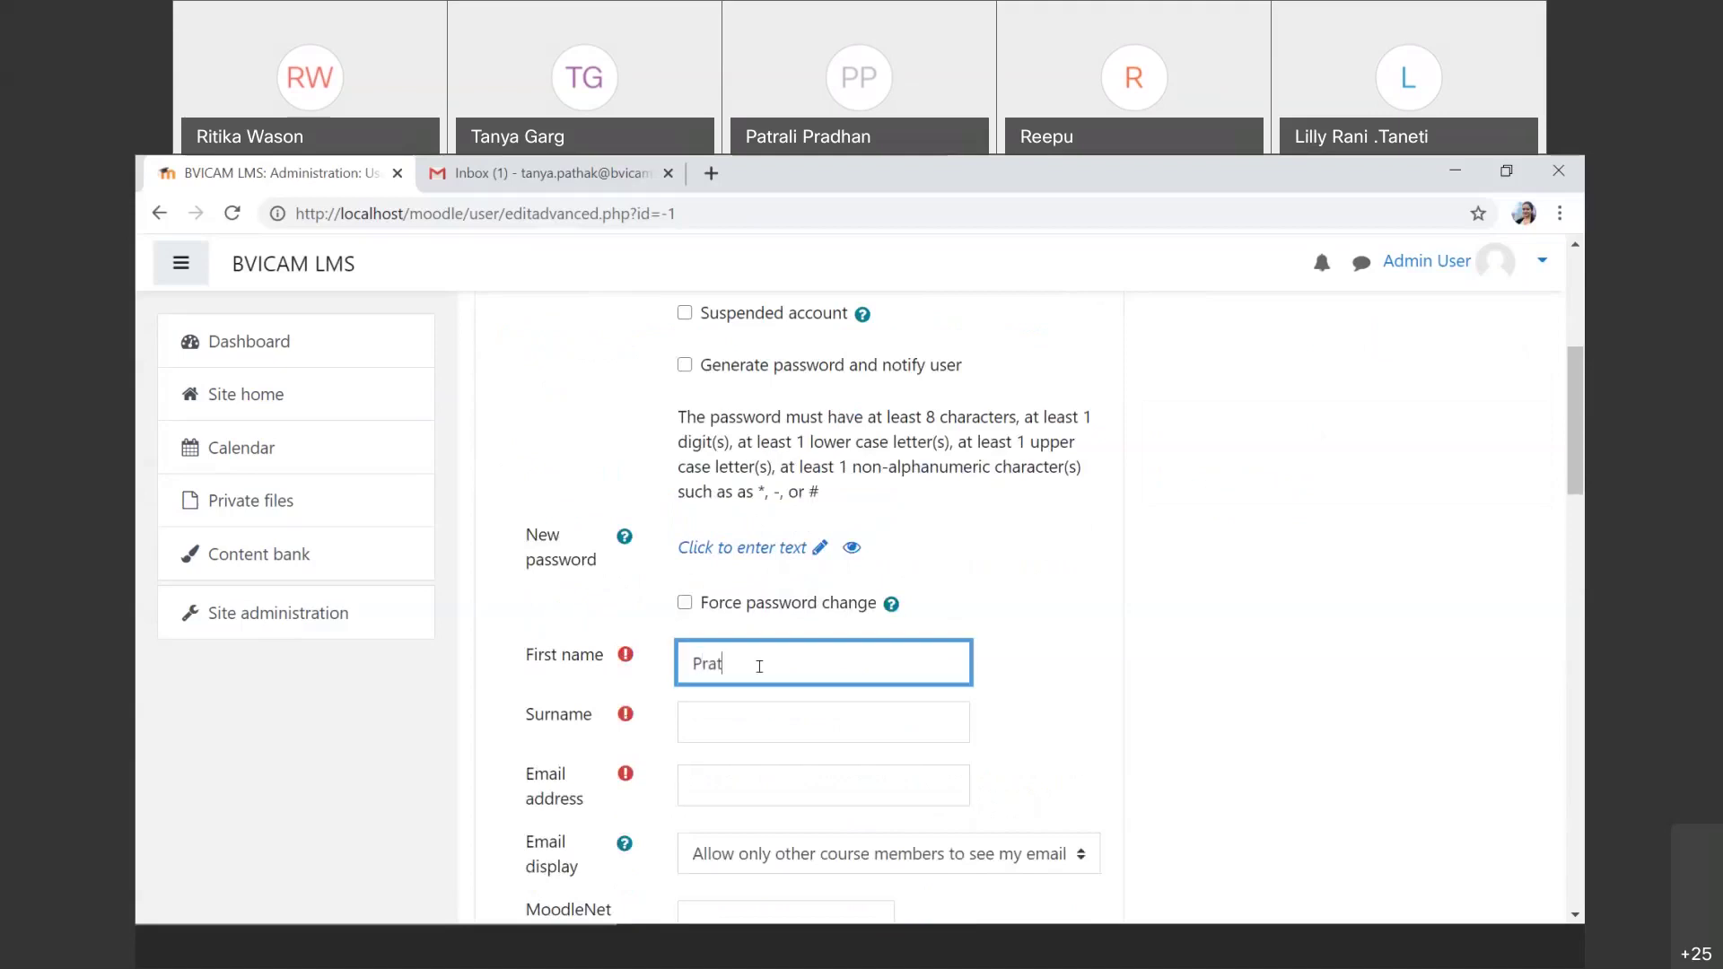
{"action": "key", "text": "Tab"}
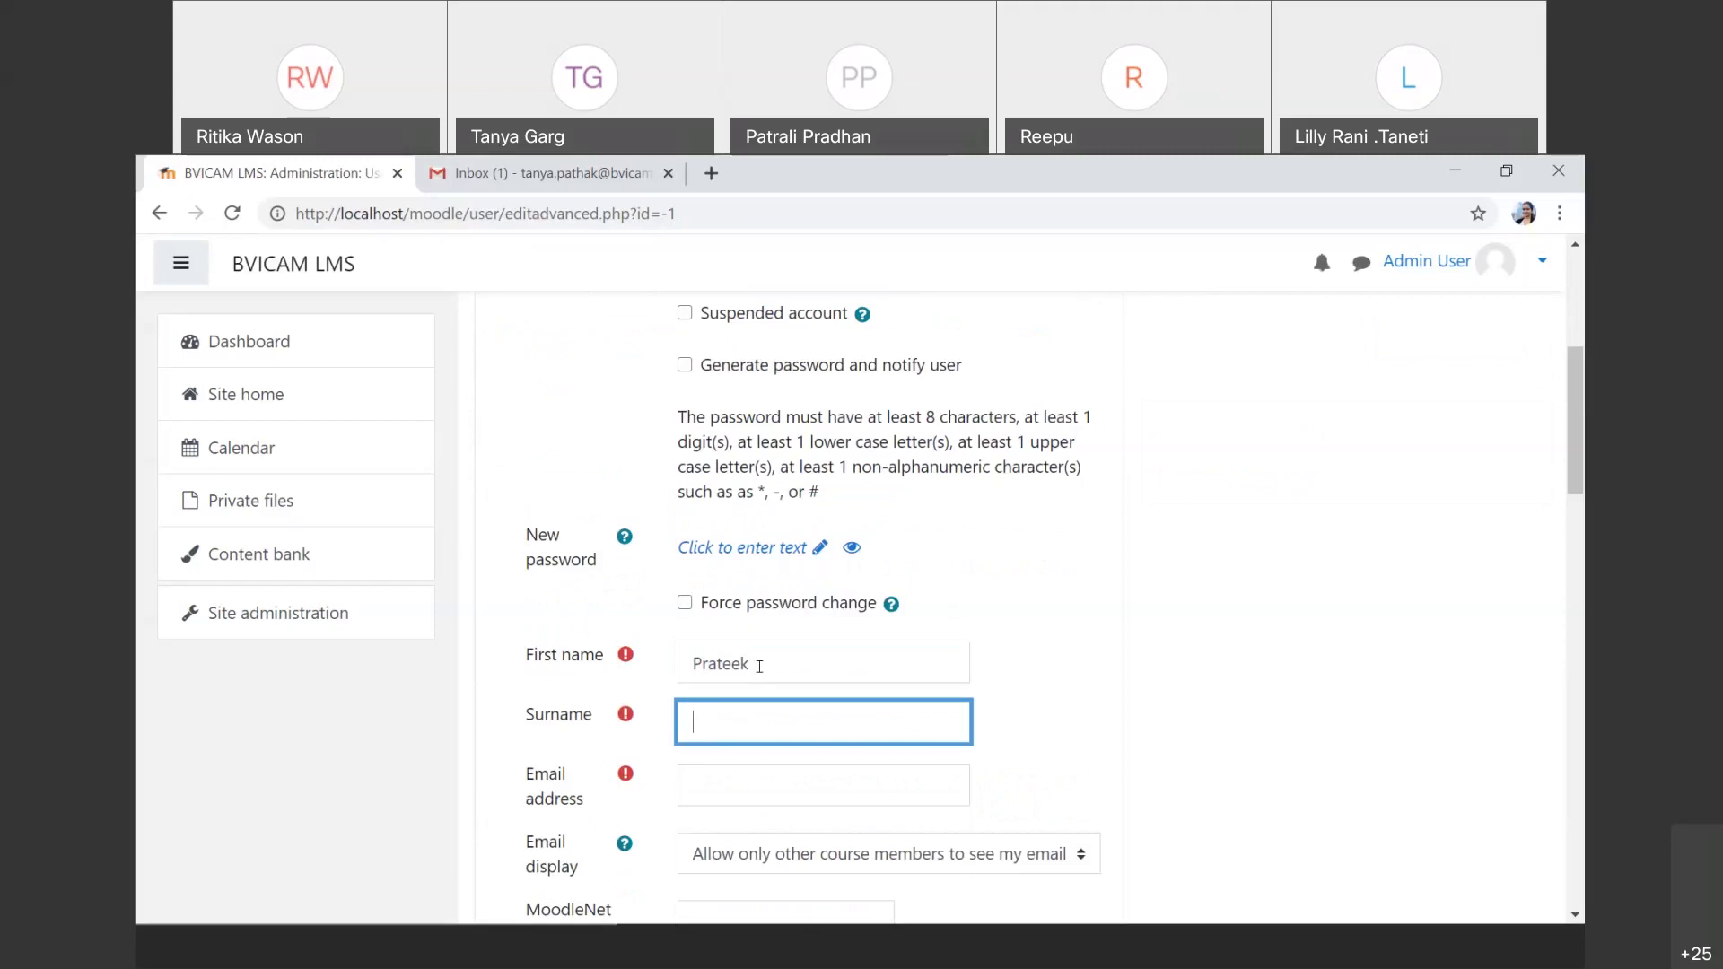
{"action": "scroll", "coordinate": [759, 666], "scroll_direction": "down", "scroll_amount": 2}
{"action": "left_click", "coordinate": [759, 666]}
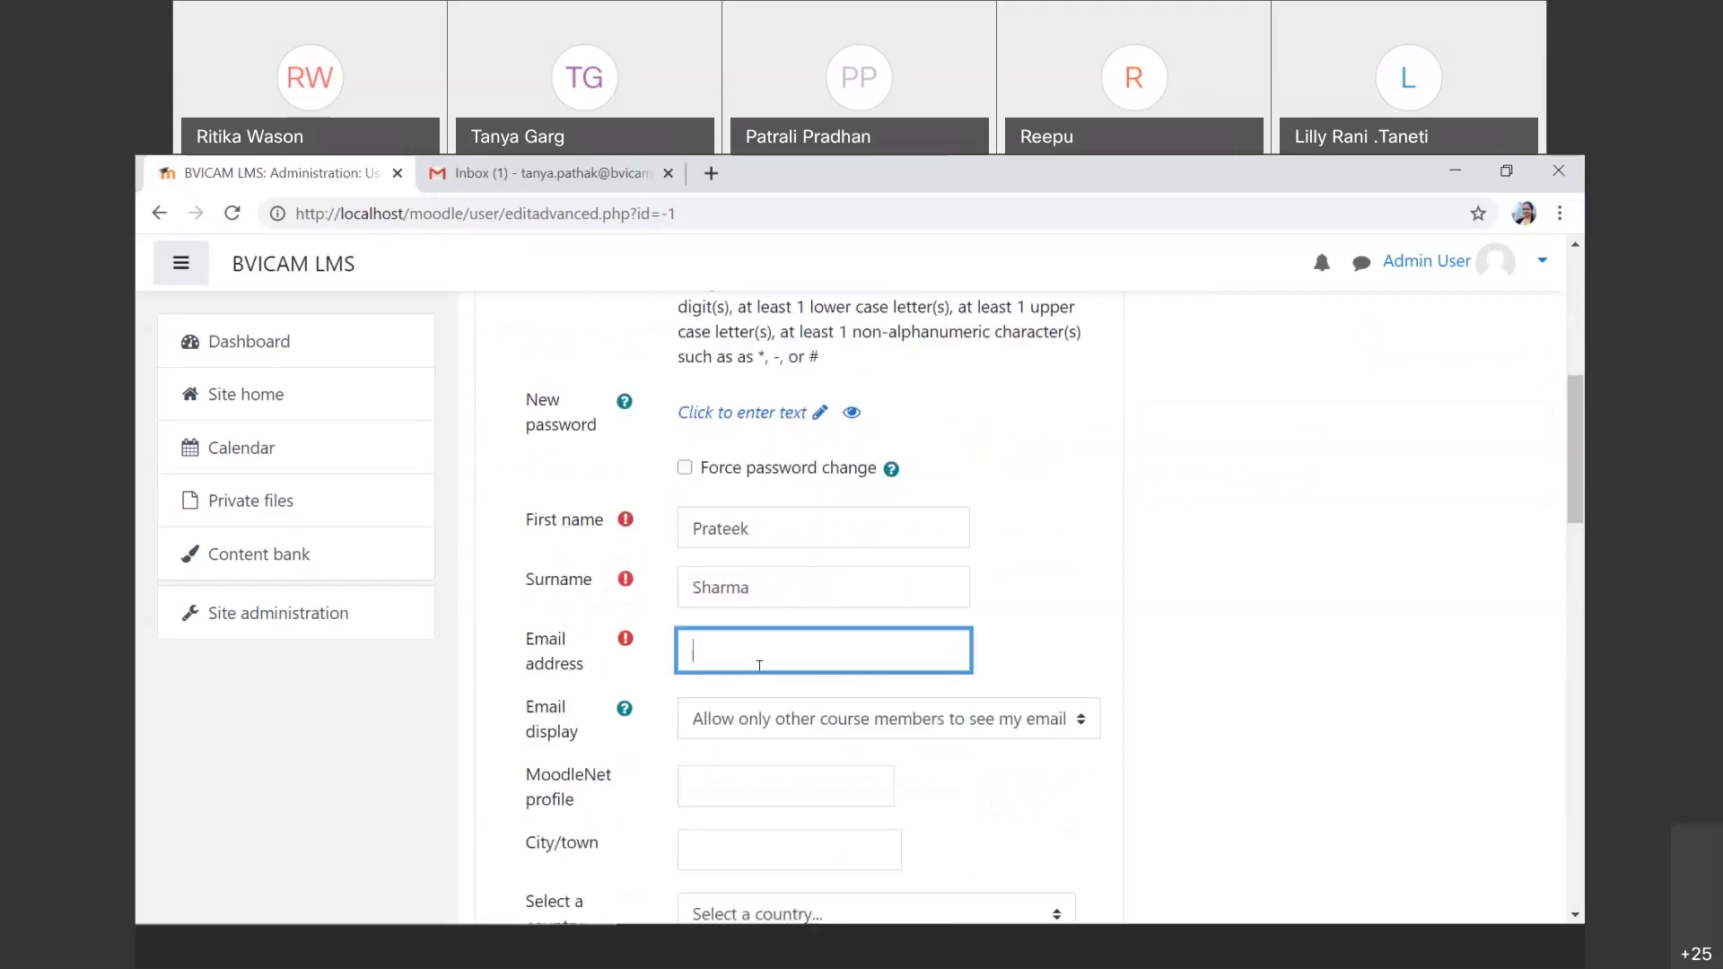
Step: Set the user's country to India and timezone to Asia/Kolkata
{"action": "scroll", "coordinate": [759, 666], "scroll_direction": "down", "scroll_amount": 1}
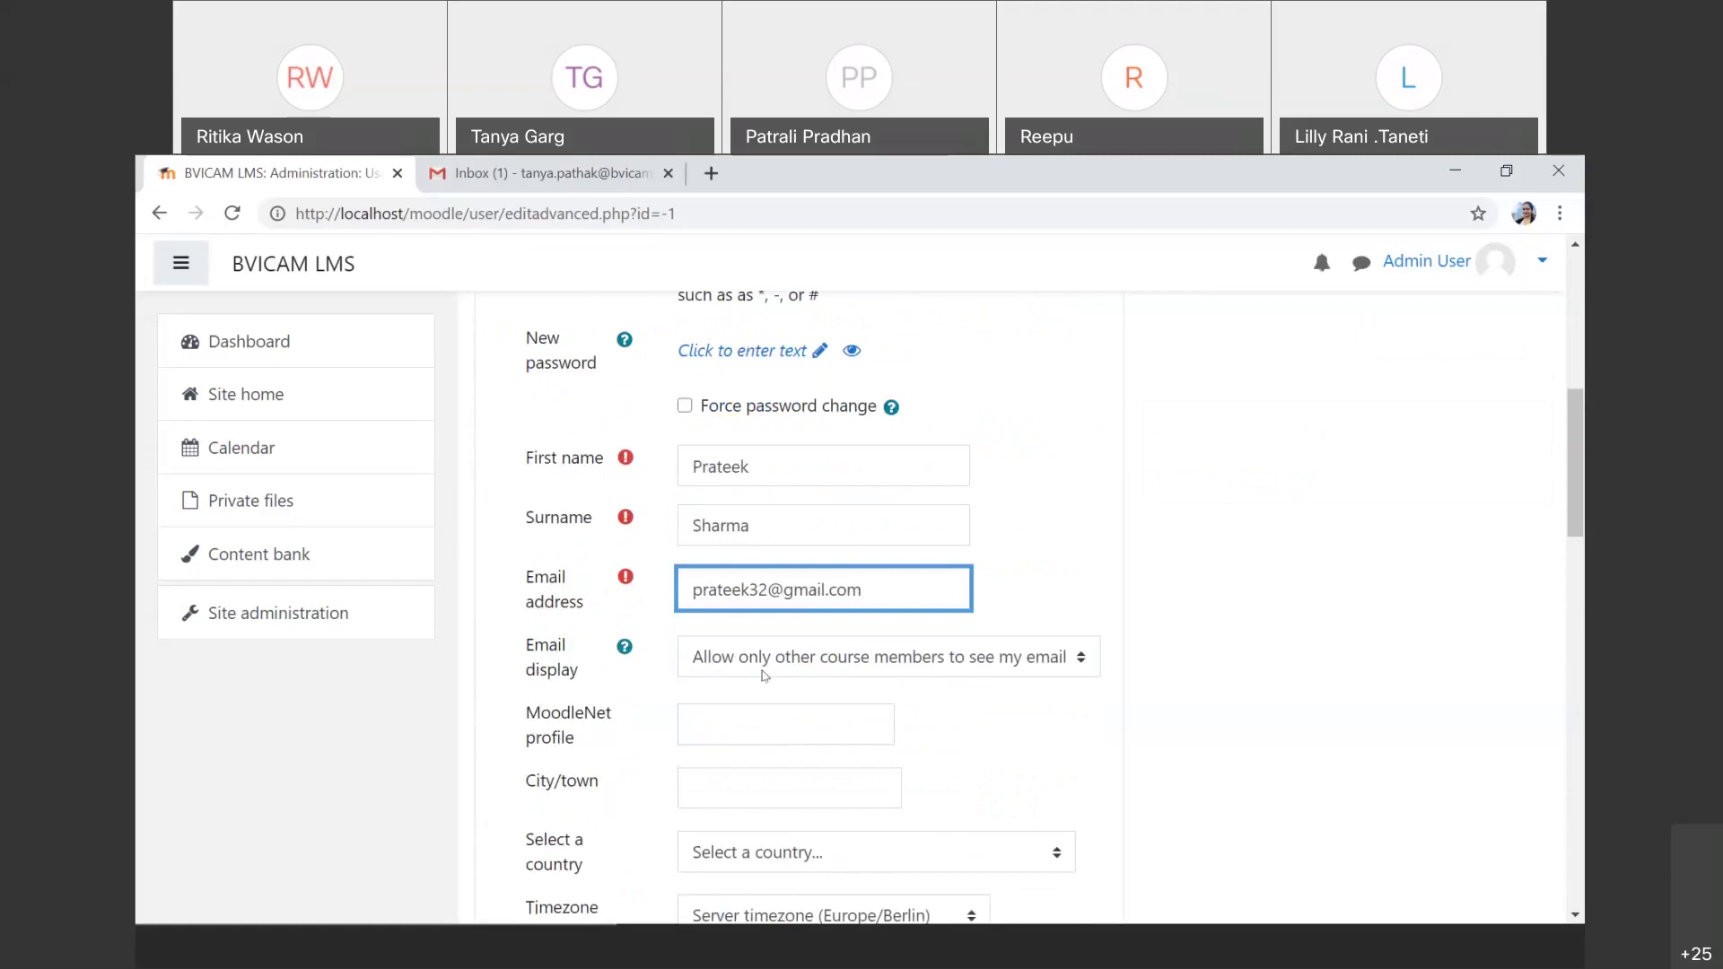
{"action": "scroll", "coordinate": [764, 675], "scroll_direction": "down", "scroll_amount": 2}
{"action": "scroll", "coordinate": [761, 571], "scroll_direction": "down", "scroll_amount": 3}
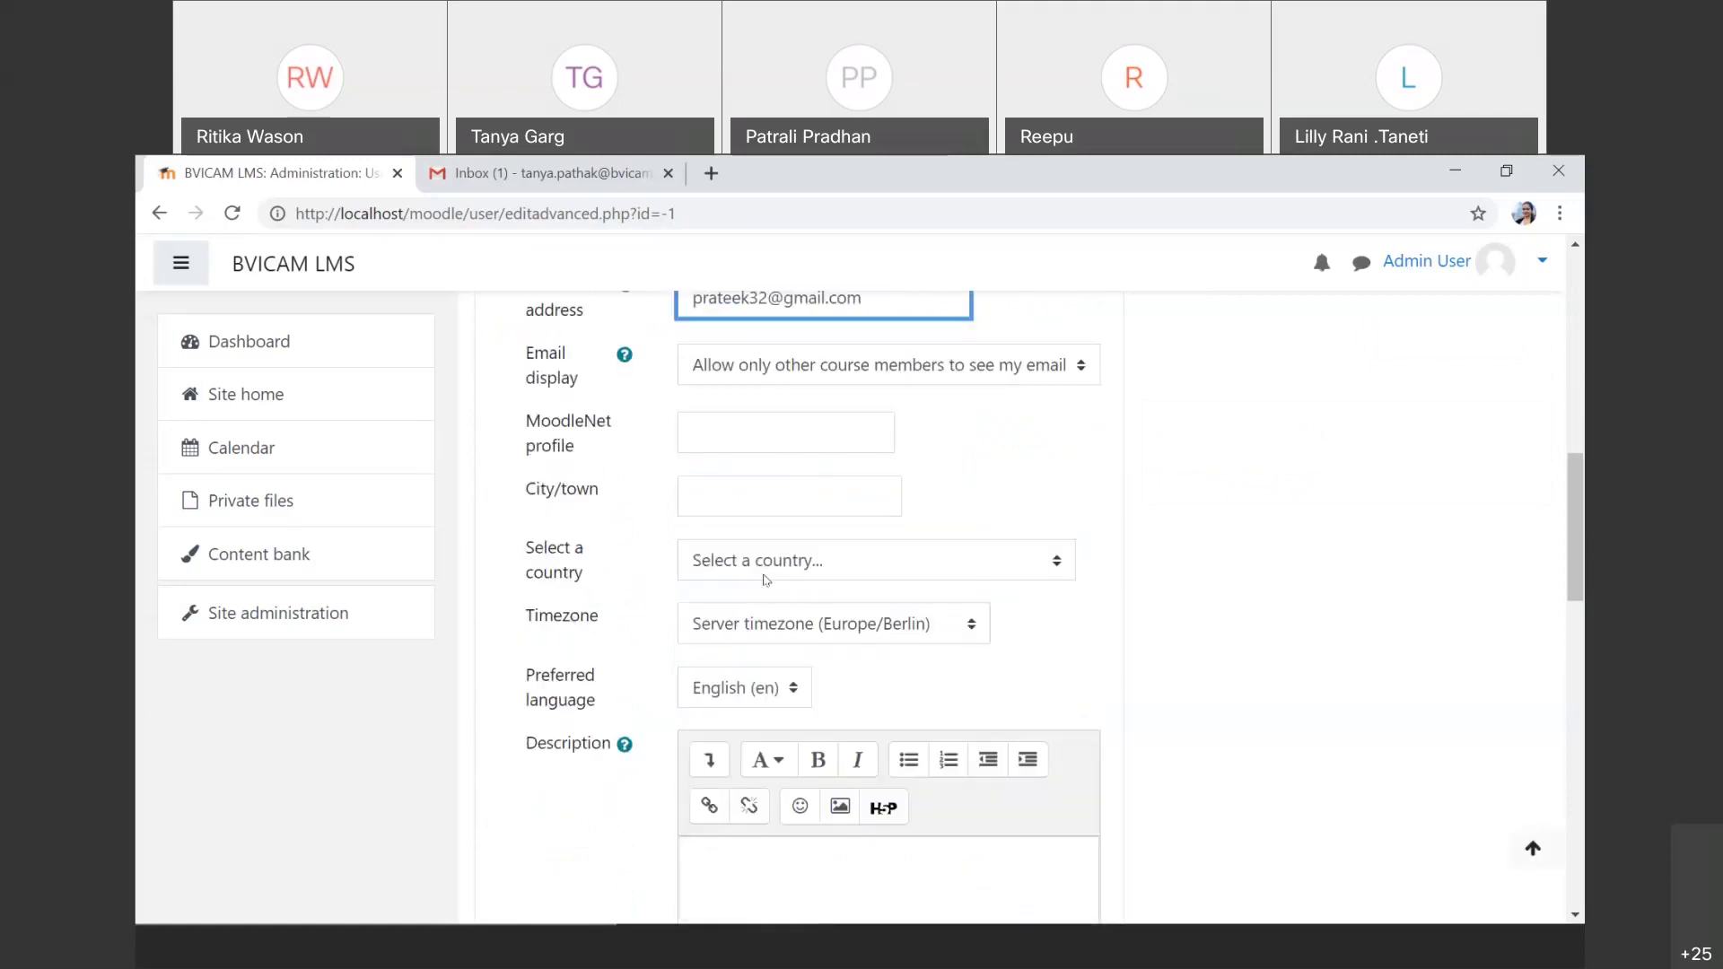
{"action": "left_click", "coordinate": [813, 560]}
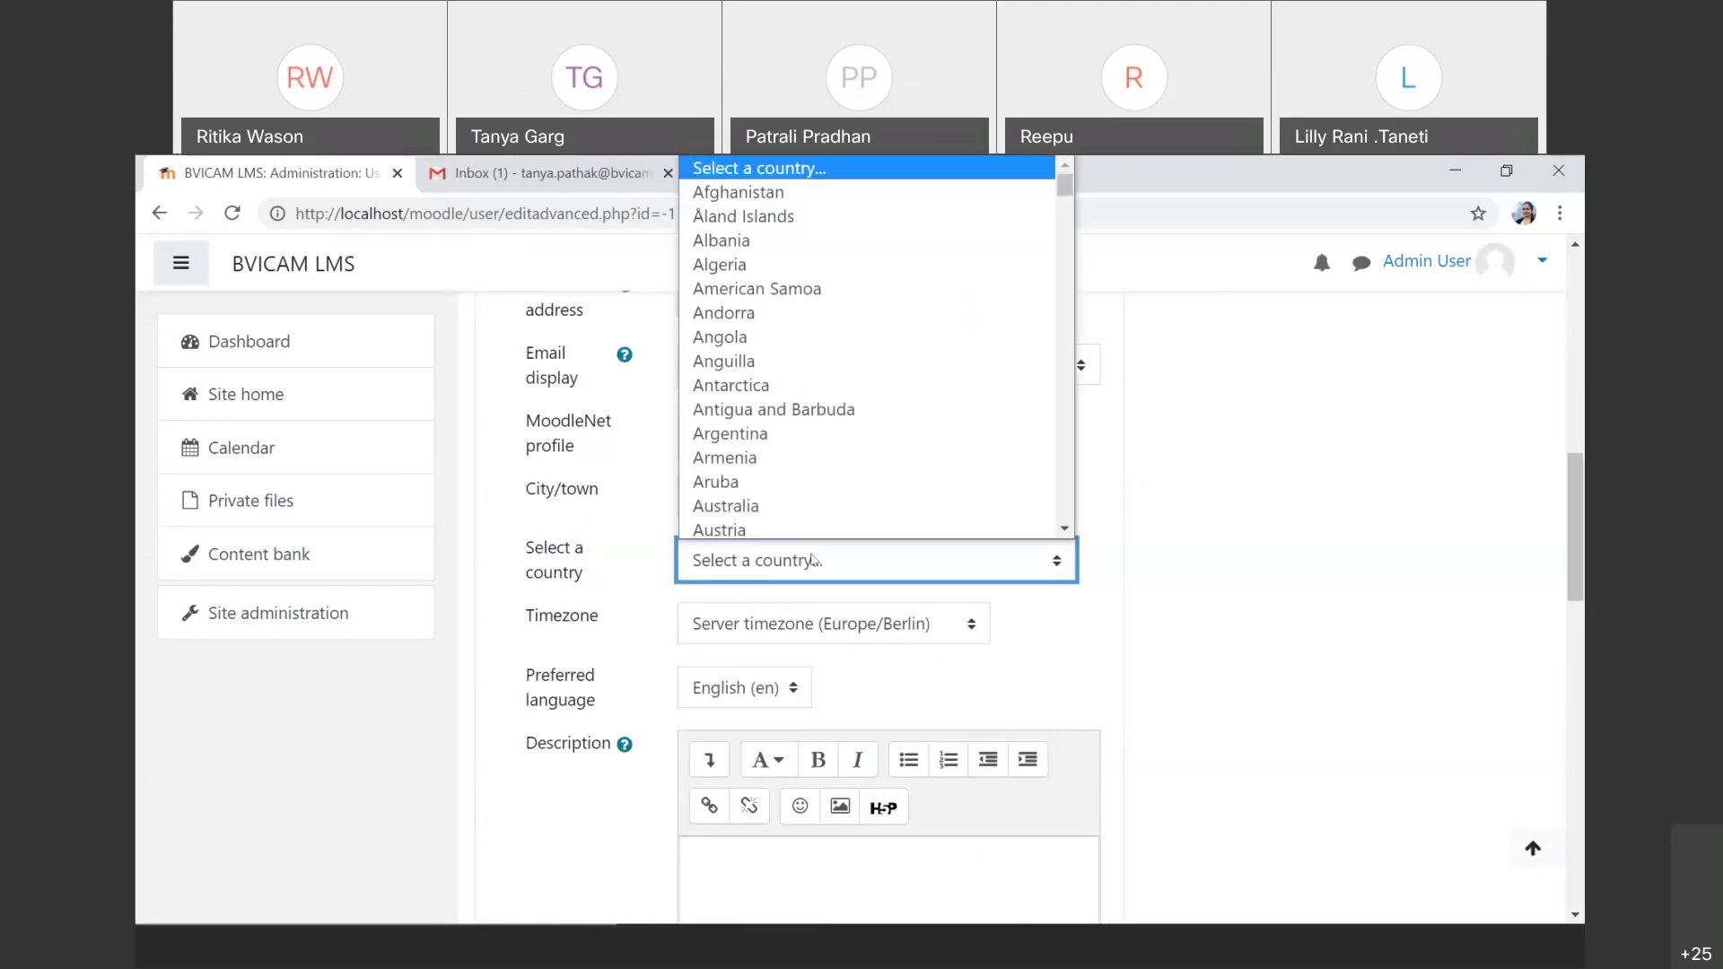
{"action": "type", "text": "india"}
{"action": "key", "text": "Return"}
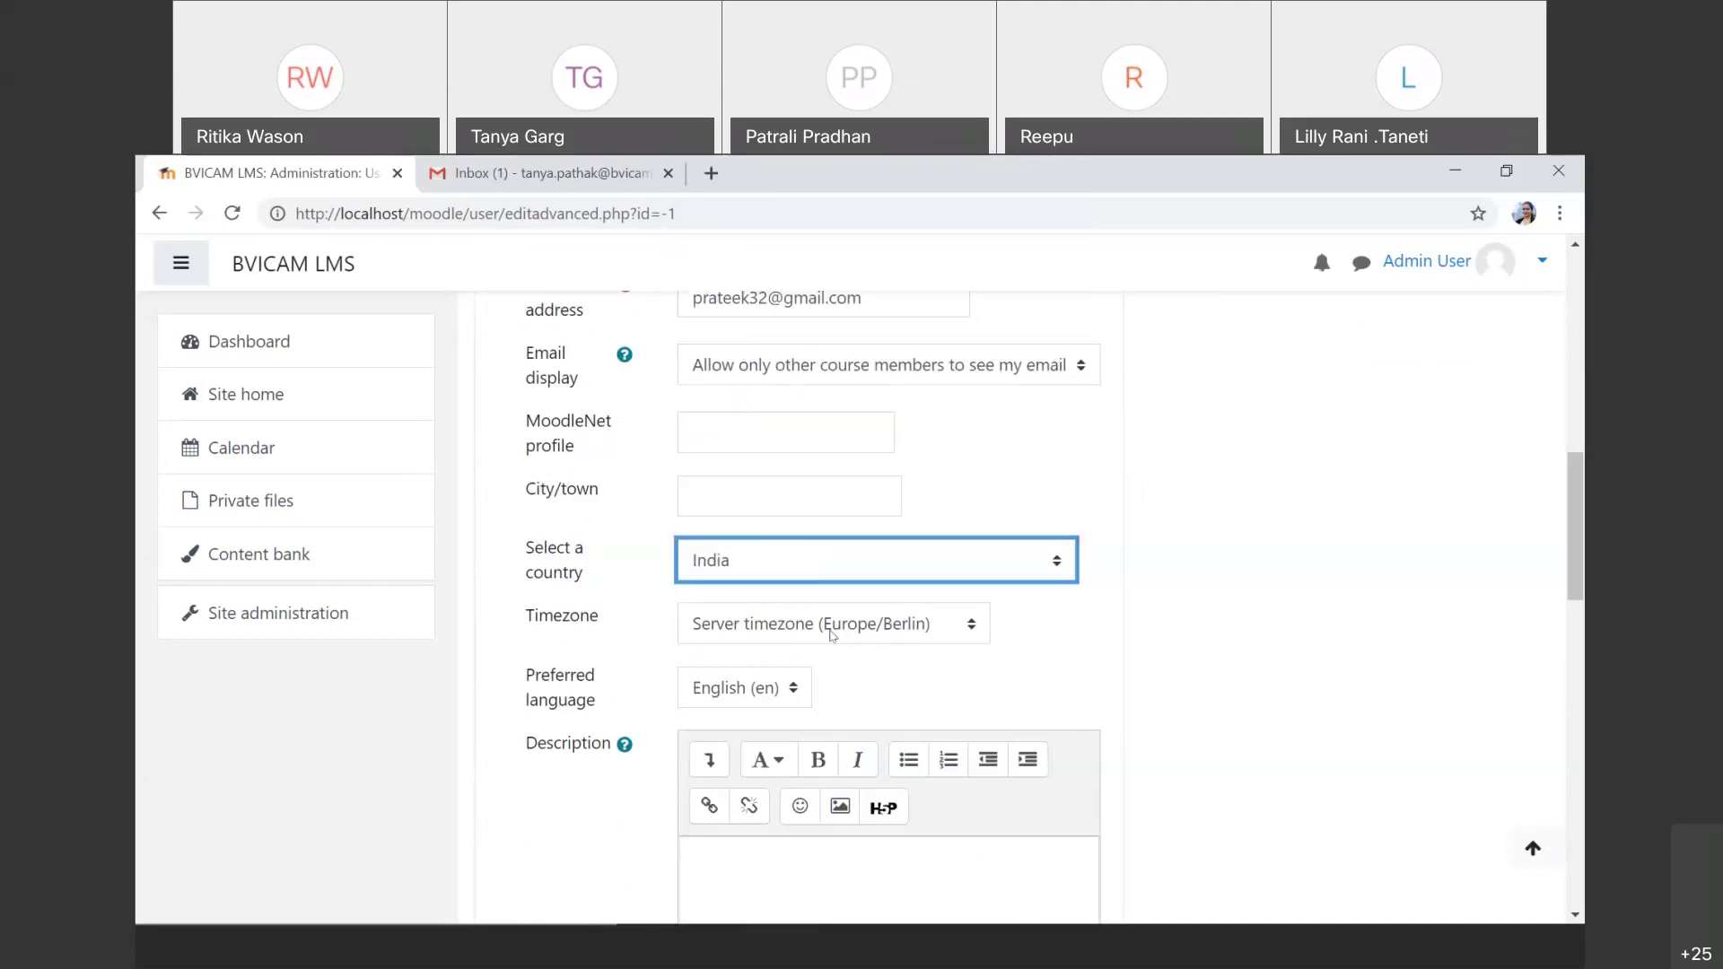
{"action": "left_click", "coordinate": [832, 626]}
{"action": "type", "text": "asia/k"}
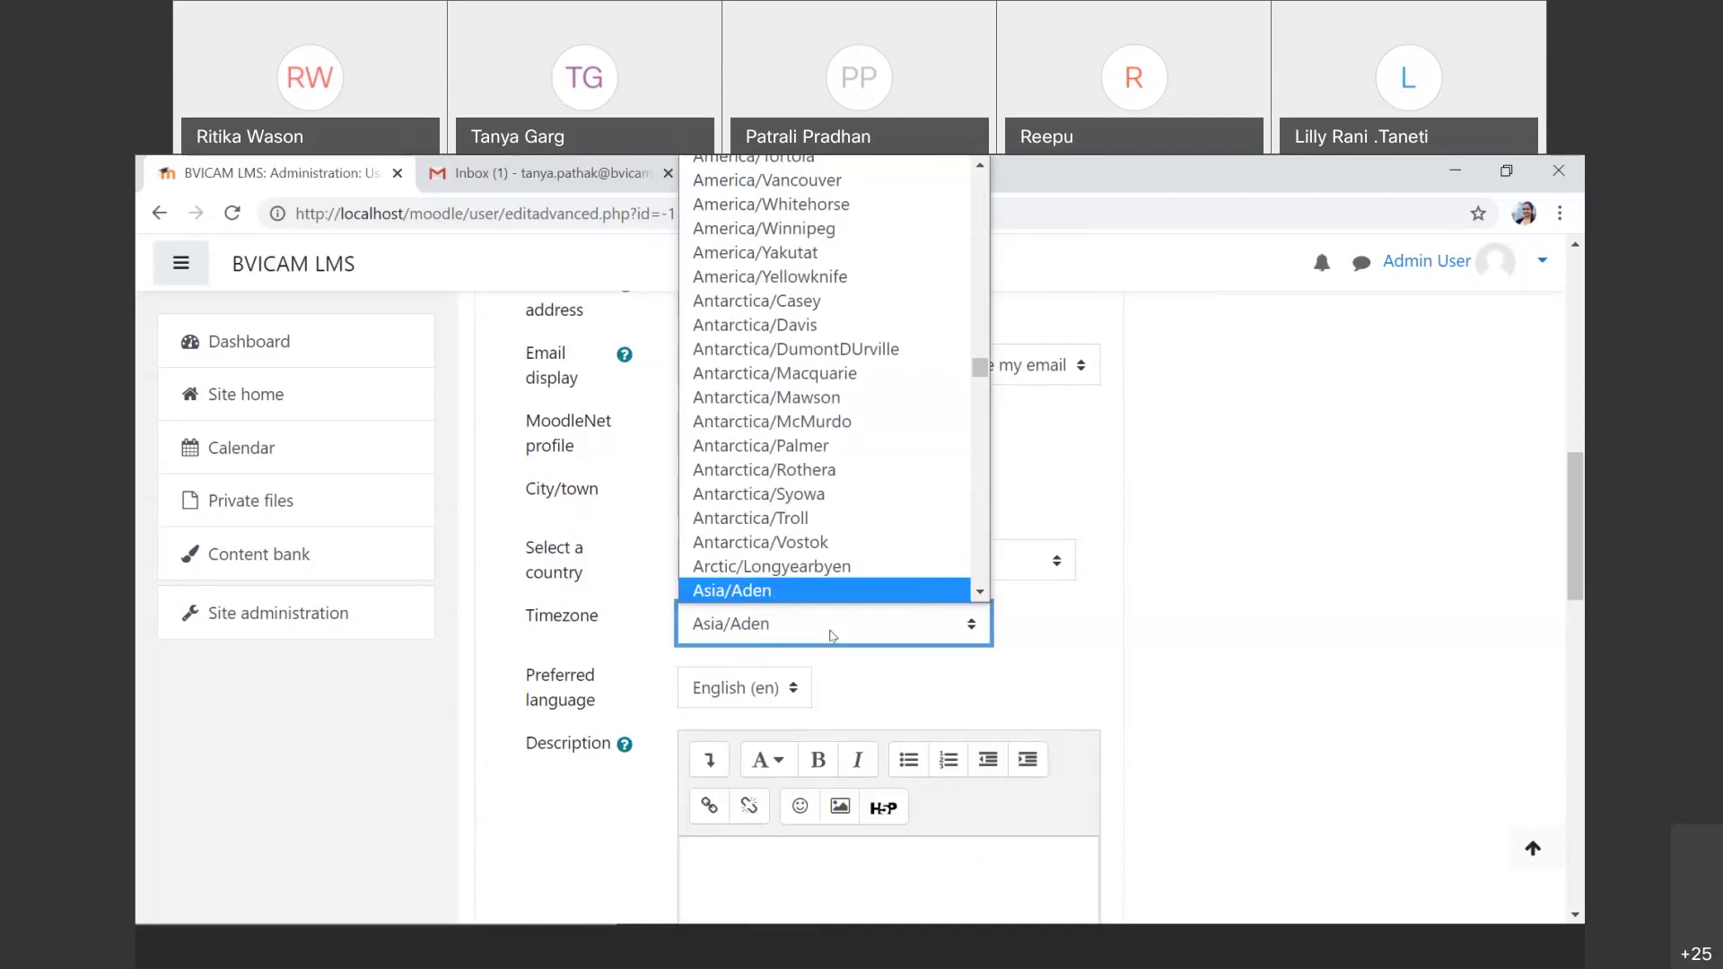
{"action": "type", "text": "o"}
{"action": "key", "text": "Return"}
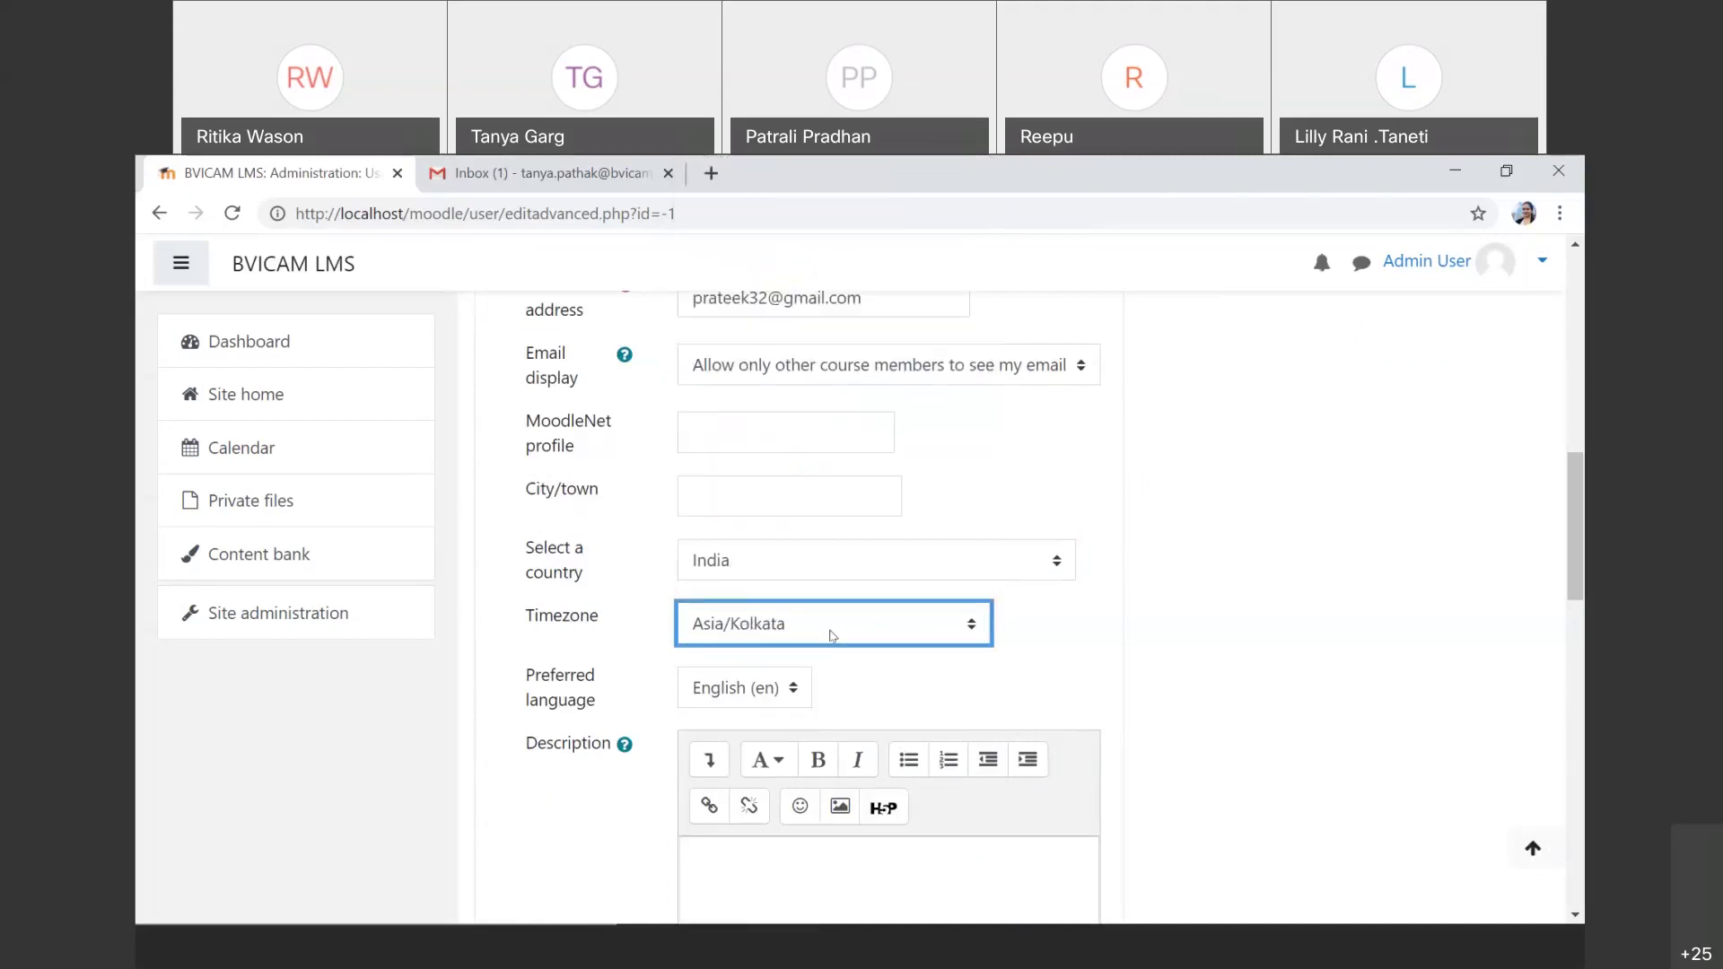
{"action": "scroll", "coordinate": [832, 636], "scroll_direction": "down", "scroll_amount": 1}
{"action": "scroll", "coordinate": [834, 777], "scroll_direction": "down", "scroll_amount": 10}
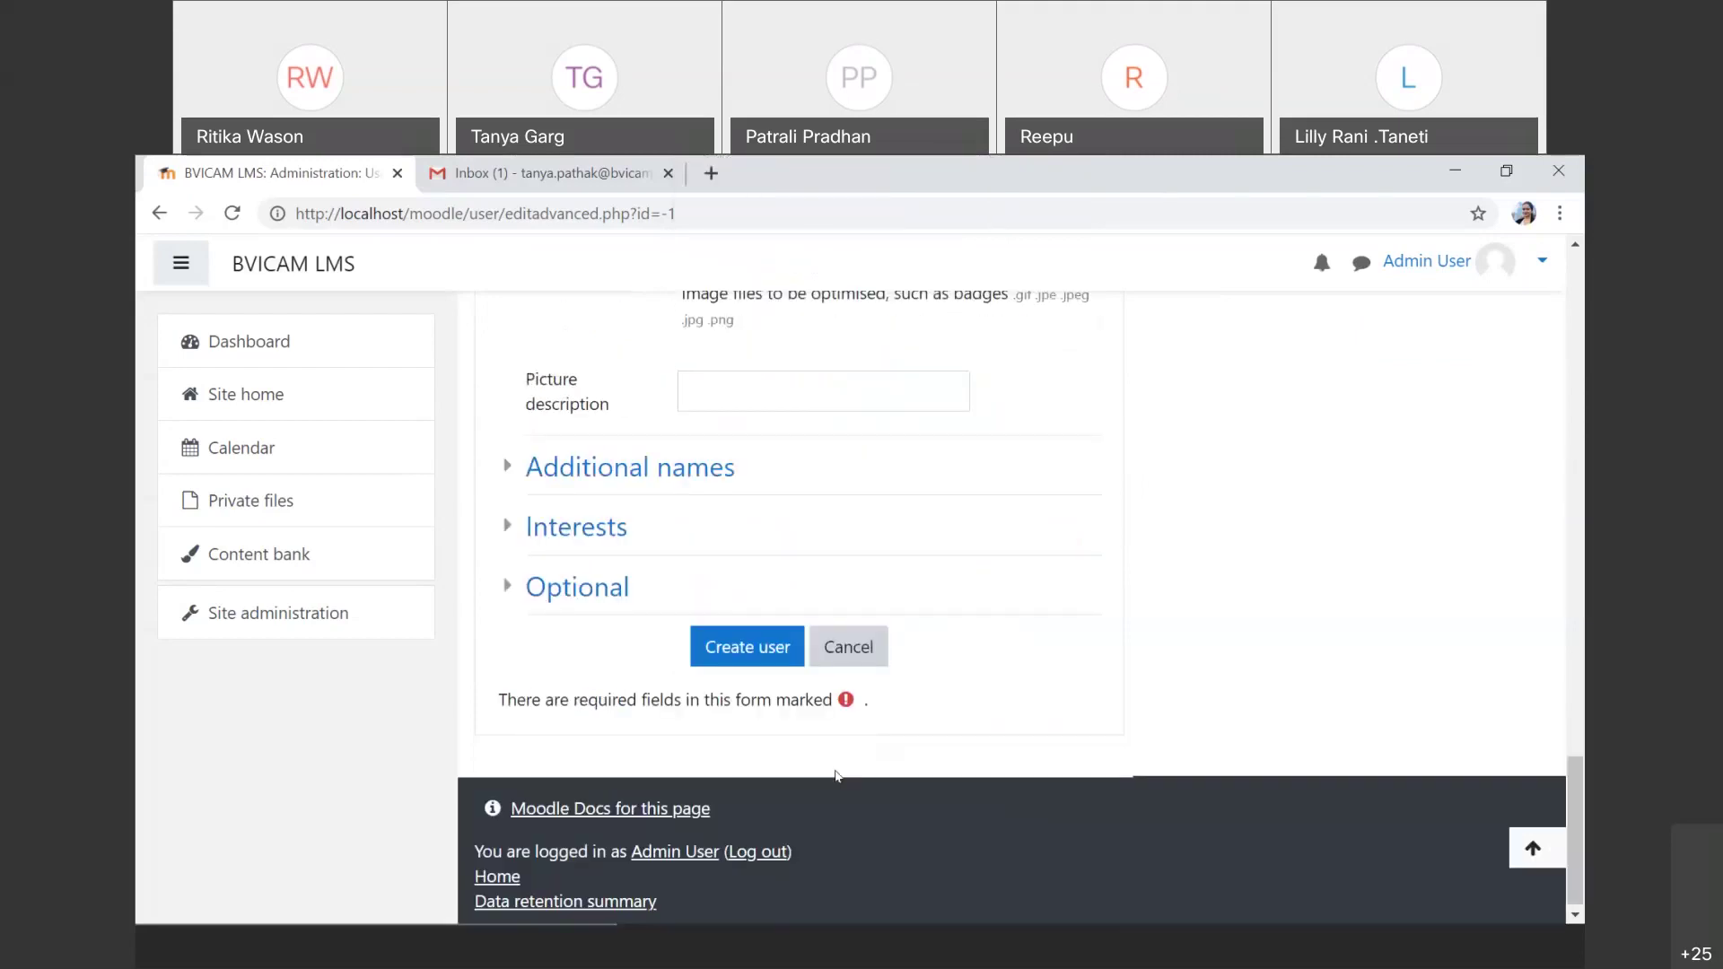
Step: Attempt to create the user, which reports that a new password is required
{"action": "left_click", "coordinate": [752, 645]}
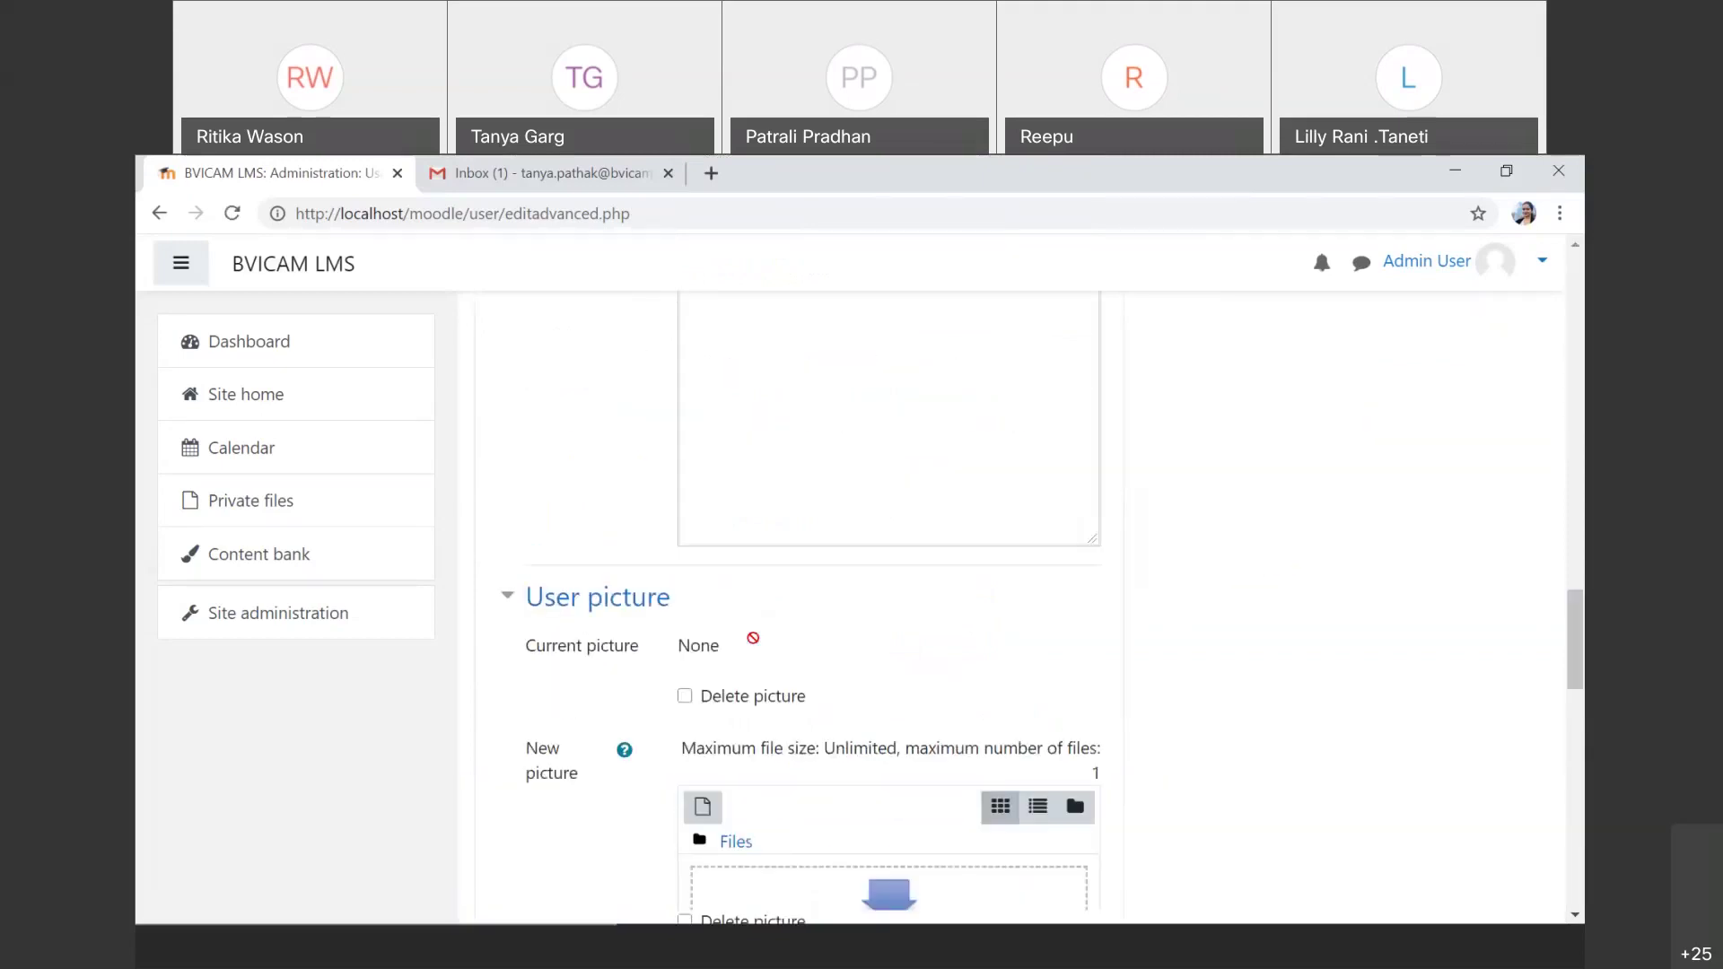
{"action": "scroll", "coordinate": [753, 638], "scroll_direction": "down", "scroll_amount": 5}
{"action": "scroll", "coordinate": [753, 638], "scroll_direction": "up", "scroll_amount": 5}
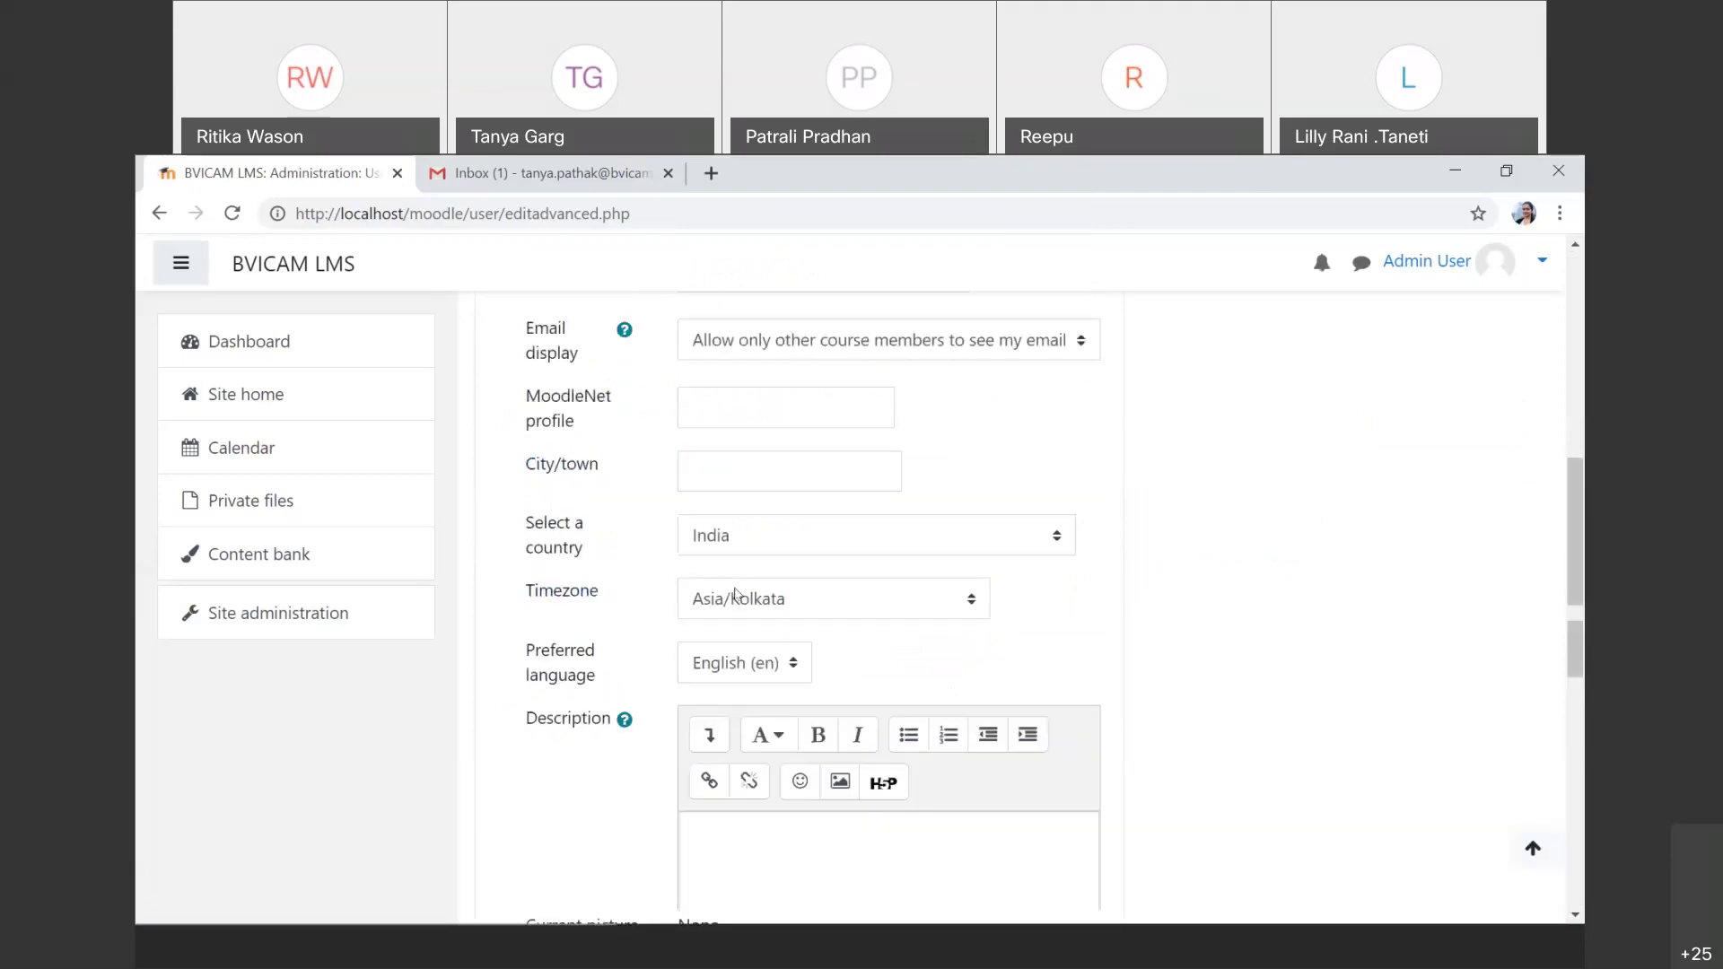
{"action": "scroll", "coordinate": [735, 592], "scroll_direction": "up", "scroll_amount": 6}
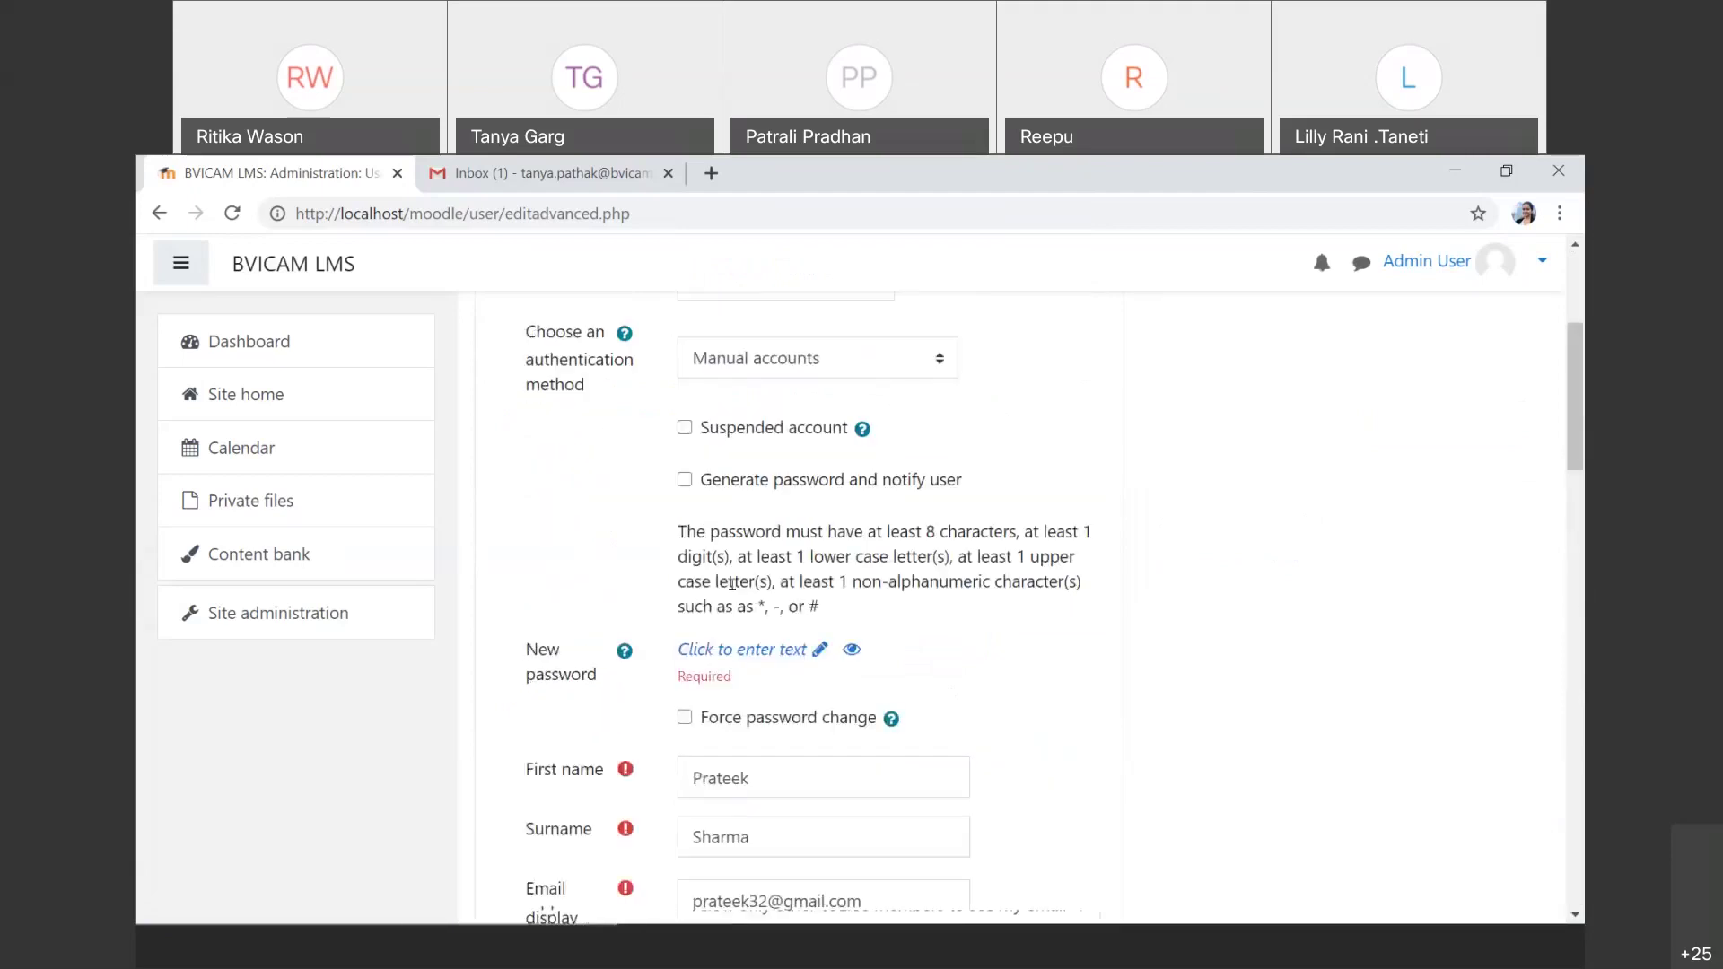
Step: Enter a password for the account and submit the form to create the user
{"action": "left_click", "coordinate": [723, 662]}
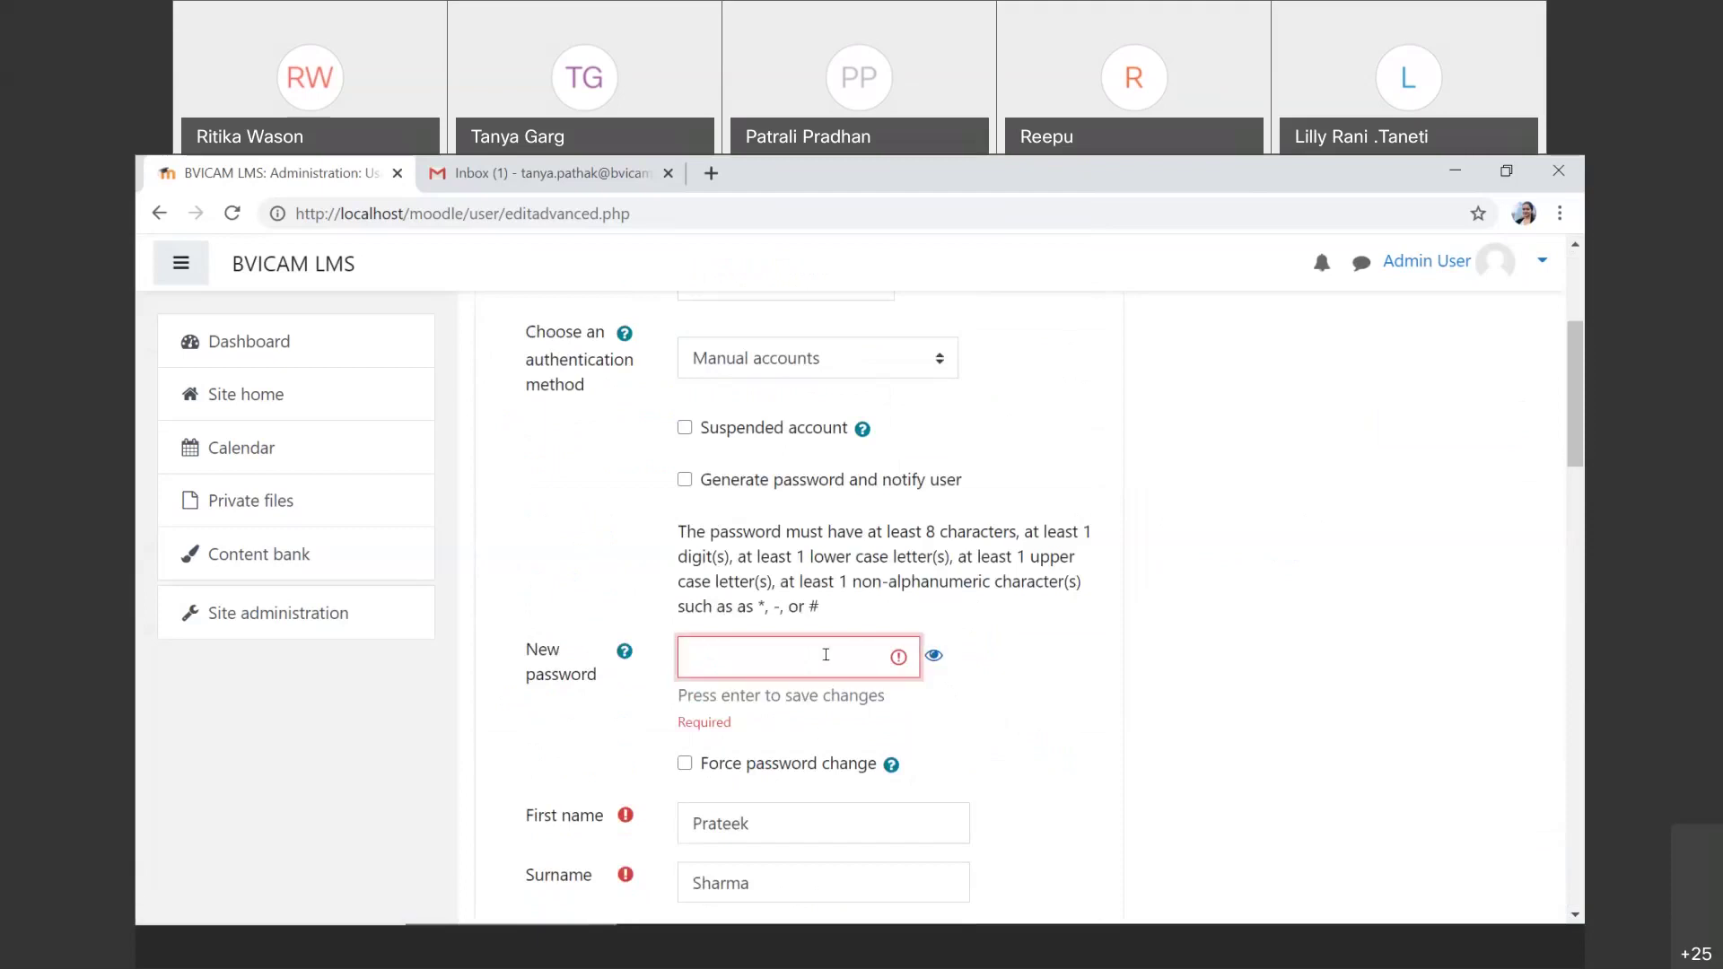
{"action": "type", "text": "Moodle@123"}
{"action": "scroll", "coordinate": [826, 654], "scroll_direction": "down", "scroll_amount": 10}
{"action": "scroll", "coordinate": [826, 655], "scroll_direction": "down", "scroll_amount": 5}
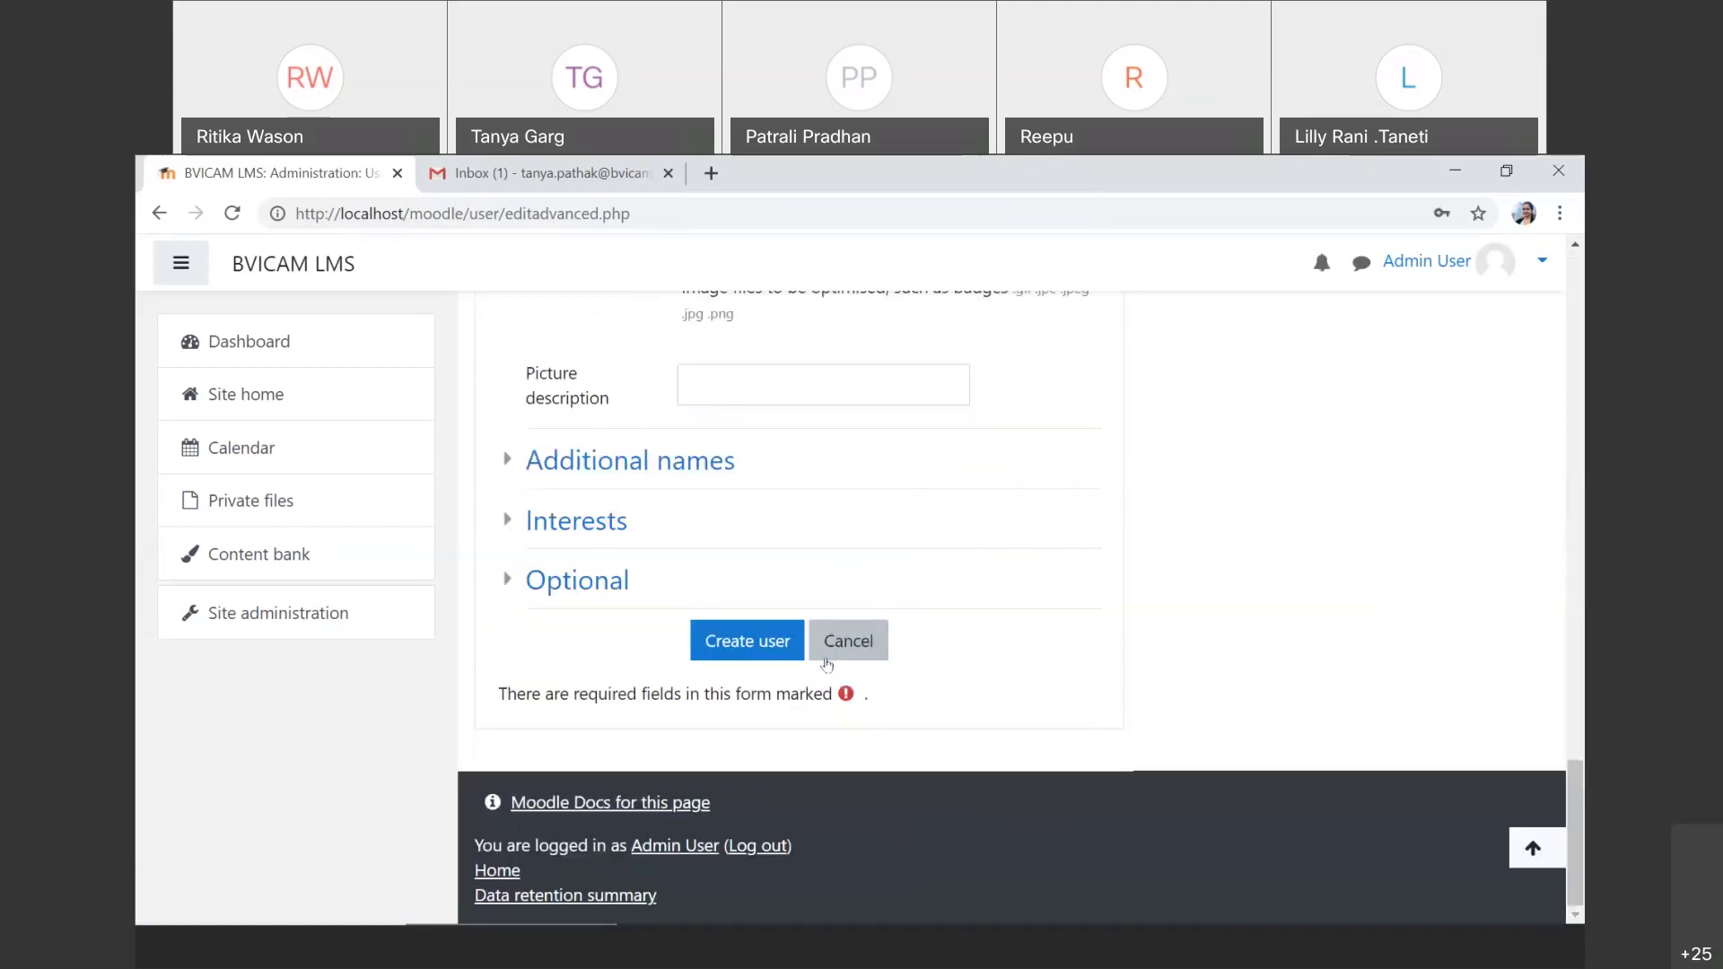
{"action": "left_click", "coordinate": [752, 646]}
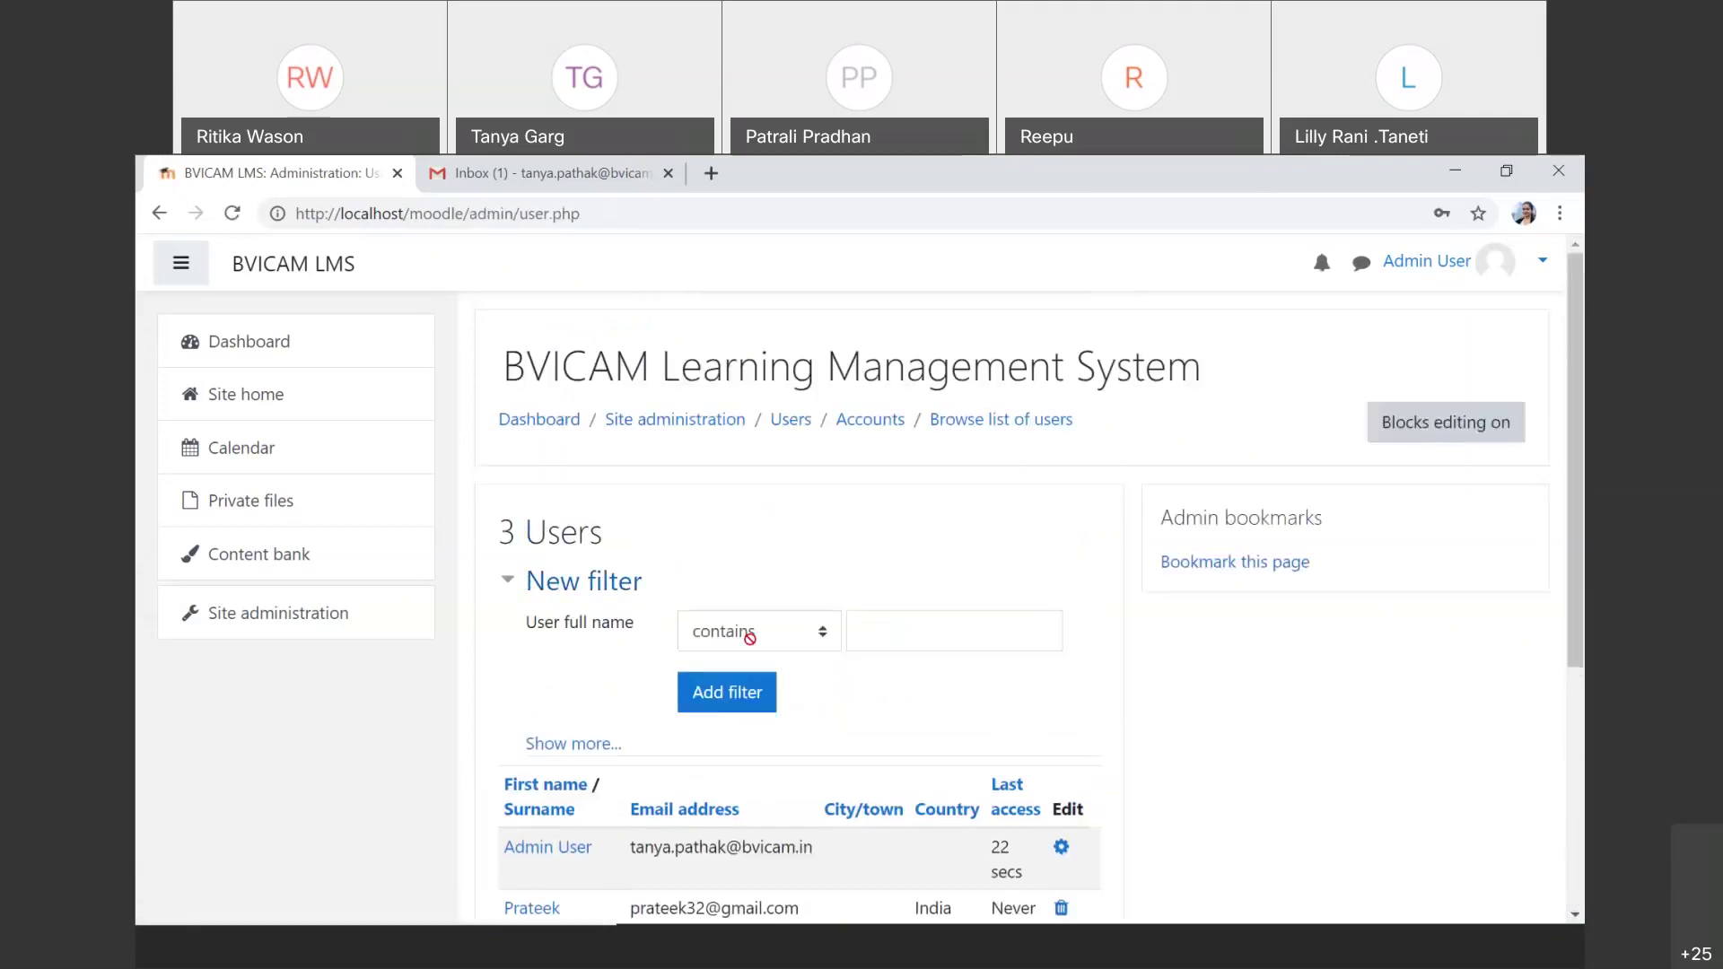
{"action": "scroll", "coordinate": [750, 639], "scroll_direction": "down", "scroll_amount": 1}
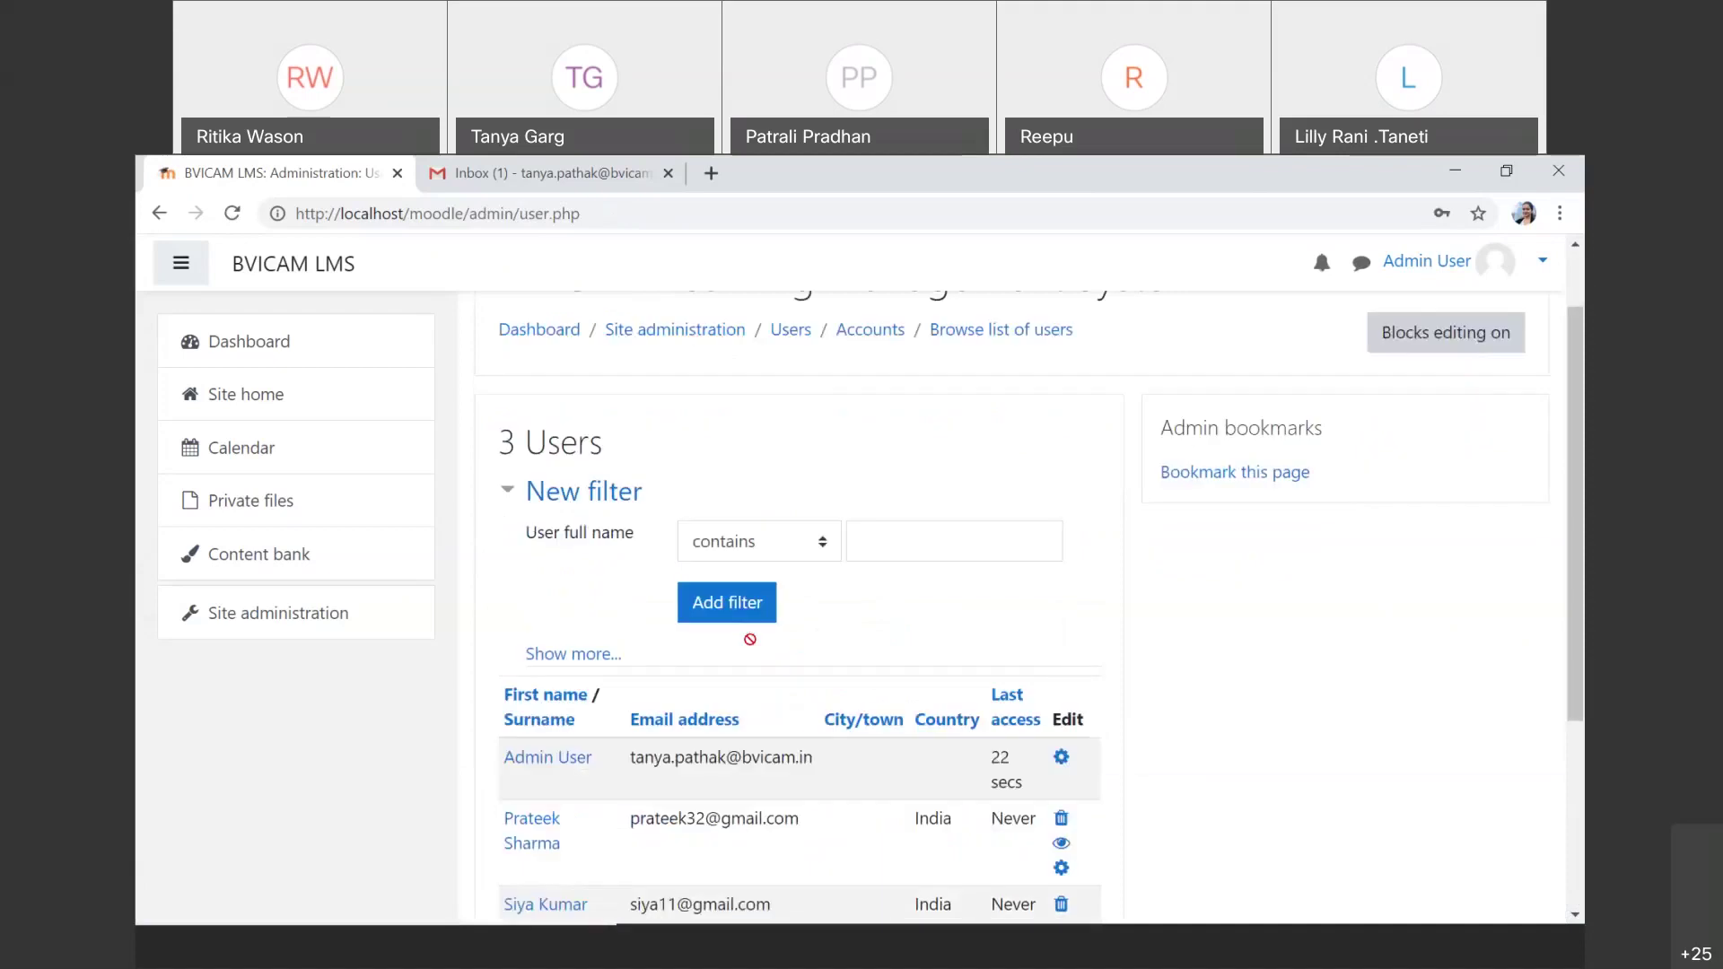
{"action": "scroll", "coordinate": [750, 639], "scroll_direction": "up", "scroll_amount": 1}
{"action": "scroll", "coordinate": [972, 611], "scroll_direction": "down", "scroll_amount": 2}
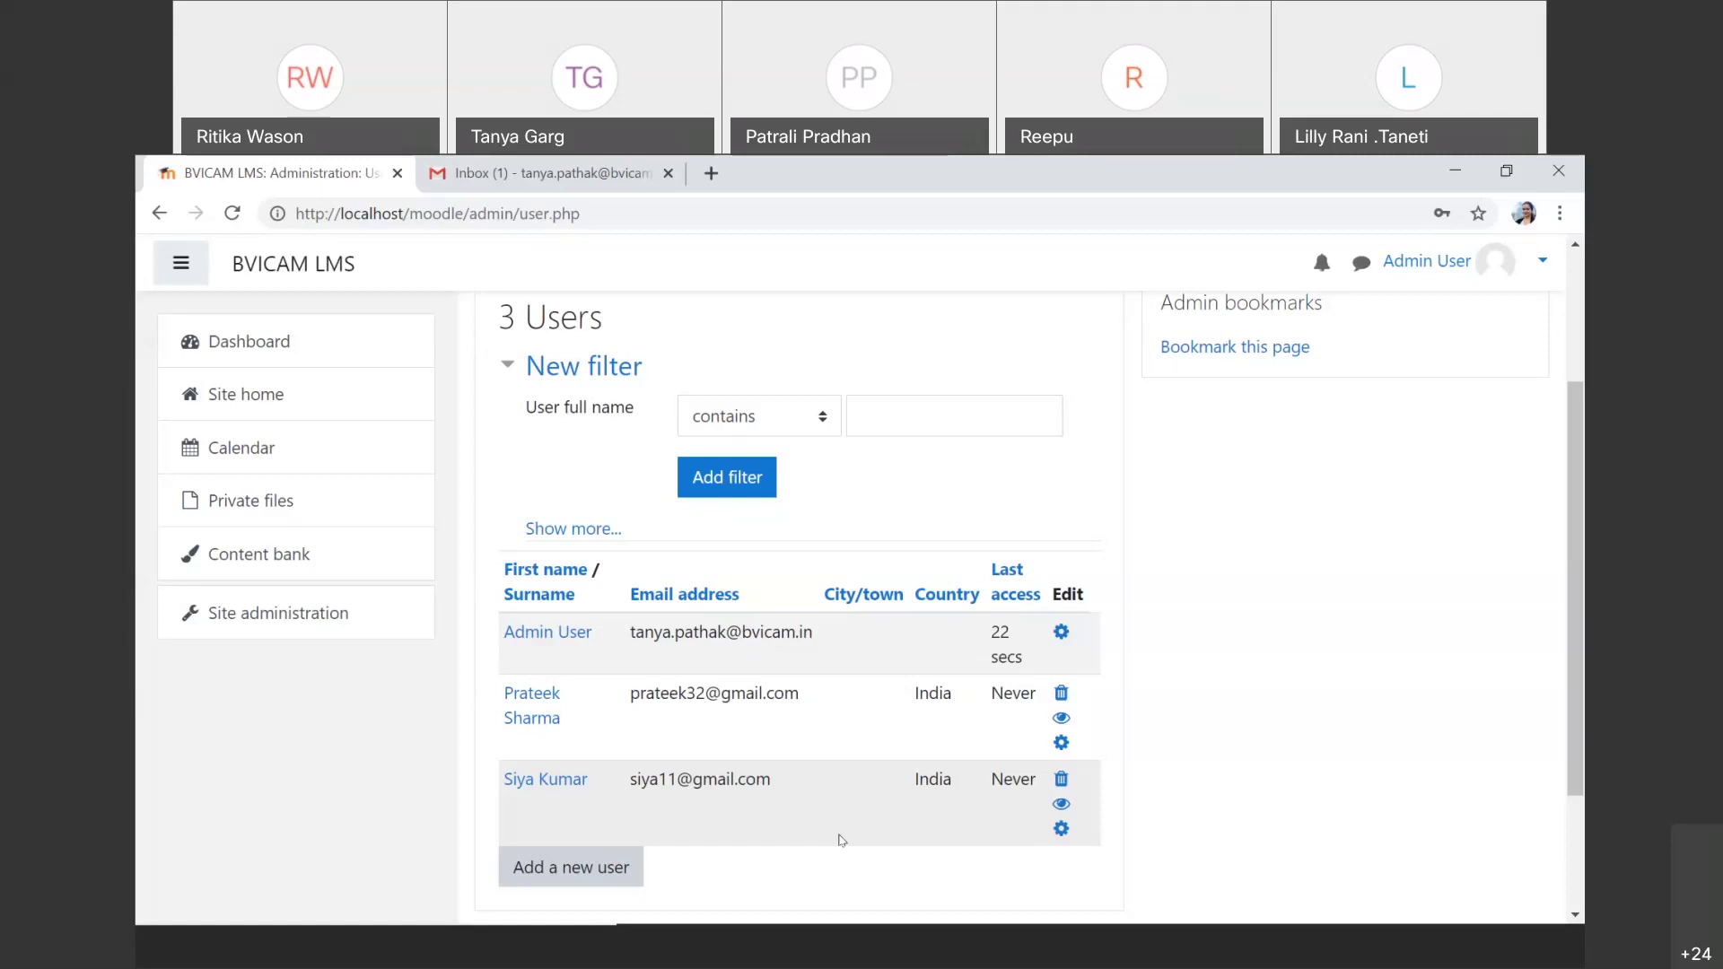
{"action": "scroll", "coordinate": [842, 840], "scroll_direction": "up", "scroll_amount": 2}
{"action": "scroll", "coordinate": [842, 840], "scroll_direction": "down", "scroll_amount": 2}
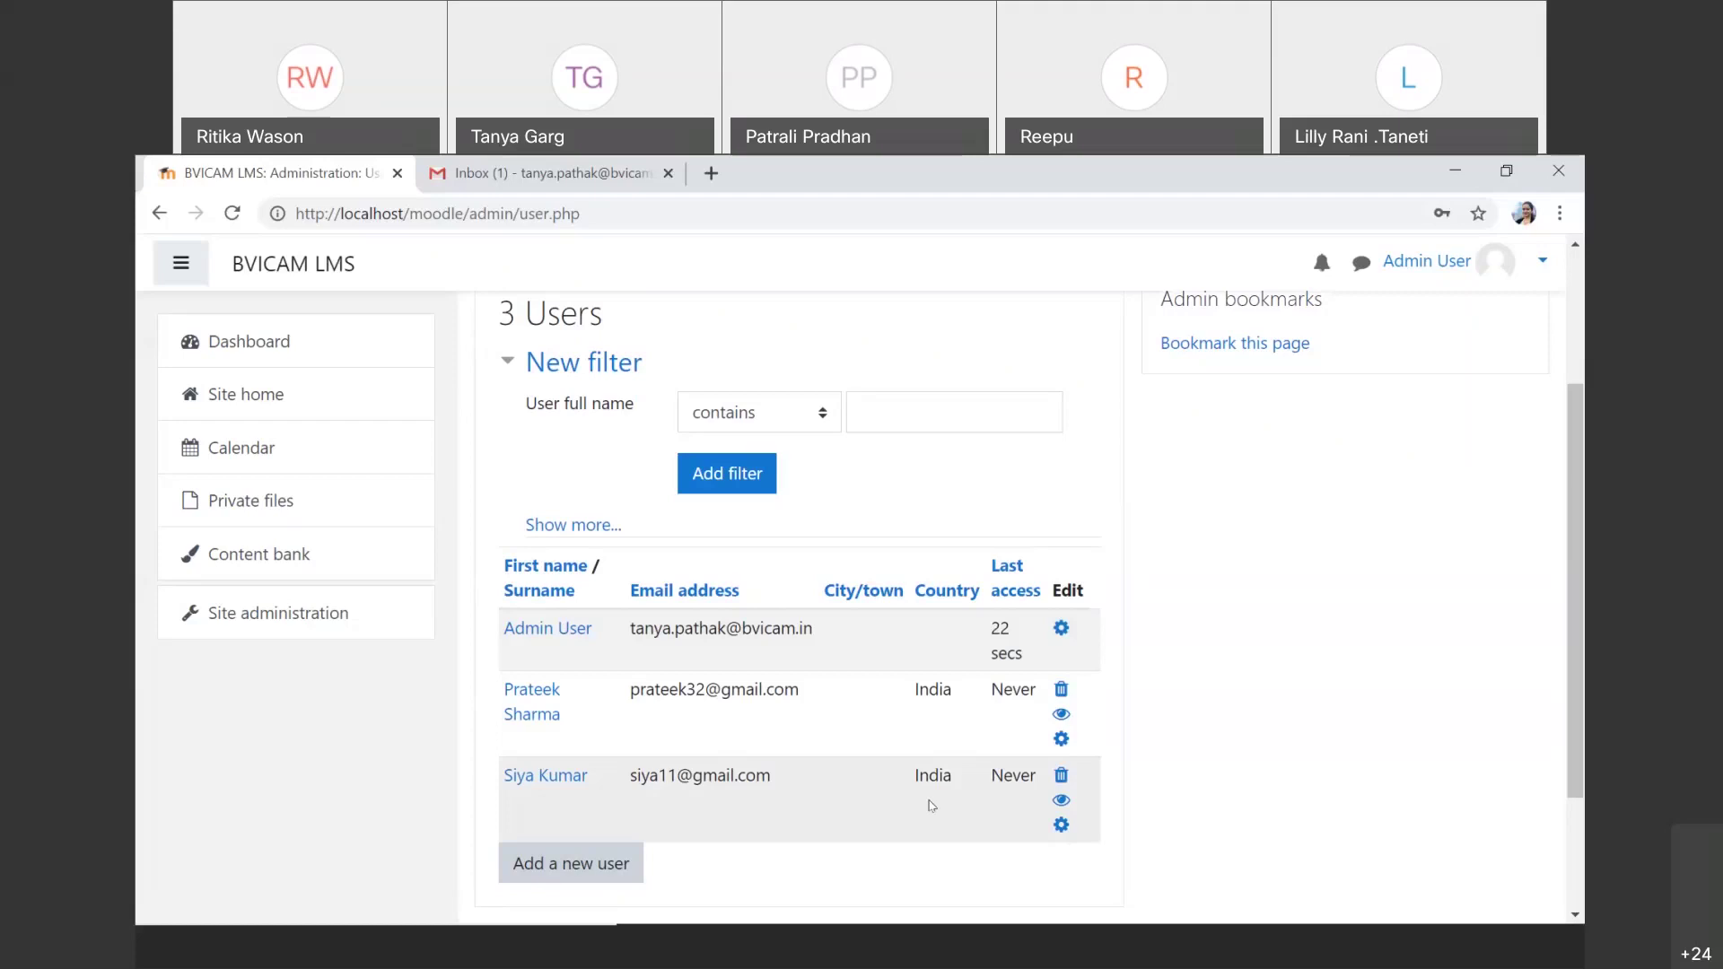
{"action": "scroll", "coordinate": [930, 805], "scroll_direction": "up", "scroll_amount": 3}
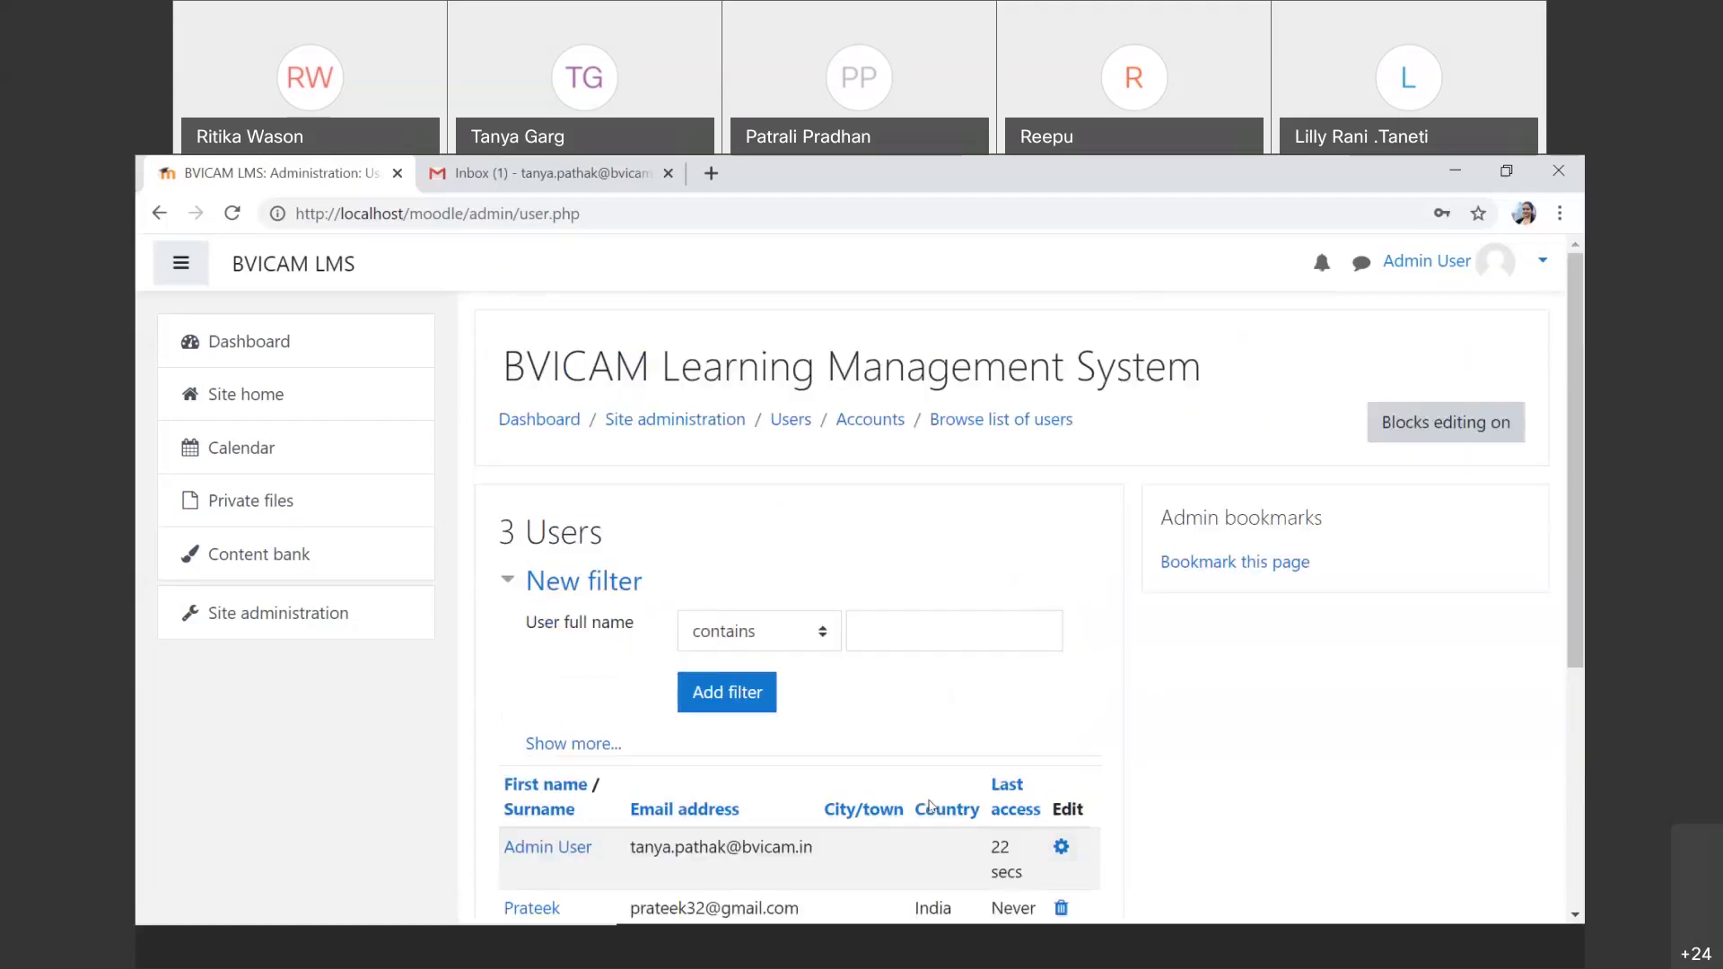
{"action": "scroll", "coordinate": [930, 805], "scroll_direction": "down", "scroll_amount": 3}
{"action": "scroll", "coordinate": [930, 763], "scroll_direction": "up", "scroll_amount": 3}
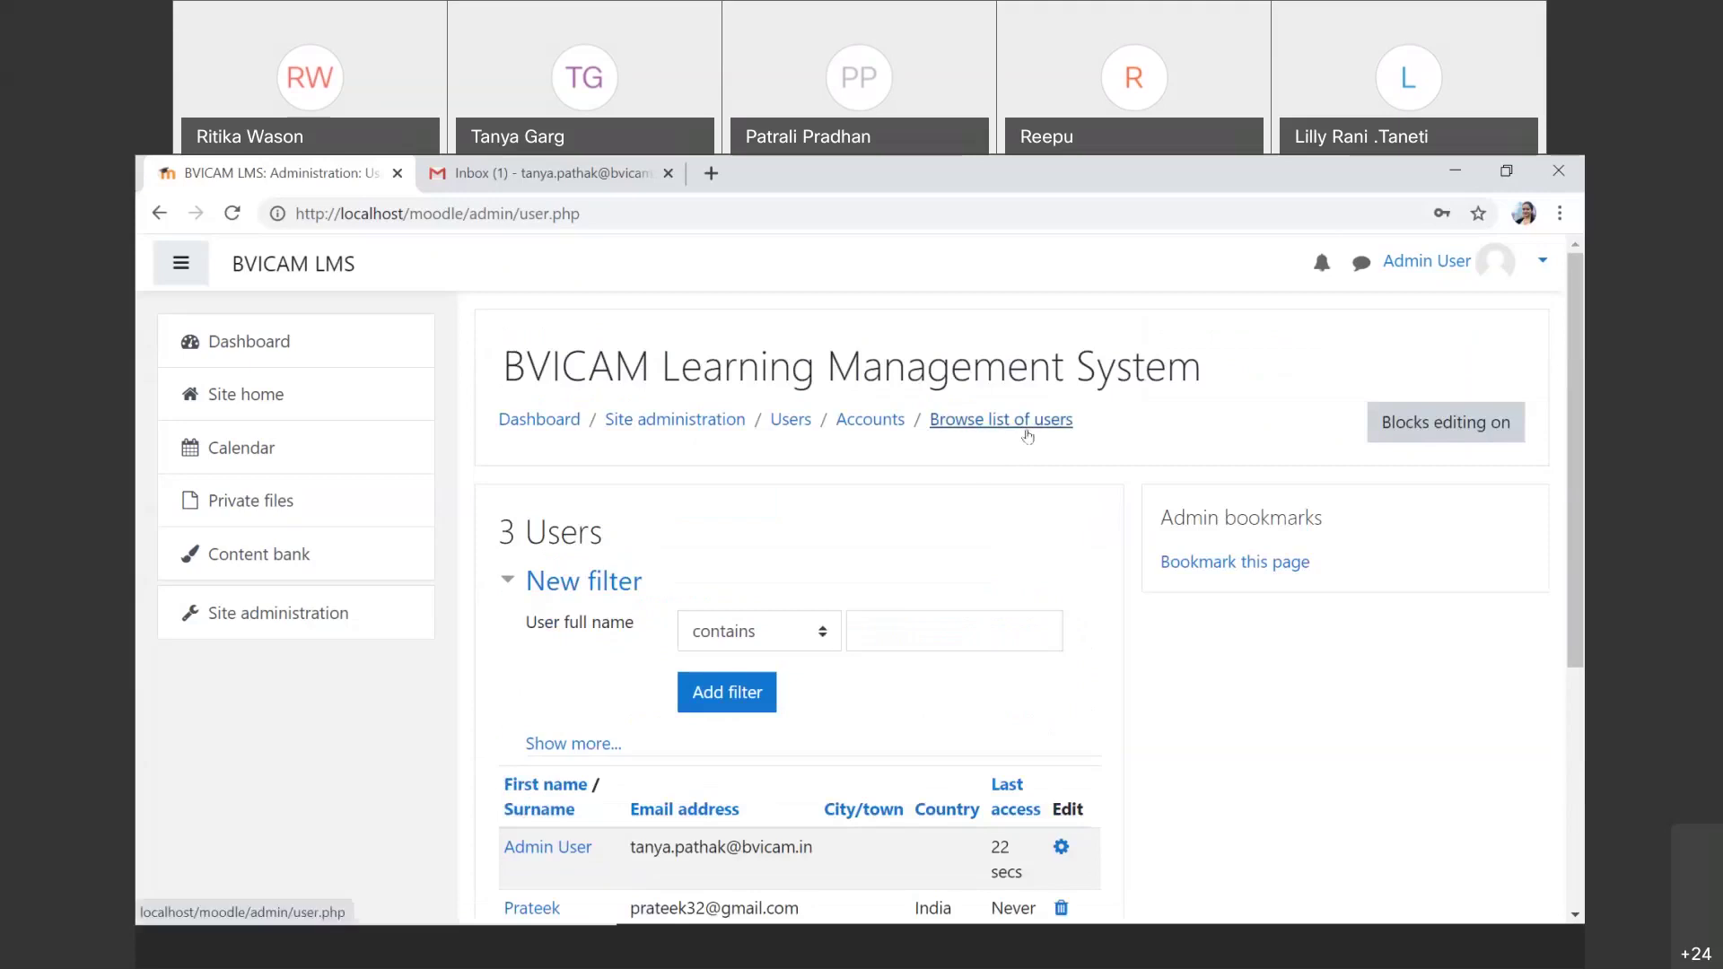
{"action": "scroll", "coordinate": [1023, 538], "scroll_direction": "down", "scroll_amount": 3}
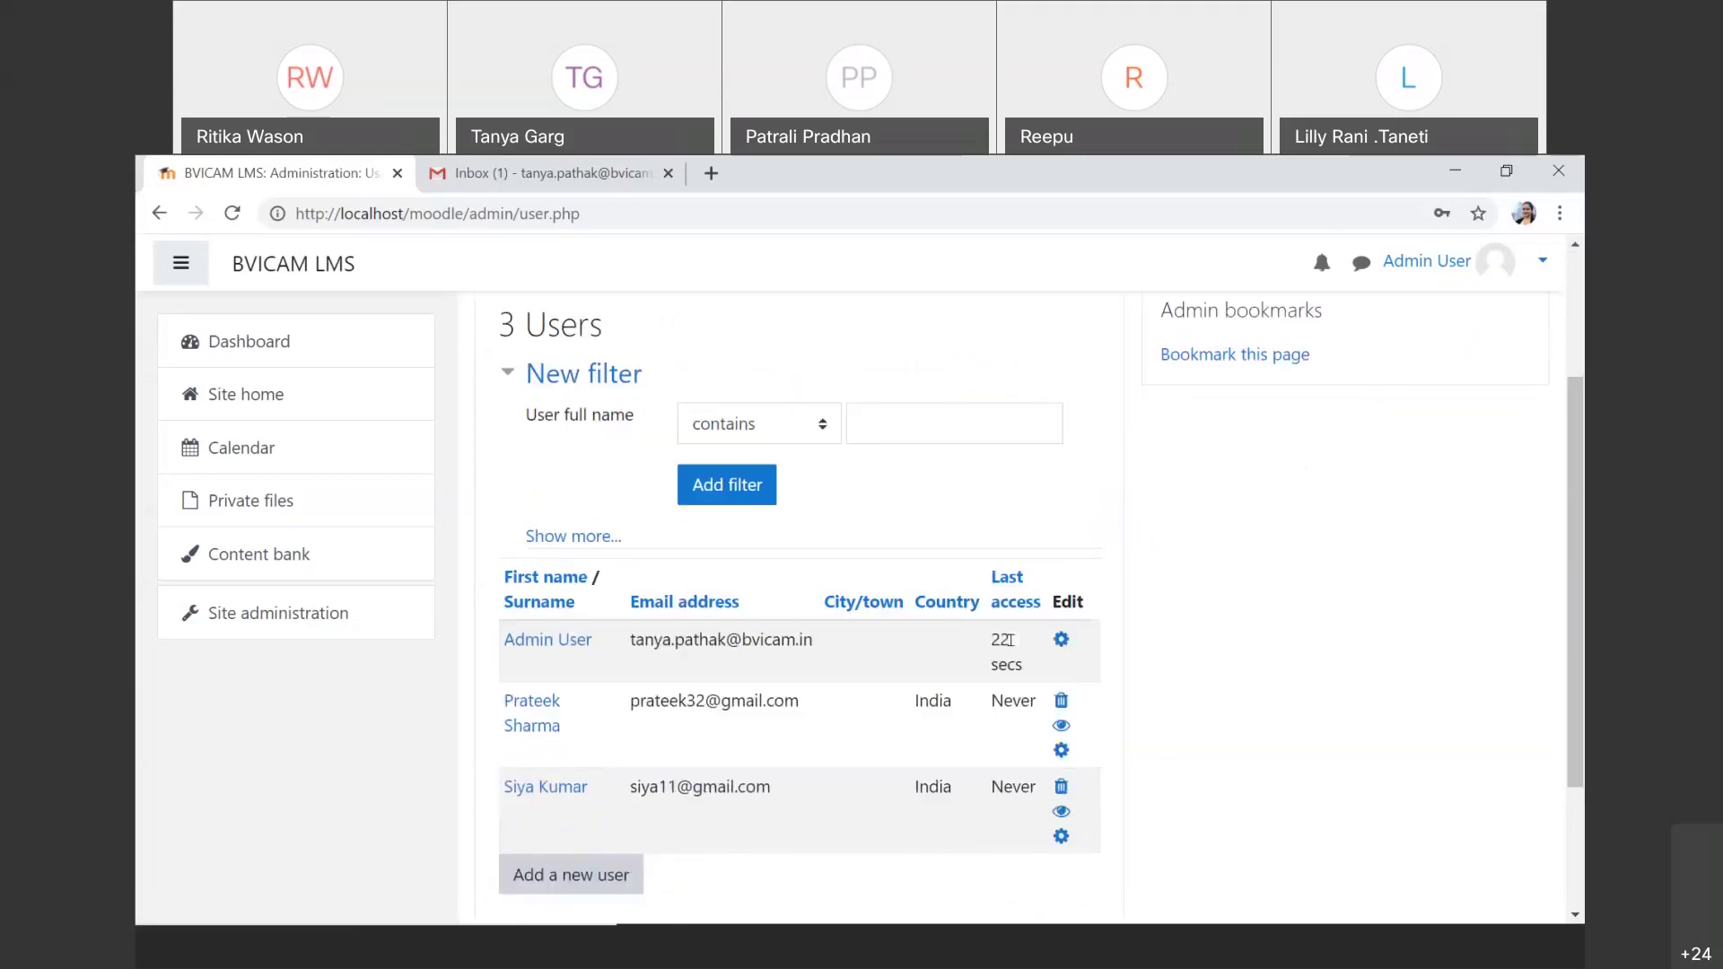
{"action": "left_click", "coordinate": [1058, 700]}
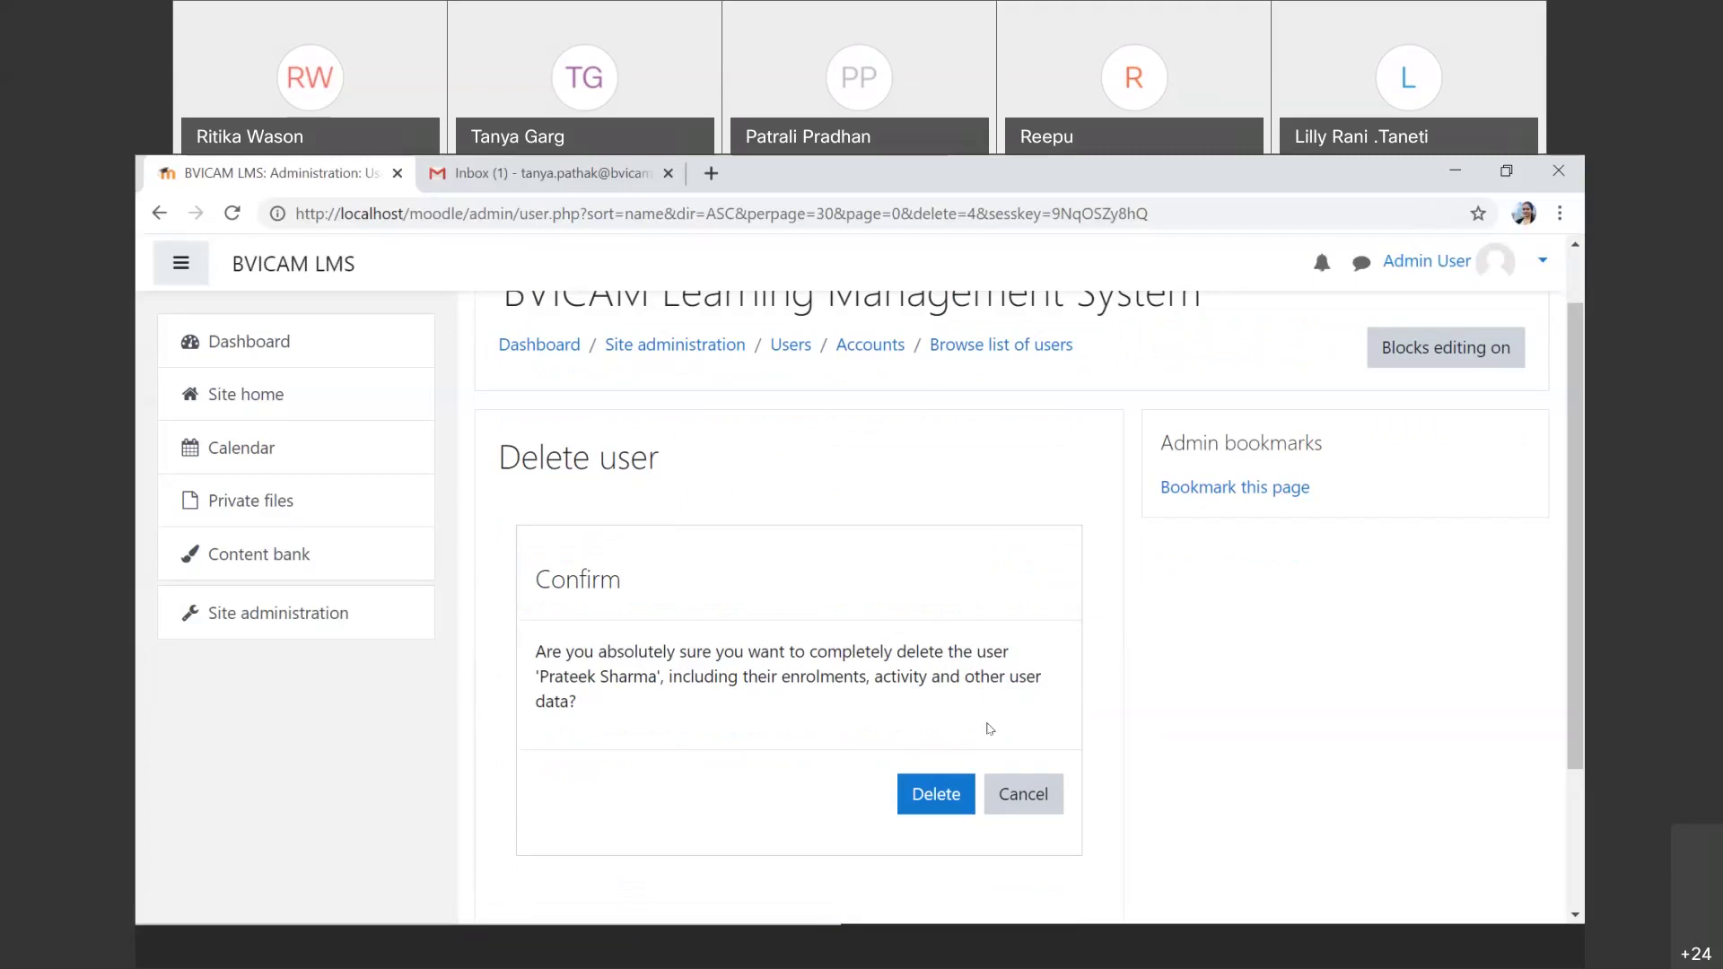
Step: Confirm deleting the first student account, leaving 2 users in the list
{"action": "left_click", "coordinate": [953, 799]}
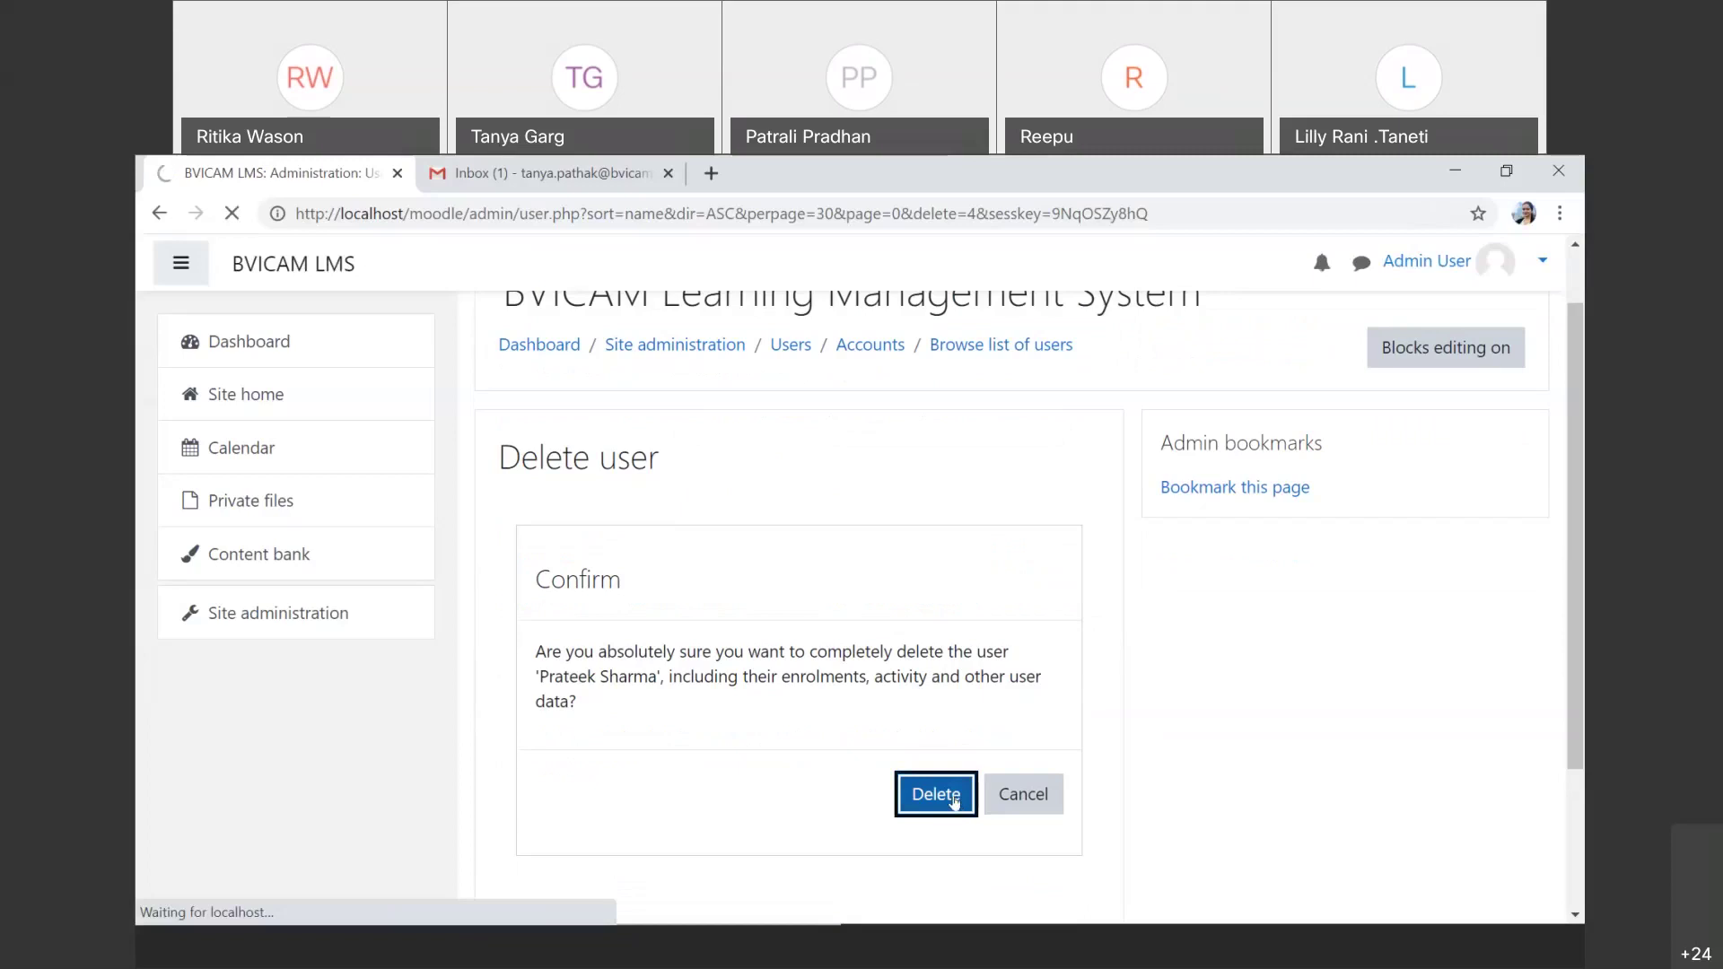
{"action": "scroll", "coordinate": [954, 801], "scroll_direction": "down", "scroll_amount": 2}
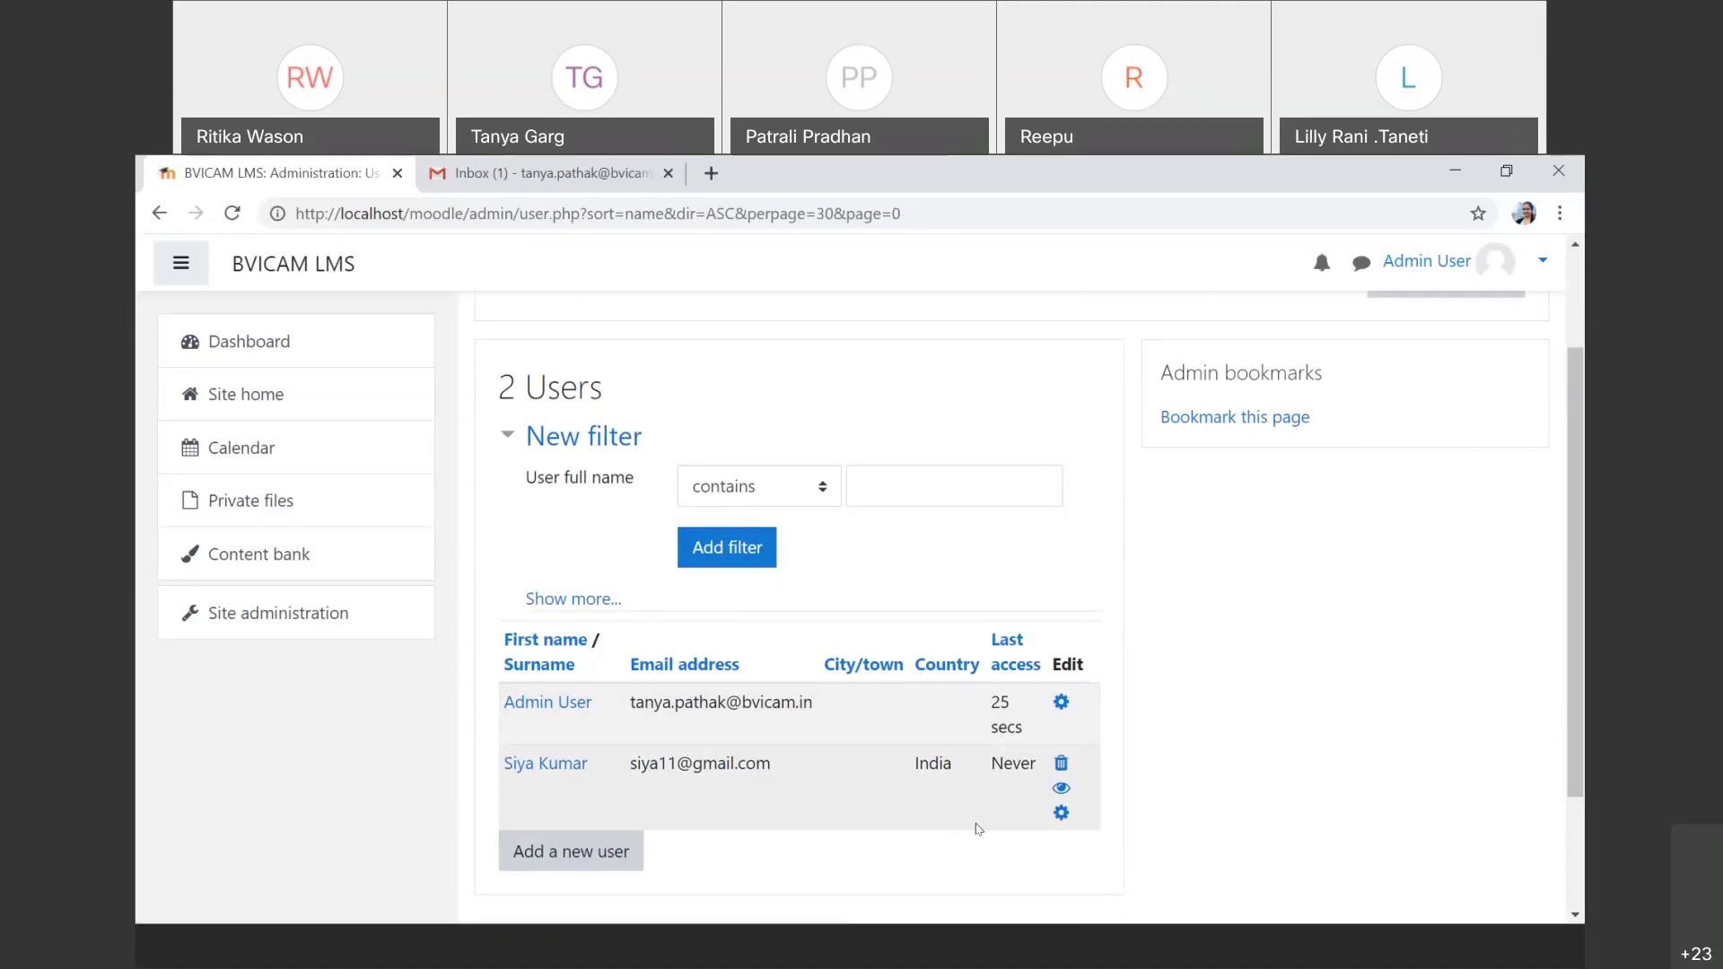
{"action": "scroll", "coordinate": [978, 829], "scroll_direction": "up", "scroll_amount": 1}
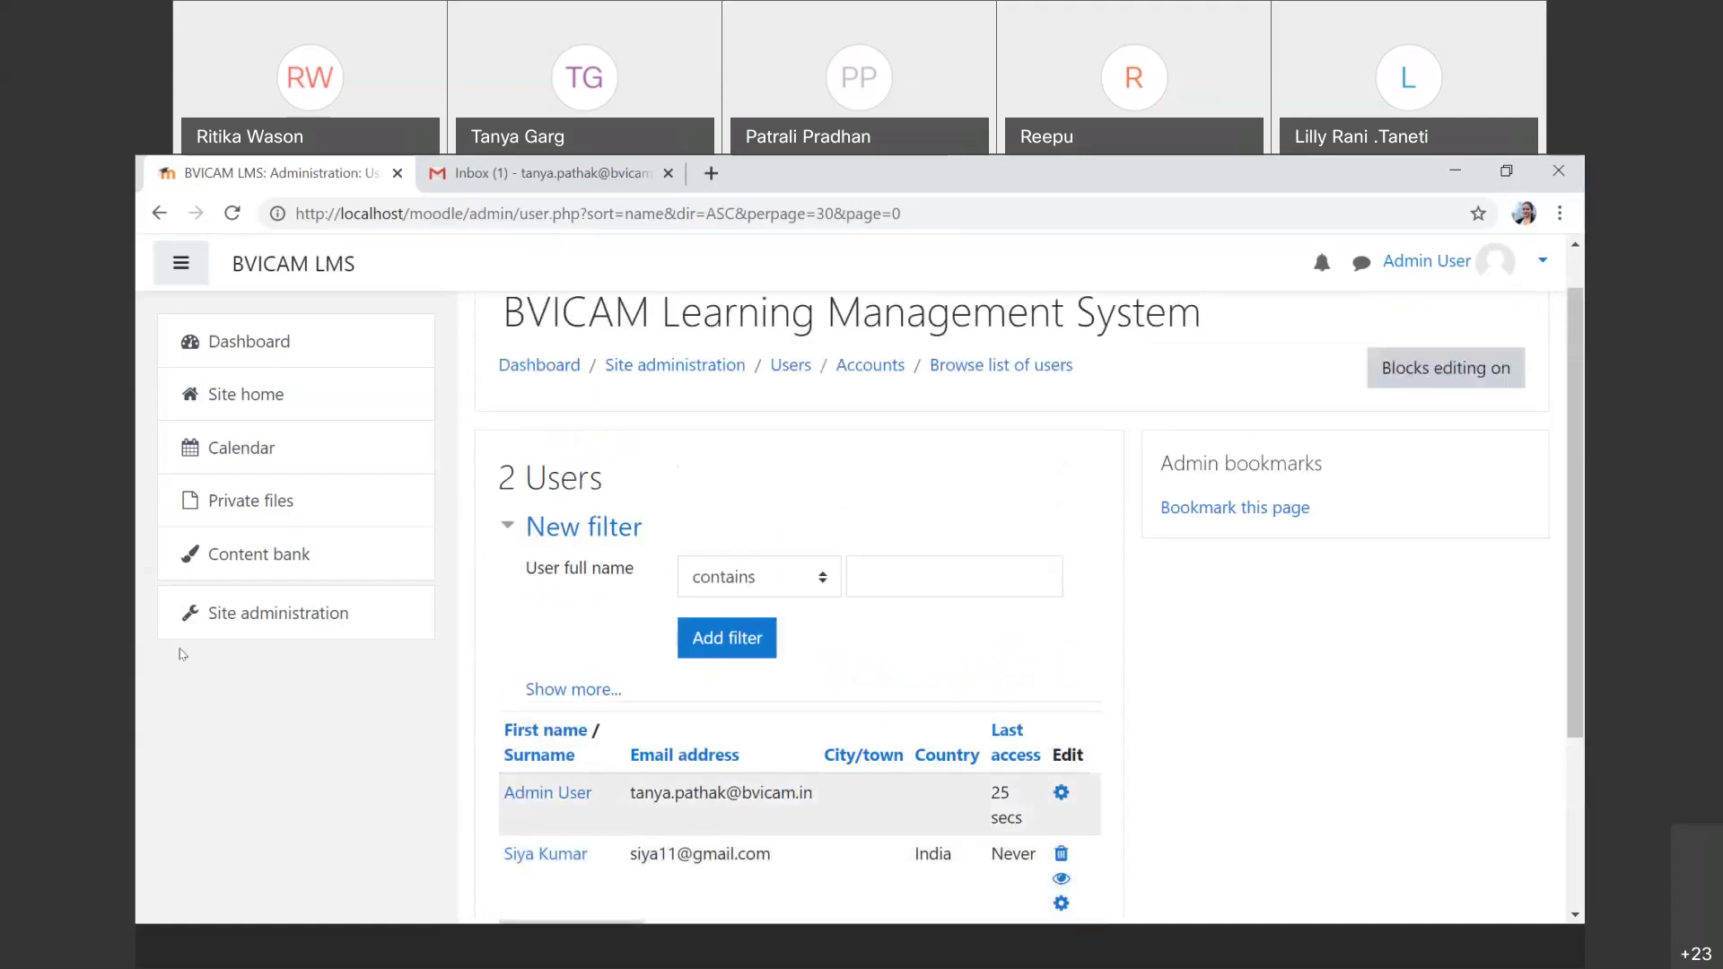
Step: Browse the full list of user accounts via Site administration's Users tab
{"action": "left_click", "coordinate": [297, 621]}
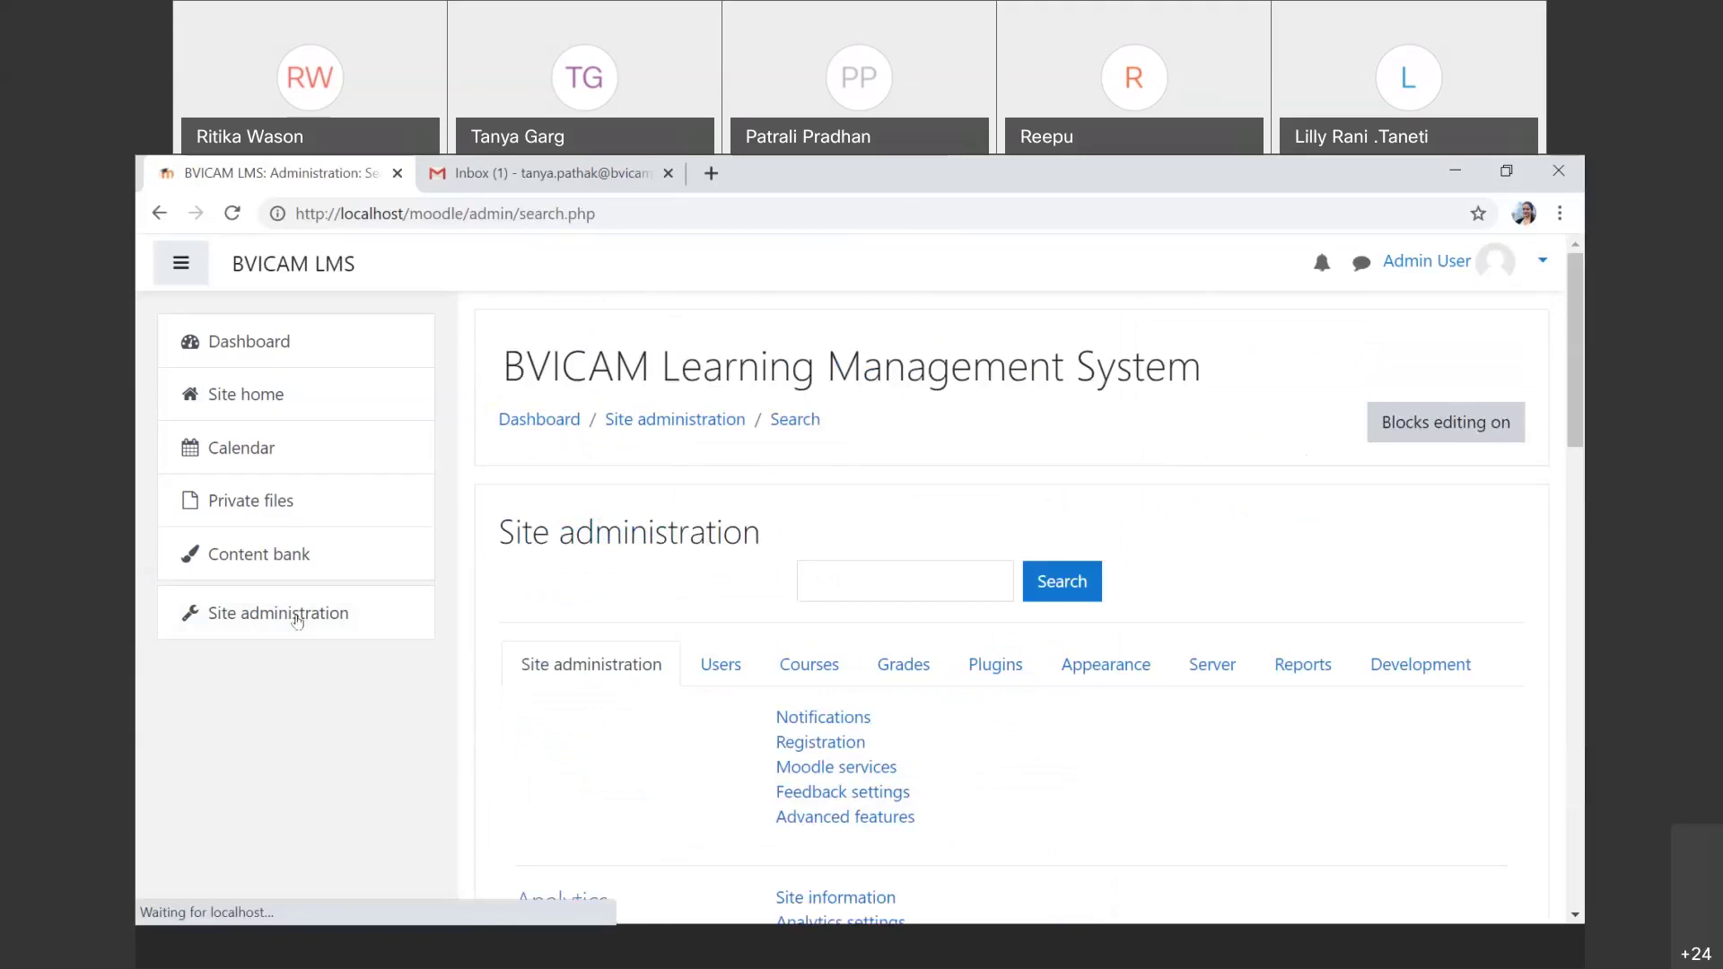
{"action": "left_click", "coordinate": [727, 667]}
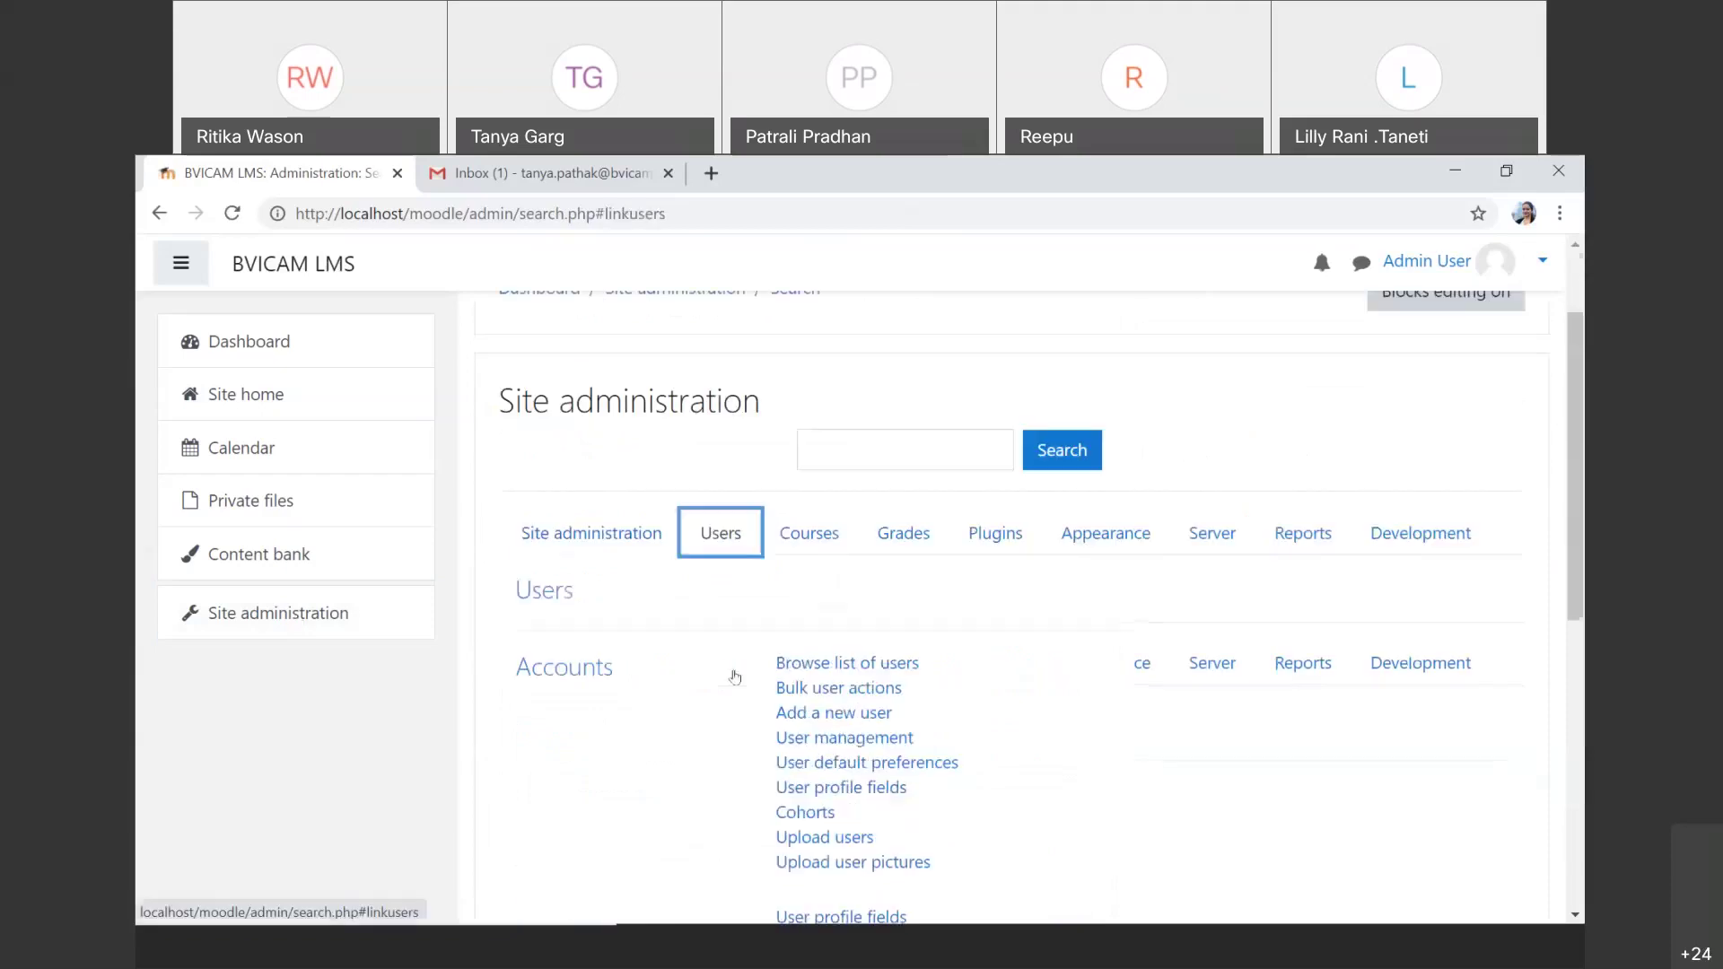
{"action": "left_click", "coordinate": [816, 669]}
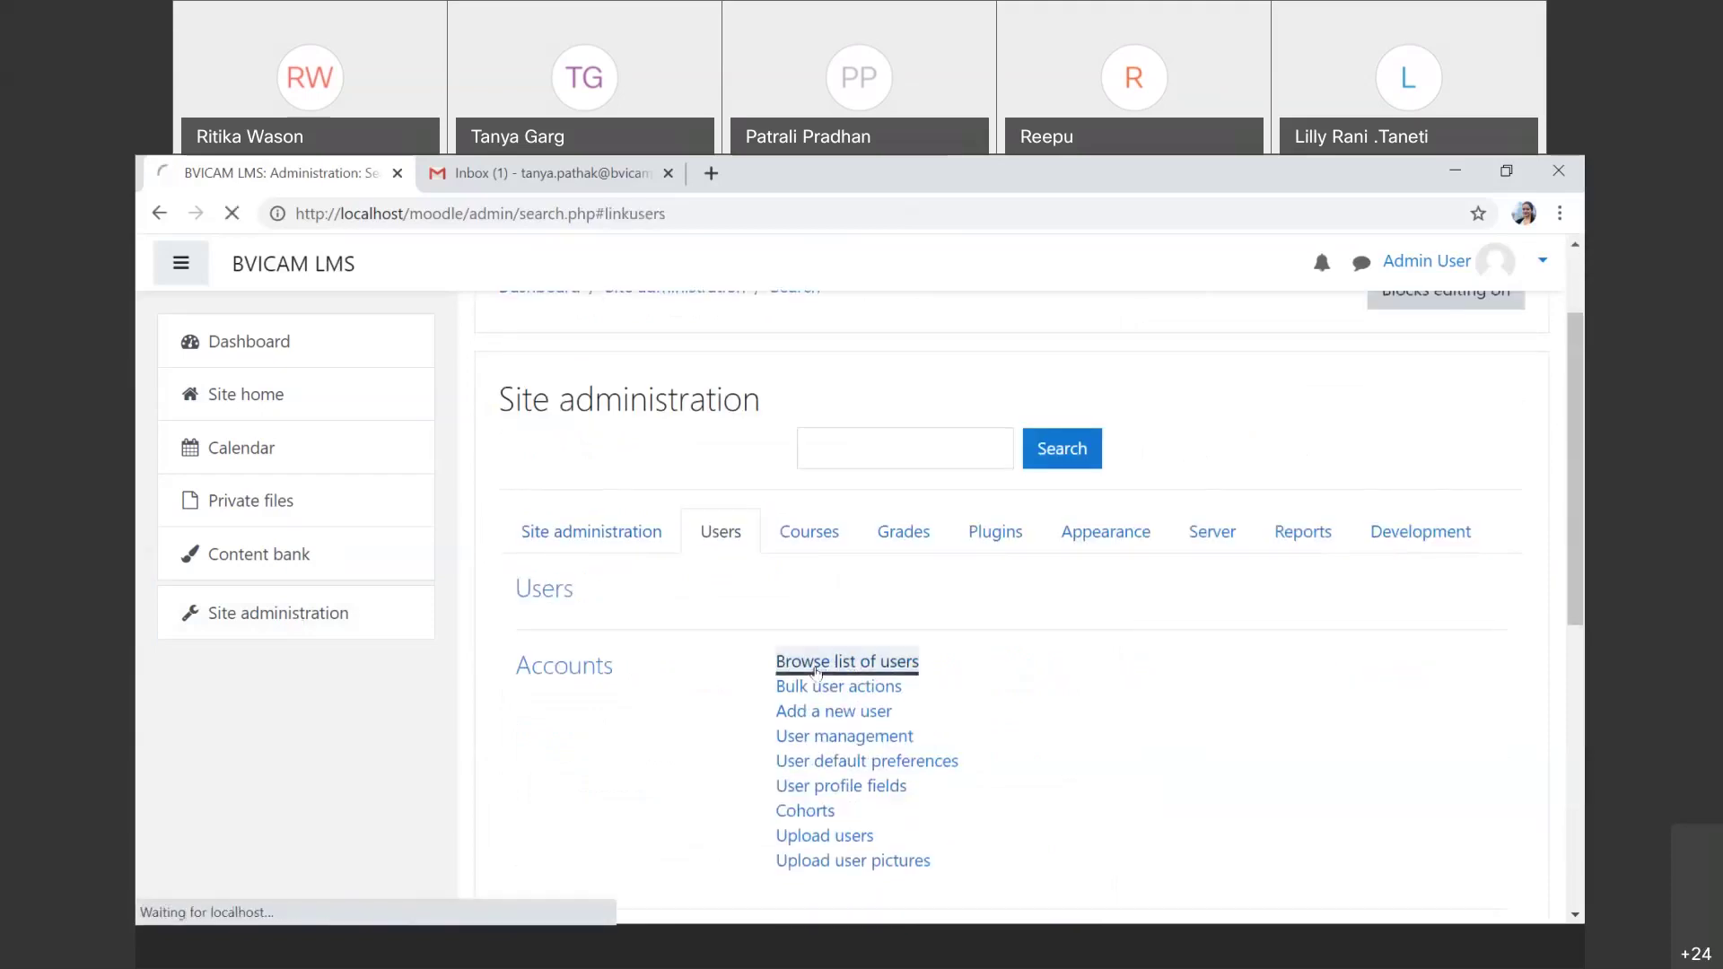
{"action": "scroll", "coordinate": [817, 673], "scroll_direction": "down", "scroll_amount": 3}
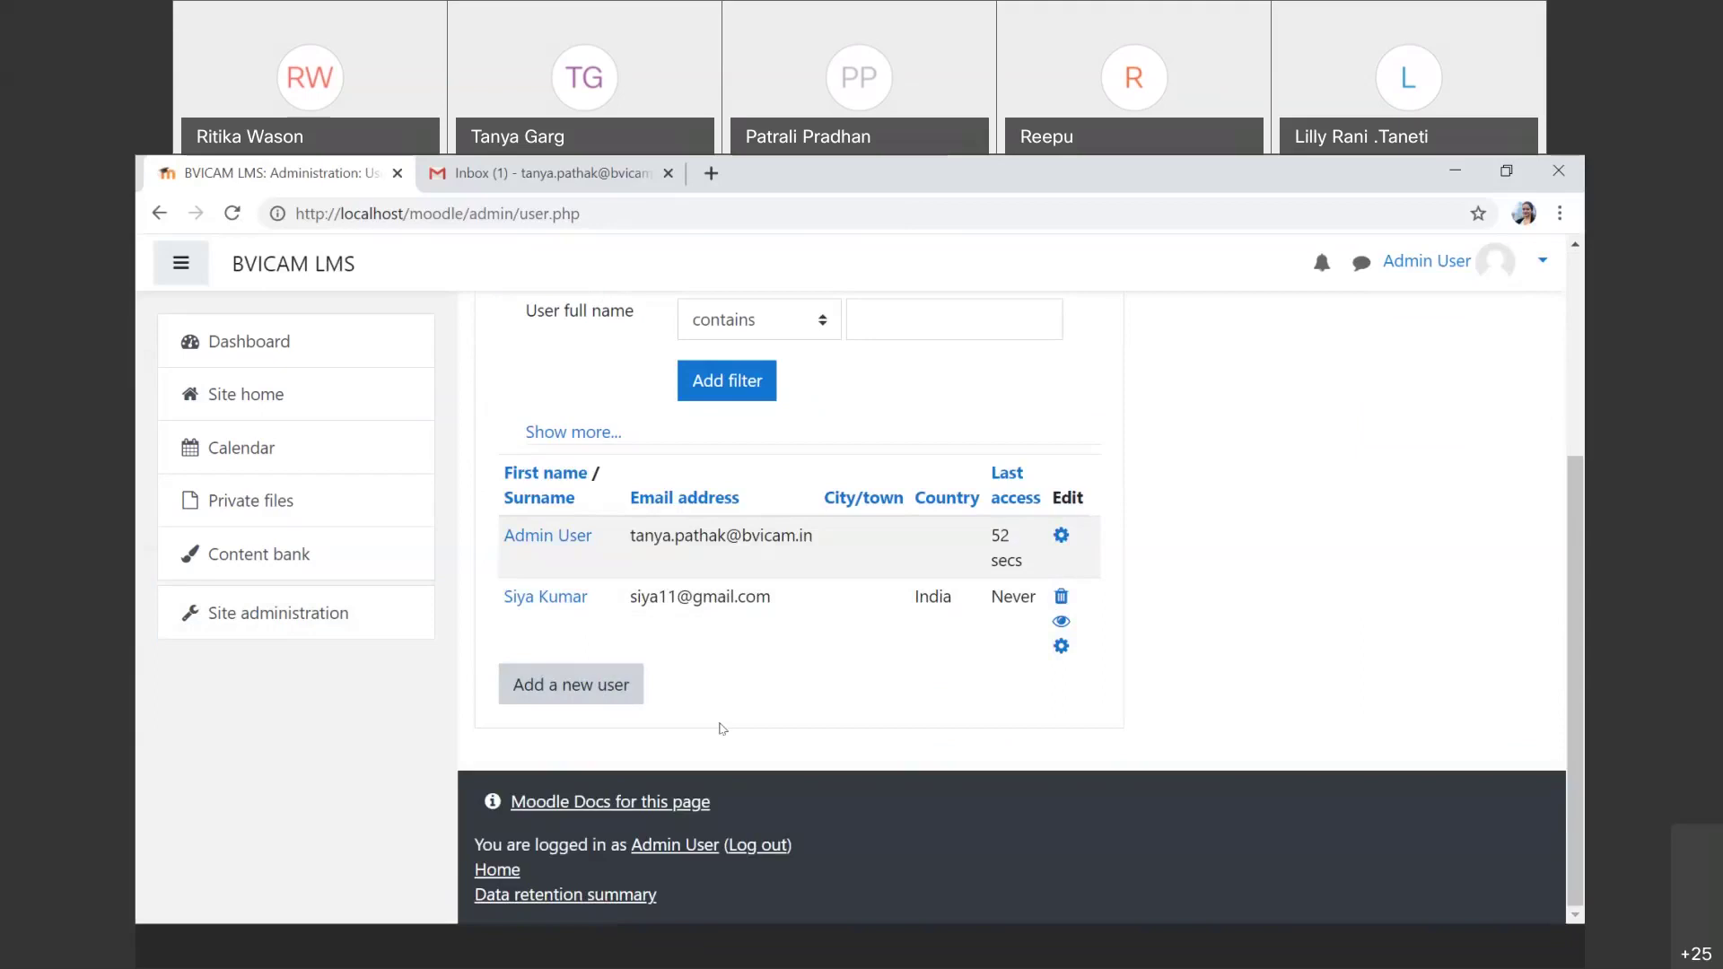
{"action": "scroll", "coordinate": [722, 728], "scroll_direction": "up", "scroll_amount": 1}
{"action": "scroll", "coordinate": [722, 729], "scroll_direction": "up", "scroll_amount": 3}
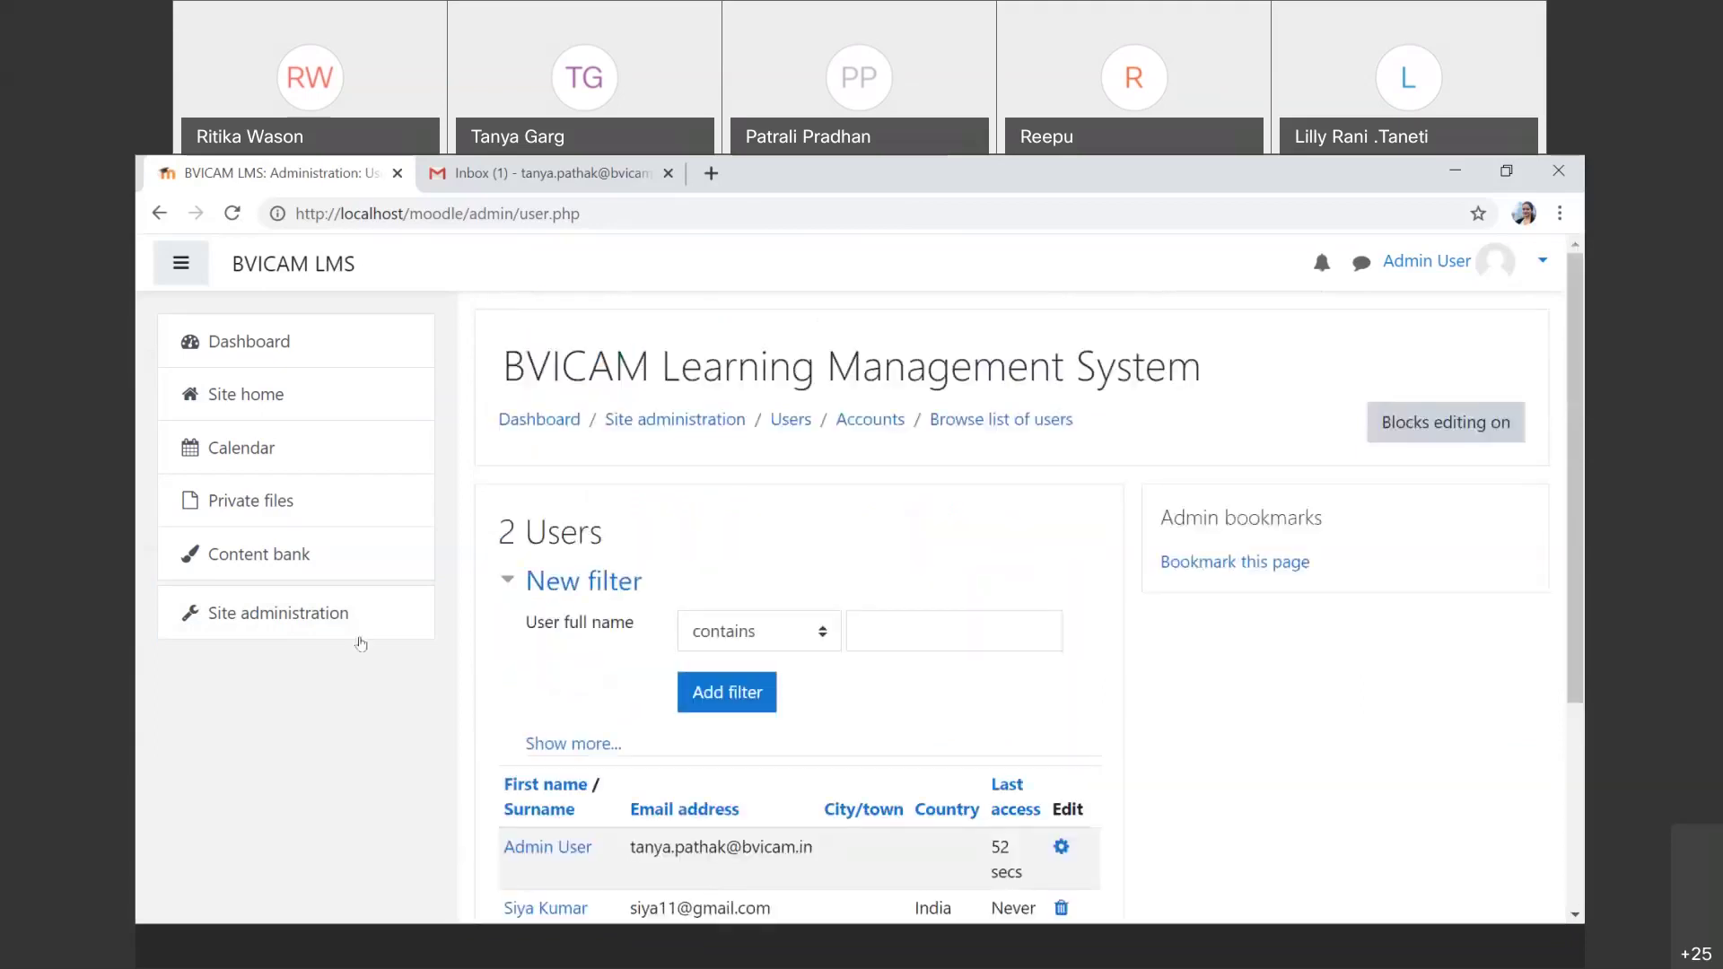
Step: Return to Site administration's Users tab and go to Upload users under Accounts
{"action": "left_click", "coordinate": [360, 639]}
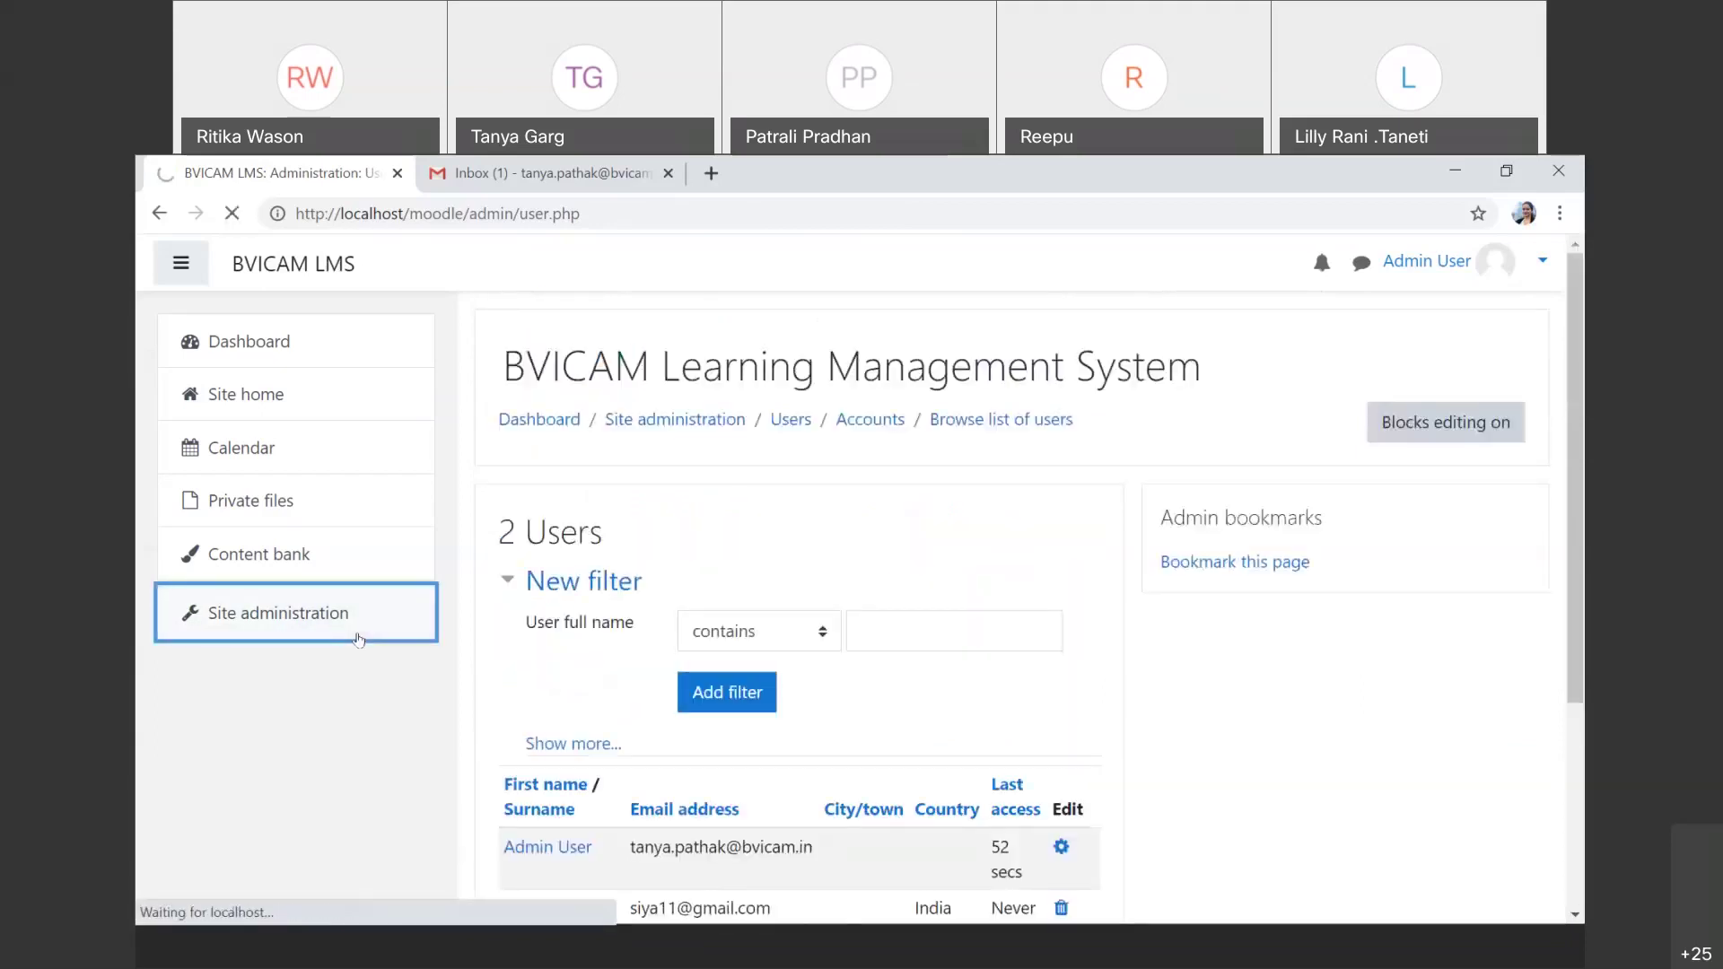
{"action": "left_click", "coordinate": [730, 664]}
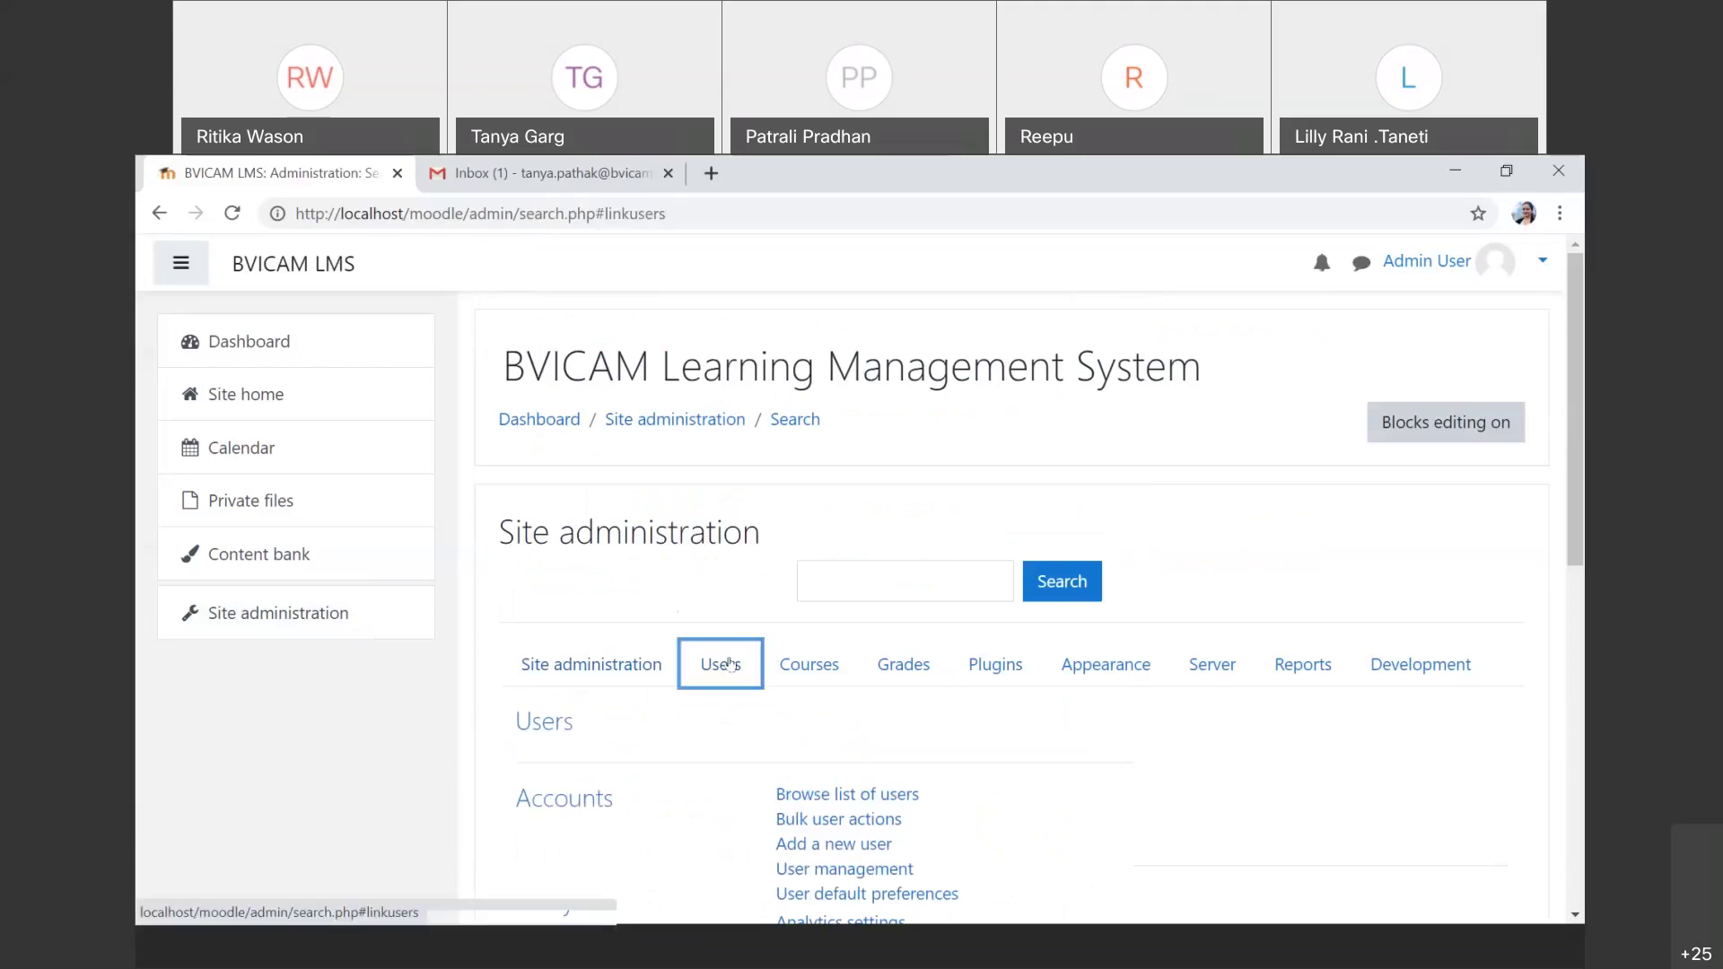
{"action": "scroll", "coordinate": [898, 789], "scroll_direction": "down", "scroll_amount": 1}
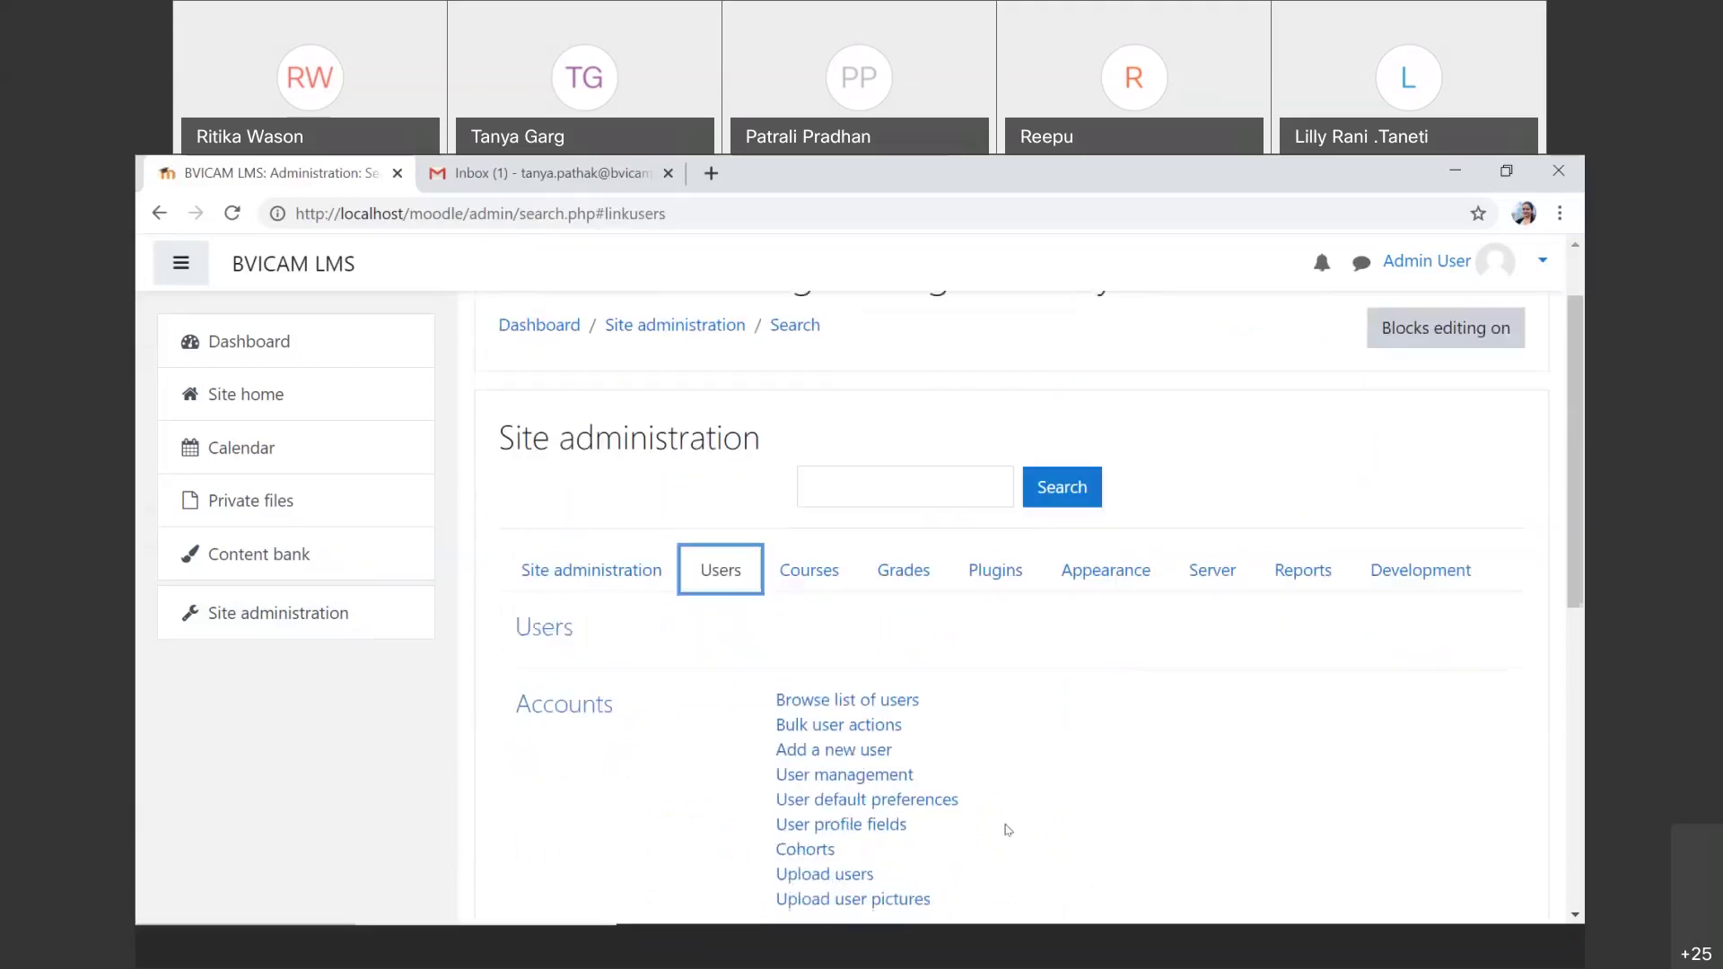
{"action": "scroll", "coordinate": [1008, 831], "scroll_direction": "down", "scroll_amount": 1}
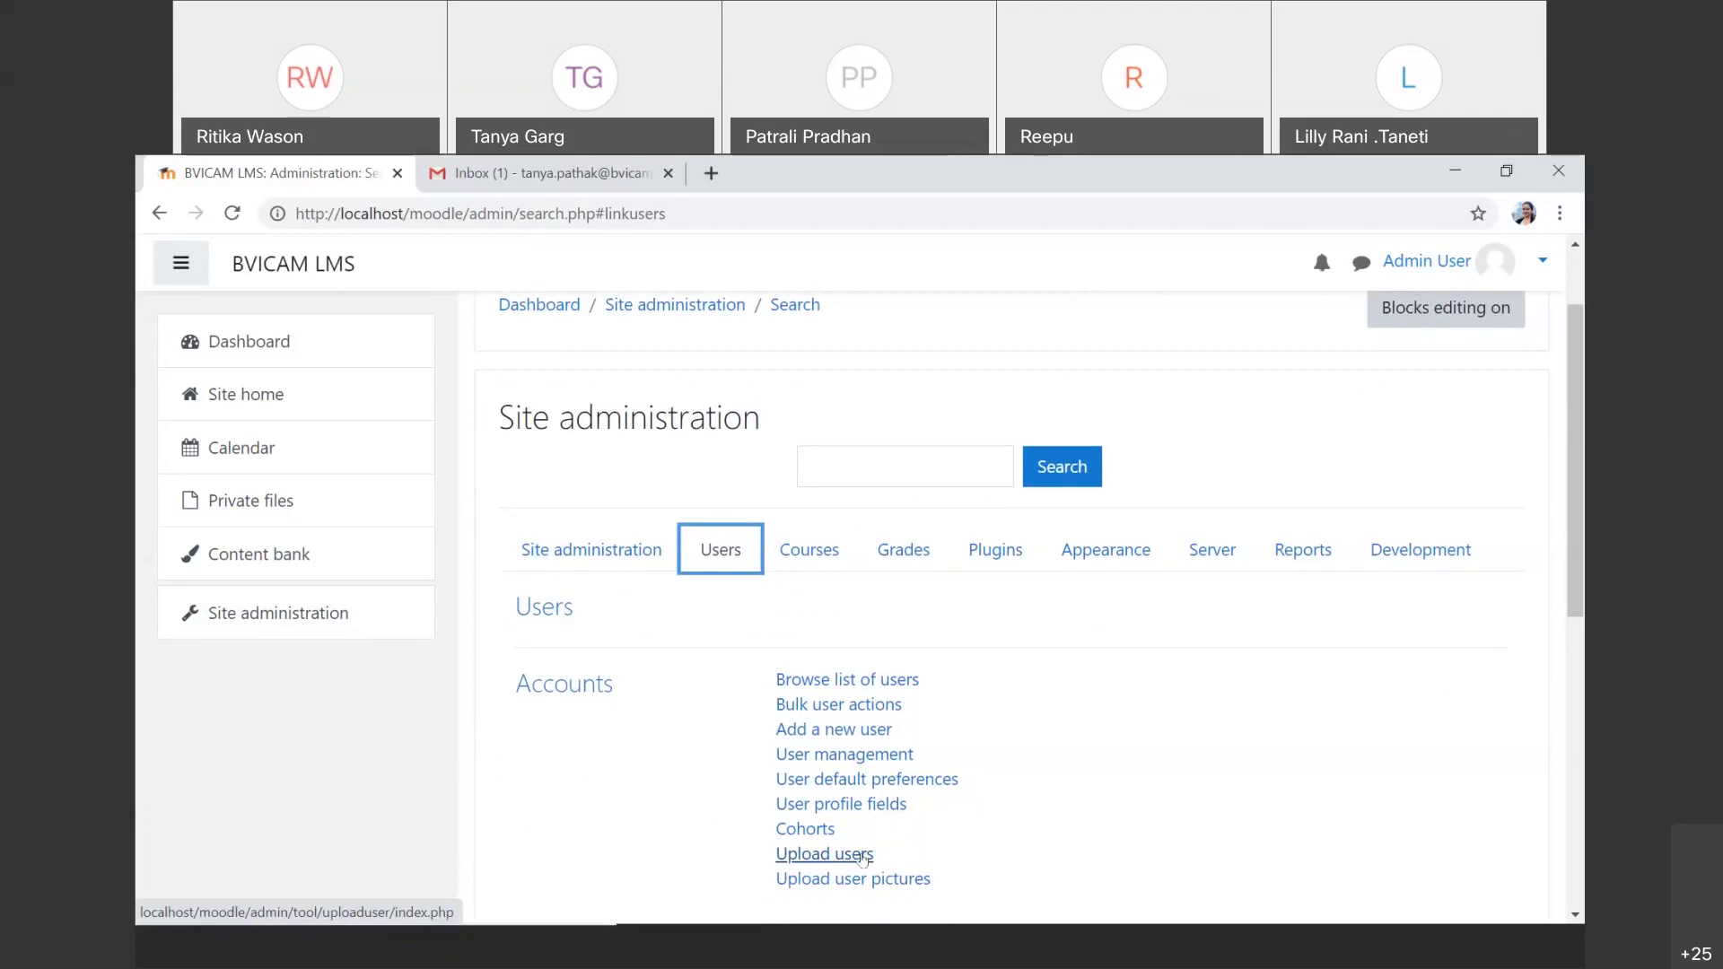
{"action": "scroll", "coordinate": [864, 859], "scroll_direction": "down", "scroll_amount": 1}
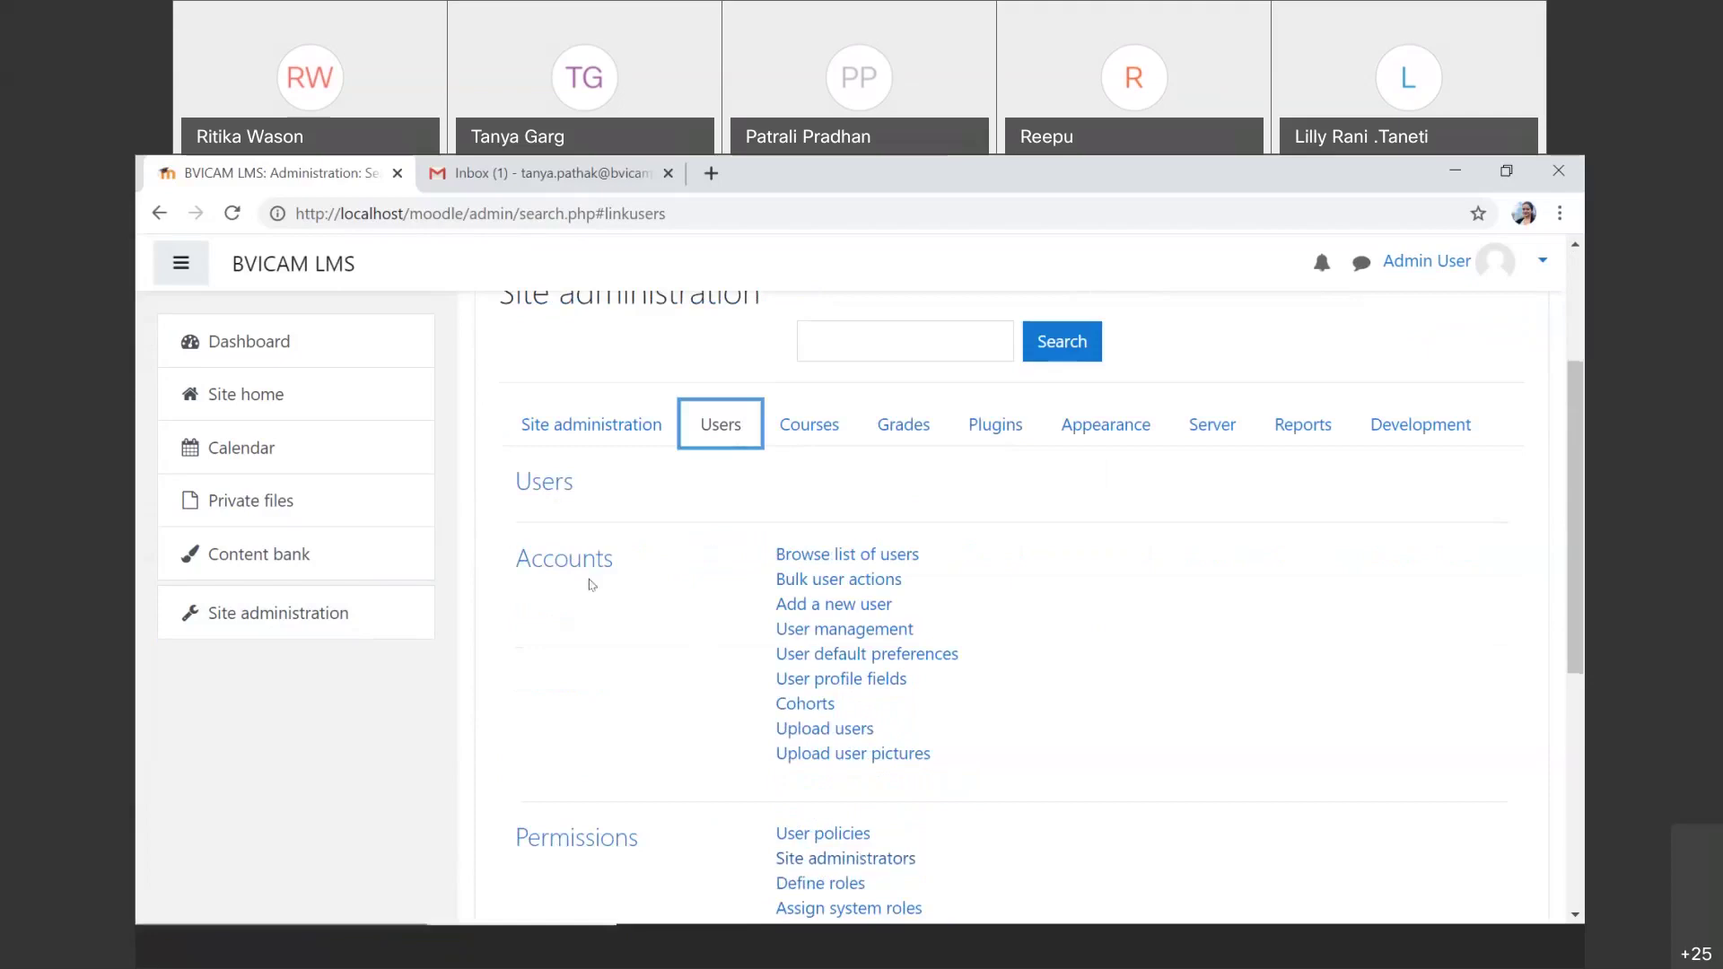
{"action": "left_click", "coordinate": [831, 733]}
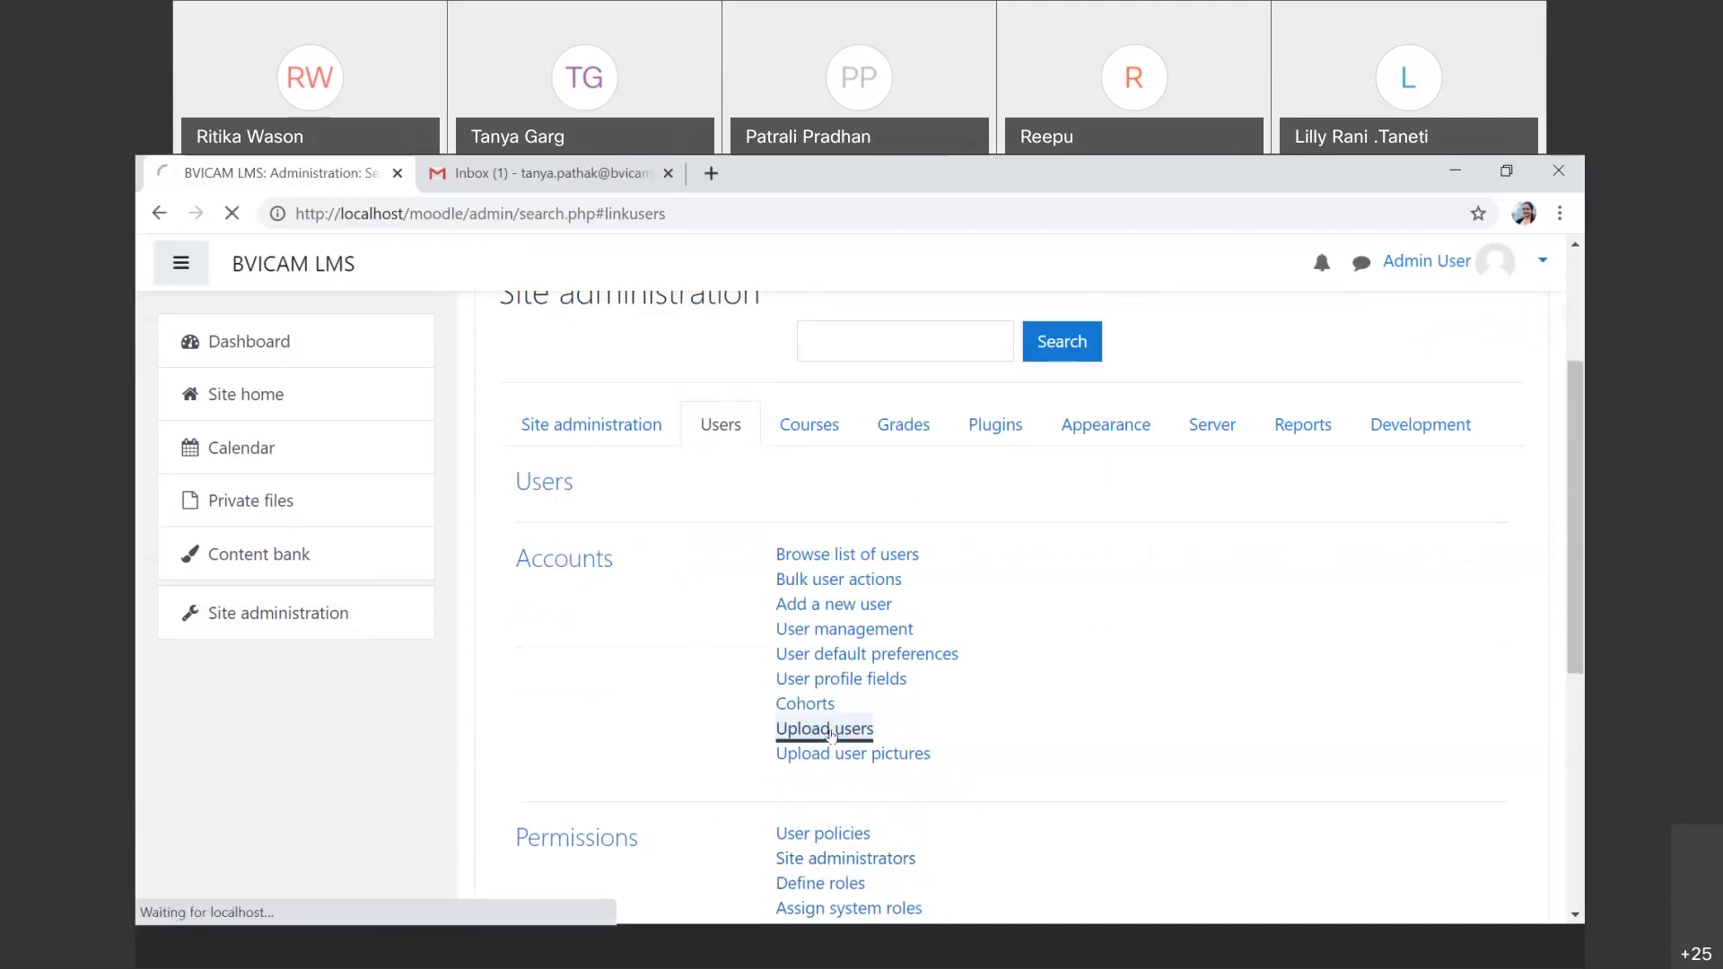
Step: Download the example.csv template from the Upload users page
{"action": "scroll", "coordinate": [831, 736], "scroll_direction": "down", "scroll_amount": 1}
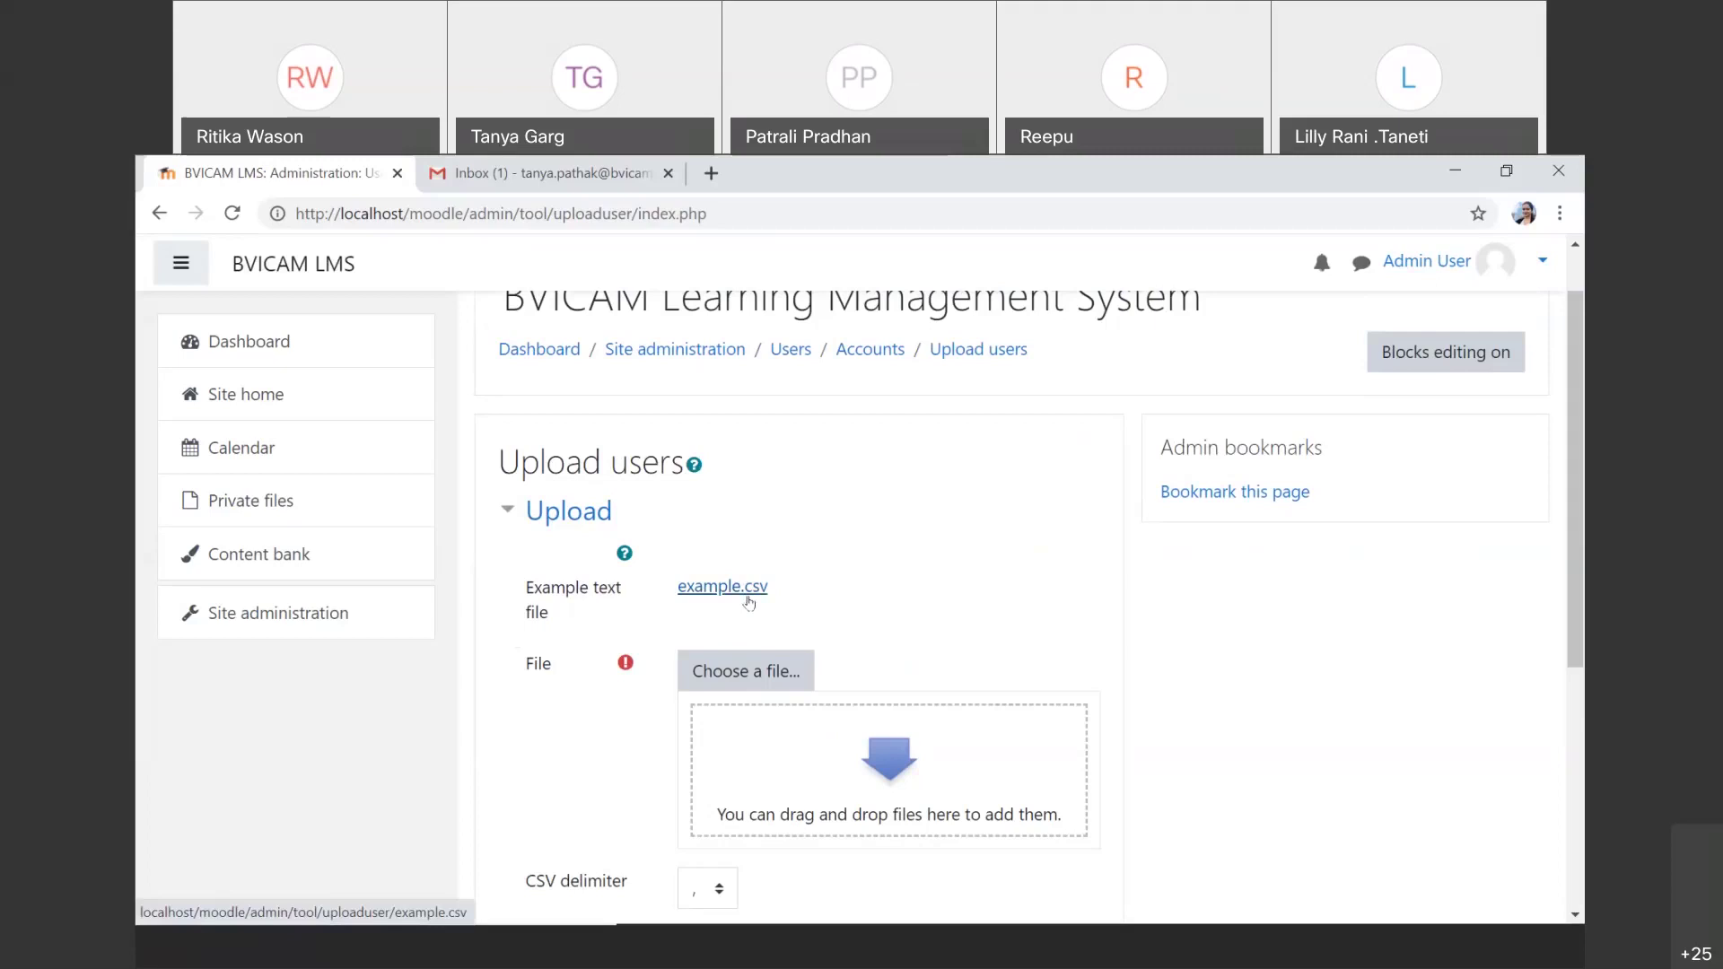
{"action": "left_click", "coordinate": [741, 587]}
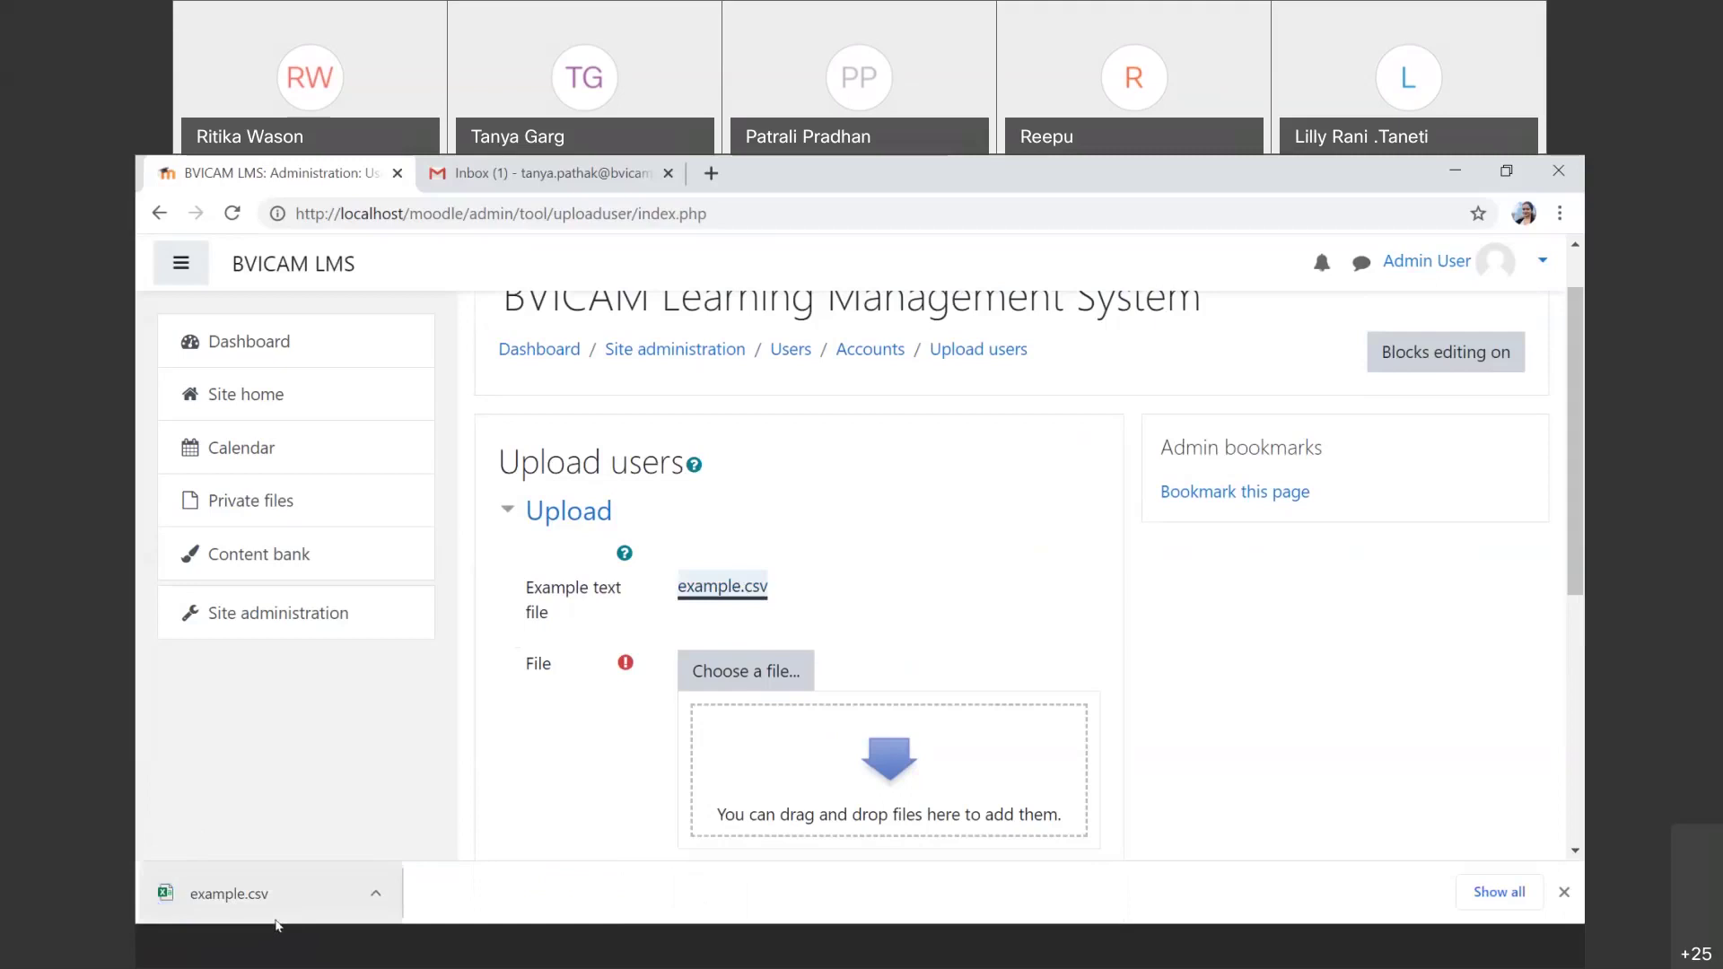
Step: Open the downloaded example.csv in Excel and select the header row A1:D1
{"action": "left_click", "coordinate": [269, 894]}
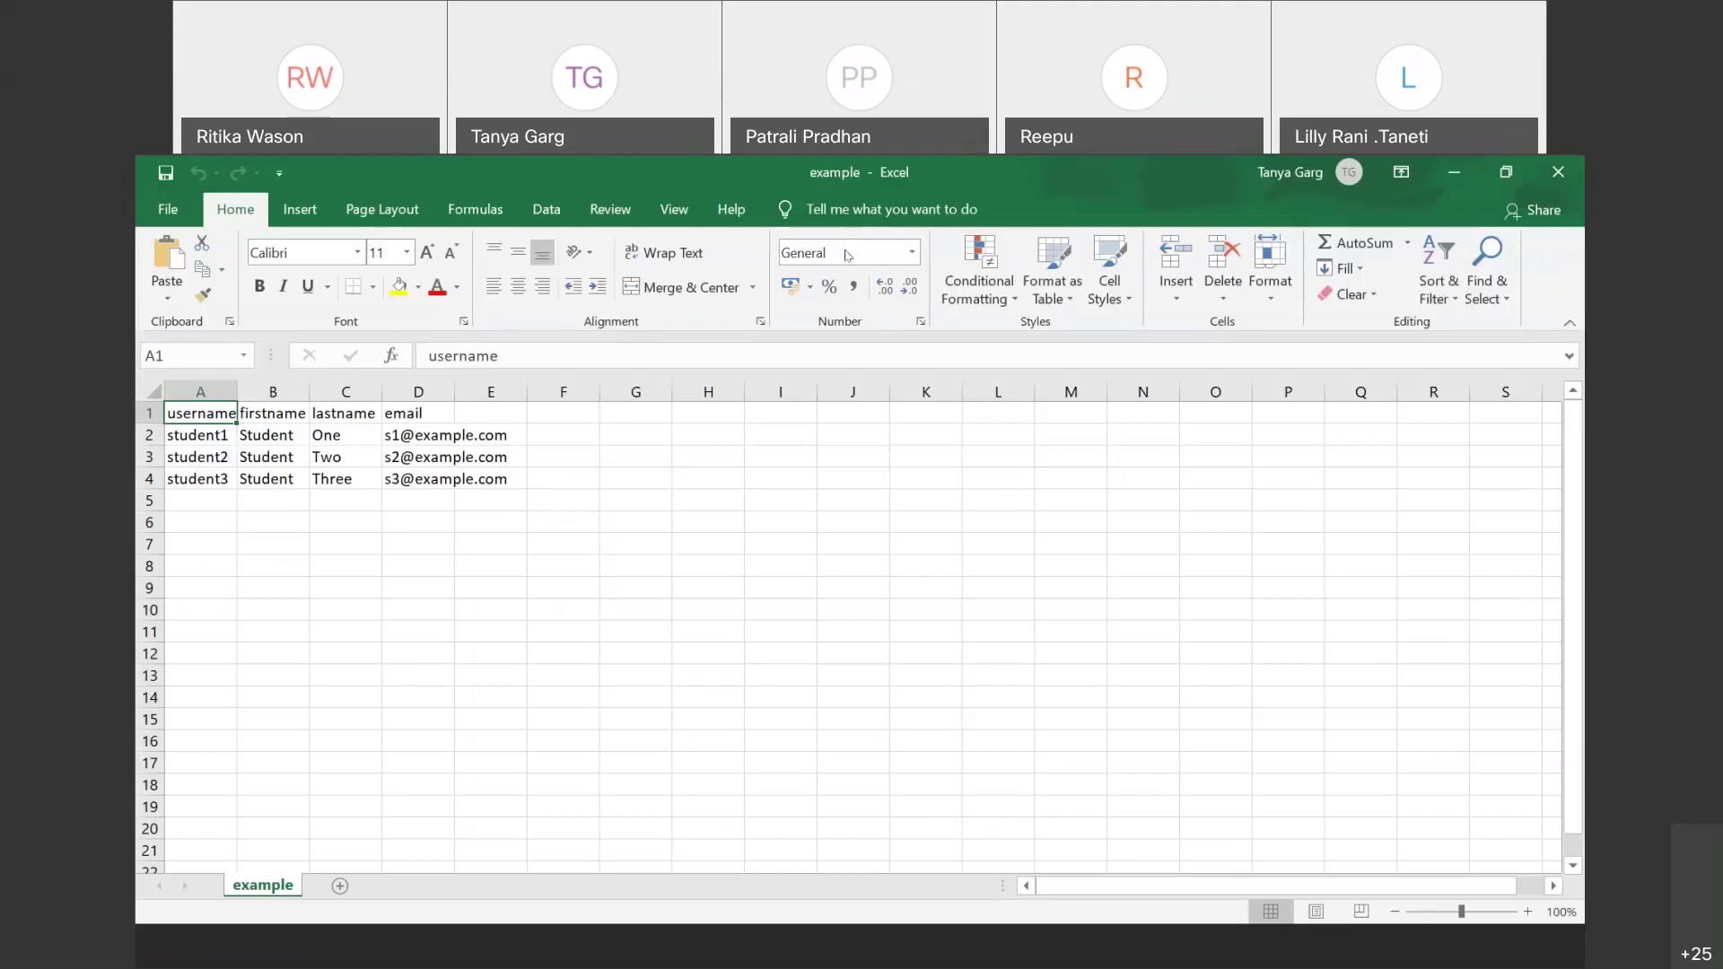
{"action": "left_click", "coordinate": [992, 519]}
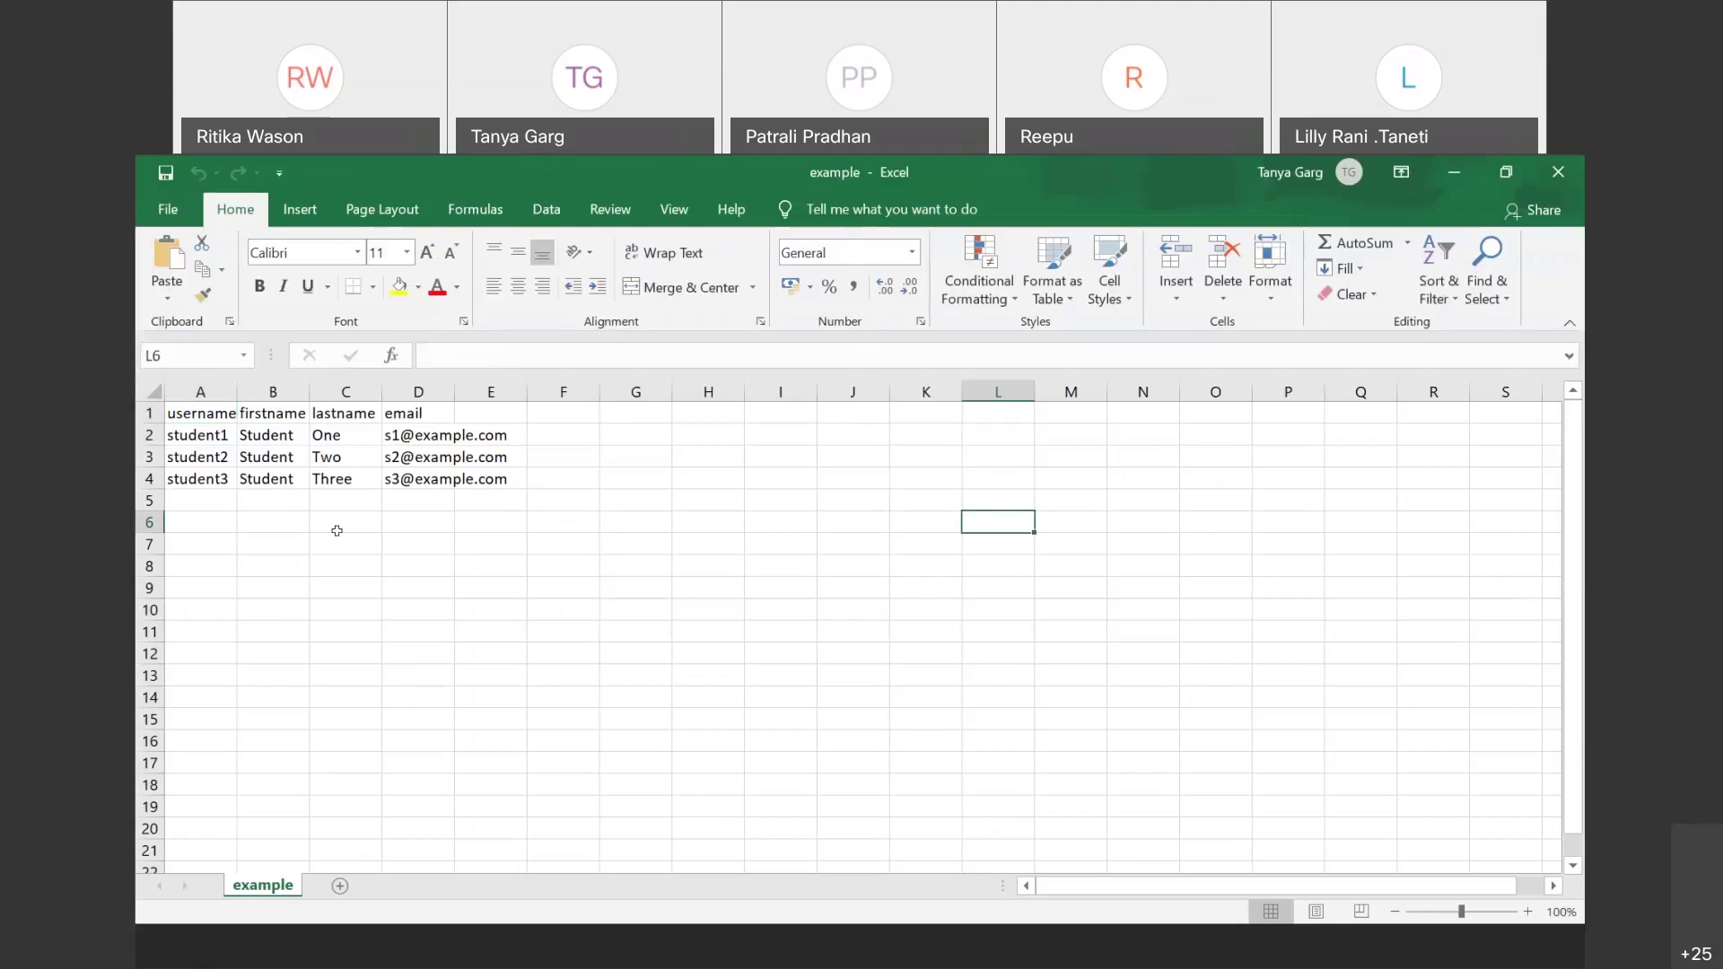
{"action": "left_click", "coordinate": [178, 418]}
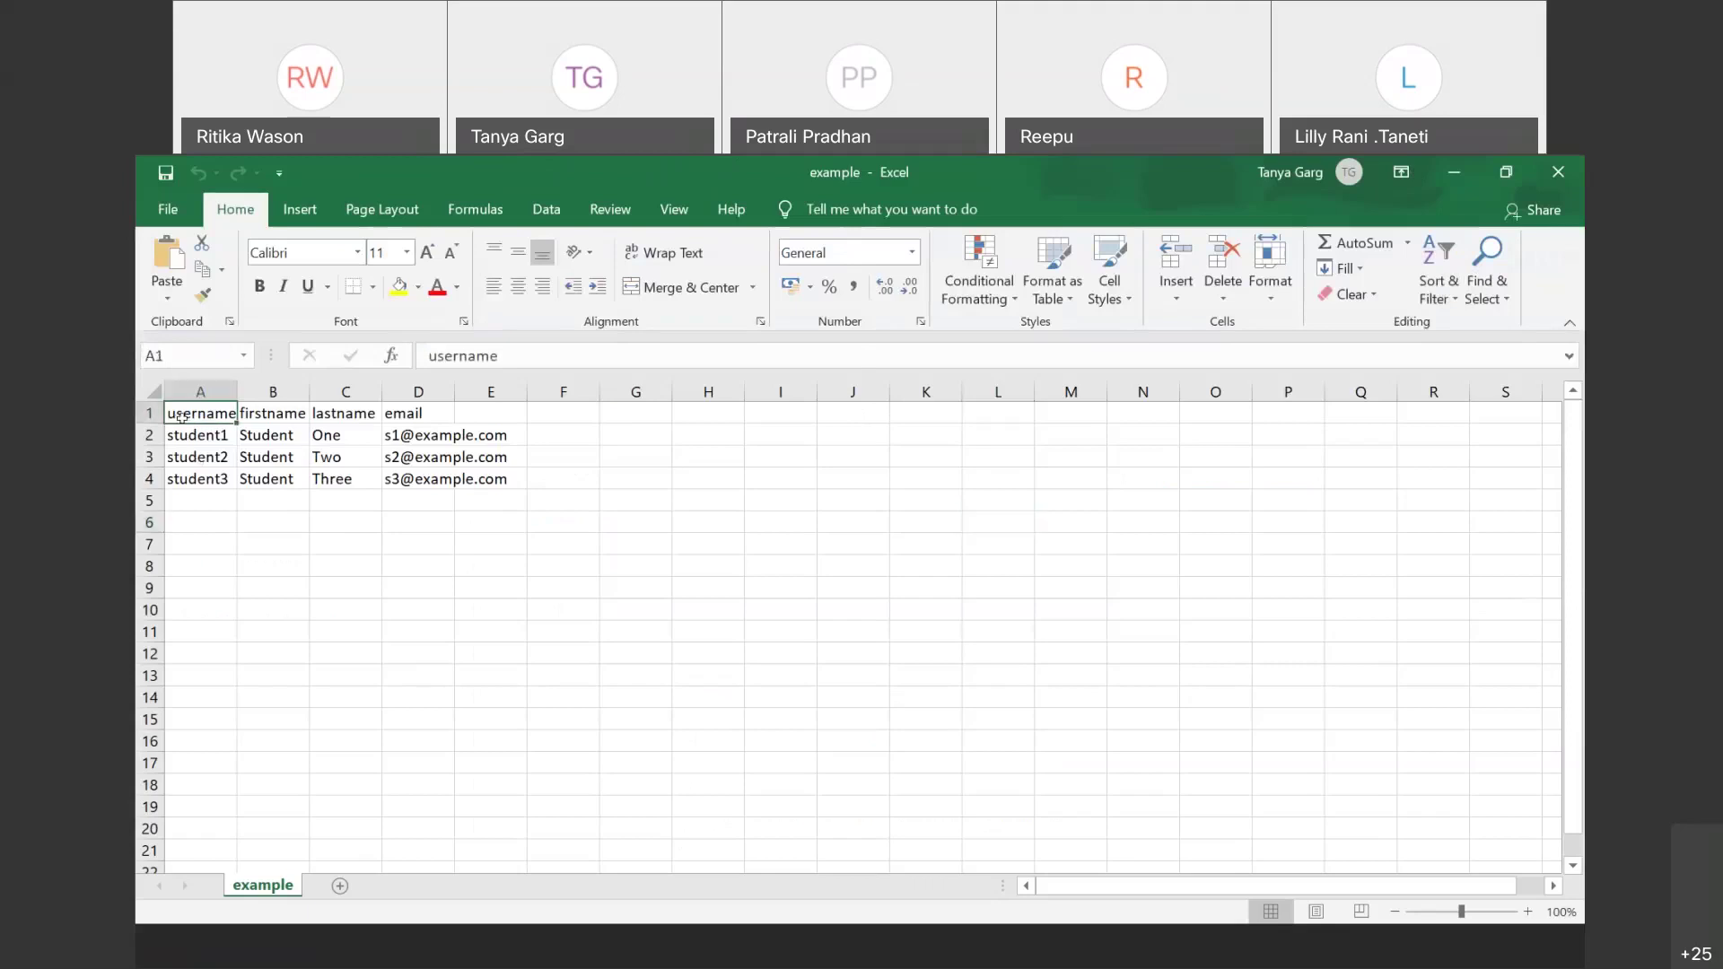
{"action": "left_click_drag", "start_coordinate": [182, 417], "coordinate": [451, 415]}
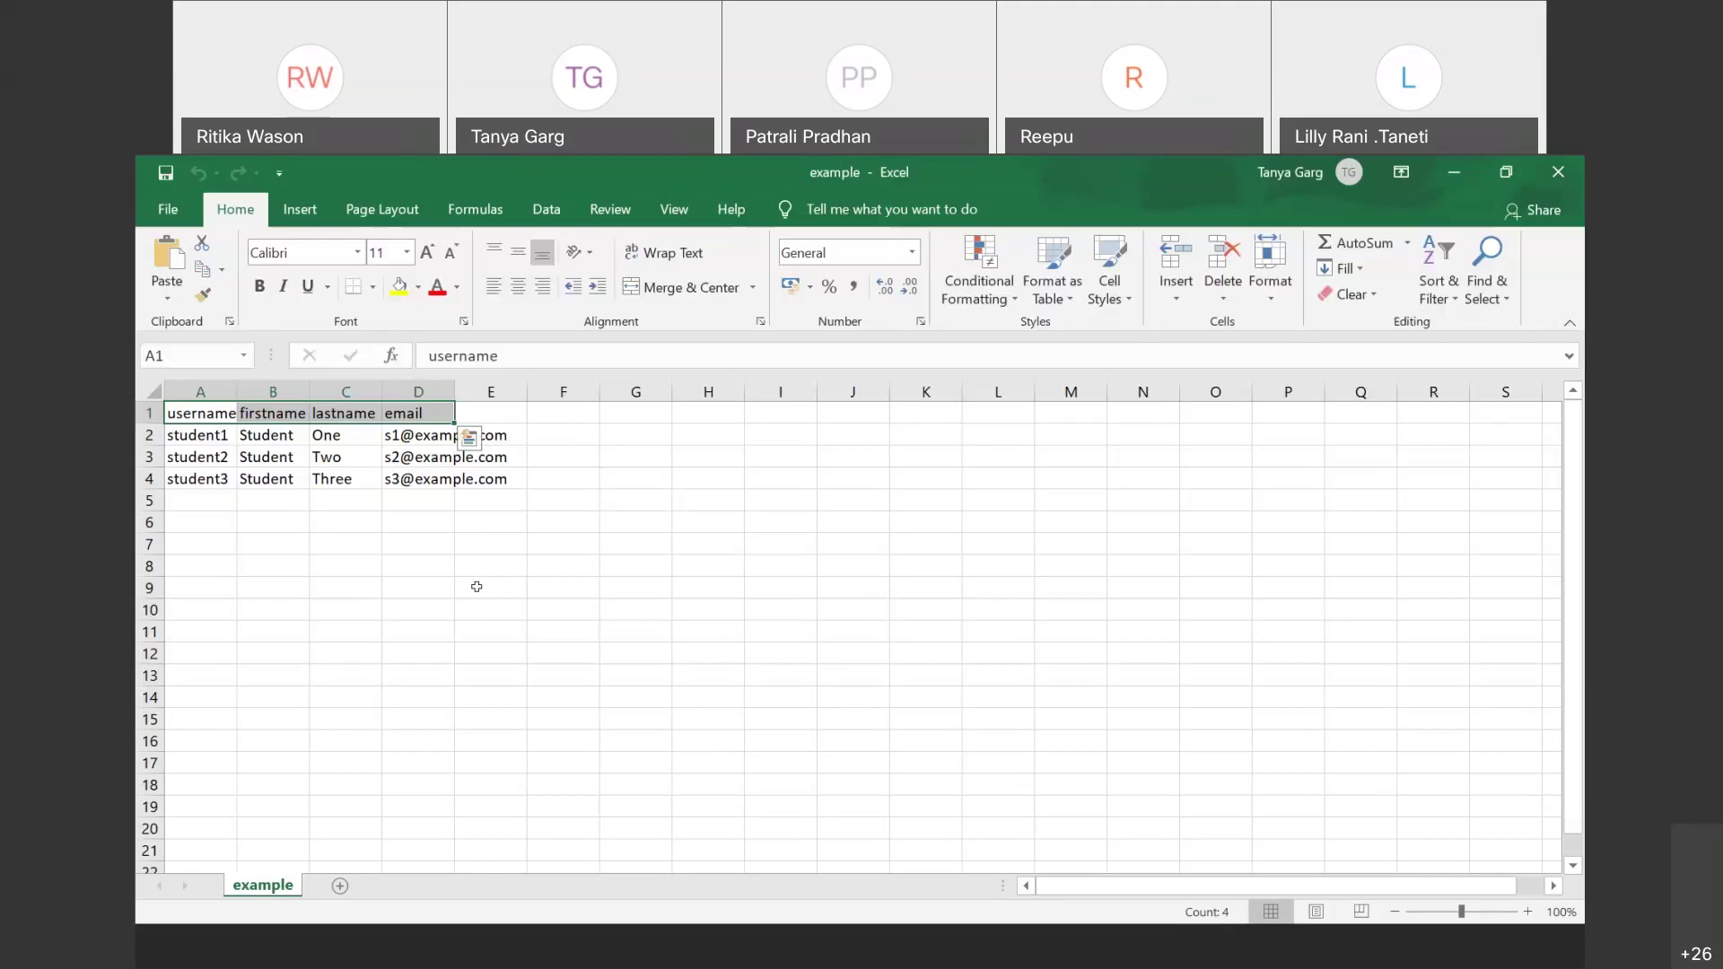
Step: Clear the three sample data rows, then undo to restore them
{"action": "key", "text": "Escape"}
{"action": "left_click_drag", "start_coordinate": [199, 435], "coordinate": [443, 482]}
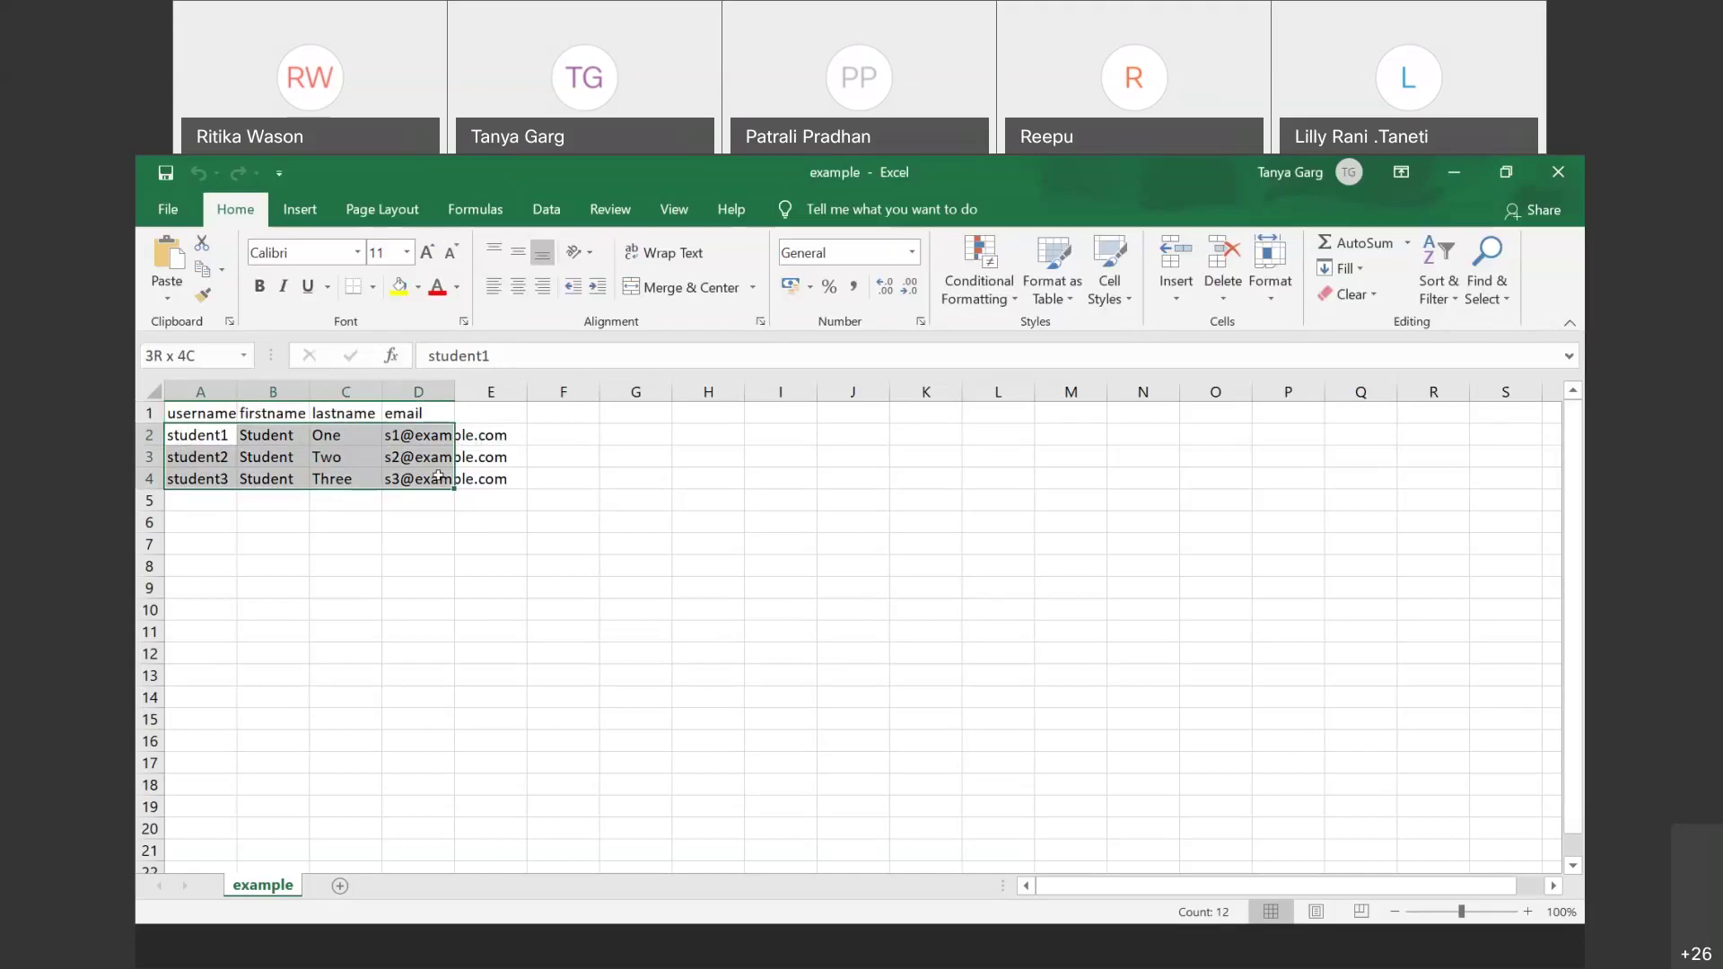
{"action": "key", "text": "Delete"}
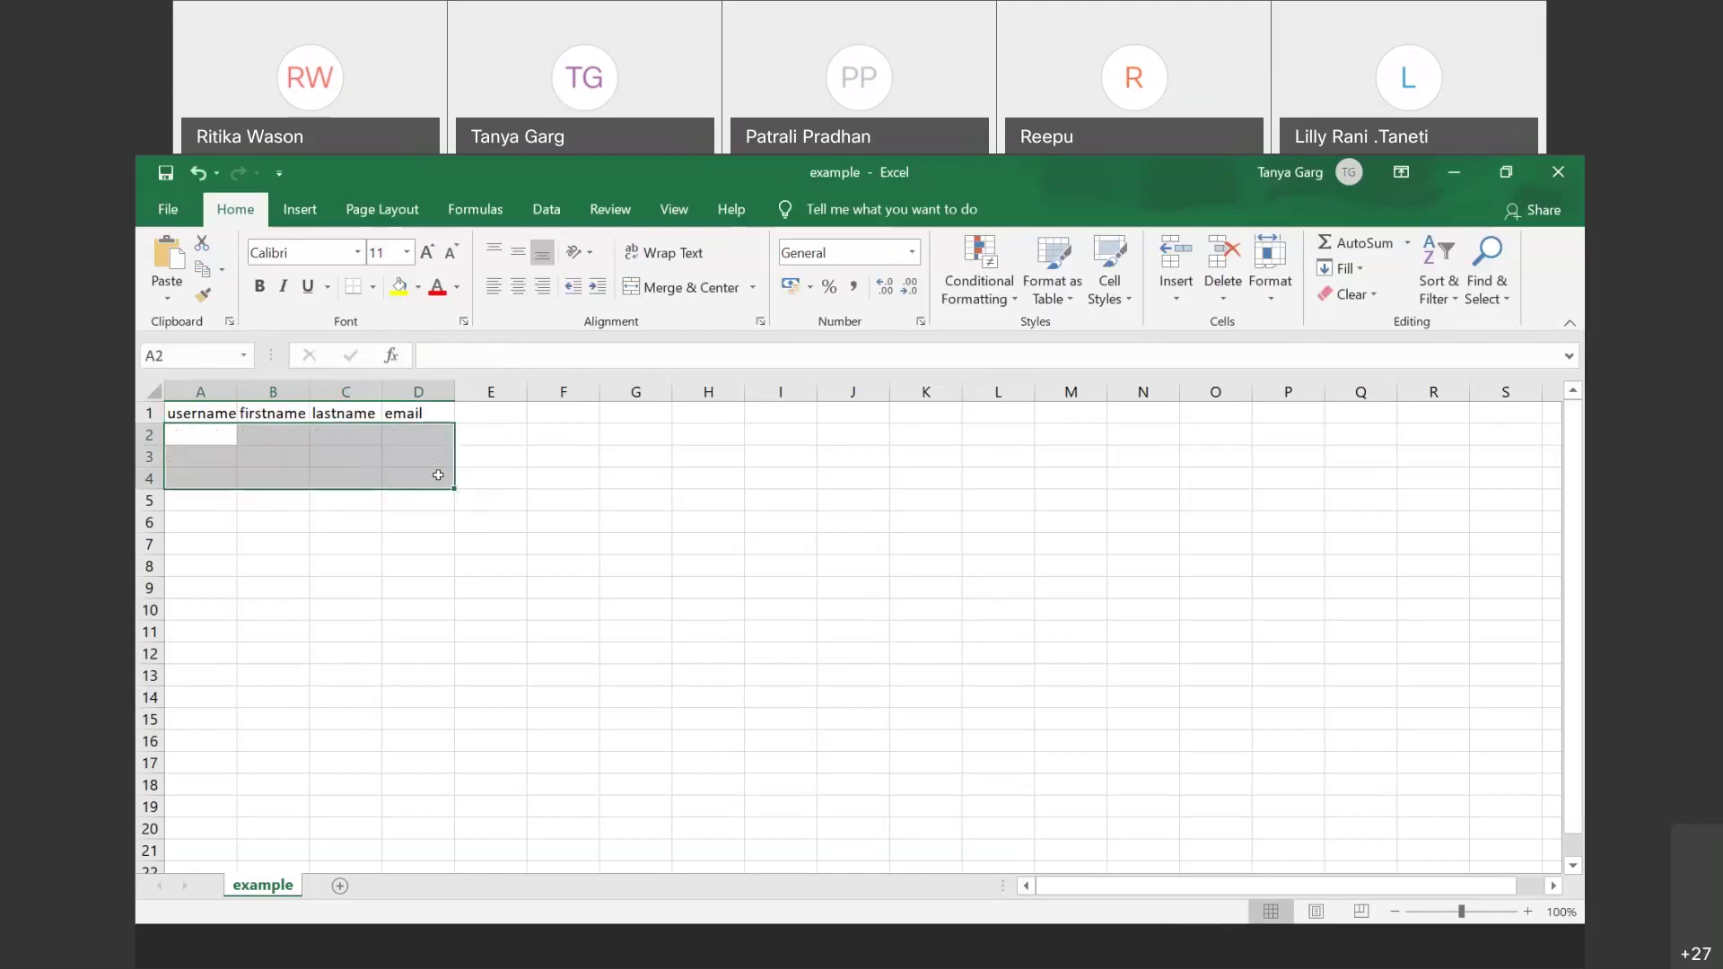
{"action": "key", "text": "ctrl+z"}
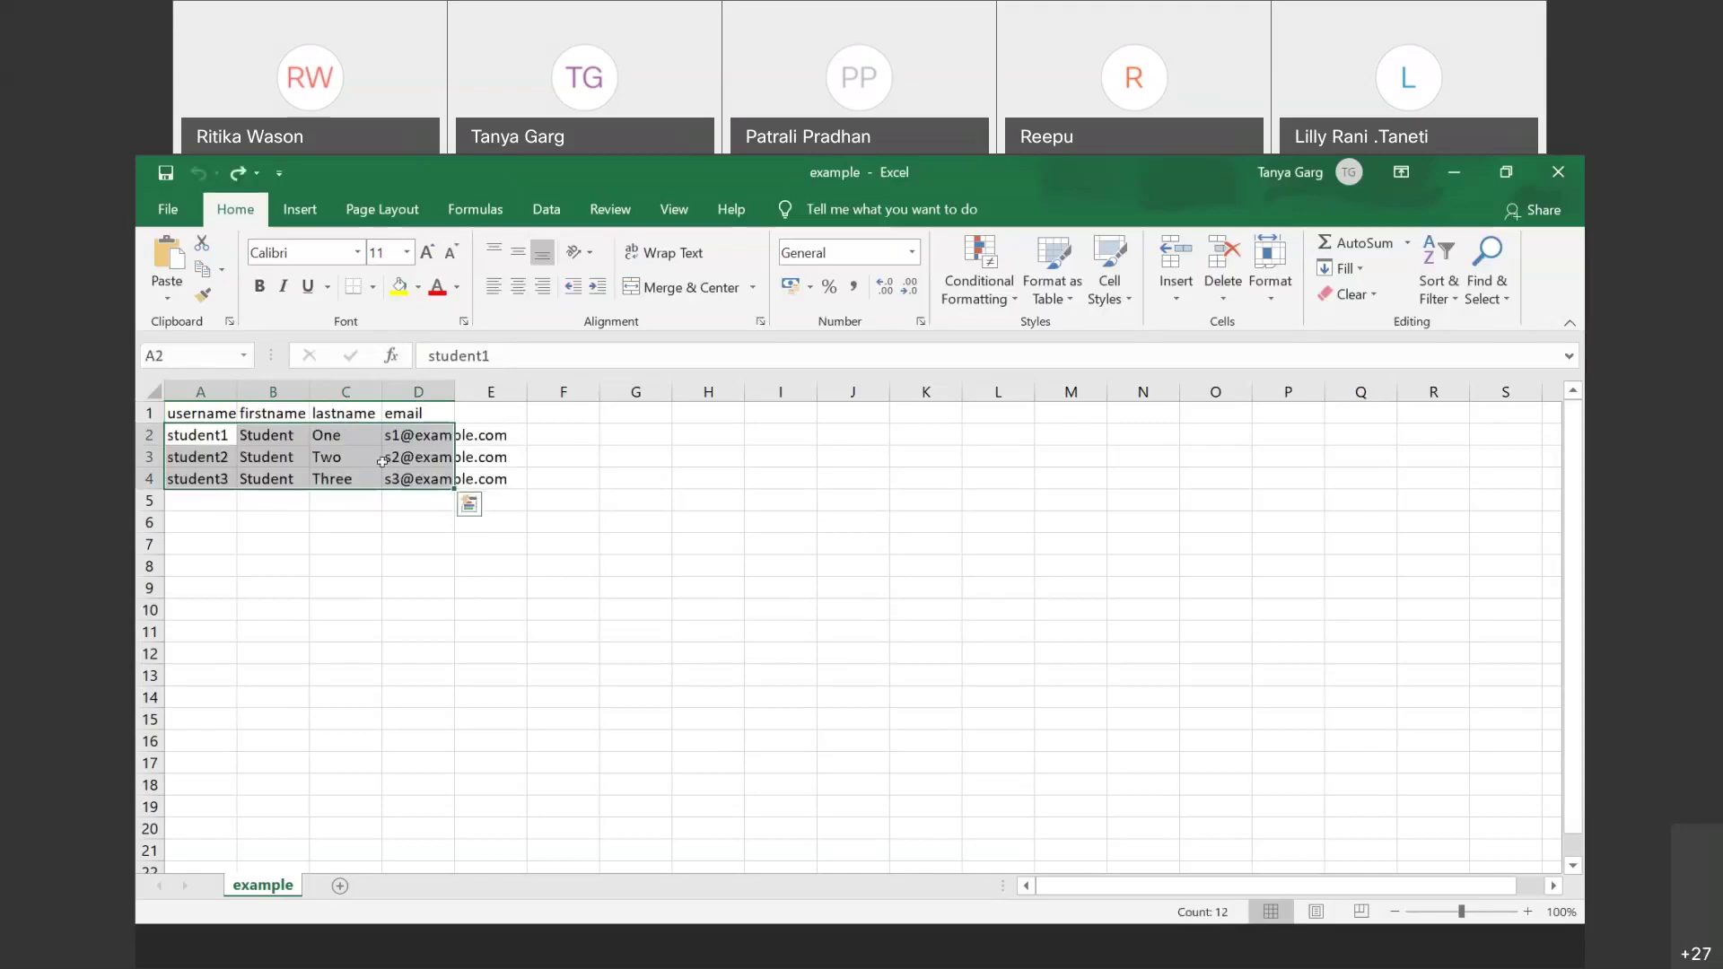
Step: Set row 2 to username user1 with first name User
{"action": "left_click", "coordinate": [209, 427]}
{"action": "type", "text": "use"}
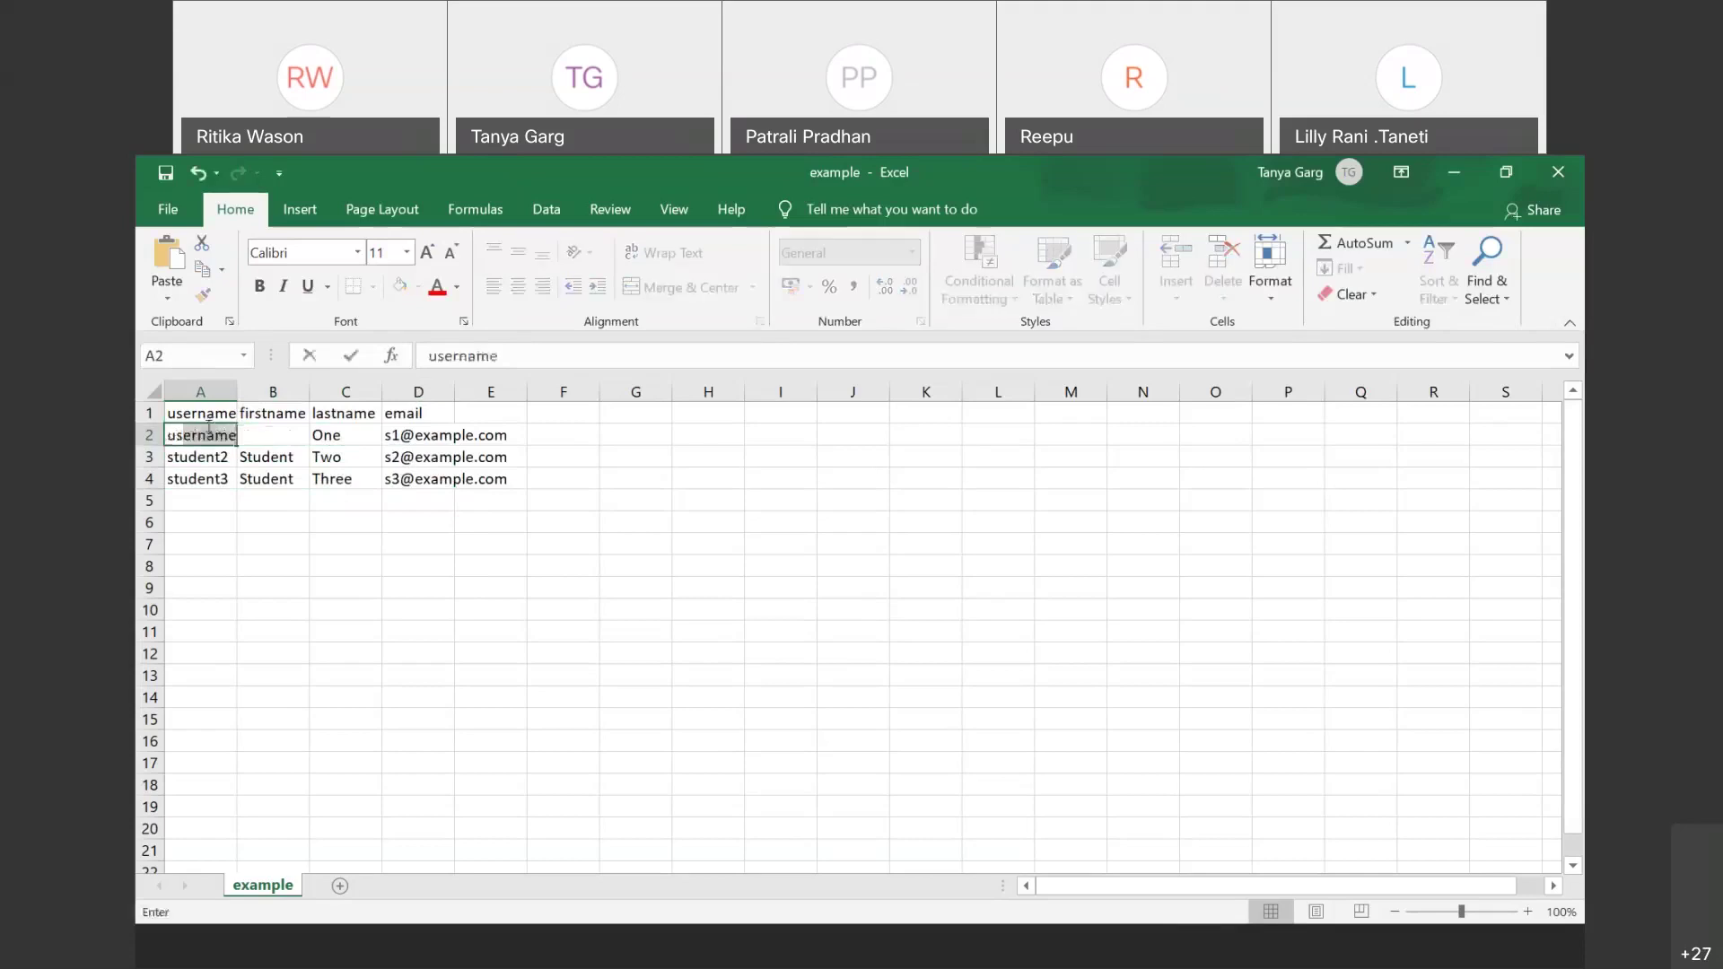
{"action": "type", "text": "r1"}
{"action": "key", "text": "Tab"}
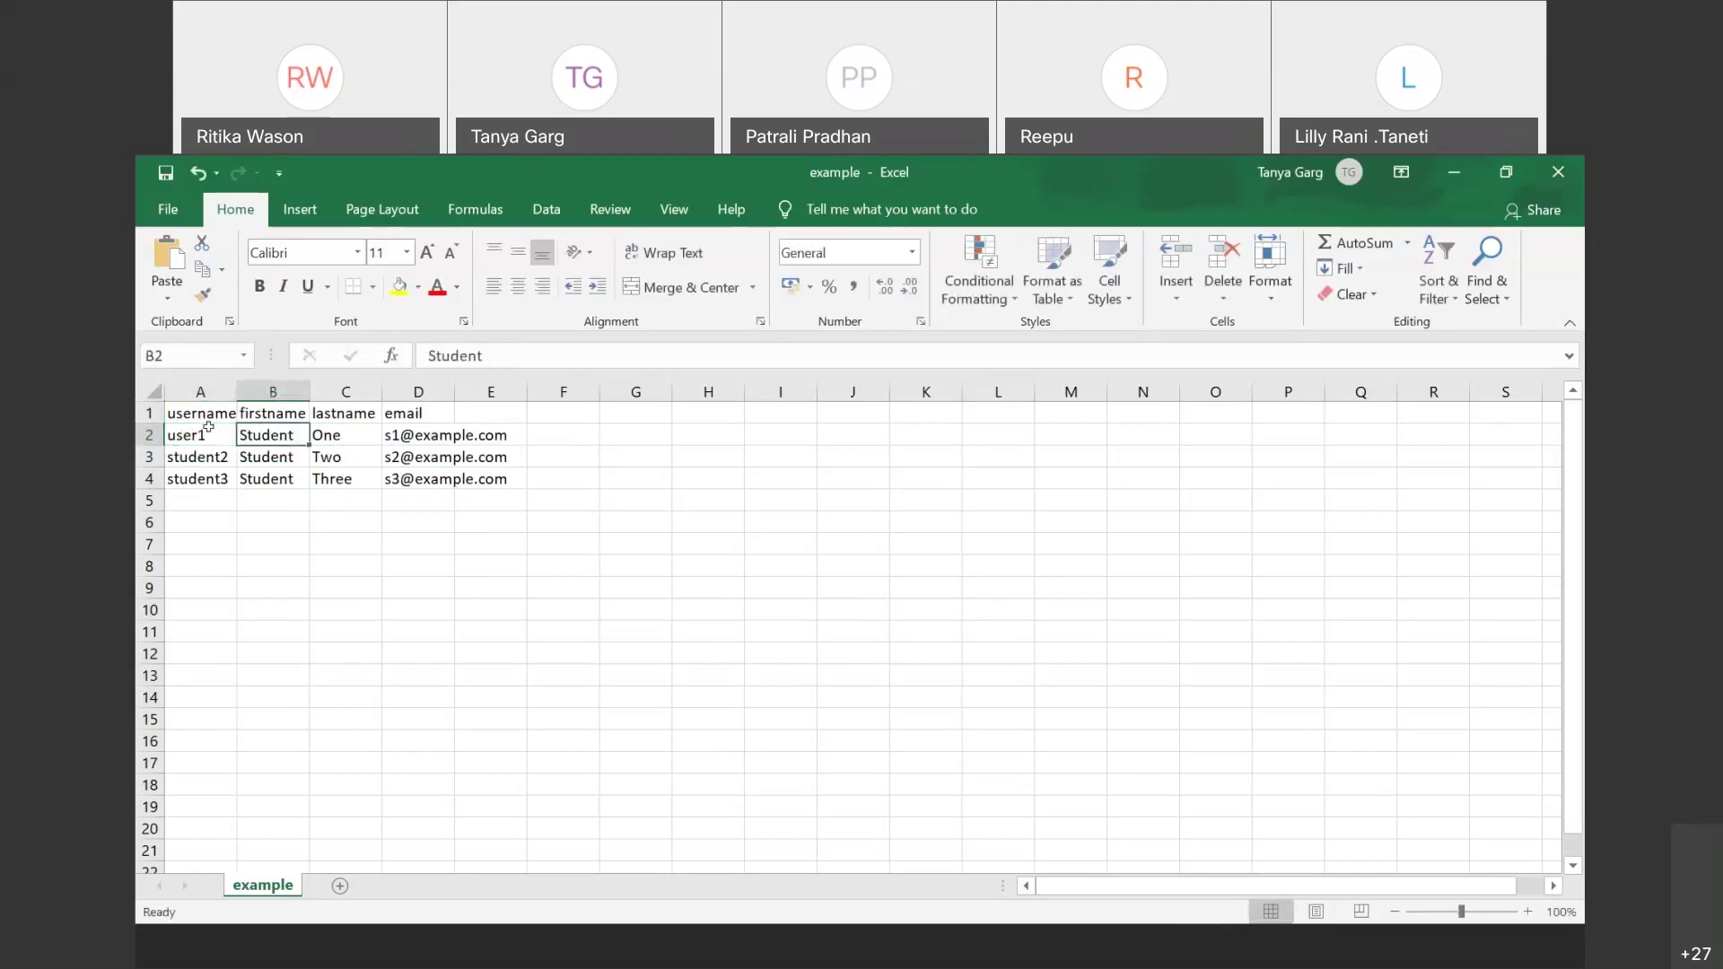
{"action": "type", "text": "User"}
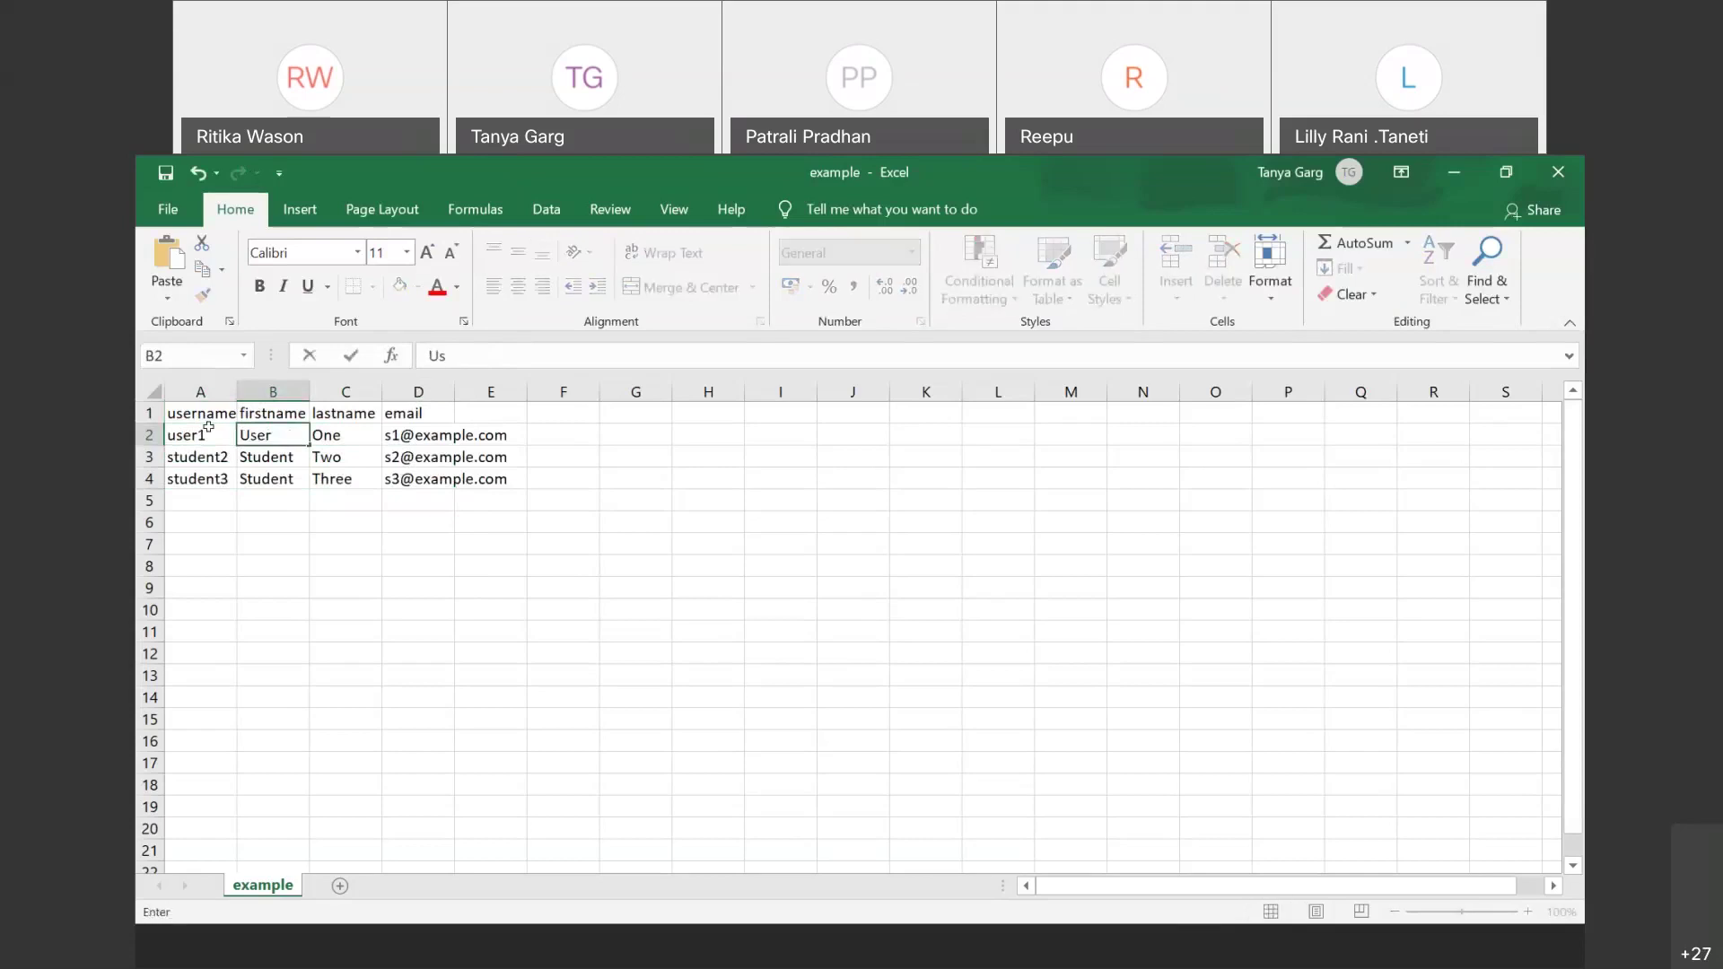
{"action": "key", "text": "Tab"}
{"action": "left_click", "coordinate": [208, 428]}
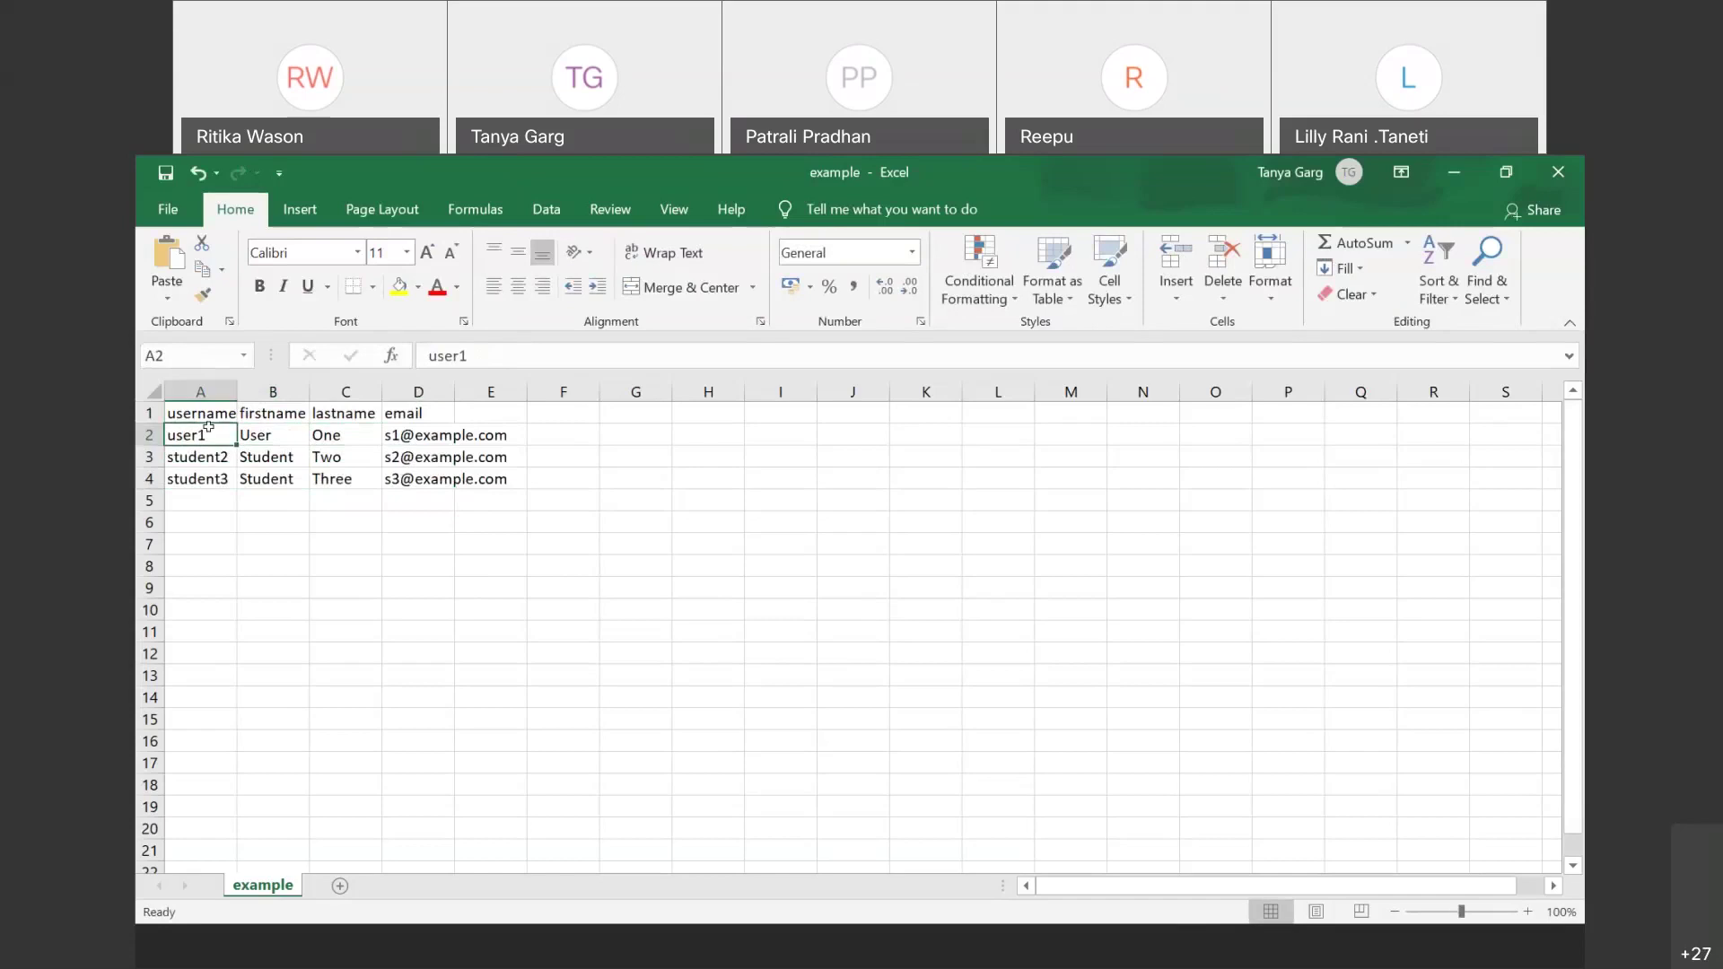
{"action": "key", "text": "Right"}
{"action": "key", "text": "Right"}
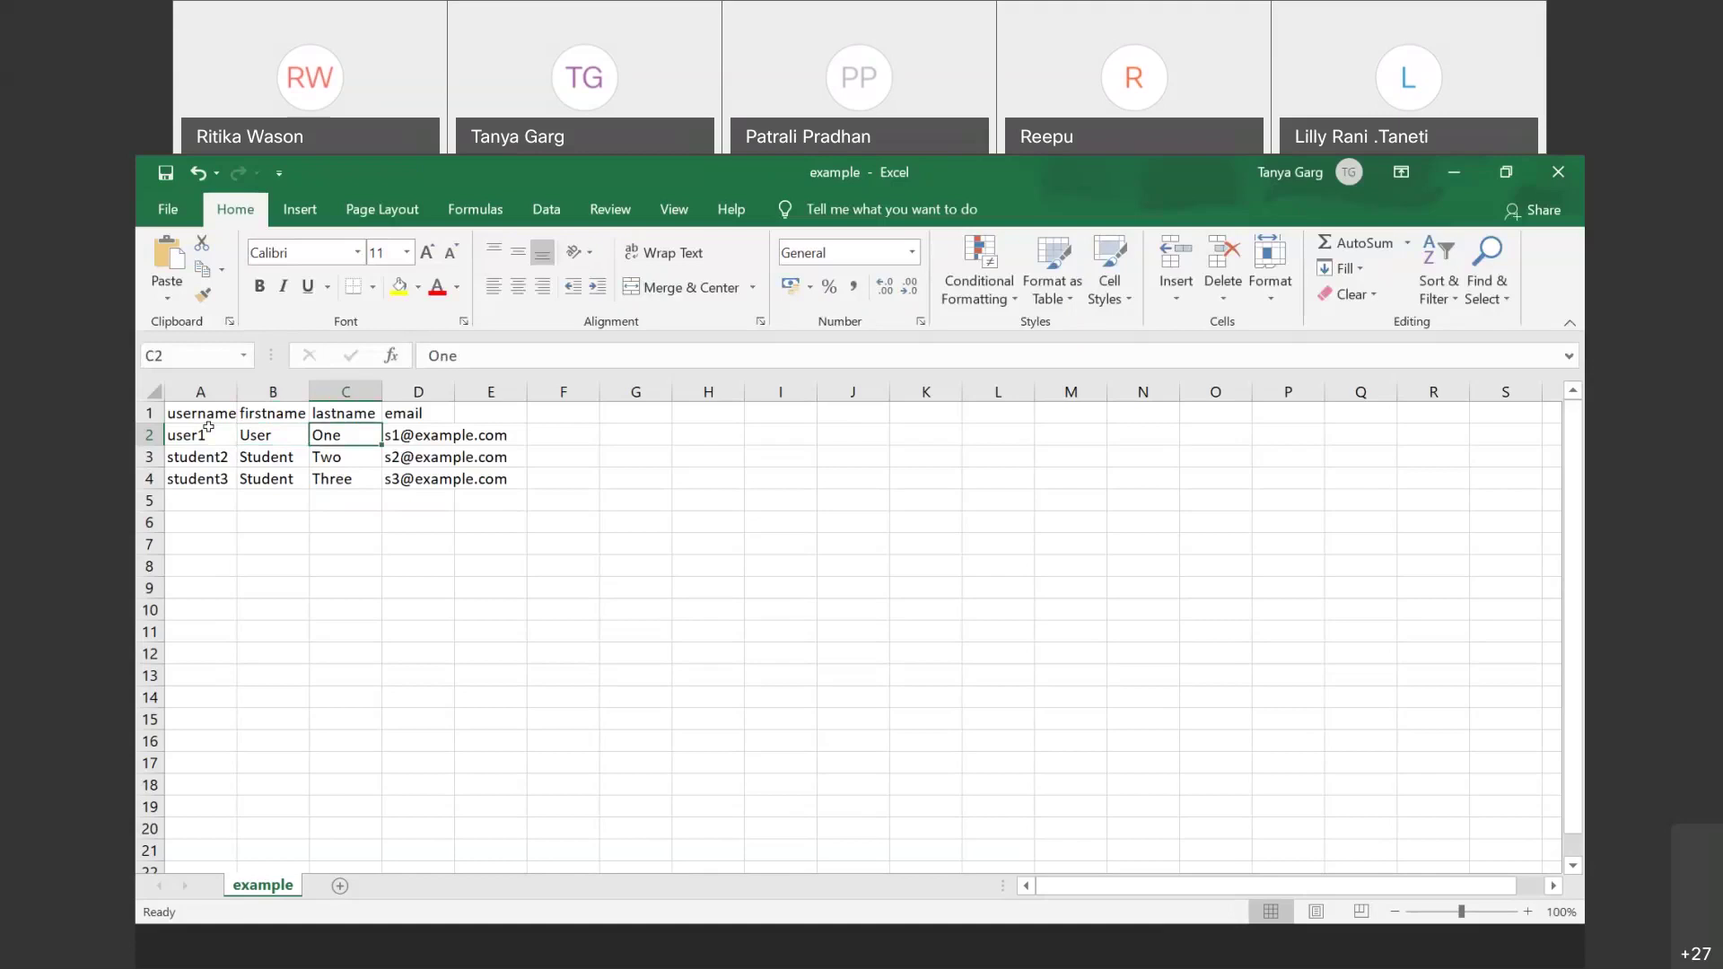
{"action": "key", "text": "Right"}
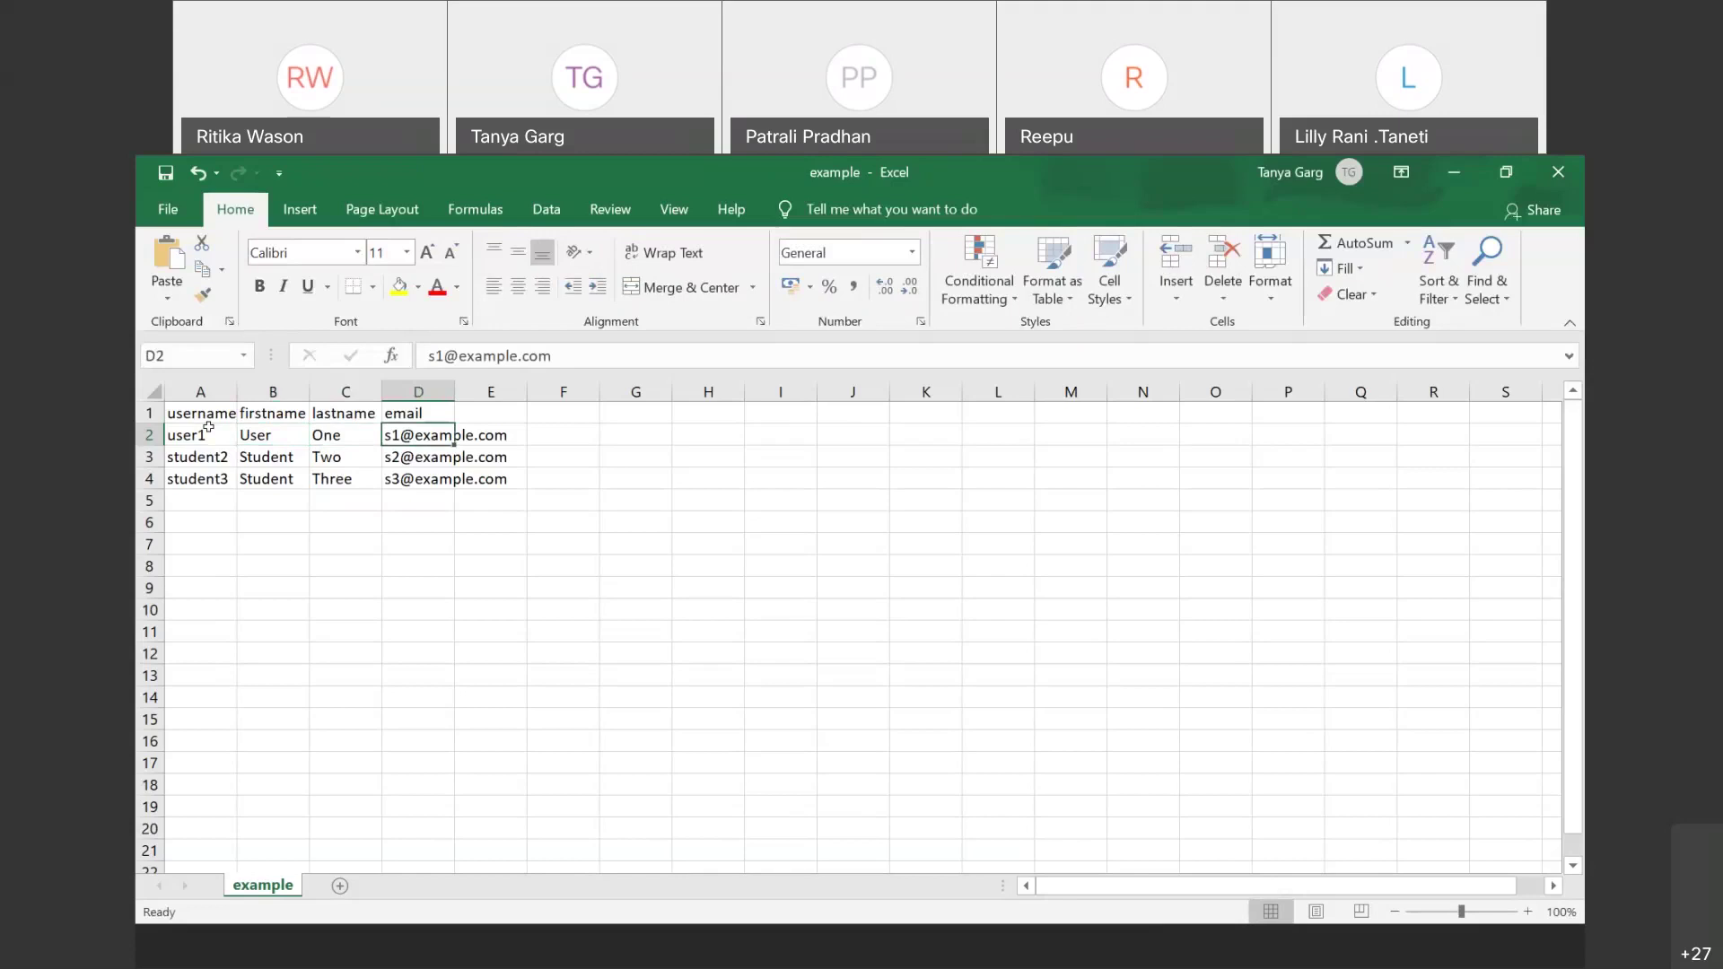
{"action": "key", "text": "Down"}
{"action": "key", "text": "Left"}
{"action": "key", "text": "Left"}
{"action": "key", "text": "Left"}
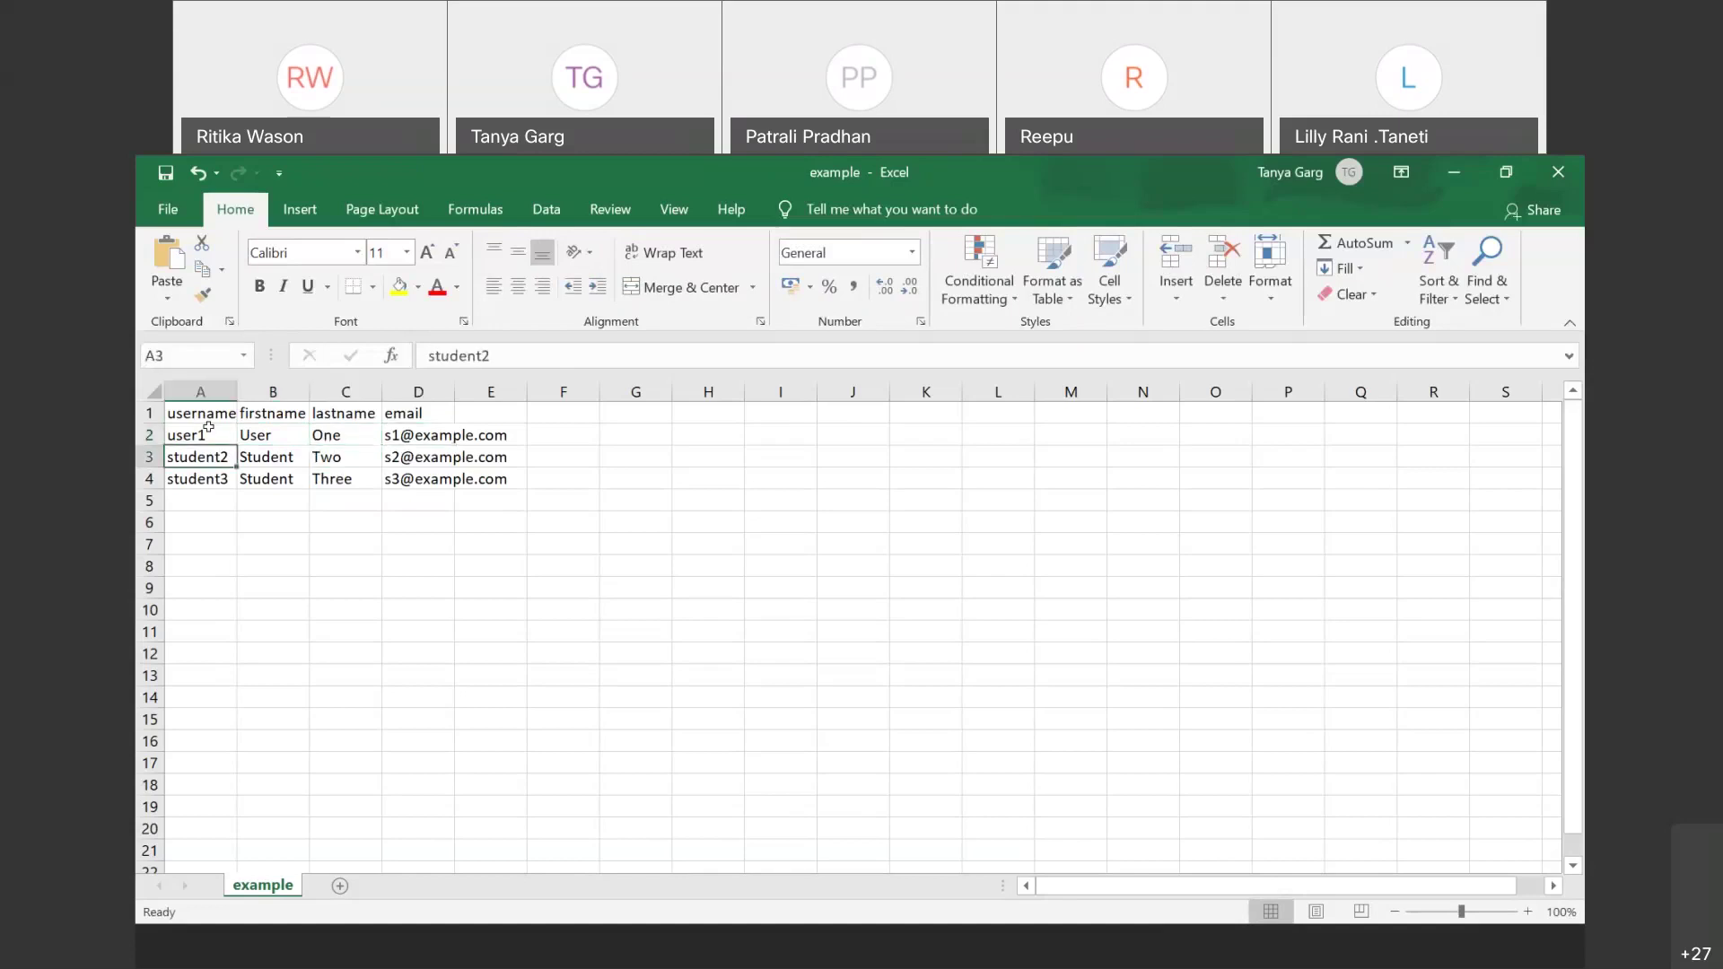
Step: Set rows 3 and 4 to usernames user2 and user3, each with first name User
{"action": "type", "text": "user2"}
{"action": "key", "text": "Tab"}
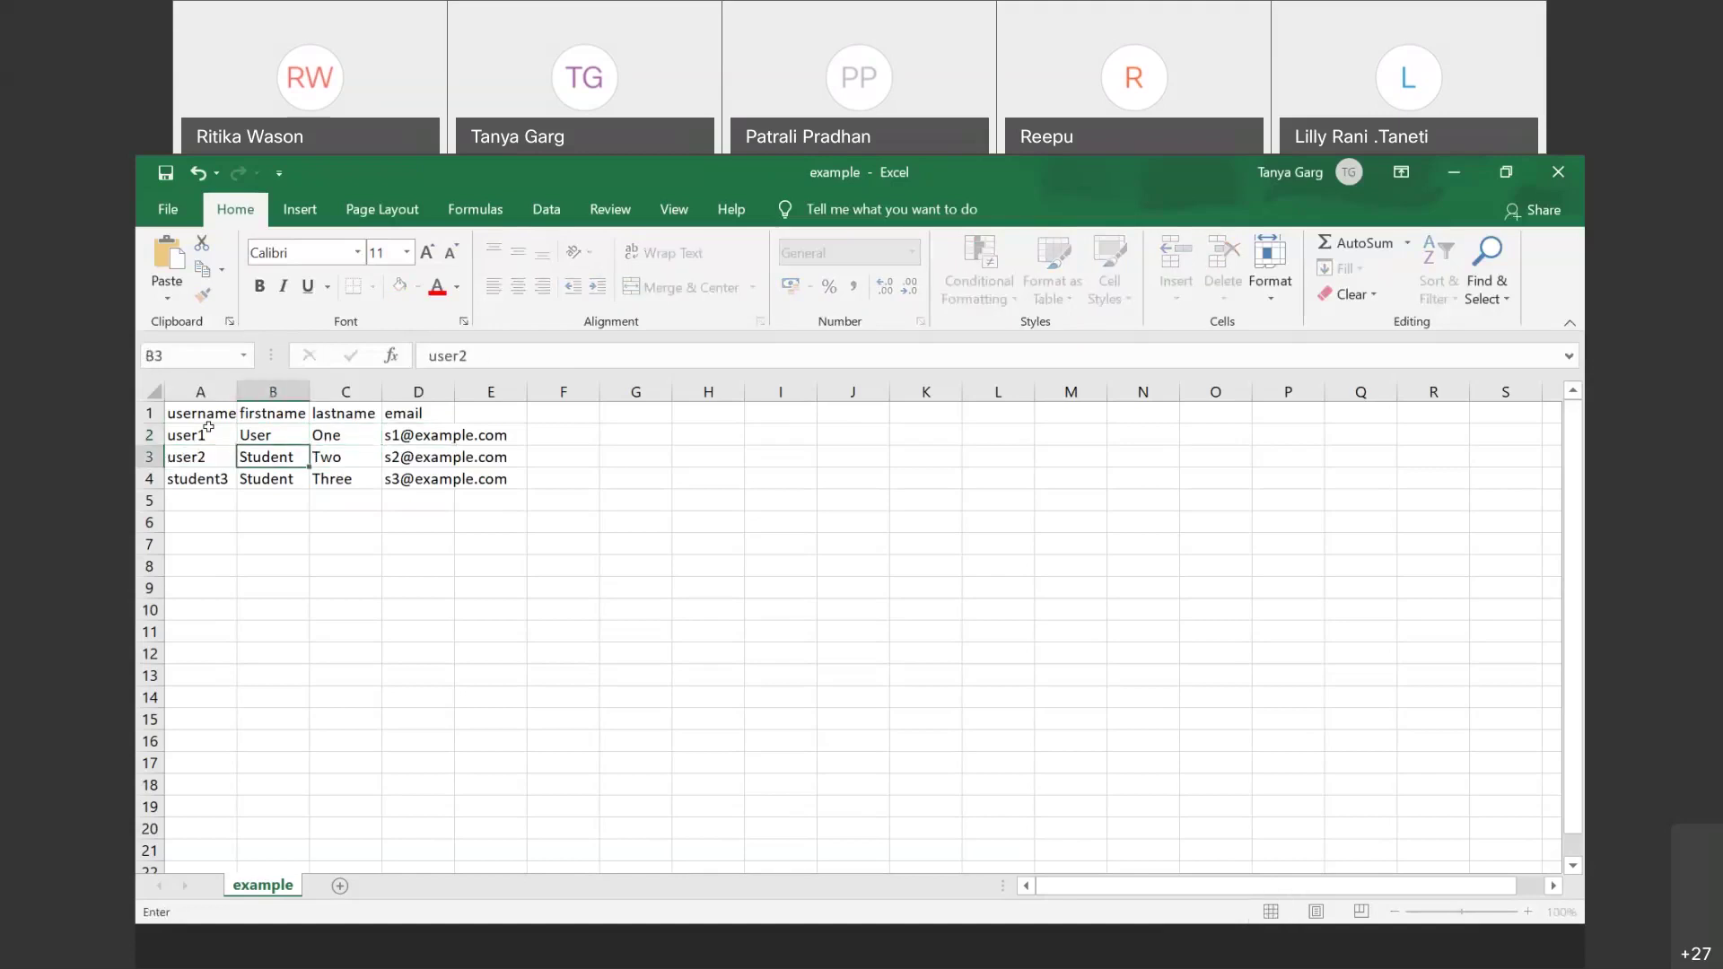
{"action": "type", "text": "User"}
{"action": "key", "text": "Tab"}
{"action": "key", "text": "Tab"}
{"action": "key", "text": "Down"}
{"action": "key", "text": "Left"}
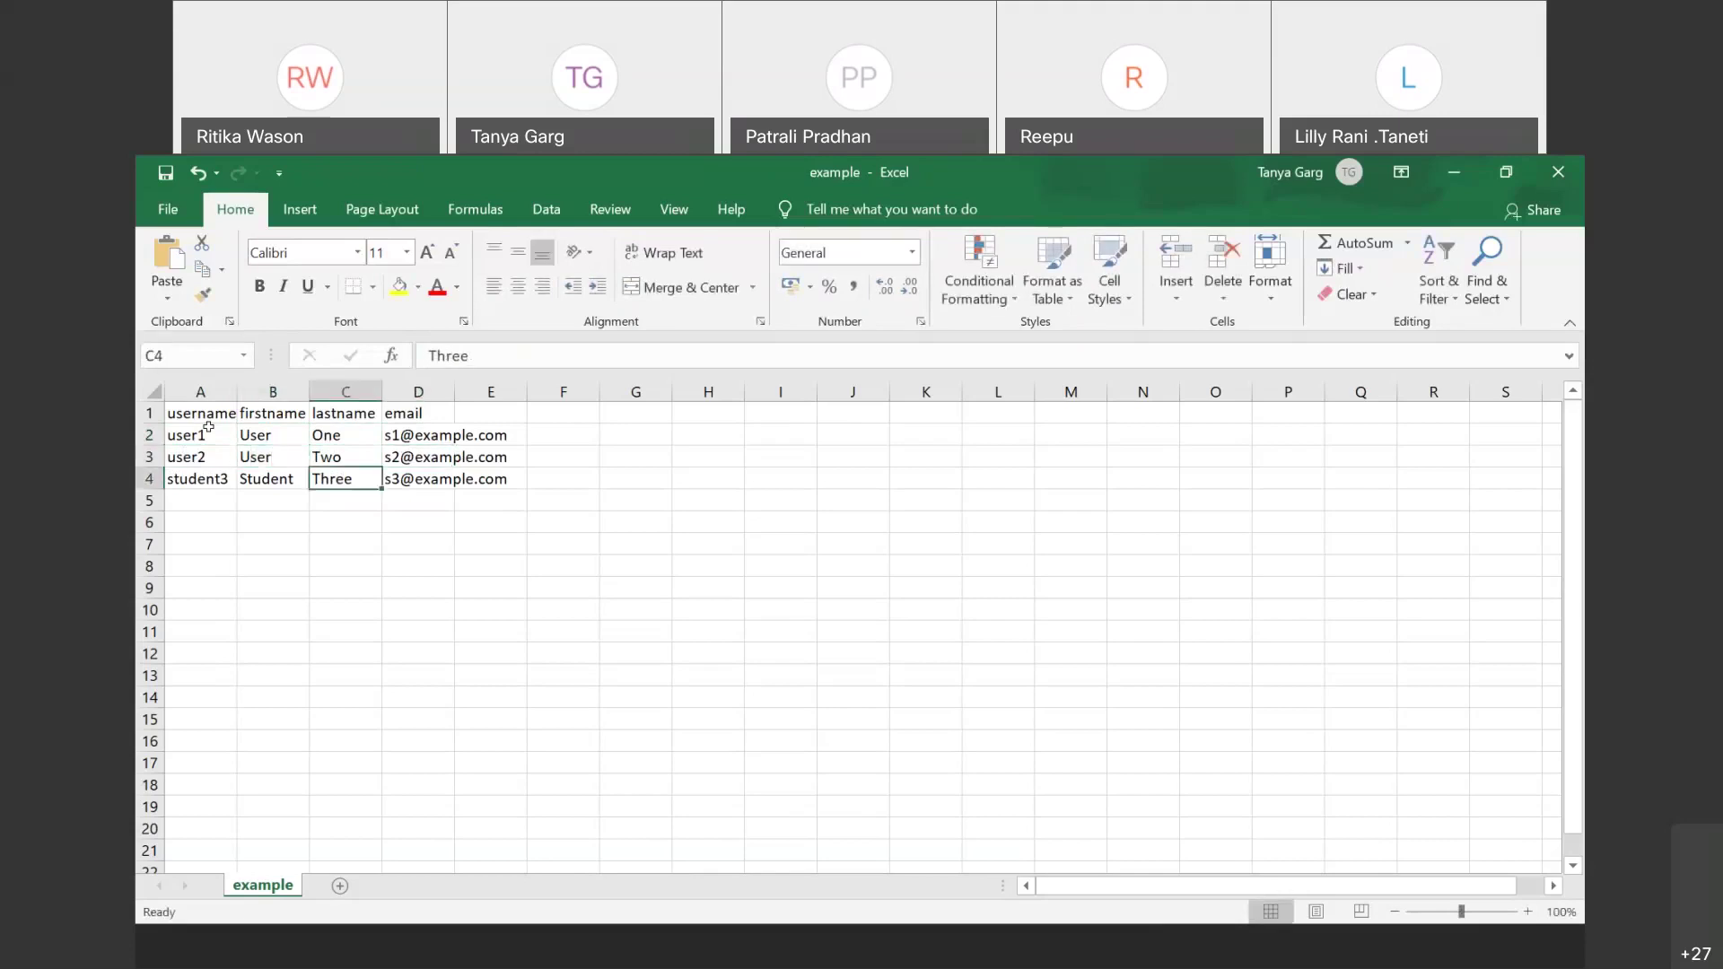
{"action": "key", "text": "Left"}
{"action": "key", "text": "Left"}
{"action": "type", "text": "user"}
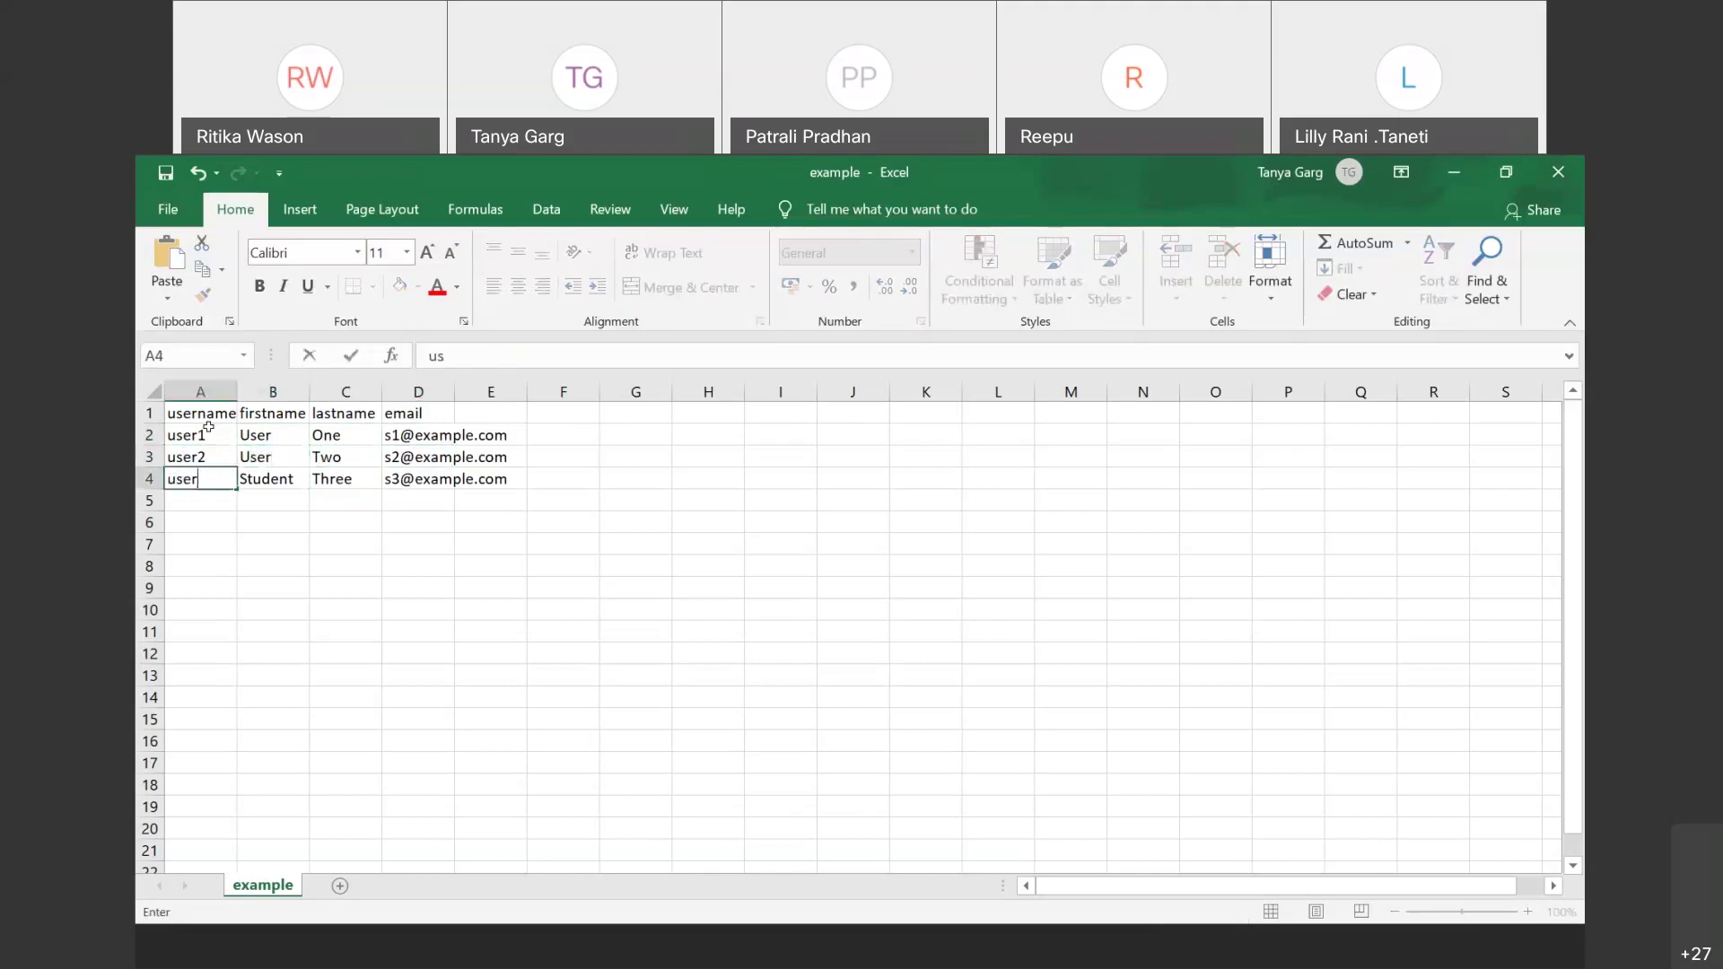
{"action": "type", "text": "3"}
{"action": "key", "text": "Tab"}
{"action": "type", "text": "User"}
{"action": "key", "text": "Tab"}
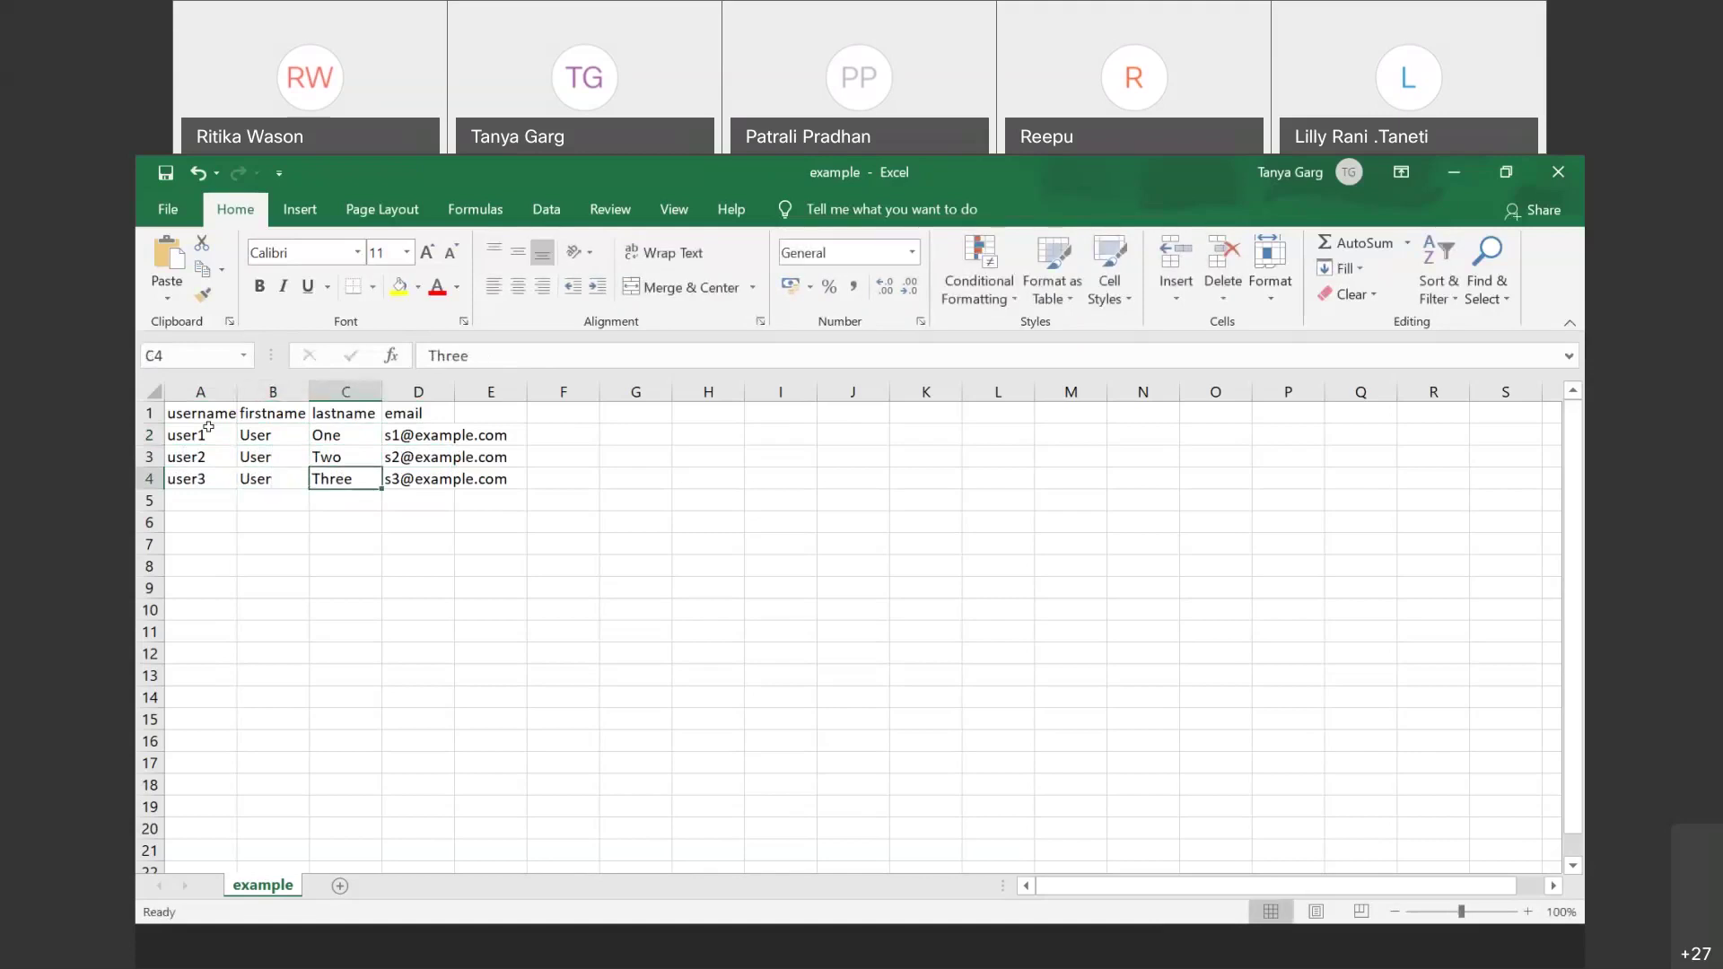
Step: Review the edited row 2 values, then close the example workbook
{"action": "left_click", "coordinate": [542, 527]}
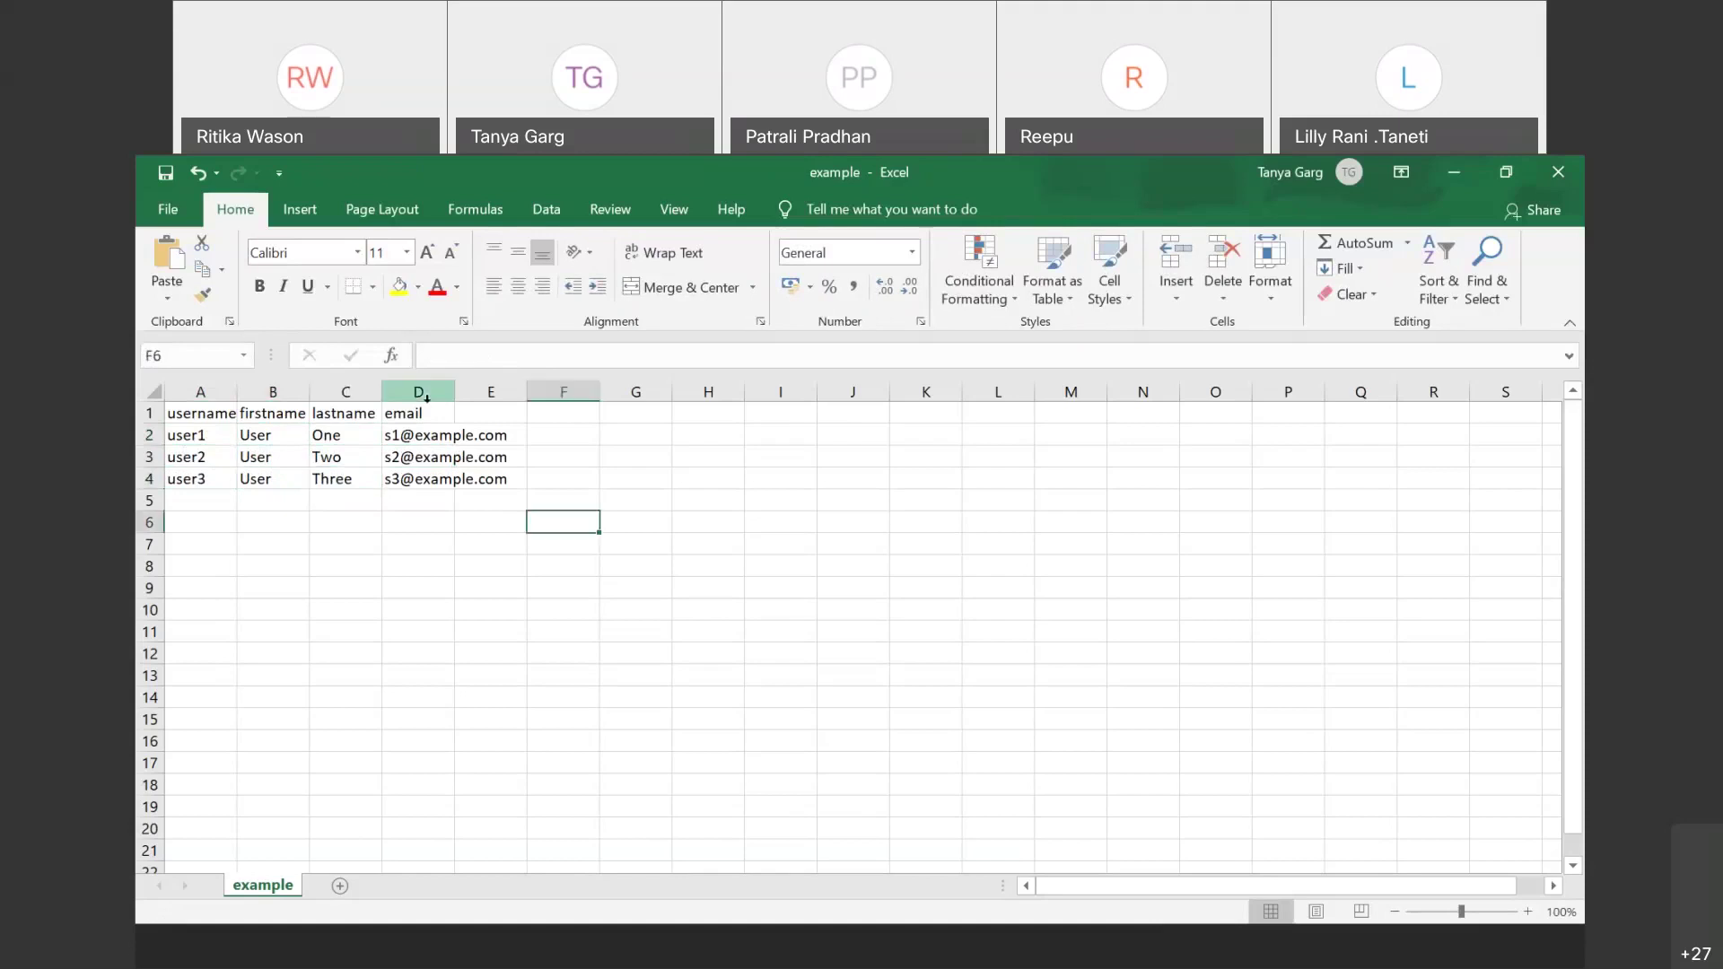
{"action": "left_click", "coordinate": [448, 434]}
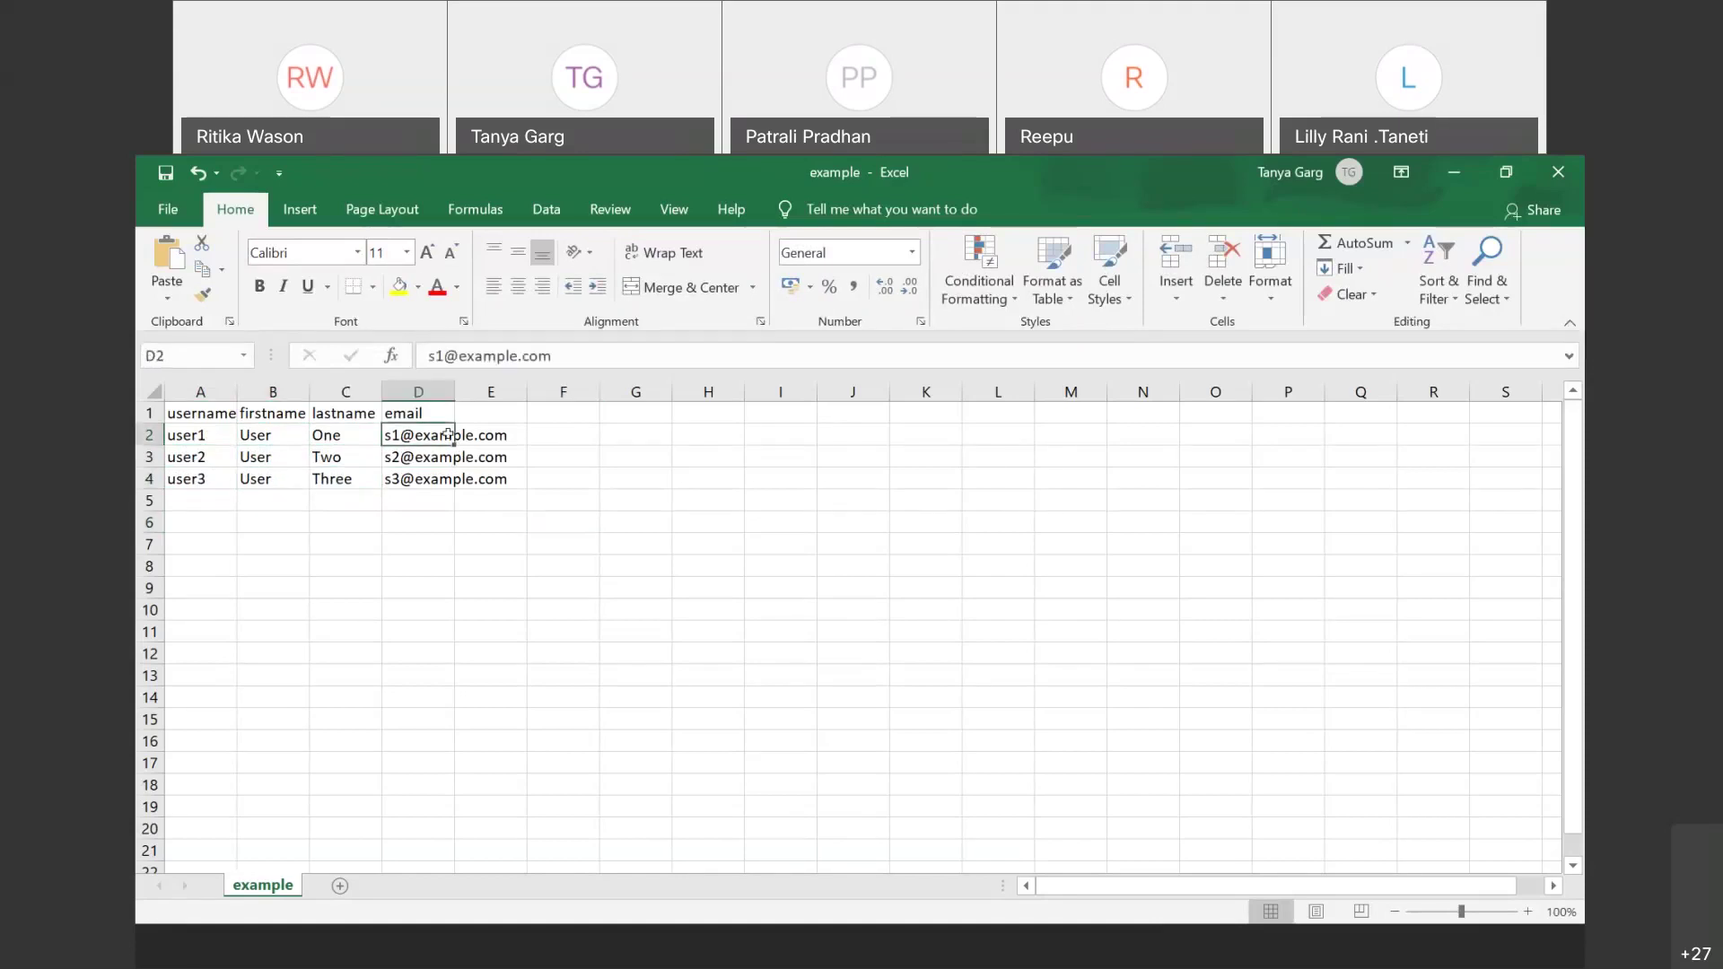
{"action": "left_click", "coordinate": [206, 433]}
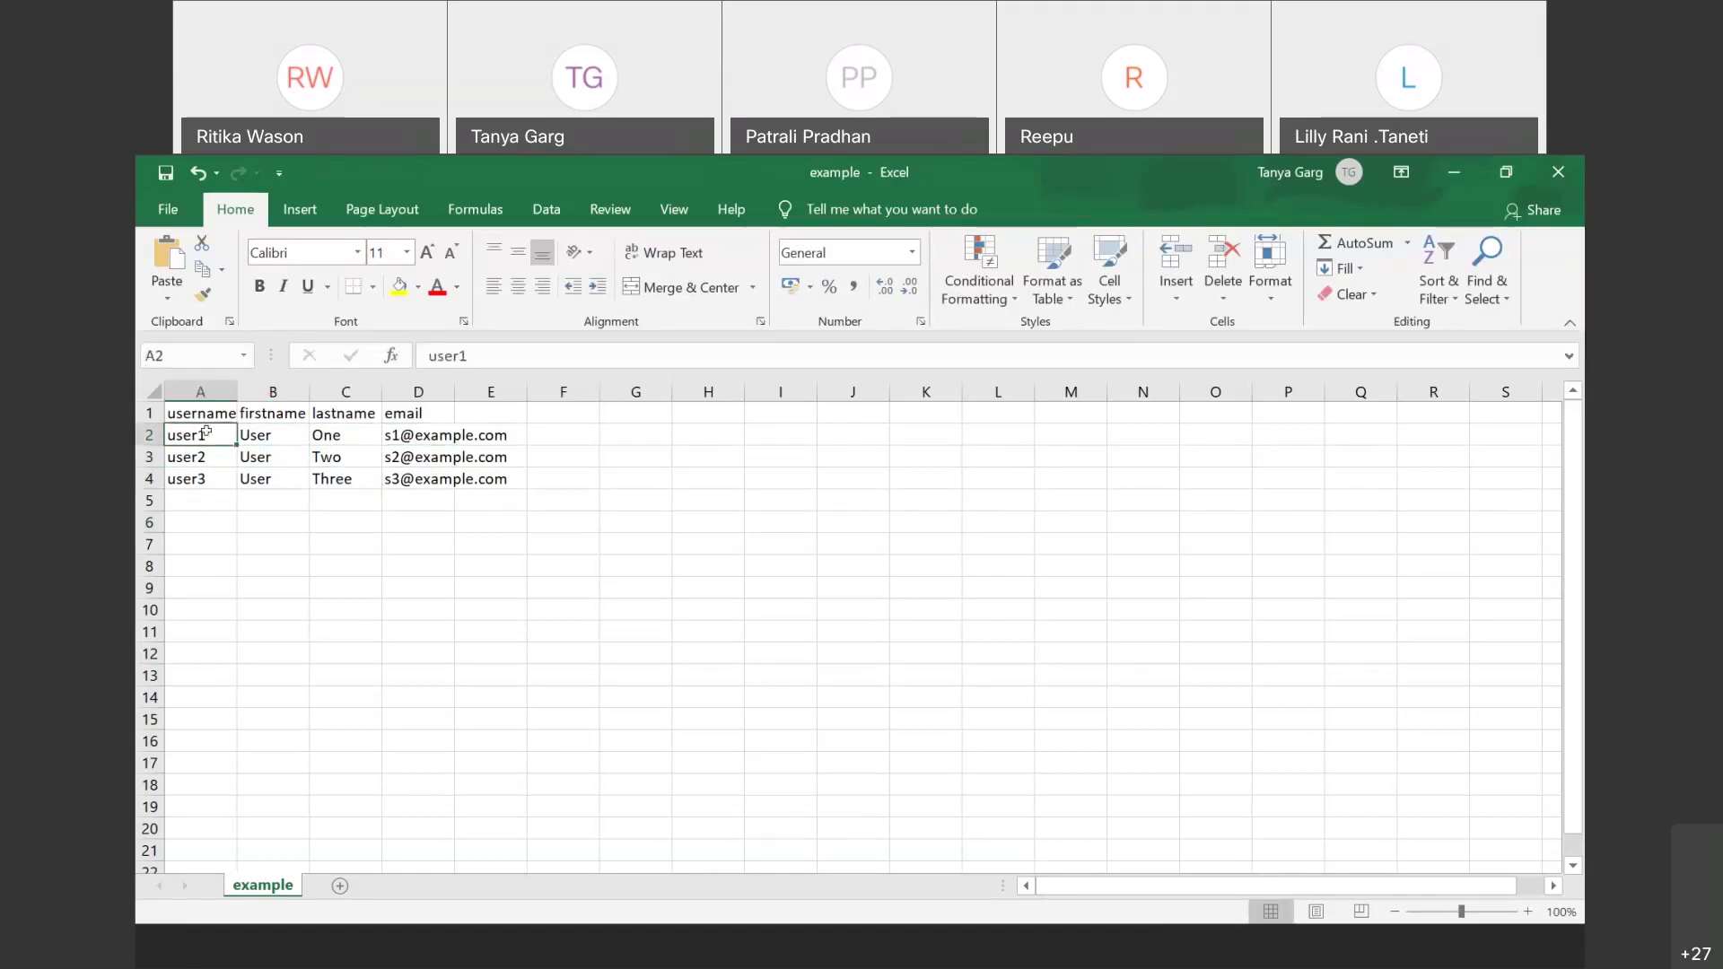
{"action": "left_click", "coordinate": [264, 429]}
{"action": "left_click", "coordinate": [349, 427]}
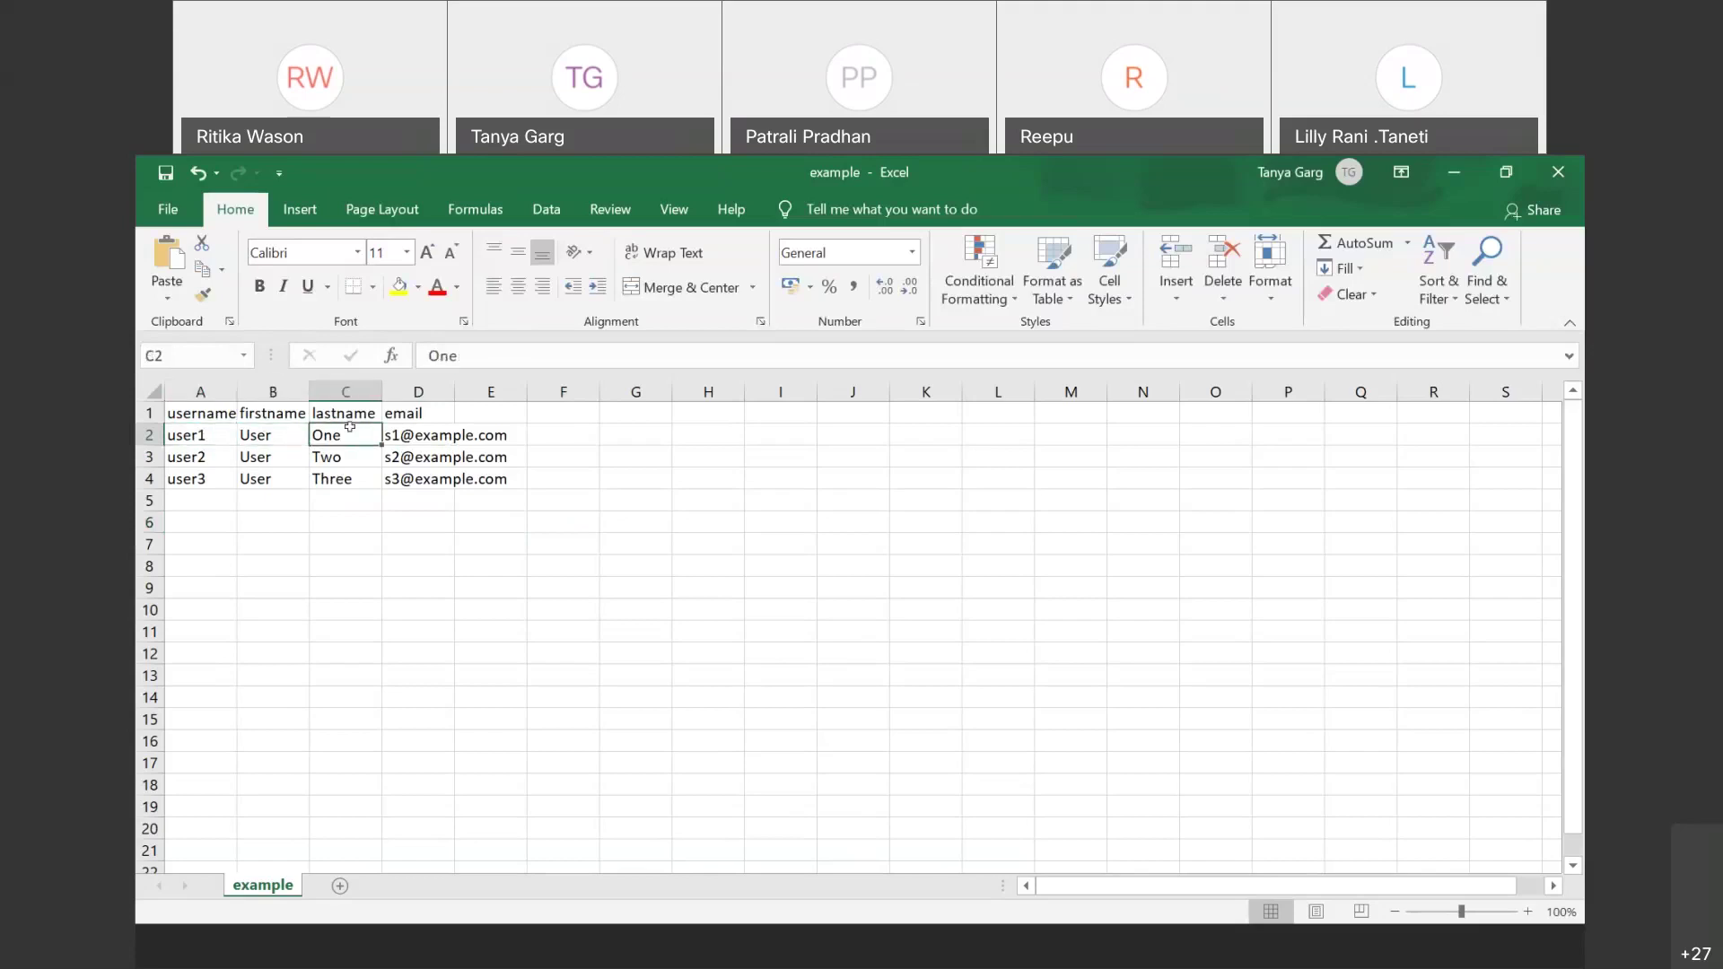
{"action": "left_click", "coordinate": [423, 428]}
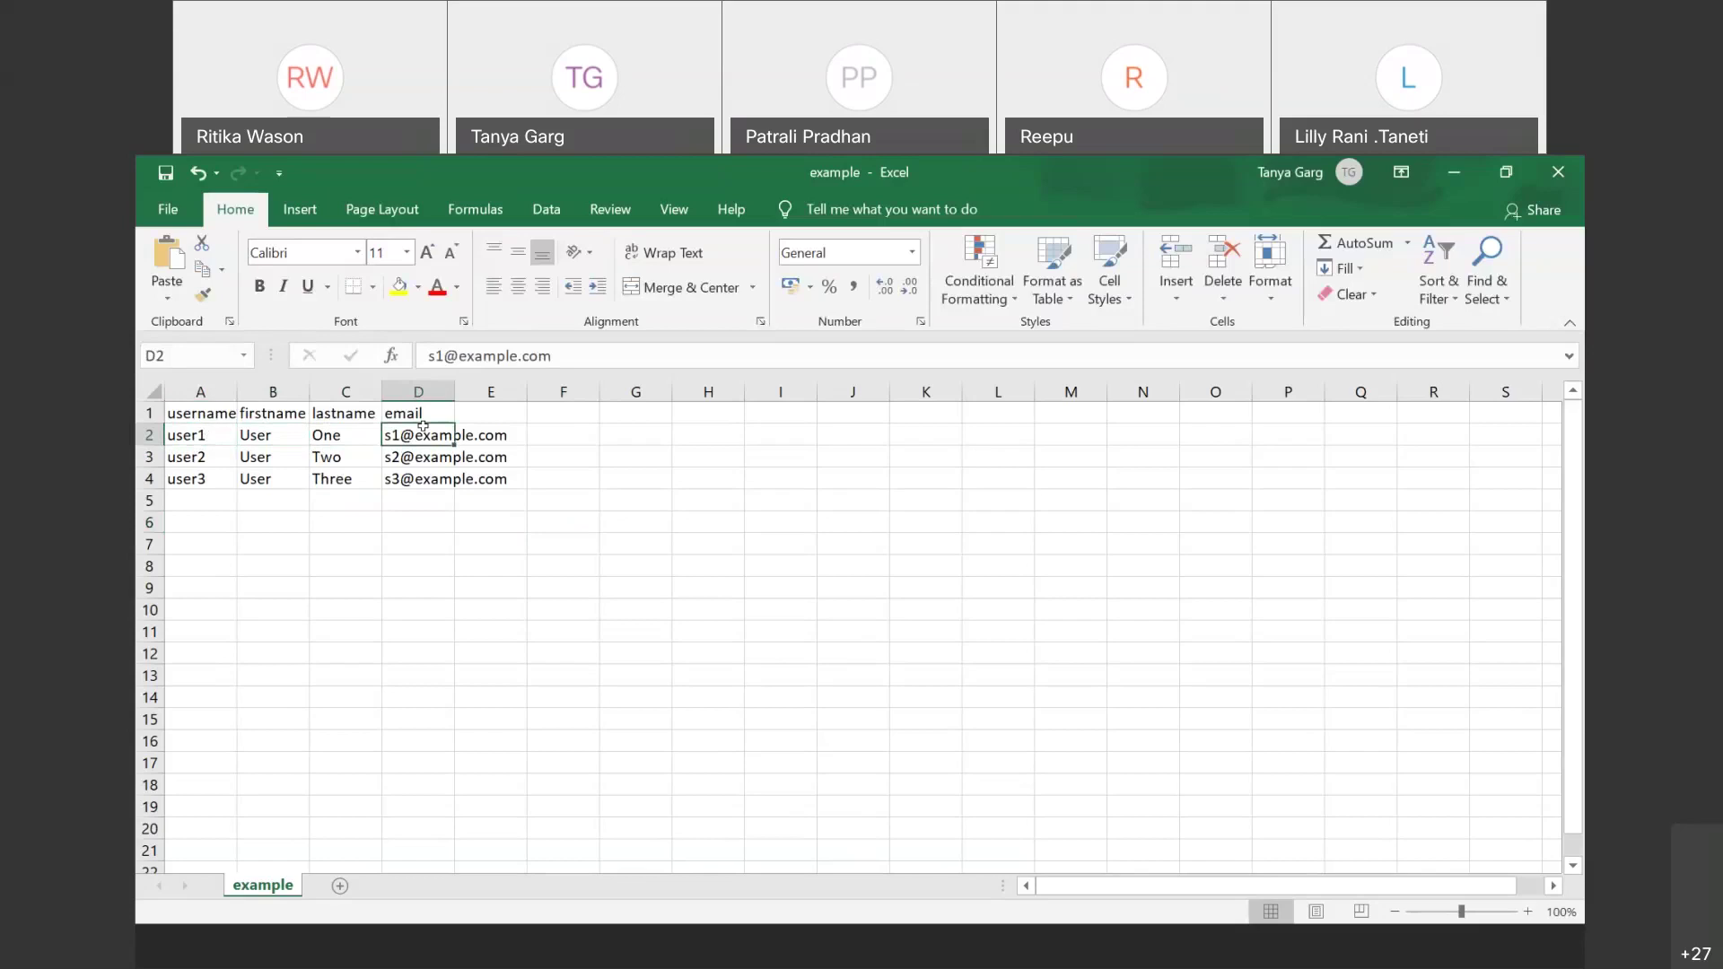
{"action": "left_click", "coordinate": [182, 438]}
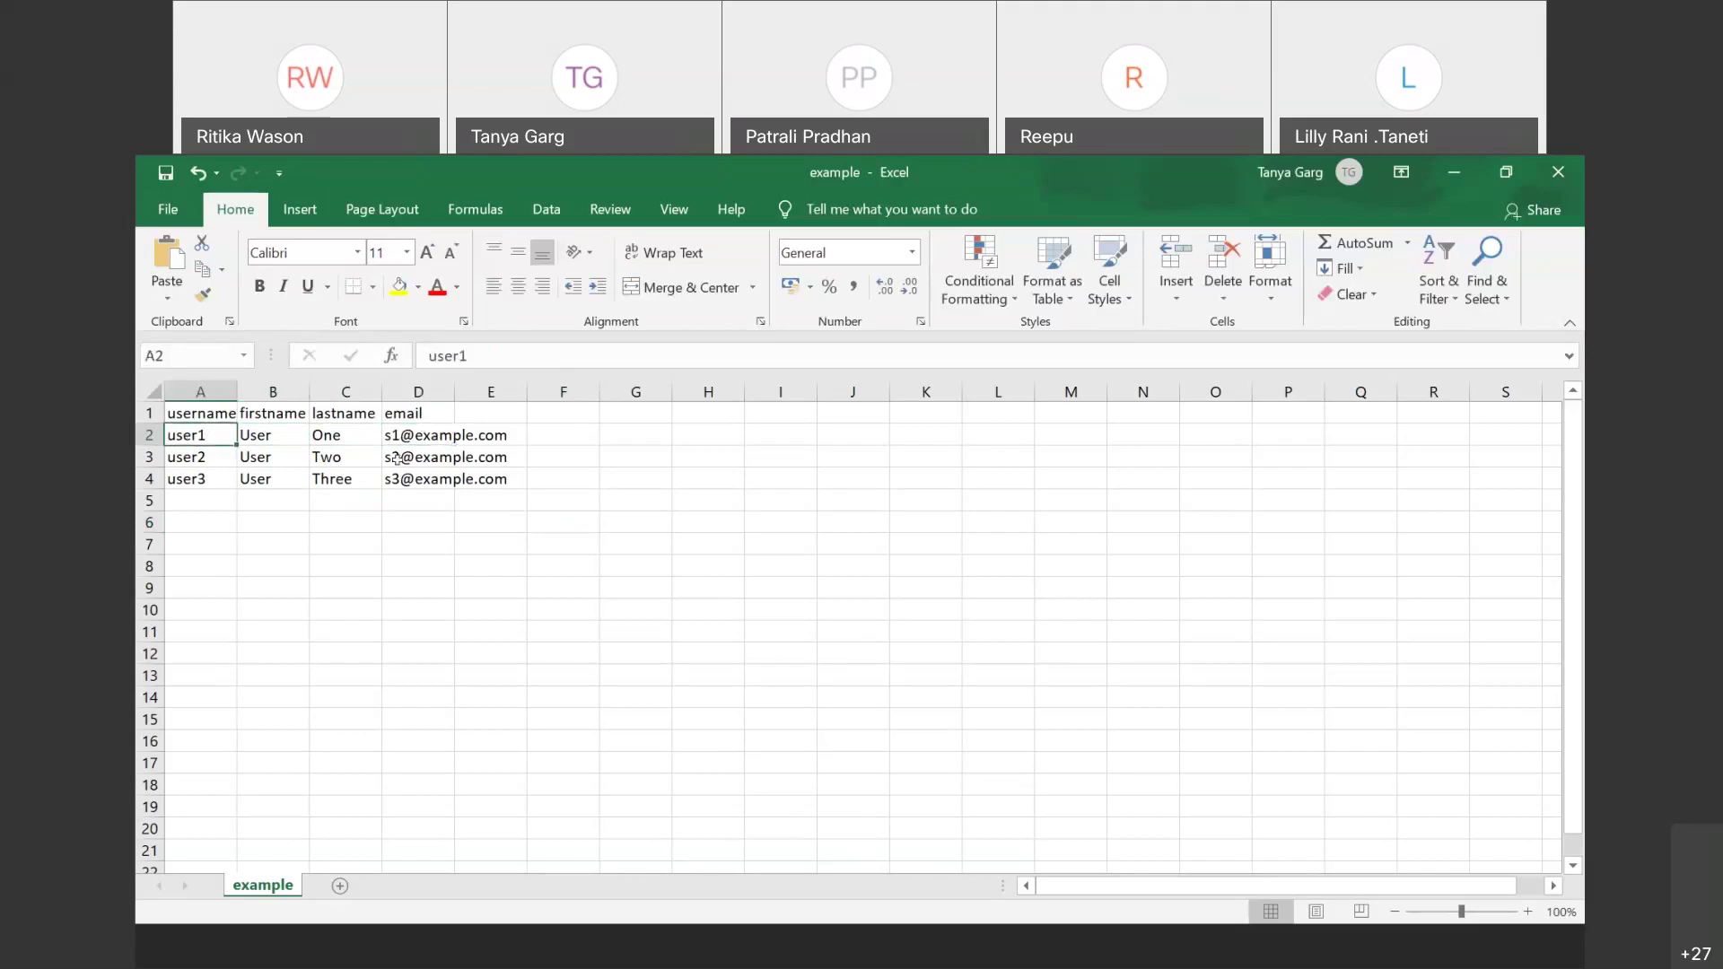
{"action": "left_click", "coordinate": [434, 437]}
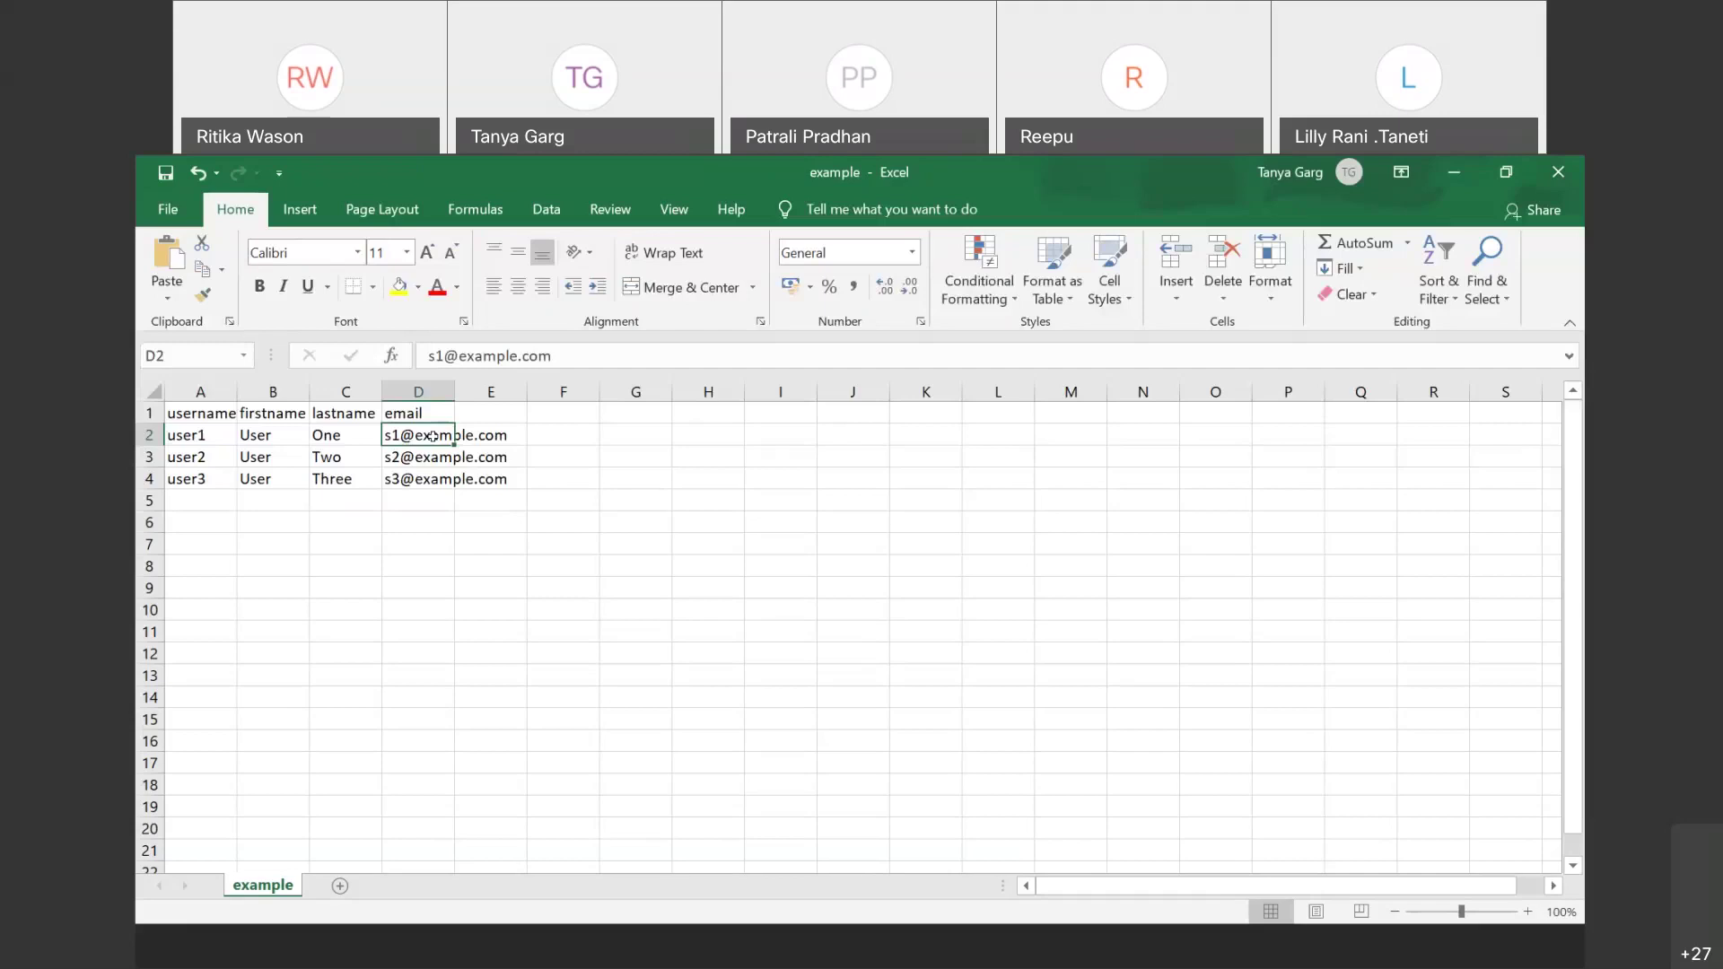
{"action": "left_click", "coordinate": [754, 639]}
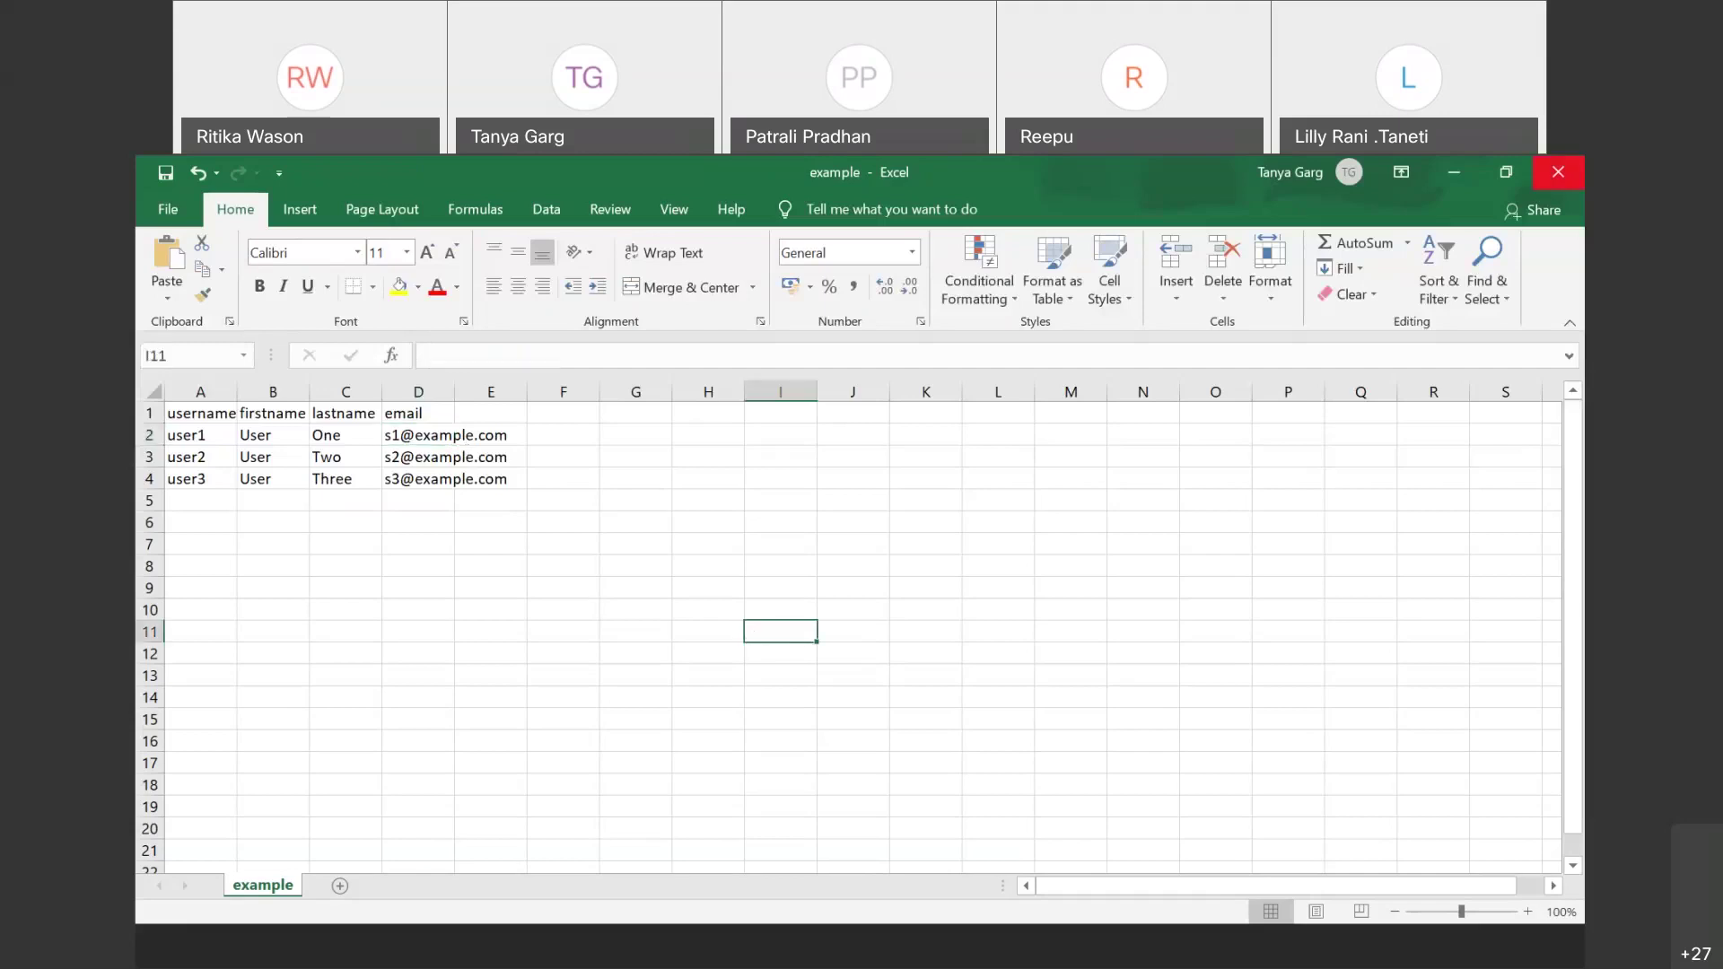
{"action": "left_click", "coordinate": [1558, 171]}
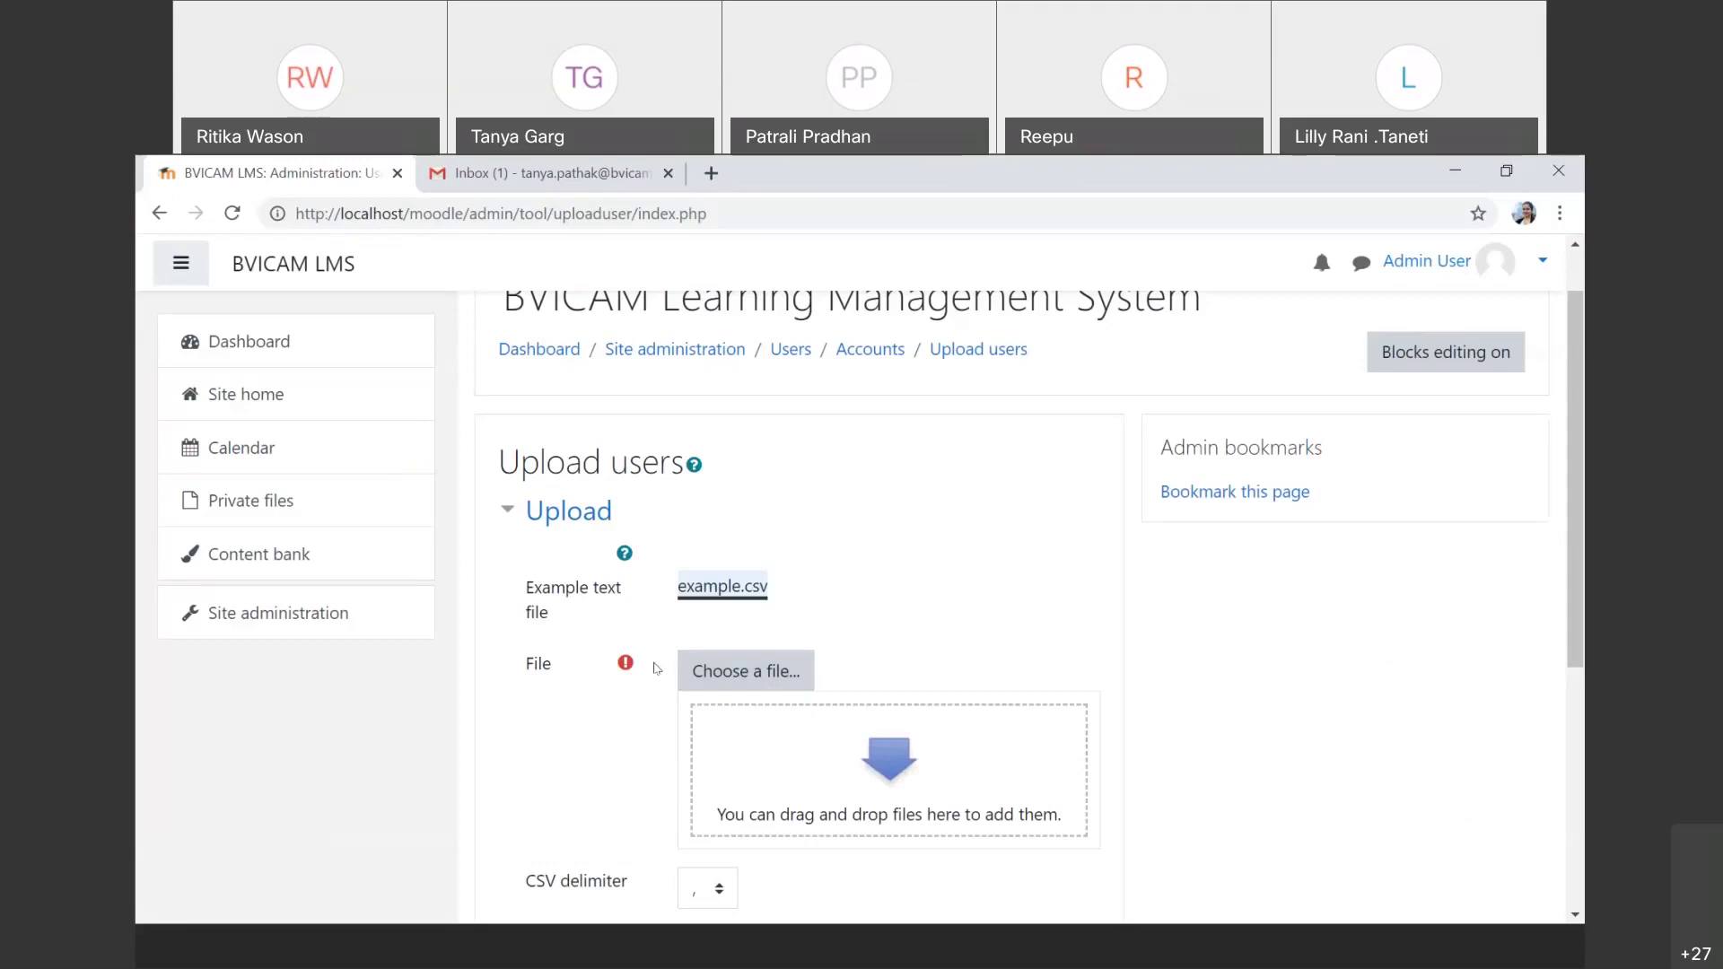
Step: Upload example.csv from the Downloads folder through the File picker
{"action": "scroll", "coordinate": [656, 664], "scroll_direction": "down", "scroll_amount": 2}
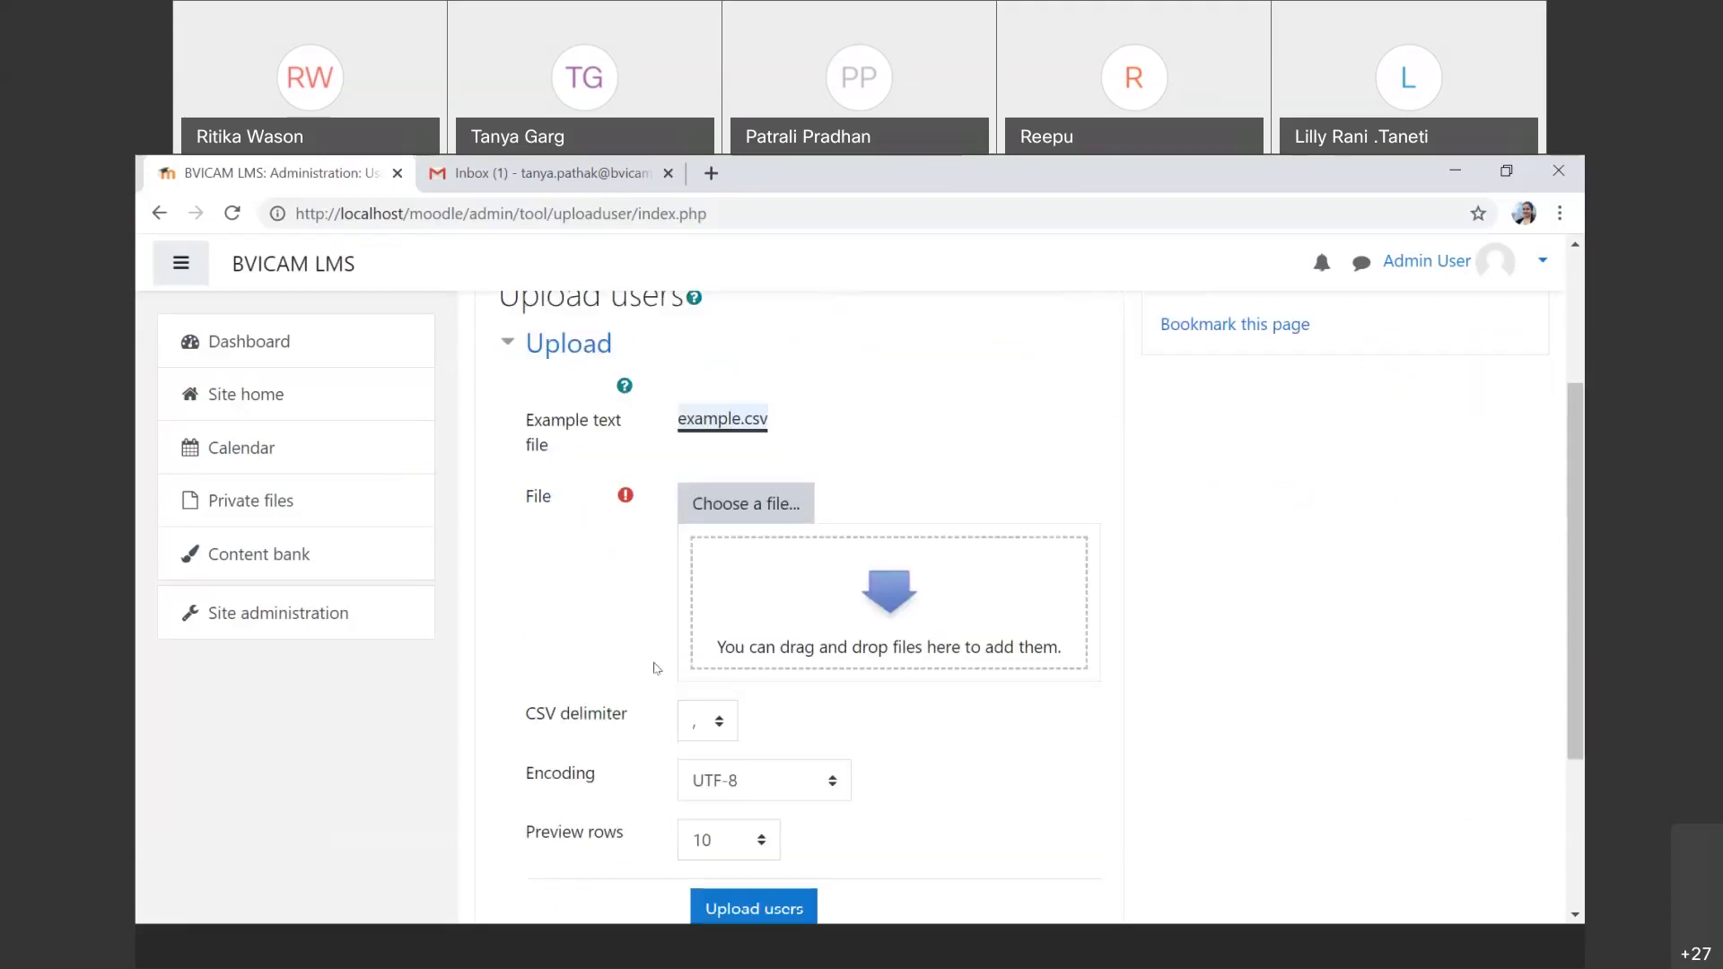
{"action": "left_click", "coordinate": [736, 521]}
{"action": "left_click", "coordinate": [508, 508]}
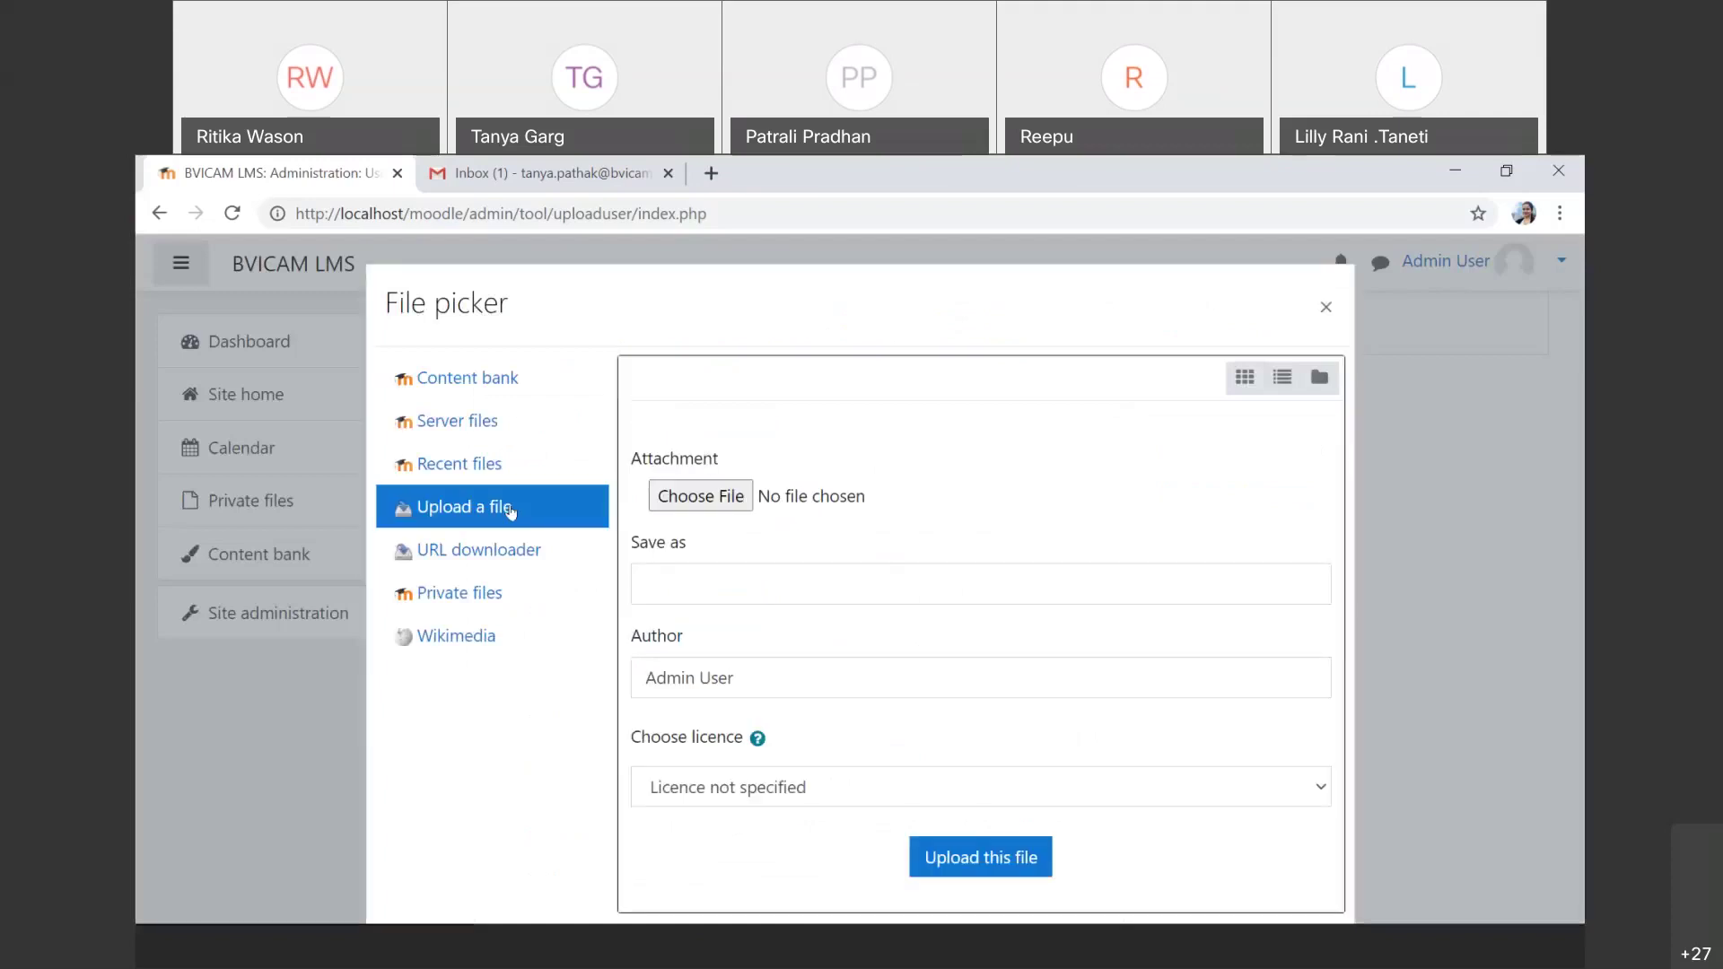
{"action": "left_click", "coordinate": [732, 498]}
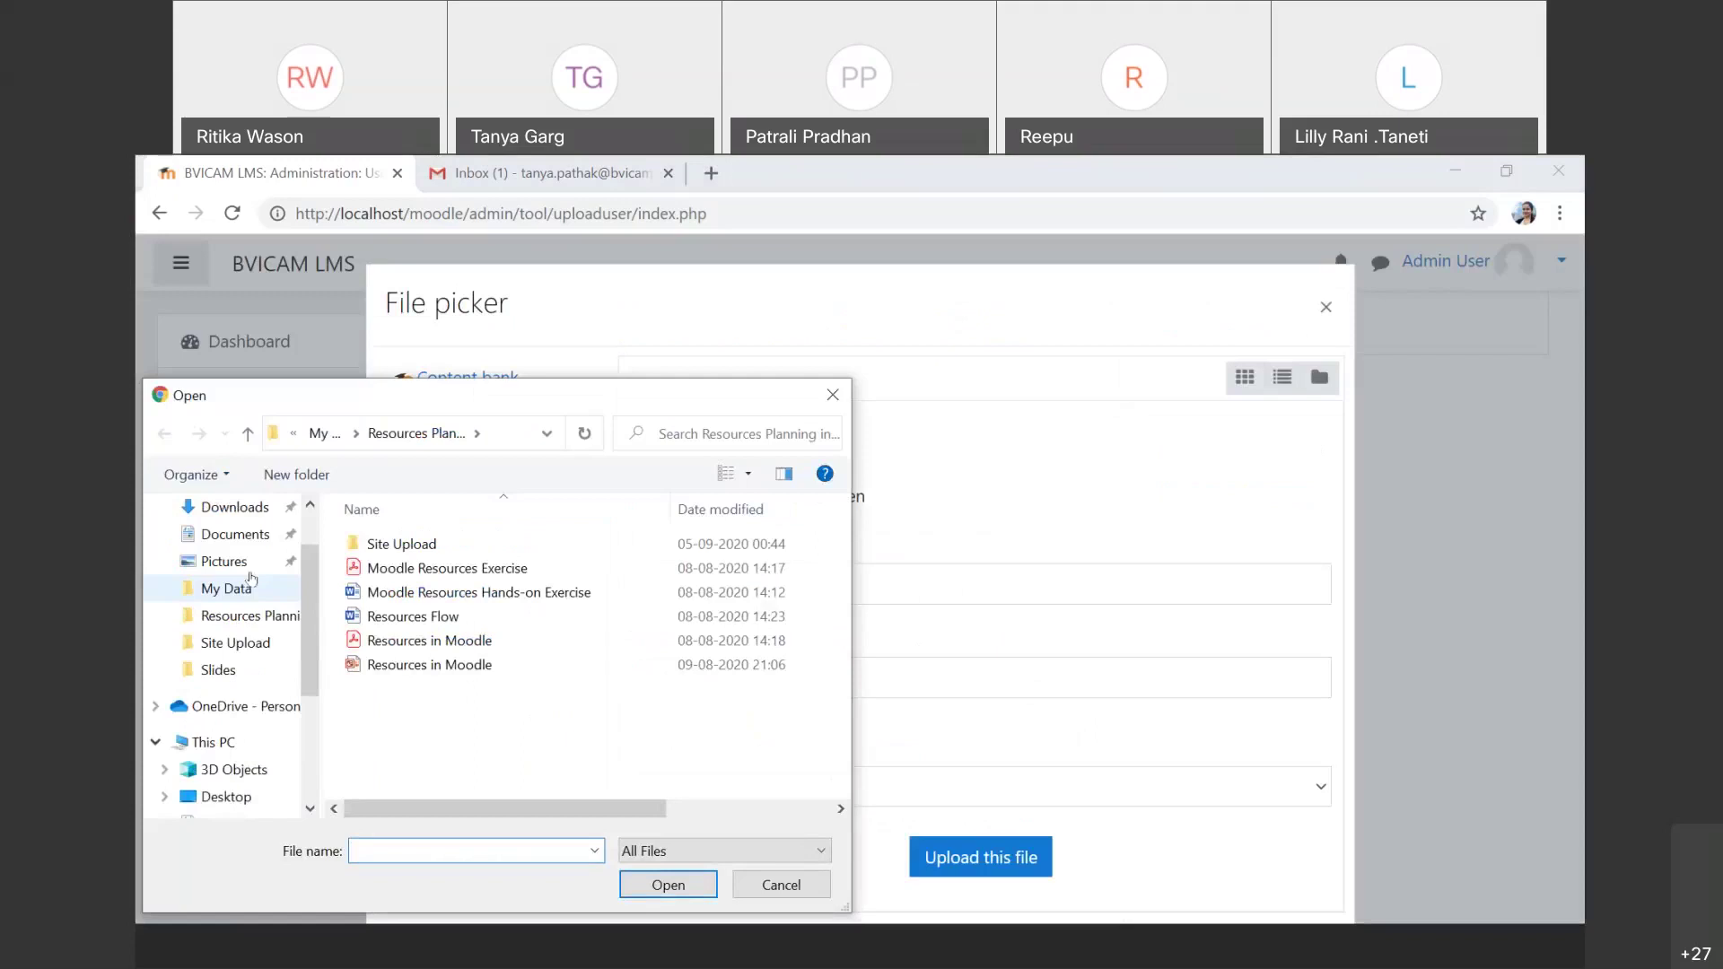
{"action": "left_click", "coordinate": [261, 503]}
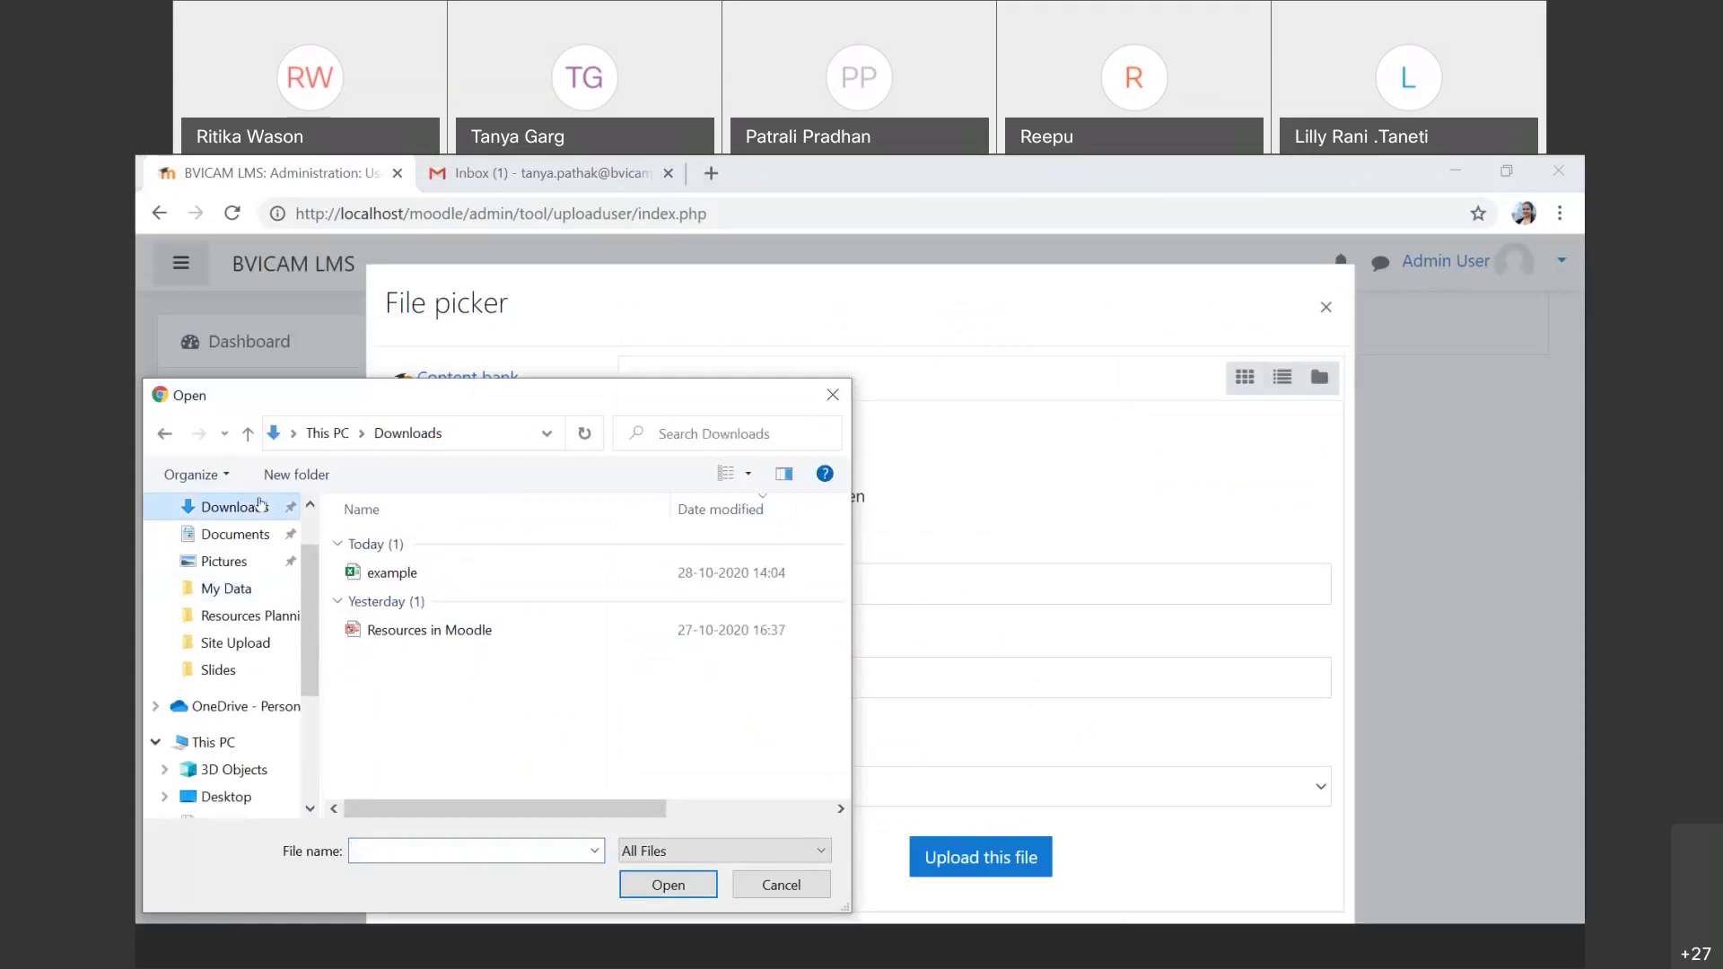
{"action": "left_click", "coordinate": [456, 578]}
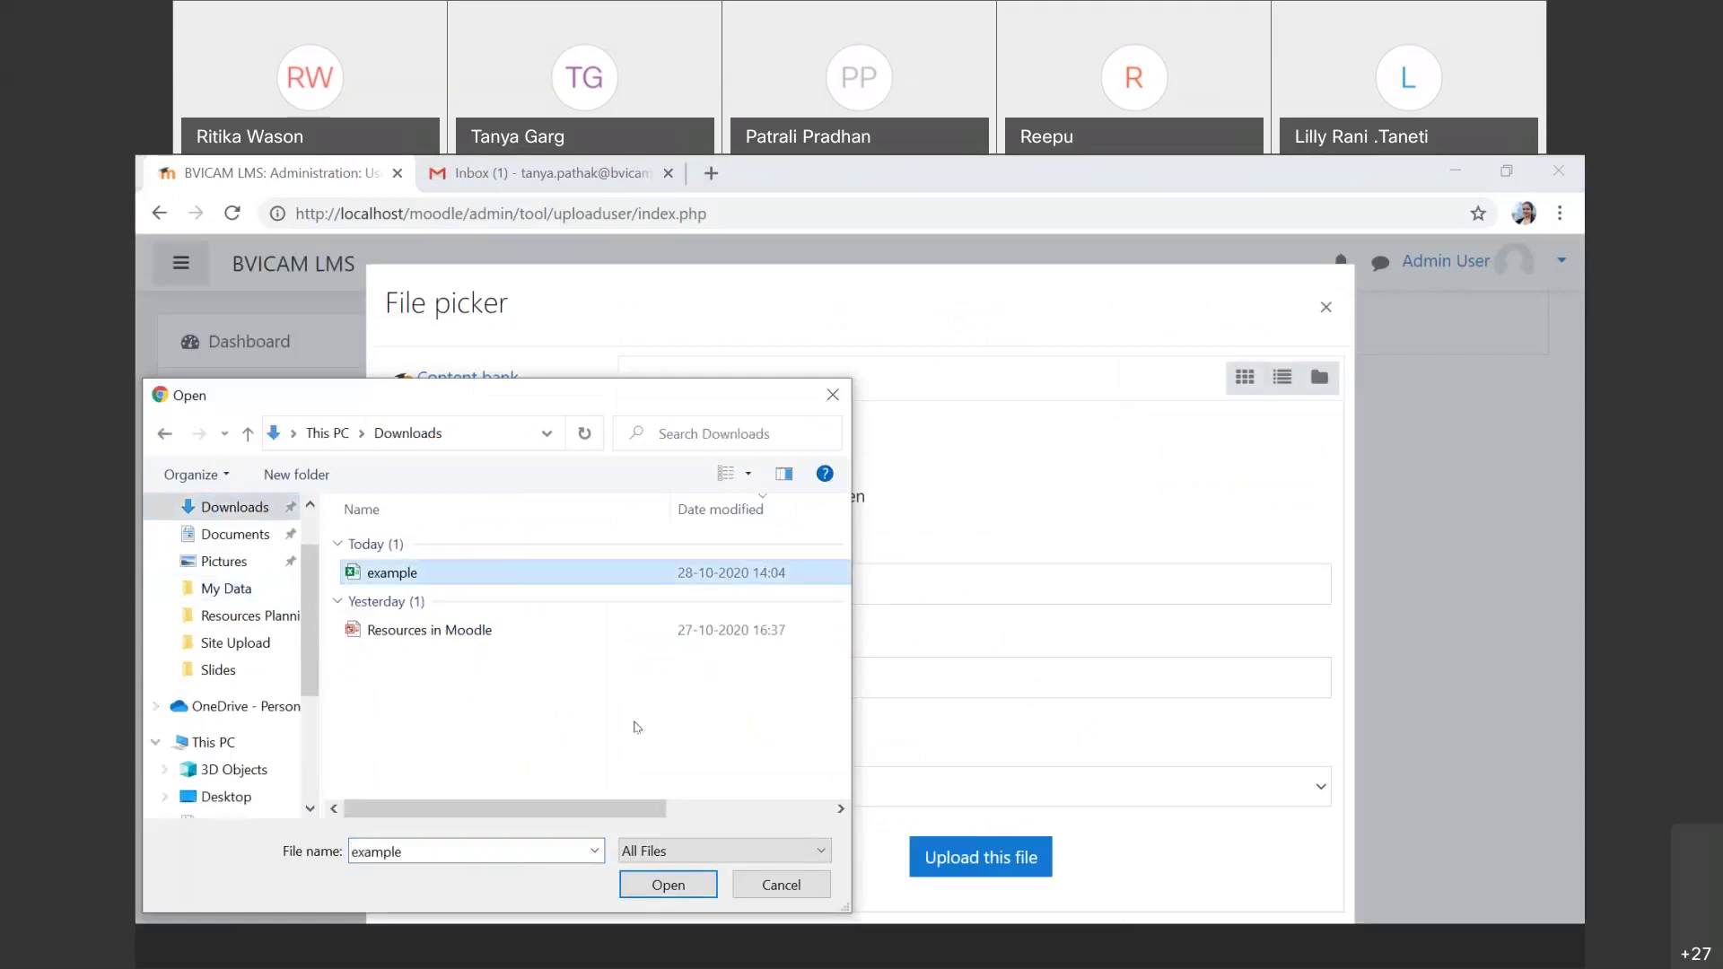
{"action": "left_click", "coordinate": [662, 895]}
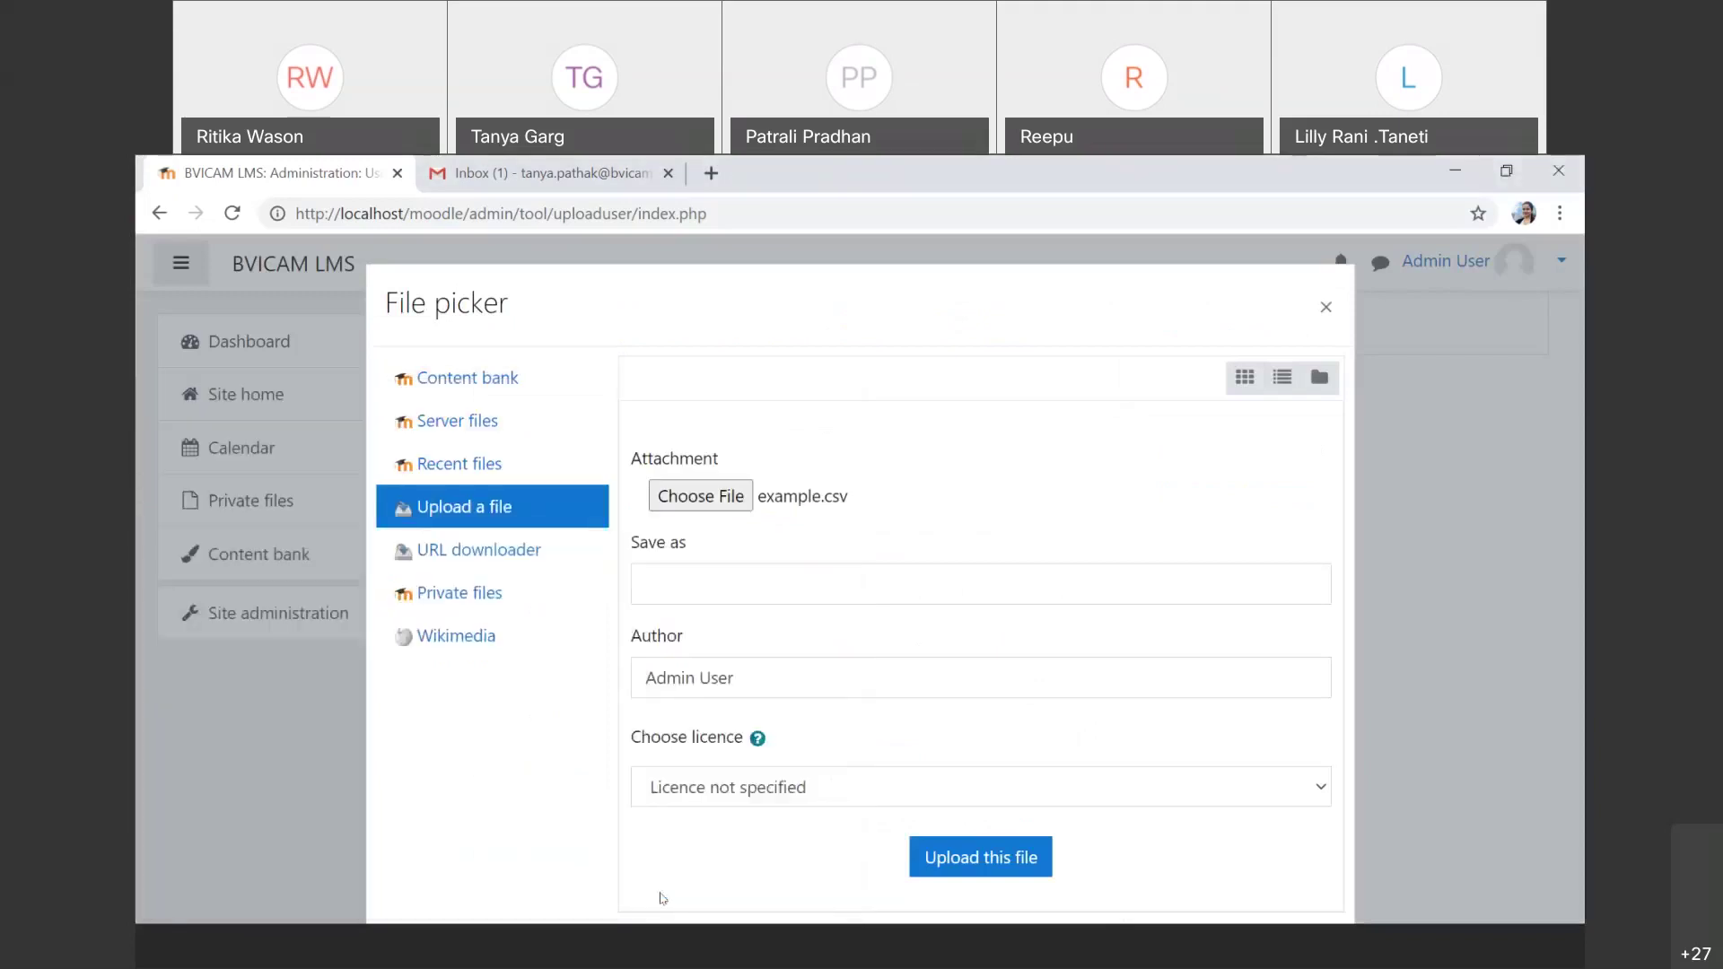
{"action": "left_click", "coordinate": [1005, 863]}
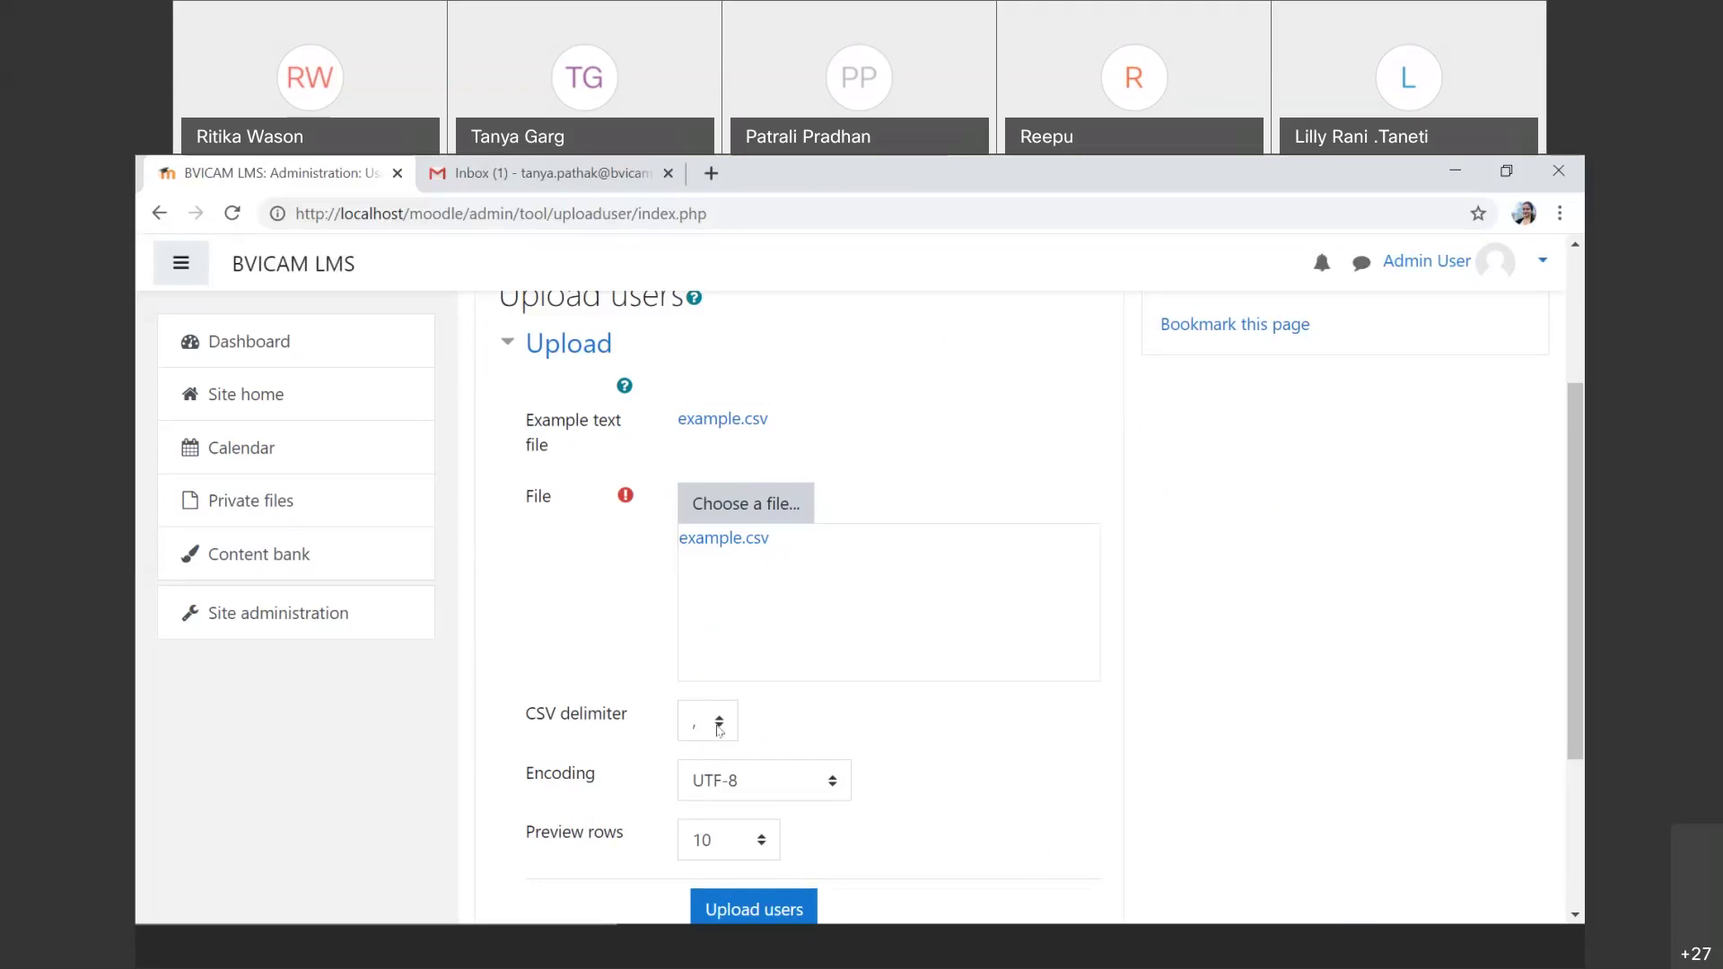
Step: Keep the comma CSV delimiter and submit to preview user1, user2 and user3
{"action": "left_click", "coordinate": [719, 729]}
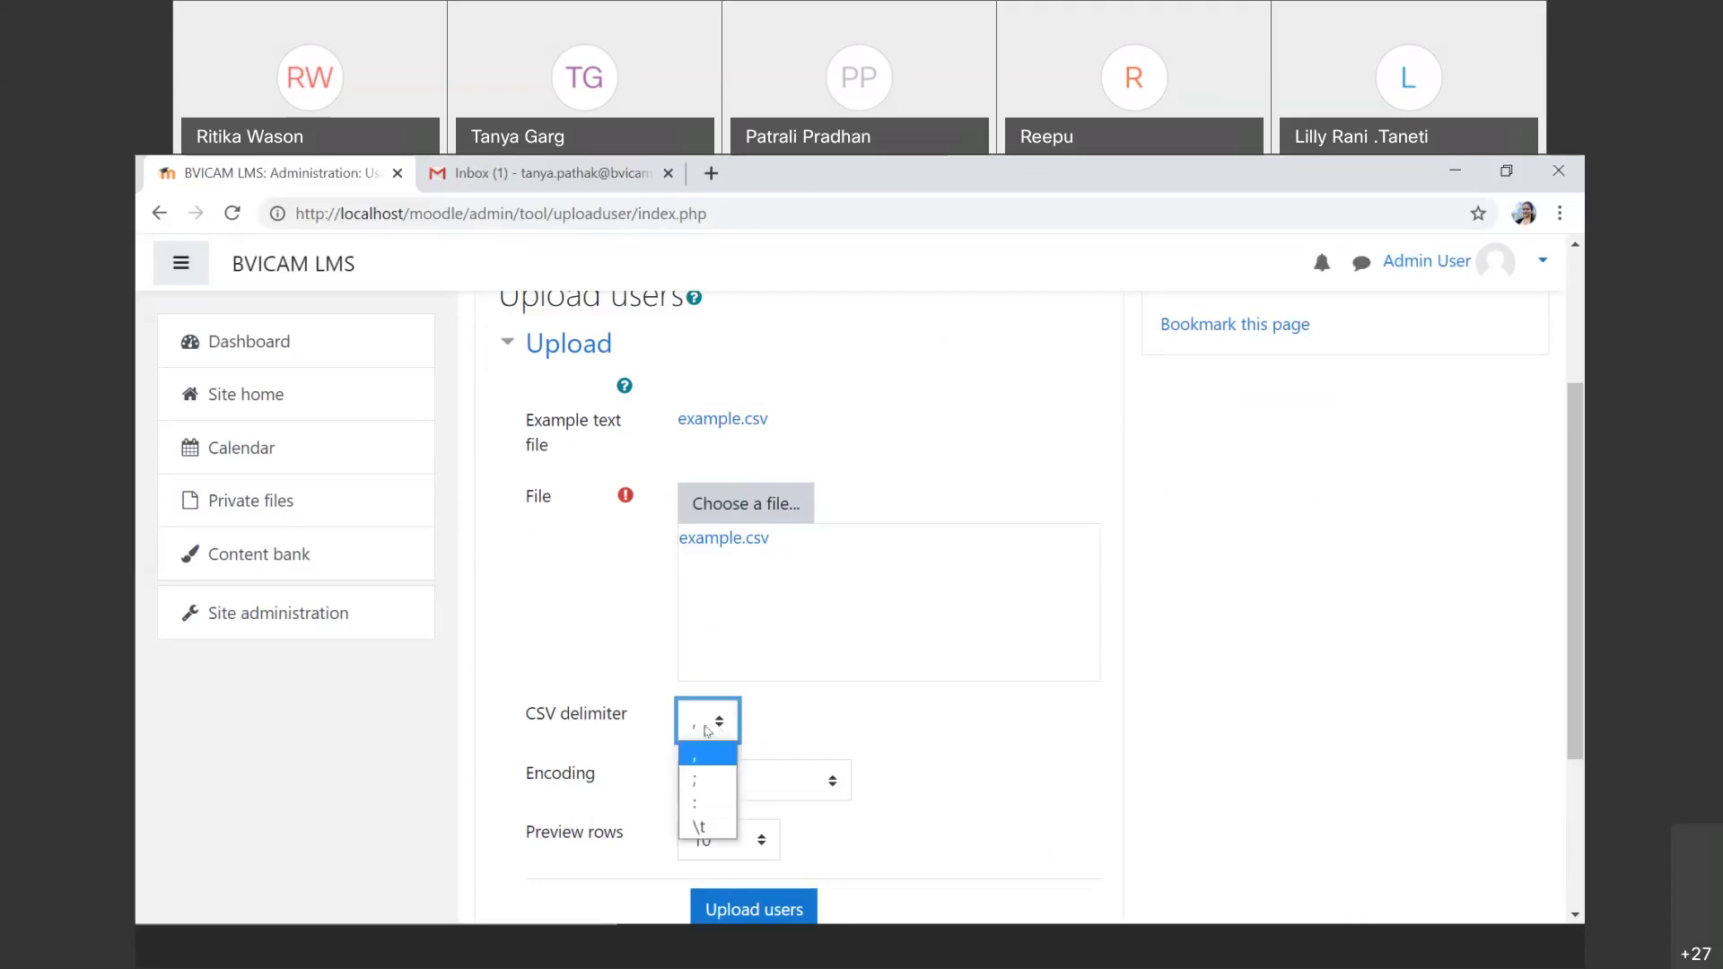
{"action": "left_click", "coordinate": [707, 730]}
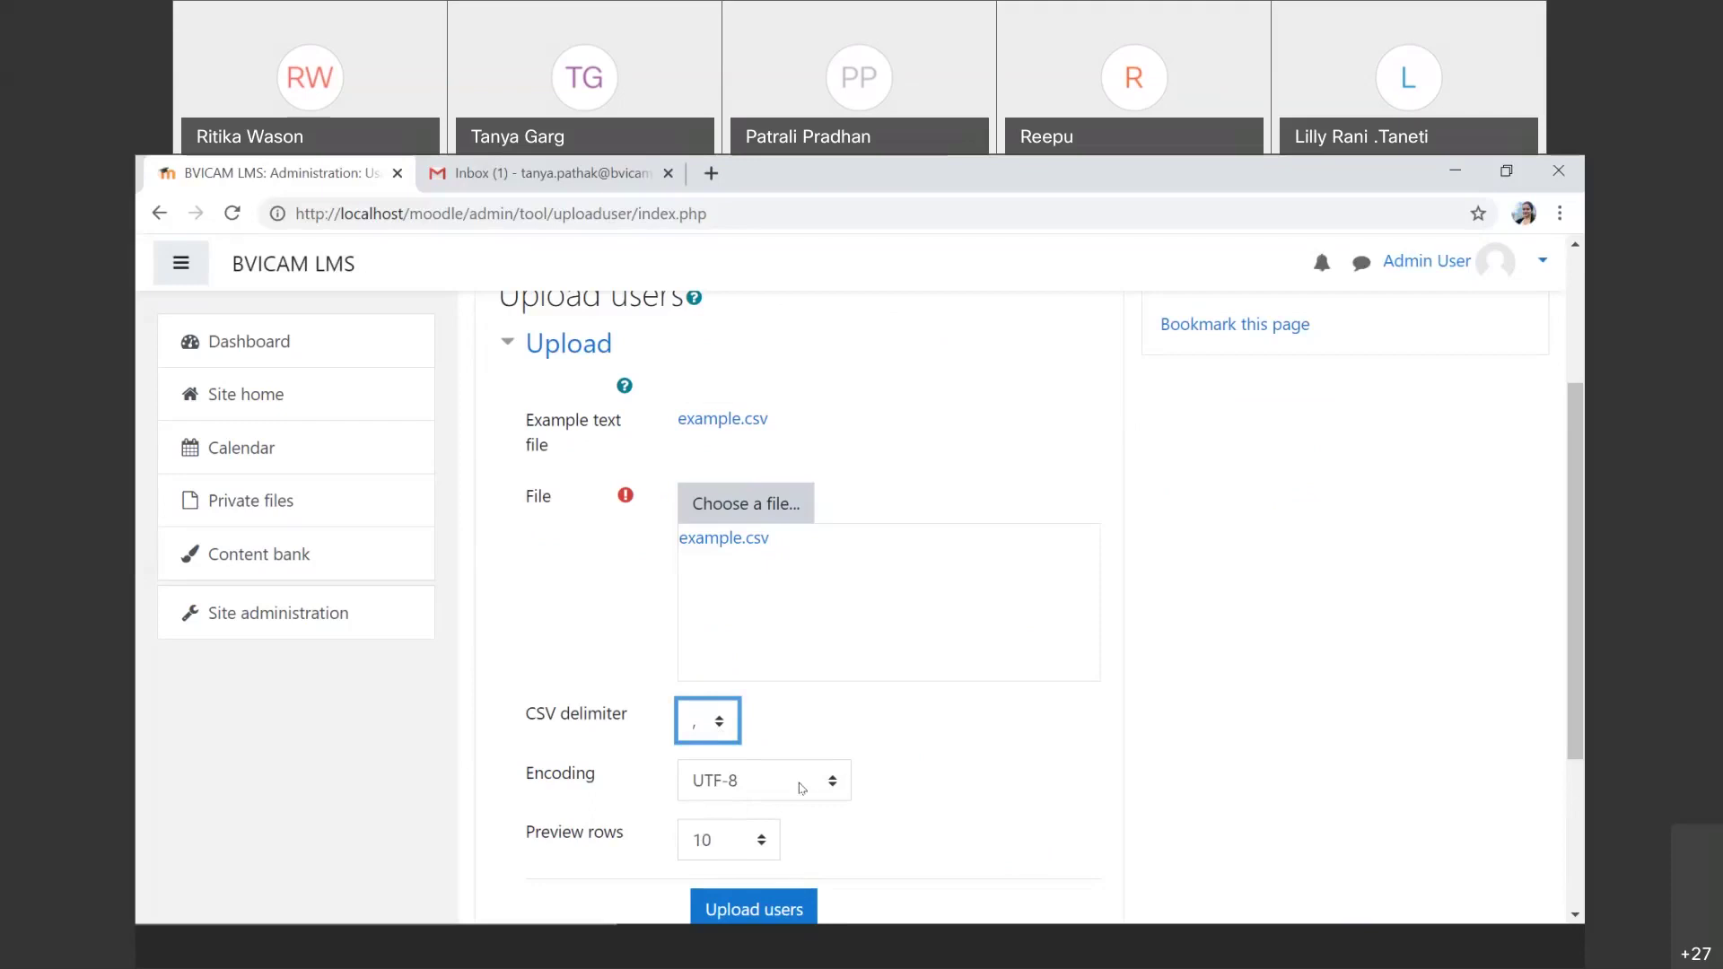
{"action": "scroll", "coordinate": [802, 788], "scroll_direction": "down", "scroll_amount": 1}
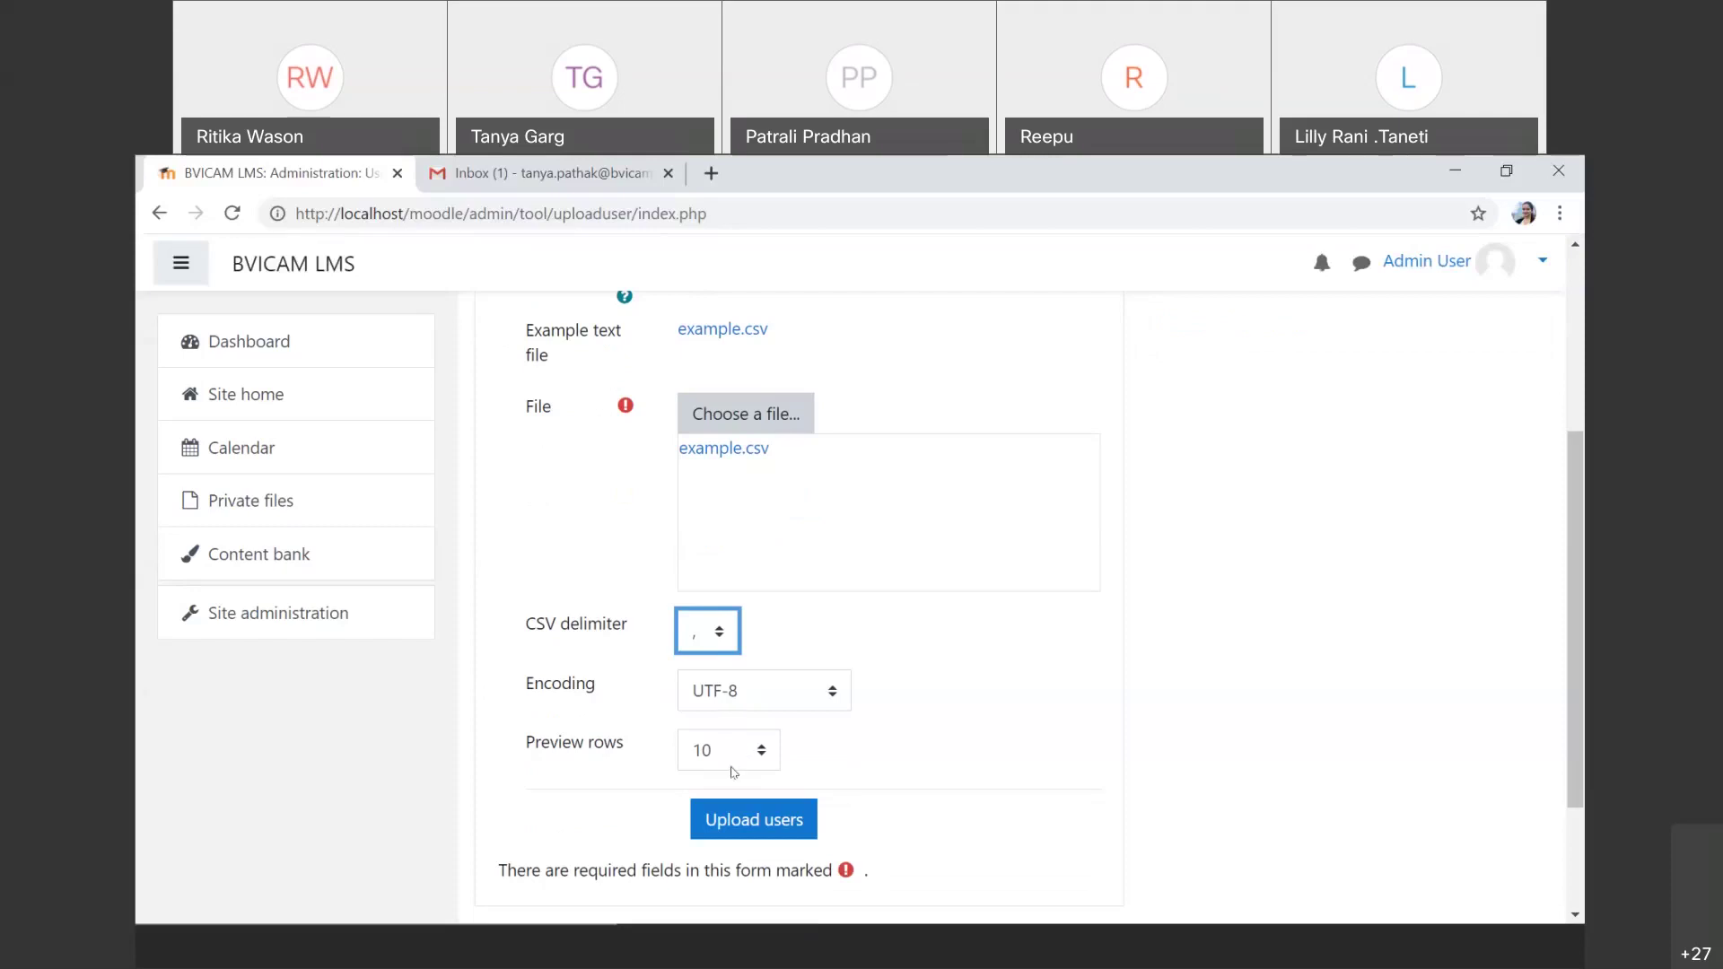
{"action": "left_click", "coordinate": [734, 820]}
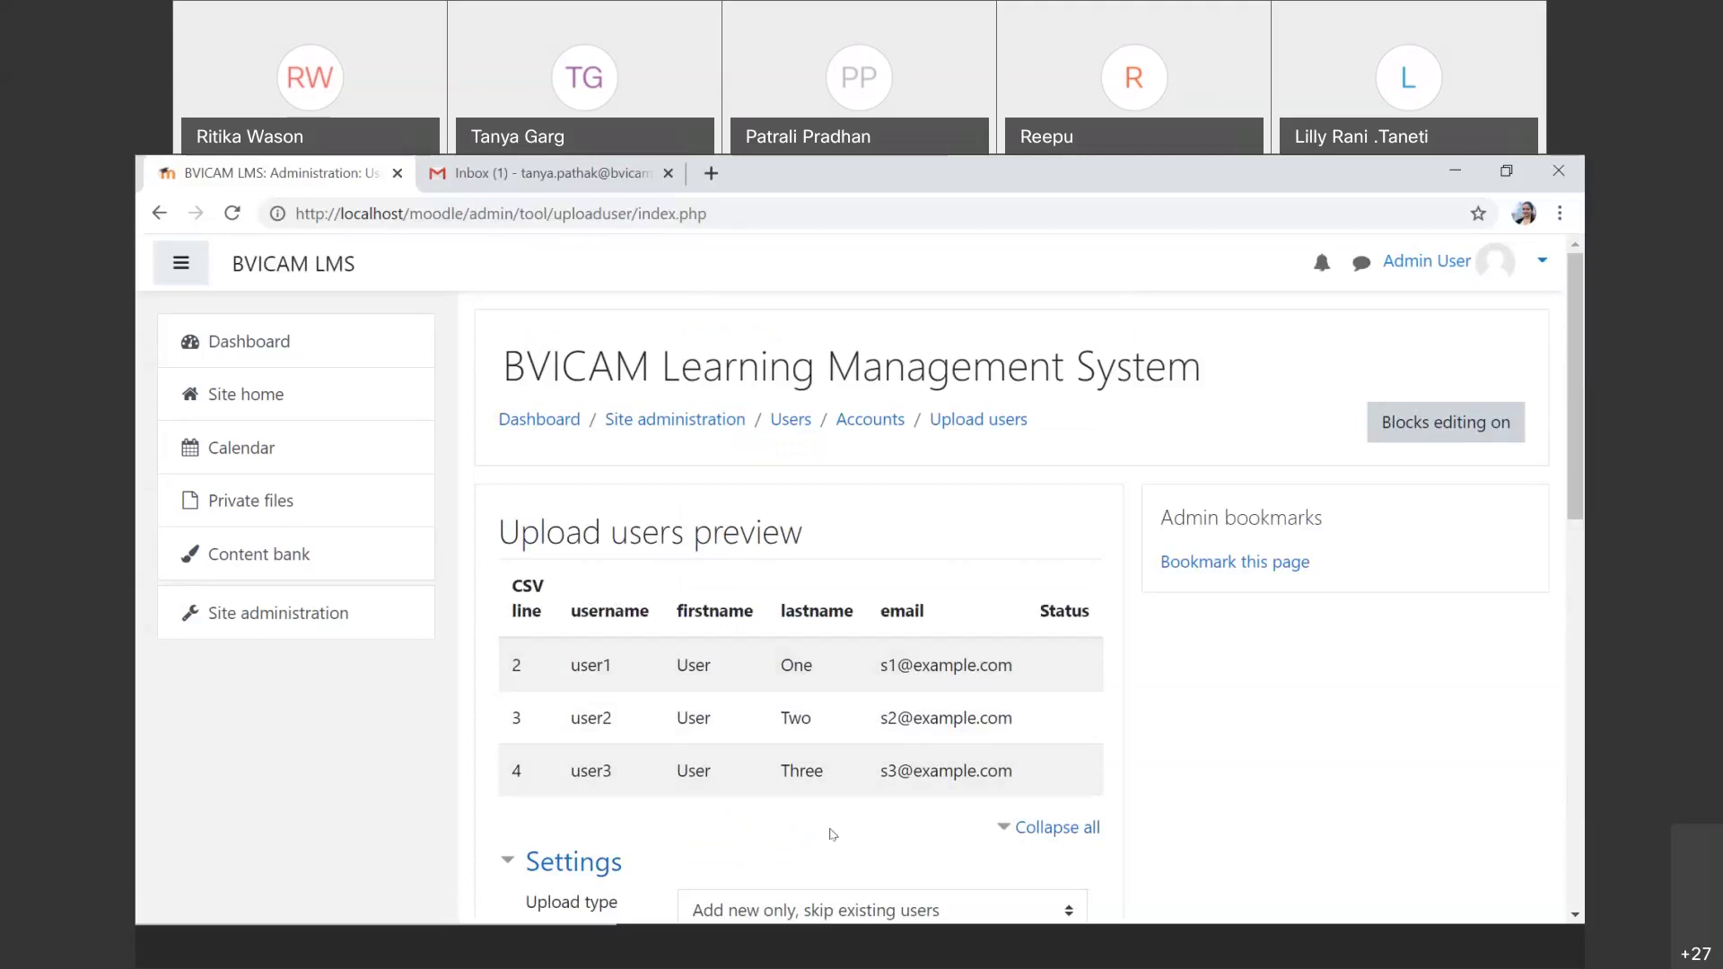
Step: Keep the defaults: add new users only, email-generated passwords, and bulk user actions set to No
{"action": "scroll", "coordinate": [833, 835], "scroll_direction": "down", "scroll_amount": 1}
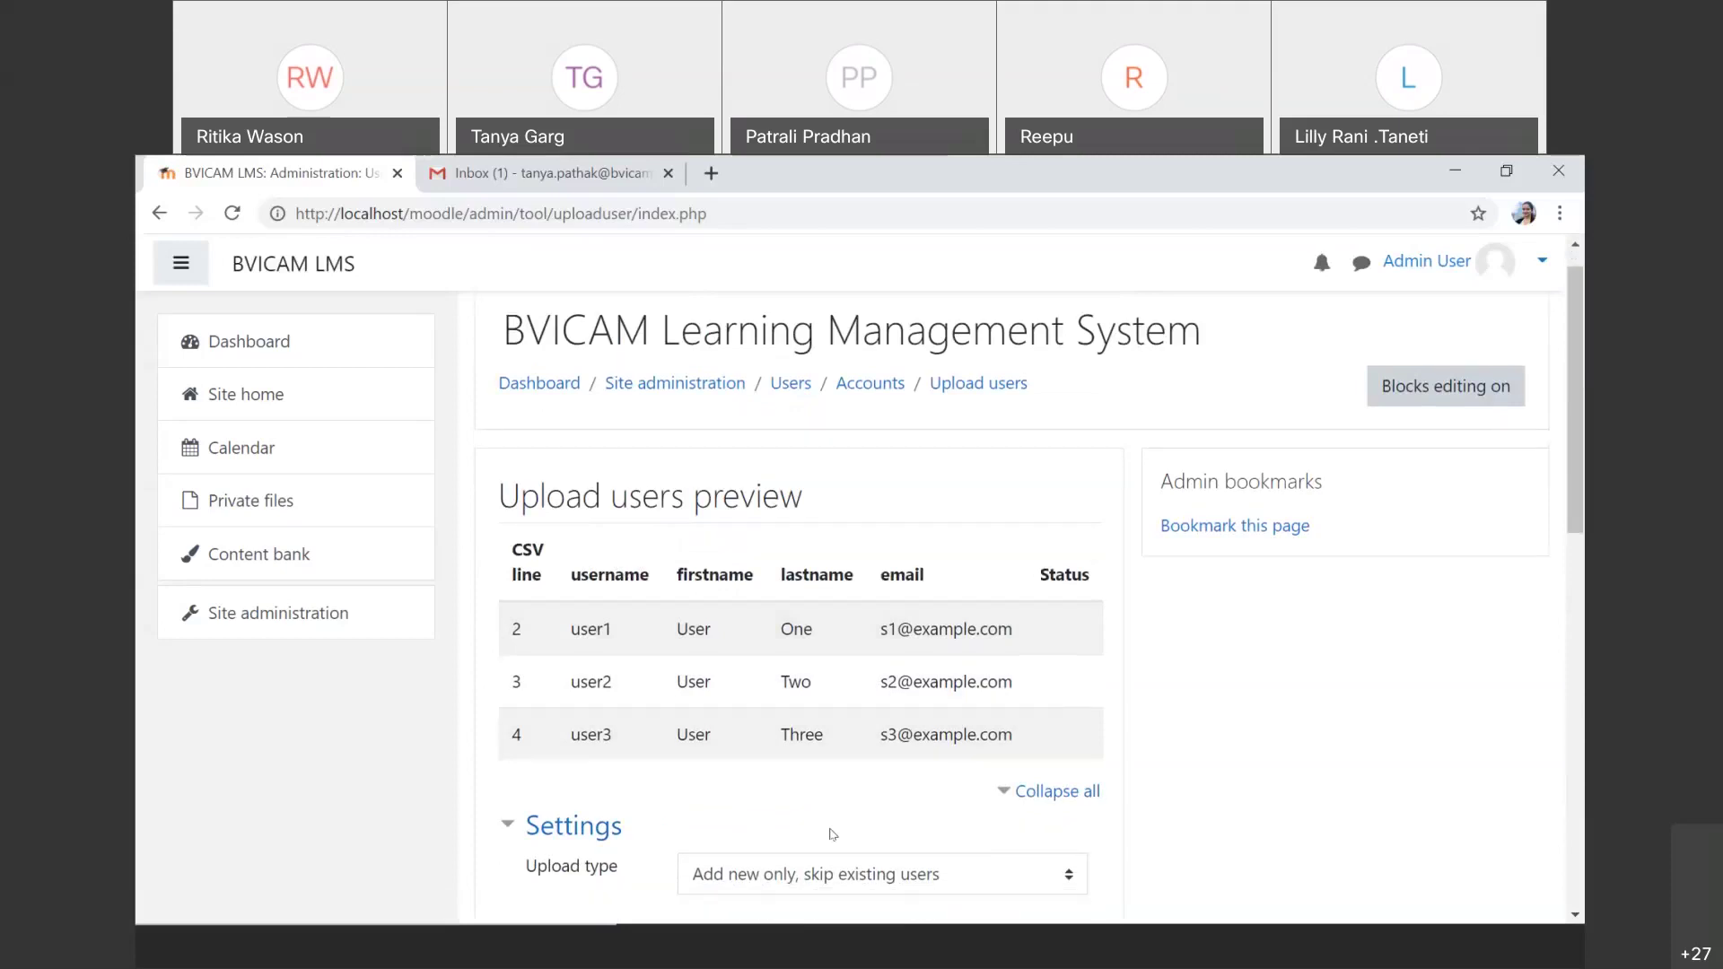
{"action": "scroll", "coordinate": [833, 835], "scroll_direction": "down", "scroll_amount": 1}
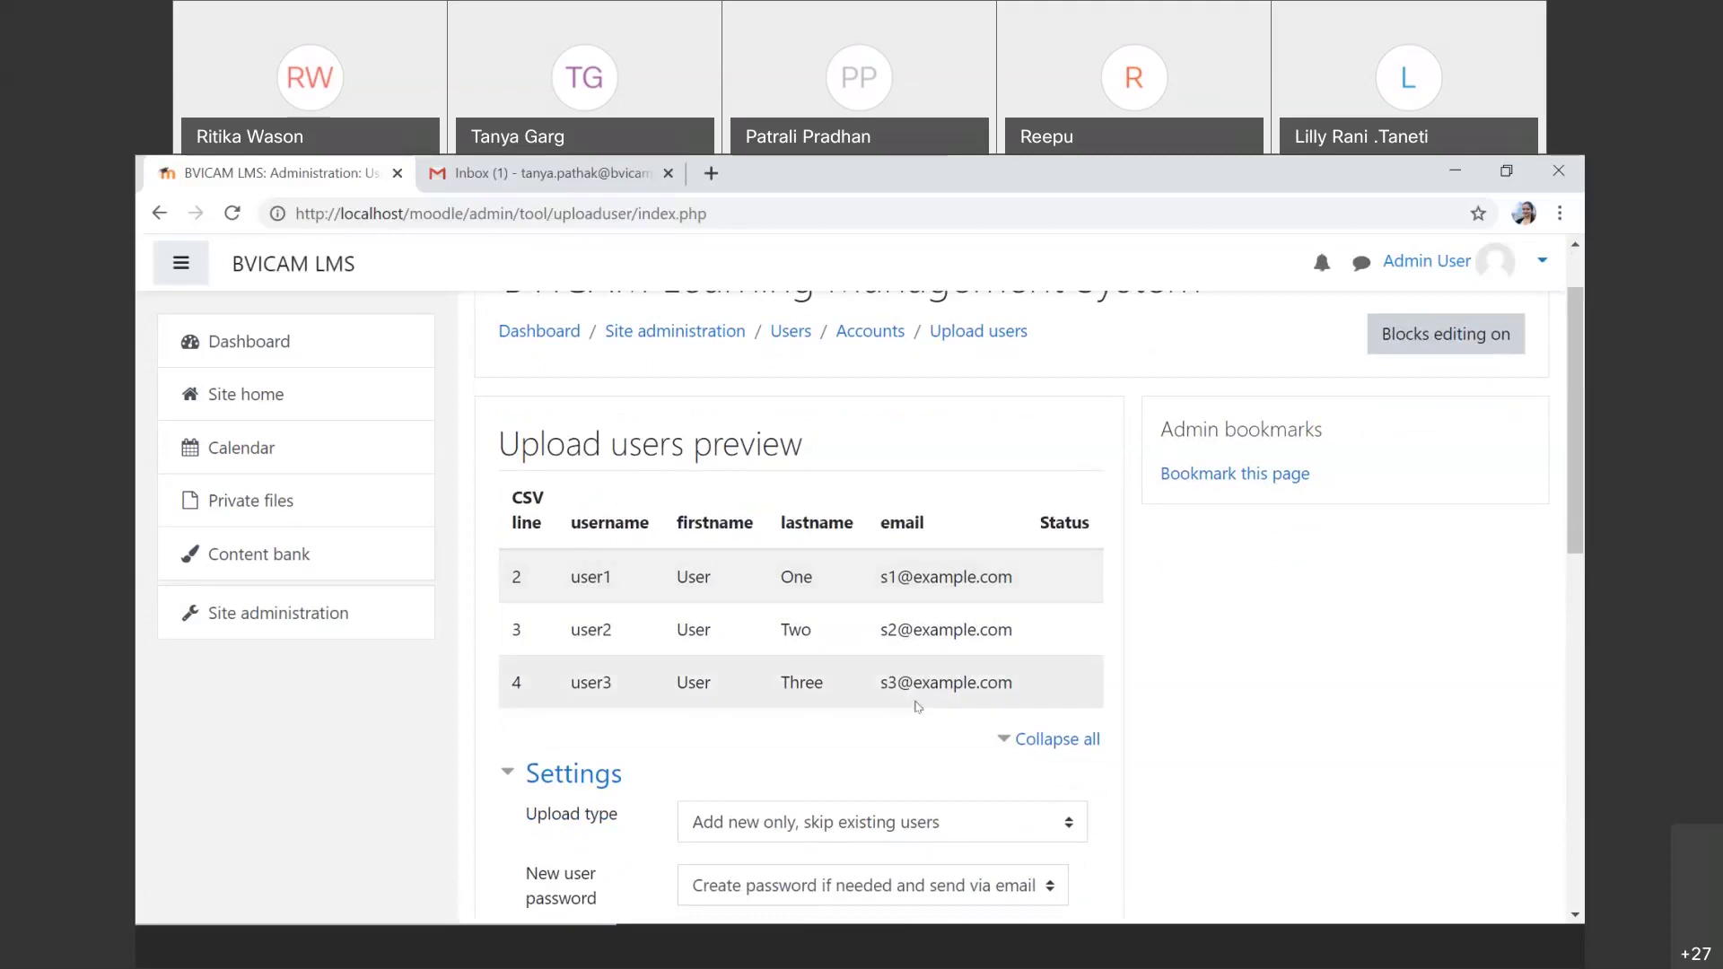
{"action": "scroll", "coordinate": [918, 706], "scroll_direction": "down", "scroll_amount": 3}
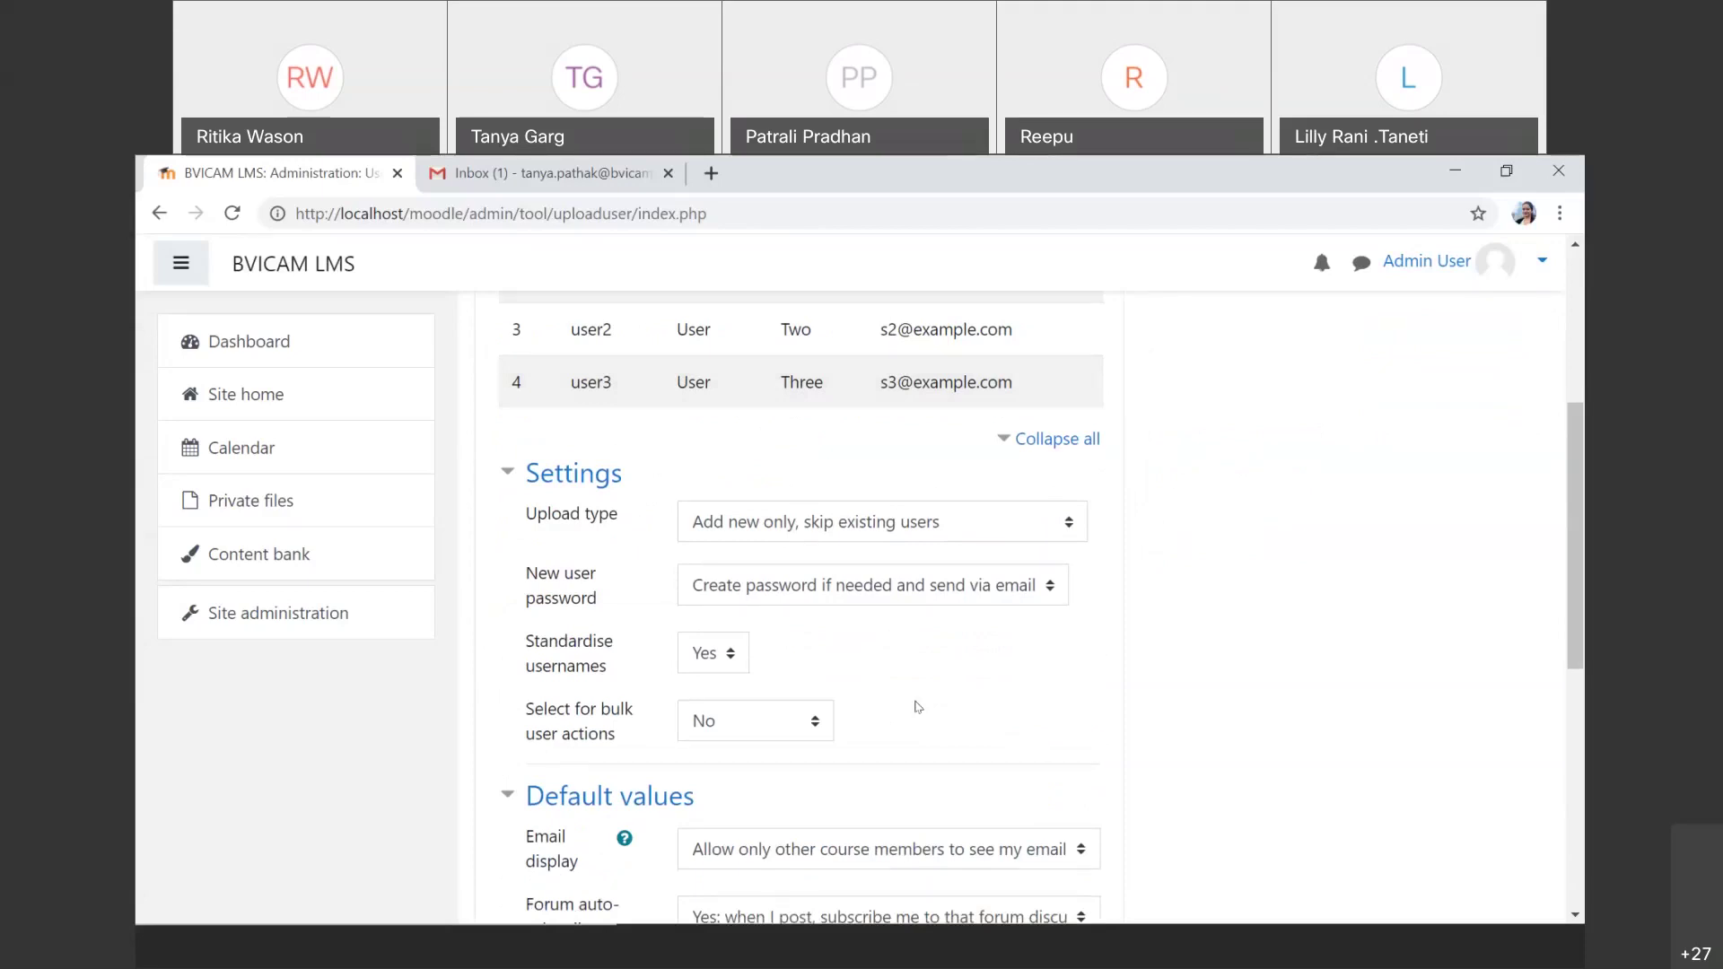
{"action": "left_click", "coordinate": [994, 530]}
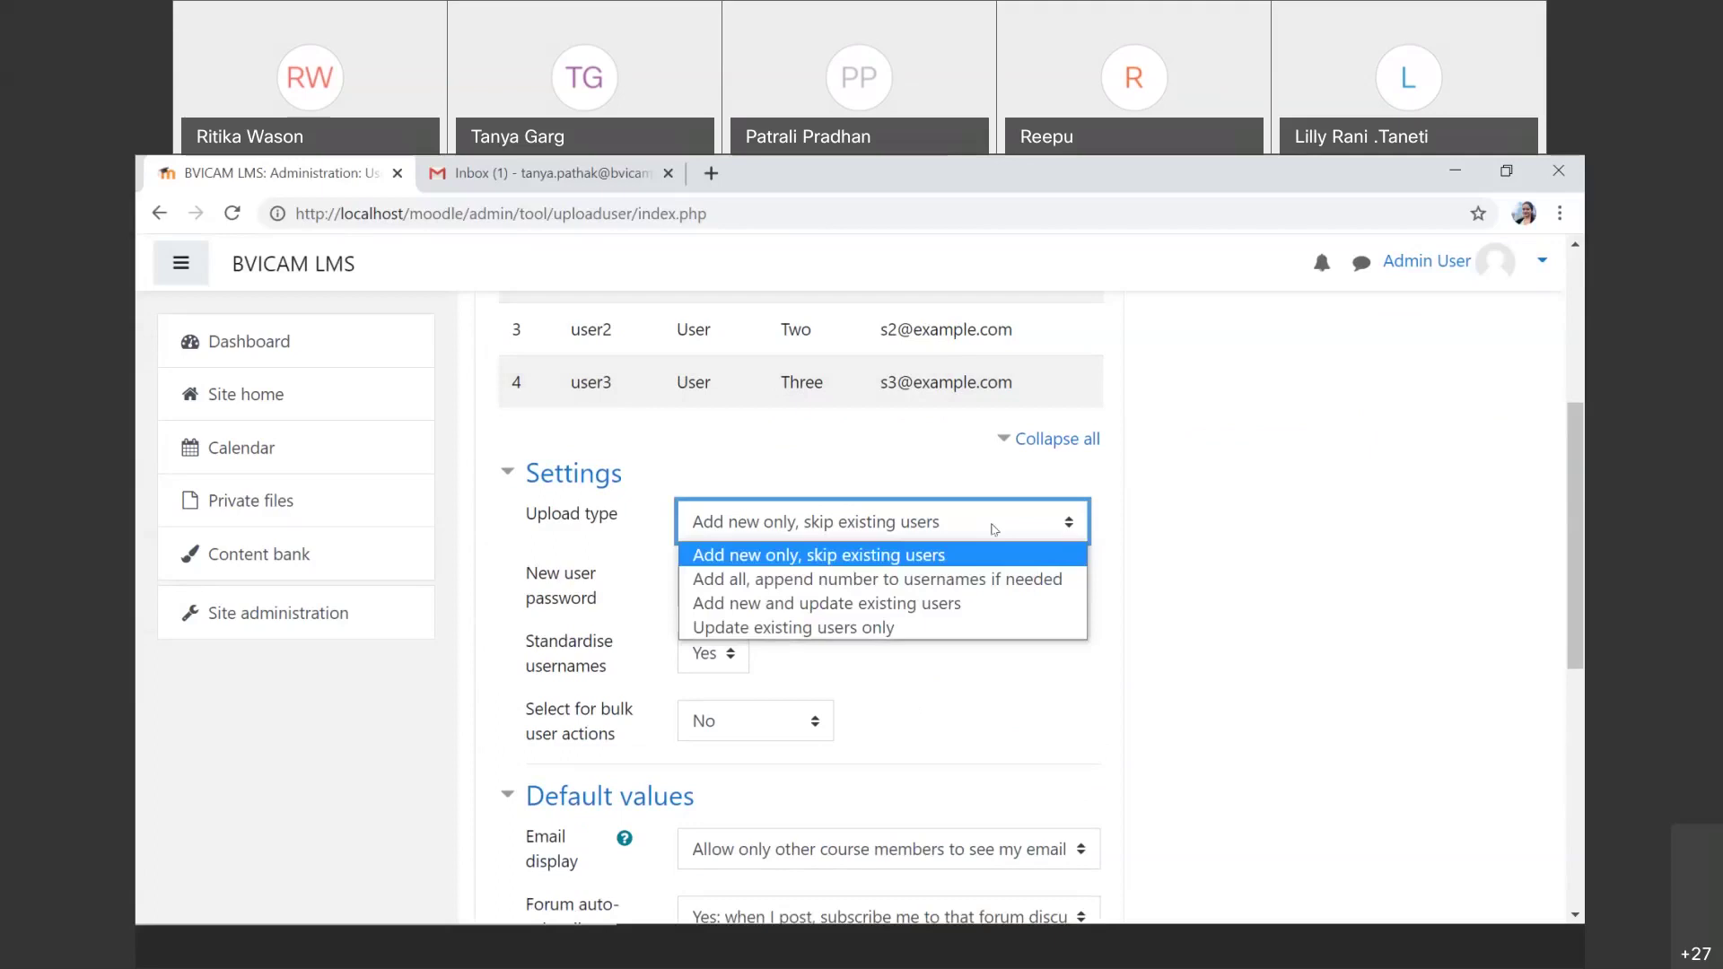
{"action": "left_click", "coordinate": [995, 529]}
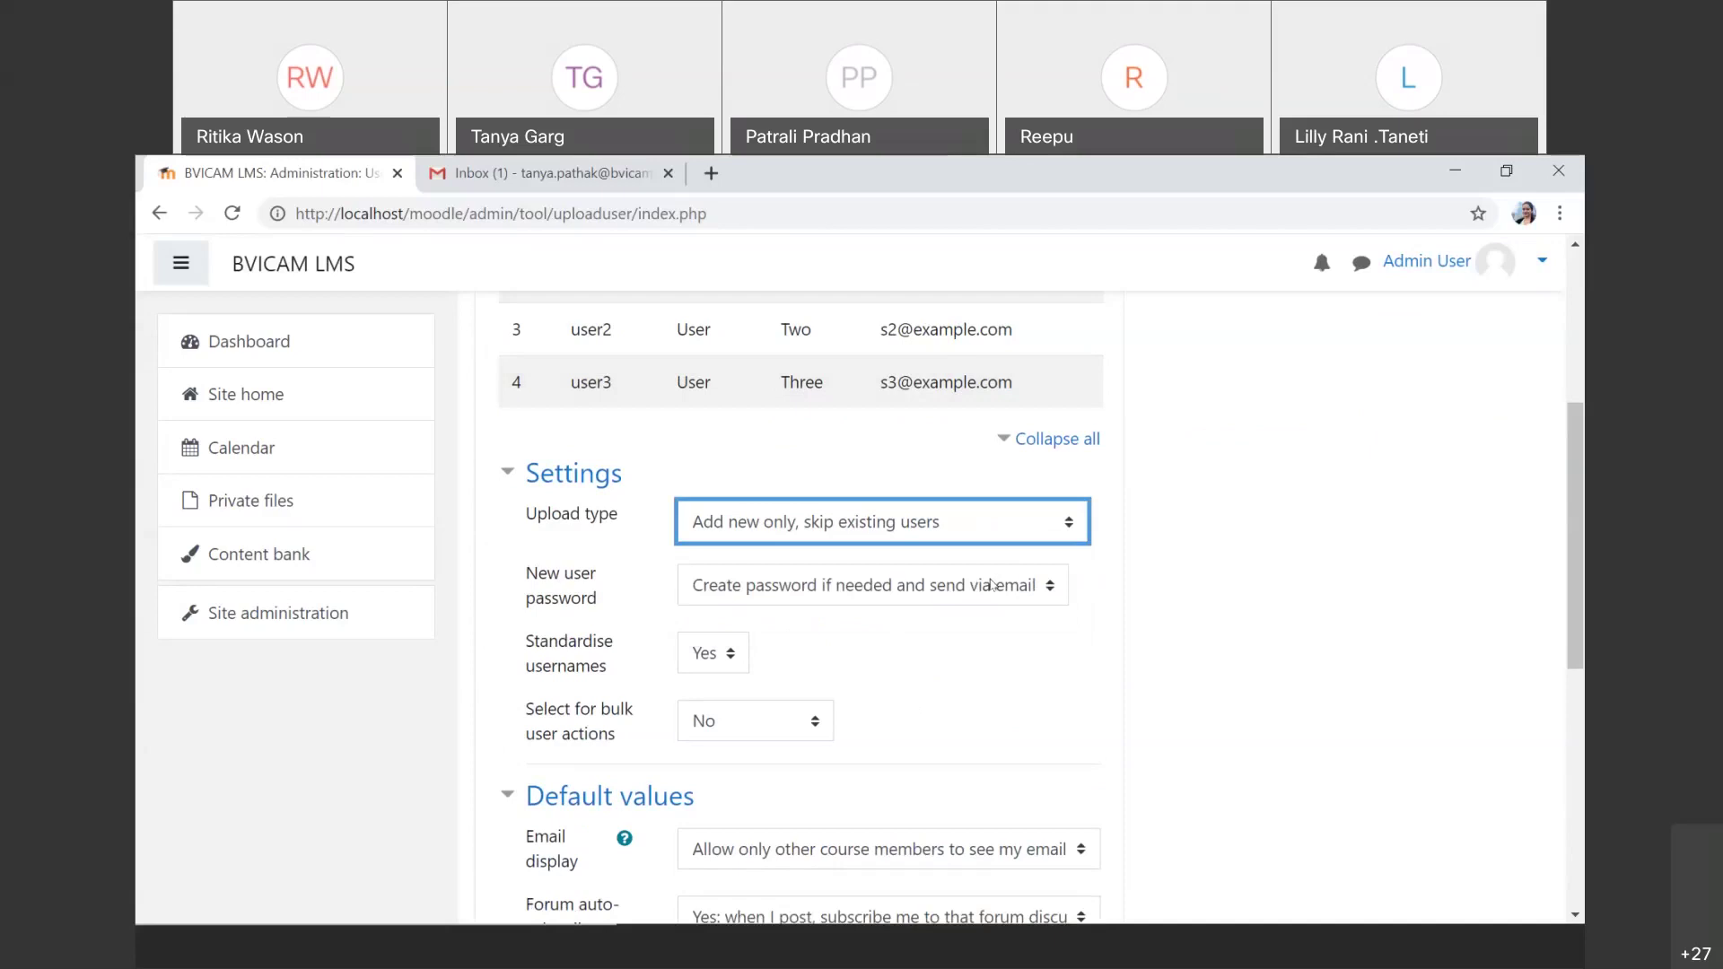
{"action": "left_click", "coordinate": [992, 585]}
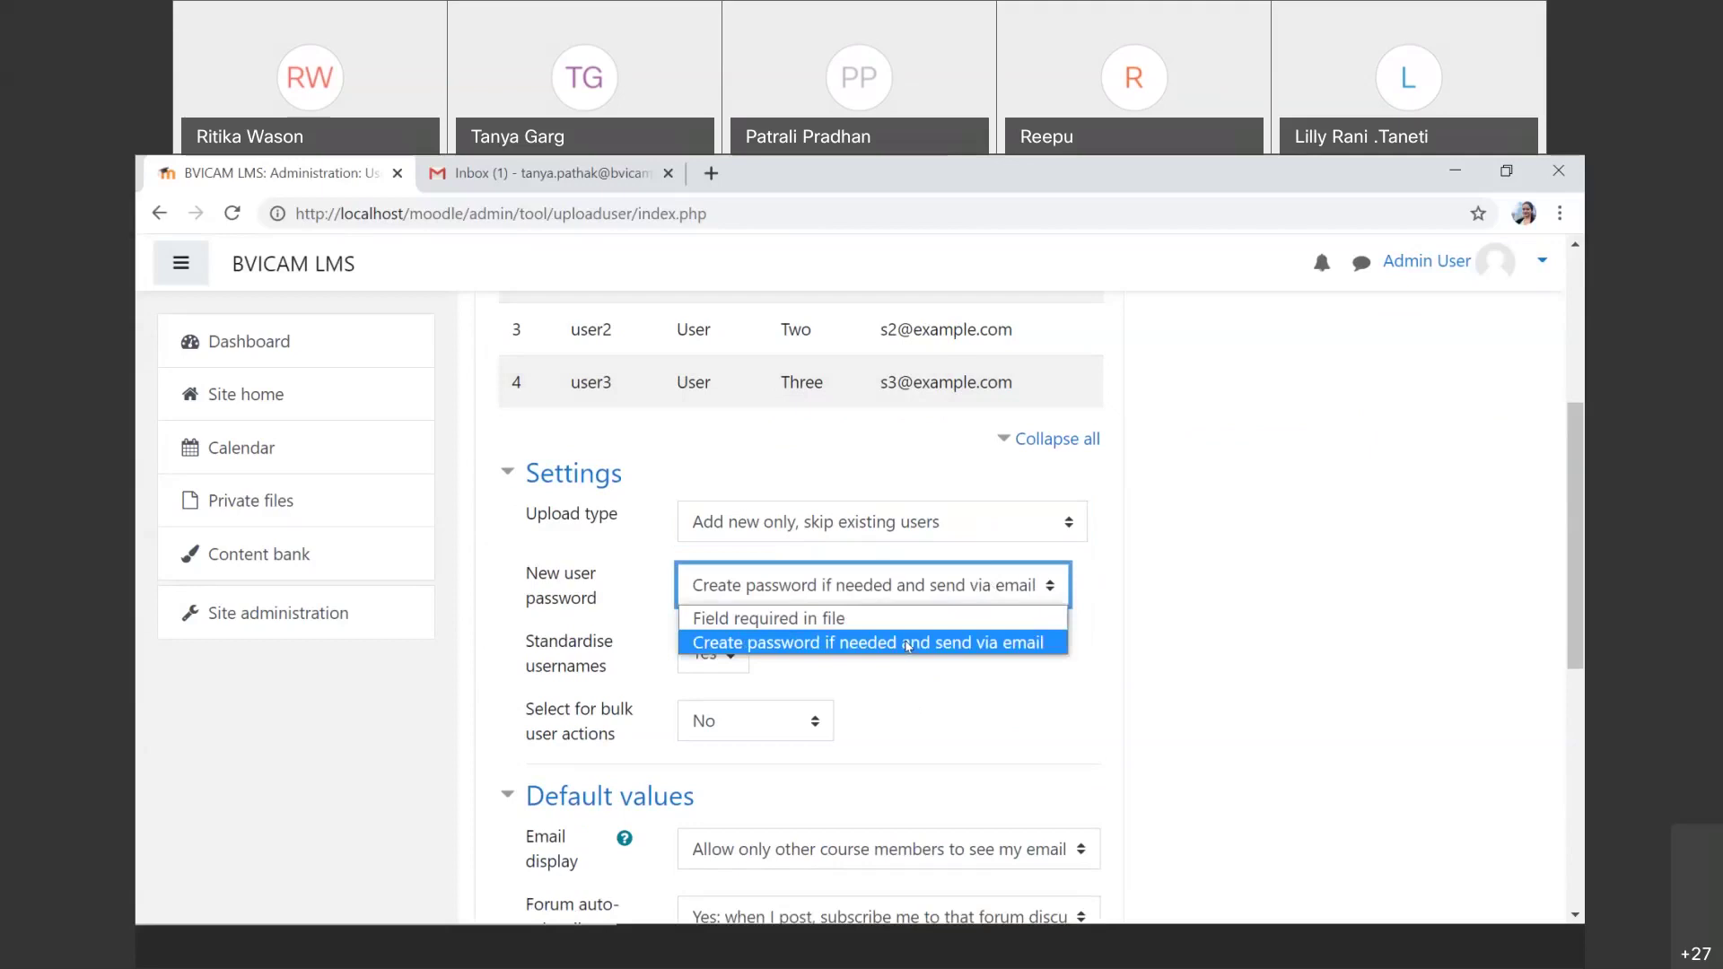
{"action": "left_click", "coordinate": [908, 644]}
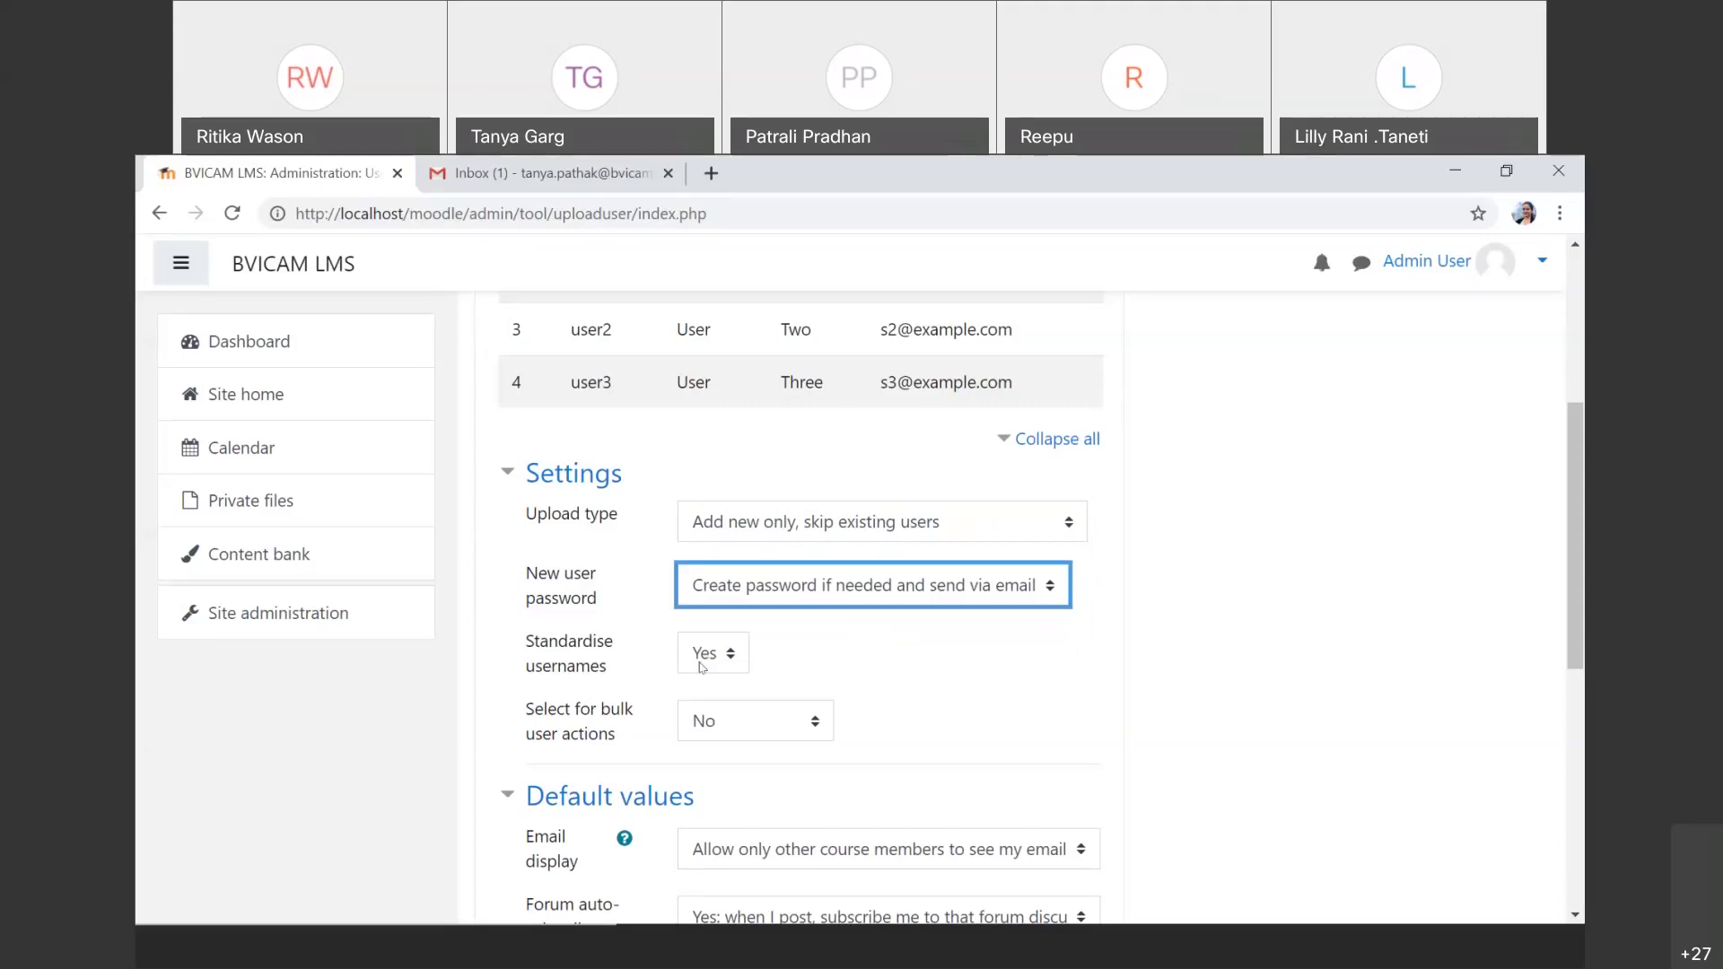
{"action": "left_click", "coordinate": [763, 731]}
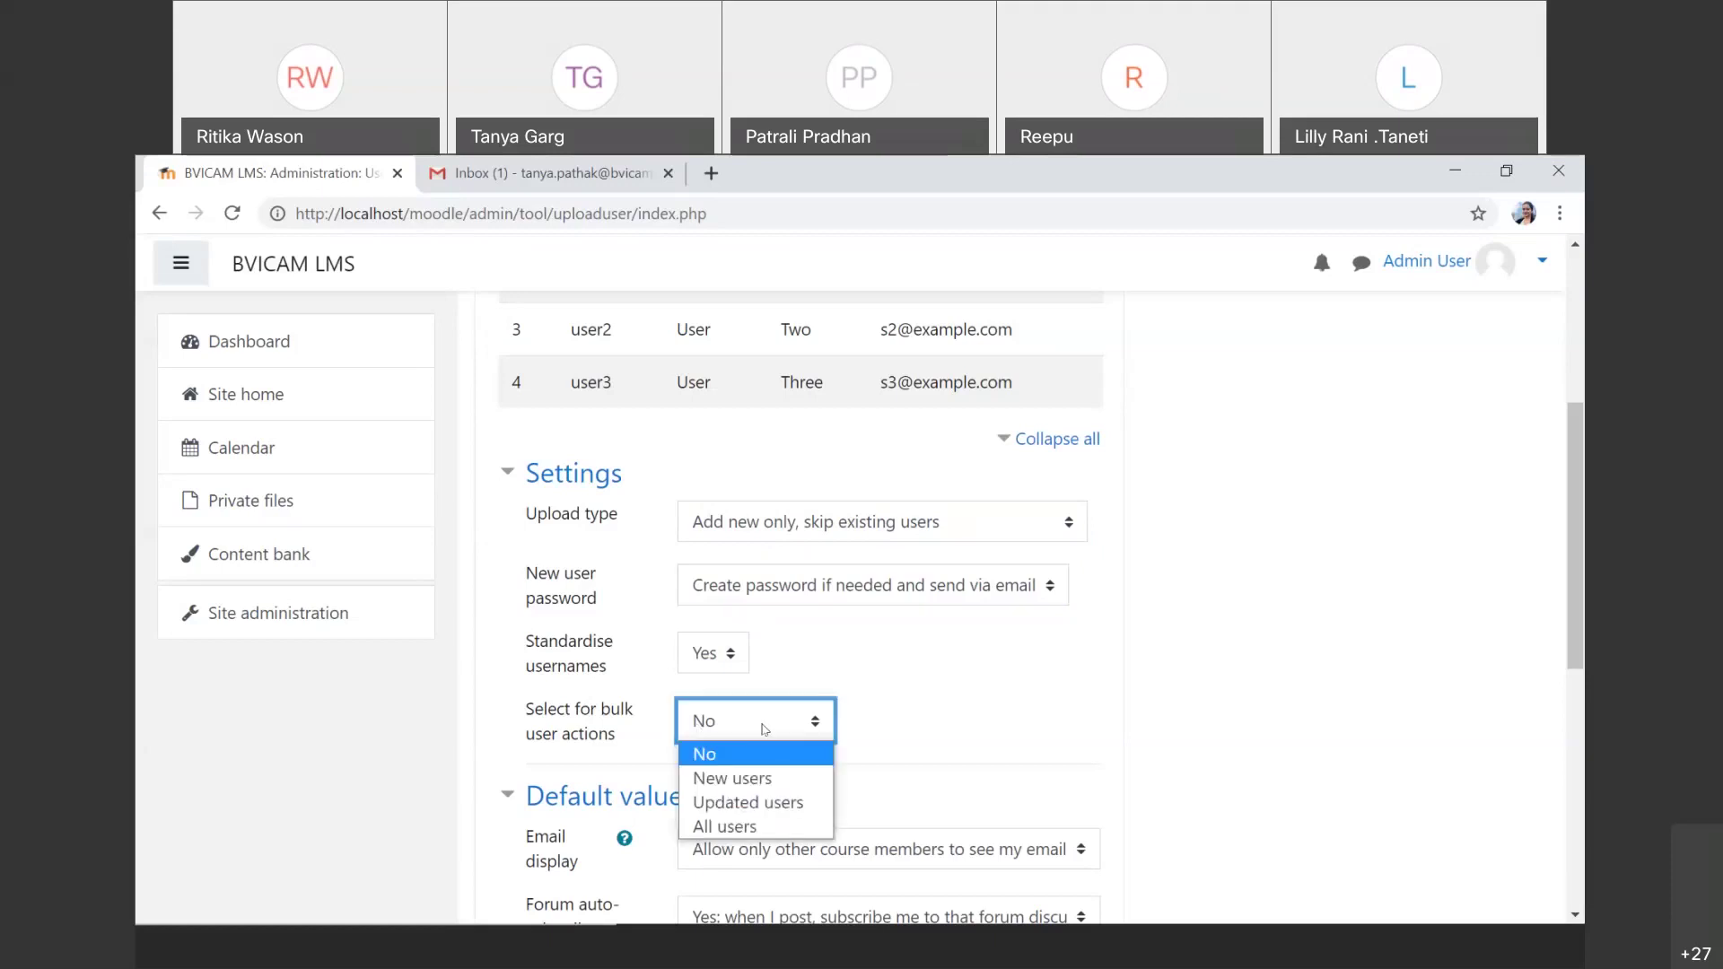
{"action": "left_click", "coordinate": [763, 730]}
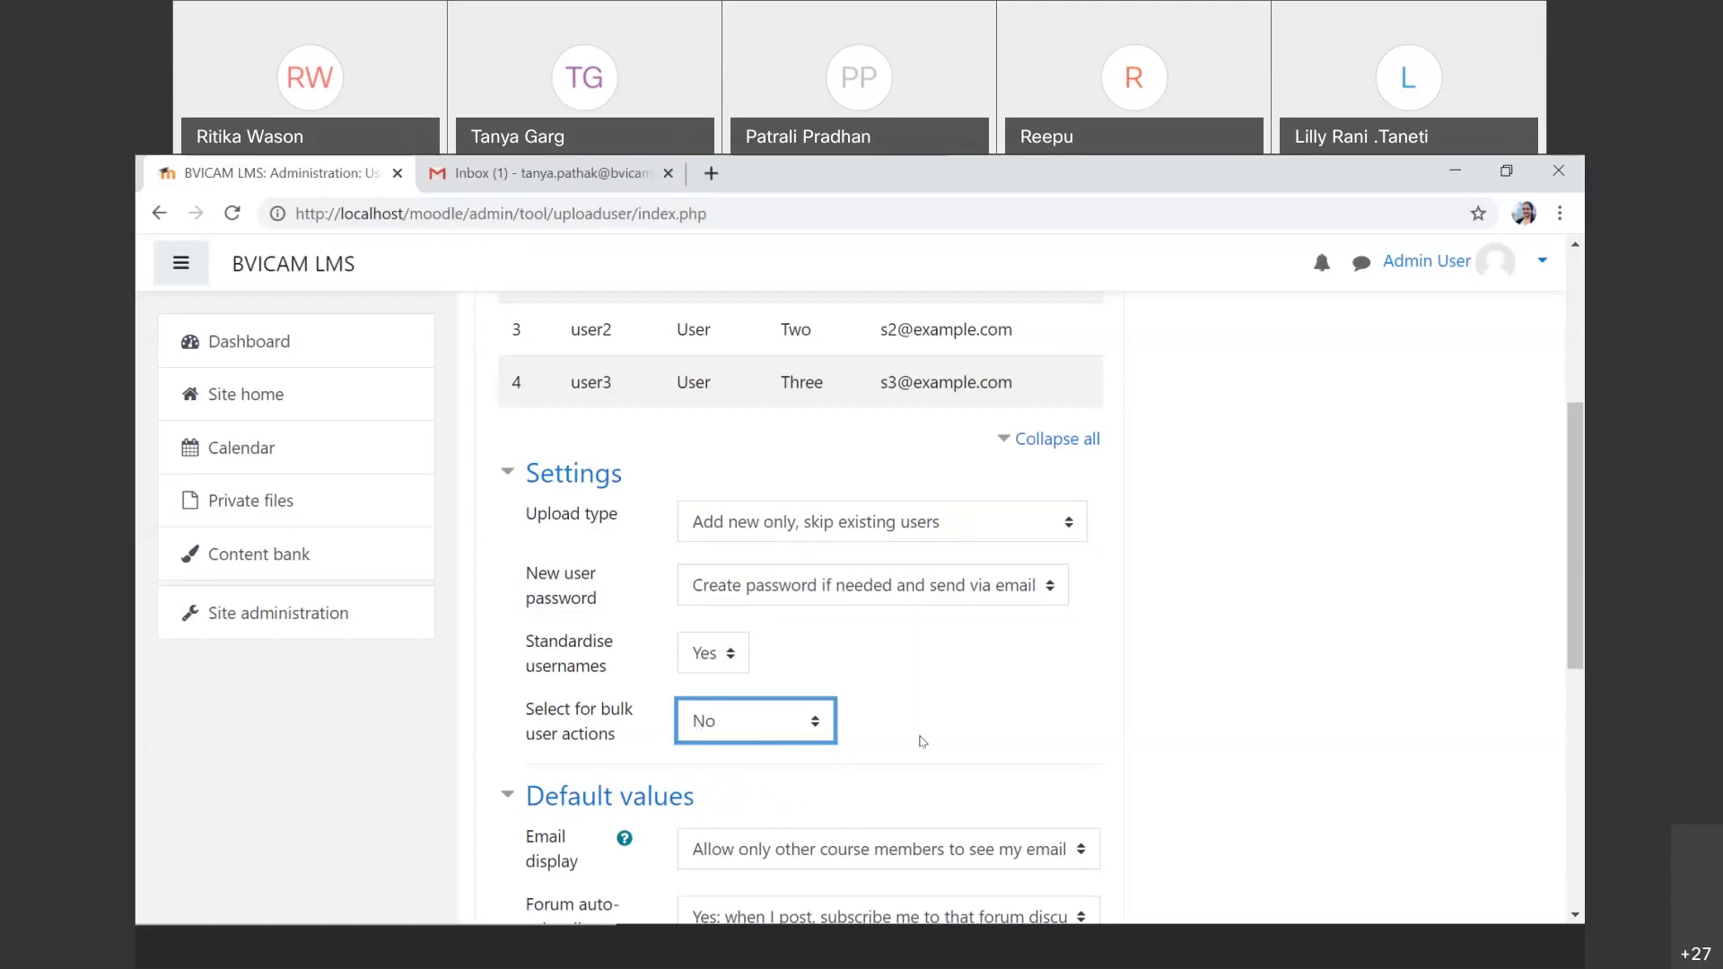
Step: Run the upload, creating user1, user2 and user3 (Users created: 3)
{"action": "scroll", "coordinate": [923, 741], "scroll_direction": "down", "scroll_amount": 3}
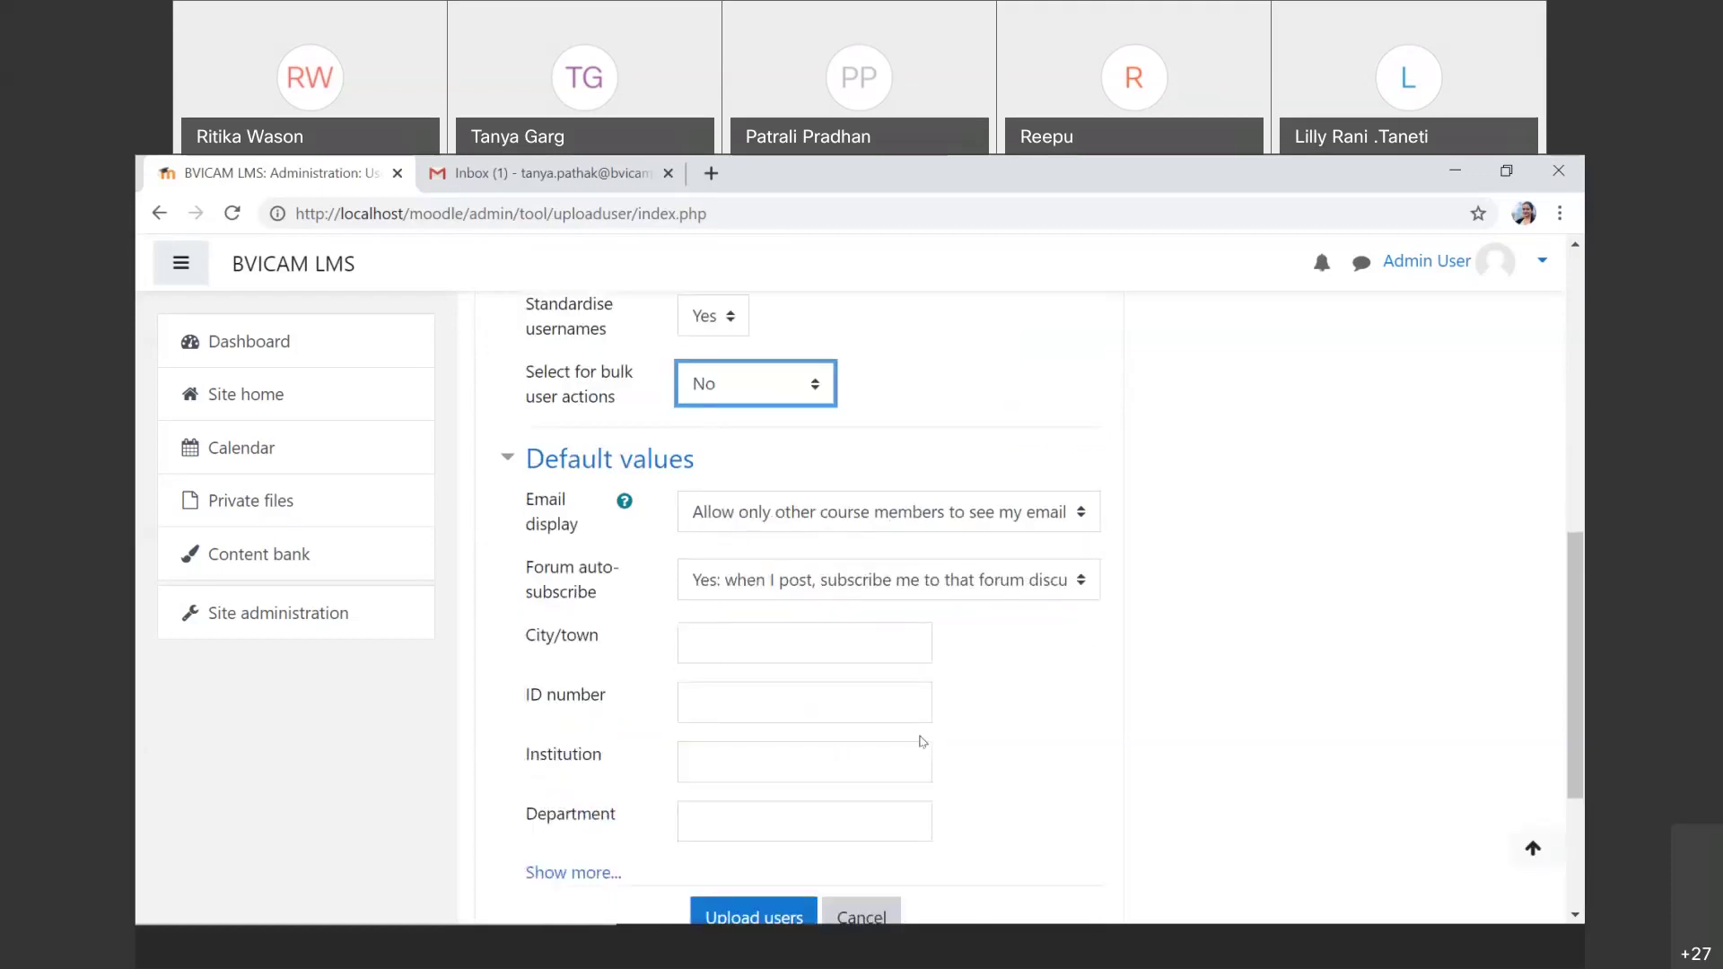
{"action": "scroll", "coordinate": [922, 741], "scroll_direction": "down", "scroll_amount": 1}
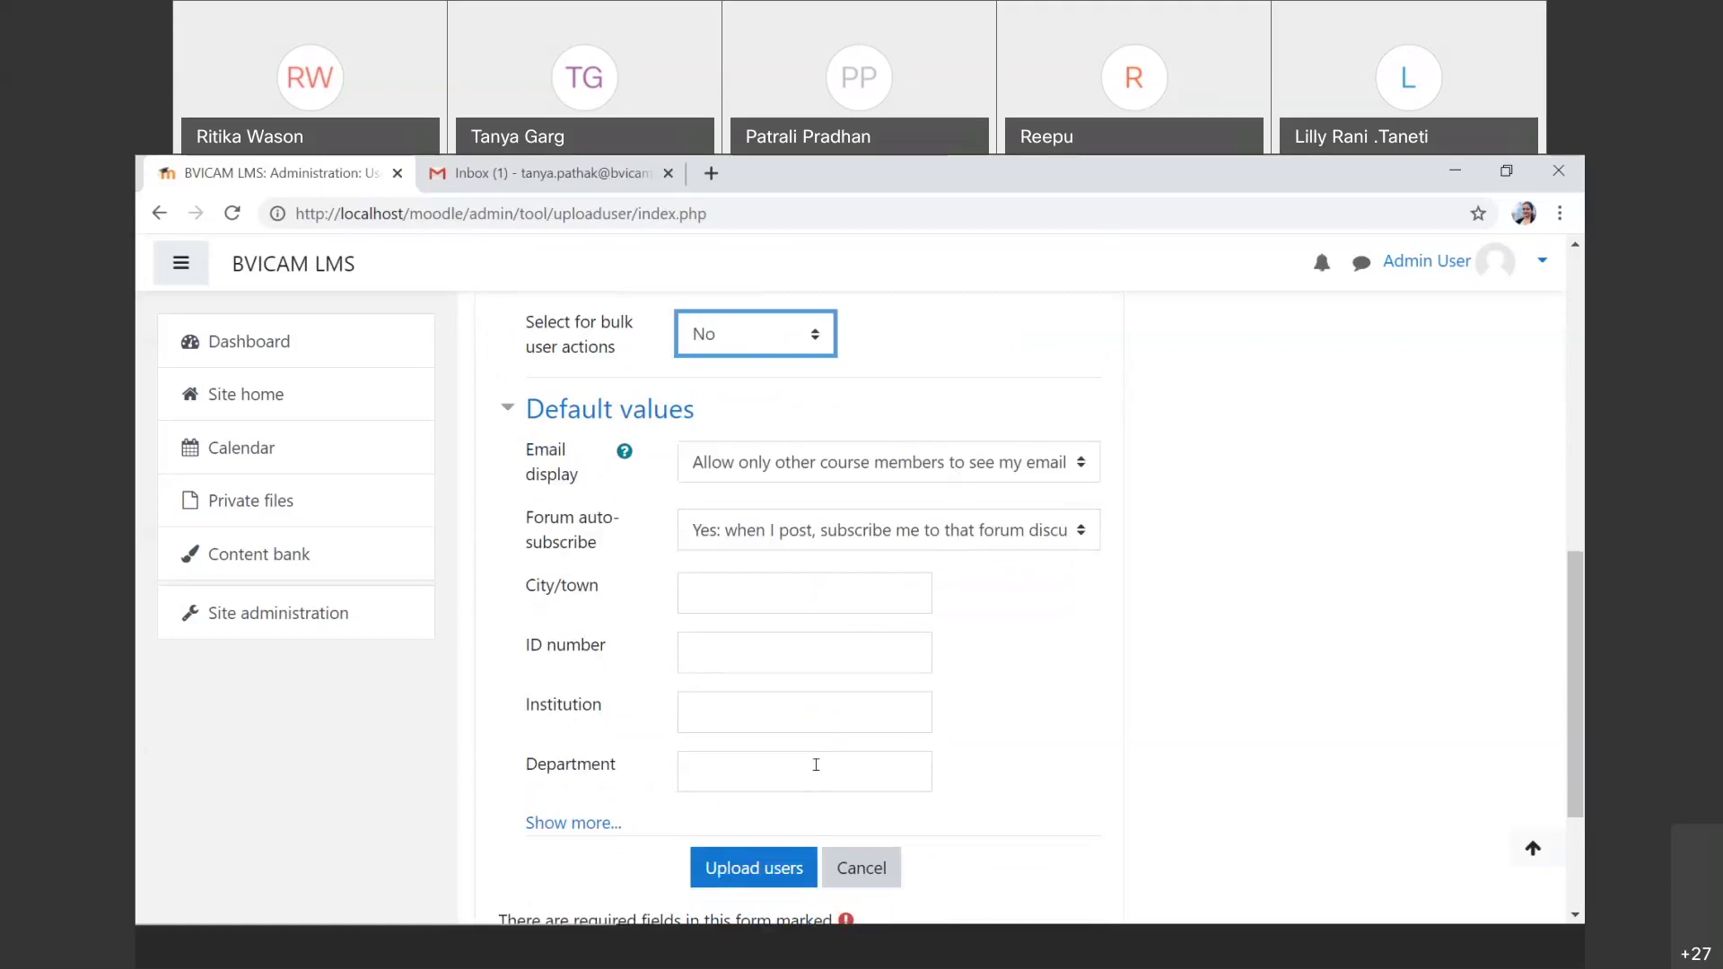
{"action": "scroll", "coordinate": [810, 766], "scroll_direction": "down", "scroll_amount": 1}
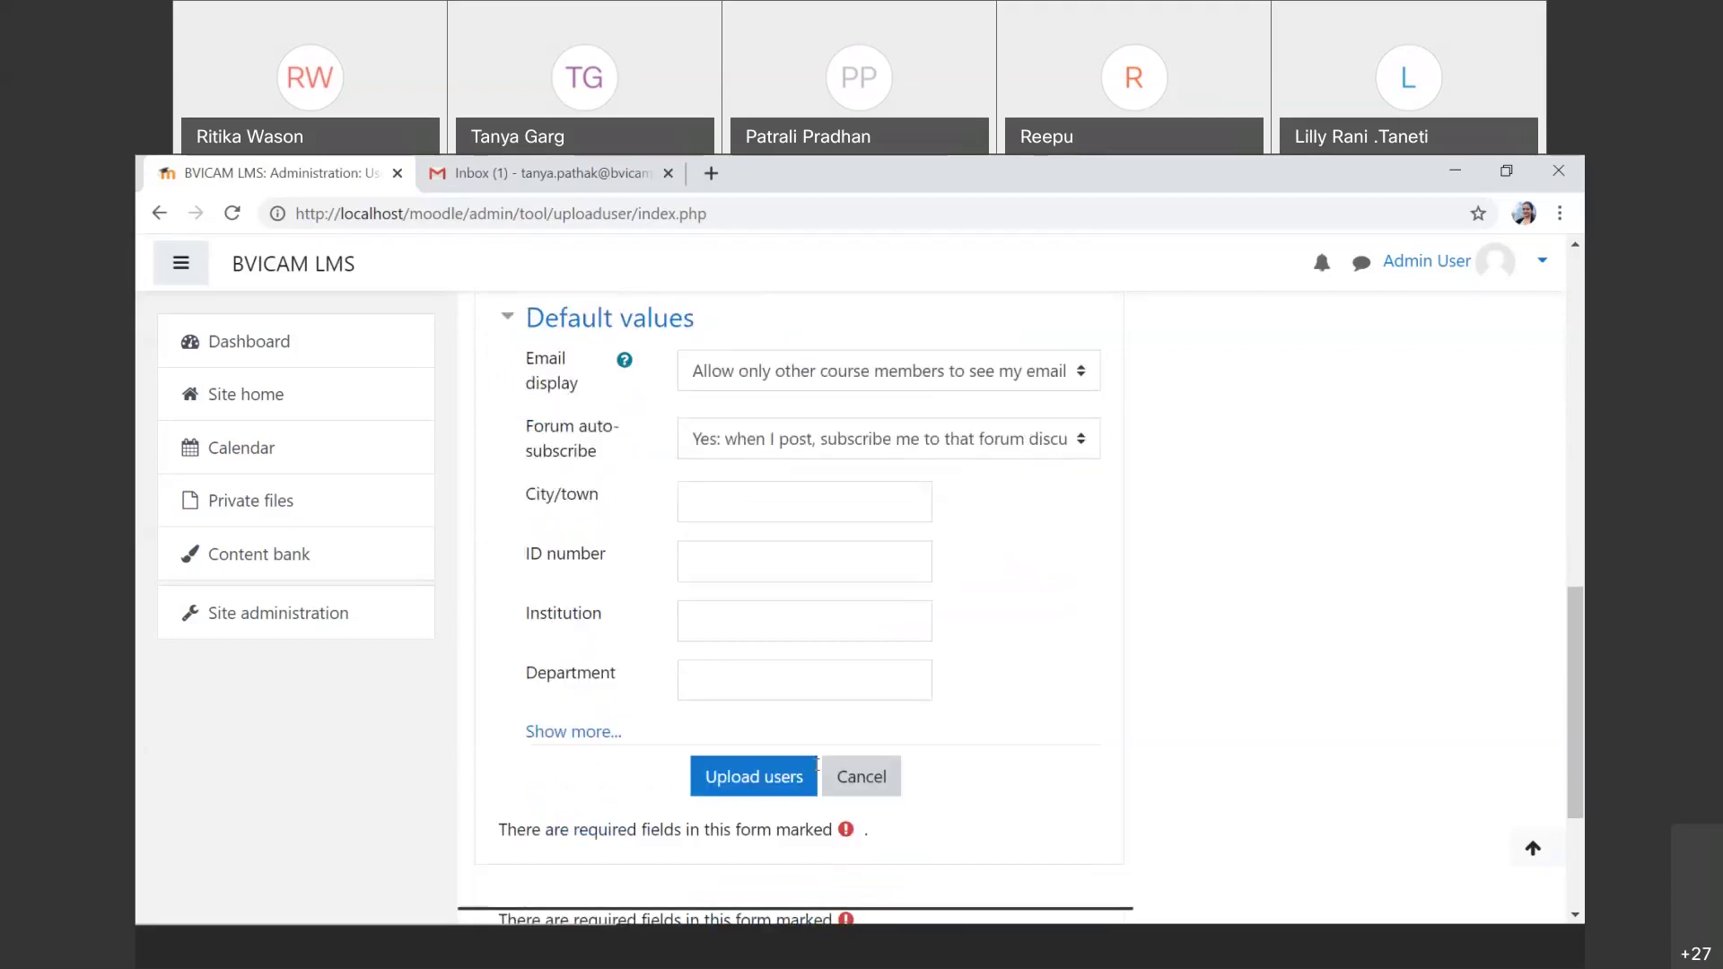
{"action": "left_click", "coordinate": [770, 775]}
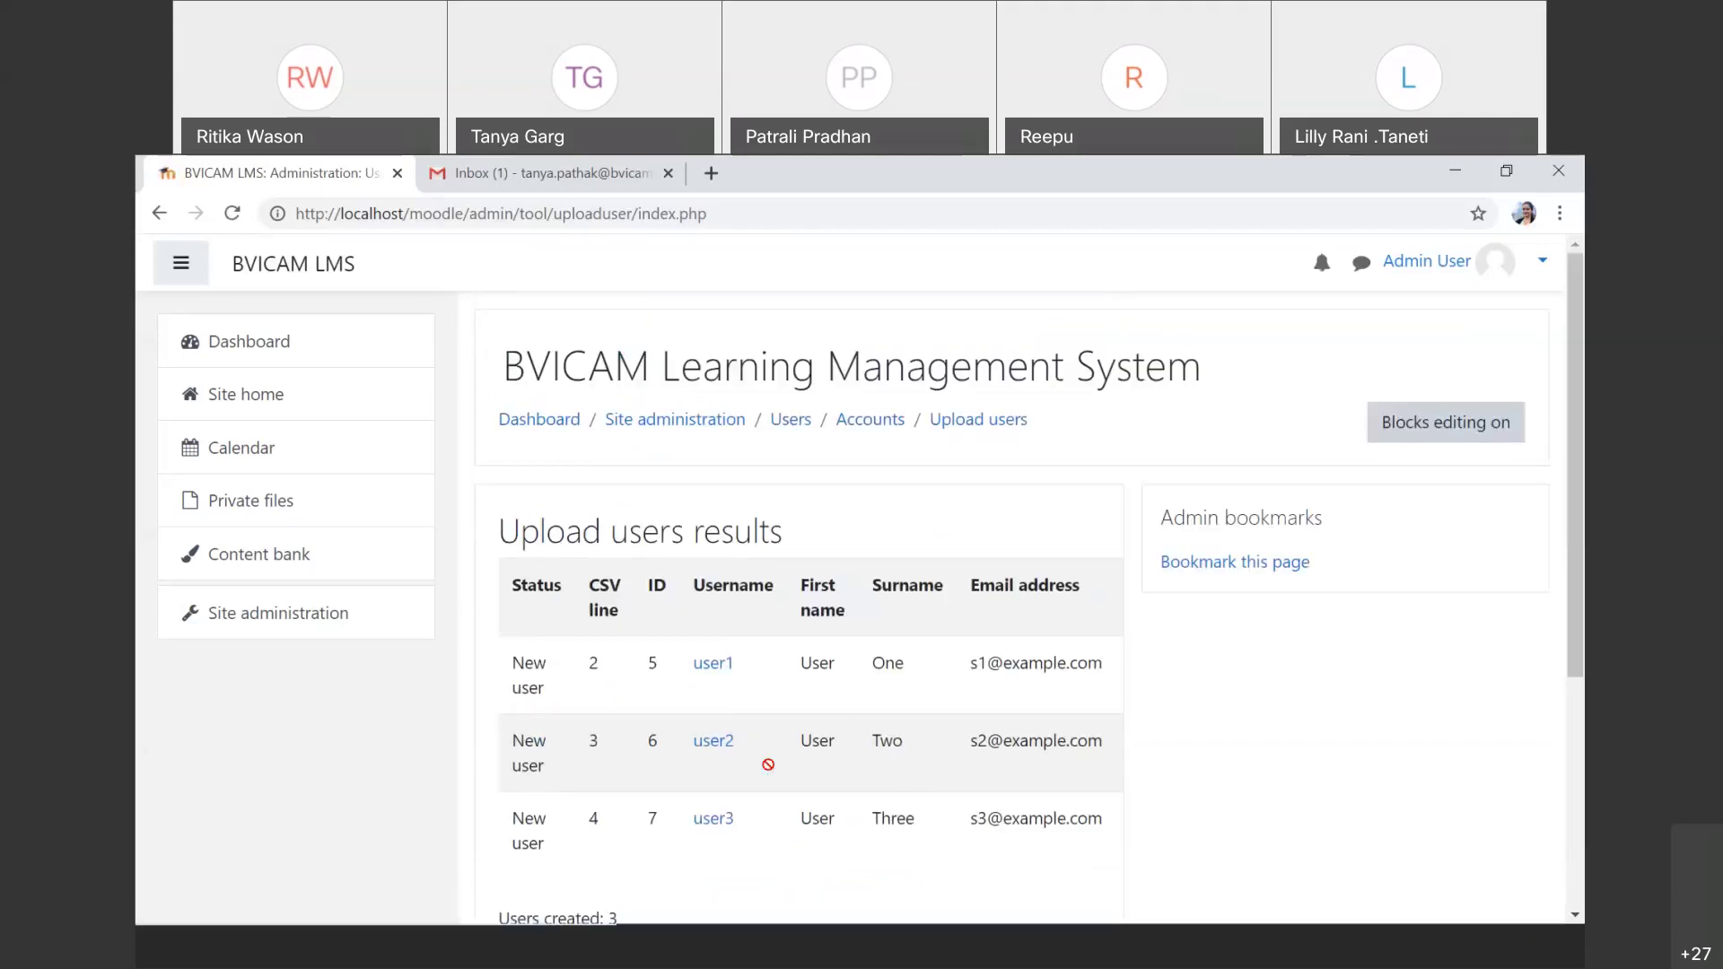
Step: Continue from the upload results summary back to a blank Upload users form
{"action": "scroll", "coordinate": [768, 765], "scroll_direction": "down", "scroll_amount": 1}
{"action": "scroll", "coordinate": [592, 841], "scroll_direction": "down", "scroll_amount": 1}
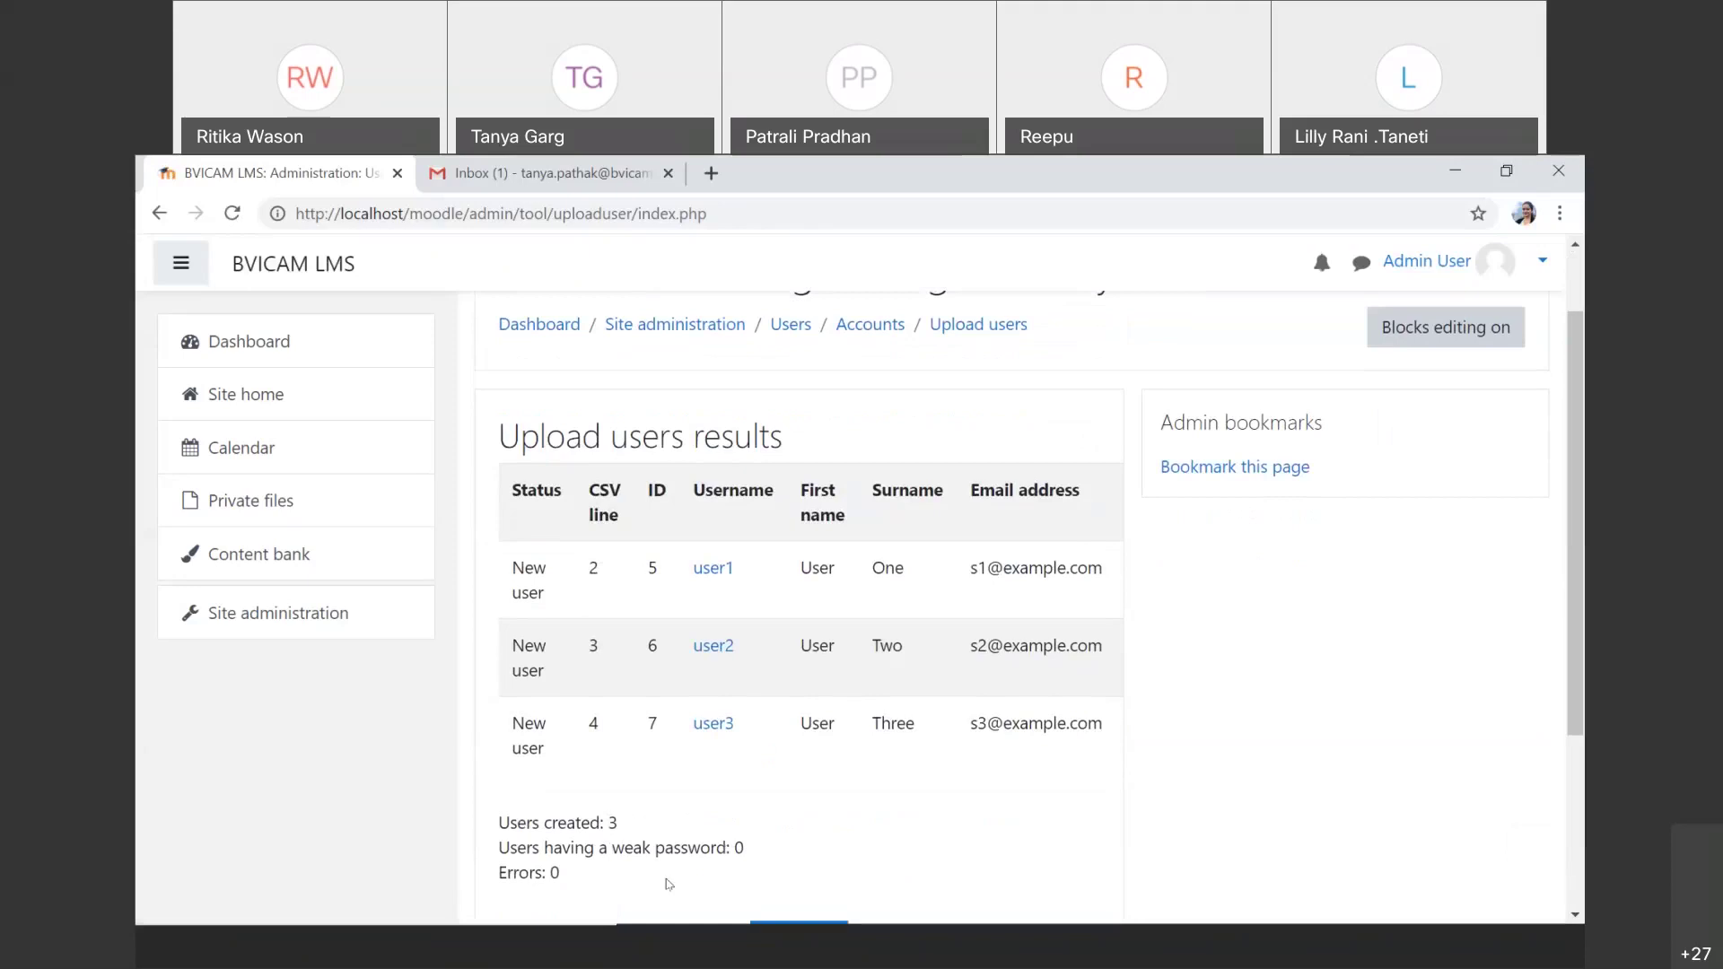
{"action": "scroll", "coordinate": [718, 862], "scroll_direction": "down", "scroll_amount": 2}
{"action": "left_click", "coordinate": [810, 823]}
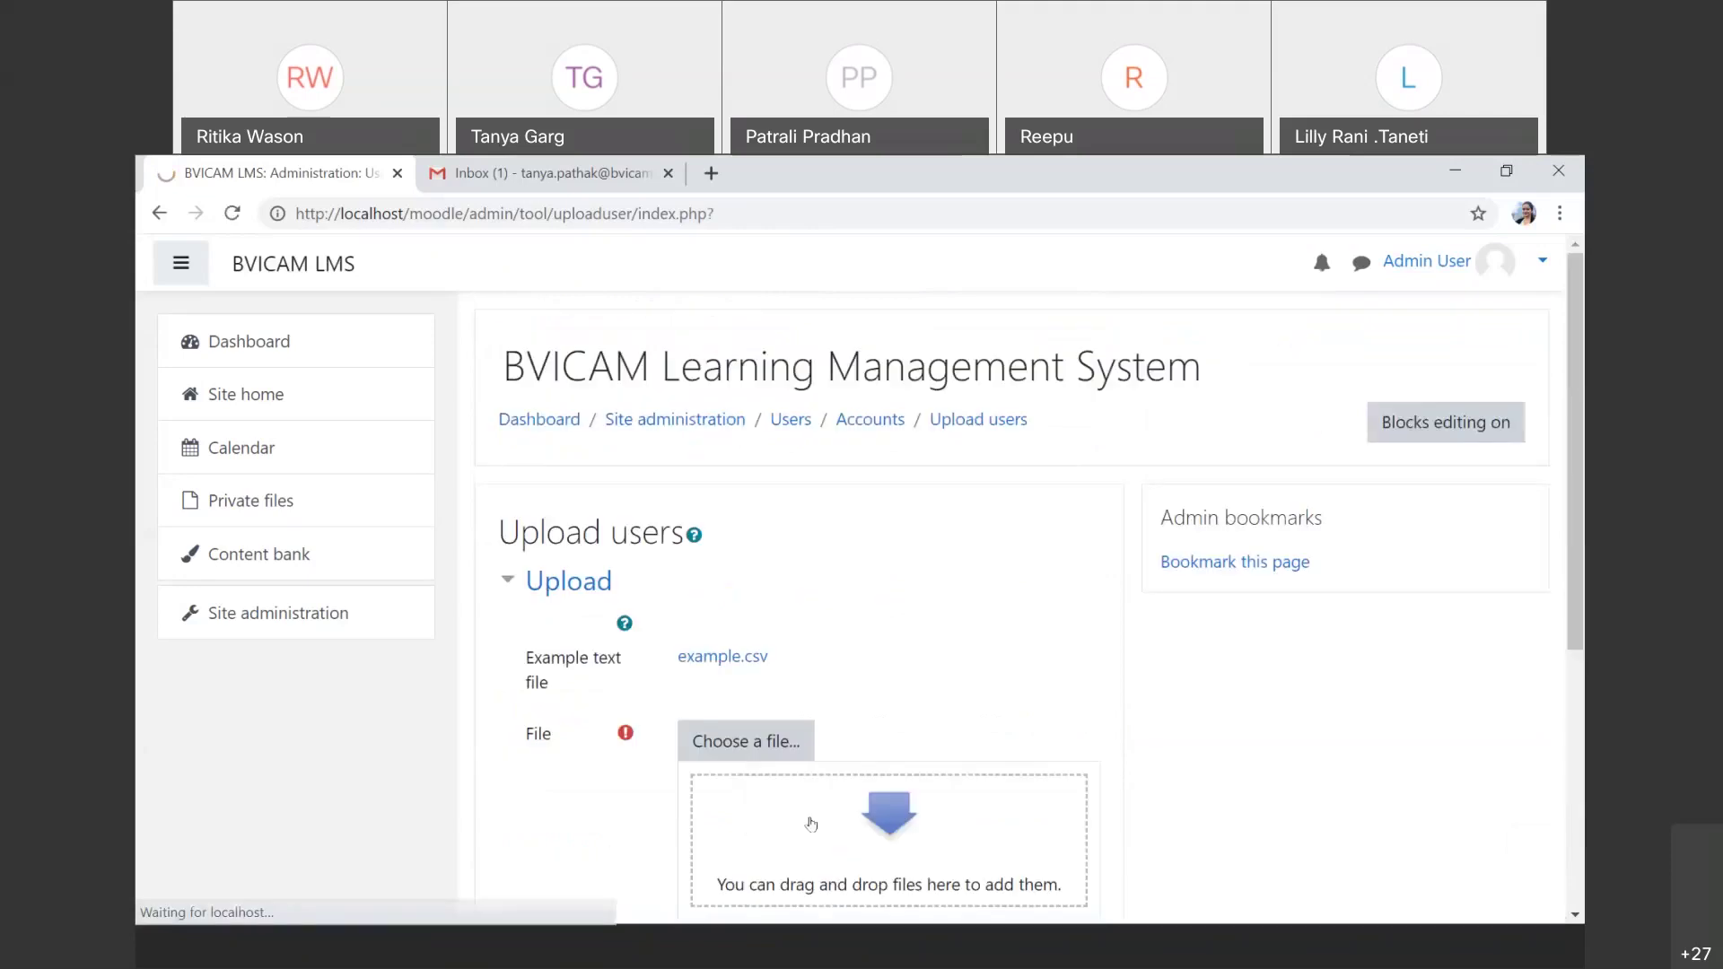
Step: Go to Site administration > Users > Browse list of users, now listing 5 users including User One and User Two
{"action": "left_click", "coordinate": [324, 615]}
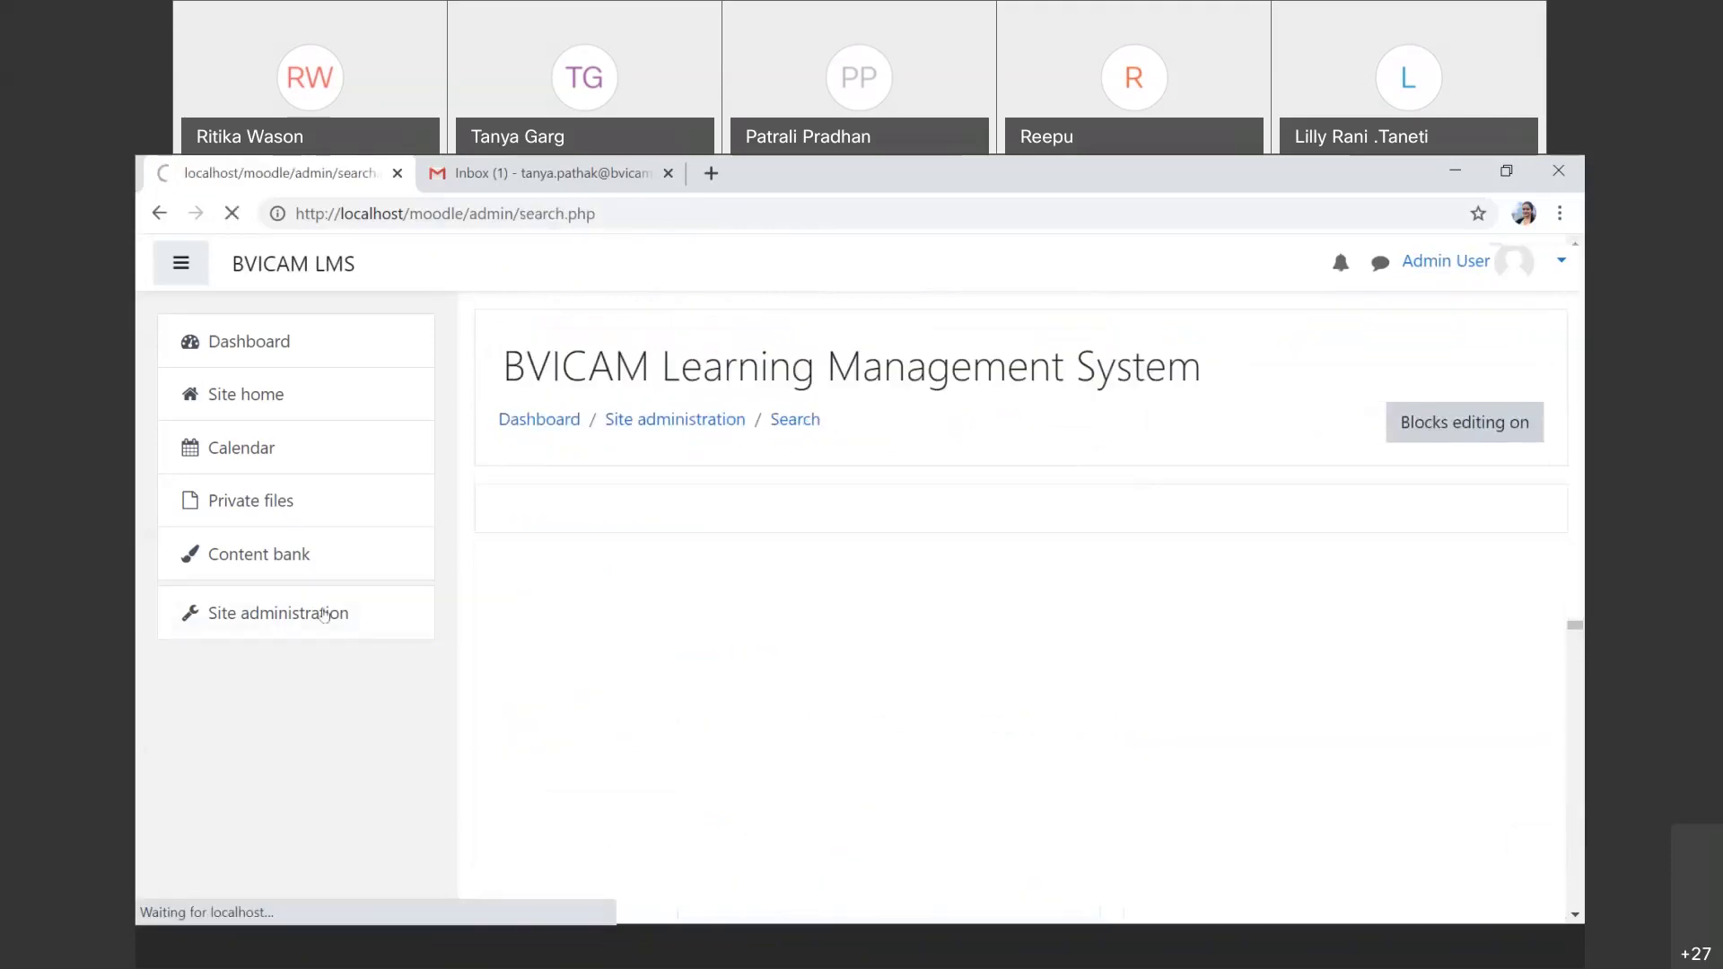
{"action": "left_click", "coordinate": [721, 666]}
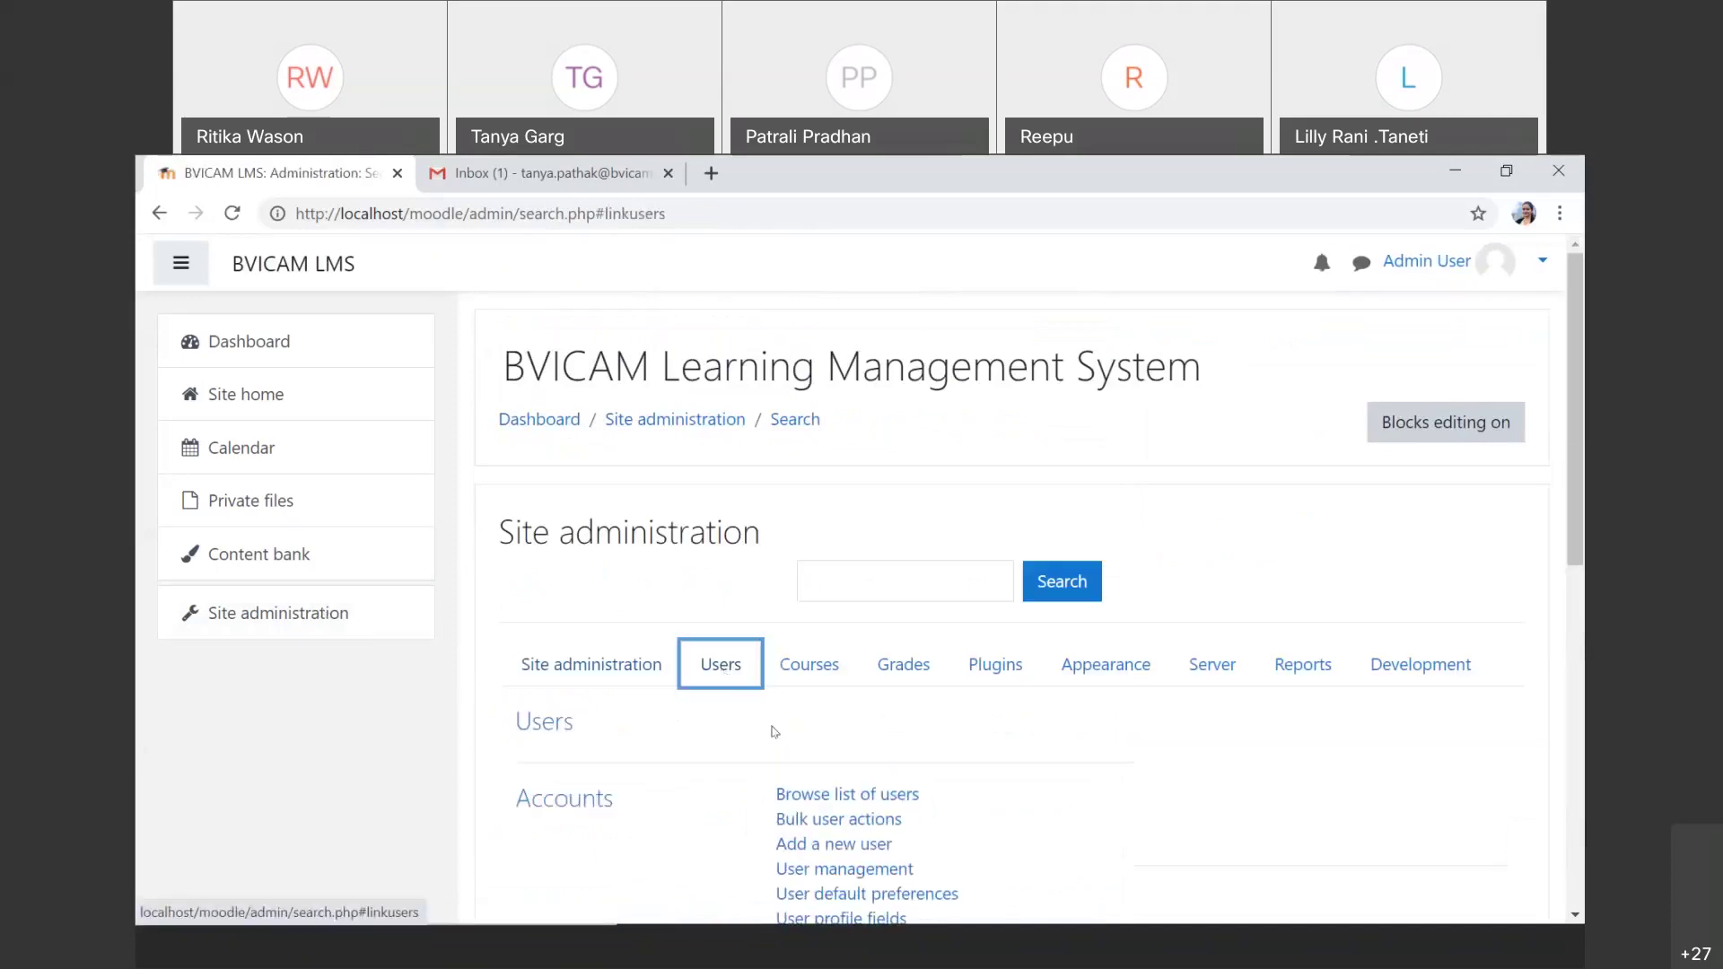
{"action": "left_click", "coordinate": [818, 796]}
{"action": "left_click", "coordinate": [818, 797]}
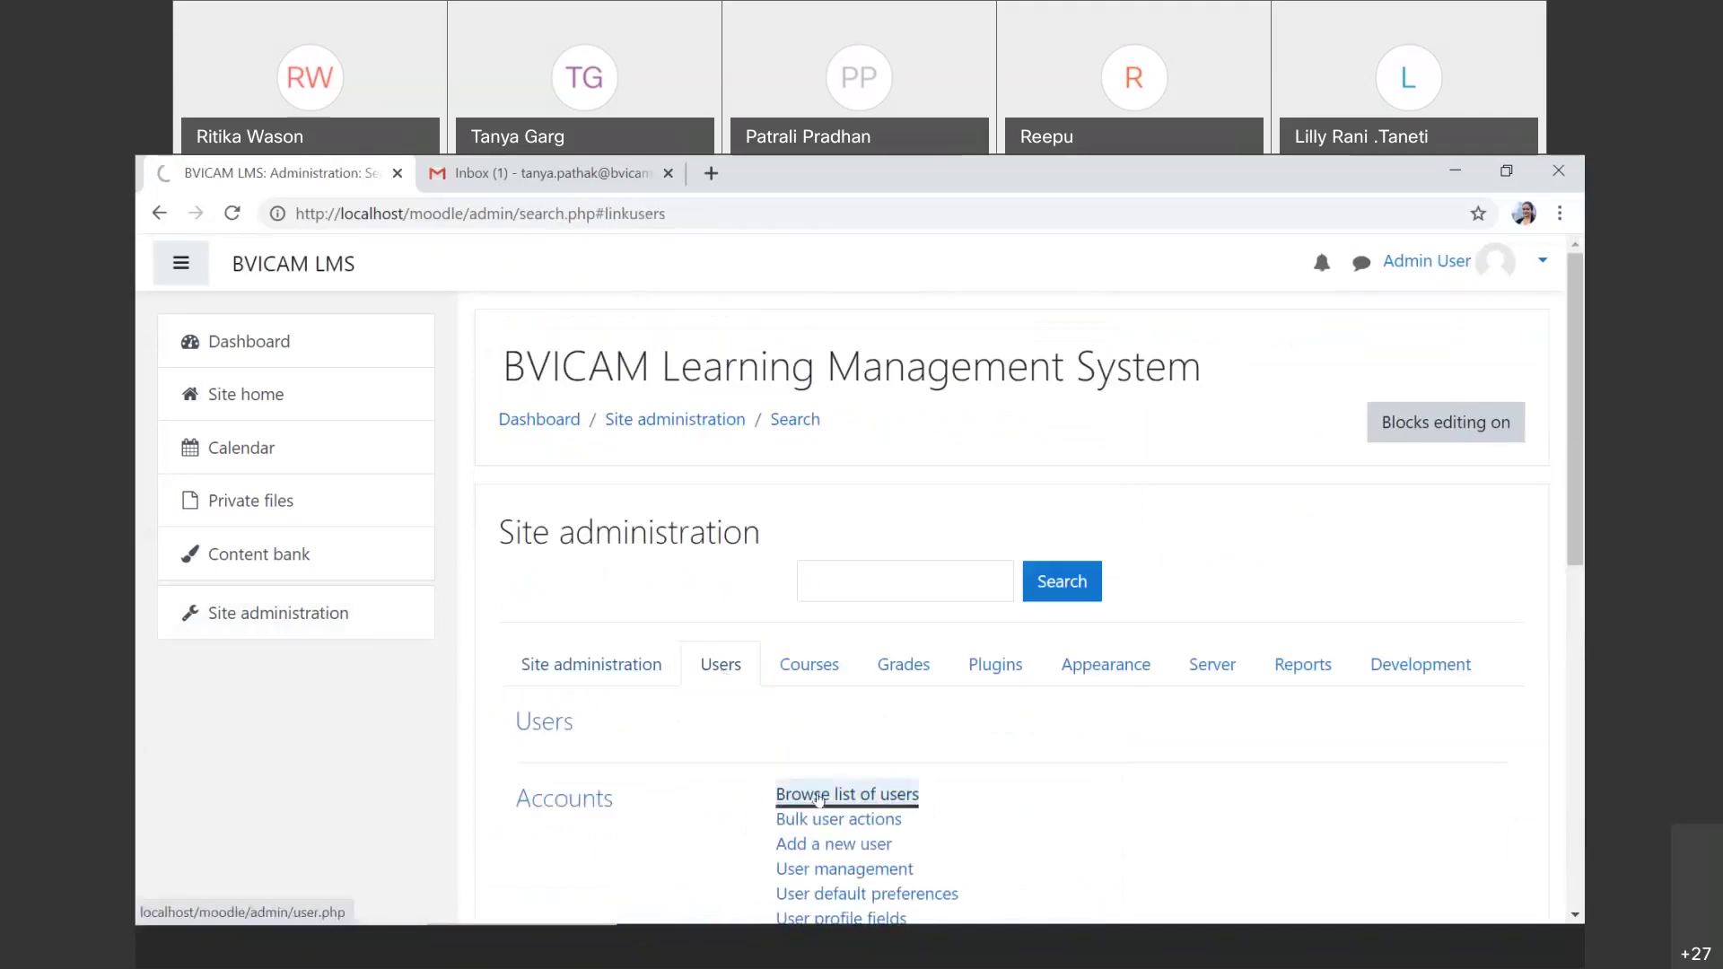
{"action": "scroll", "coordinate": [819, 799], "scroll_direction": "down", "scroll_amount": 3}
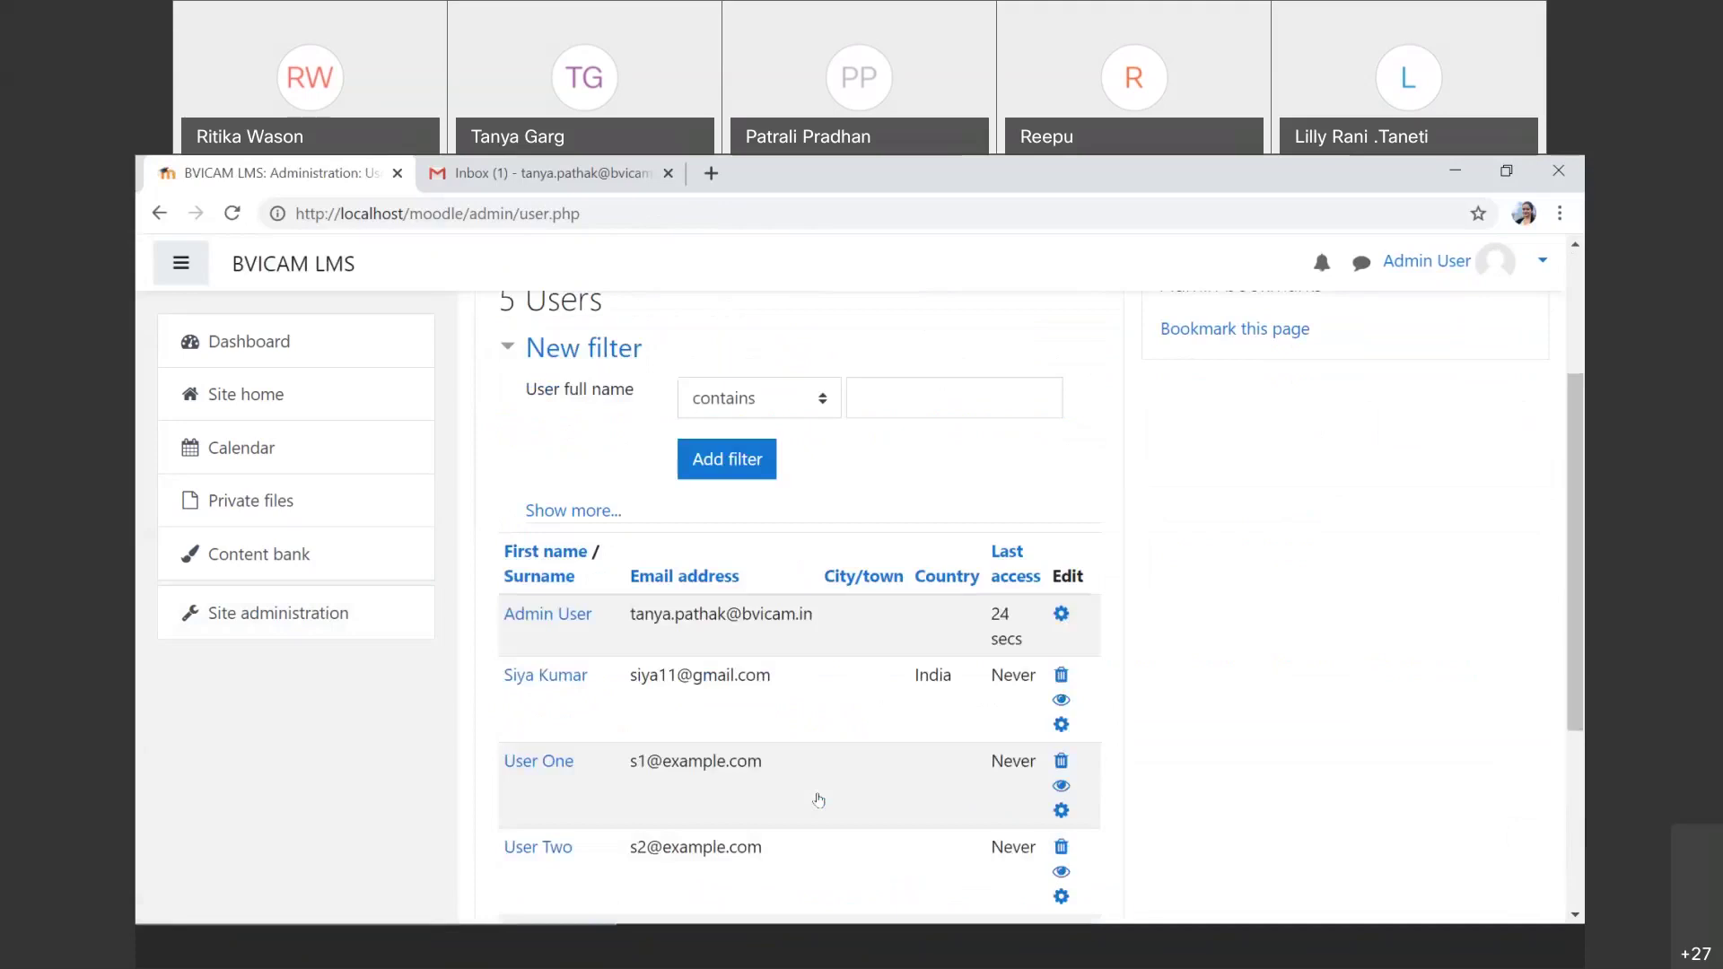
{"action": "scroll", "coordinate": [819, 799], "scroll_direction": "down", "scroll_amount": 2}
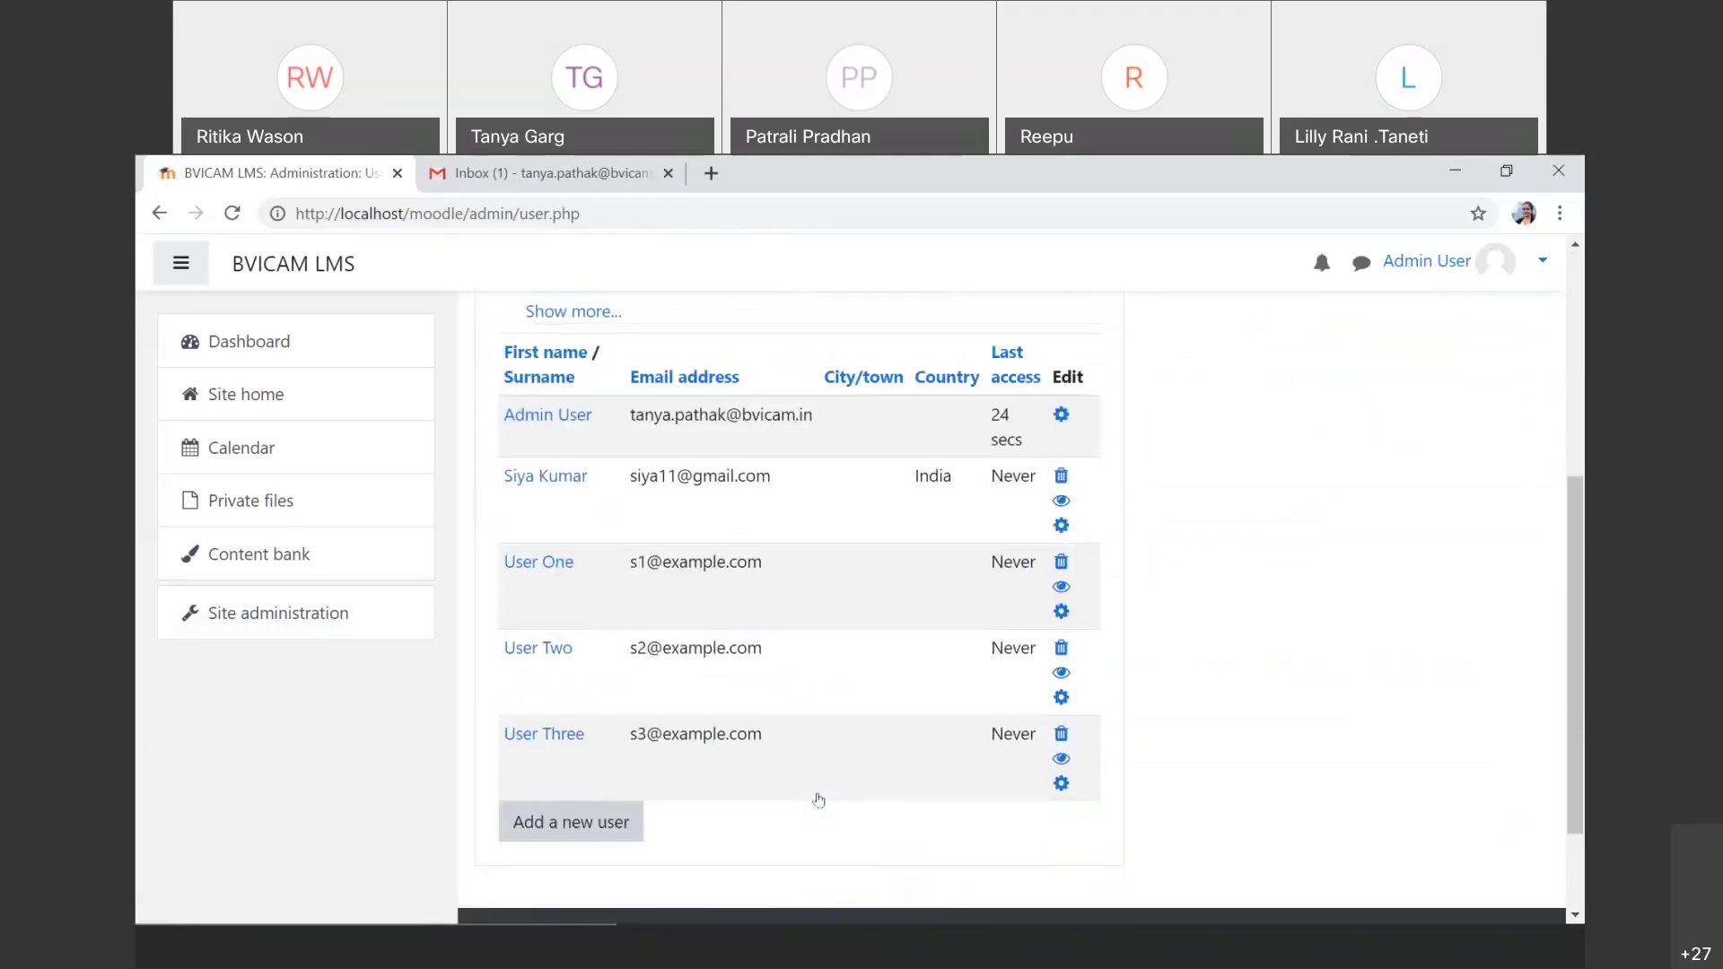
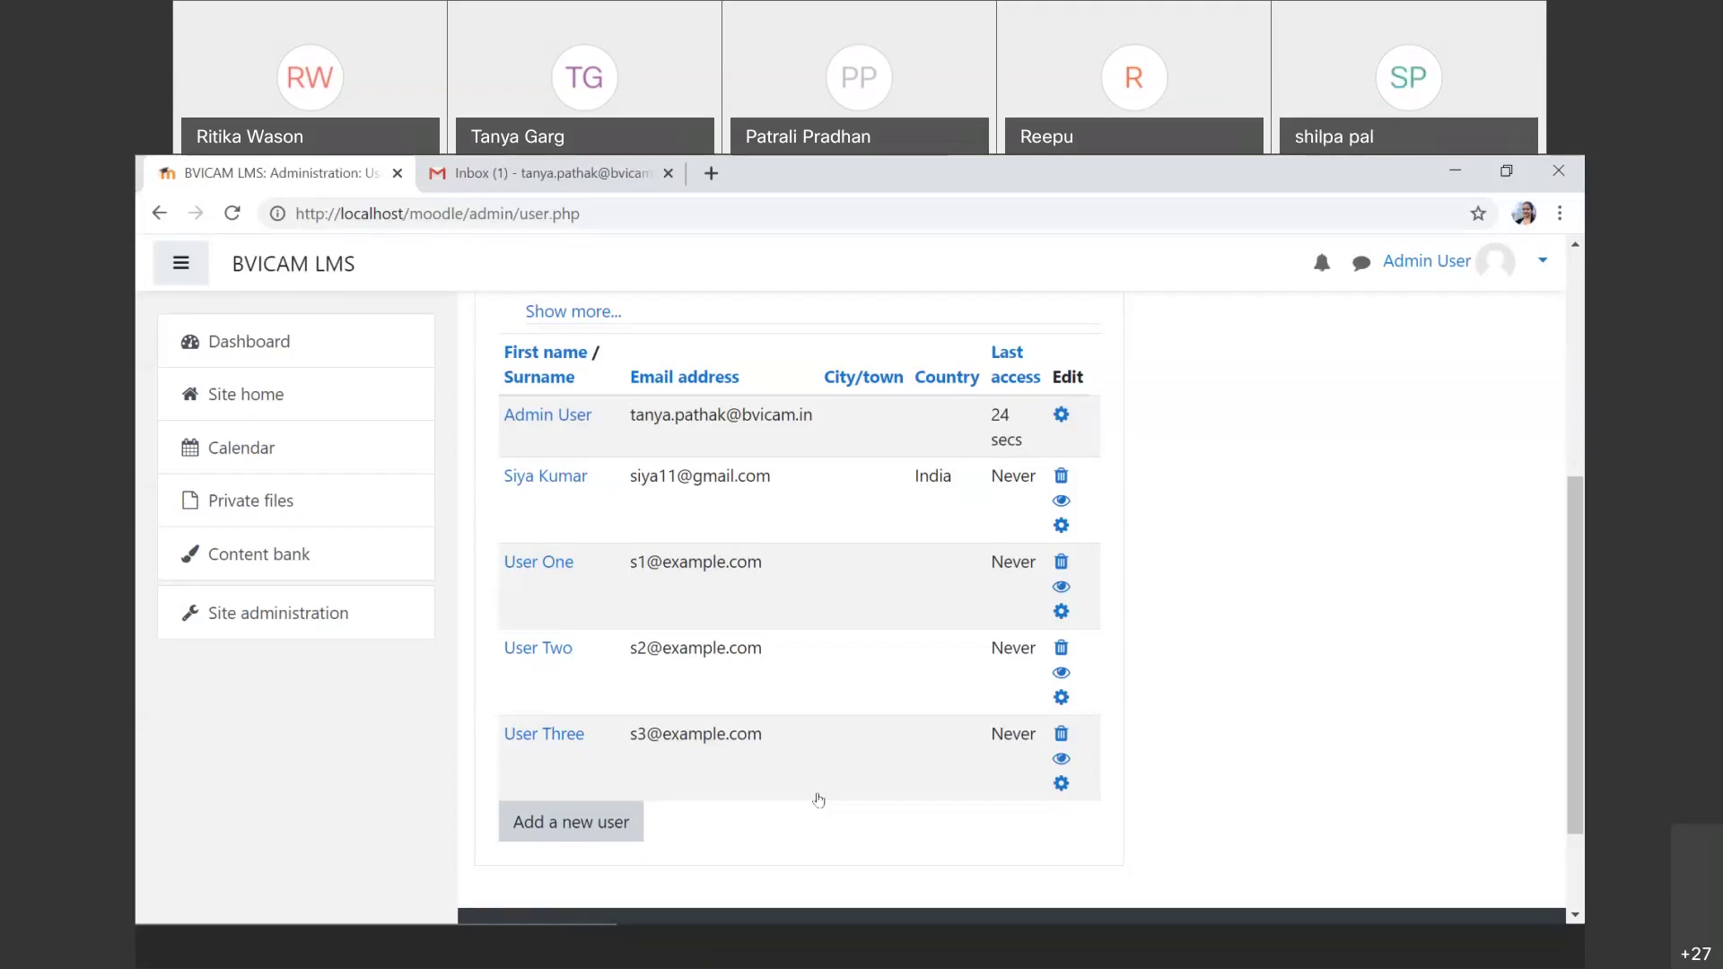
Step: Start a blank new user form, leaving Manual accounts as the authentication method
{"action": "scroll", "coordinate": [819, 799], "scroll_direction": "up", "scroll_amount": 2}
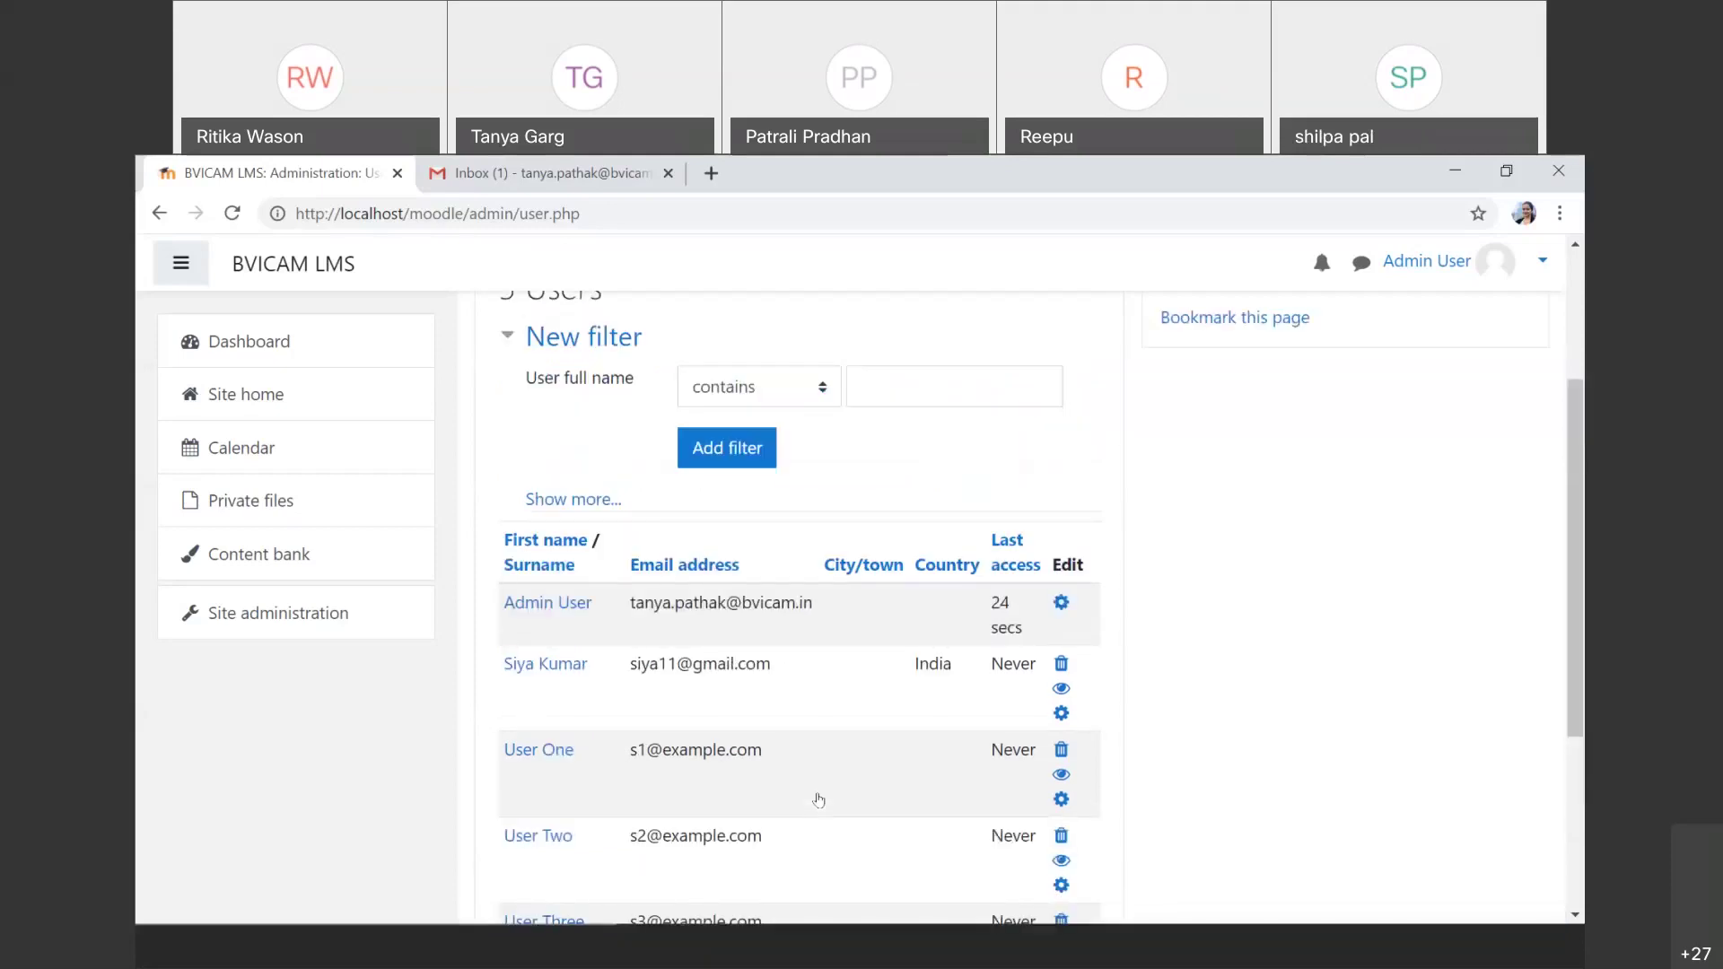
{"action": "scroll", "coordinate": [819, 800], "scroll_direction": "down", "scroll_amount": 3}
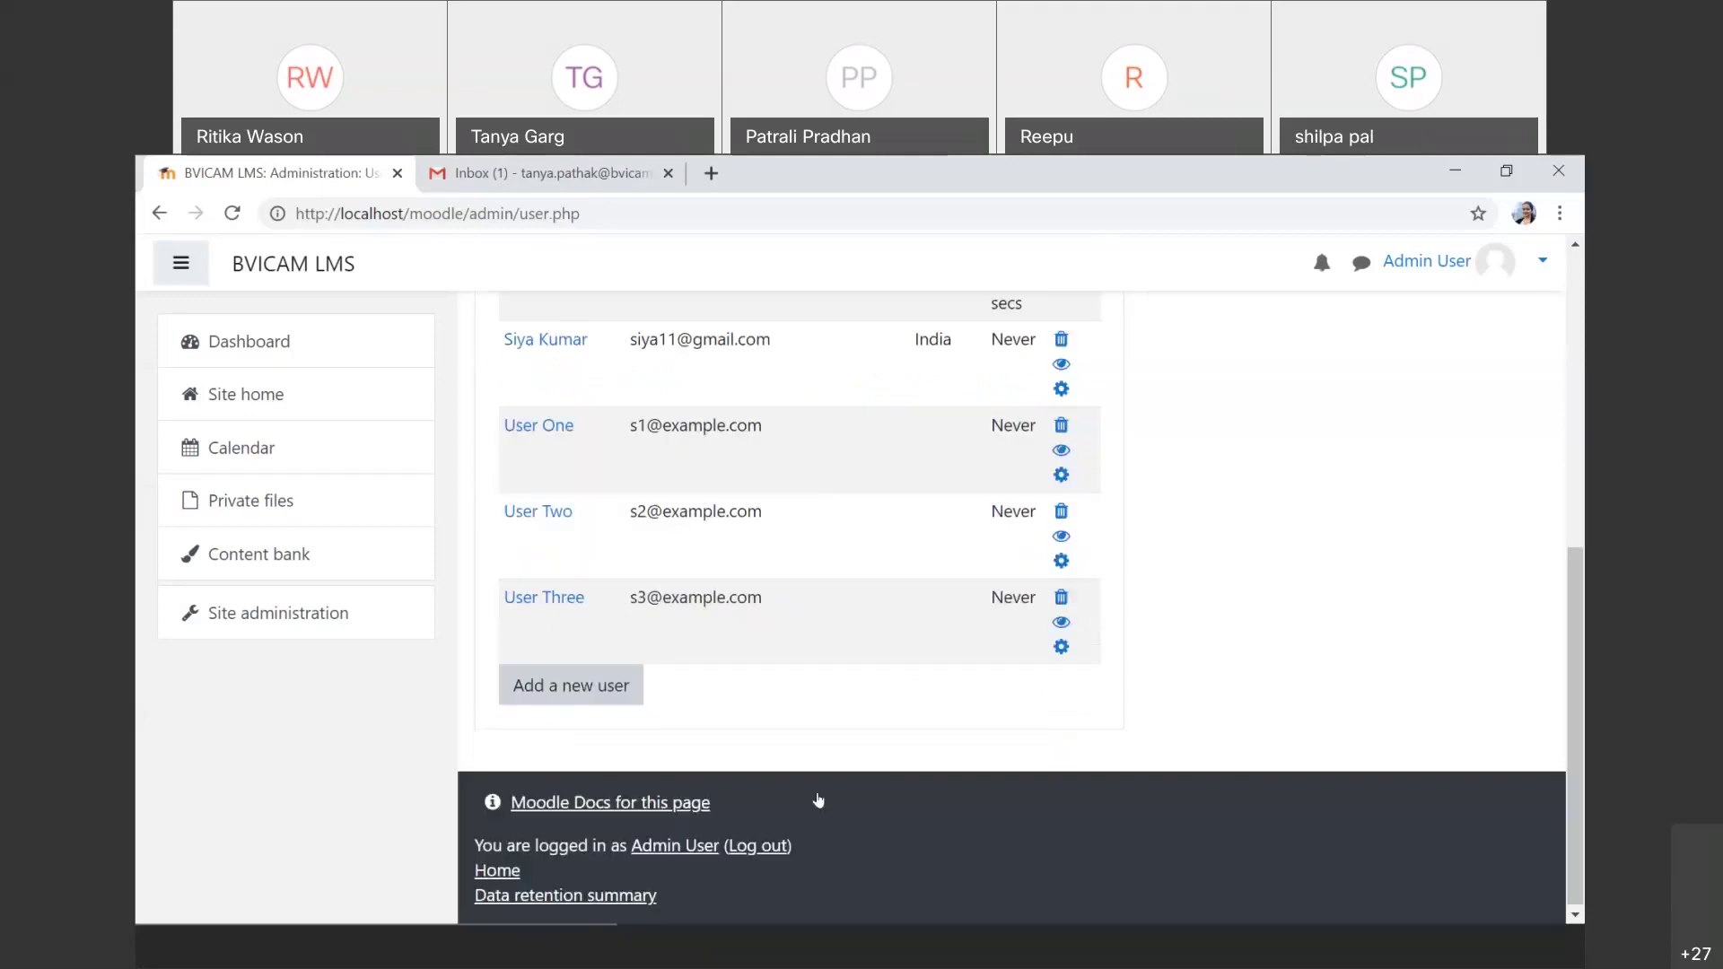
{"action": "left_click", "coordinate": [578, 695]}
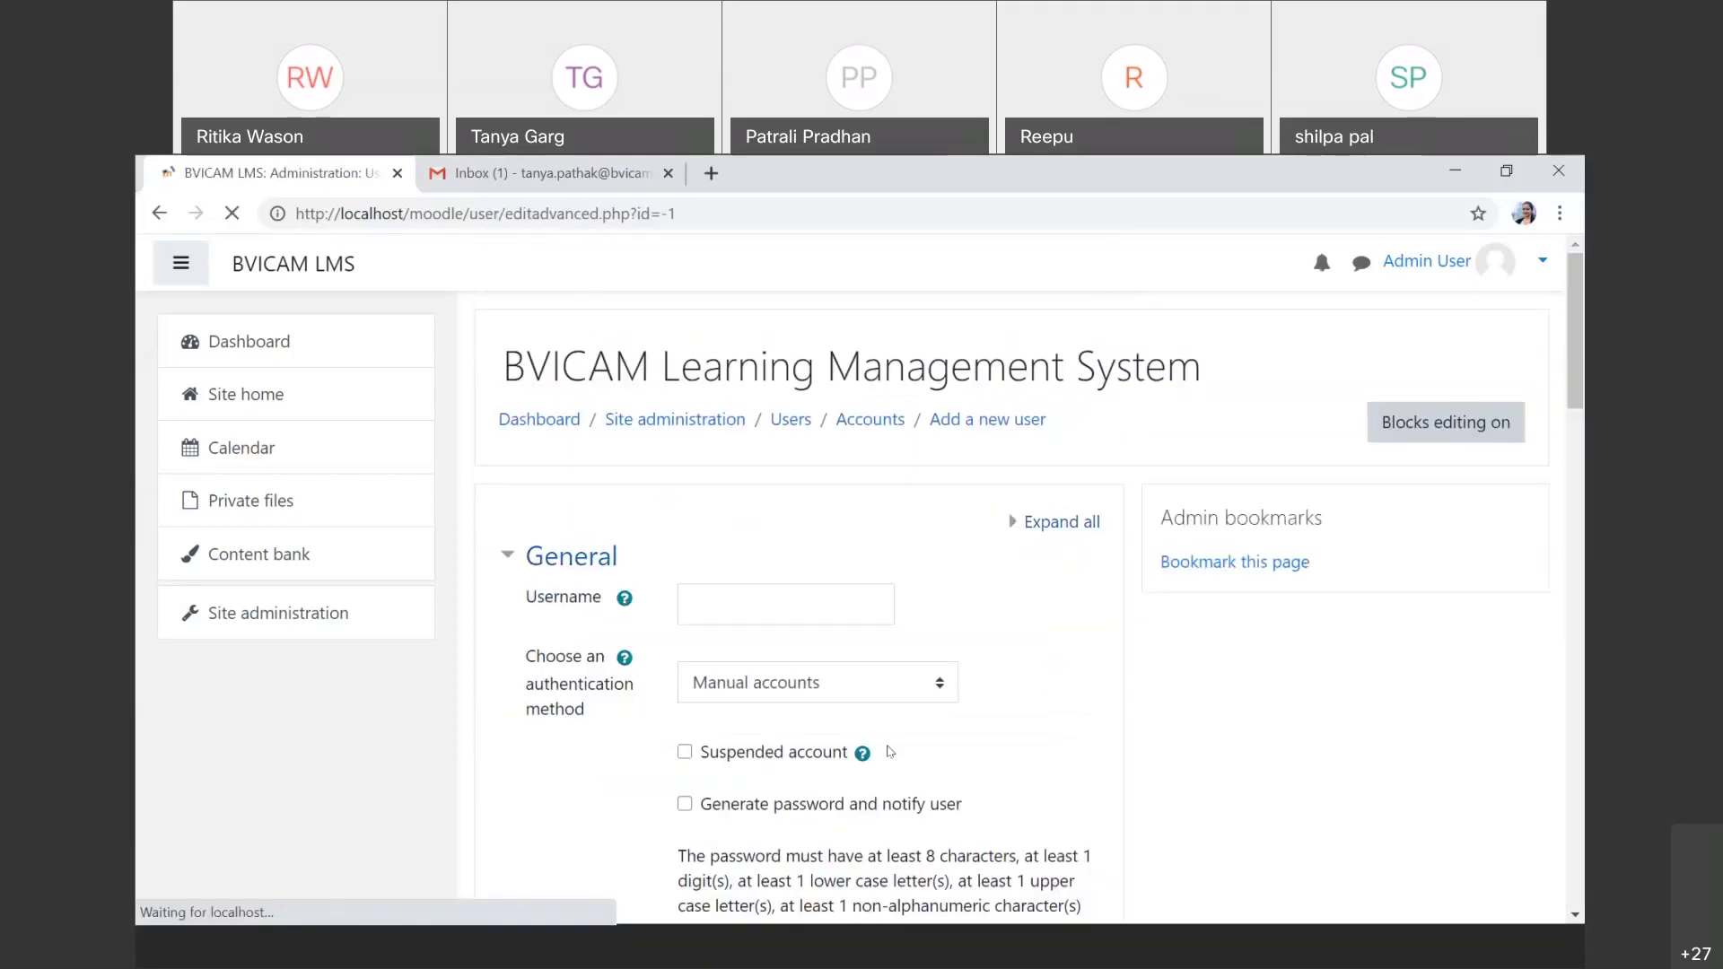
{"action": "left_click", "coordinate": [860, 689]}
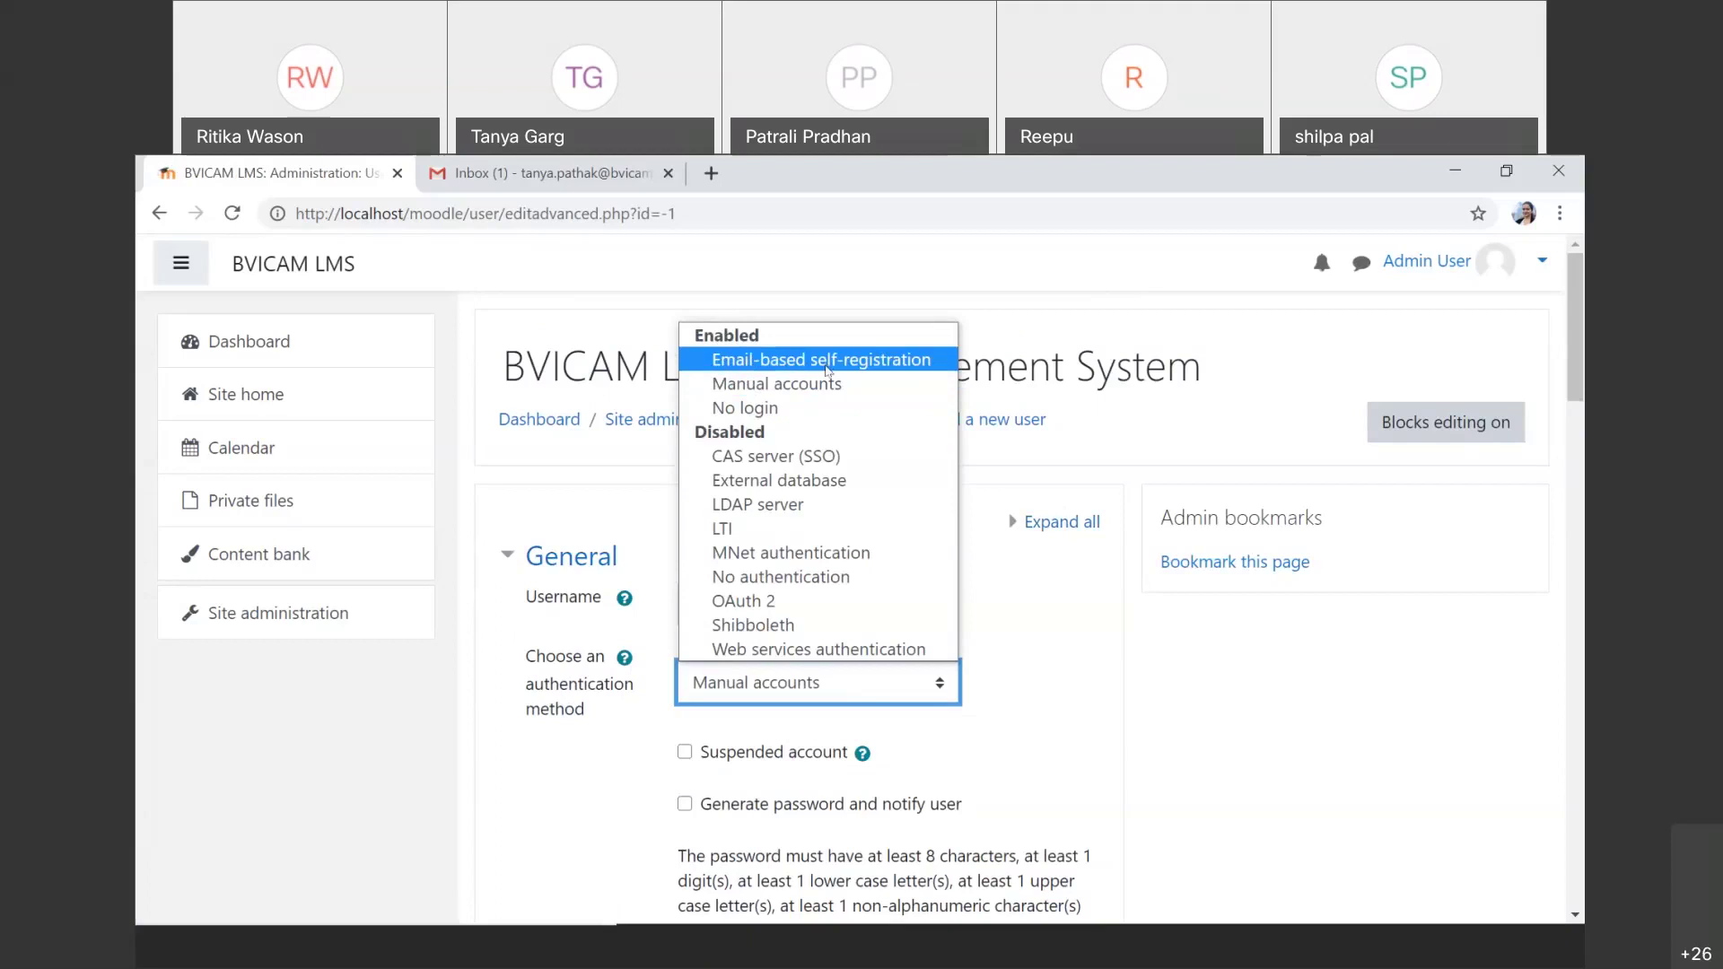
{"action": "left_click", "coordinate": [828, 384]}
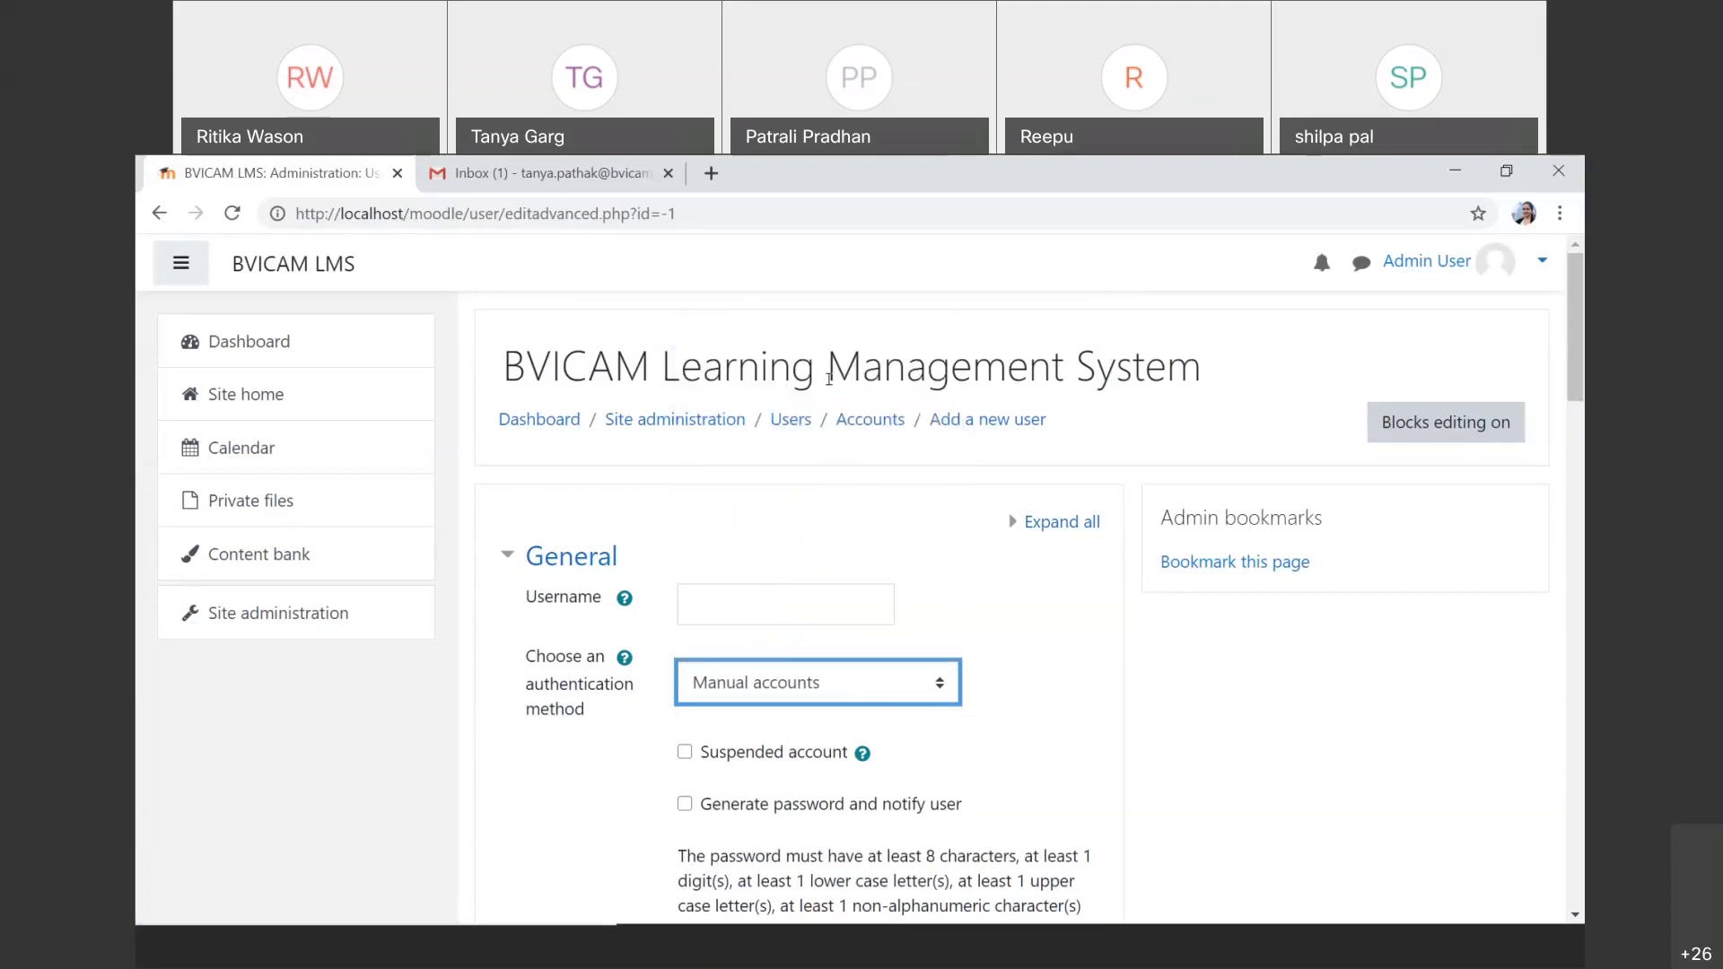
{"action": "left_click", "coordinate": [867, 701]}
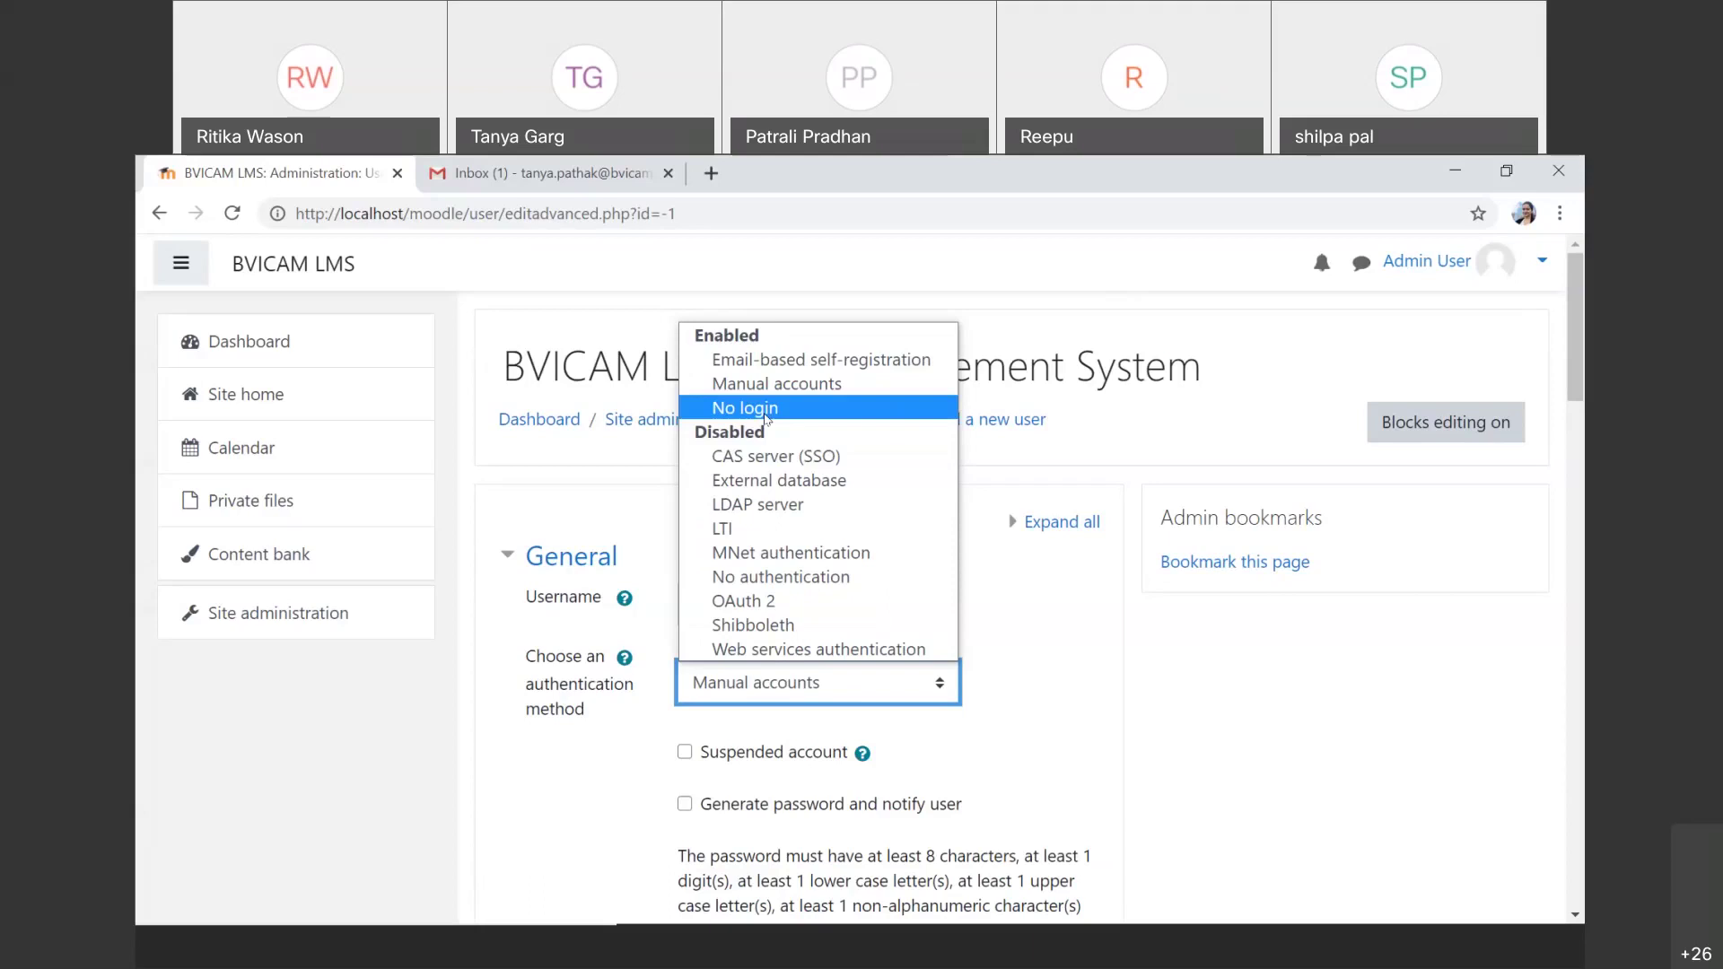
{"action": "left_click", "coordinate": [788, 393]}
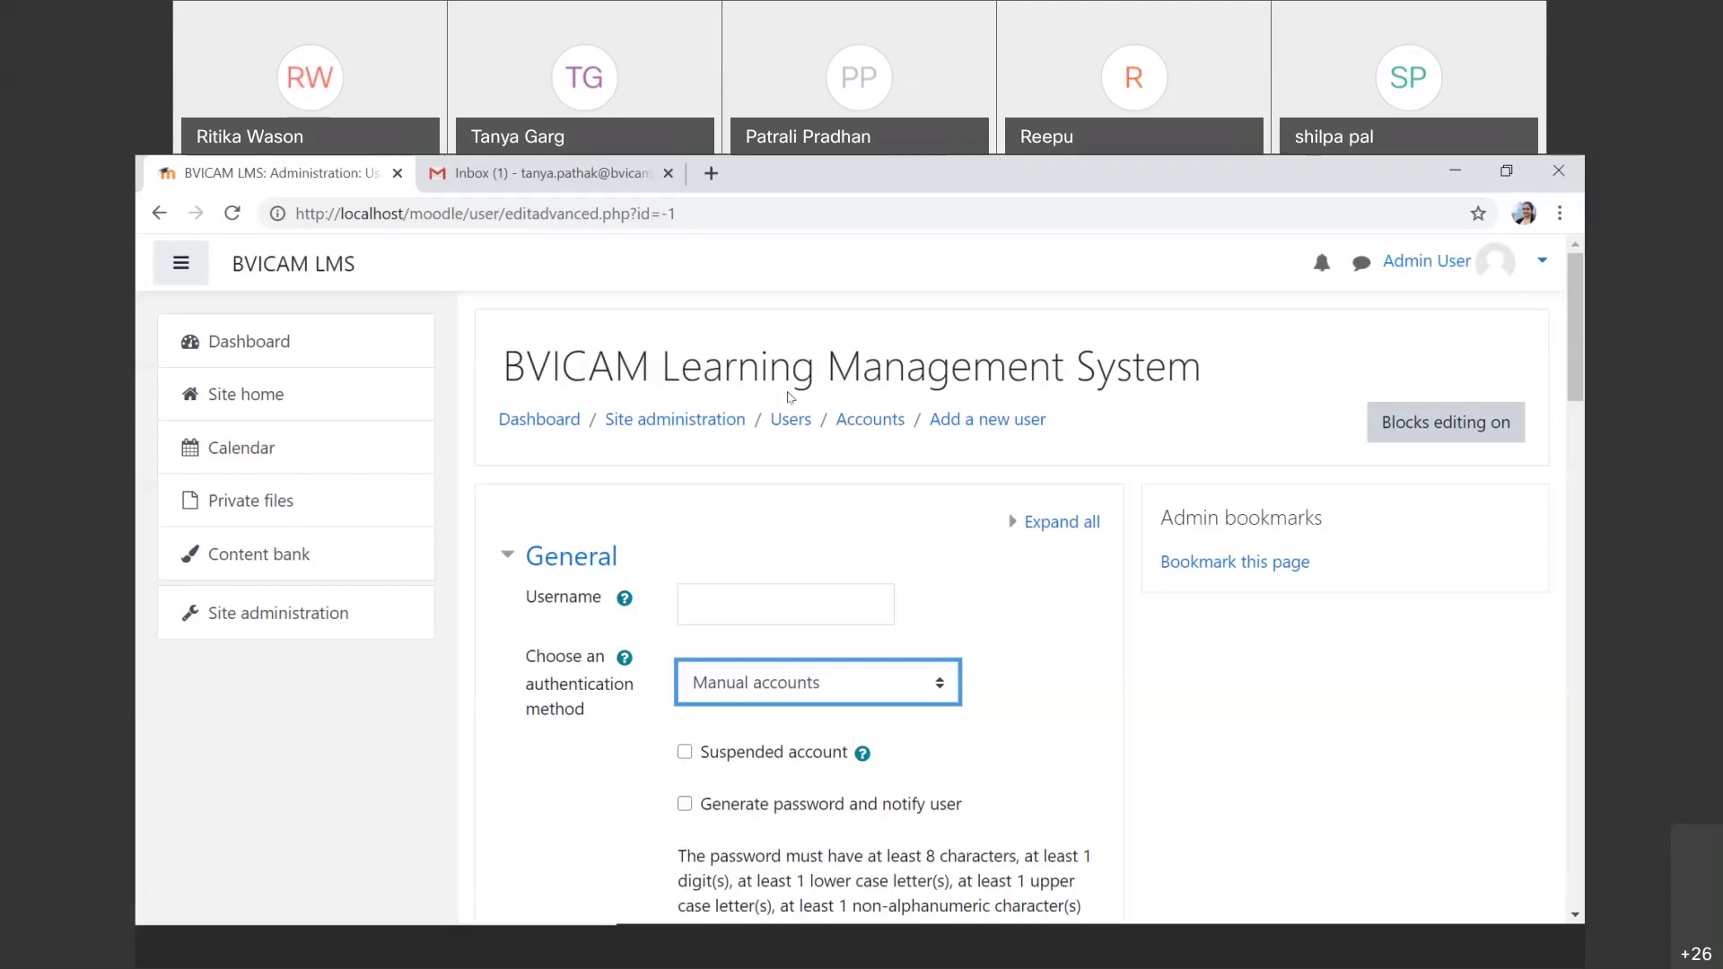
Step: Go to the Site administration overview page from the left navigation drawer
{"action": "left_click", "coordinate": [285, 612]}
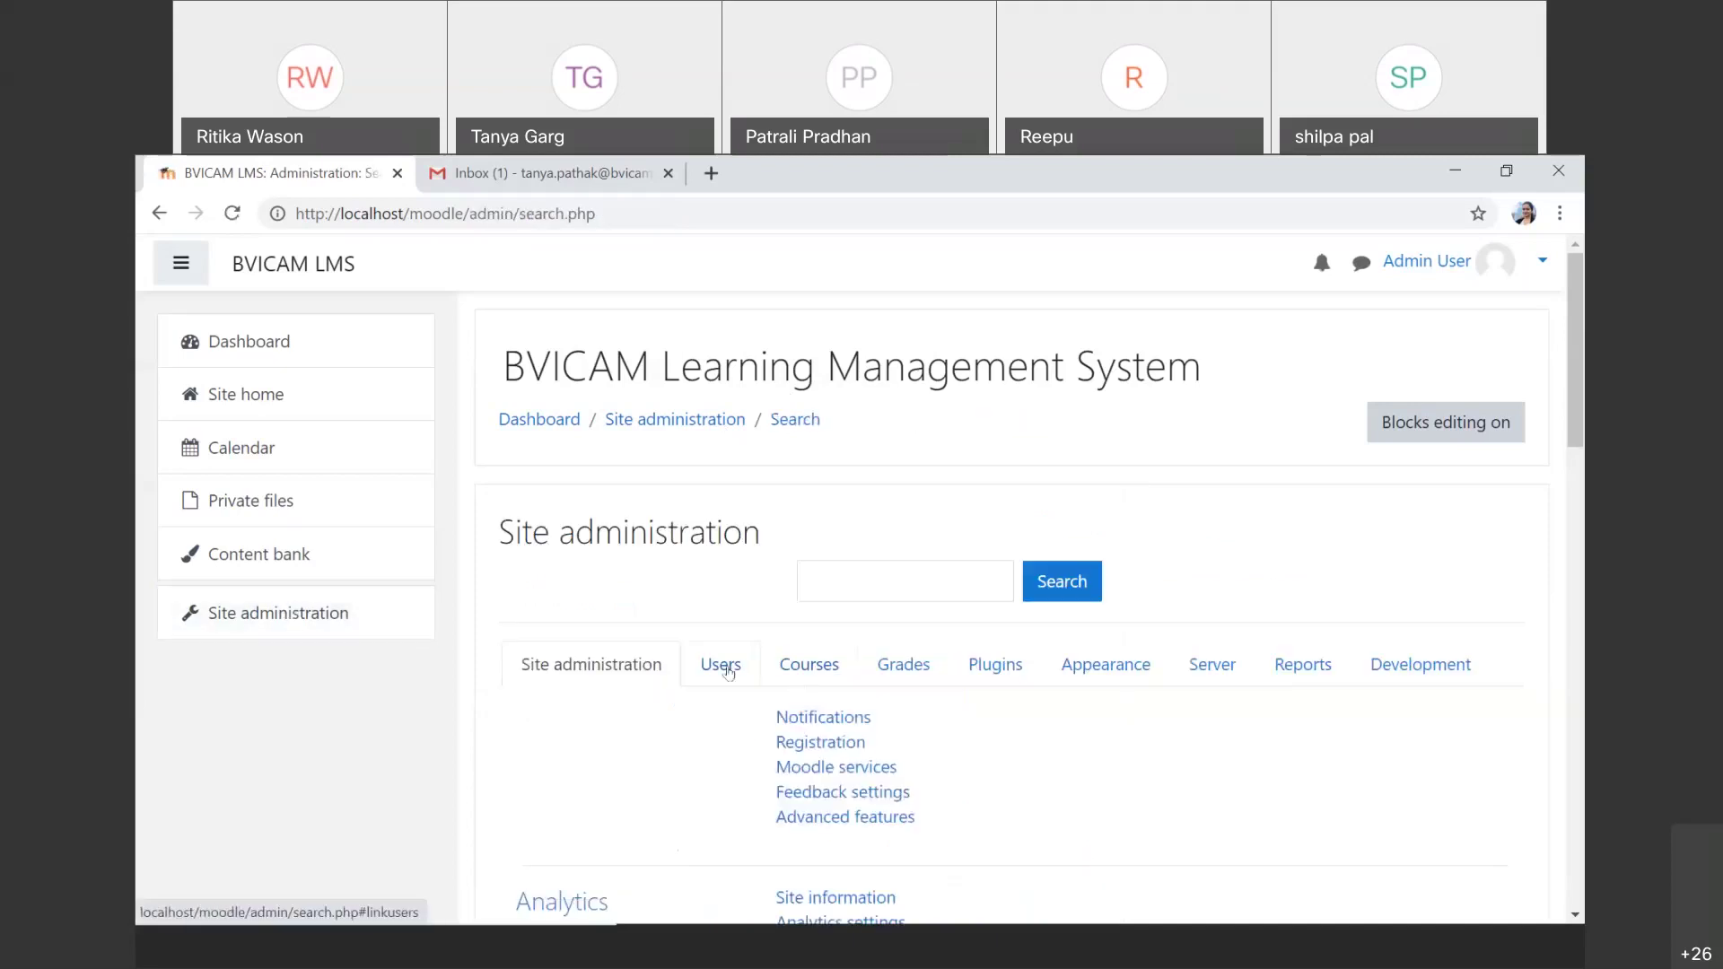
Step: Show the Users section of Site administration with its Accounts links
{"action": "left_click", "coordinate": [729, 673]}
{"action": "scroll", "coordinate": [728, 674], "scroll_direction": "down", "scroll_amount": 1}
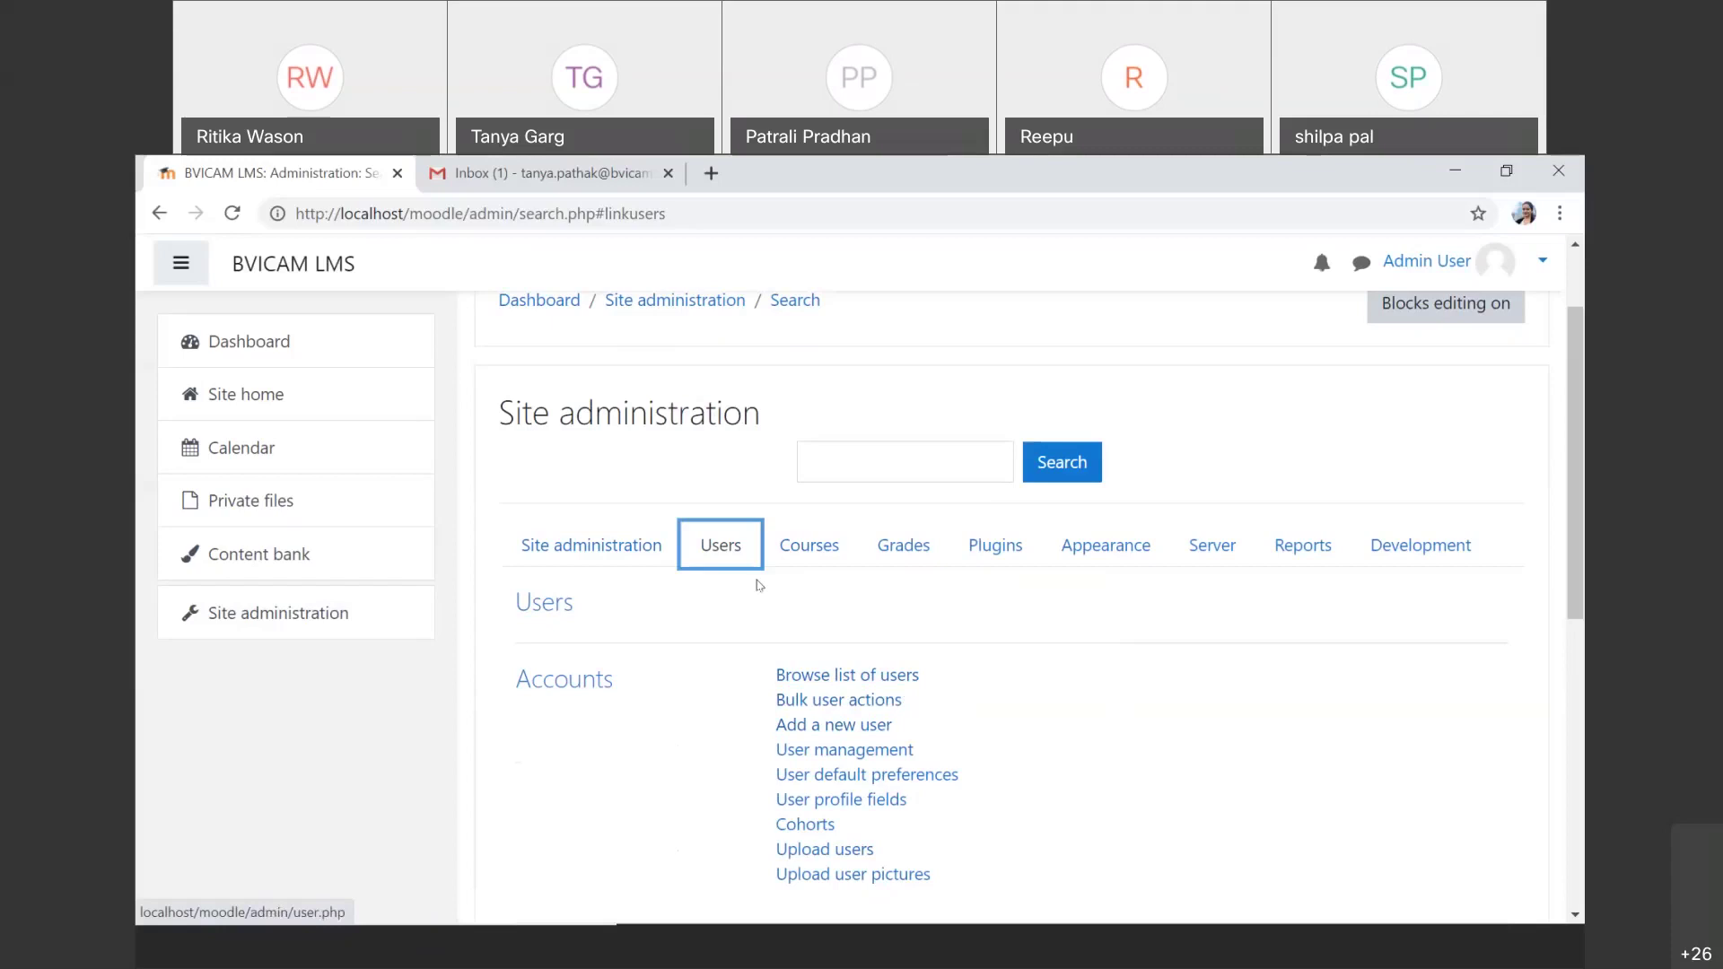
{"action": "left_click", "coordinate": [238, 613]}
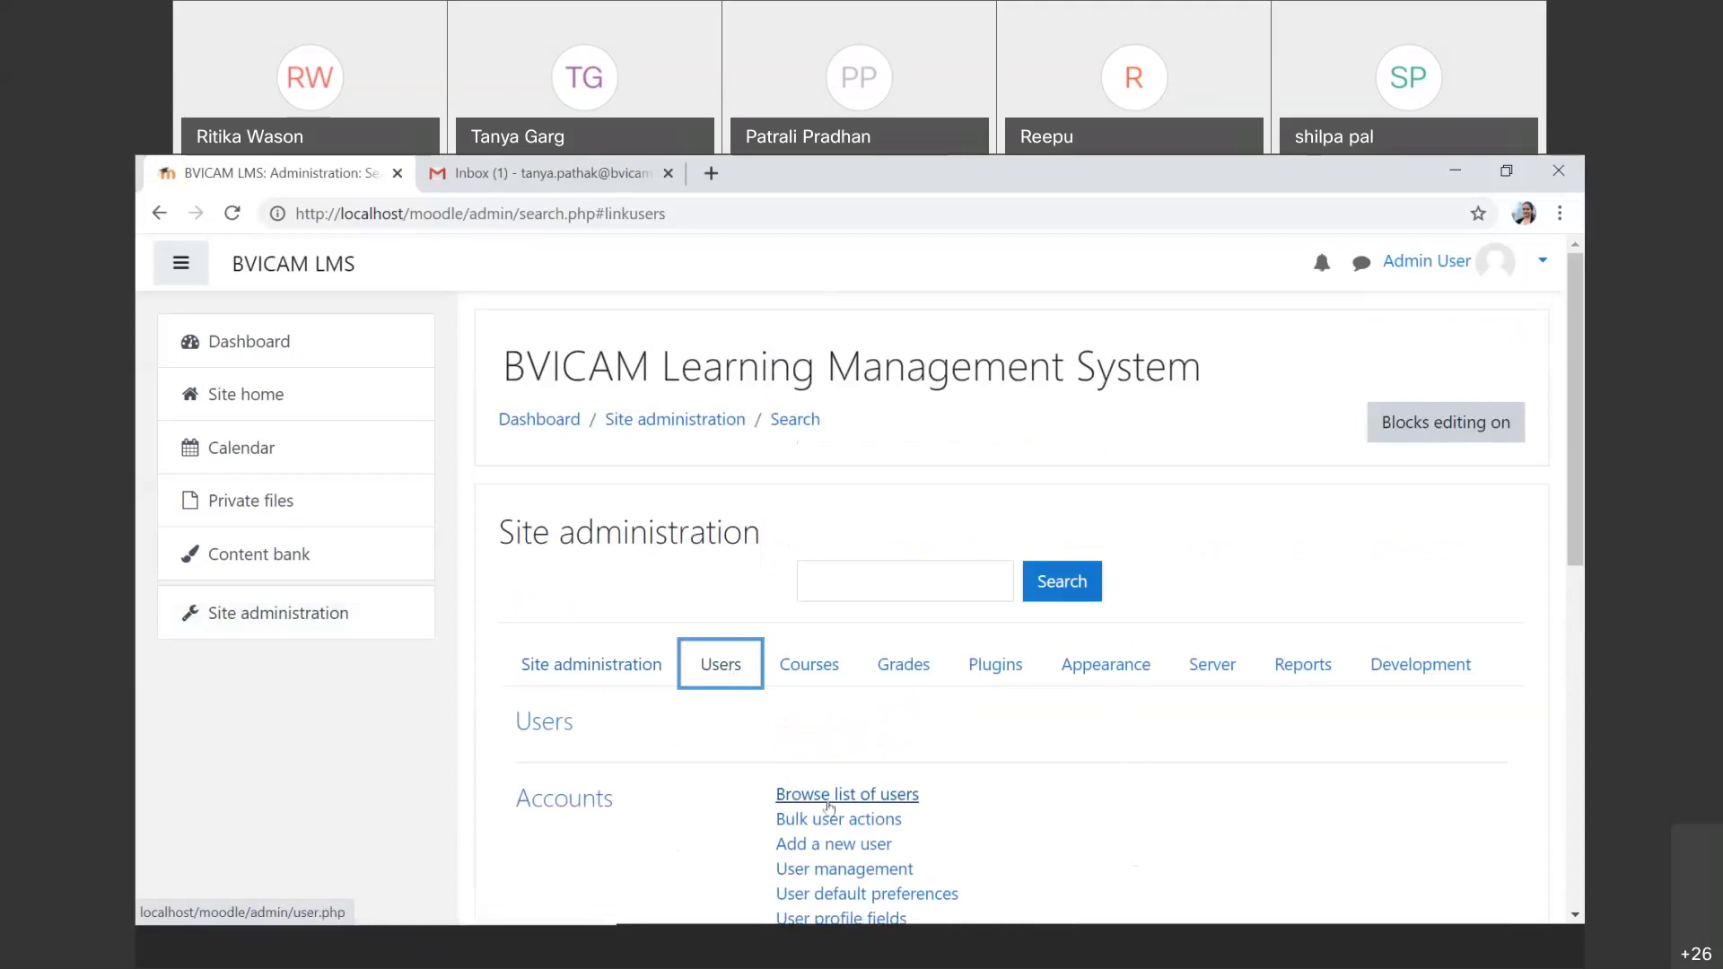
Step: Open Browse list of users, showing all 5 users, and focus the full name filter
{"action": "left_click", "coordinate": [830, 806]}
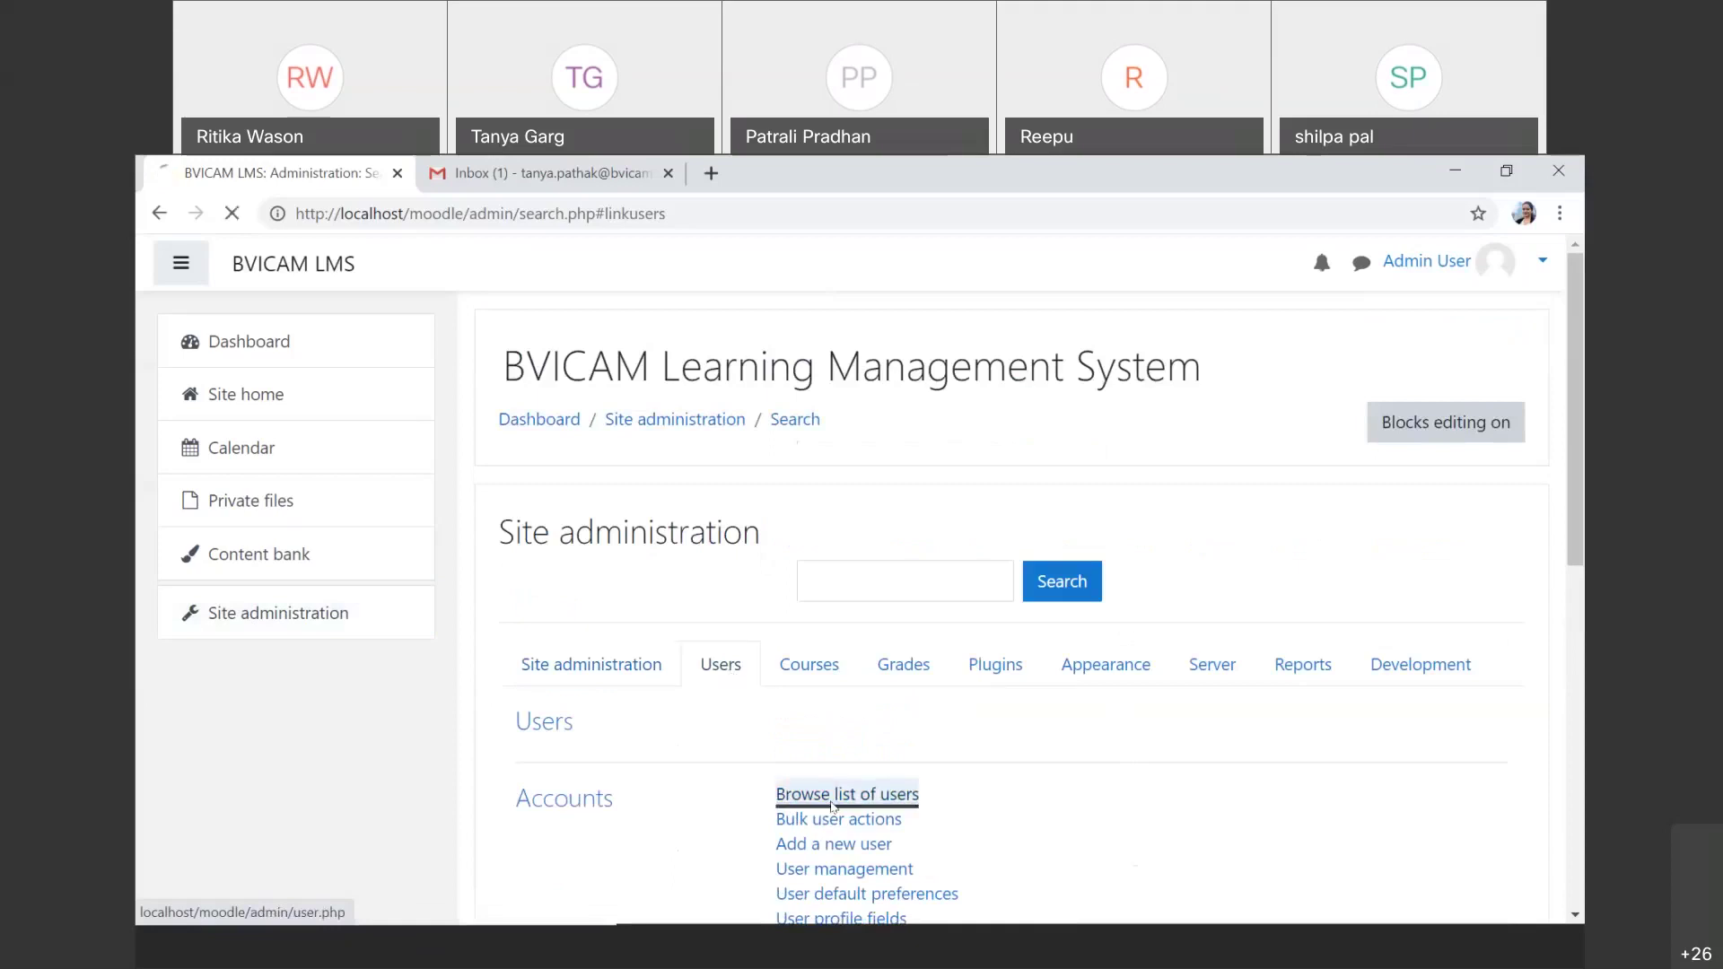
{"action": "scroll", "coordinate": [830, 806], "scroll_direction": "down", "scroll_amount": 4}
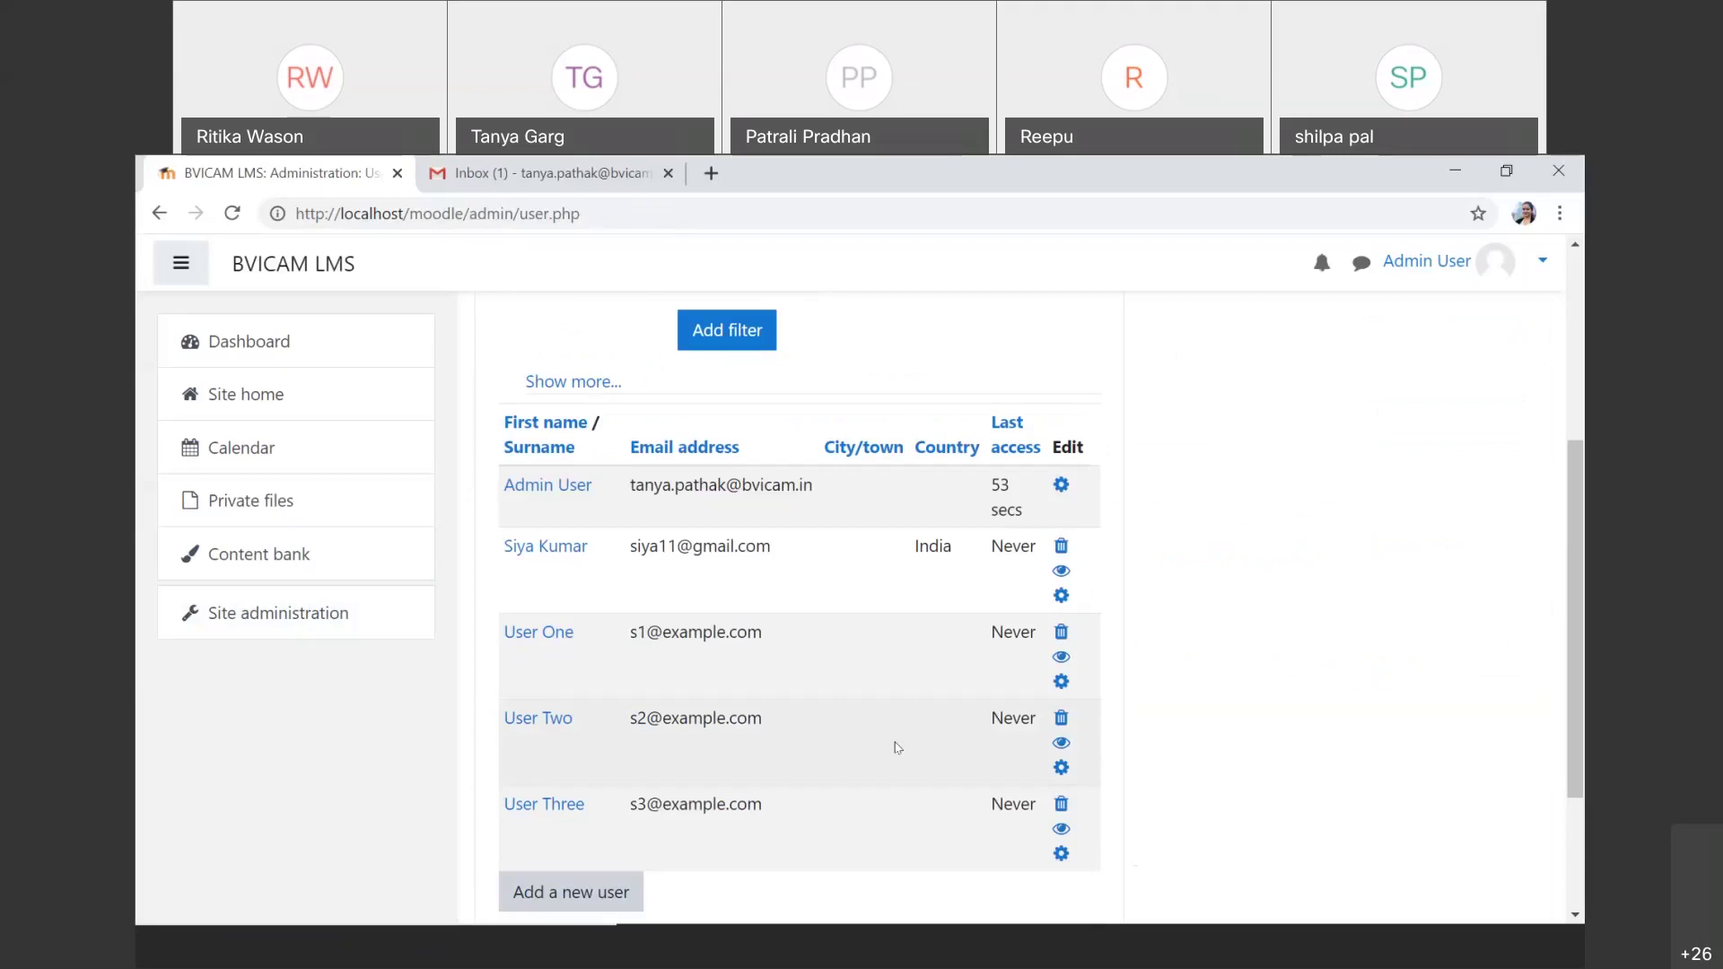
{"action": "scroll", "coordinate": [896, 748], "scroll_direction": "up", "scroll_amount": 2}
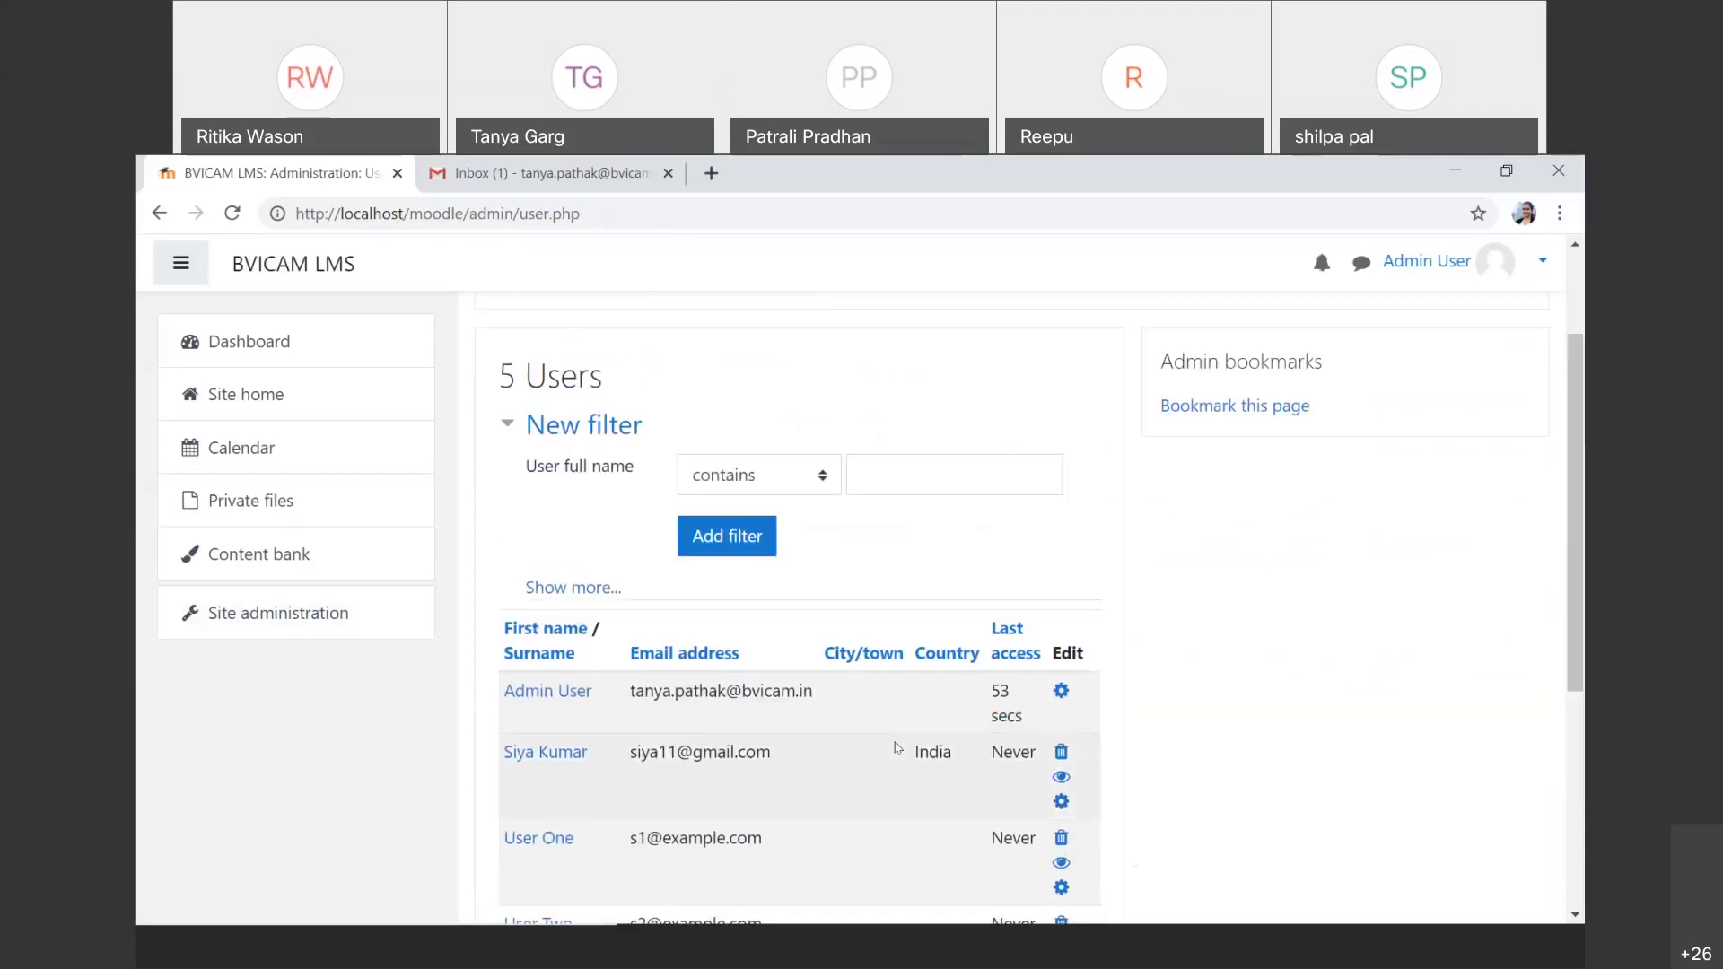
{"action": "left_click", "coordinate": [935, 459]}
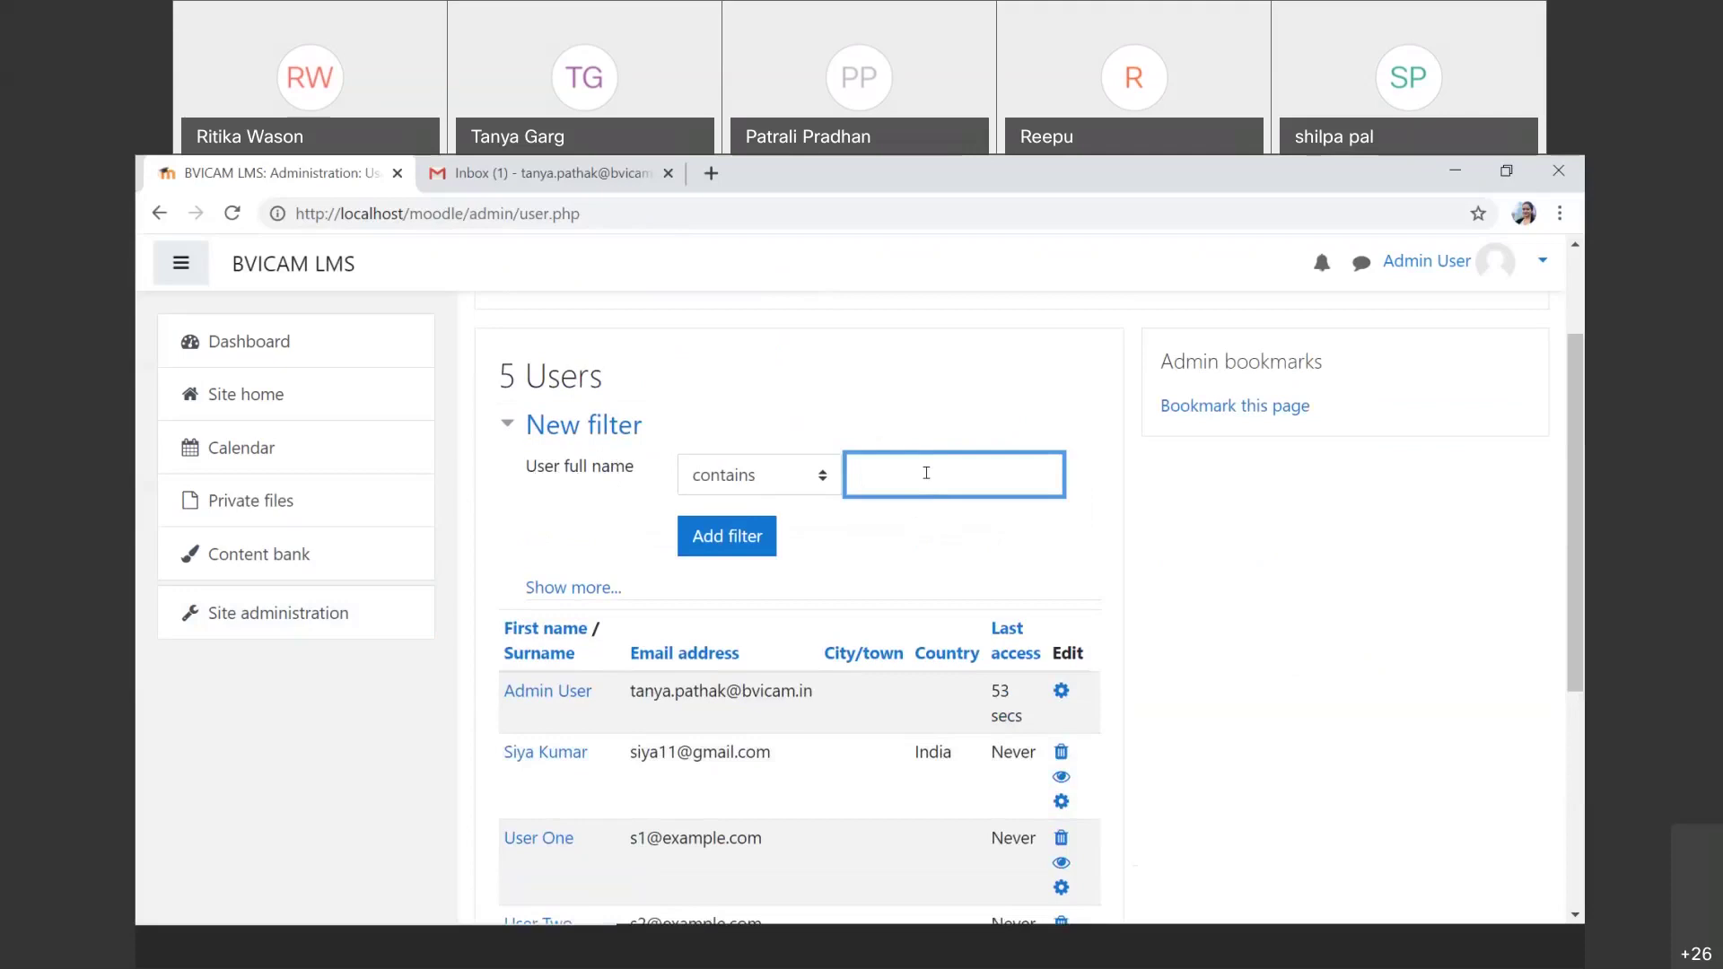
Step: Add a 'User full name contains' filter with the target user's first name, narrowing to 1 of 5
{"action": "left_click", "coordinate": [725, 477]}
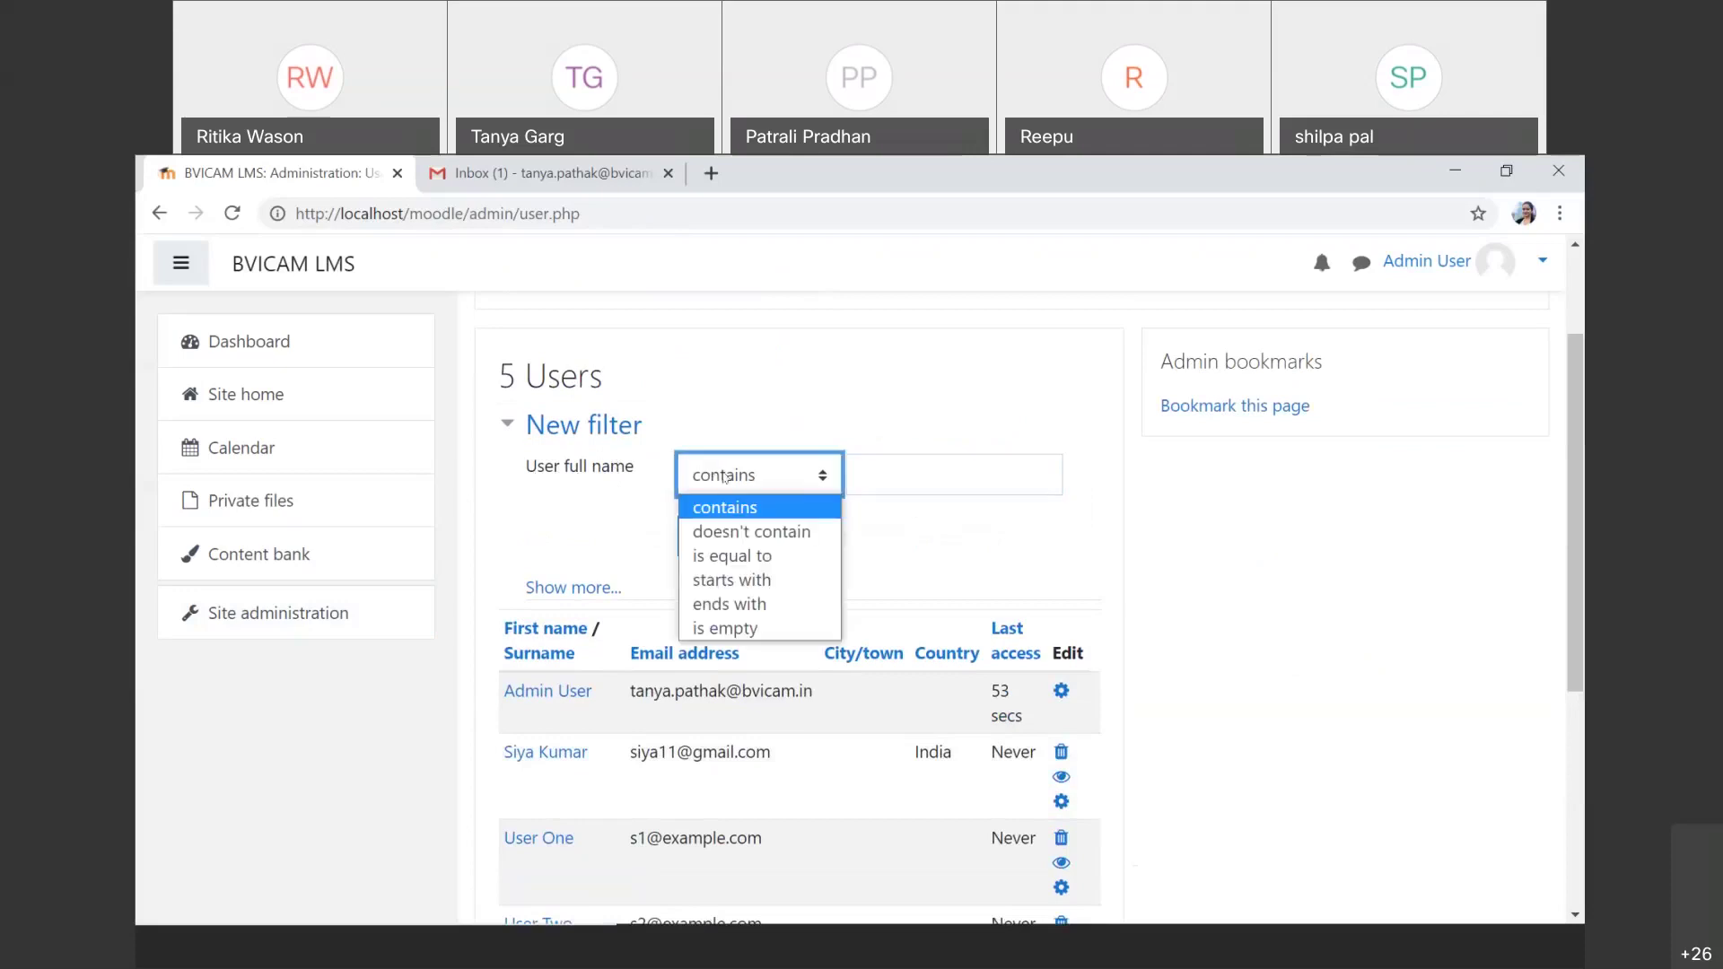
{"action": "left_click", "coordinate": [725, 477]}
{"action": "left_click", "coordinate": [725, 477]}
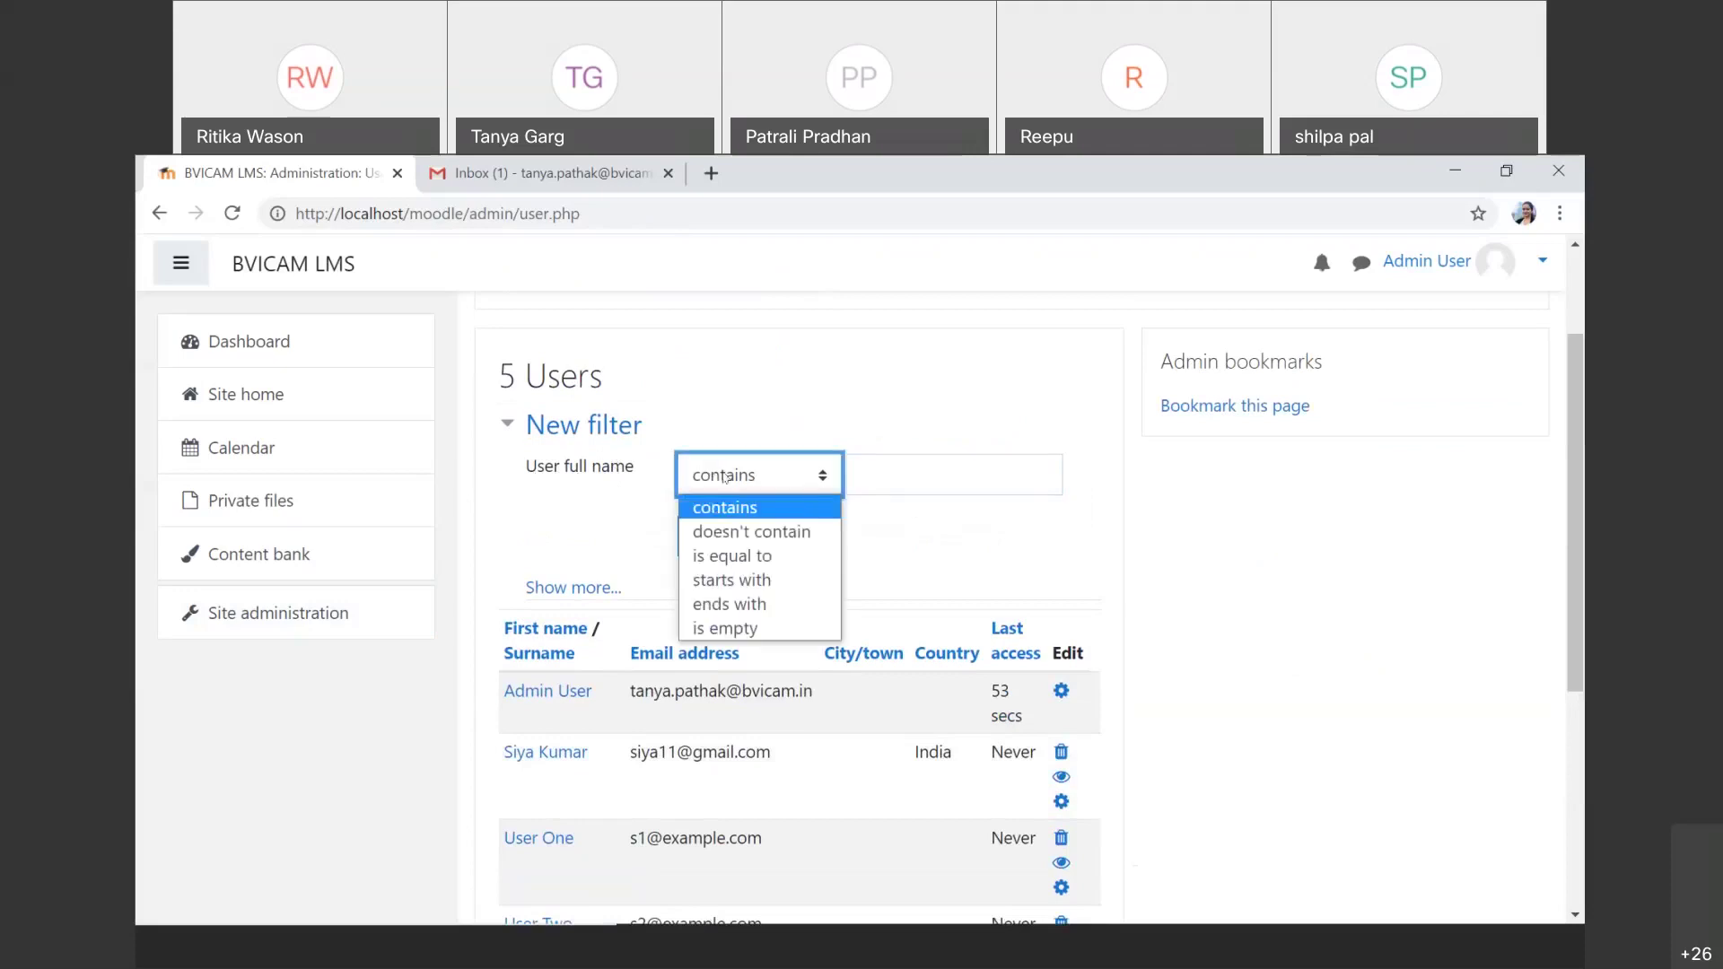
{"action": "left_click", "coordinate": [945, 467]}
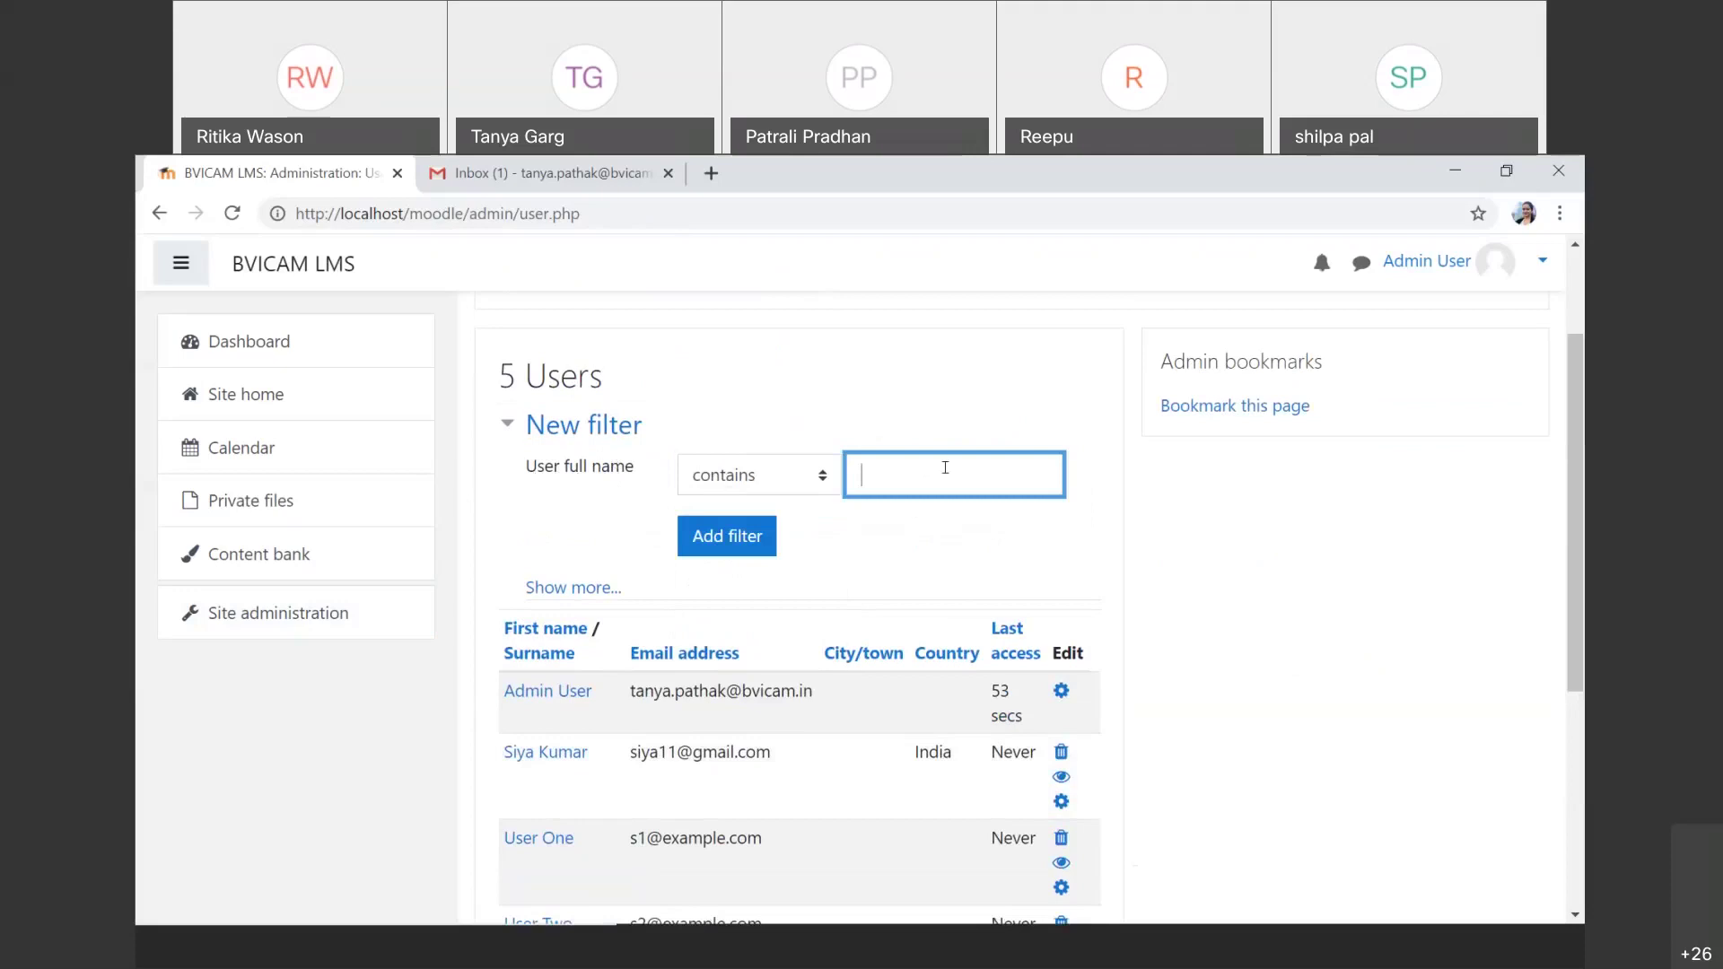
{"action": "type", "text": "siya"}
{"action": "key", "text": "Return"}
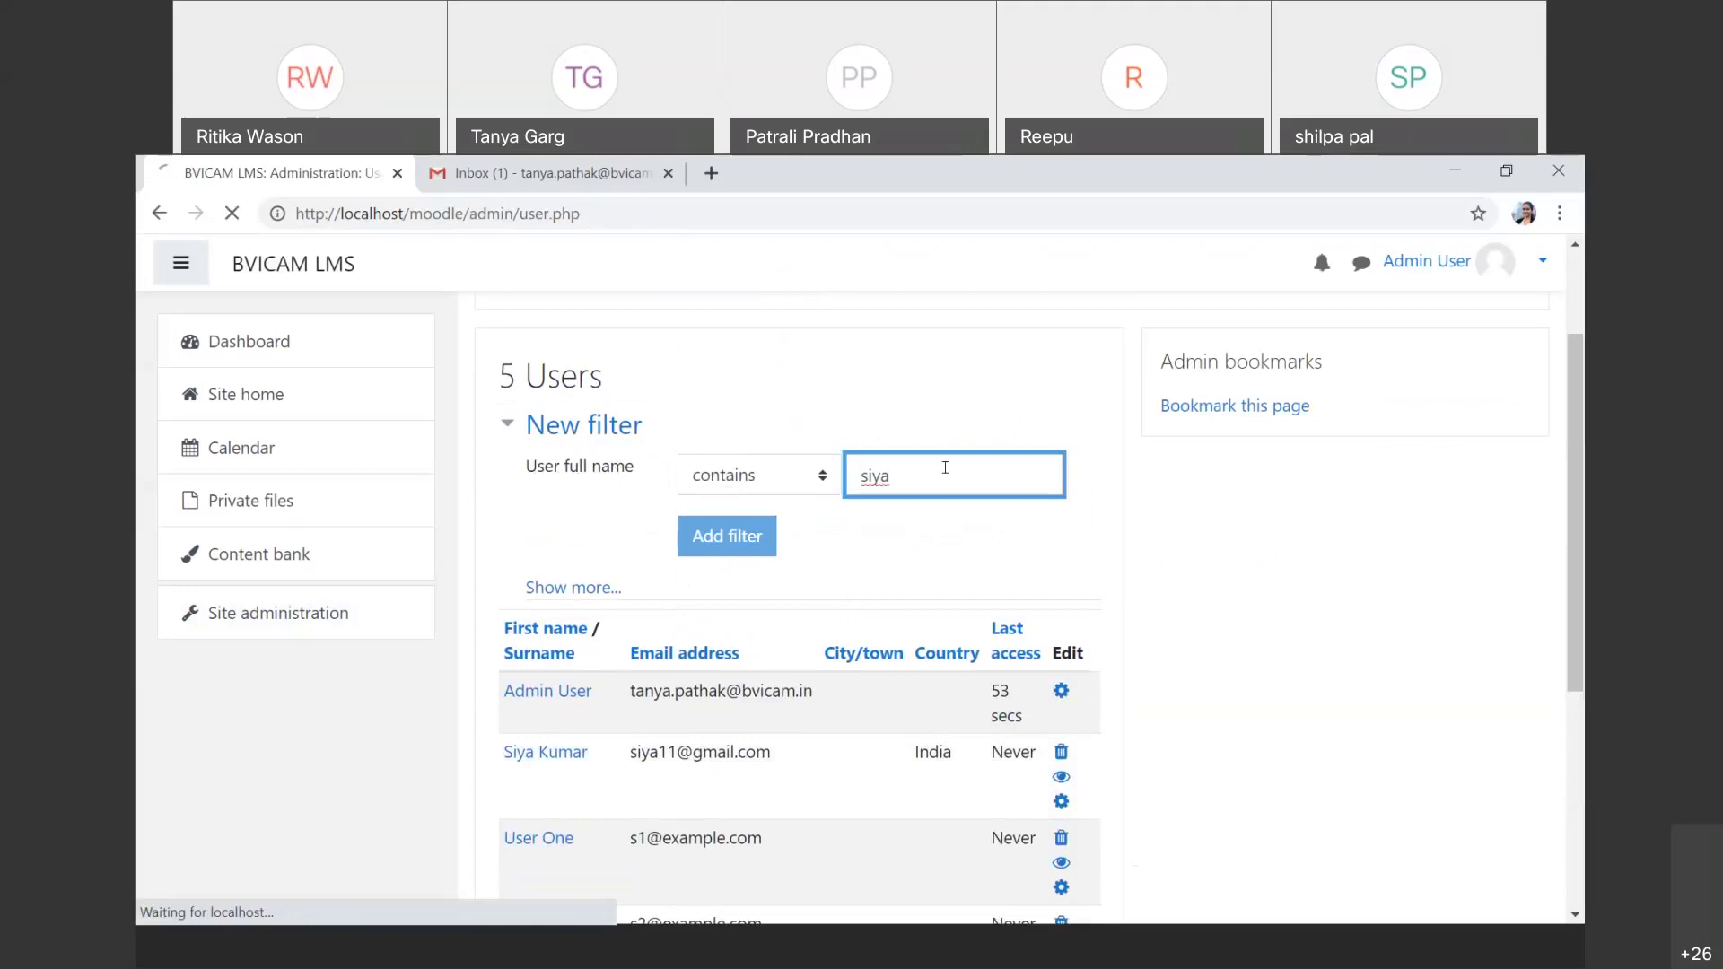
Step: Review the filtered user list and step back to the previous page
{"action": "scroll", "coordinate": [951, 476], "scroll_direction": "down", "scroll_amount": 2}
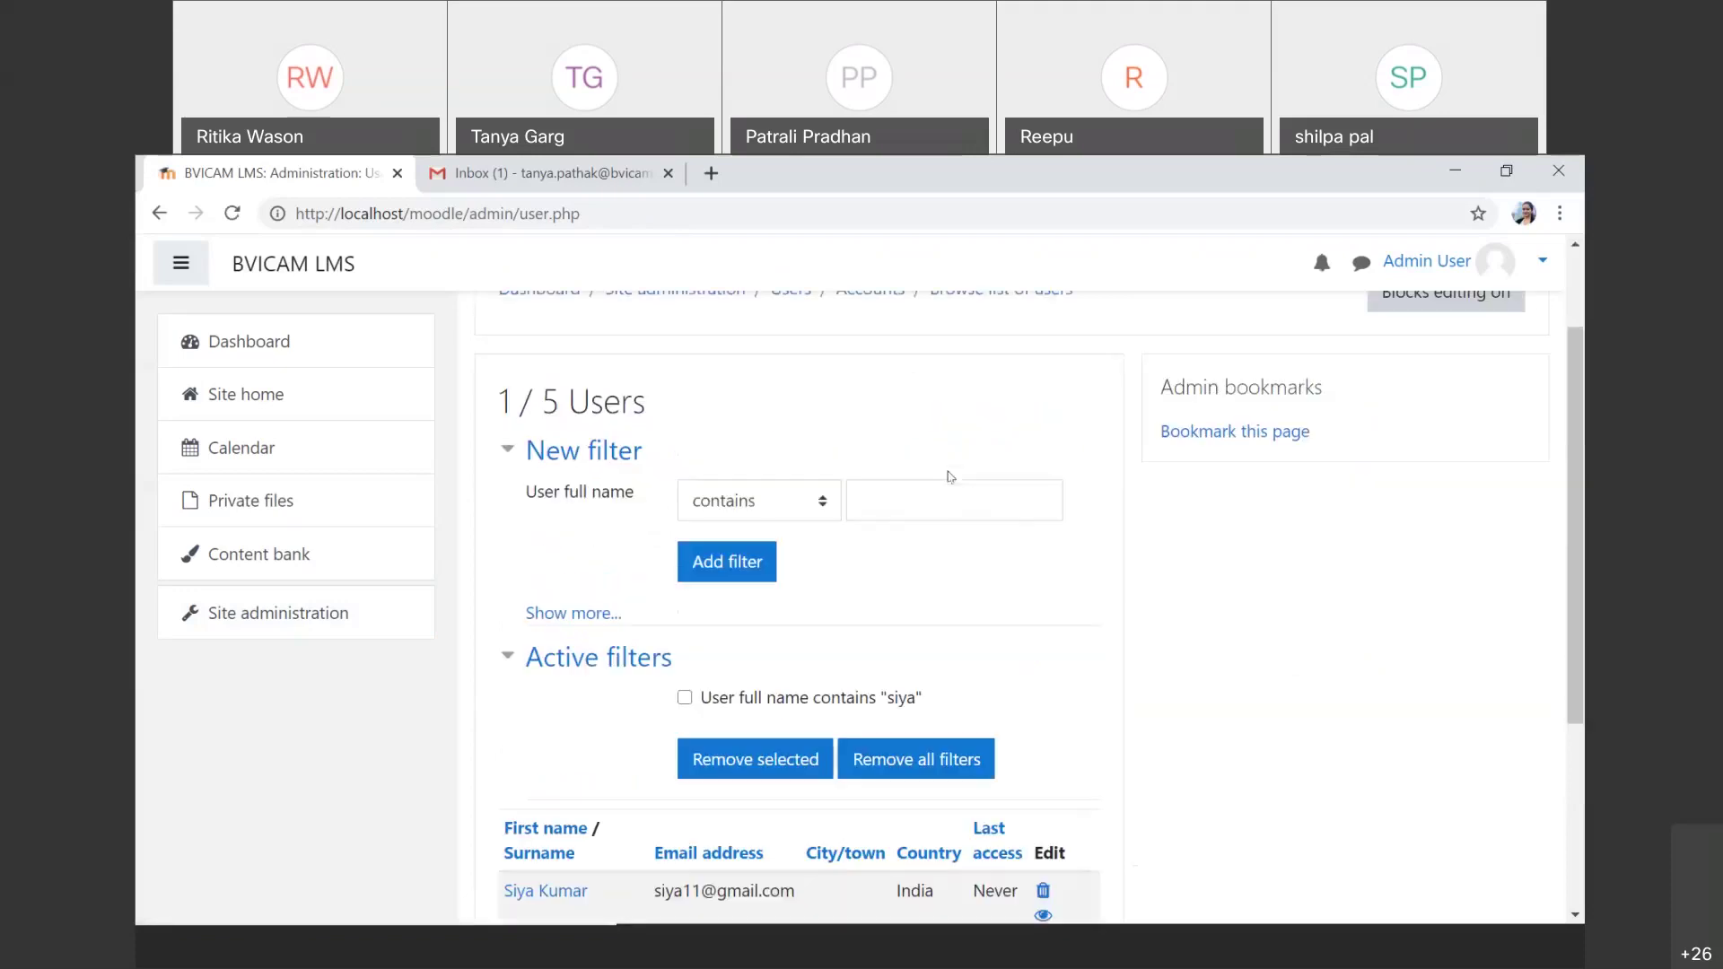
{"action": "scroll", "coordinate": [951, 477], "scroll_direction": "down", "scroll_amount": 3}
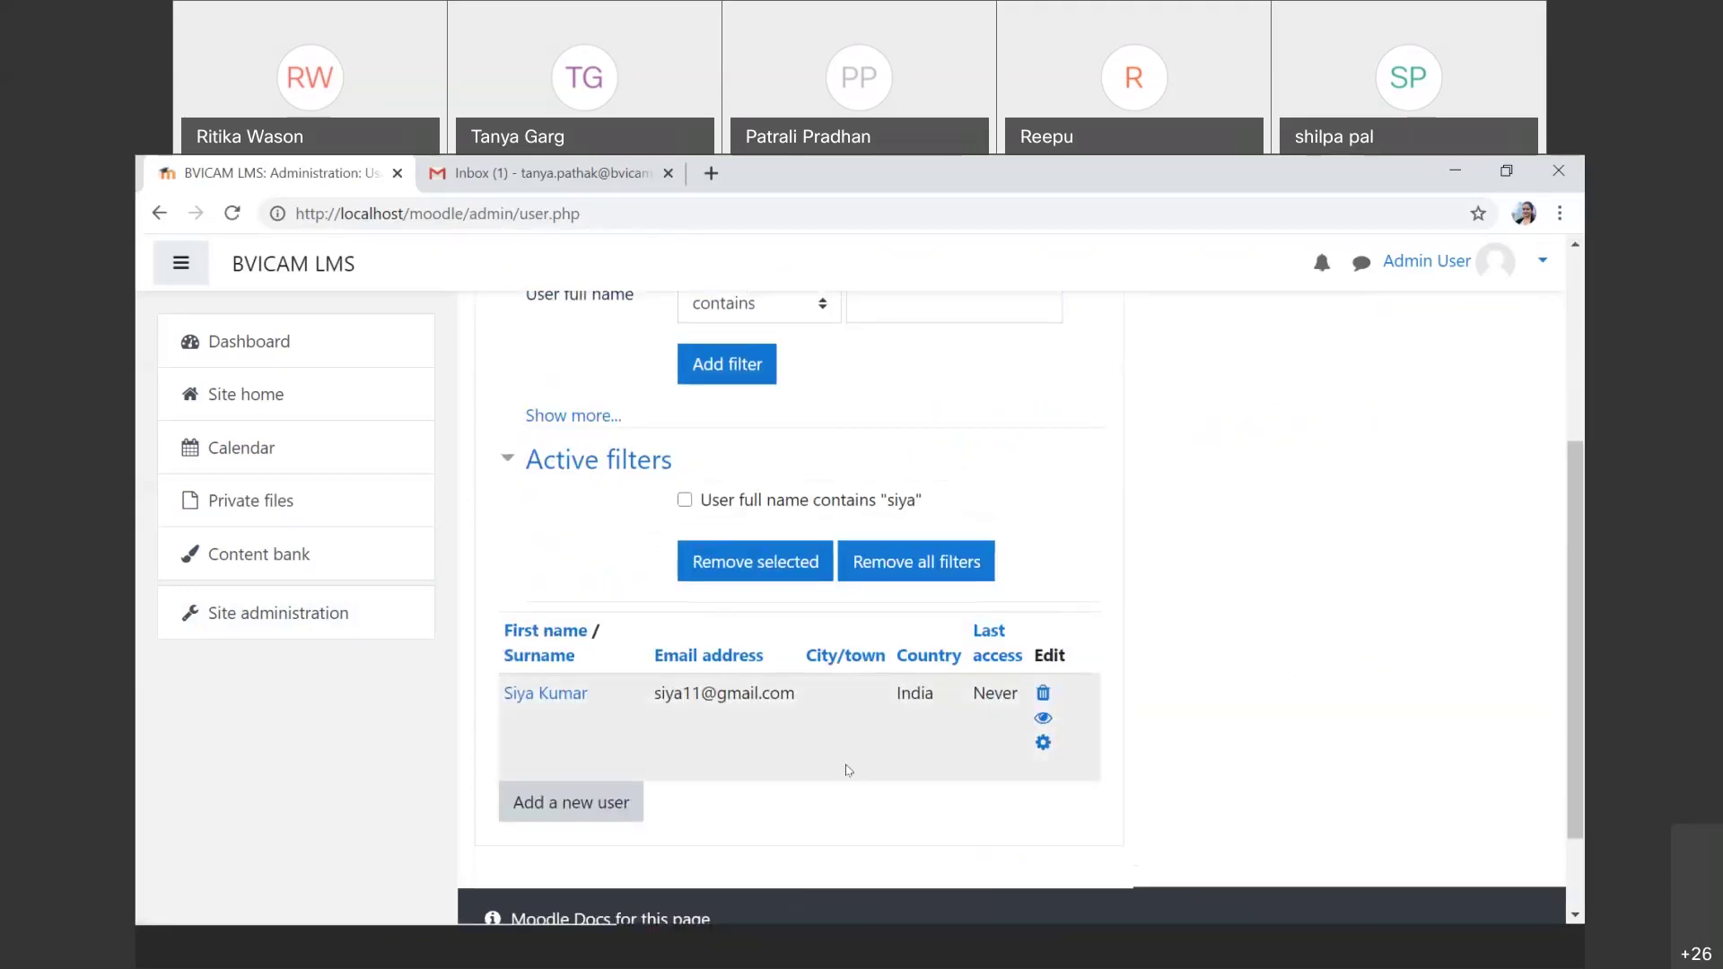
{"action": "scroll", "coordinate": [848, 770], "scroll_direction": "up", "scroll_amount": 1}
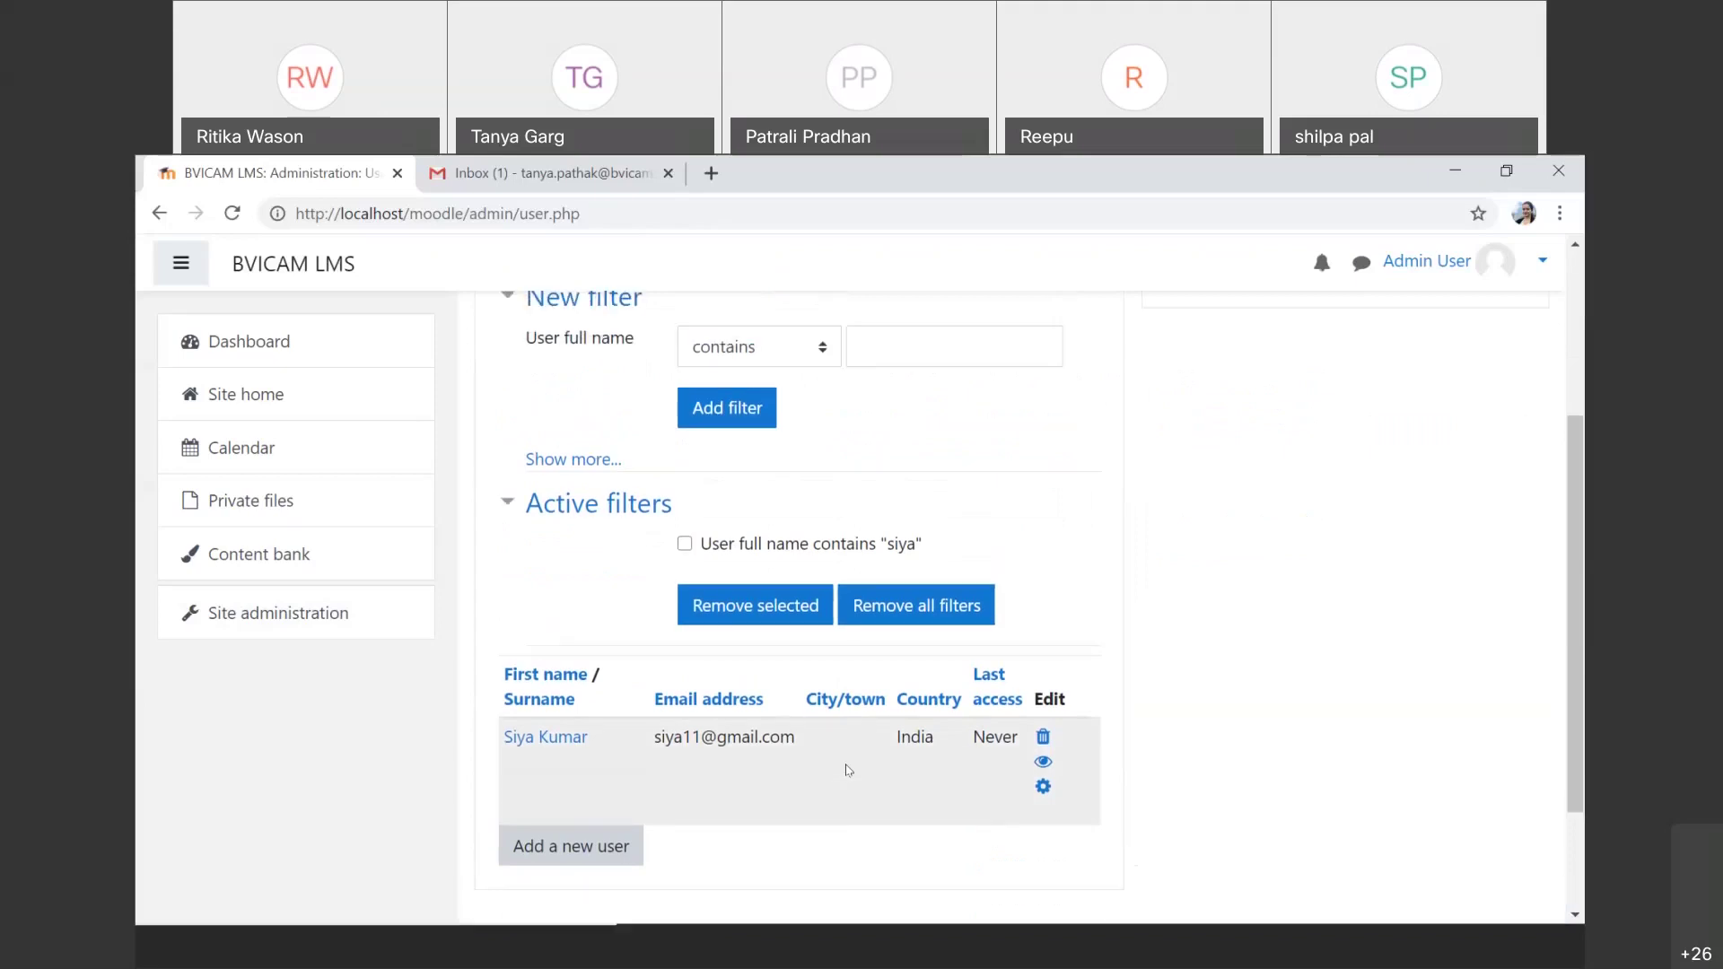
{"action": "scroll", "coordinate": [847, 770], "scroll_direction": "up", "scroll_amount": 4}
{"action": "key", "text": "alt+Left"}
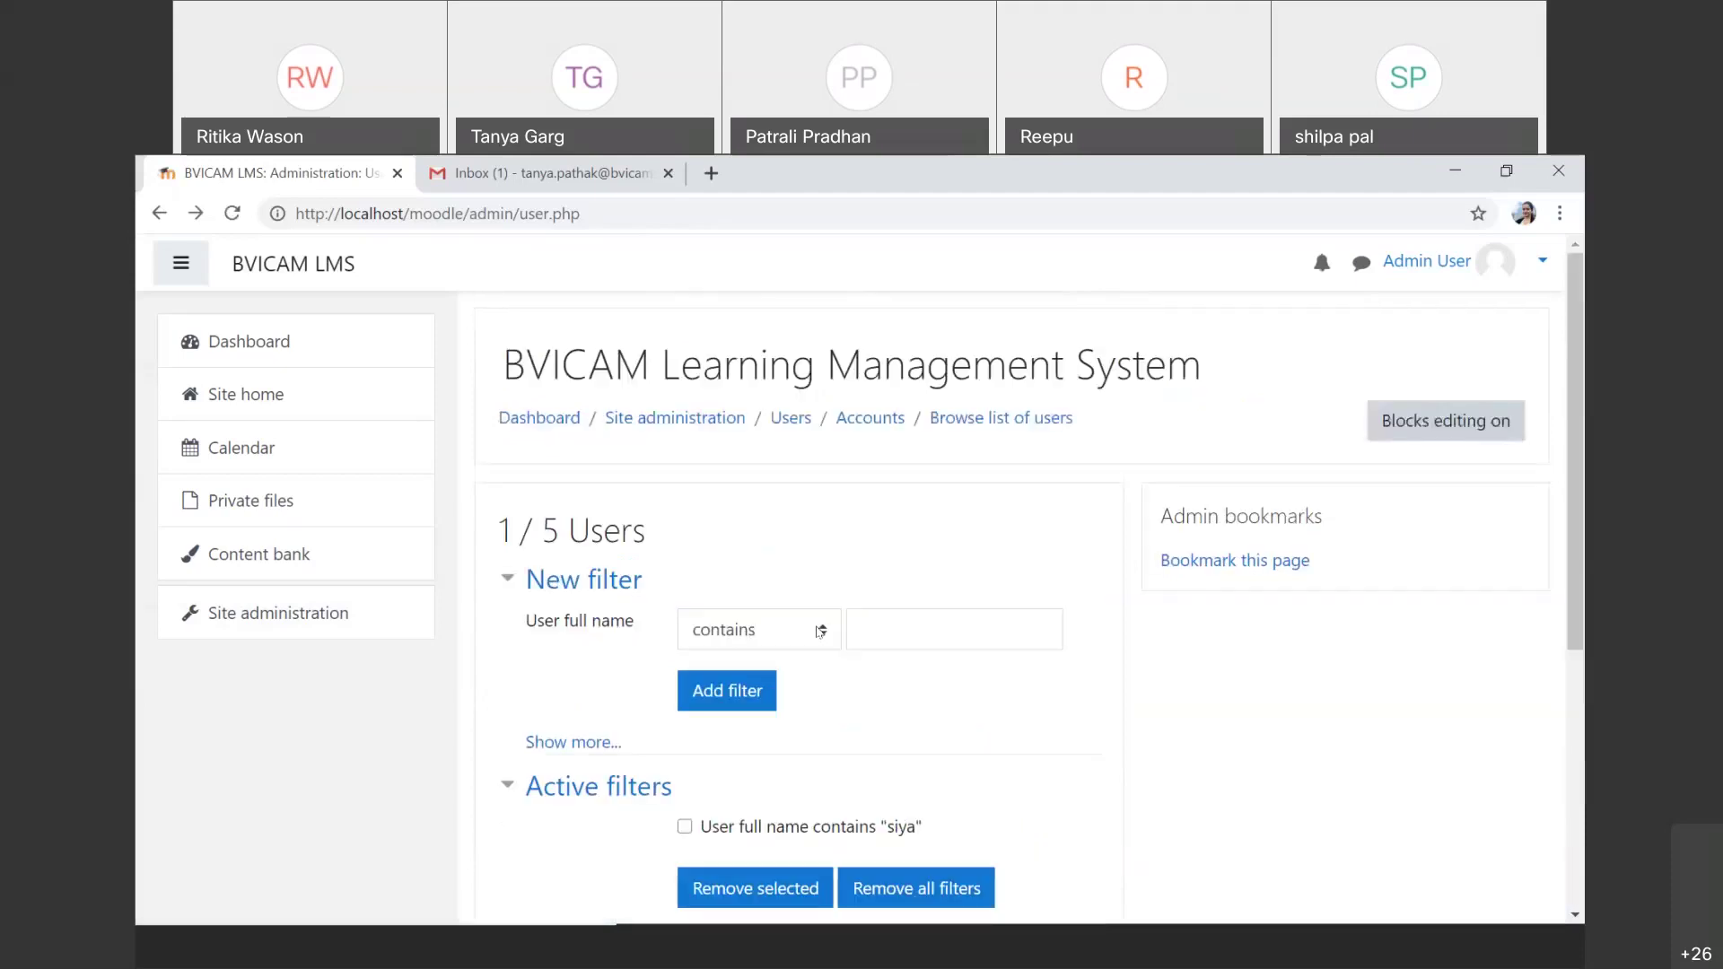
{"action": "scroll", "coordinate": [820, 632], "scroll_direction": "down", "scroll_amount": 3}
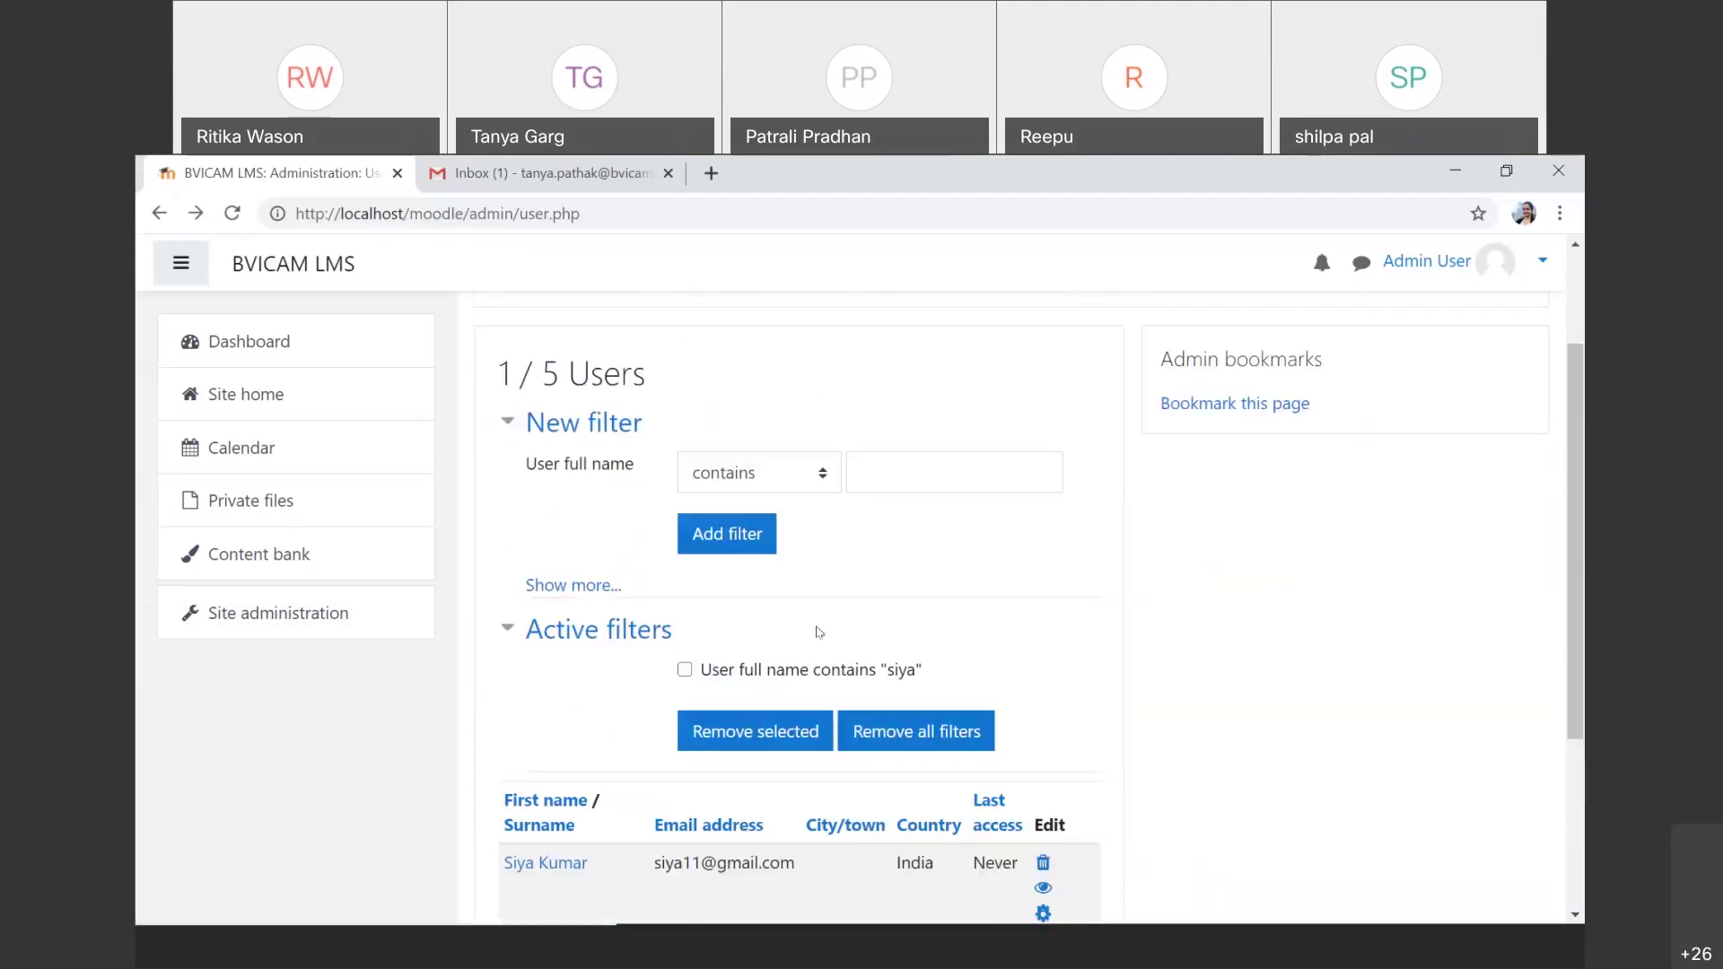
{"action": "scroll", "coordinate": [820, 632], "scroll_direction": "up", "scroll_amount": 1}
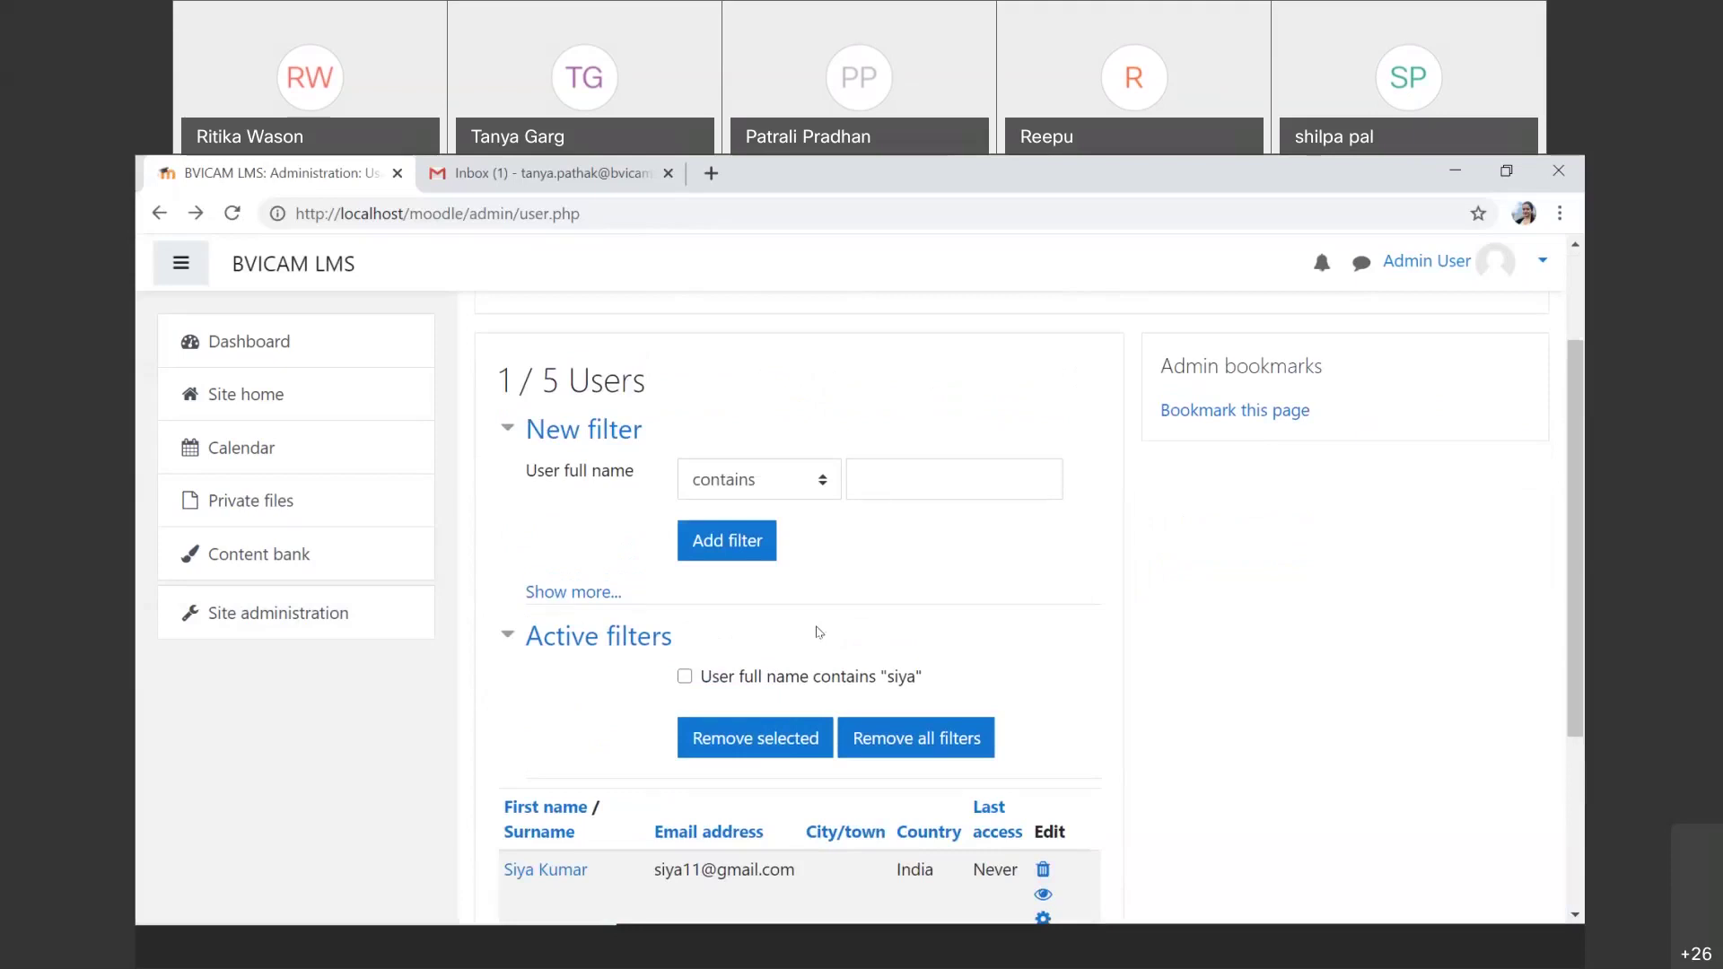
Step: Open Bulk user actions via Site administration > Users, keeping the name filter active
{"action": "left_click", "coordinate": [374, 614]}
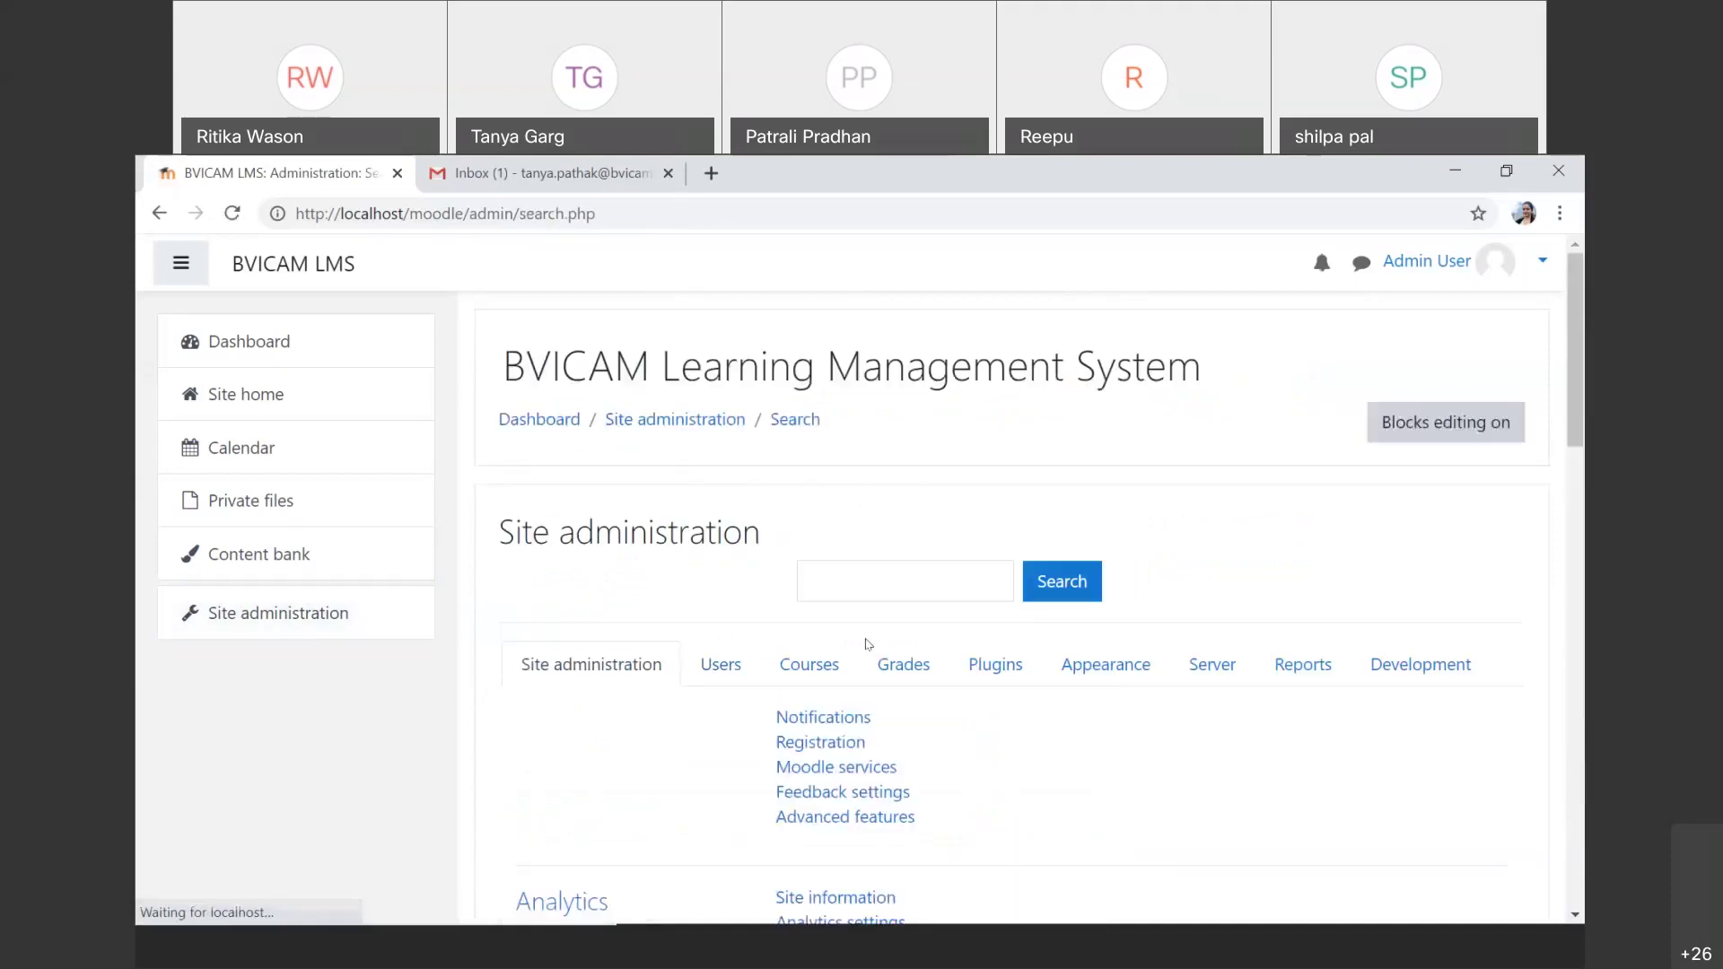
{"action": "left_click", "coordinate": [728, 682]}
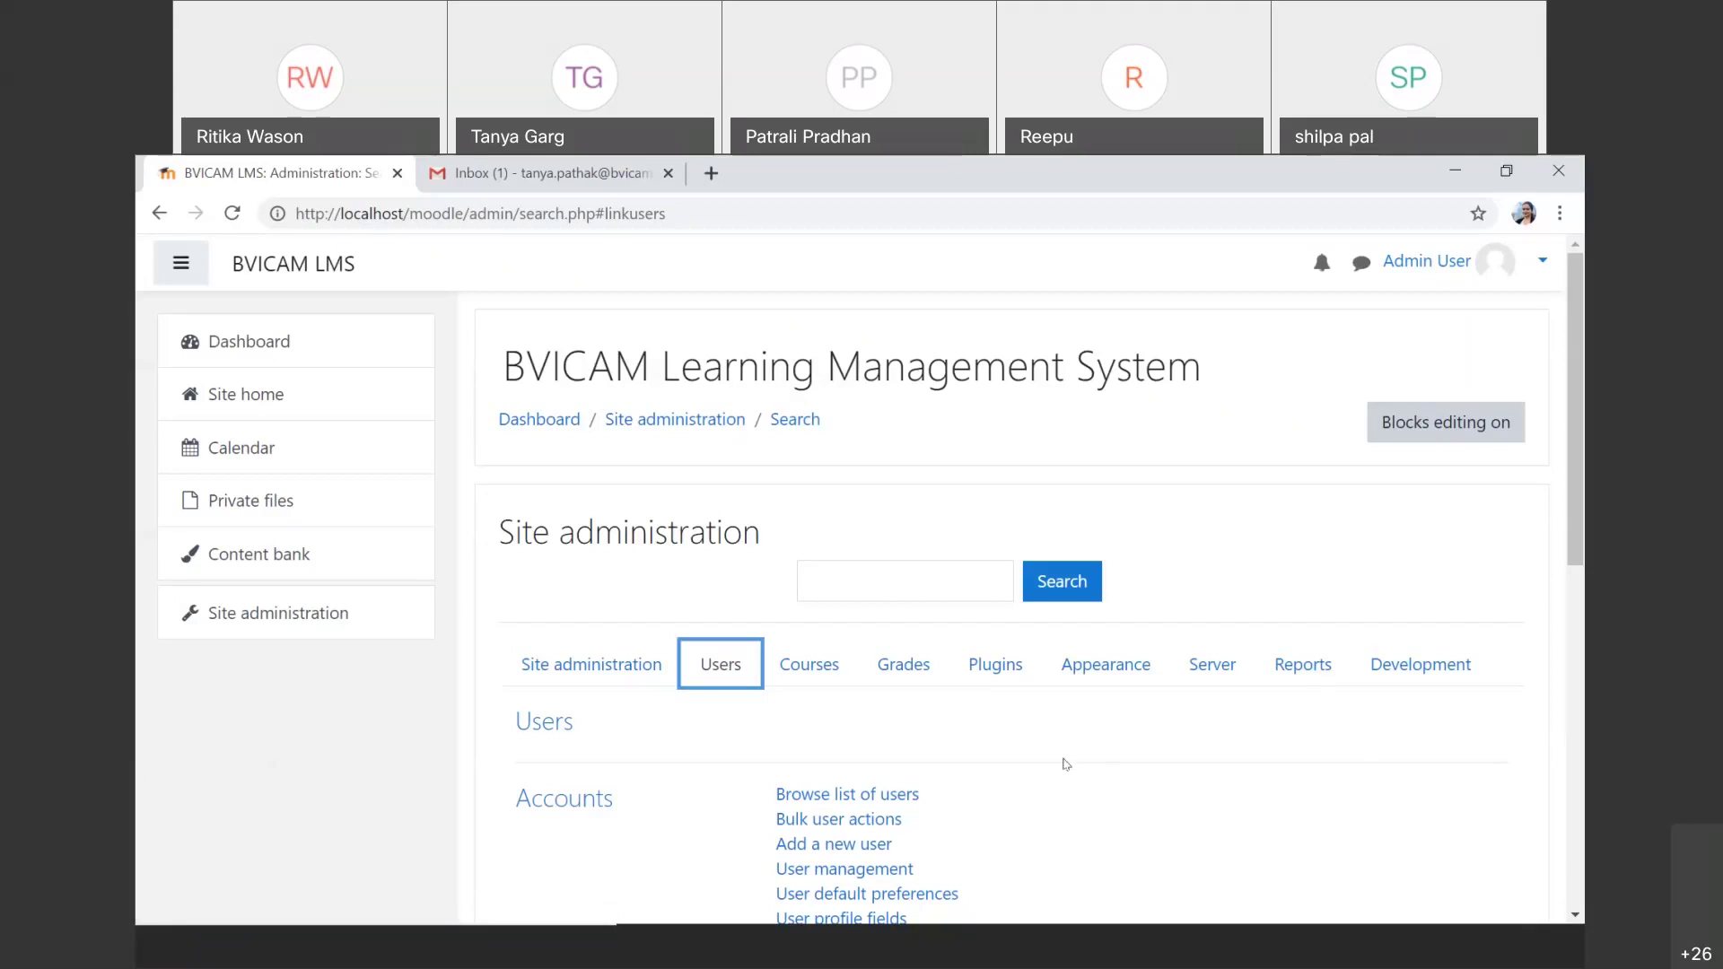
{"action": "scroll", "coordinate": [1066, 764], "scroll_direction": "down", "scroll_amount": 1}
{"action": "scroll", "coordinate": [1065, 764], "scroll_direction": "down", "scroll_amount": 2}
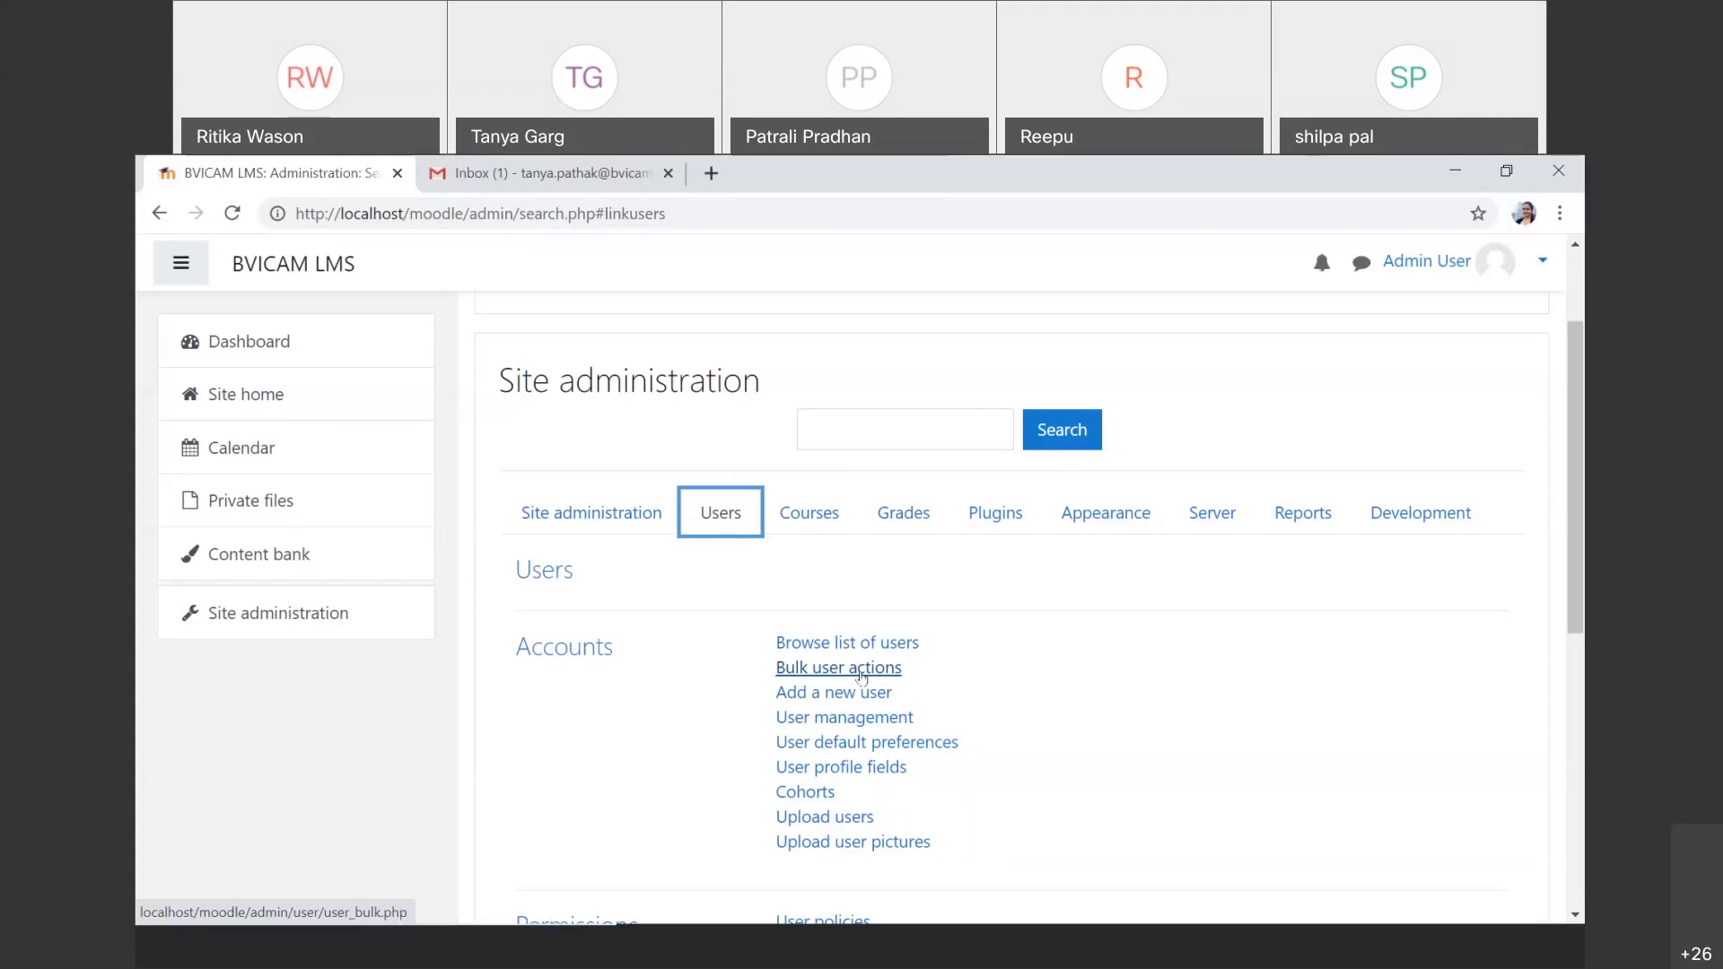
{"action": "left_click", "coordinate": [861, 676]}
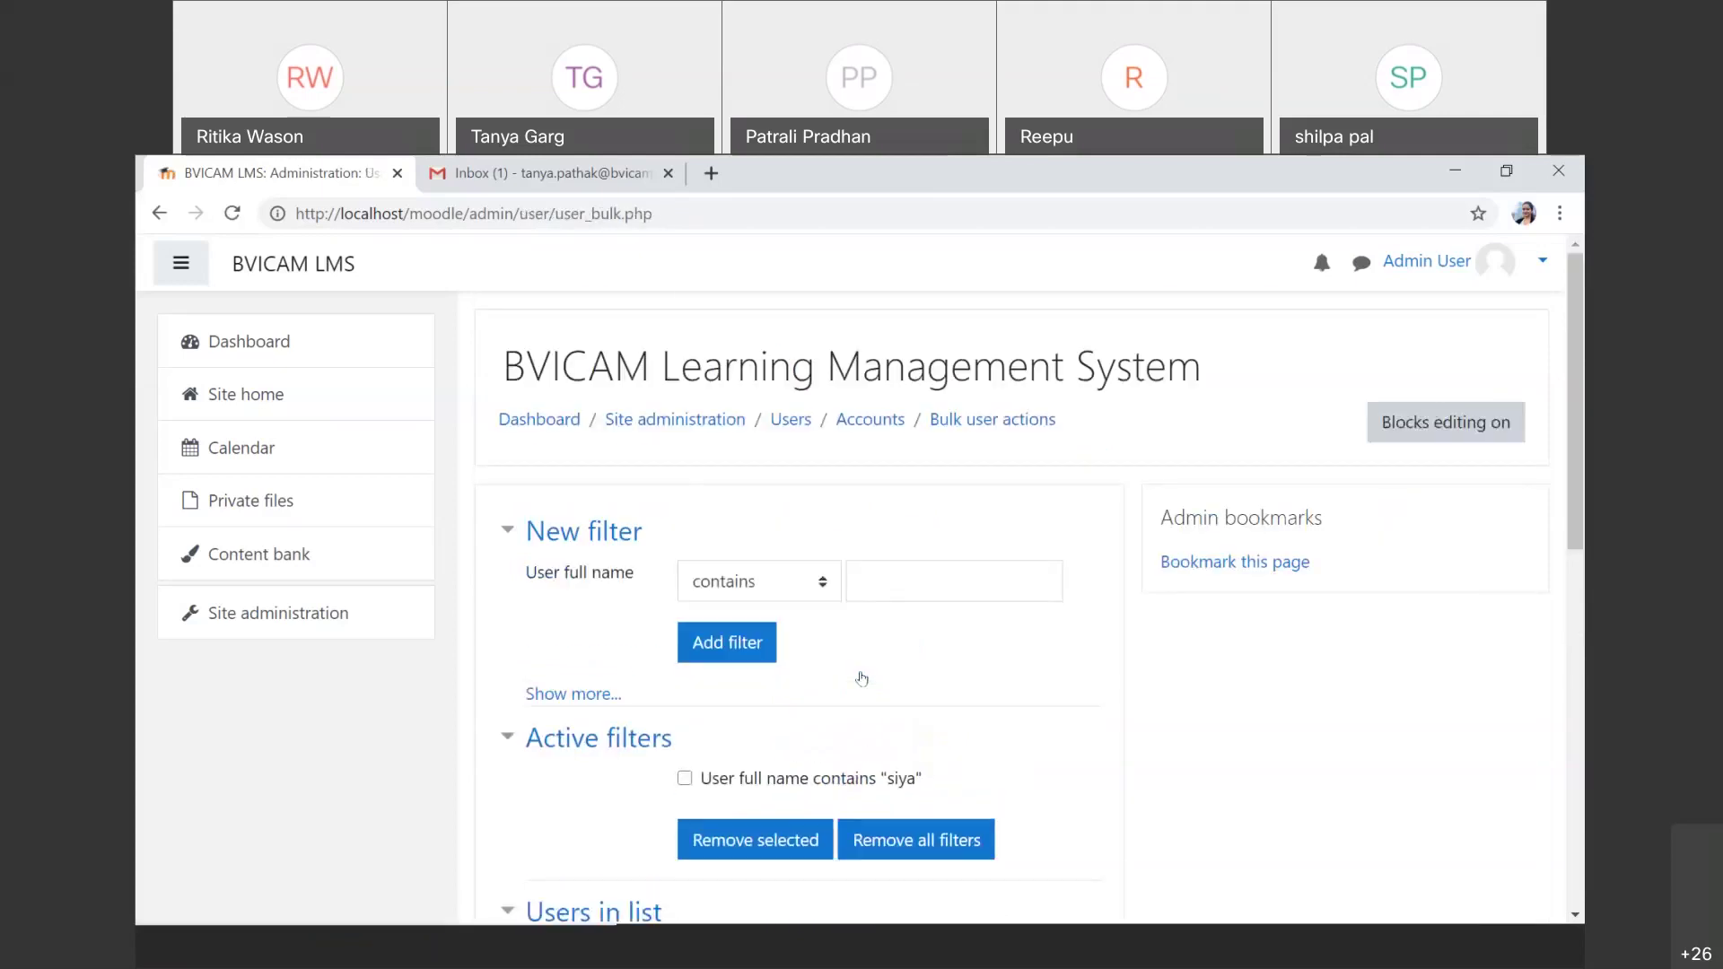
Step: Remove the name filter so all 5 users appear in the available list
{"action": "scroll", "coordinate": [861, 678], "scroll_direction": "down", "scroll_amount": 3}
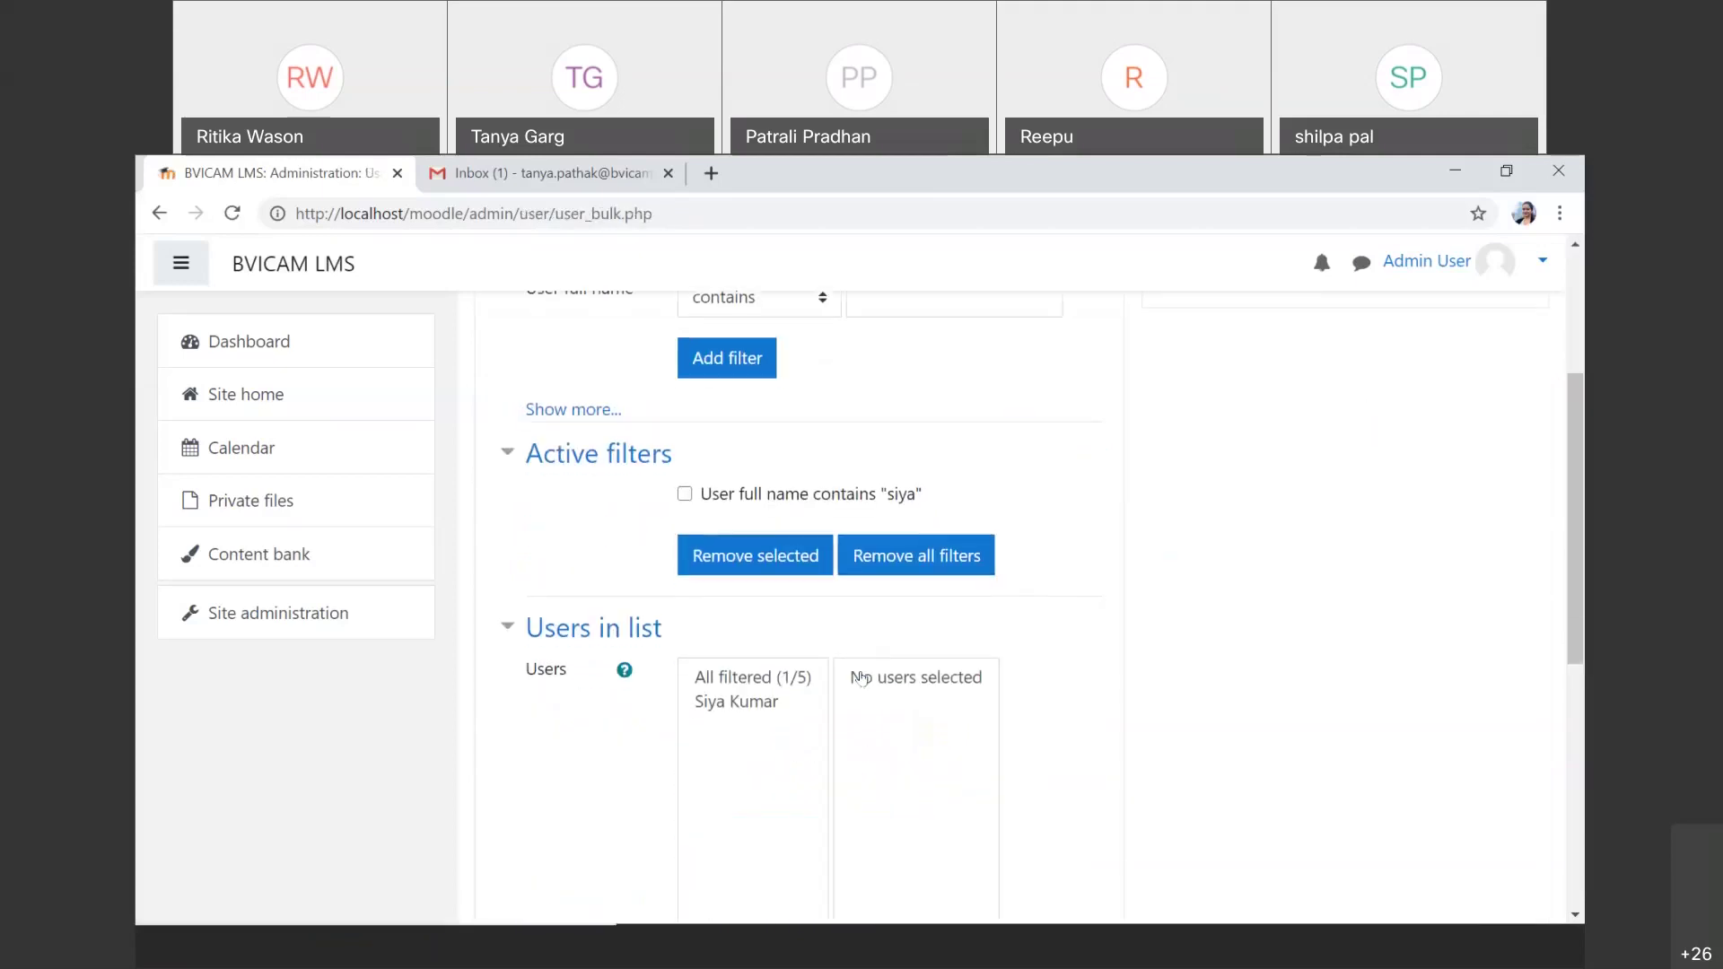
{"action": "left_click", "coordinate": [919, 556]}
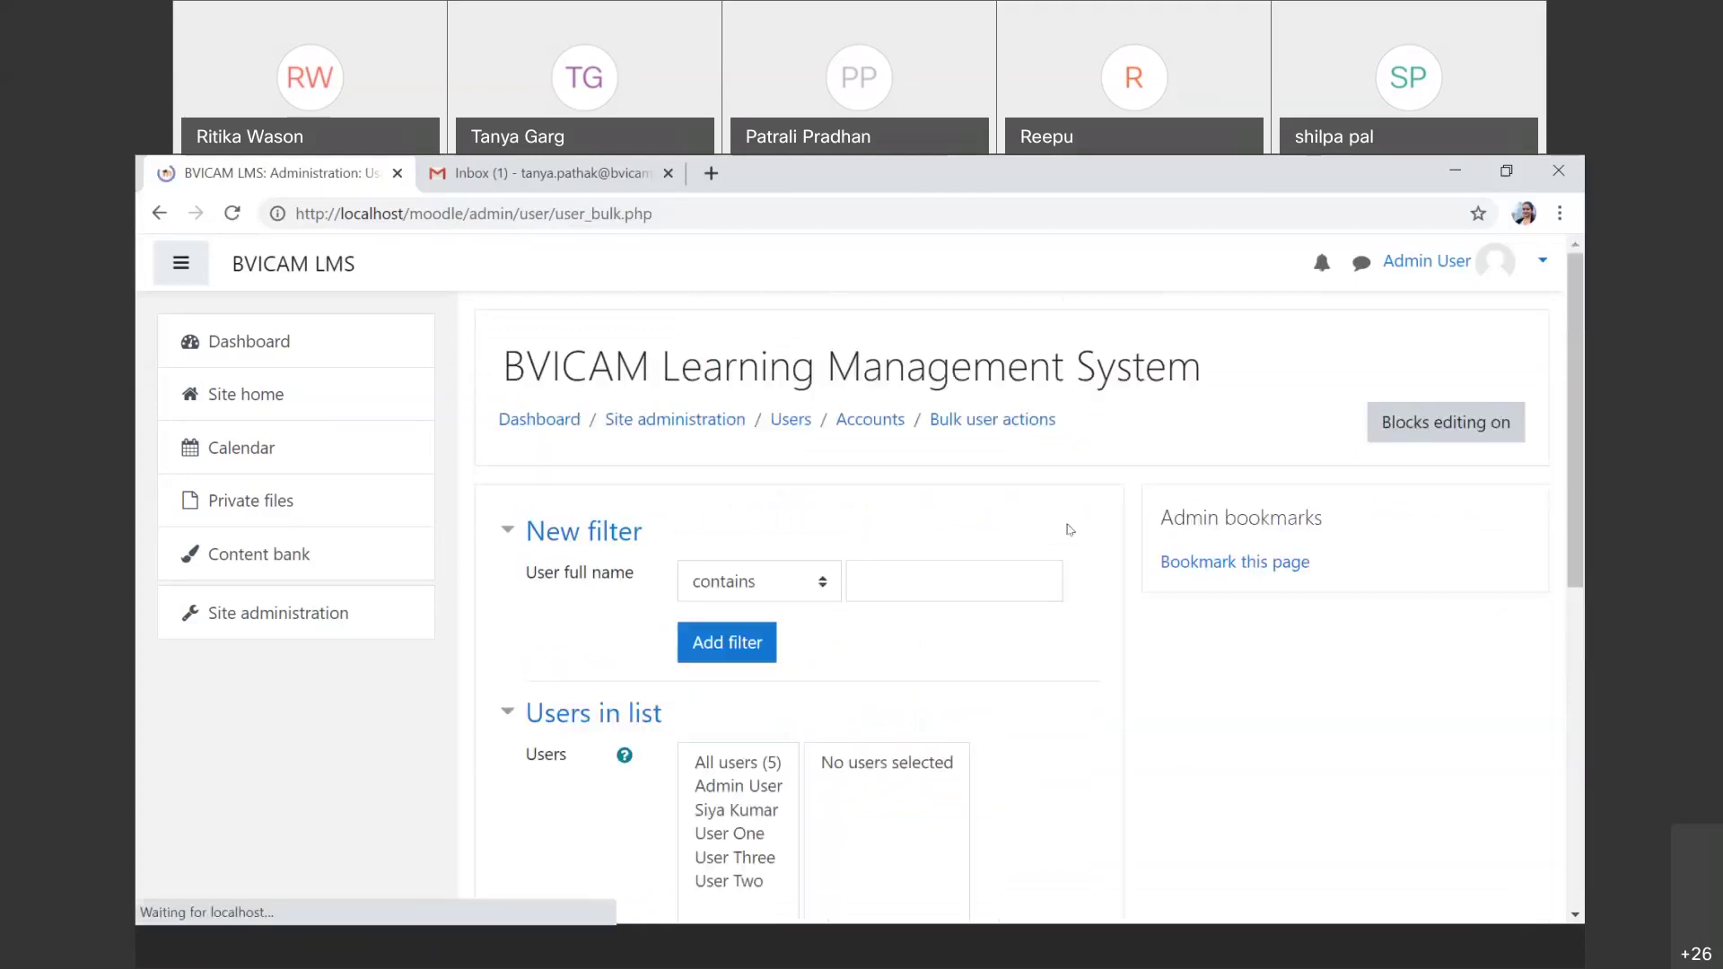
{"action": "scroll", "coordinate": [984, 643], "scroll_direction": "down", "scroll_amount": 1}
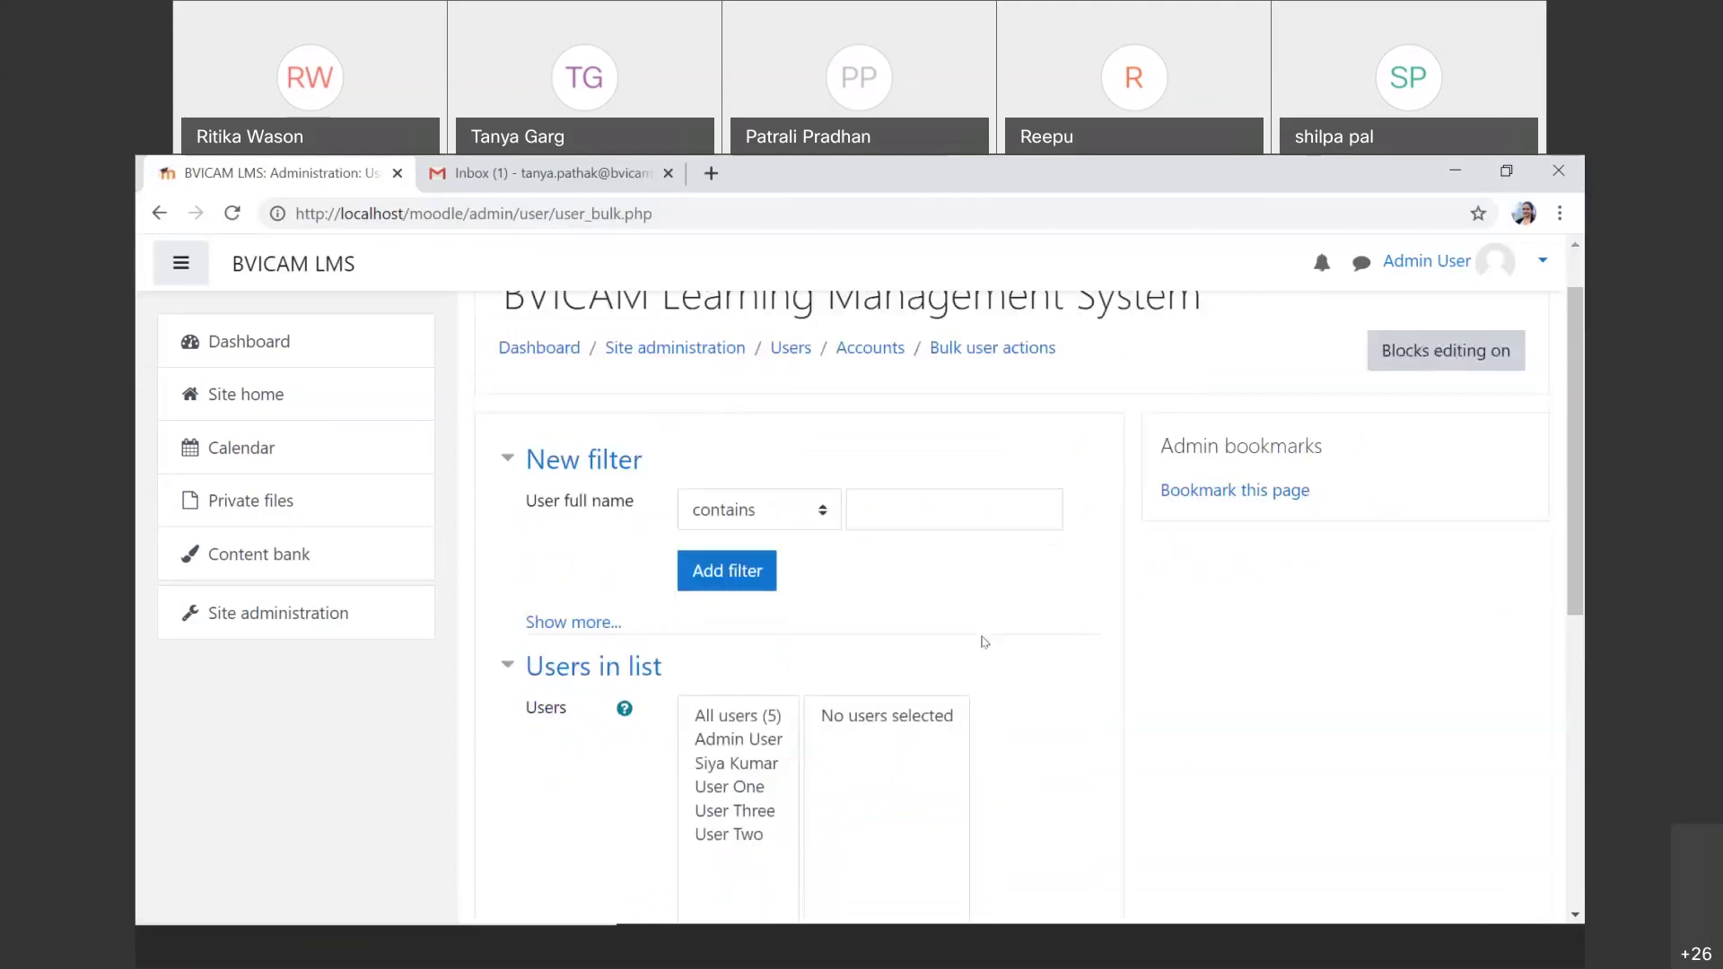
{"action": "scroll", "coordinate": [985, 642], "scroll_direction": "down", "scroll_amount": 2}
{"action": "scroll", "coordinate": [984, 643], "scroll_direction": "up", "scroll_amount": 2}
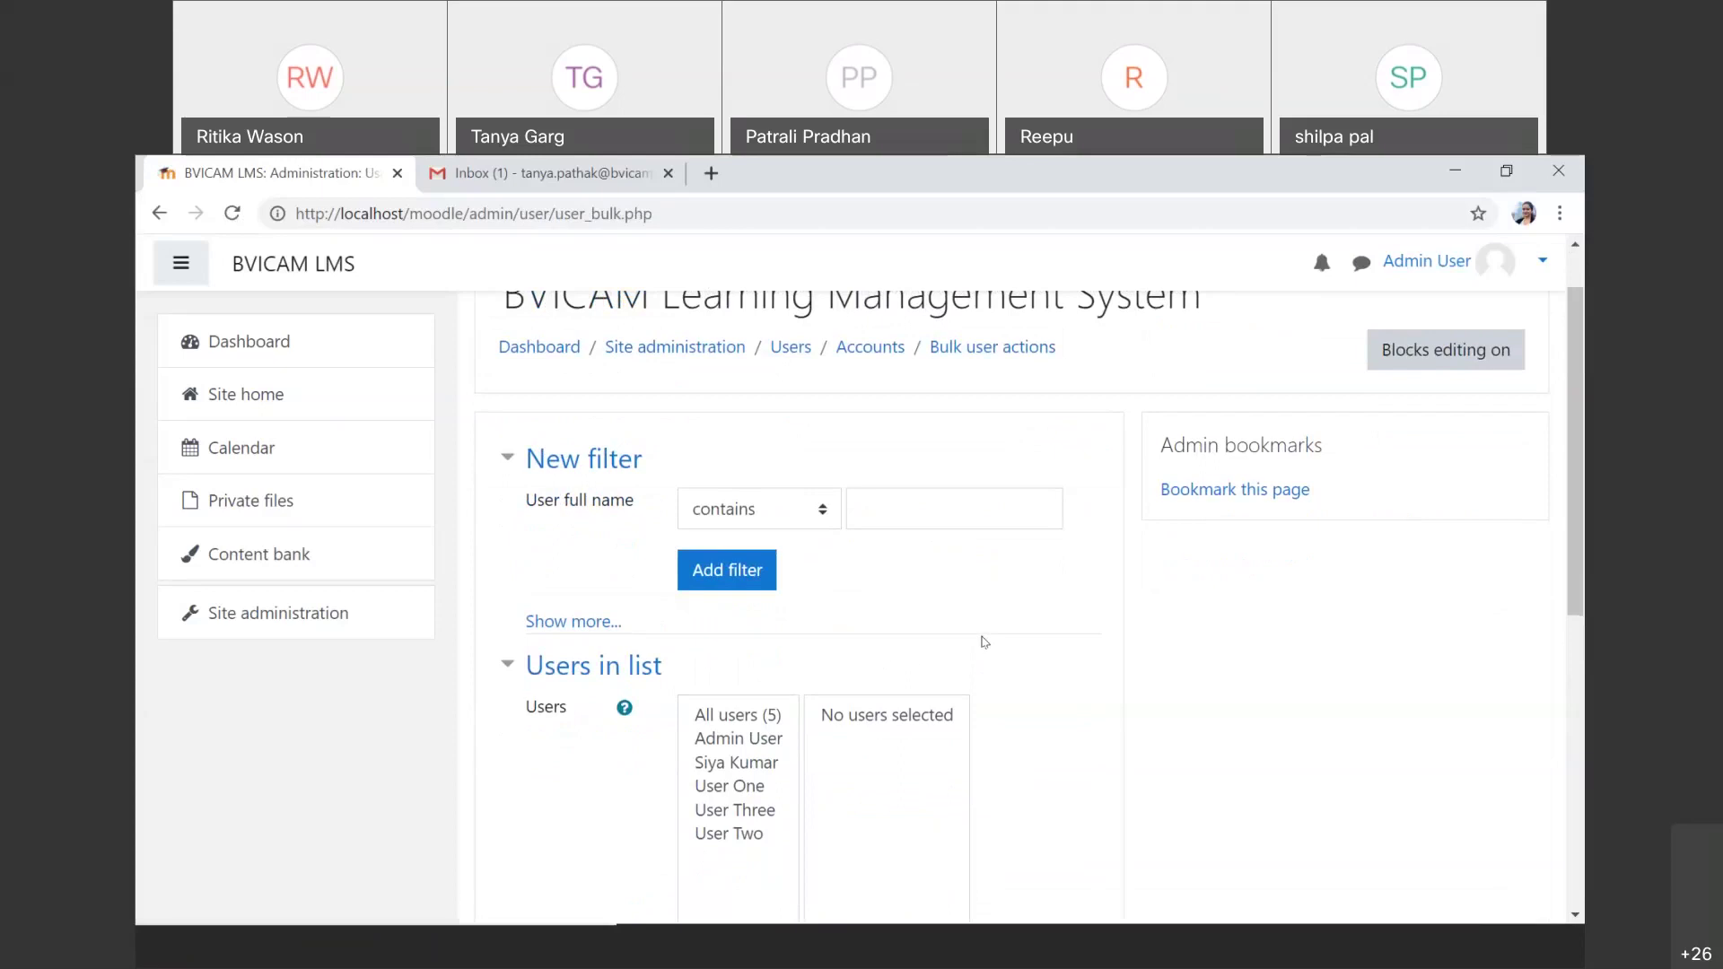
{"action": "scroll", "coordinate": [985, 641], "scroll_direction": "down", "scroll_amount": 4}
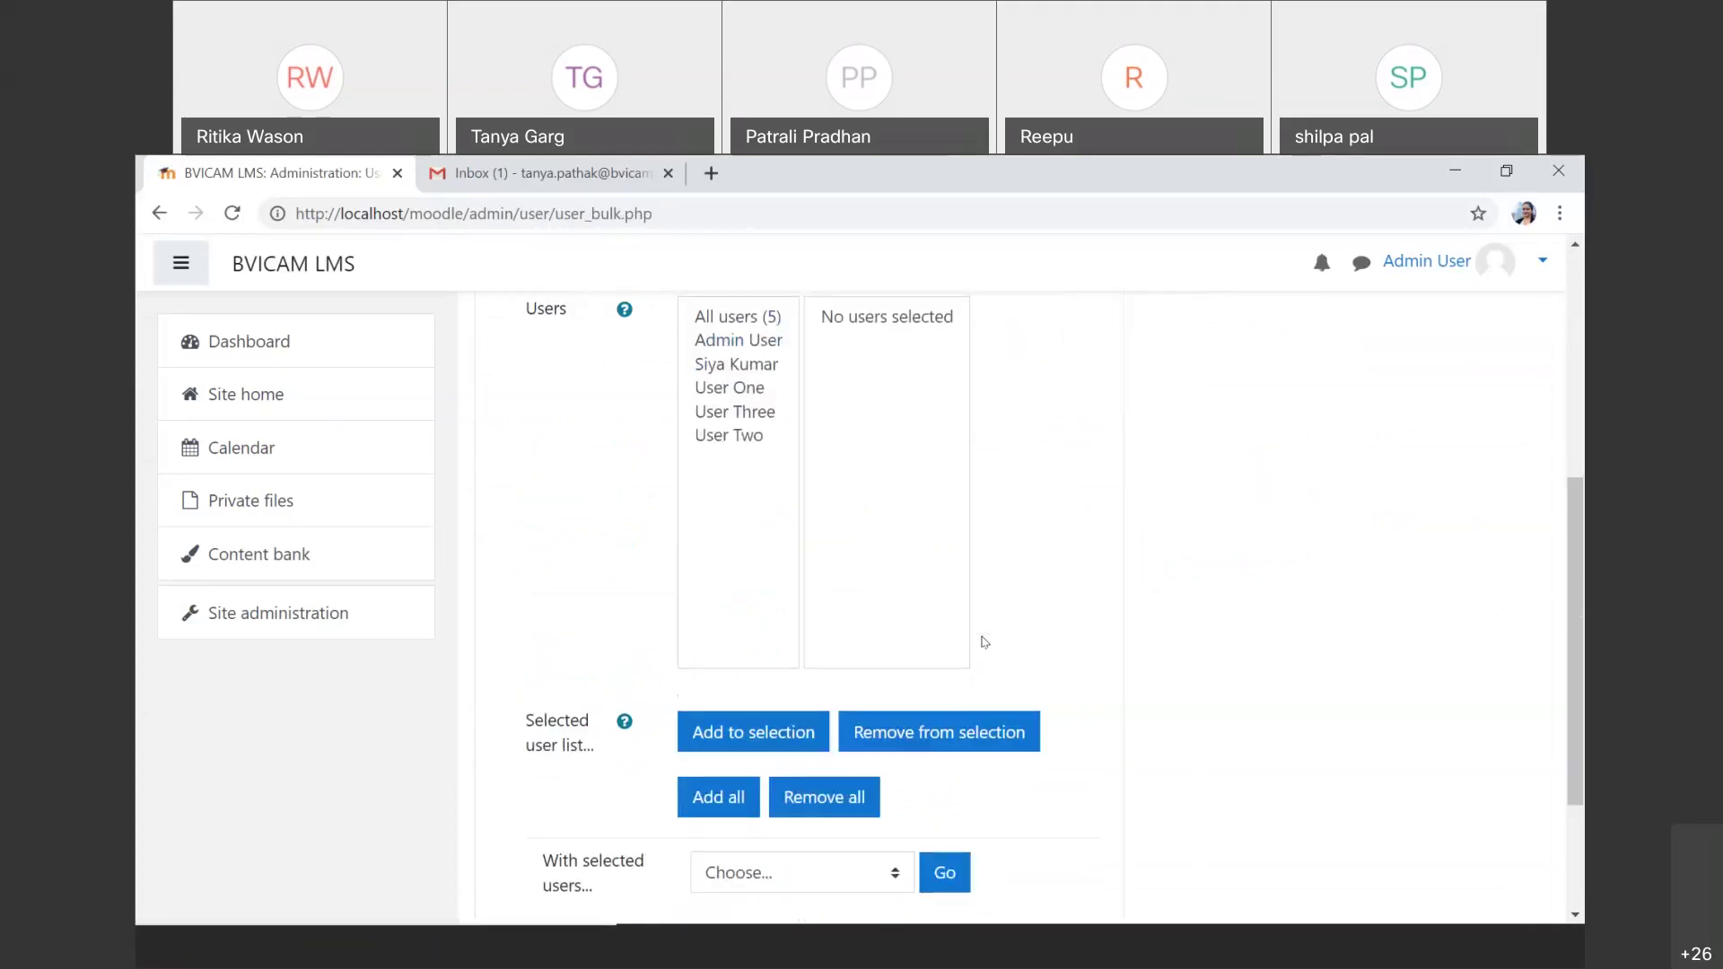
{"action": "scroll", "coordinate": [984, 642], "scroll_direction": "up", "scroll_amount": 1}
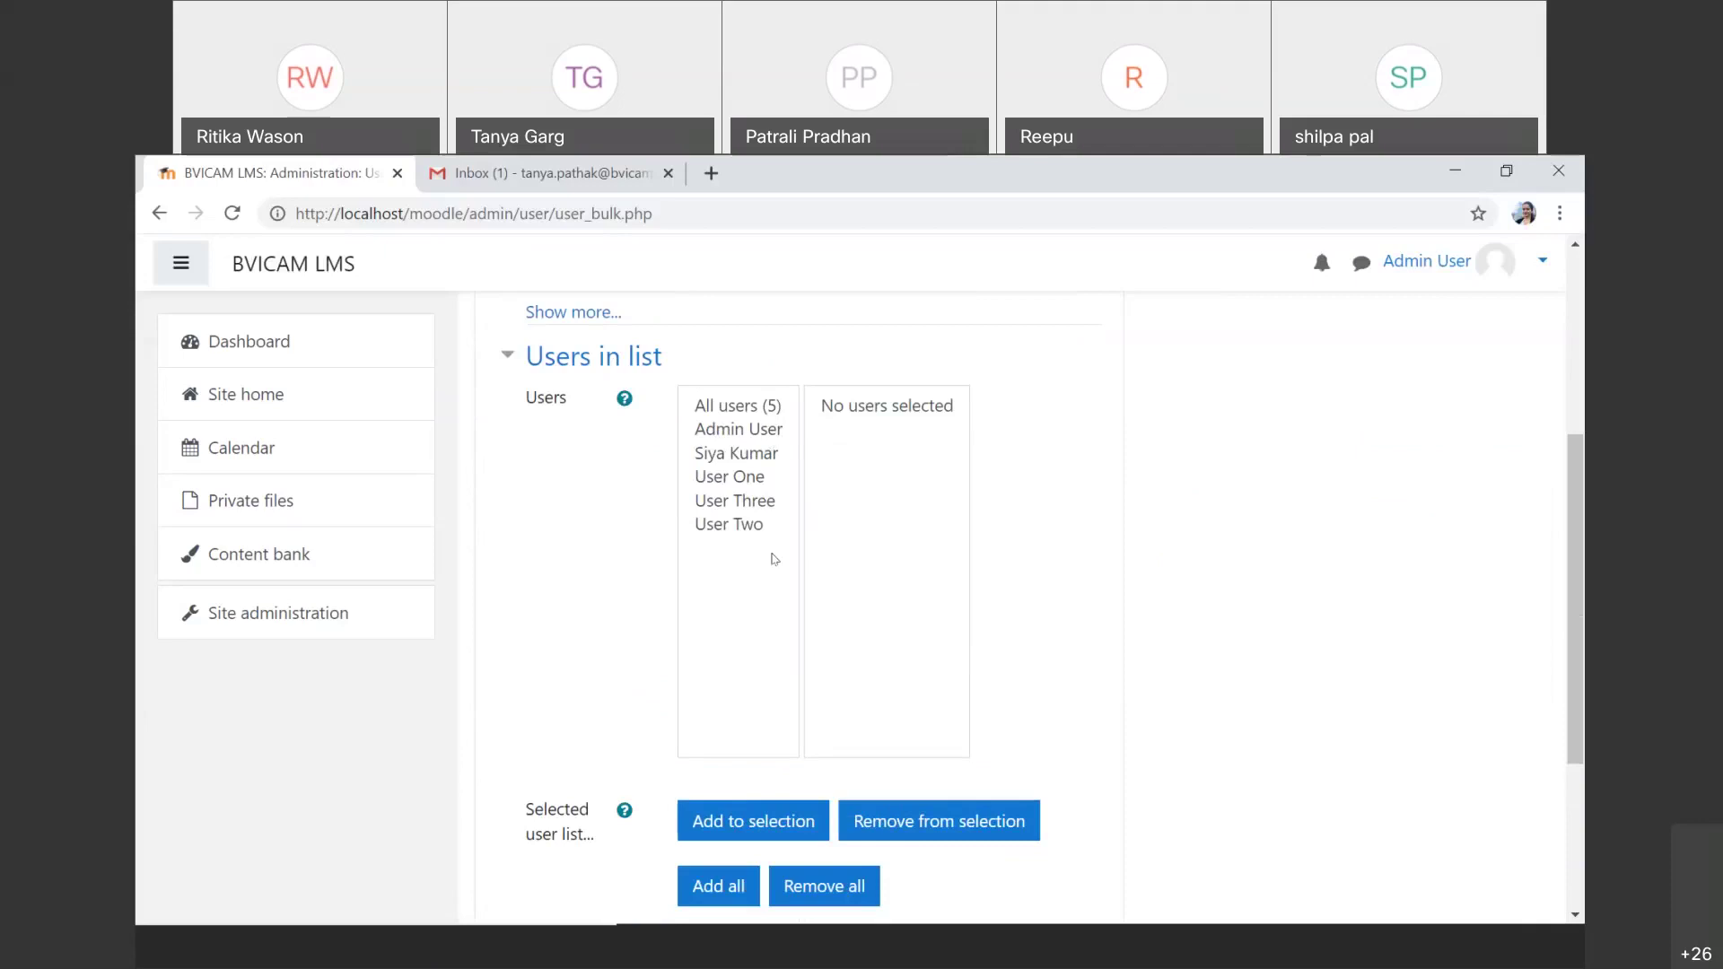
{"action": "scroll", "coordinate": [775, 558], "scroll_direction": "up", "scroll_amount": 3}
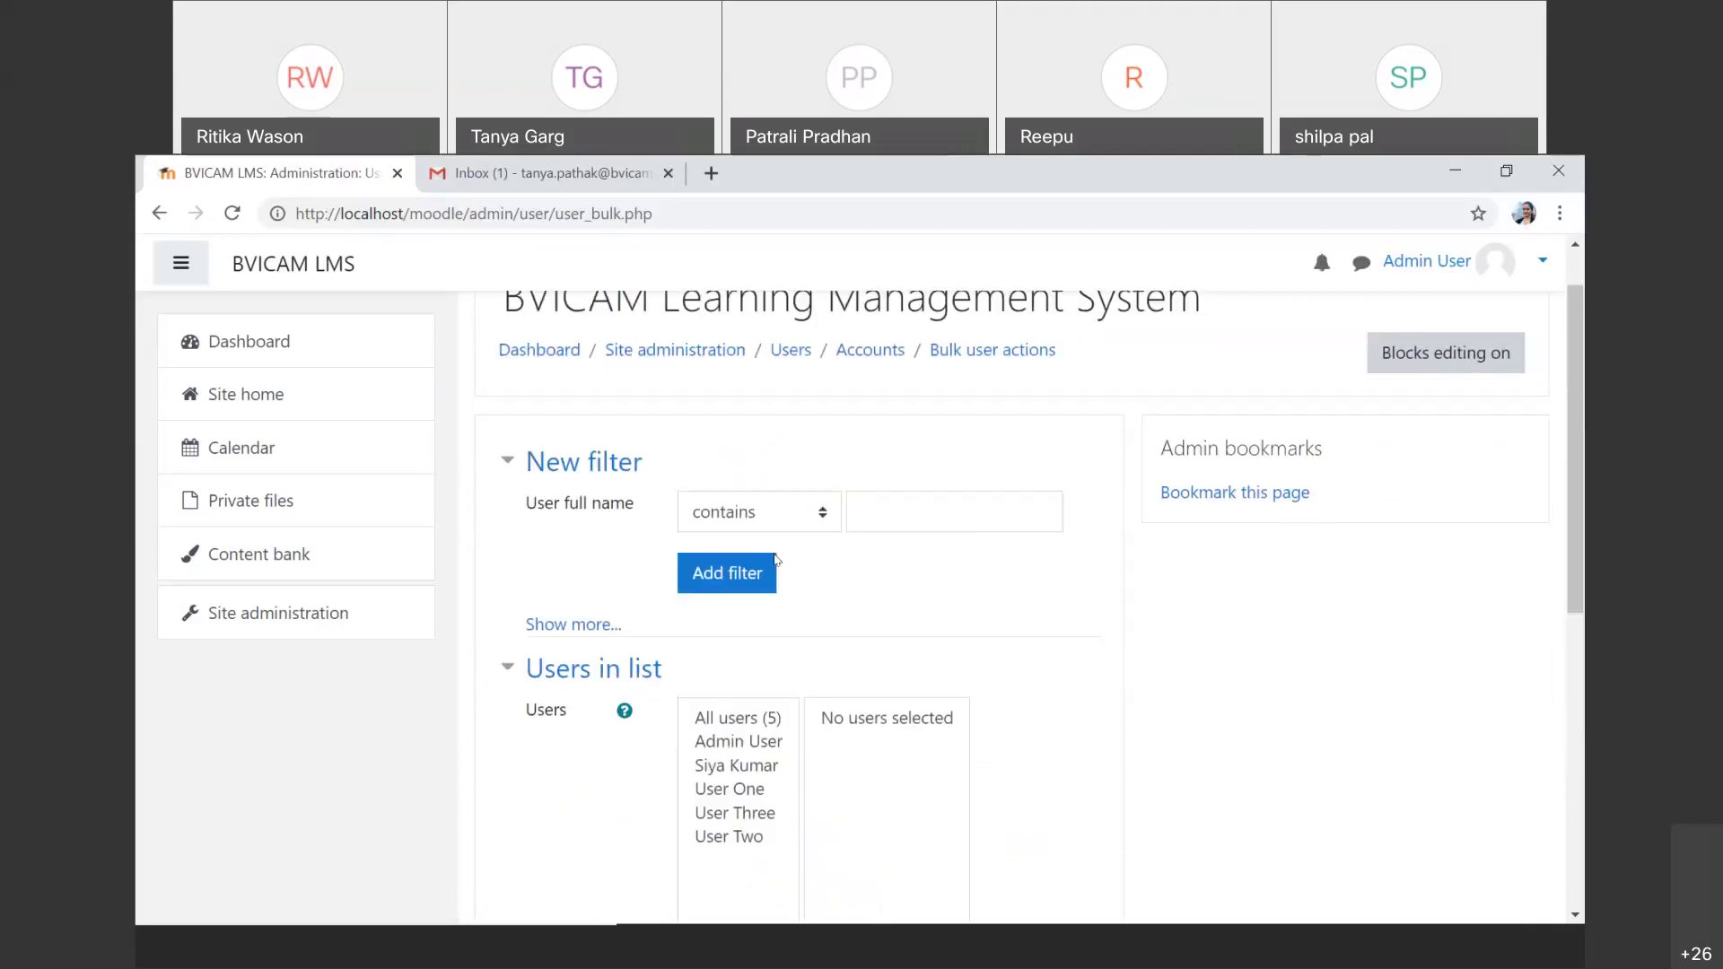
{"action": "scroll", "coordinate": [529, 456], "scroll_direction": "up", "scroll_amount": 1}
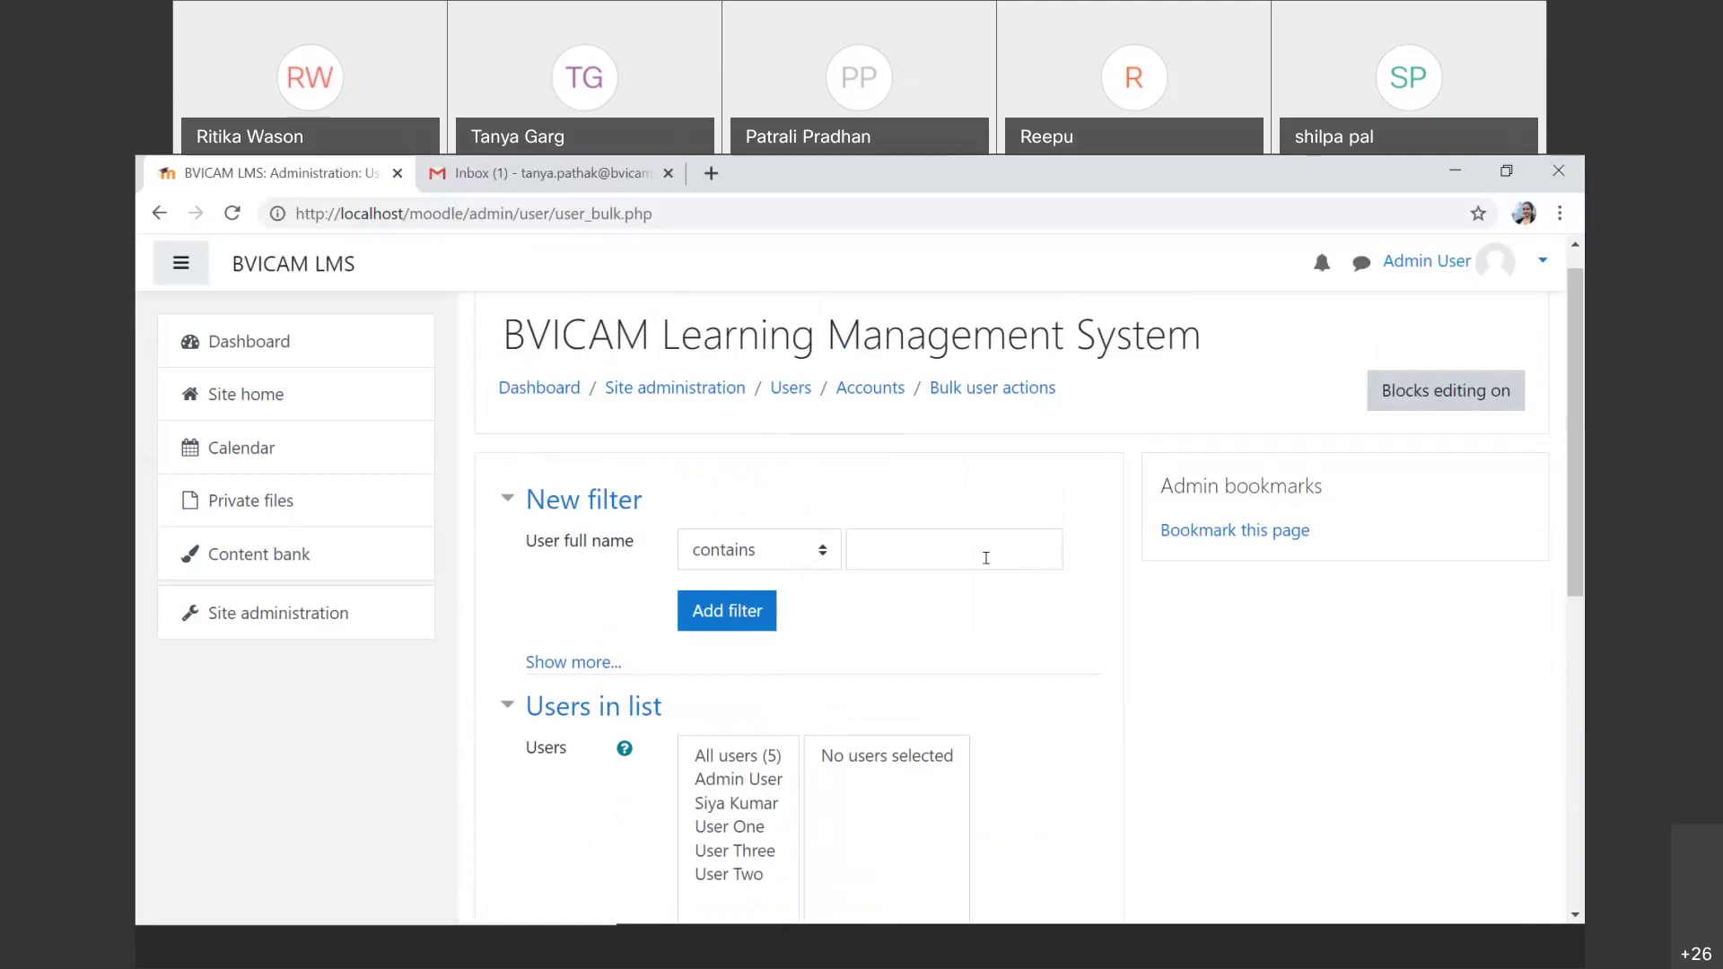
{"action": "scroll", "coordinate": [986, 557], "scroll_direction": "down", "scroll_amount": 5}
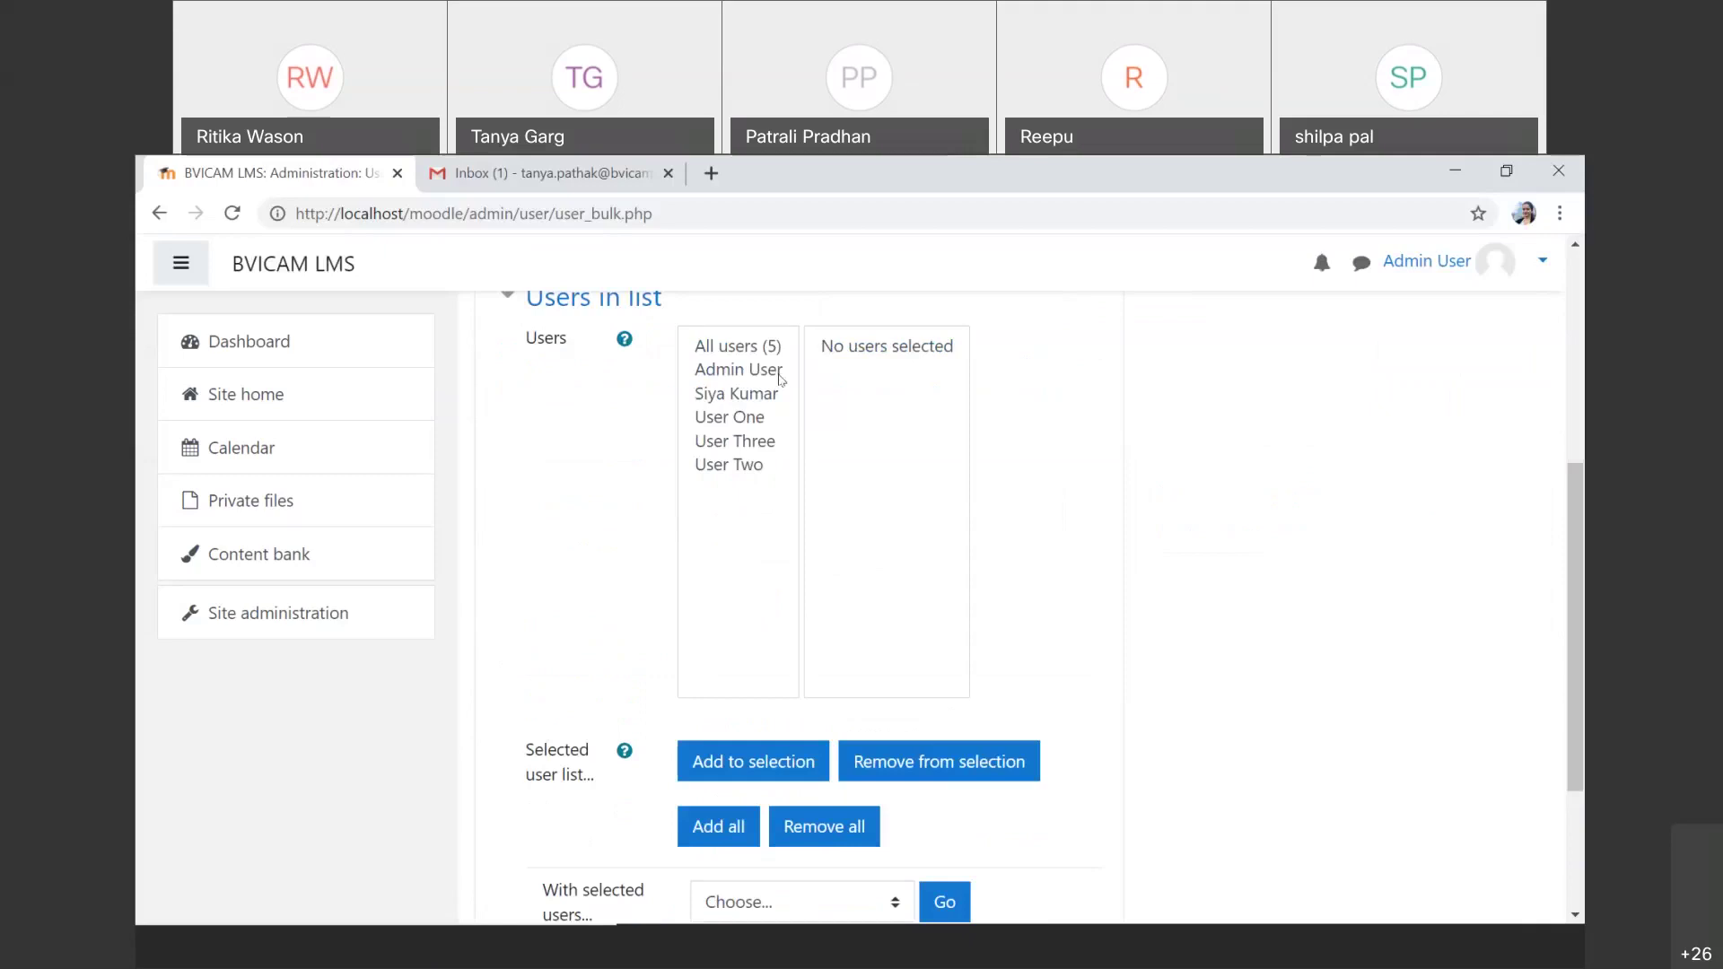
{"action": "scroll", "coordinate": [789, 400], "scroll_direction": "up", "scroll_amount": 1}
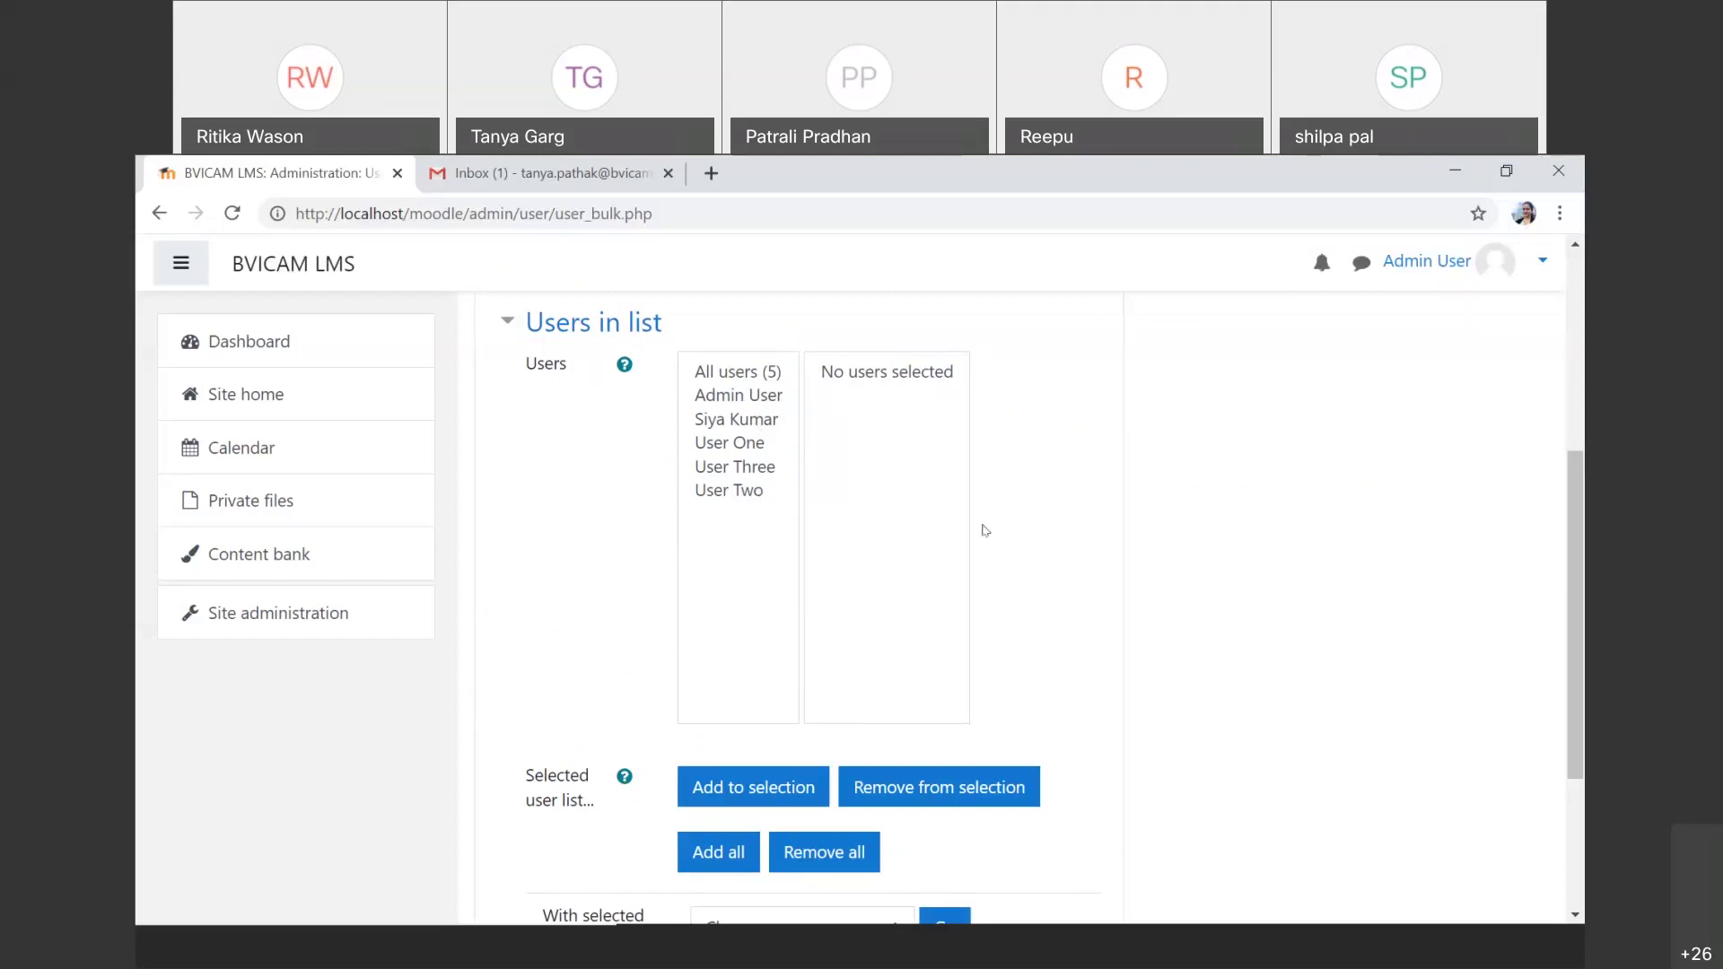
Step: Add the user after Admin User, then User One, to the selection (2/5)
{"action": "left_click", "coordinate": [768, 431]}
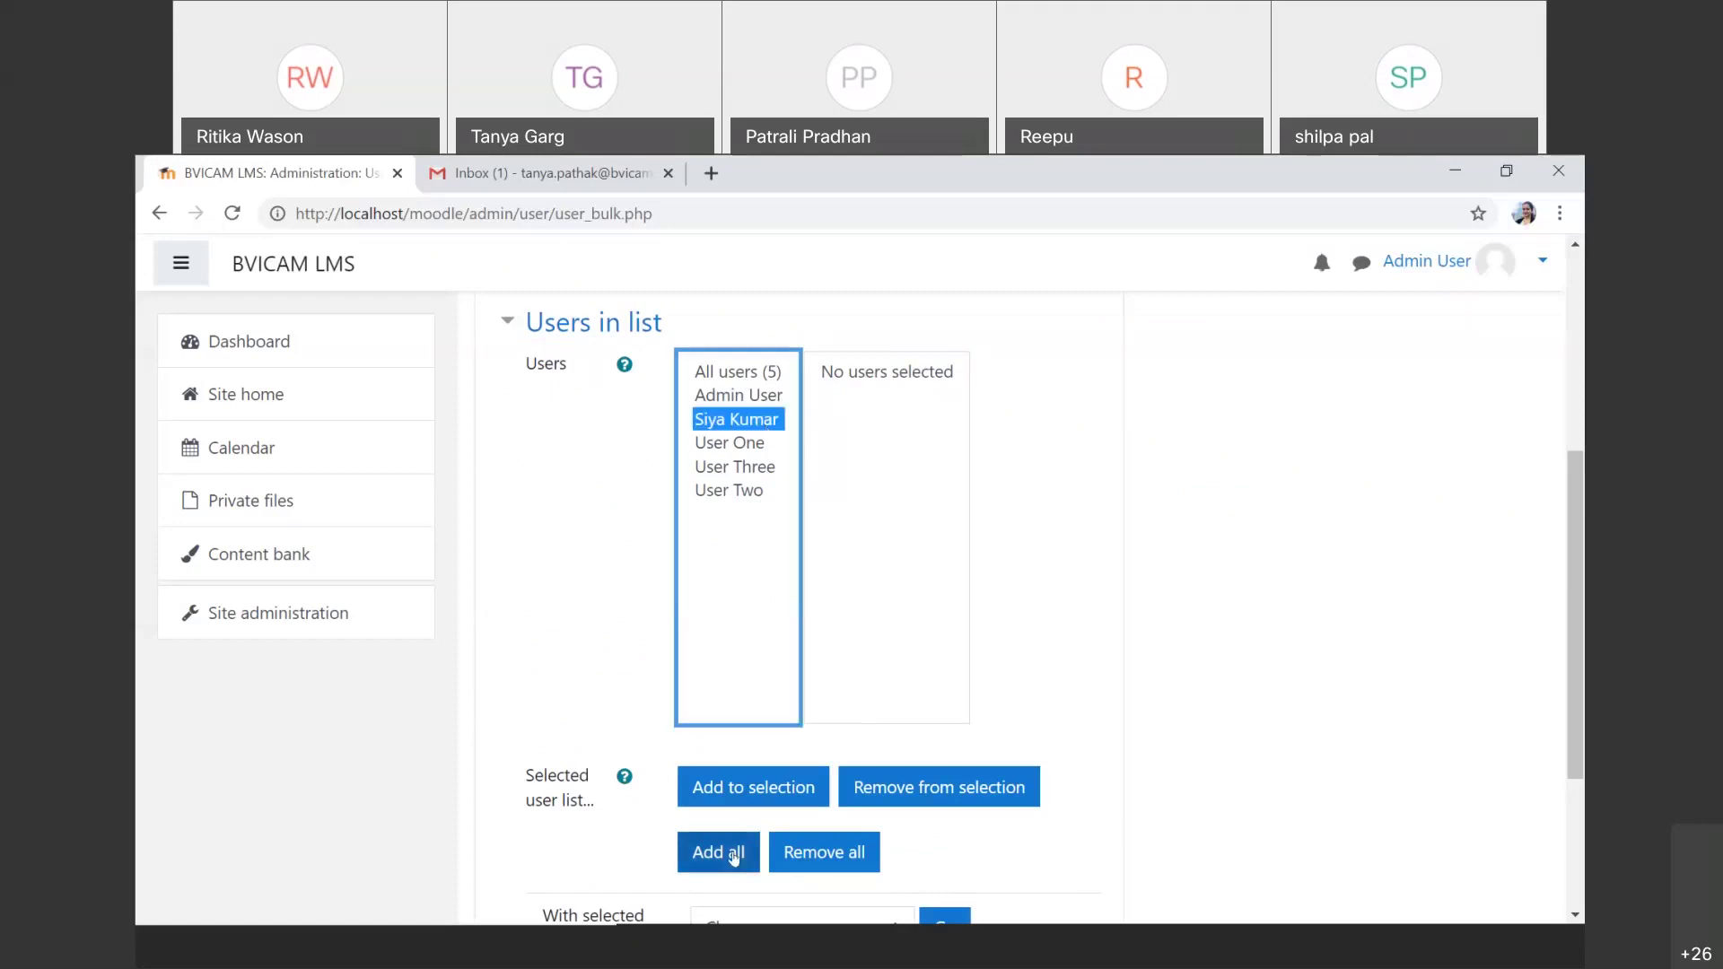
{"action": "left_click", "coordinate": [790, 781]}
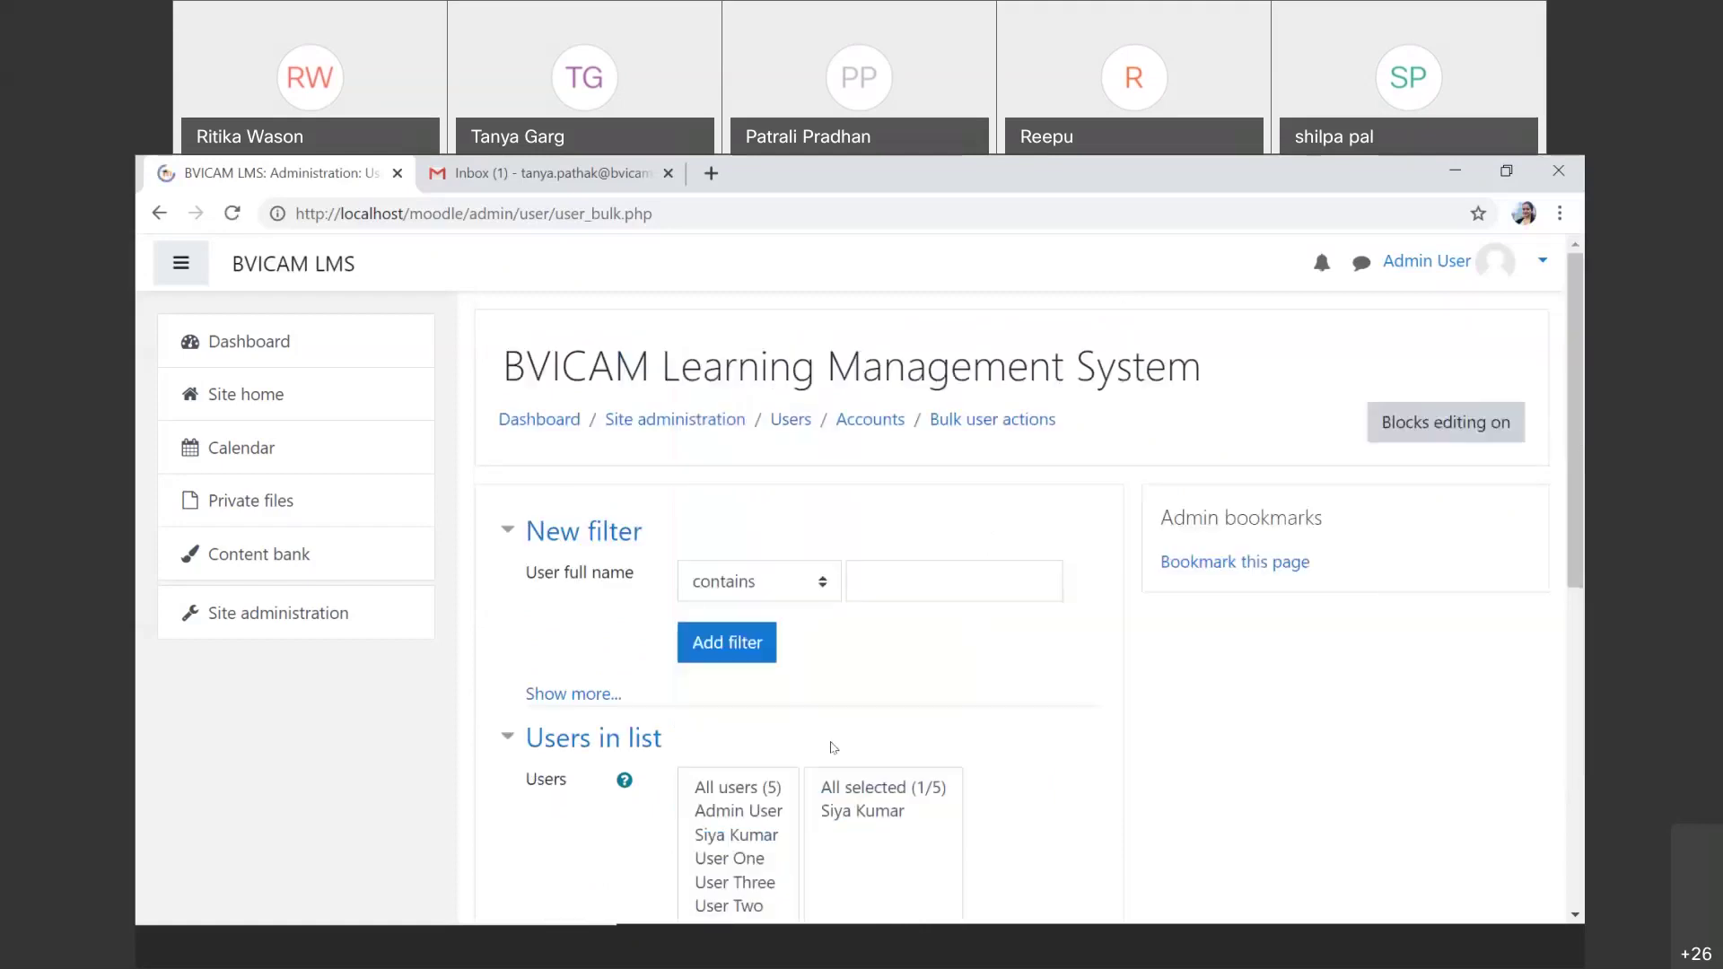
{"action": "scroll", "coordinate": [832, 747], "scroll_direction": "down", "scroll_amount": 2}
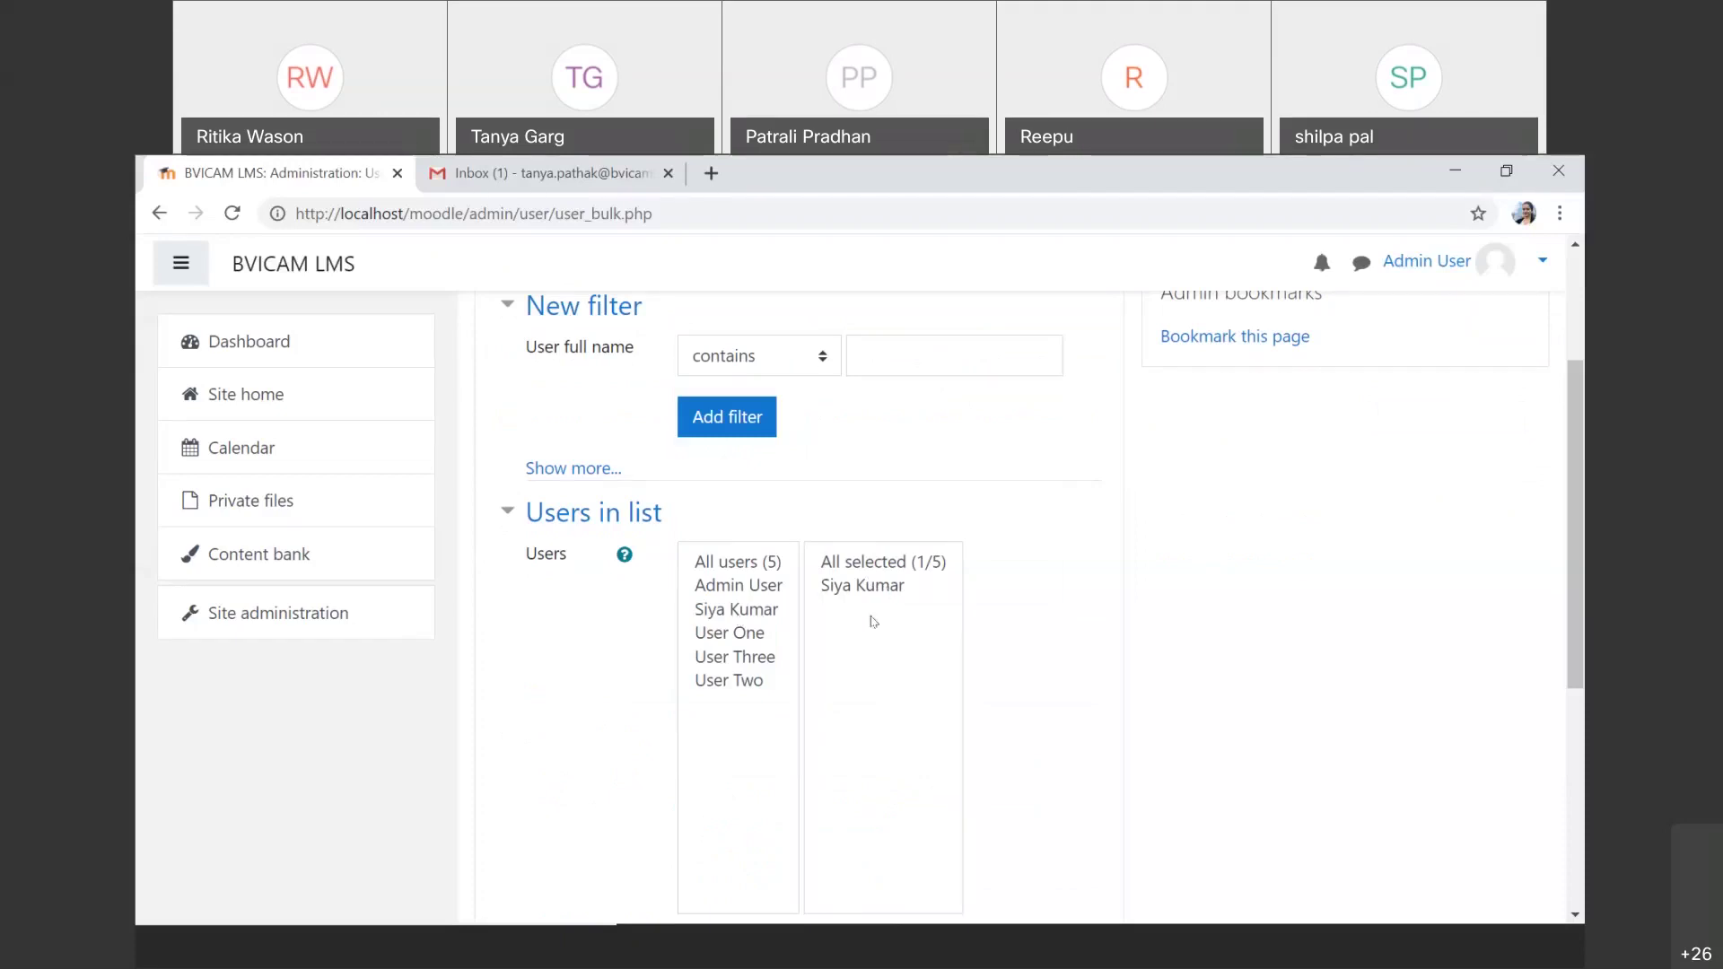
{"action": "scroll", "coordinate": [870, 621], "scroll_direction": "down", "scroll_amount": 2}
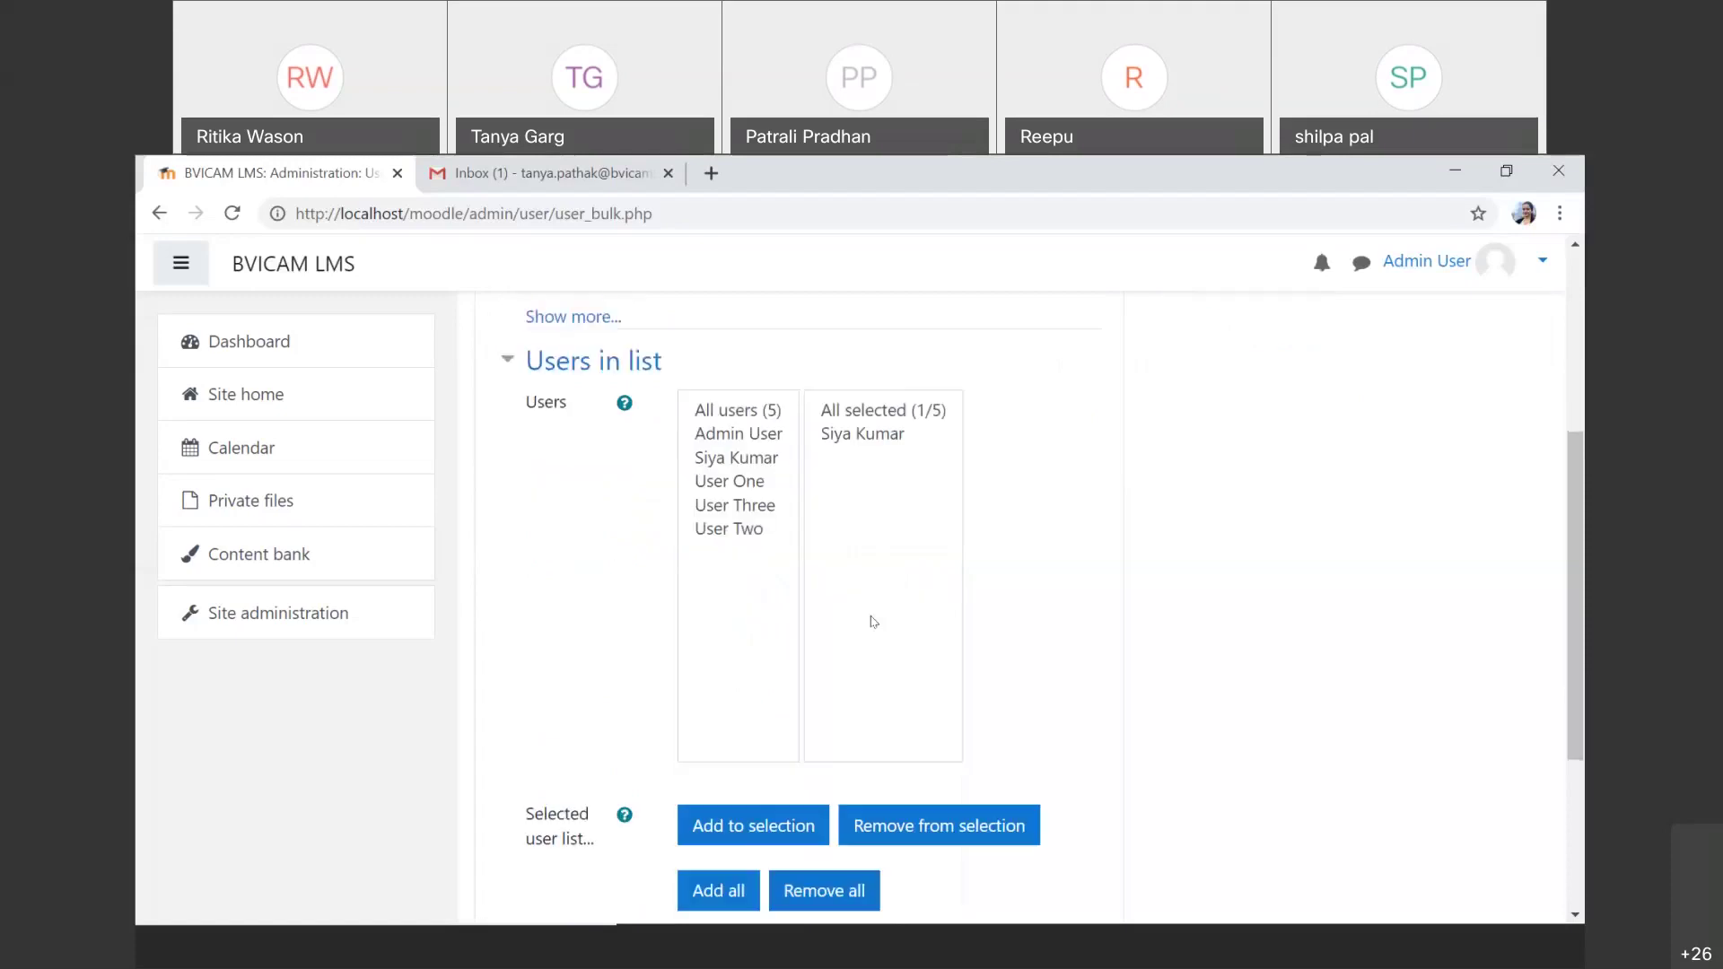
{"action": "left_click", "coordinate": [754, 481]}
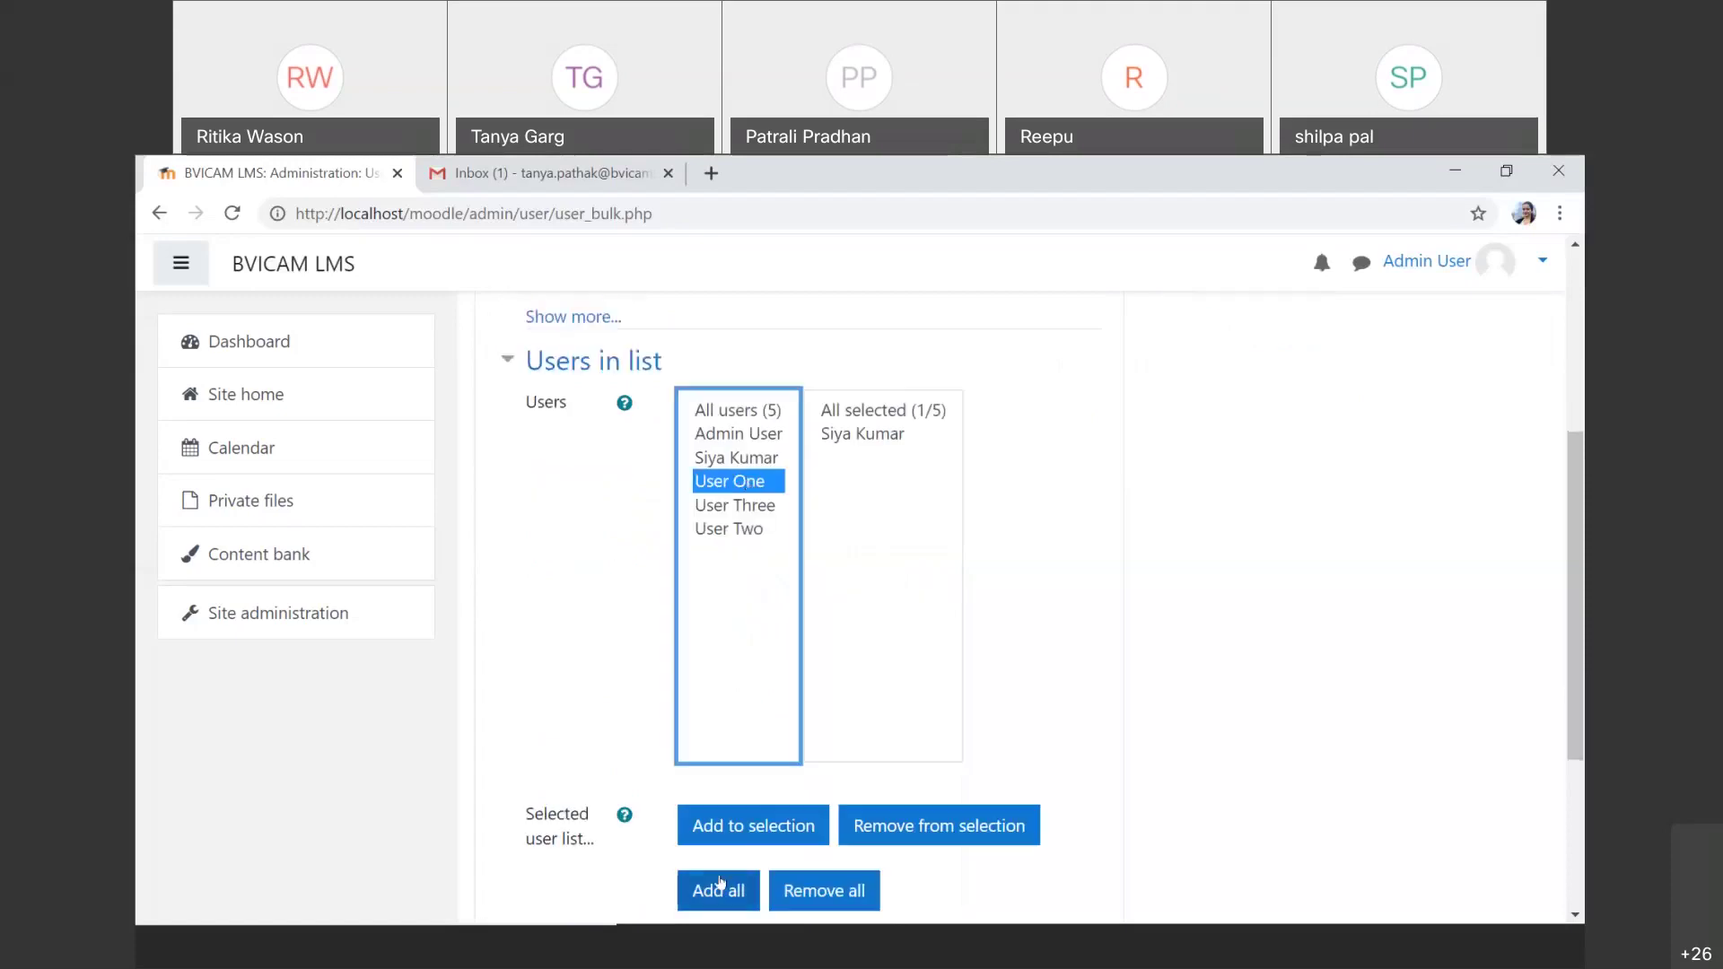
{"action": "left_click", "coordinate": [752, 830]}
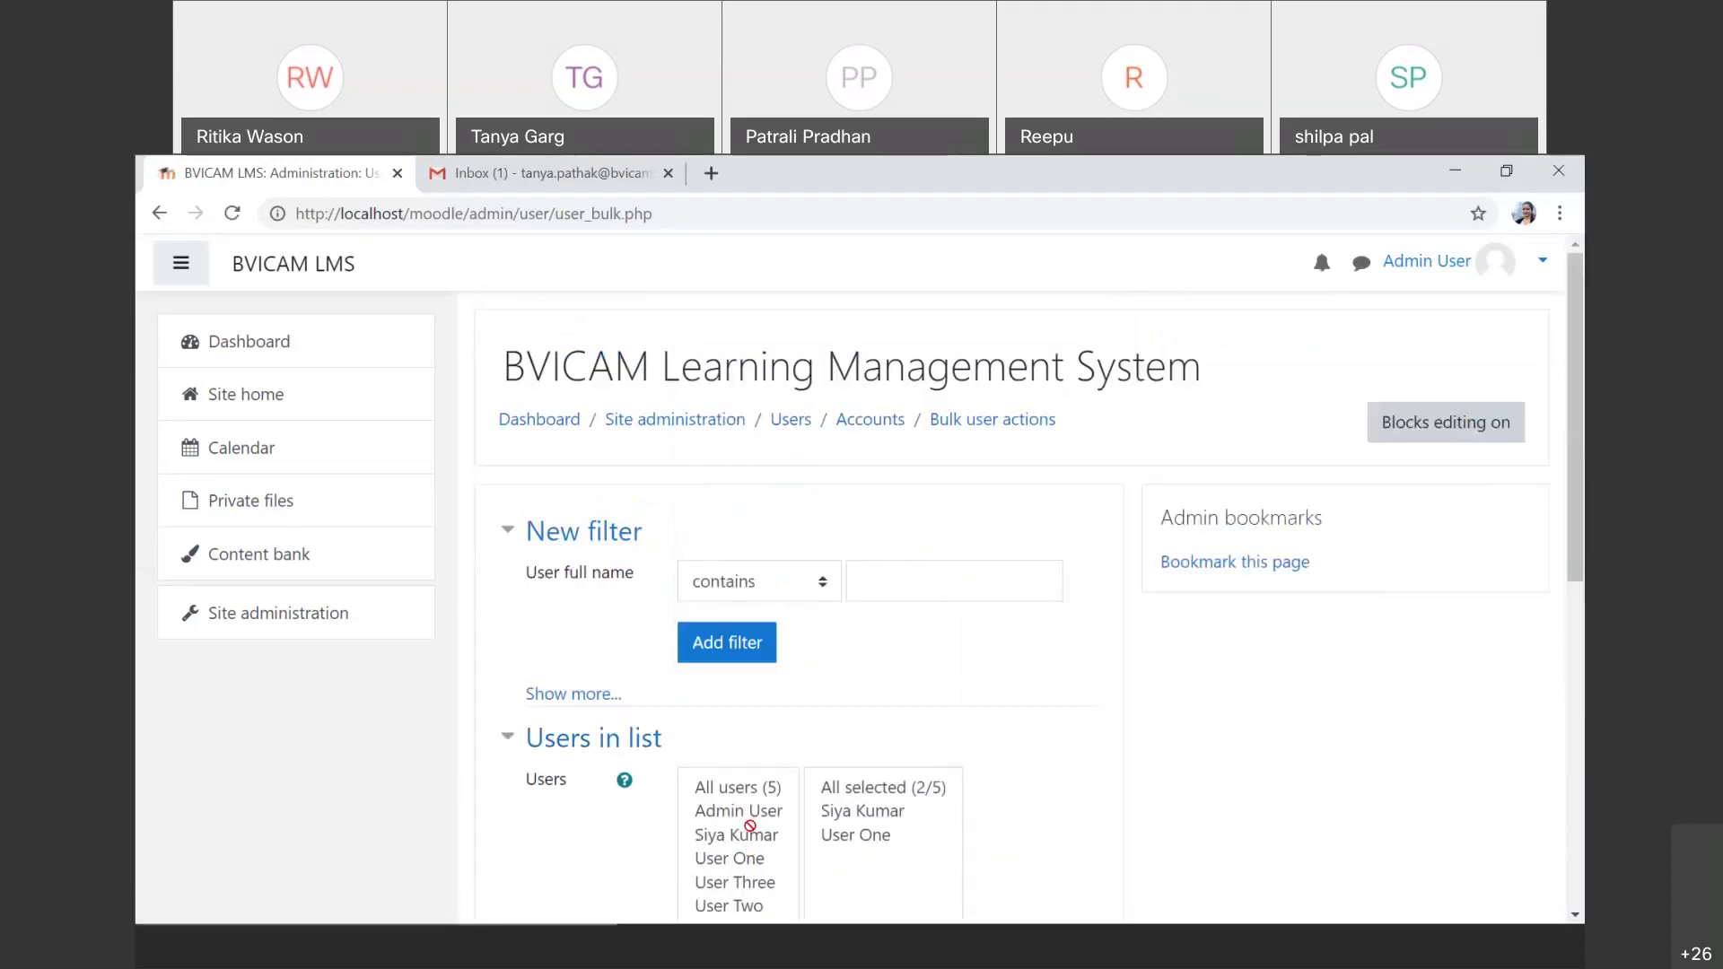
{"action": "scroll", "coordinate": [749, 826], "scroll_direction": "down", "scroll_amount": 5}
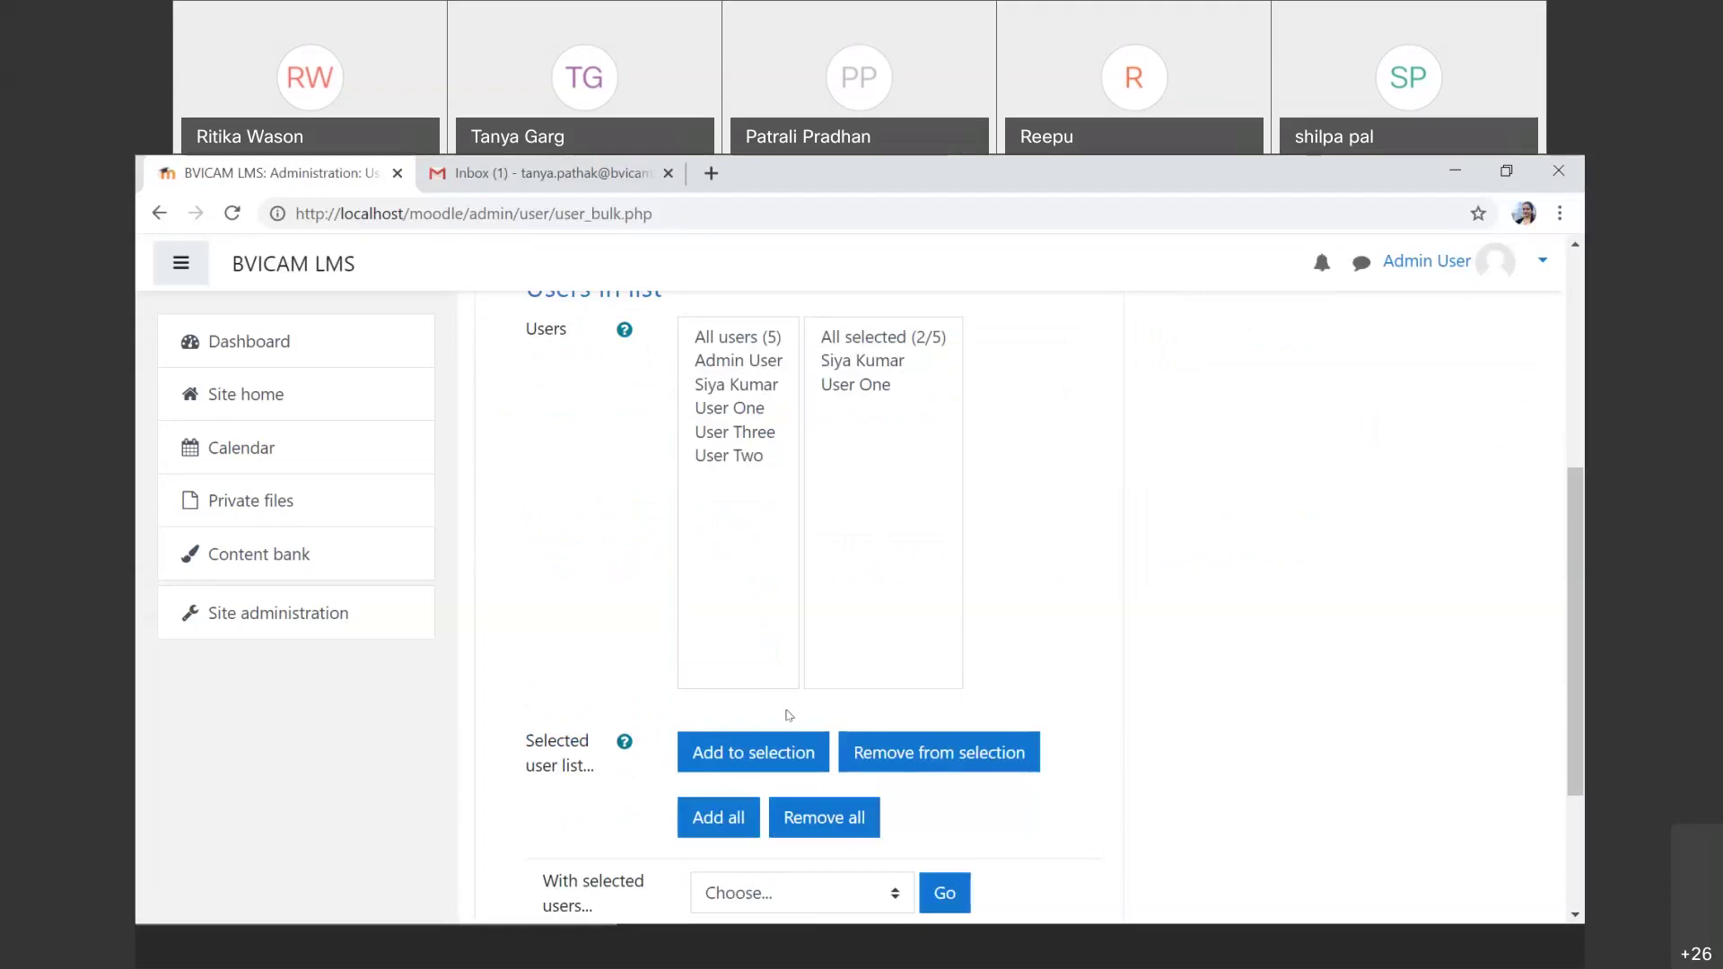
Step: Remove User One from the selected users, leaving 1 of 5 selected
{"action": "left_click", "coordinate": [871, 386]}
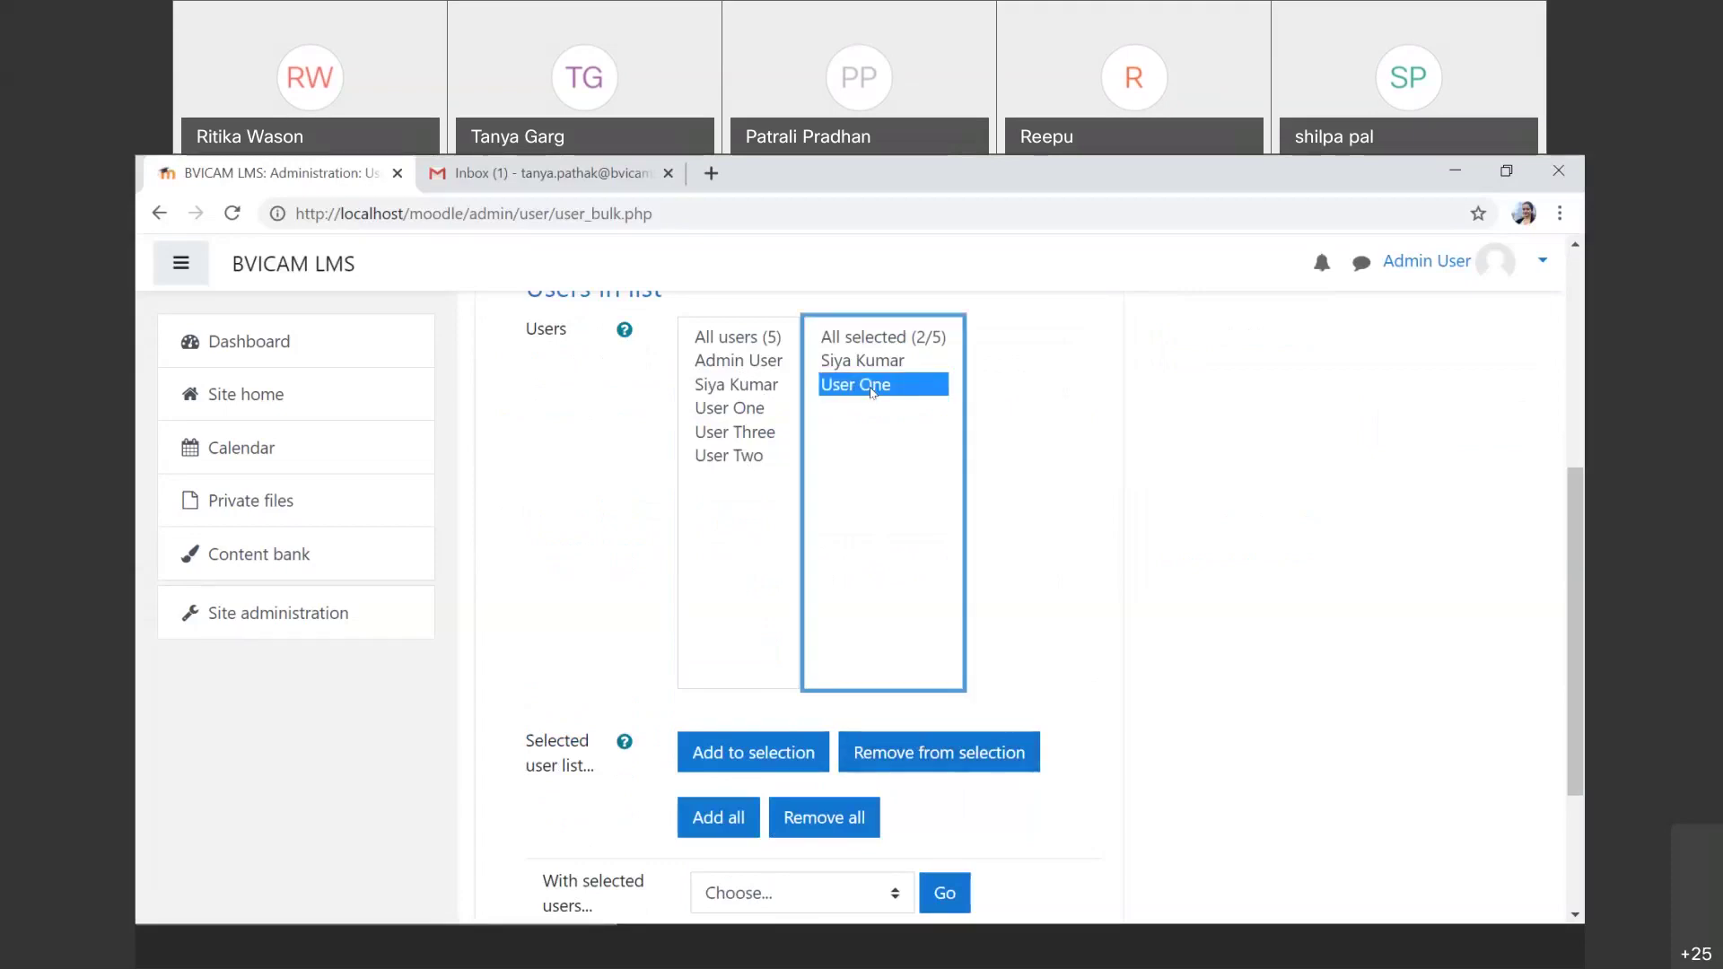
{"action": "left_click", "coordinate": [954, 750]}
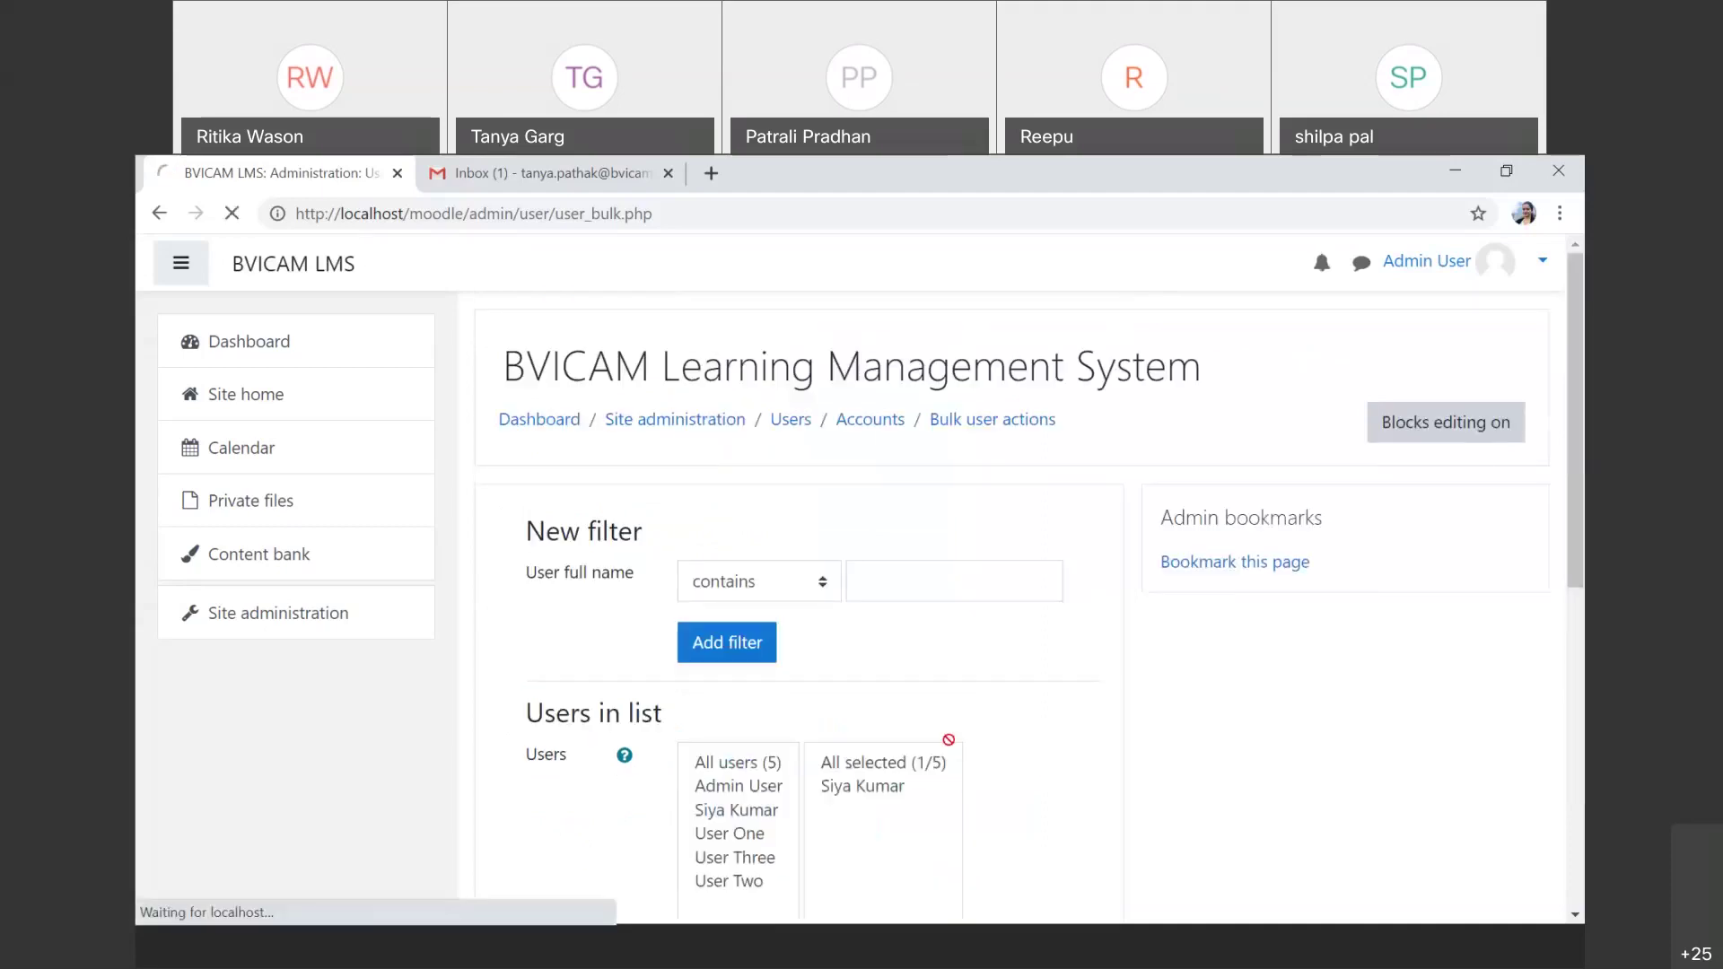
{"action": "scroll", "coordinate": [934, 718], "scroll_direction": "up", "scroll_amount": 3}
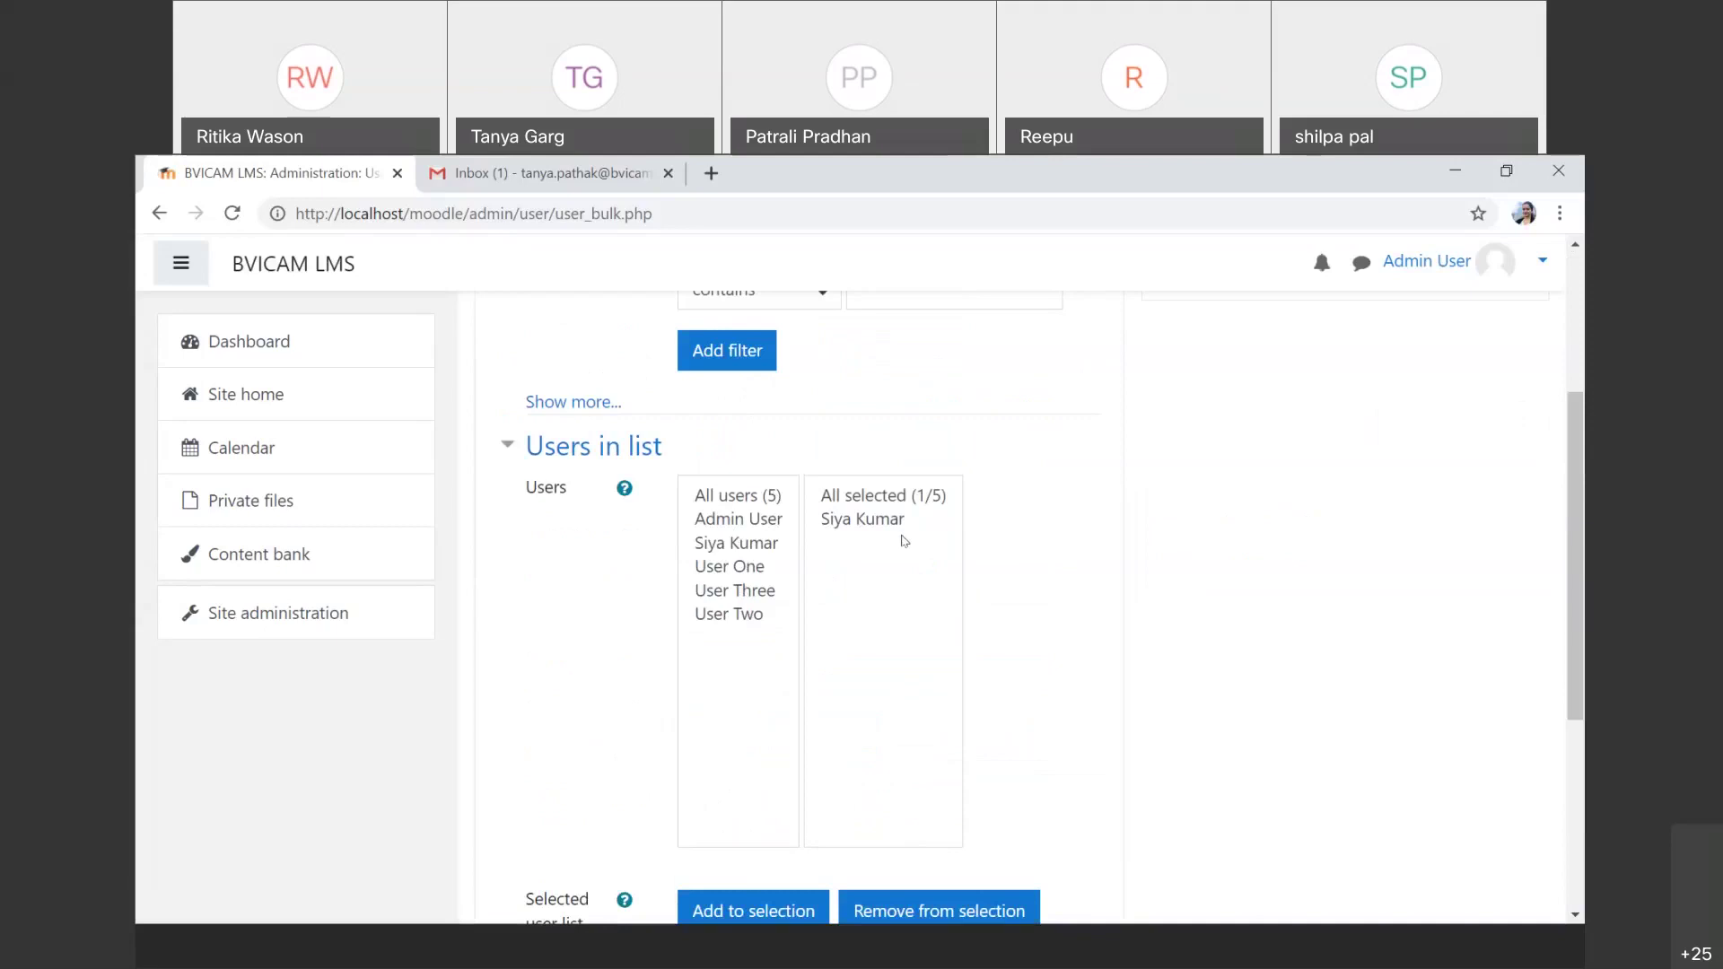
Step: Add all five users to the bulk-actions selection
{"action": "scroll", "coordinate": [904, 541], "scroll_direction": "down", "scroll_amount": 1}
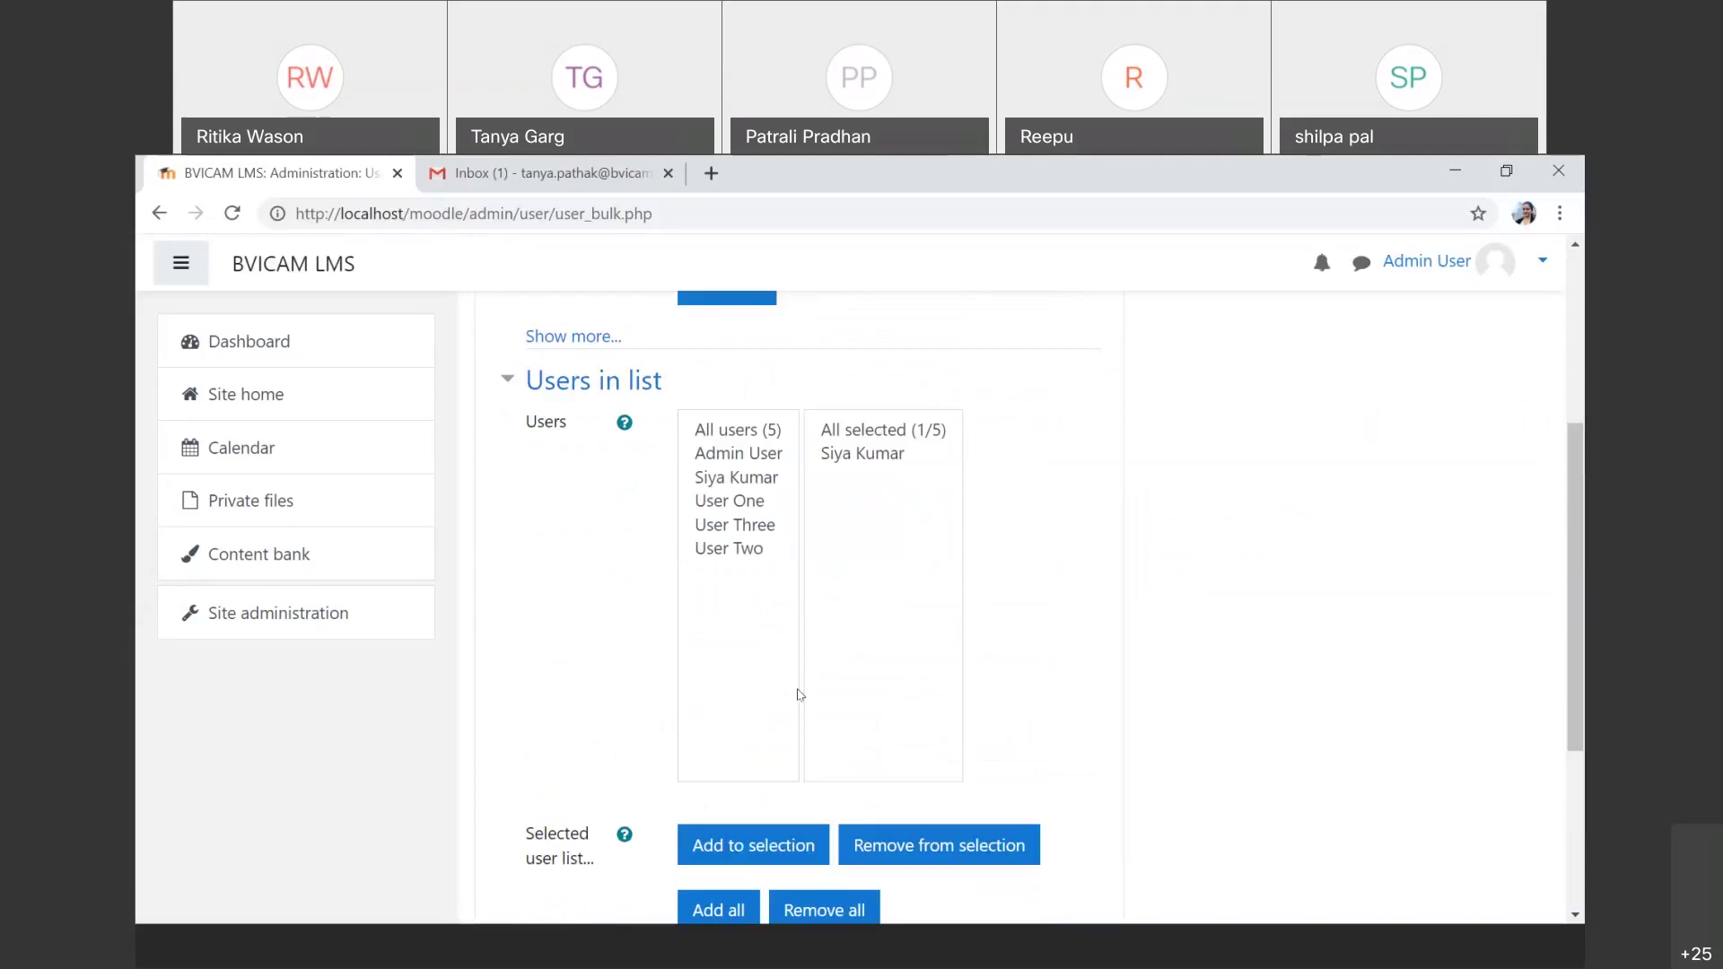
{"action": "scroll", "coordinate": [798, 687], "scroll_direction": "down", "scroll_amount": 1}
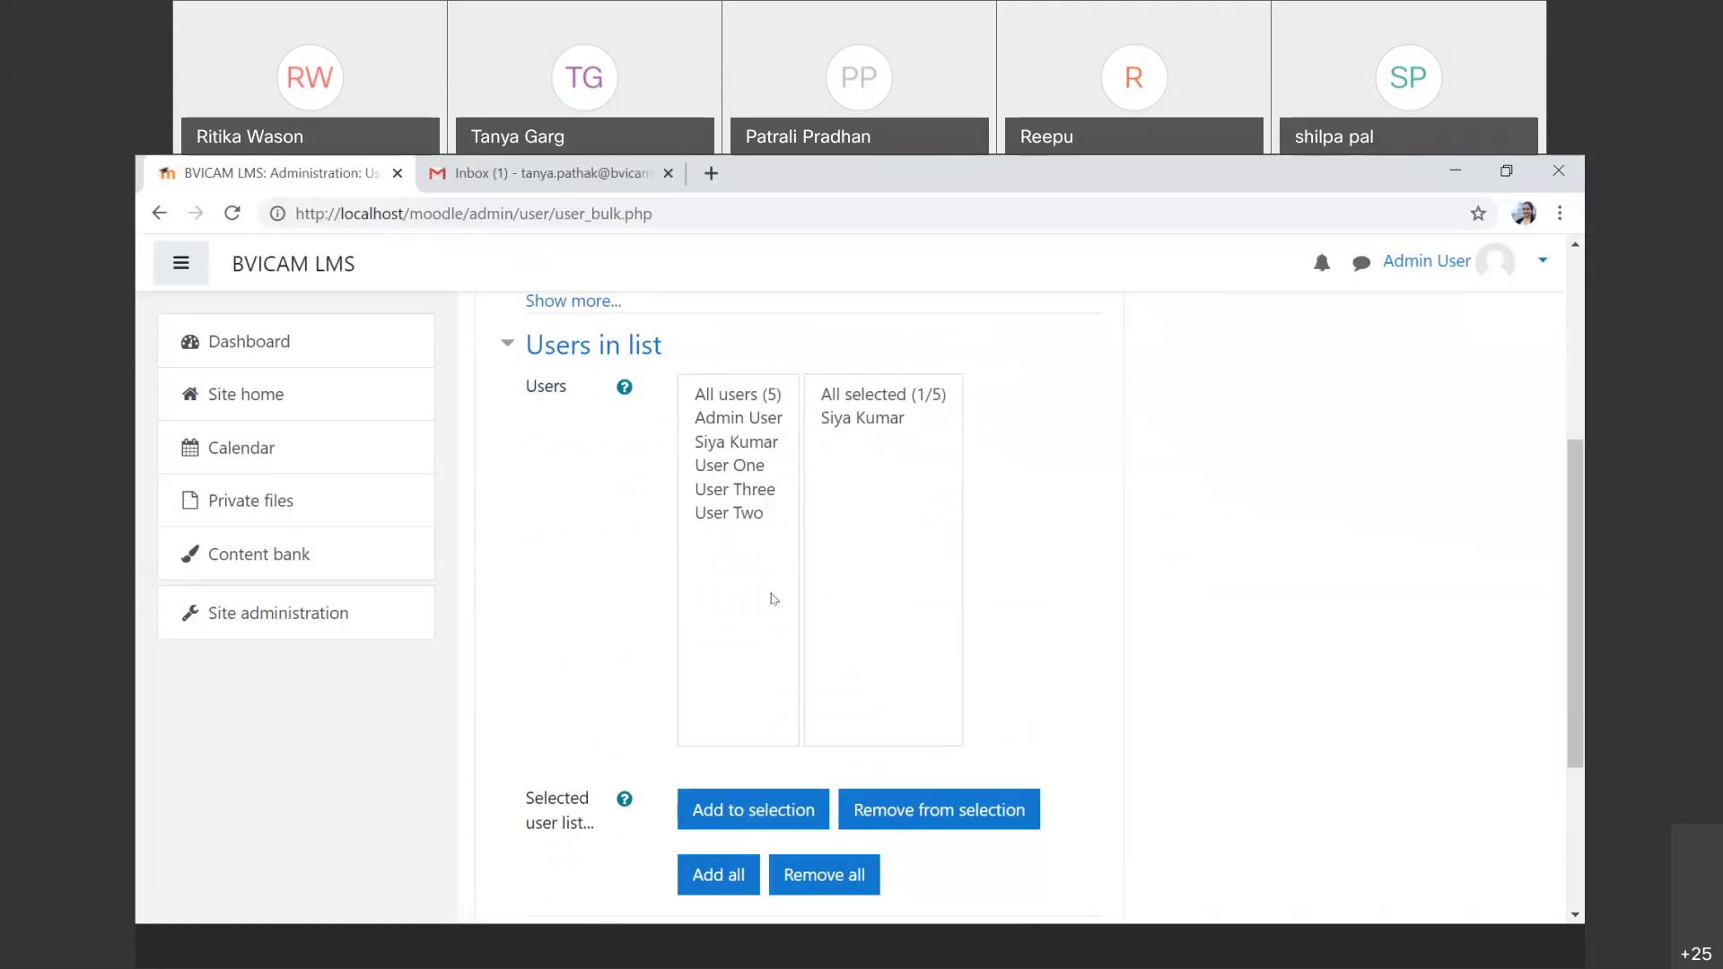
{"action": "left_click", "coordinate": [709, 878]}
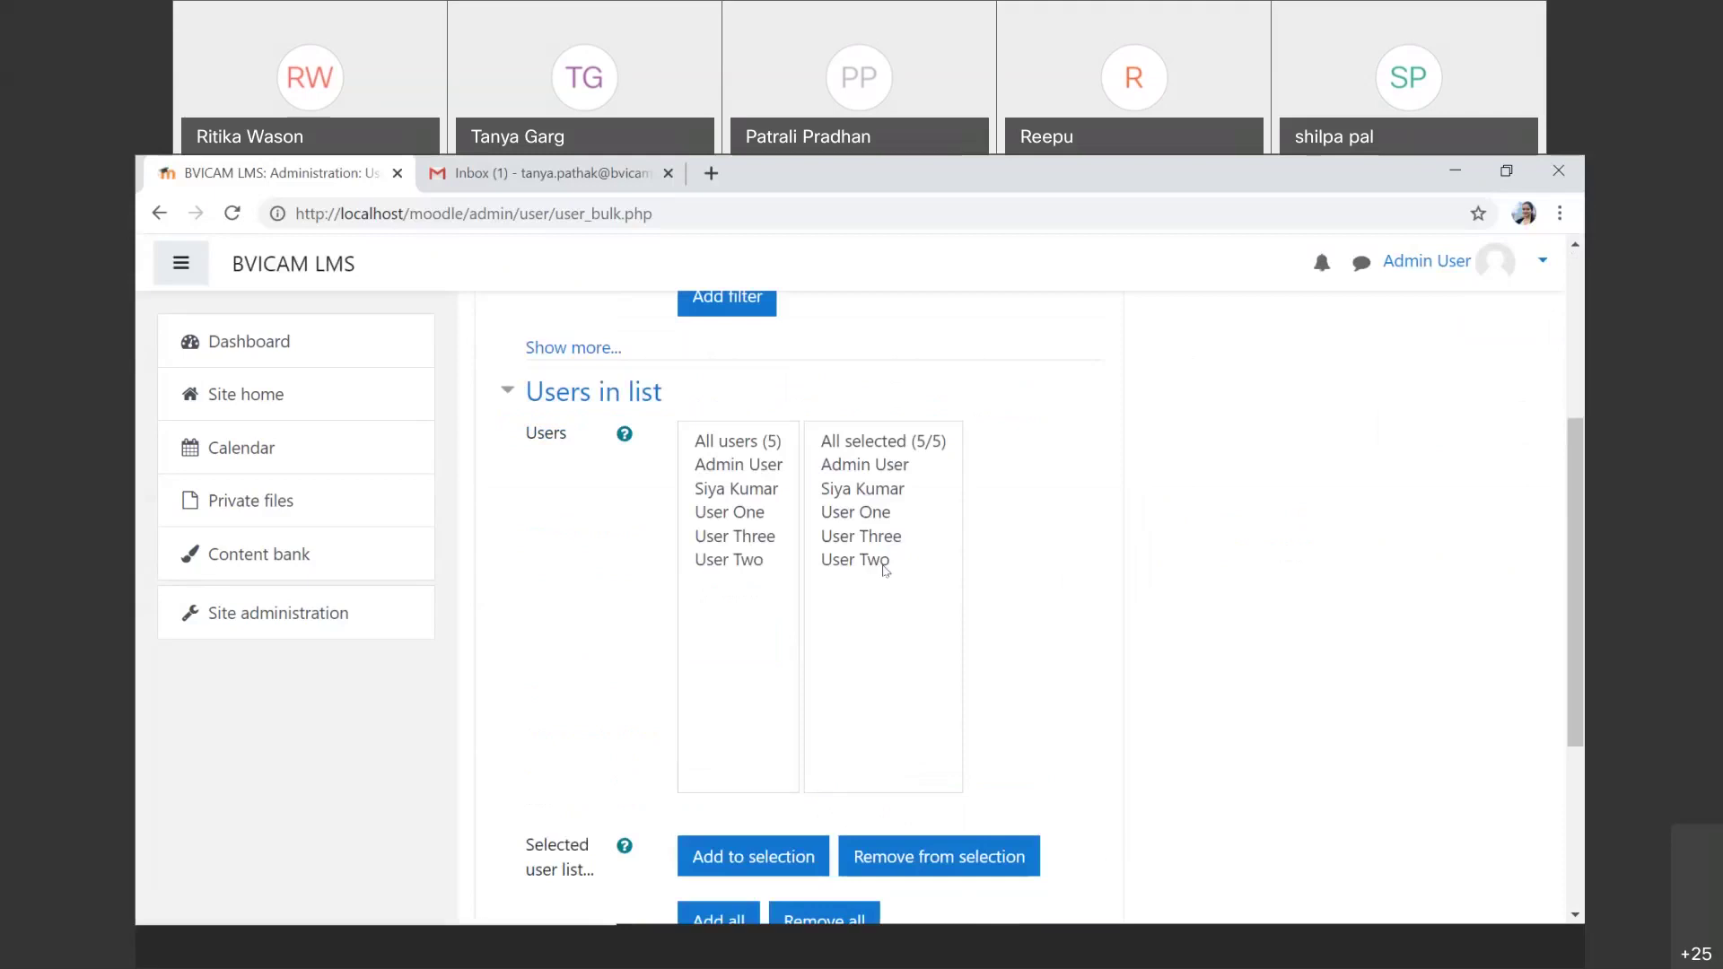
Step: Remove all users from the selection, leaving No users selected
{"action": "scroll", "coordinate": [852, 776], "scroll_direction": "down", "scroll_amount": 2}
{"action": "left_click", "coordinate": [861, 800]}
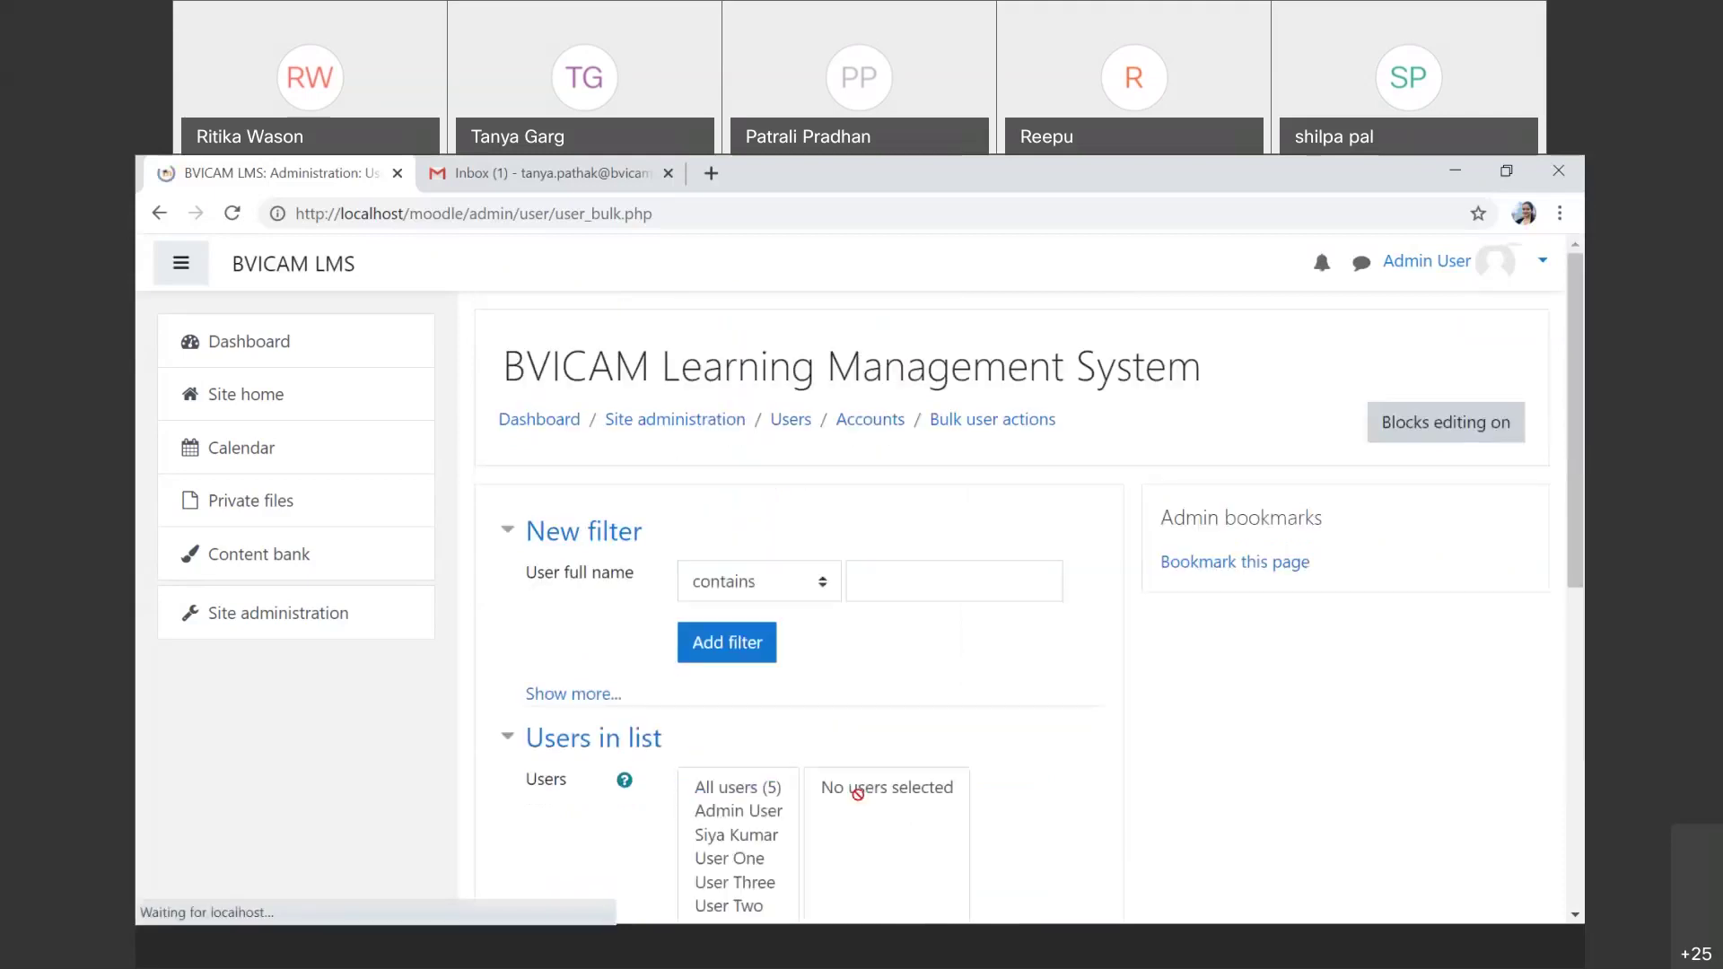
{"action": "scroll", "coordinate": [858, 795], "scroll_direction": "down", "scroll_amount": 2}
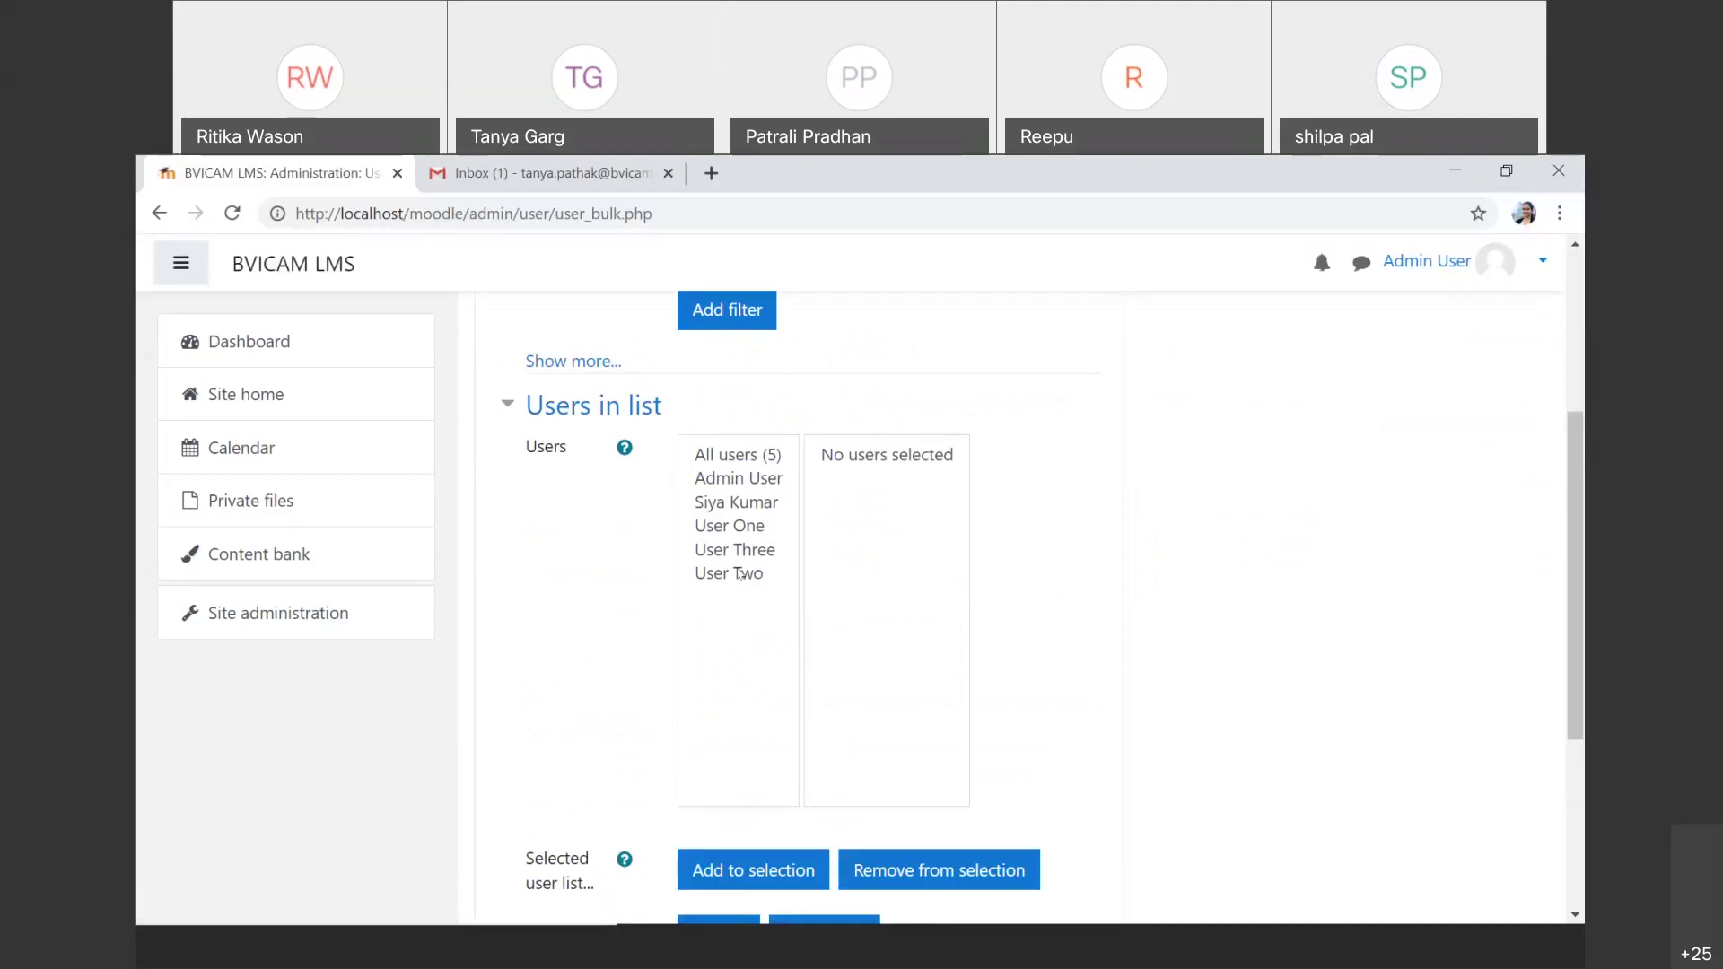
{"action": "left_click", "coordinate": [758, 480]}
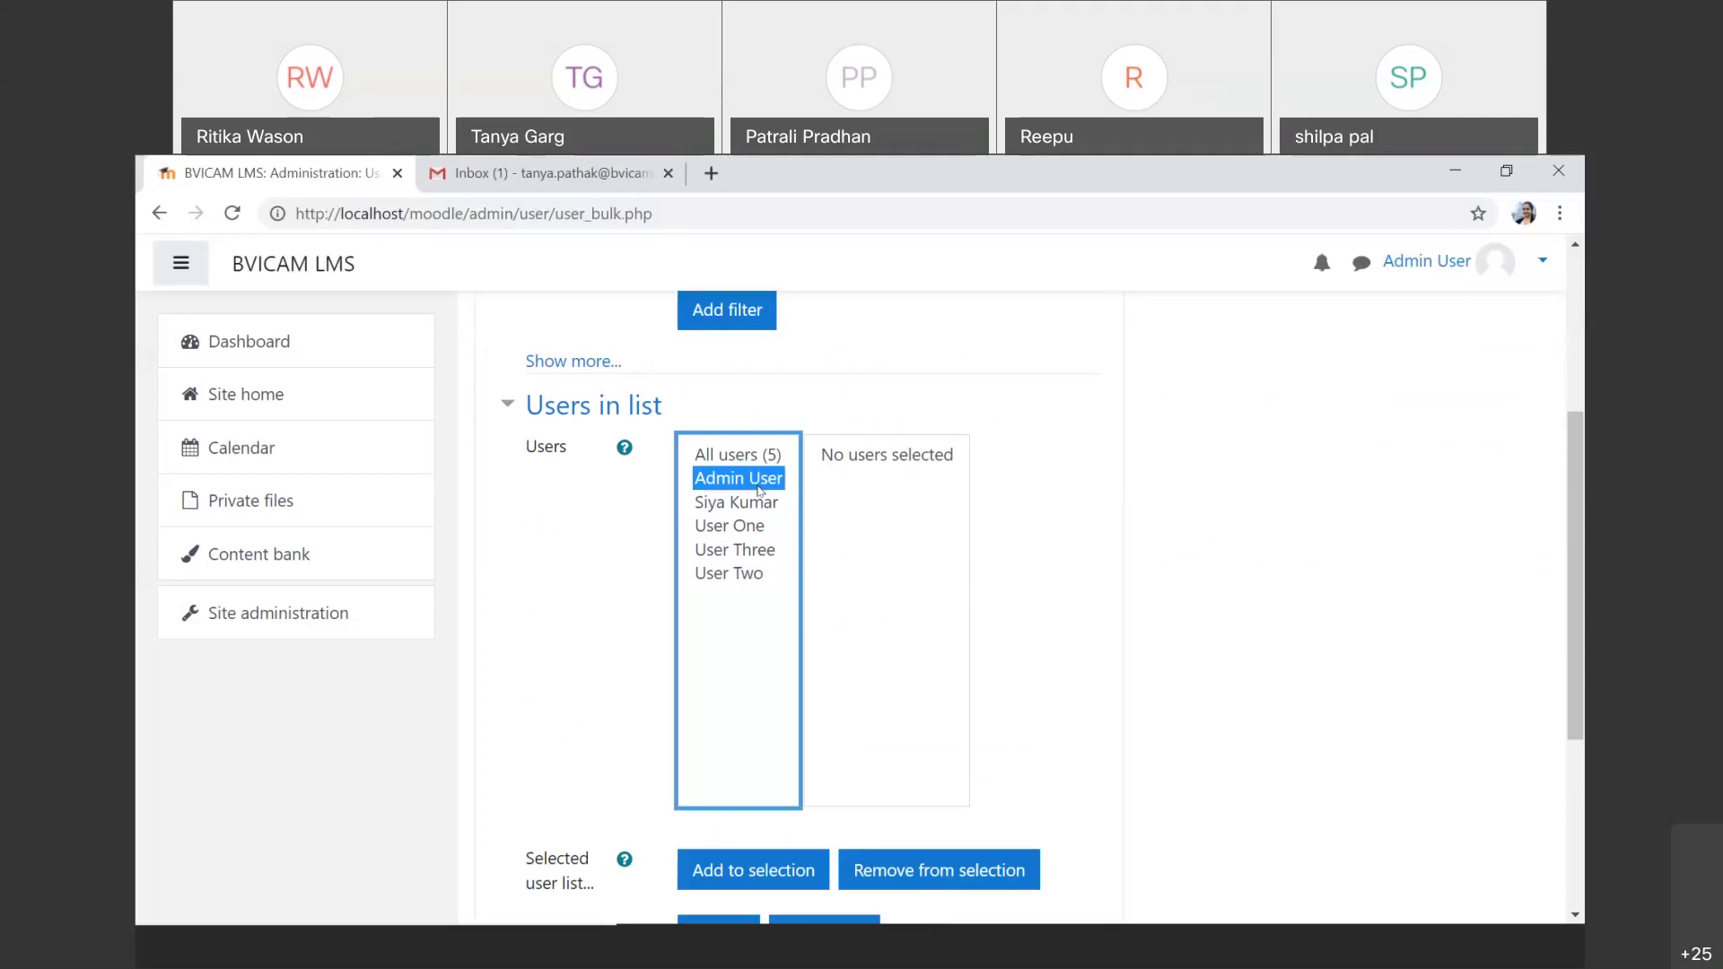
{"action": "left_click", "coordinate": [738, 527], "text": "ctrl"}
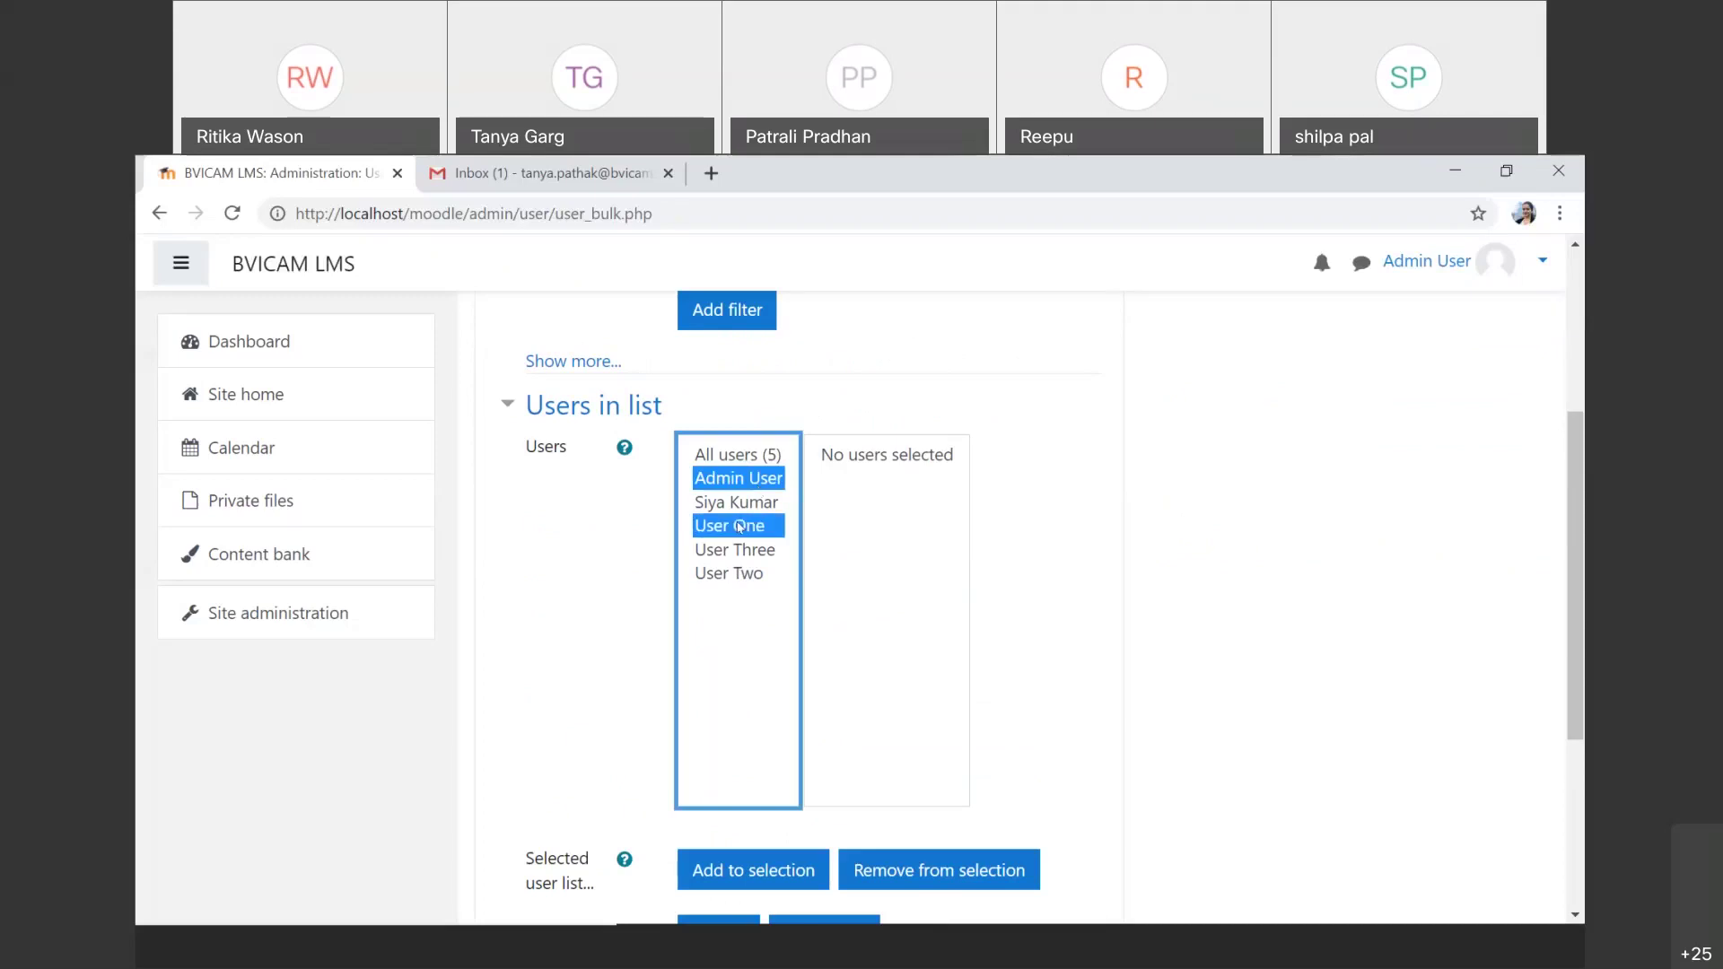
{"action": "left_click", "coordinate": [743, 576], "text": "ctrl"}
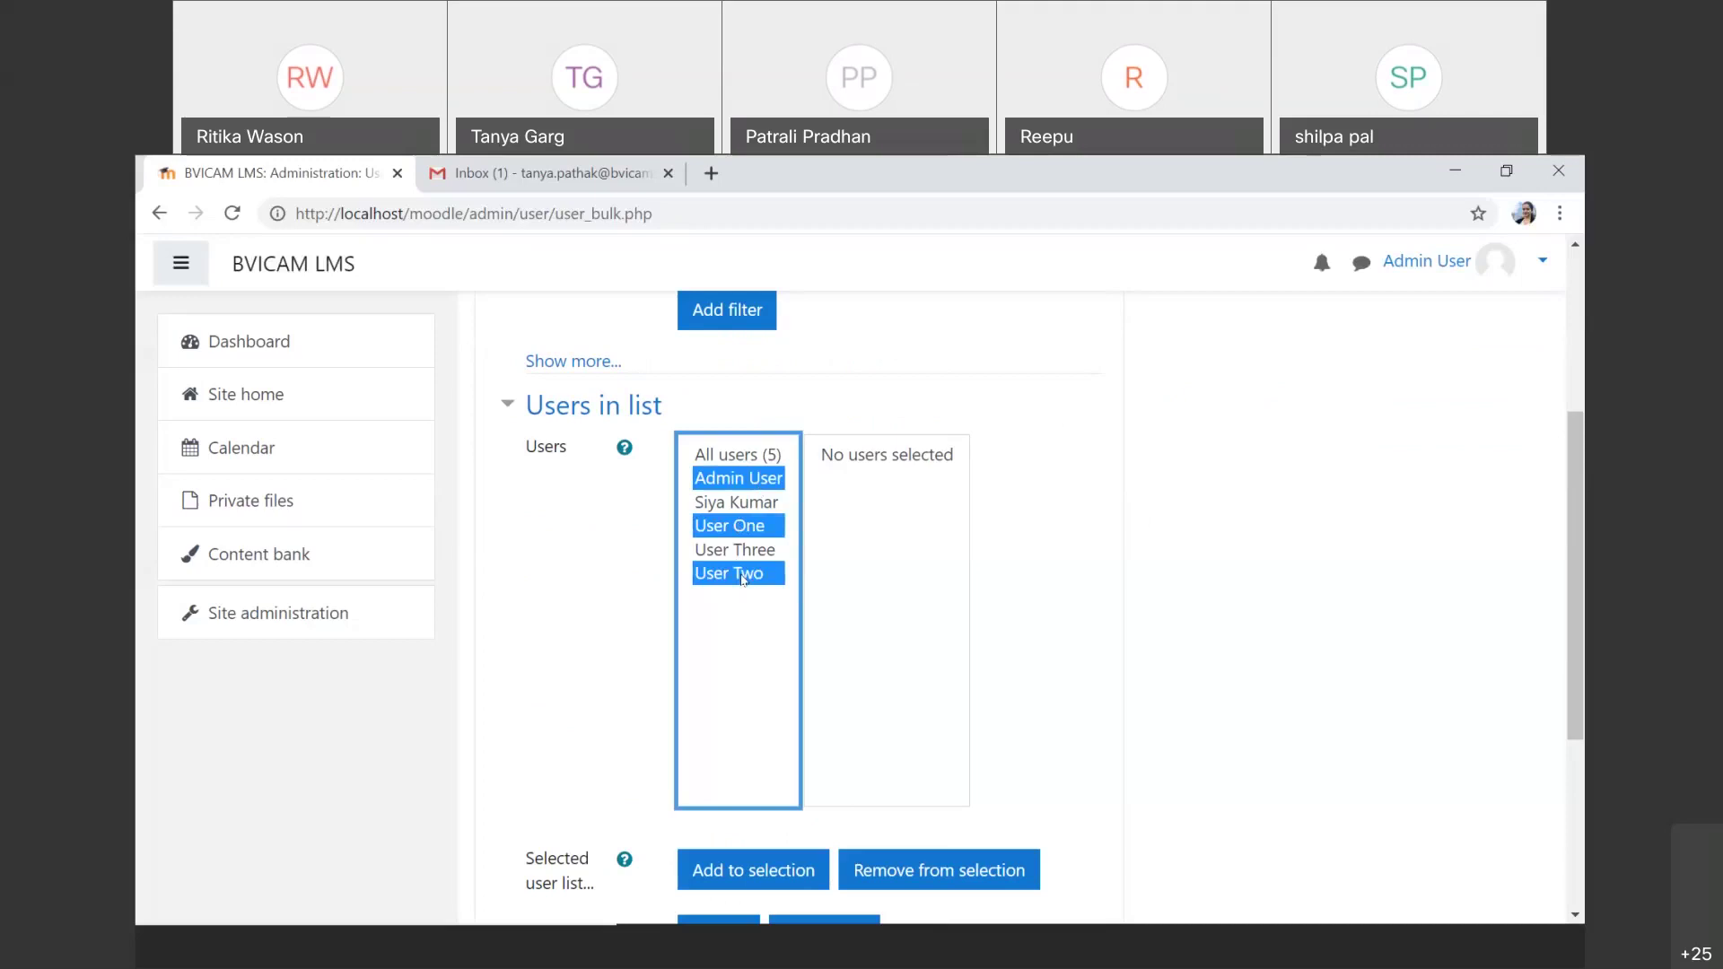
{"action": "left_click", "coordinate": [875, 619]}
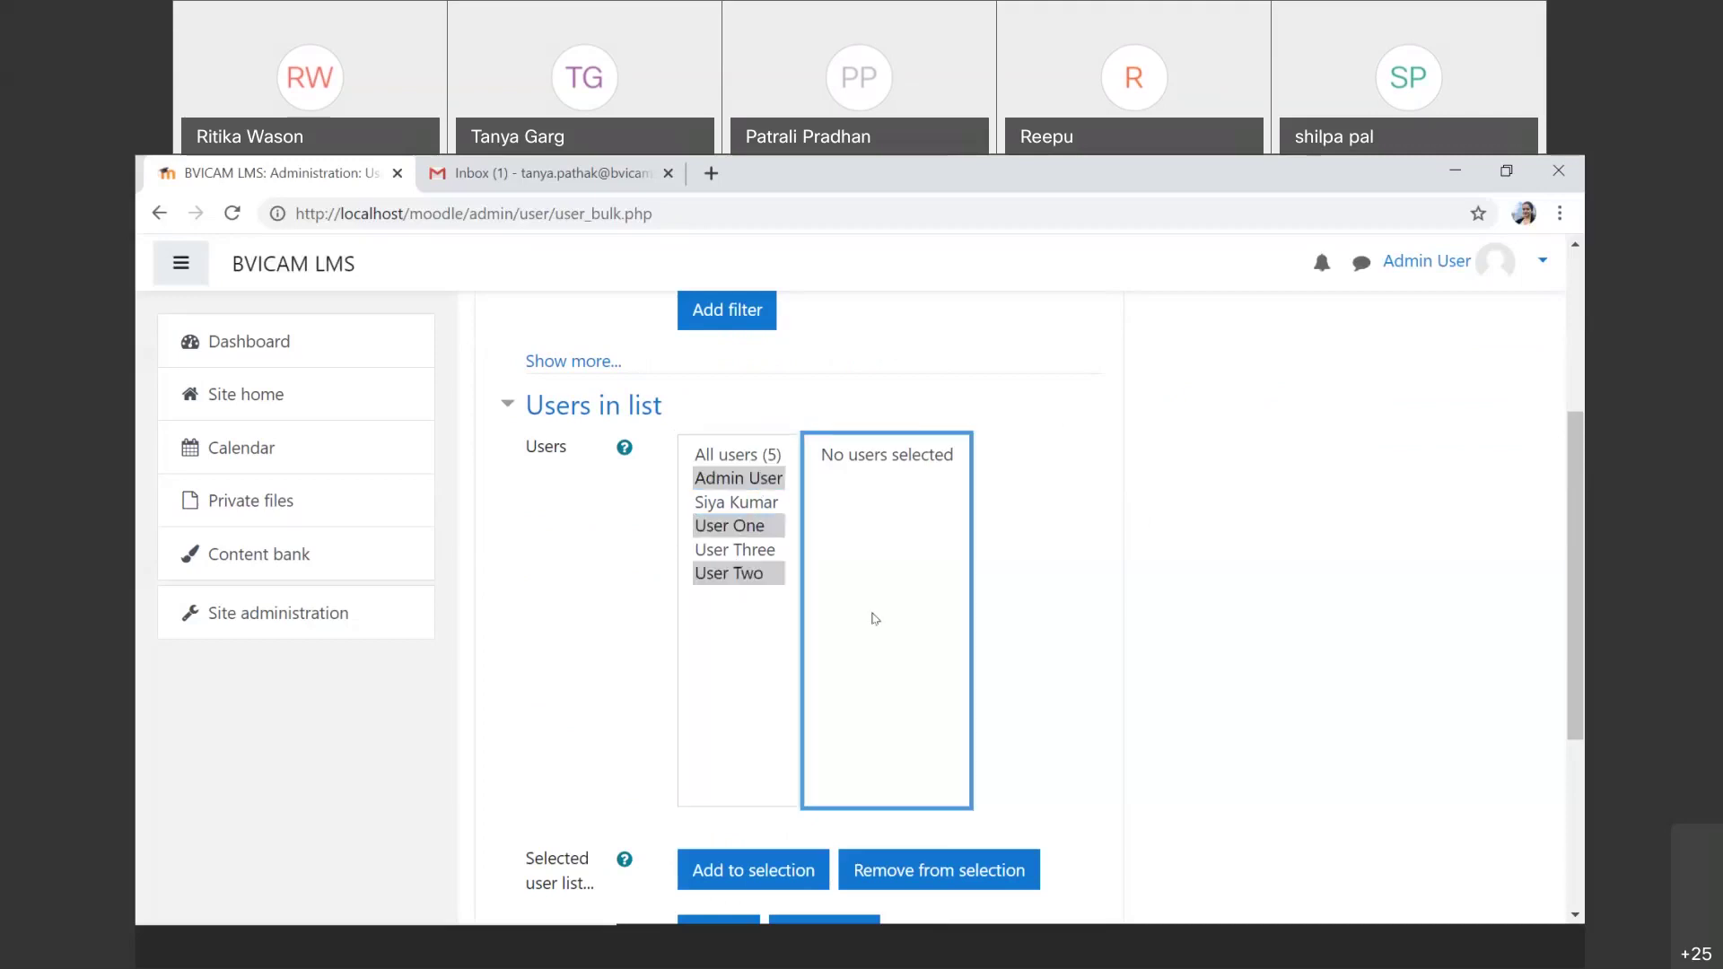
{"action": "left_click", "coordinate": [759, 482]}
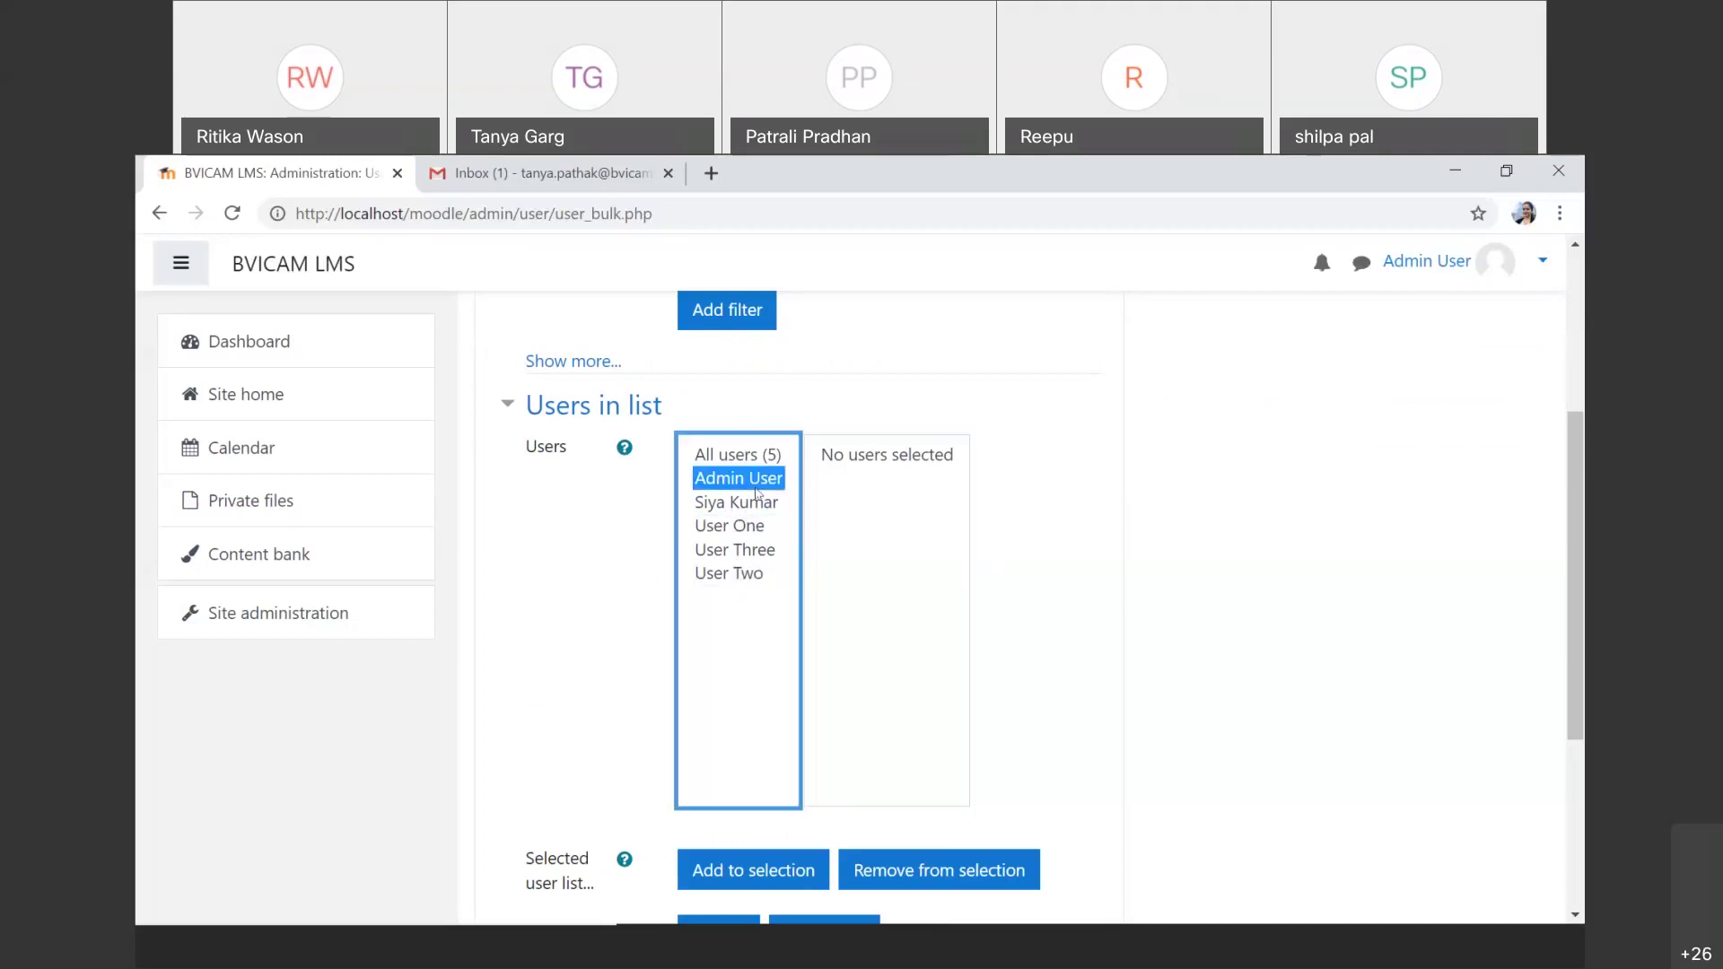
{"action": "left_click", "coordinate": [757, 528], "text": "ctrl"}
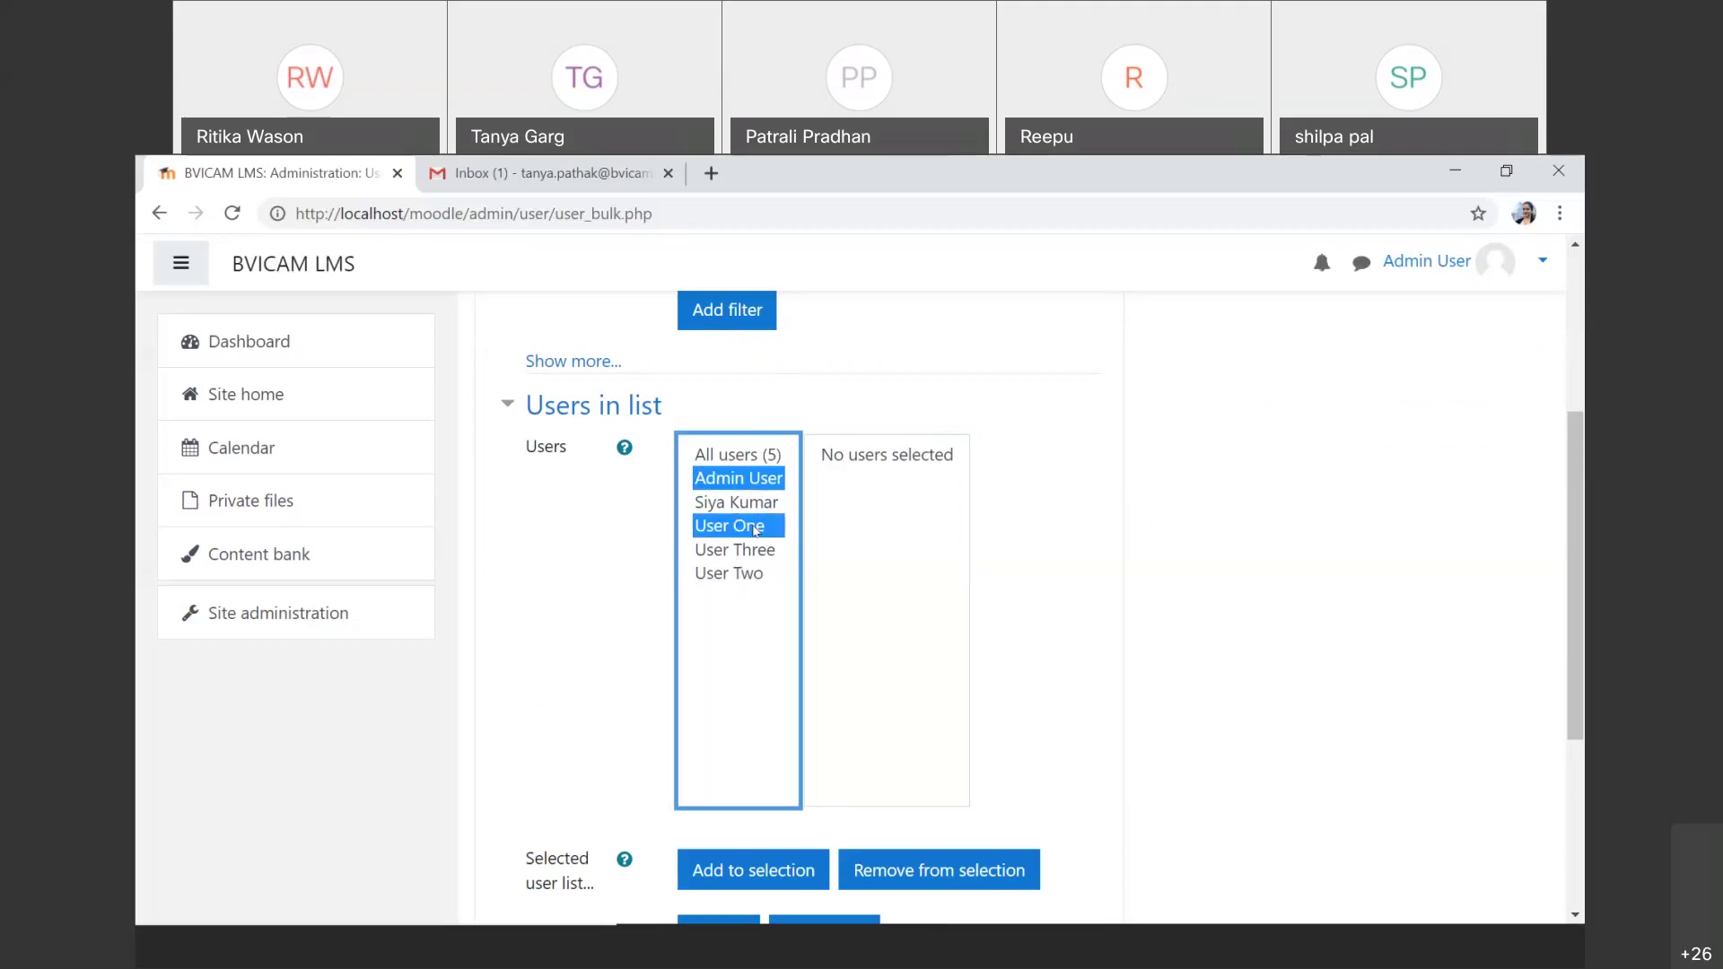
{"action": "left_click", "coordinate": [740, 578], "text": "ctrl"}
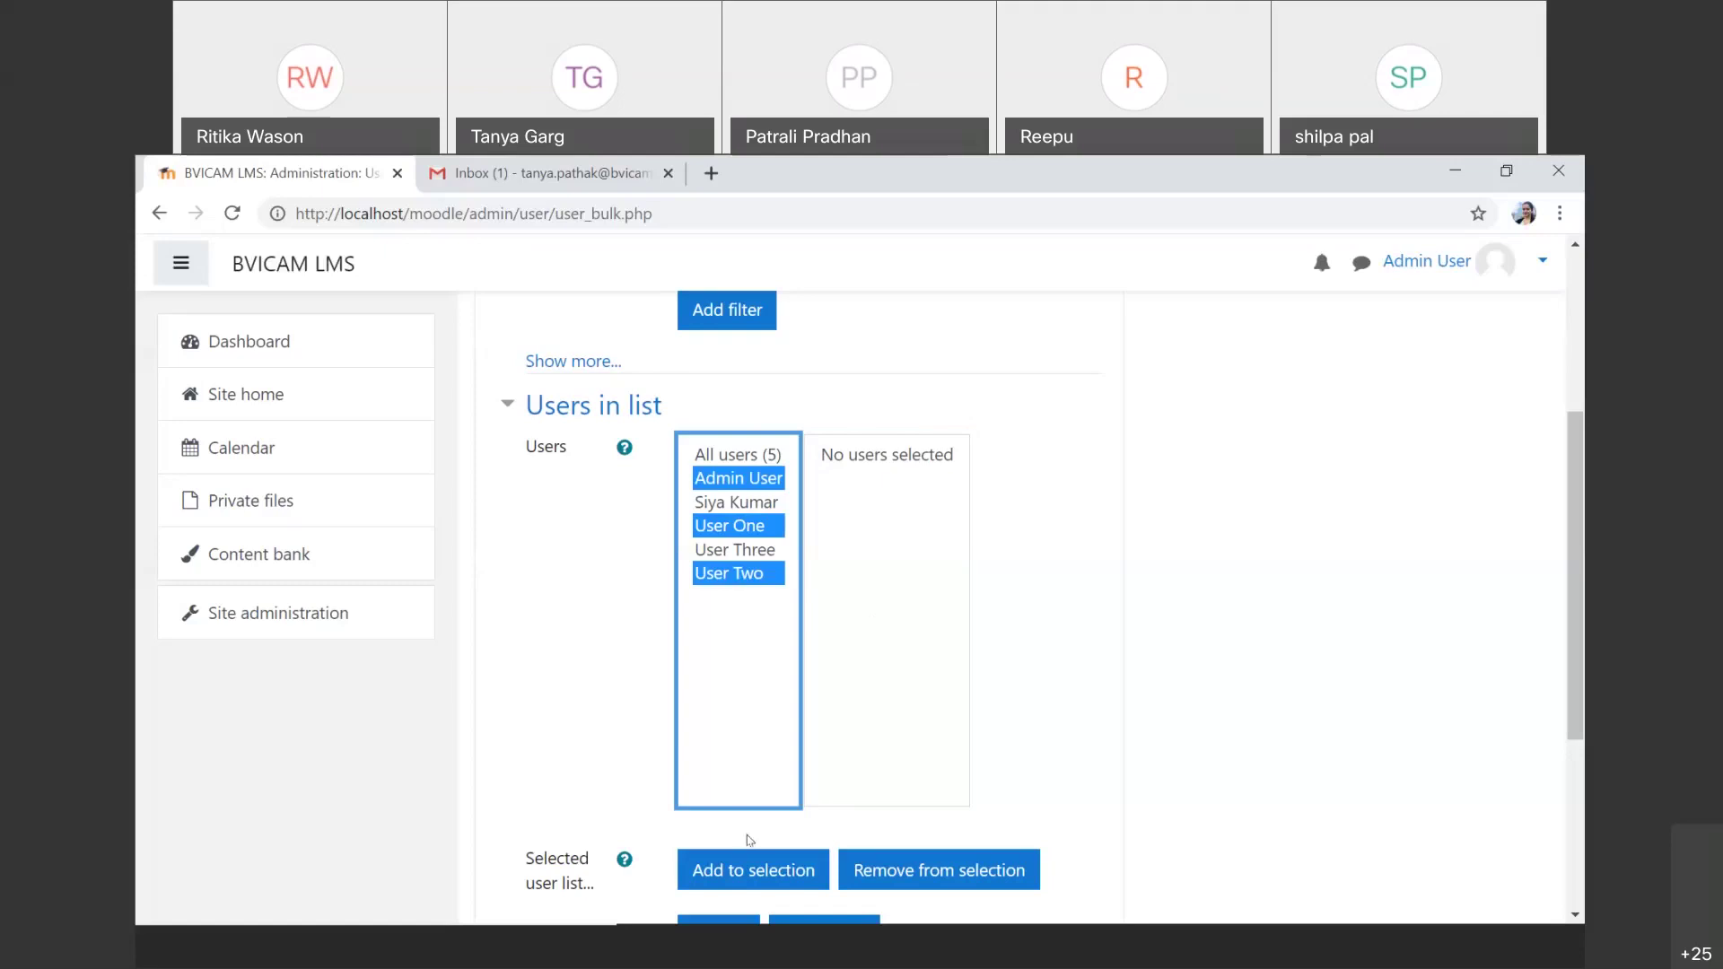
{"action": "left_click", "coordinate": [754, 872]}
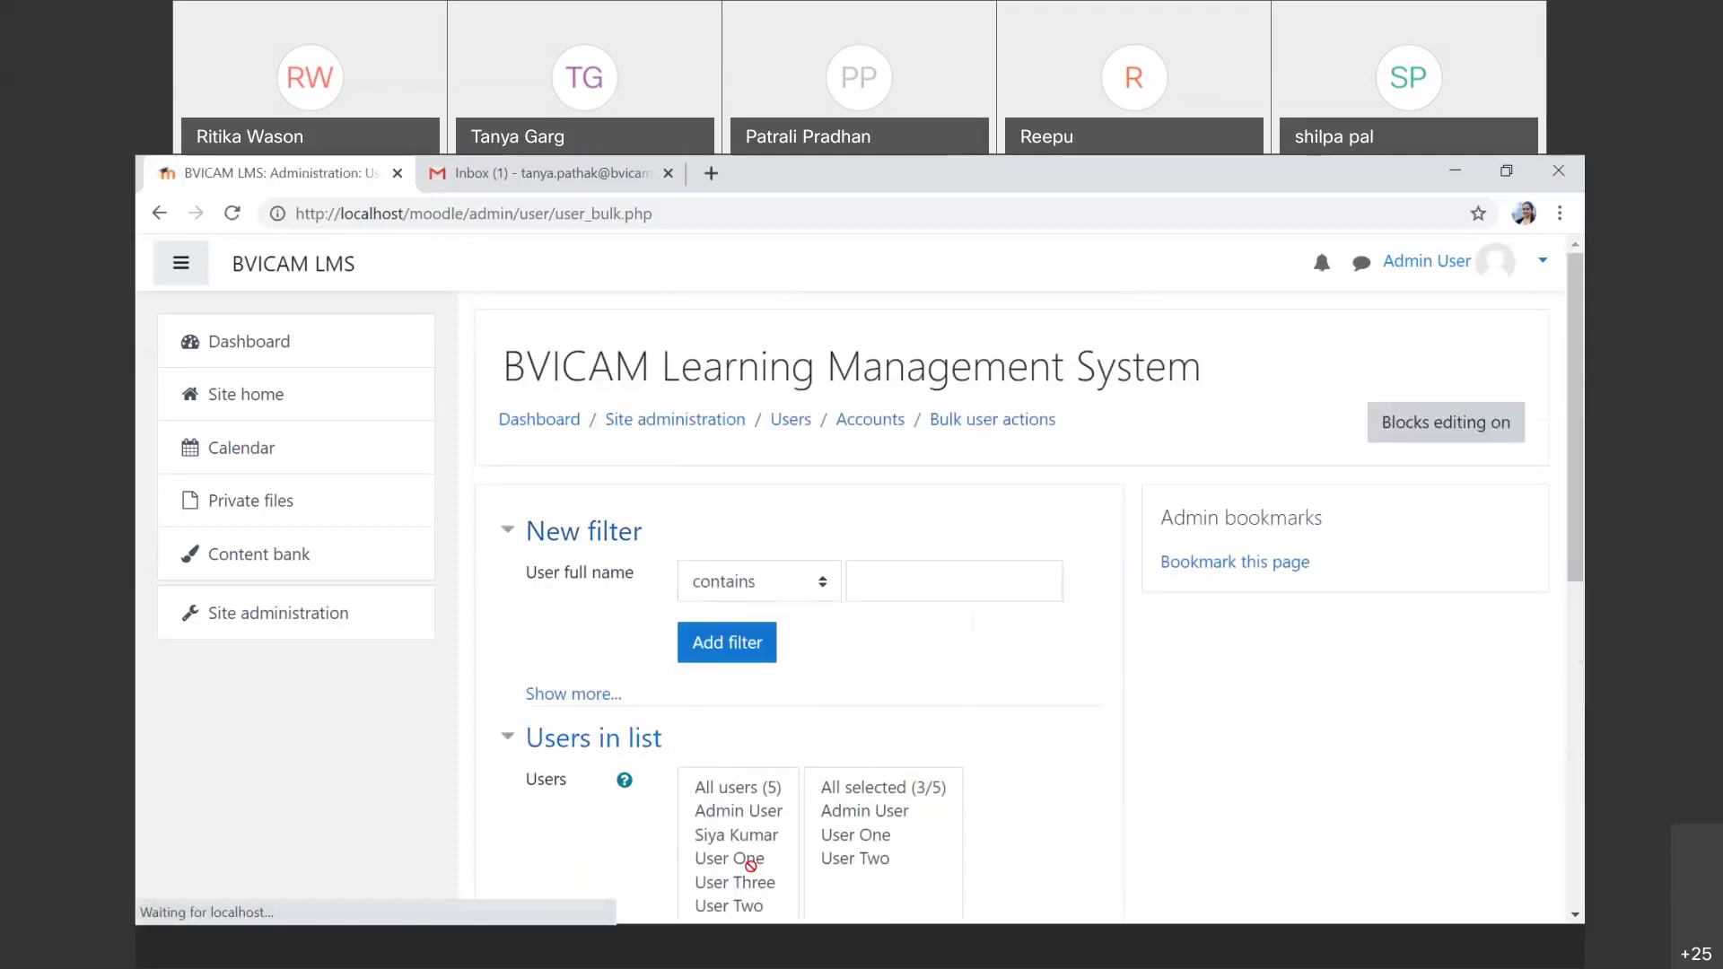
{"action": "scroll", "coordinate": [842, 765], "scroll_direction": "down", "scroll_amount": 2}
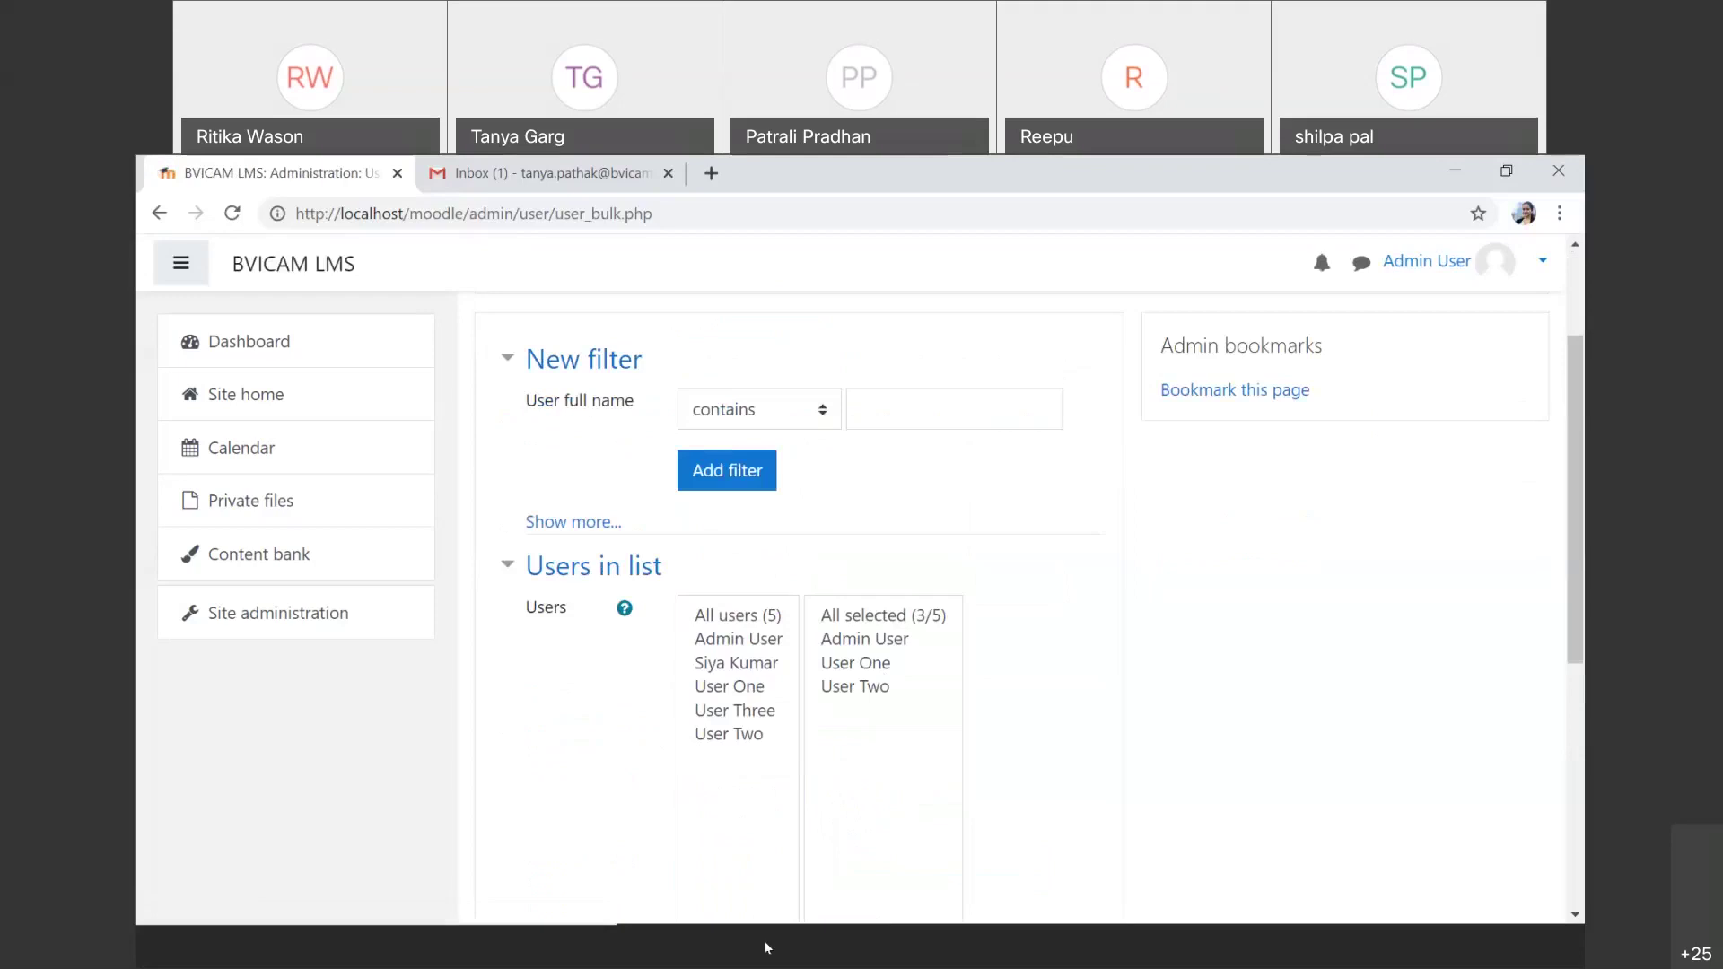
{"action": "scroll", "coordinate": [1033, 717], "scroll_direction": "down", "scroll_amount": 3}
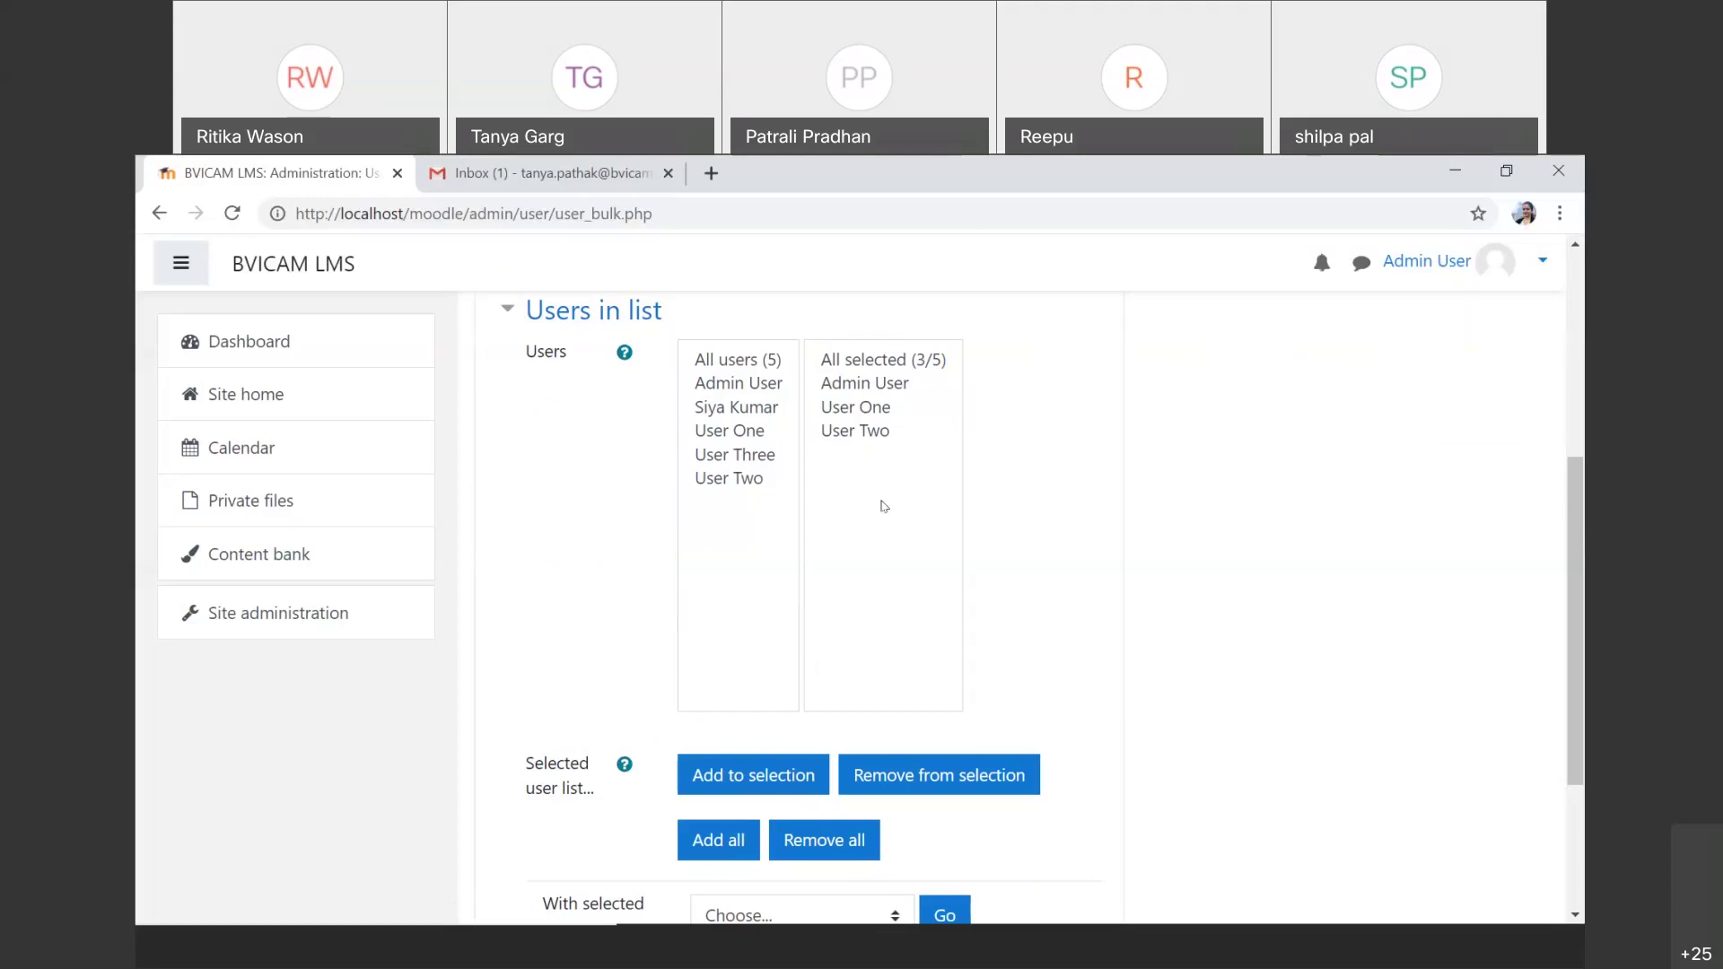
{"action": "scroll", "coordinate": [884, 506], "scroll_direction": "down", "scroll_amount": 3}
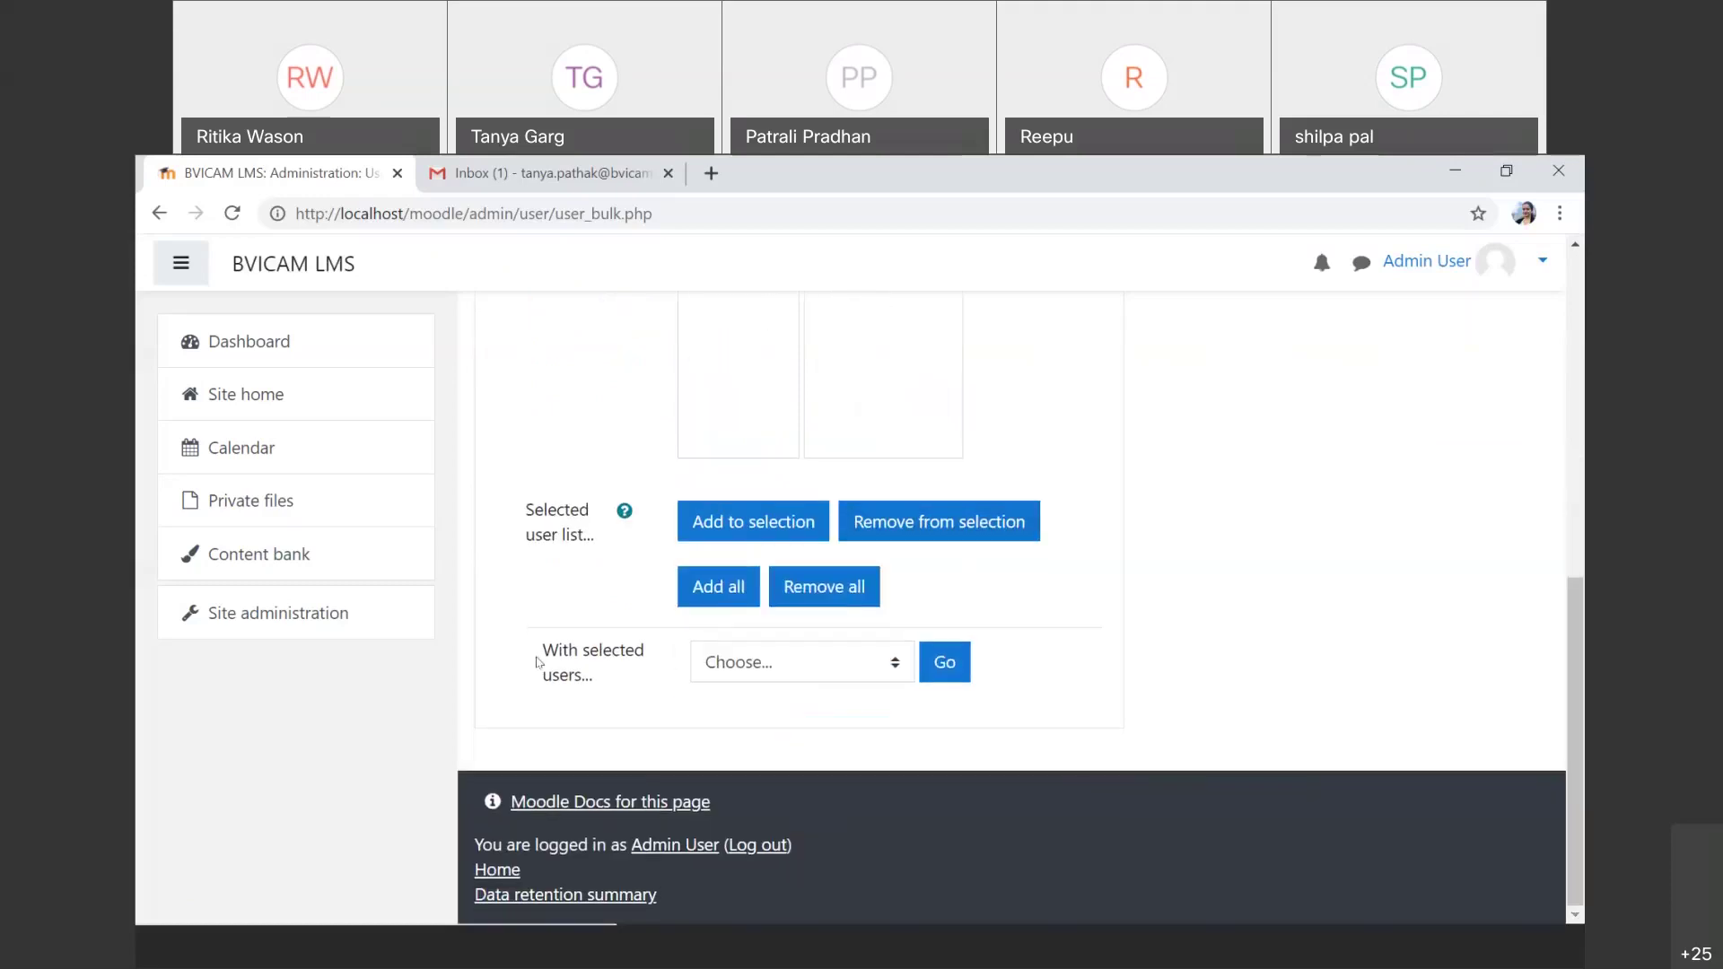
{"action": "left_click", "coordinate": [876, 673]}
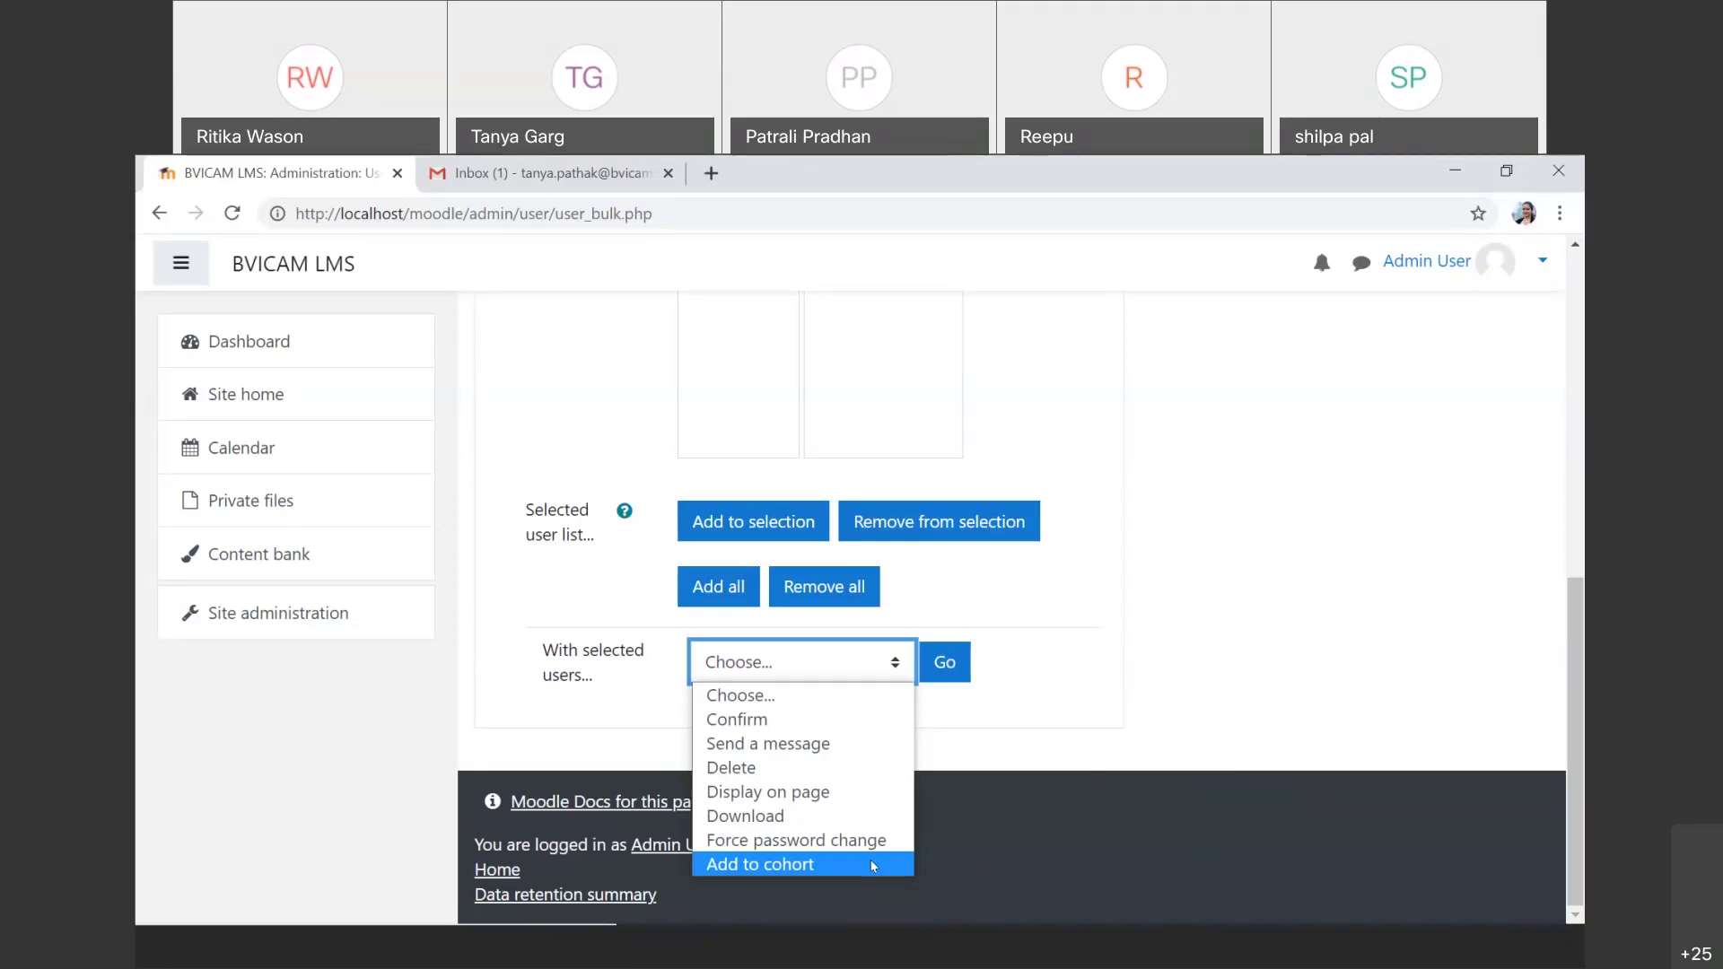
{"action": "scroll", "coordinate": [987, 461], "scroll_direction": "up", "scroll_amount": 5}
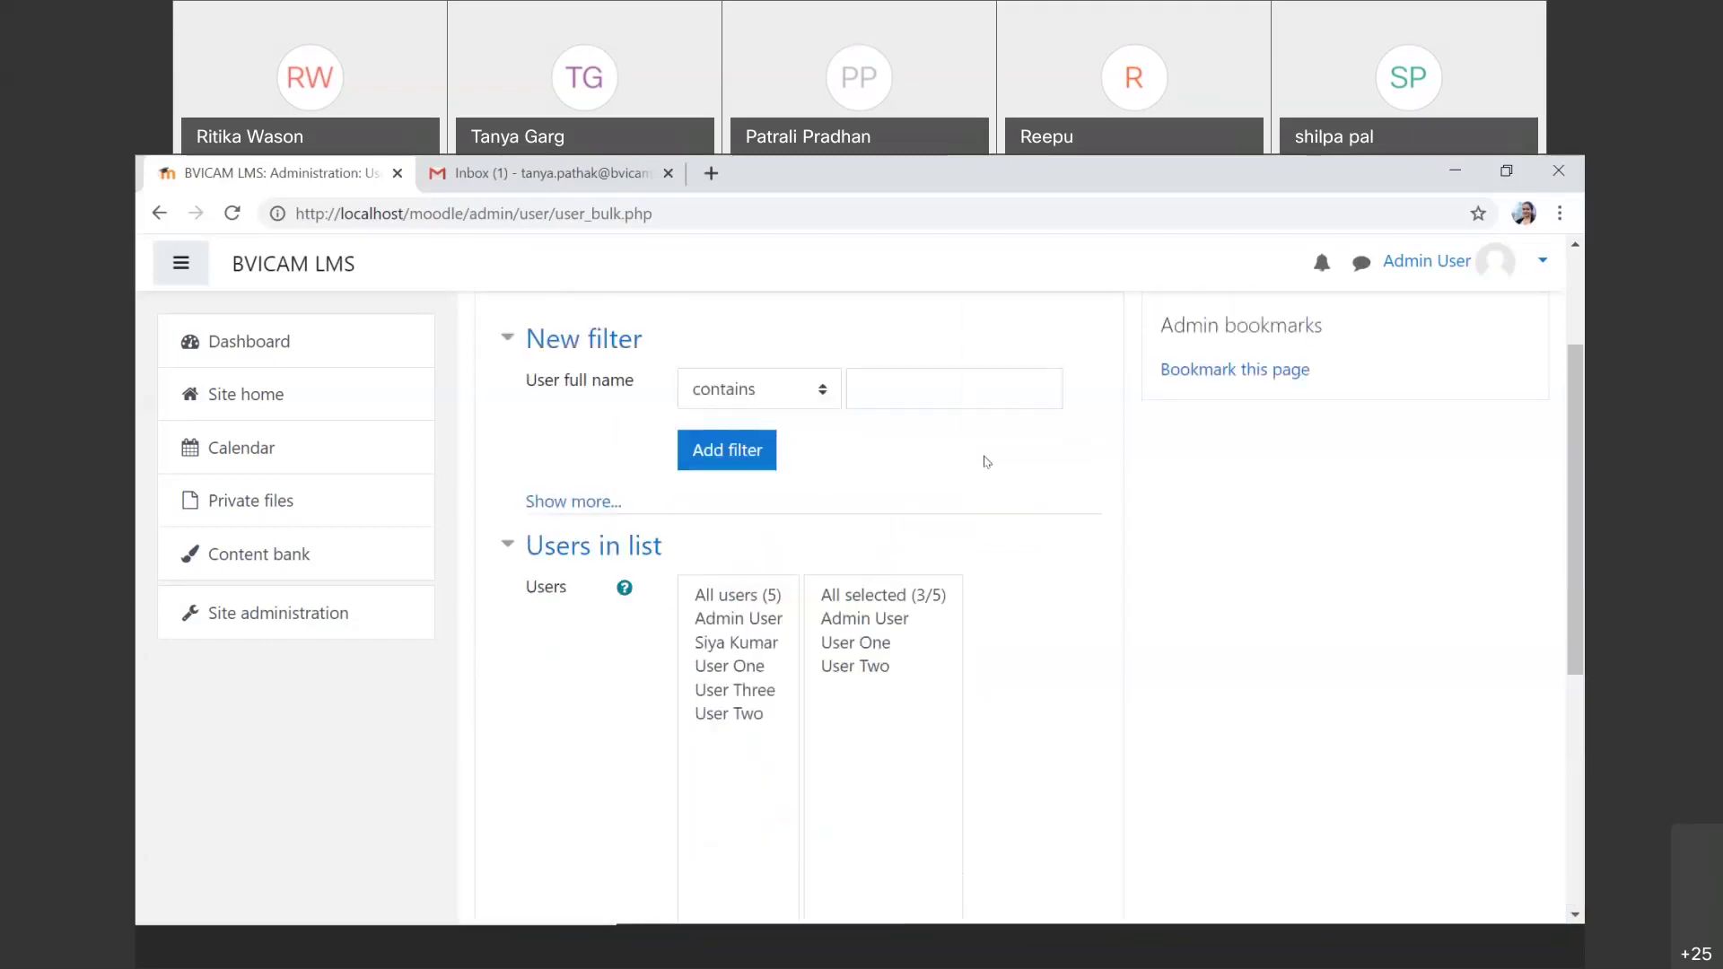
{"action": "scroll", "coordinate": [986, 462], "scroll_direction": "down", "scroll_amount": 2}
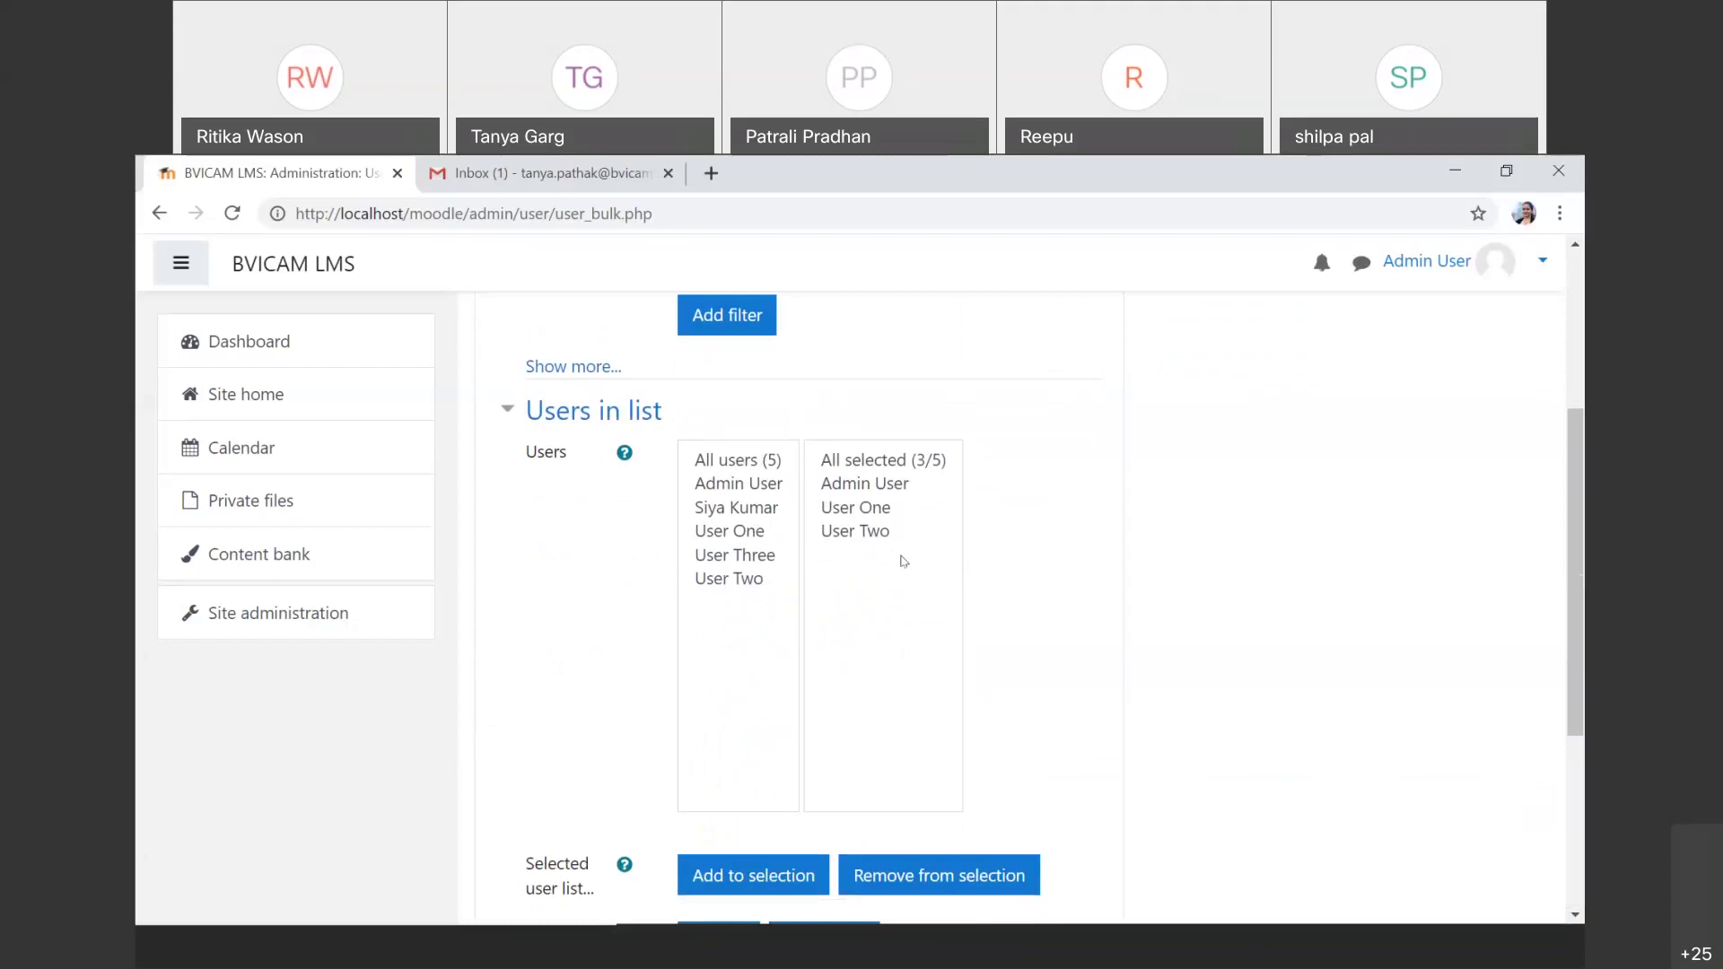
{"action": "scroll", "coordinate": [903, 561], "scroll_direction": "down", "scroll_amount": 4}
{"action": "left_click", "coordinate": [802, 664]}
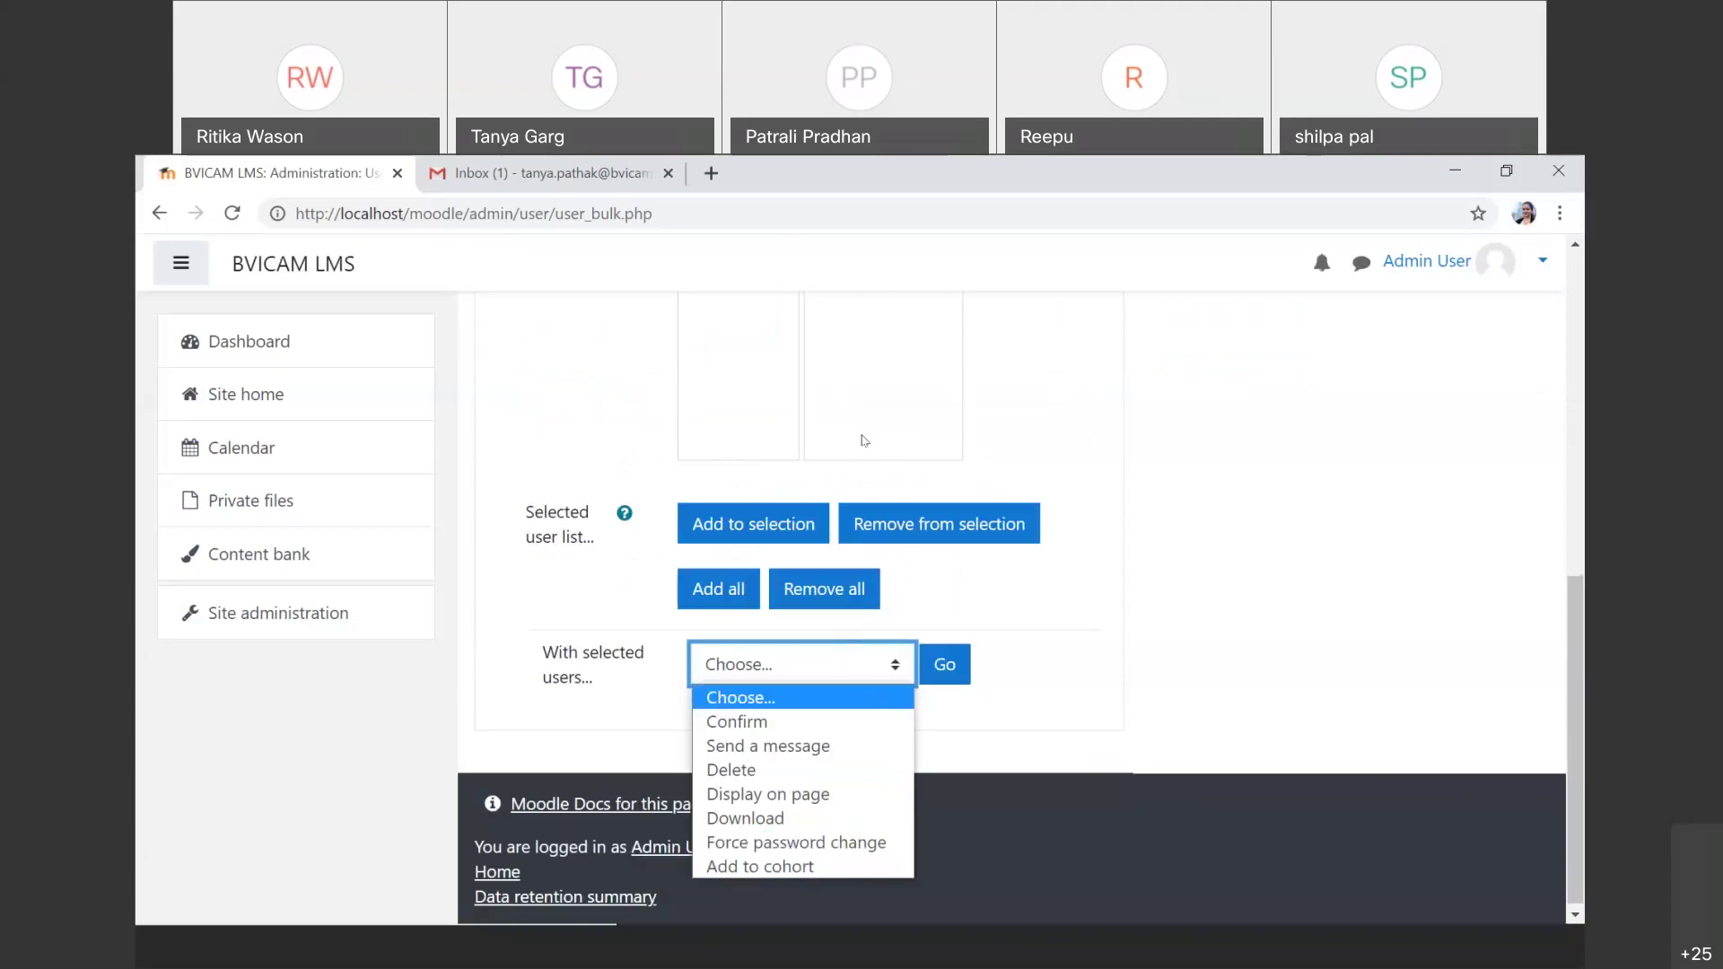
{"action": "scroll", "coordinate": [865, 441], "scroll_direction": "up", "scroll_amount": 4}
{"action": "scroll", "coordinate": [864, 441], "scroll_direction": "down", "scroll_amount": 4}
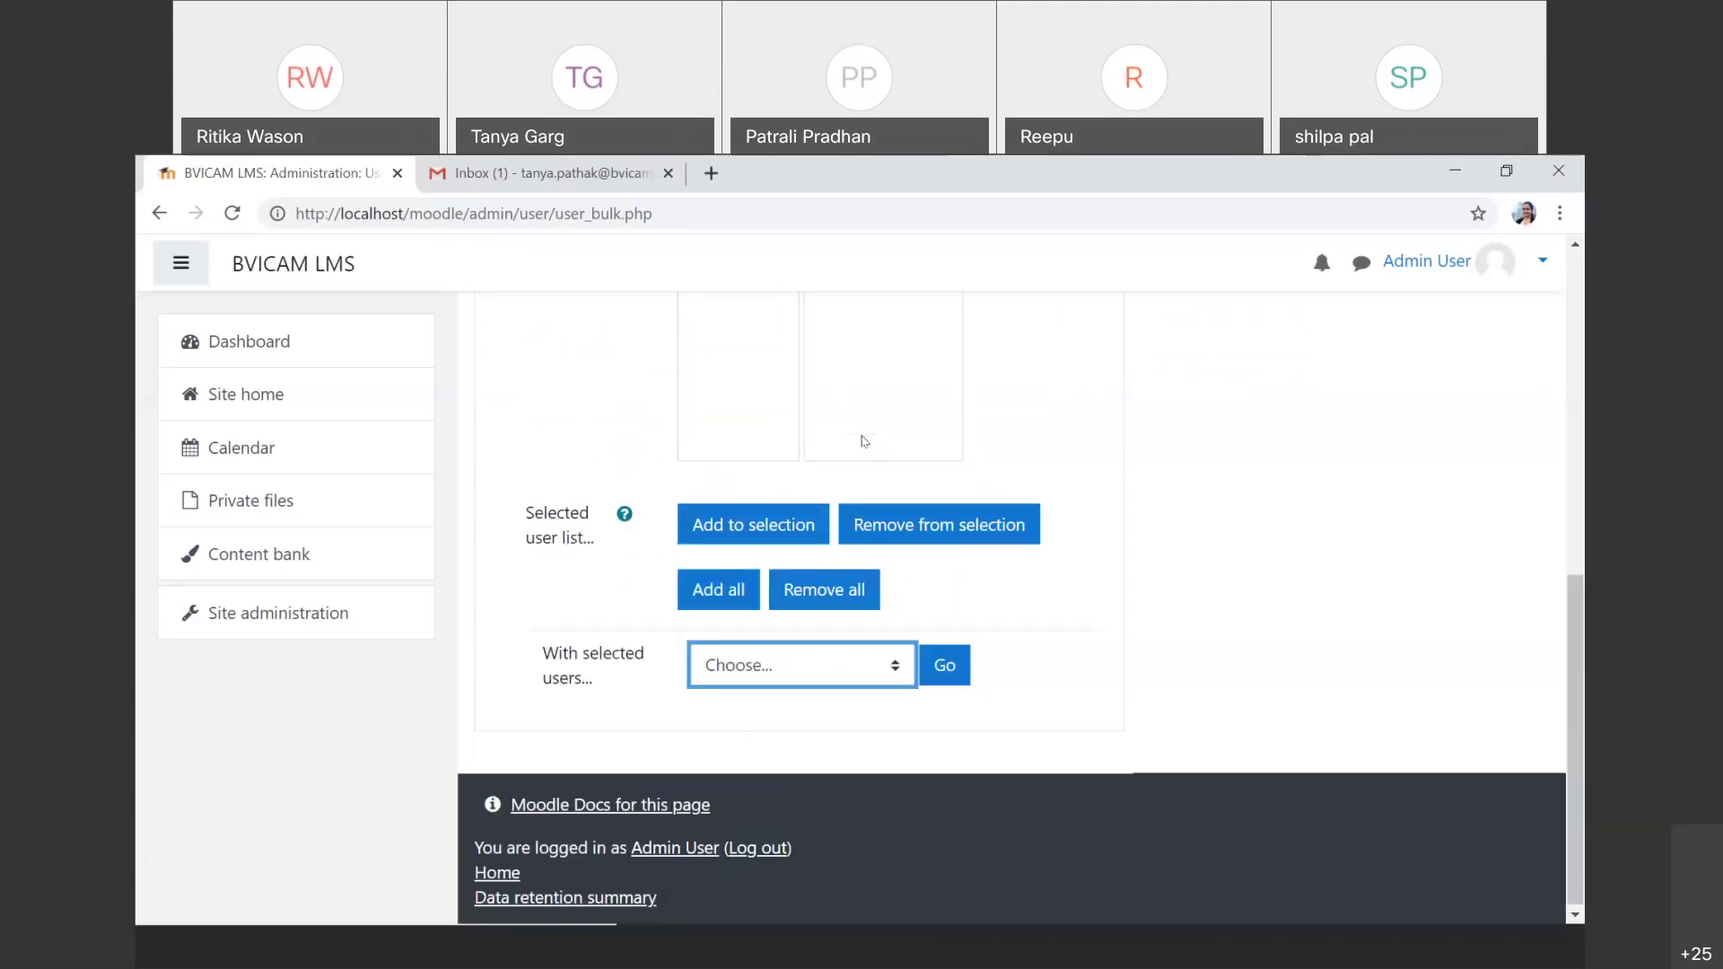
{"action": "left_click", "coordinate": [870, 668]}
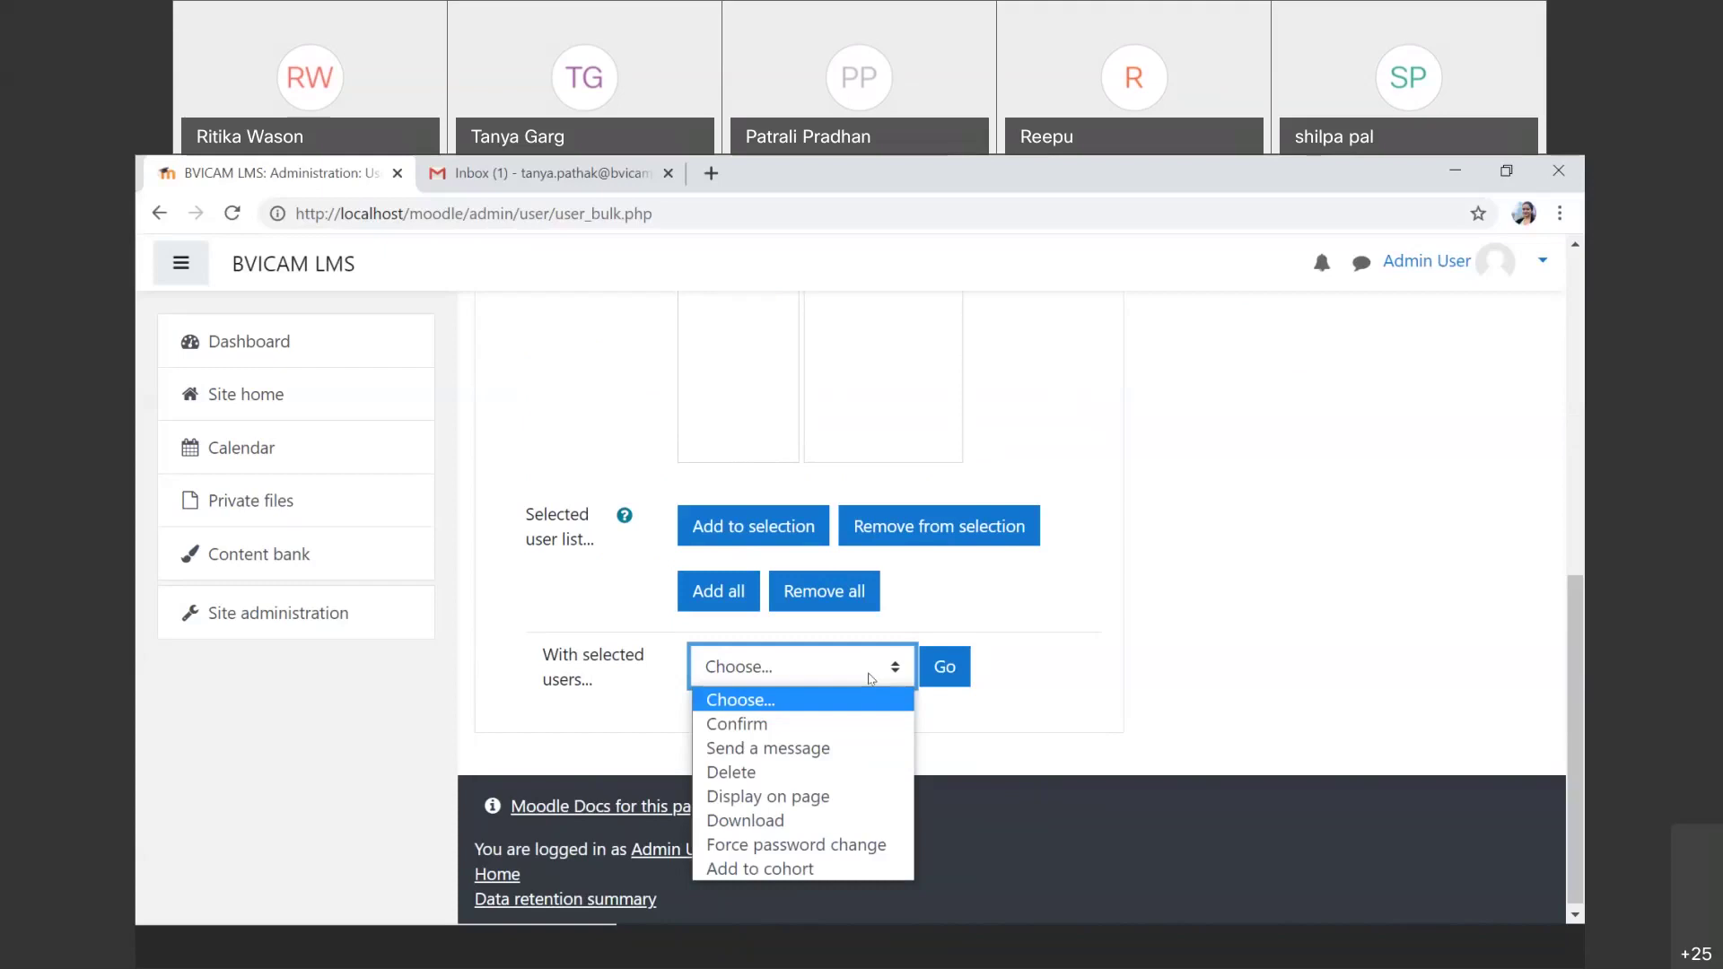
{"action": "scroll", "coordinate": [870, 679], "scroll_direction": "up", "scroll_amount": 6}
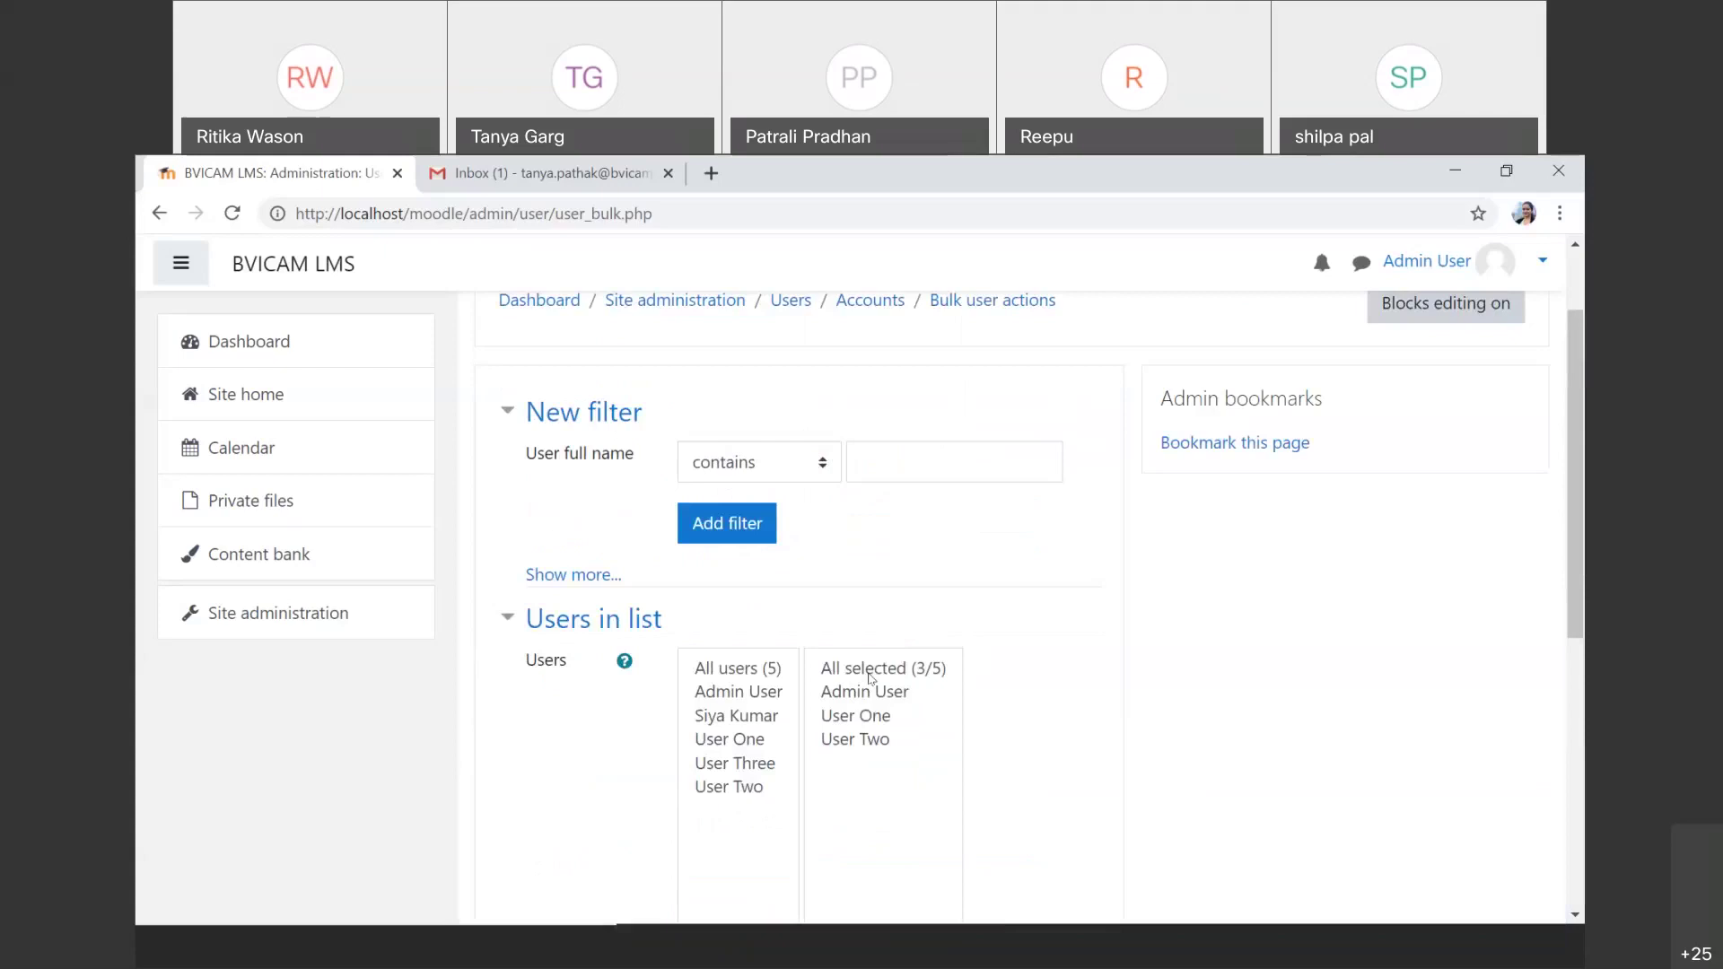
{"action": "scroll", "coordinate": [869, 678], "scroll_direction": "up", "scroll_amount": 1}
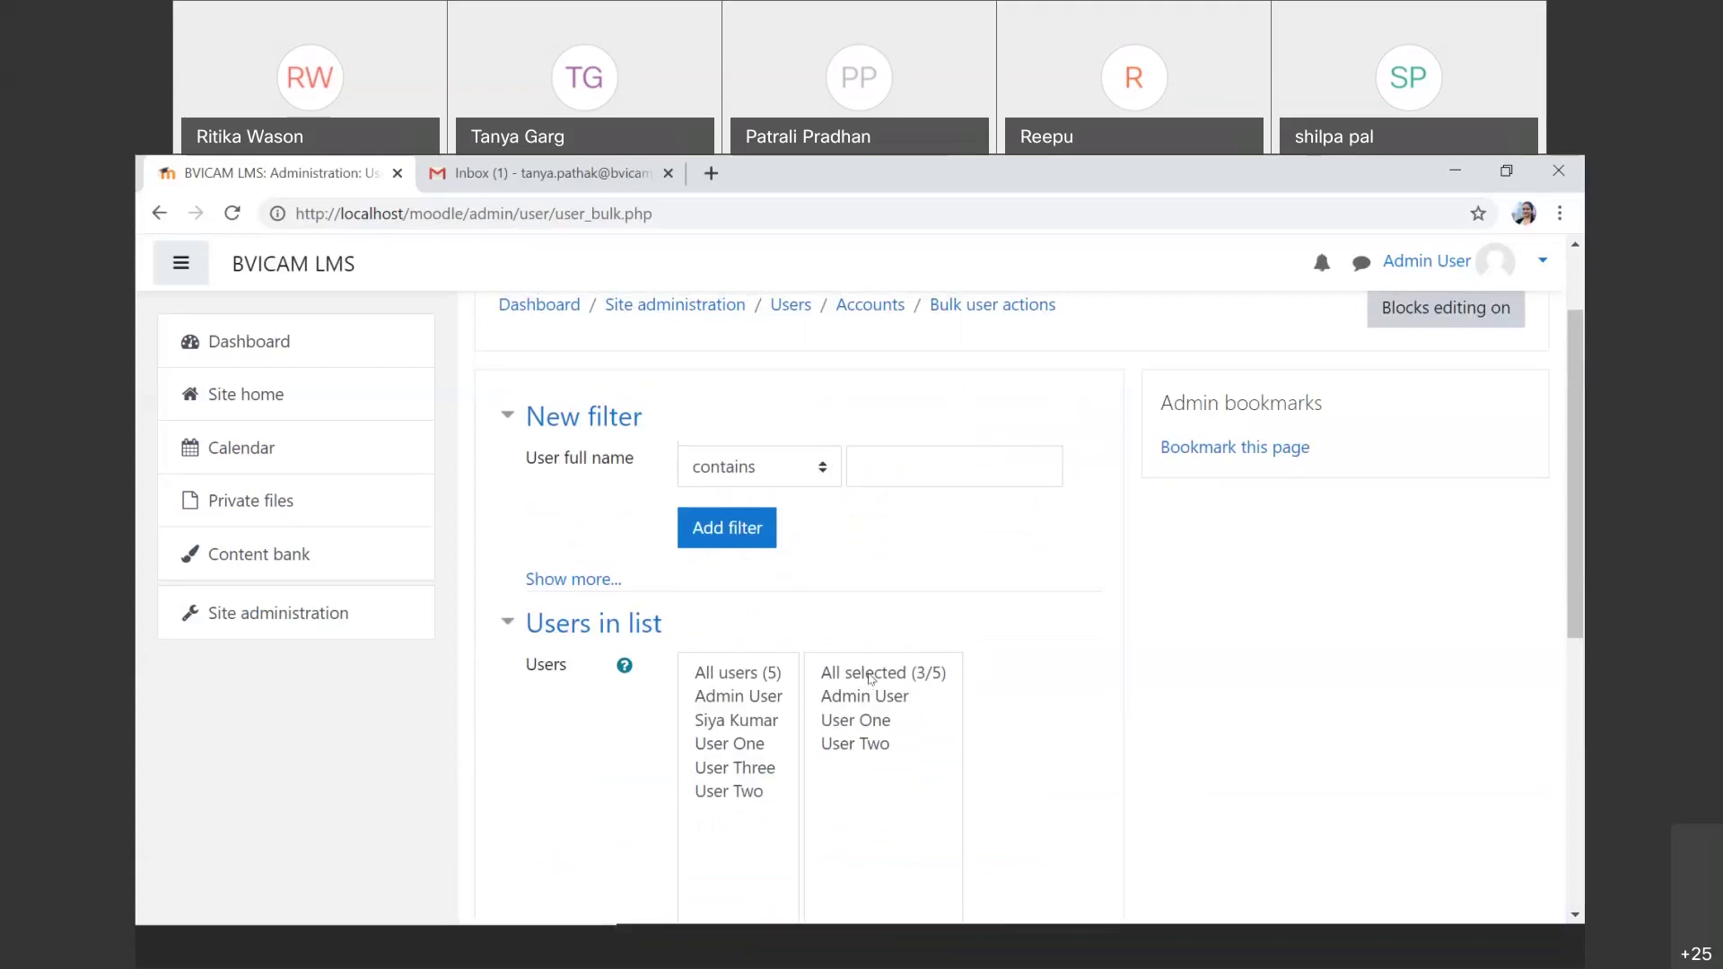
{"action": "left_click", "coordinate": [334, 621]}
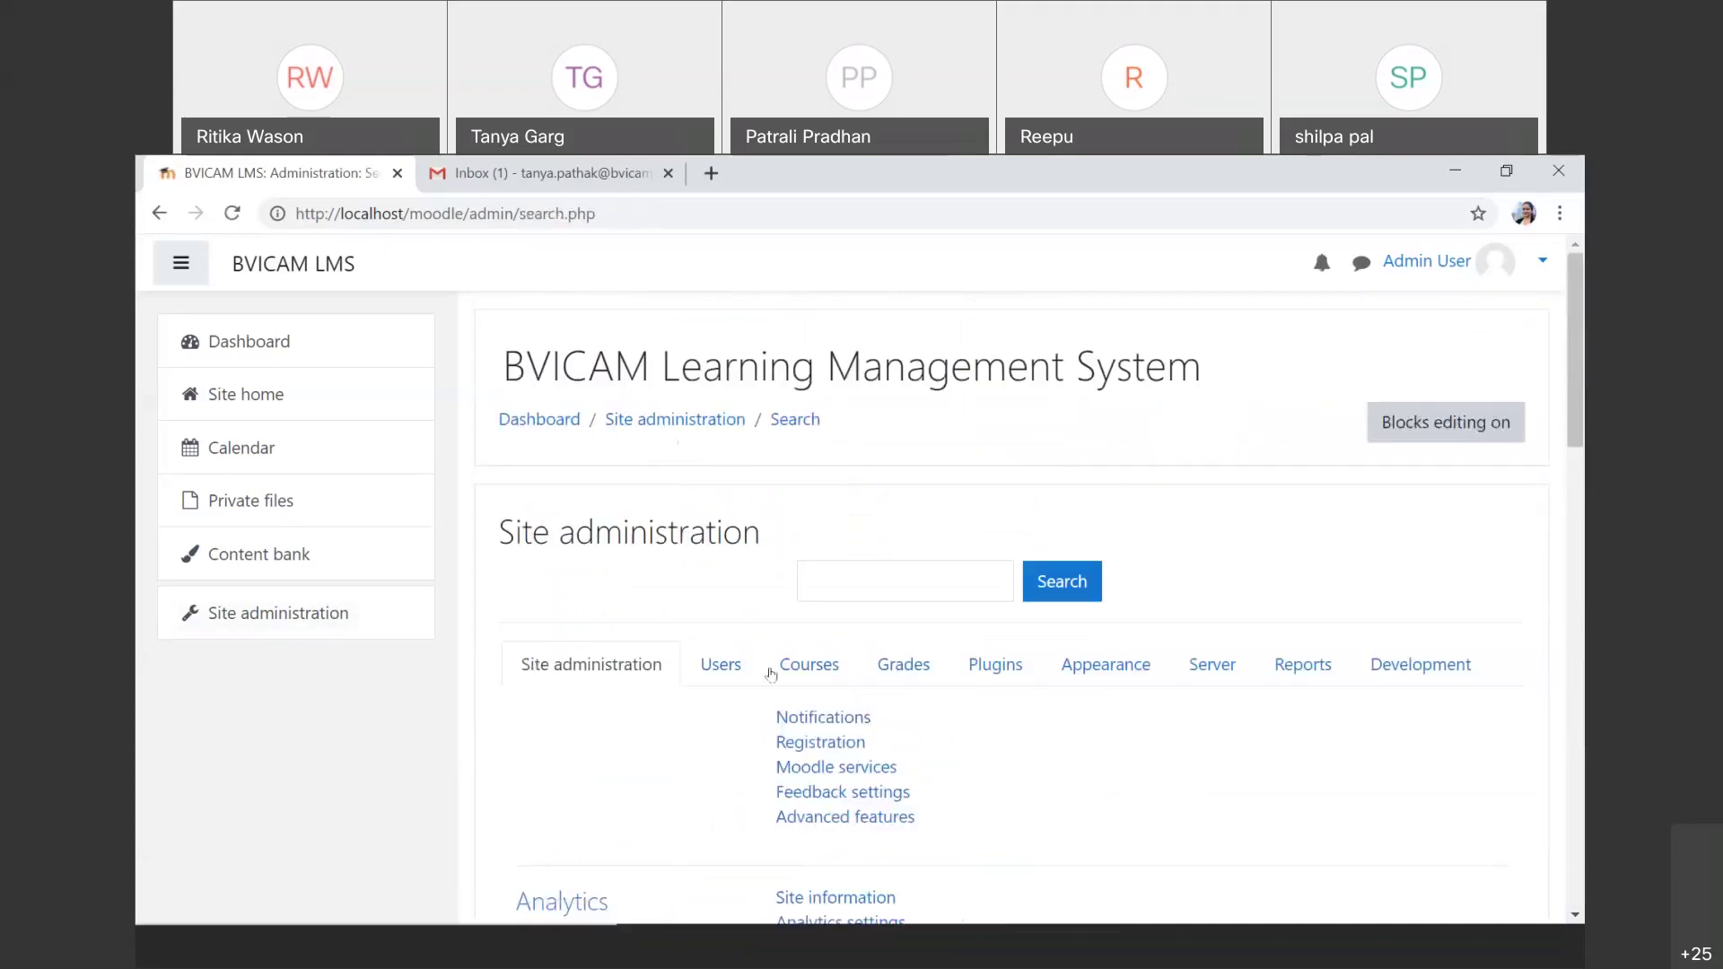
Step: Return to Bulk user actions through the Site administration Users links
{"action": "left_click", "coordinate": [750, 668]}
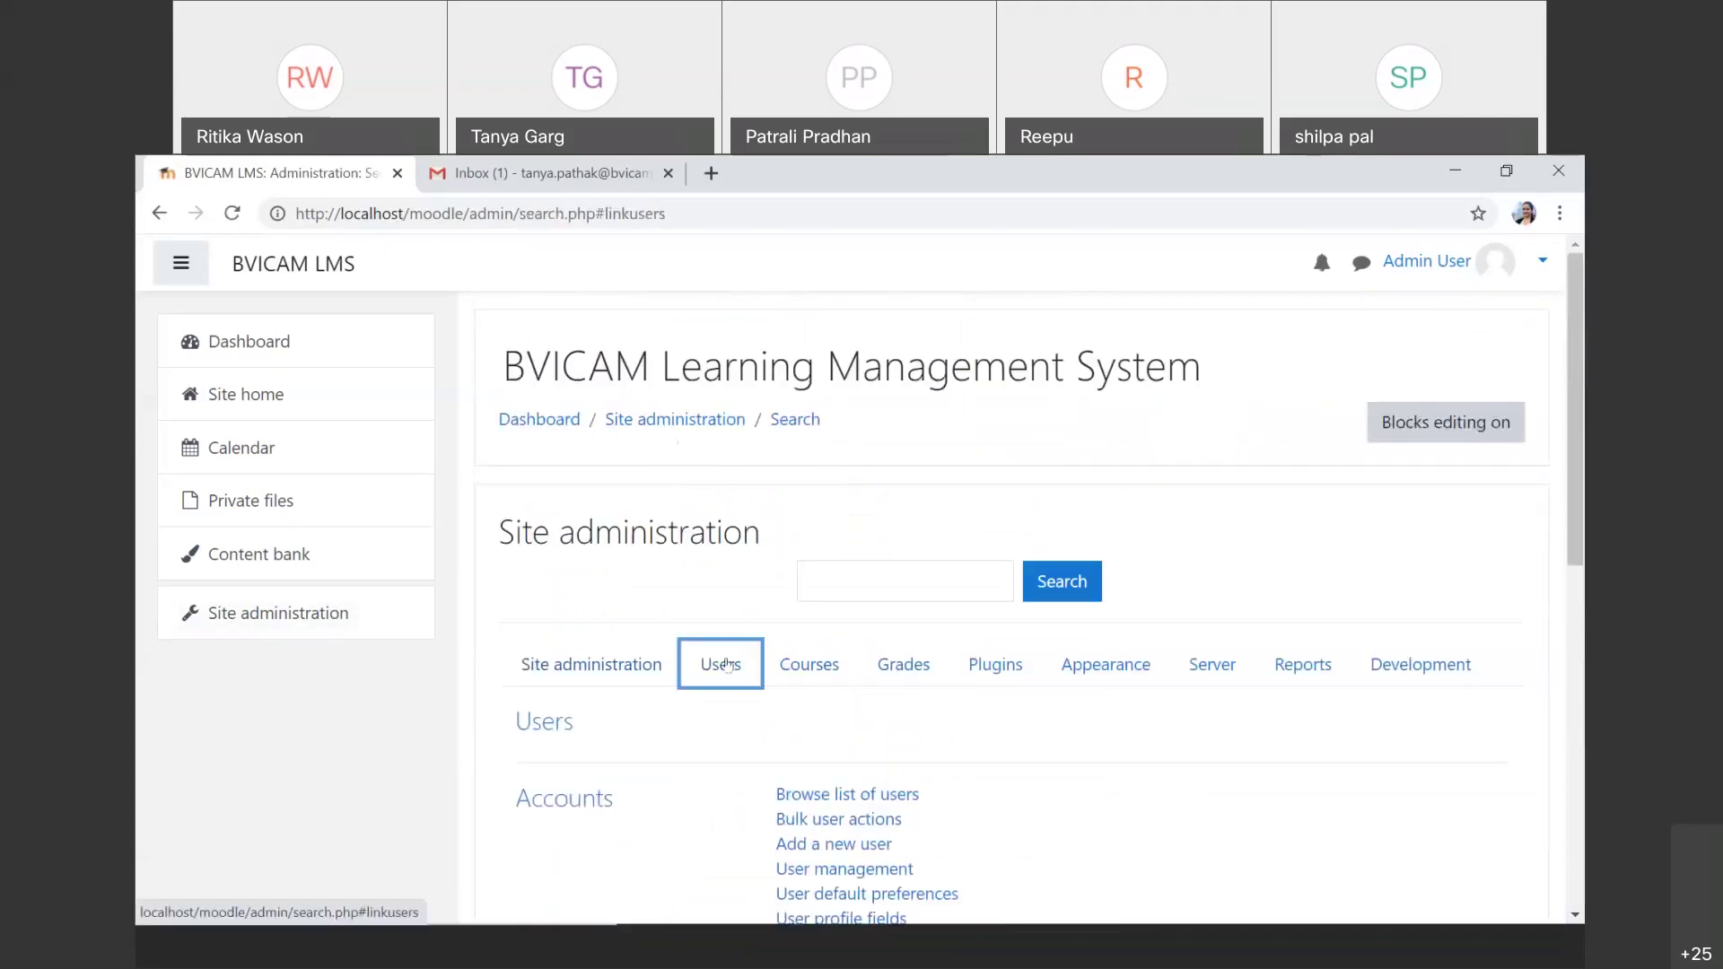
{"action": "left_click", "coordinate": [789, 818]}
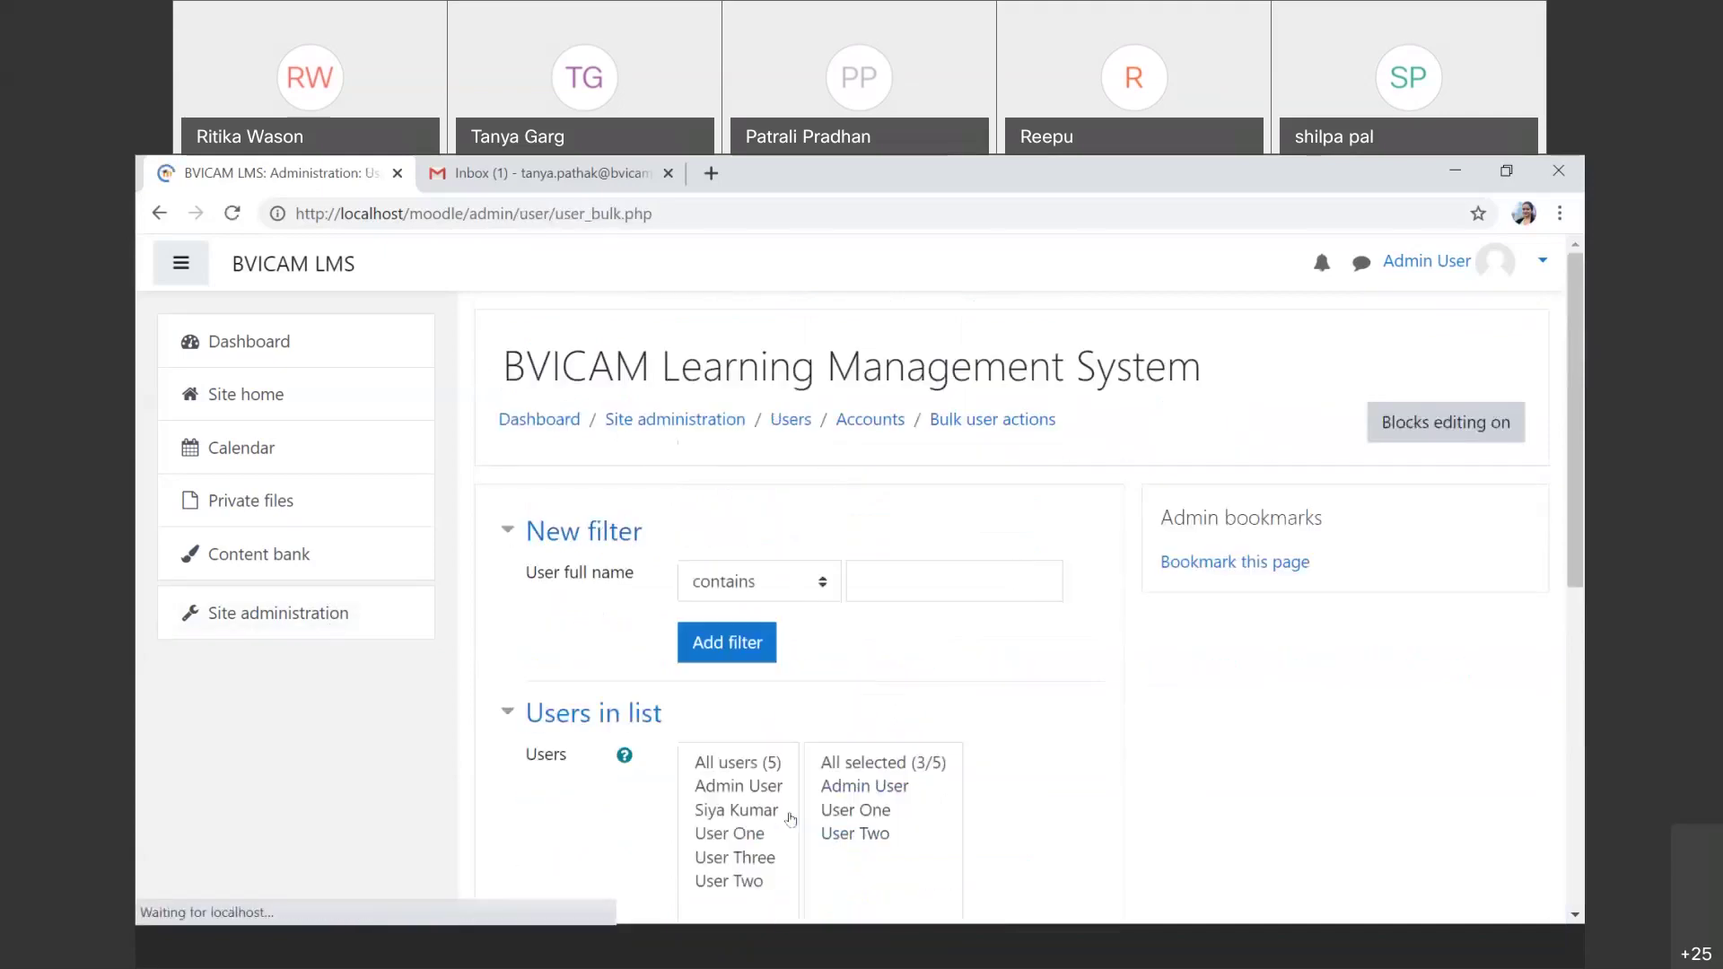
{"action": "scroll", "coordinate": [790, 818], "scroll_direction": "down", "scroll_amount": 3}
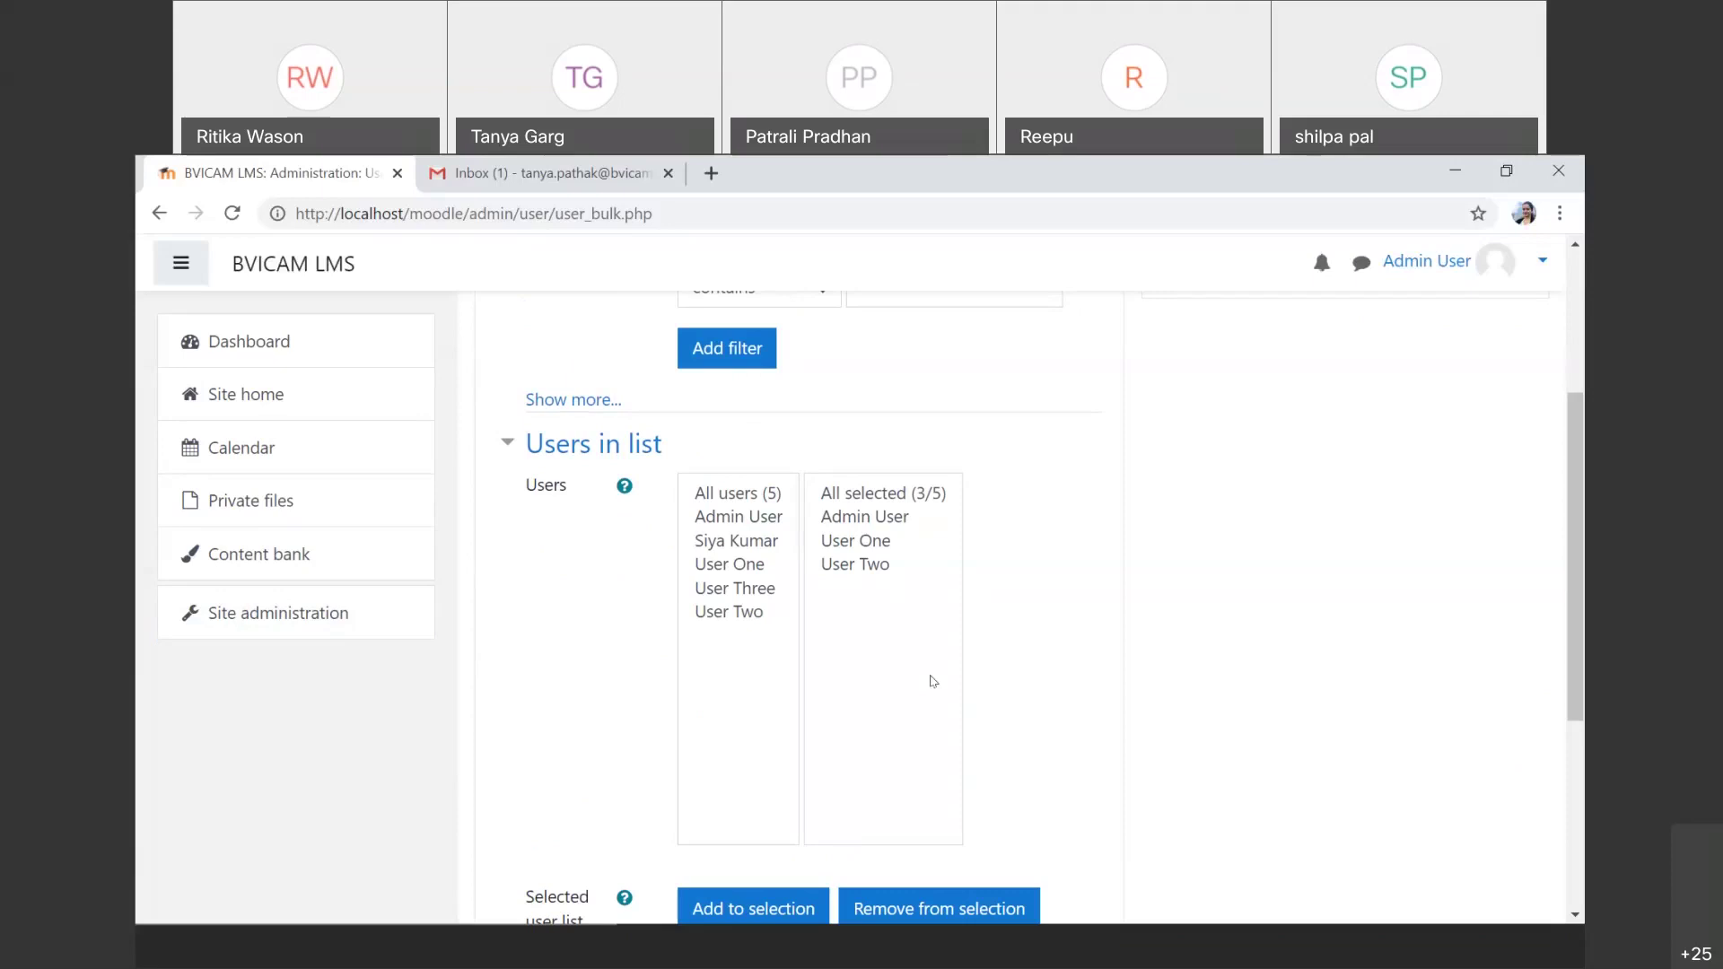
{"action": "scroll", "coordinate": [933, 682], "scroll_direction": "down", "scroll_amount": 1}
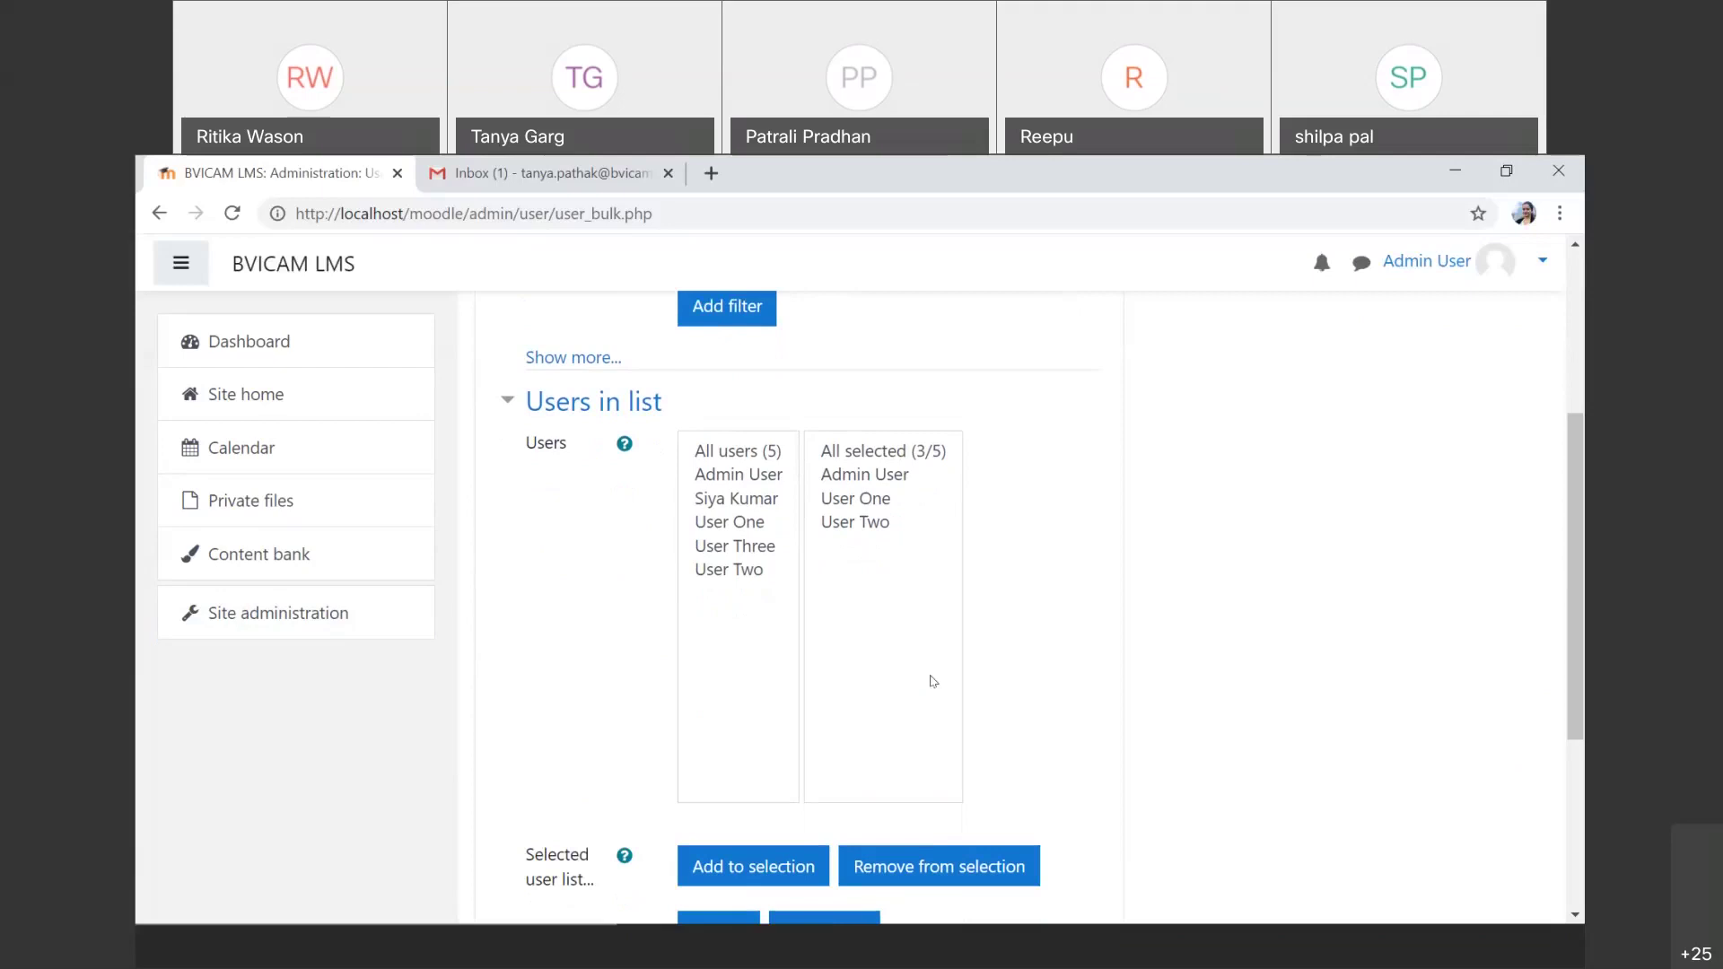
{"action": "scroll", "coordinate": [933, 682], "scroll_direction": "down", "scroll_amount": 1}
{"action": "scroll", "coordinate": [933, 681], "scroll_direction": "down", "scroll_amount": 3}
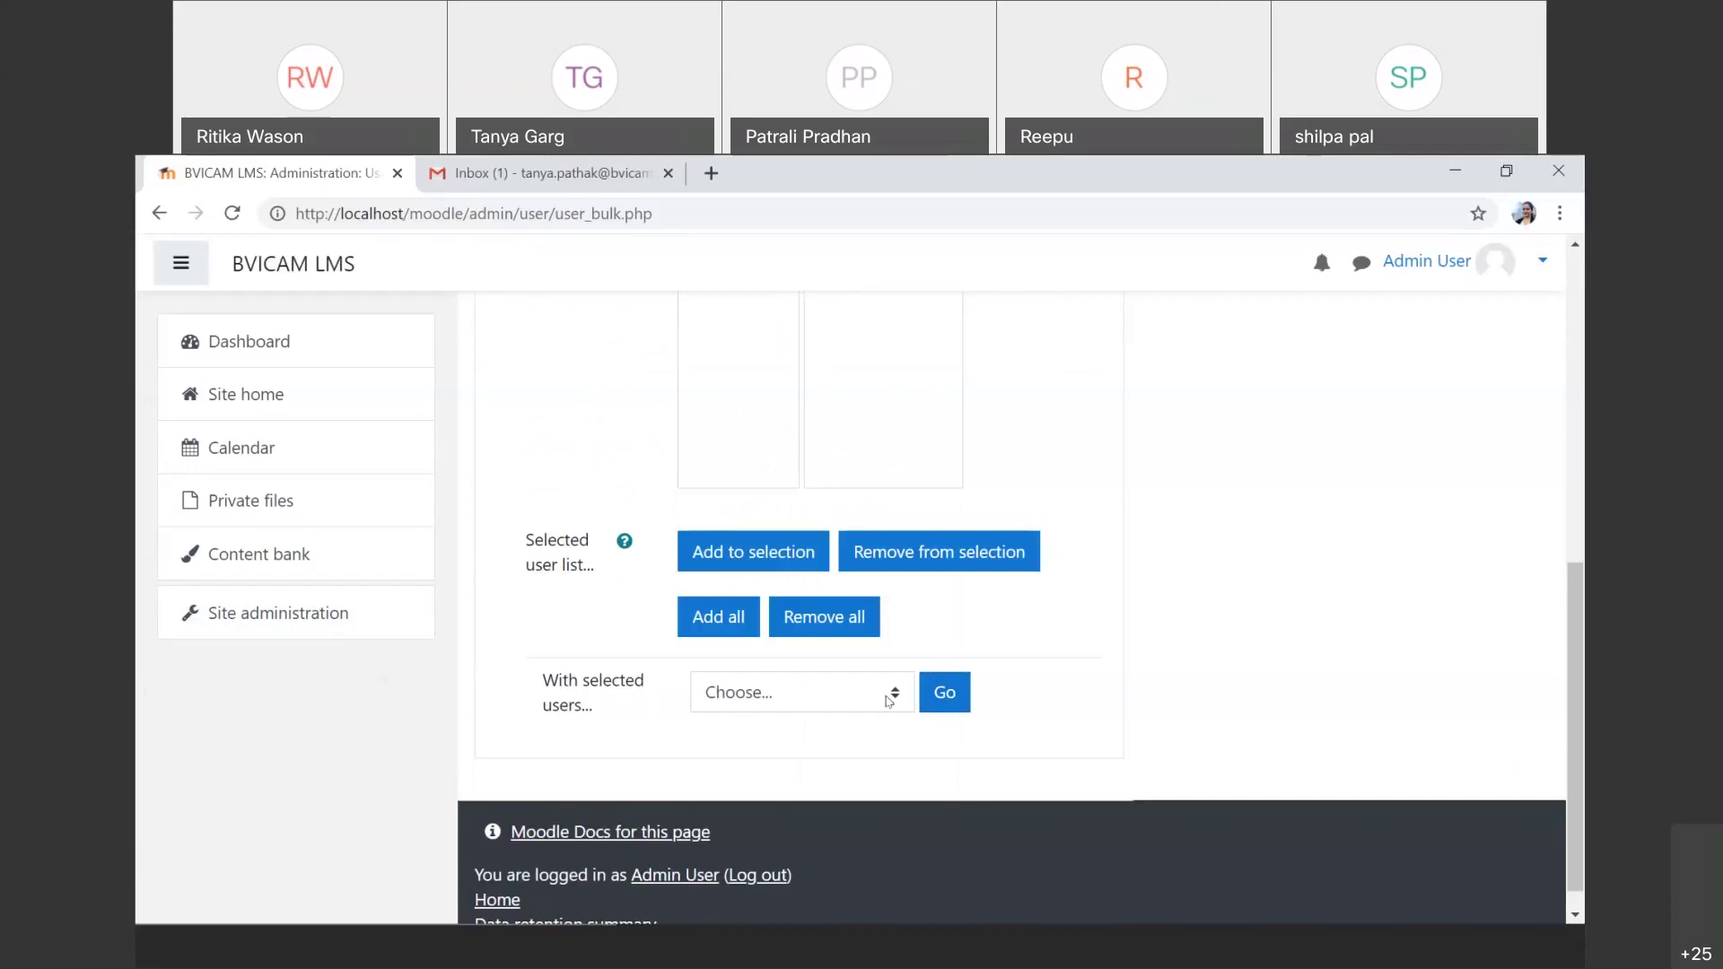
Step: Use Remove from selection and Remove all to empty the selected users list
{"action": "left_click", "coordinate": [888, 699]}
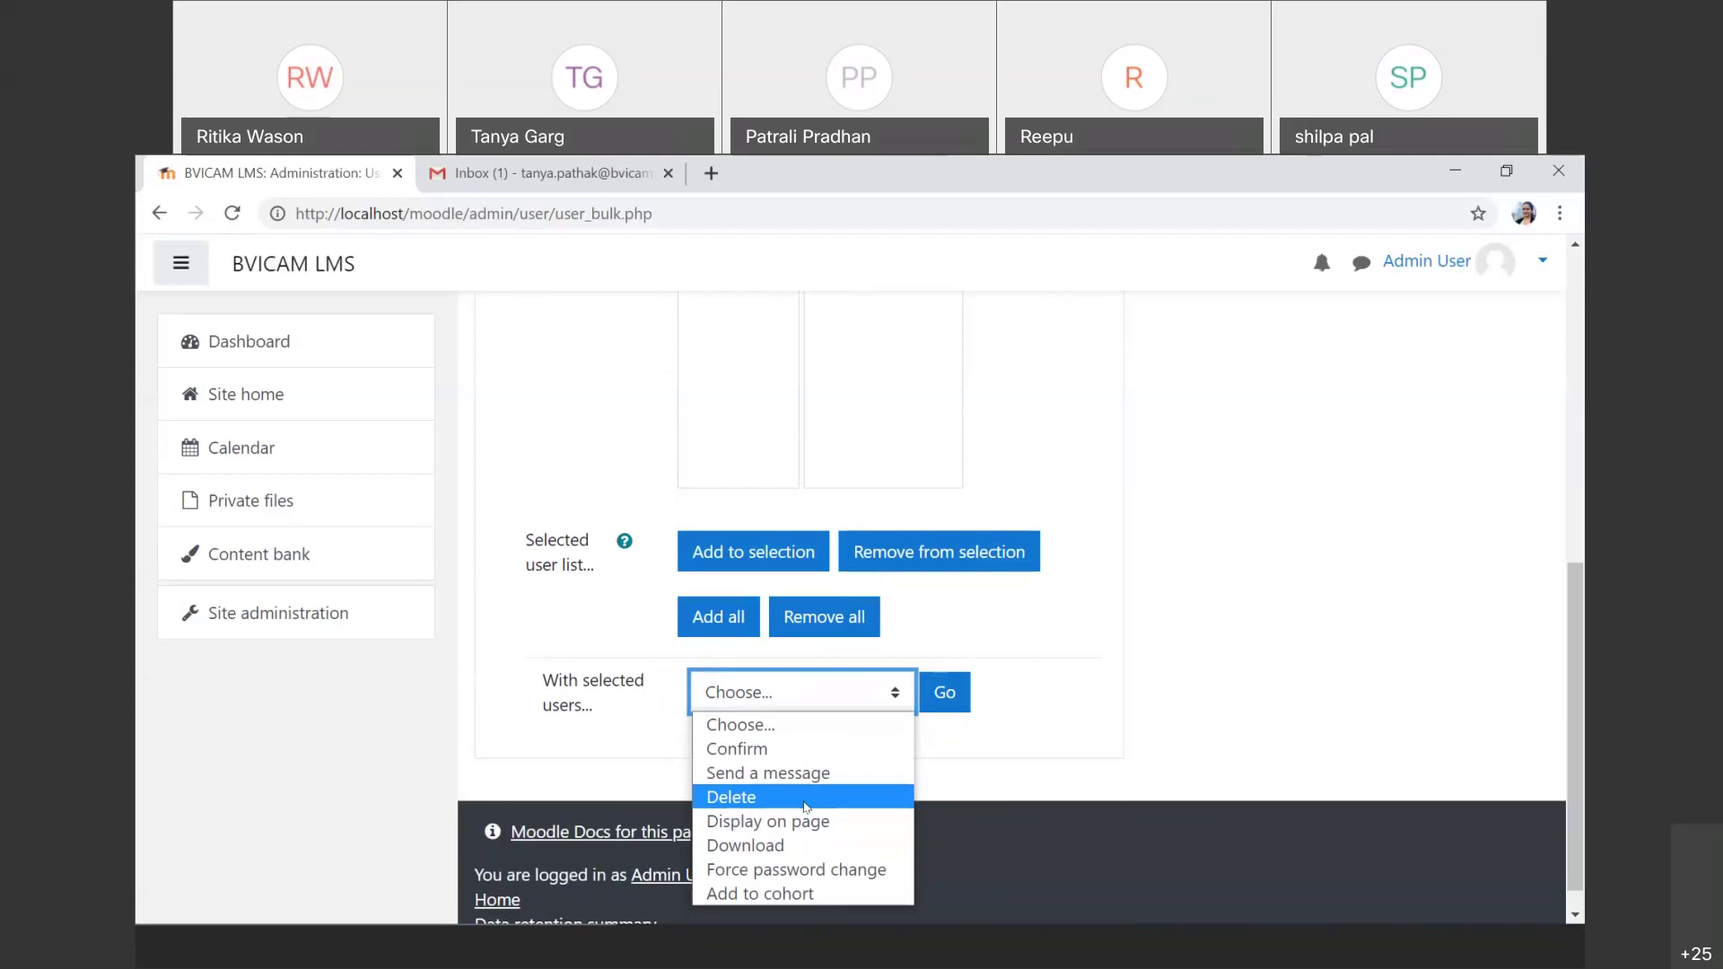
{"action": "left_click", "coordinate": [937, 550]}
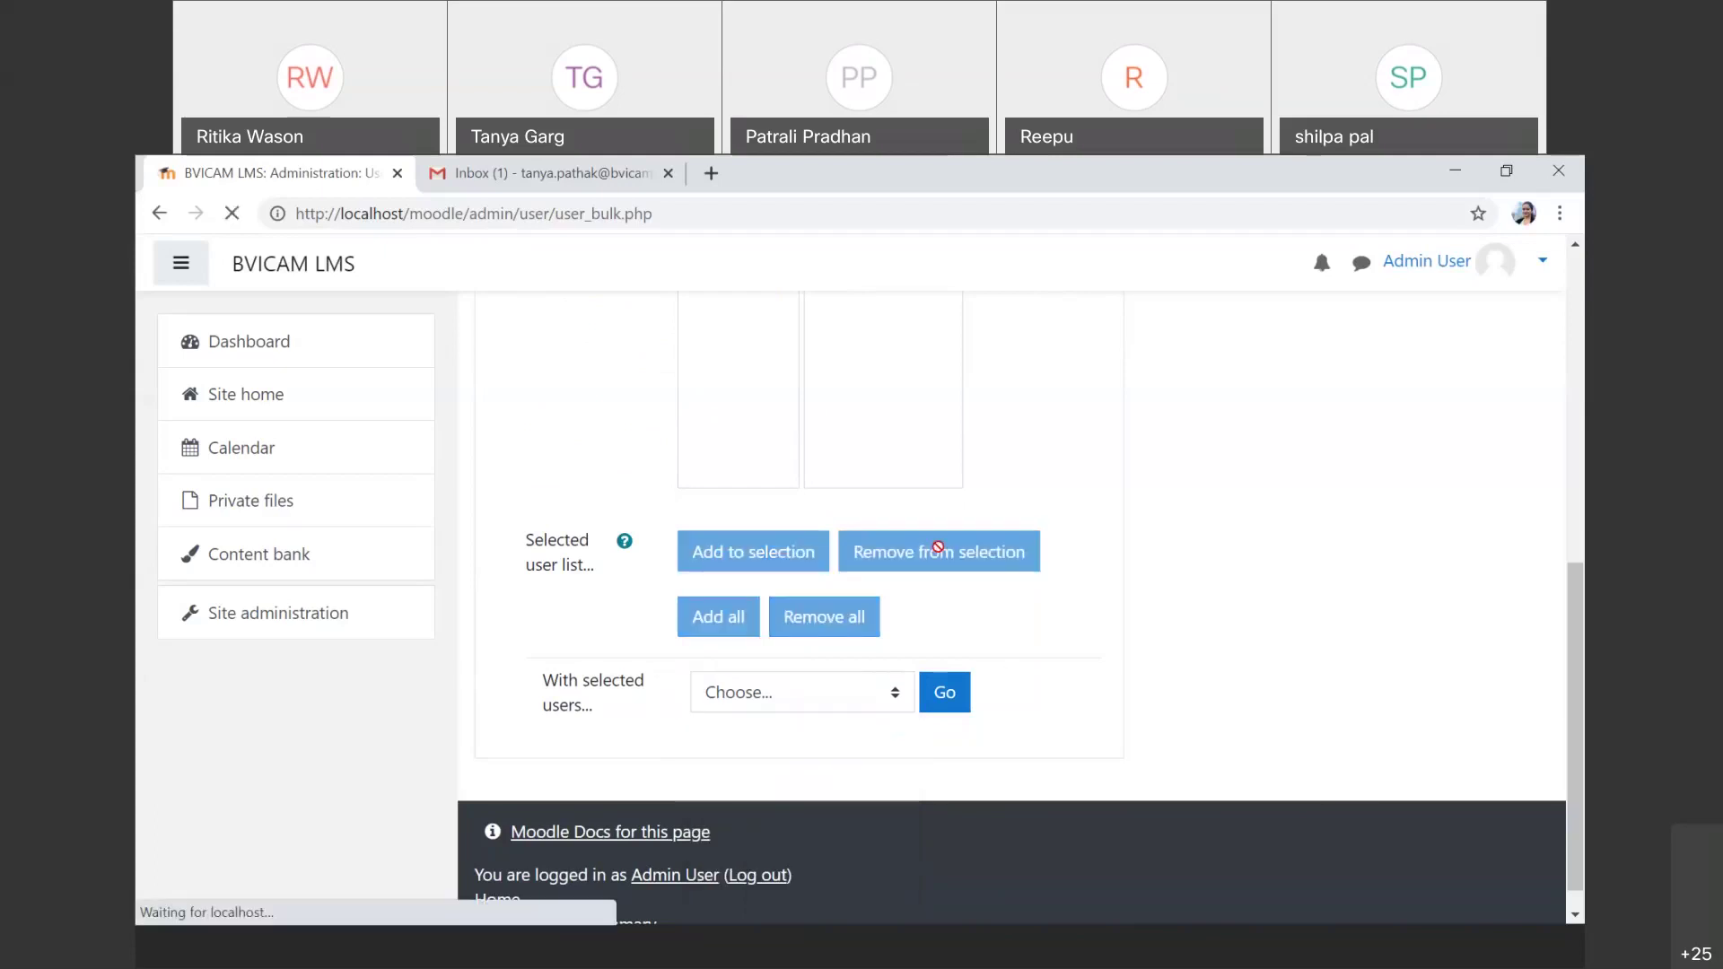
{"action": "scroll", "coordinate": [834, 781], "scroll_direction": "down", "scroll_amount": 10}
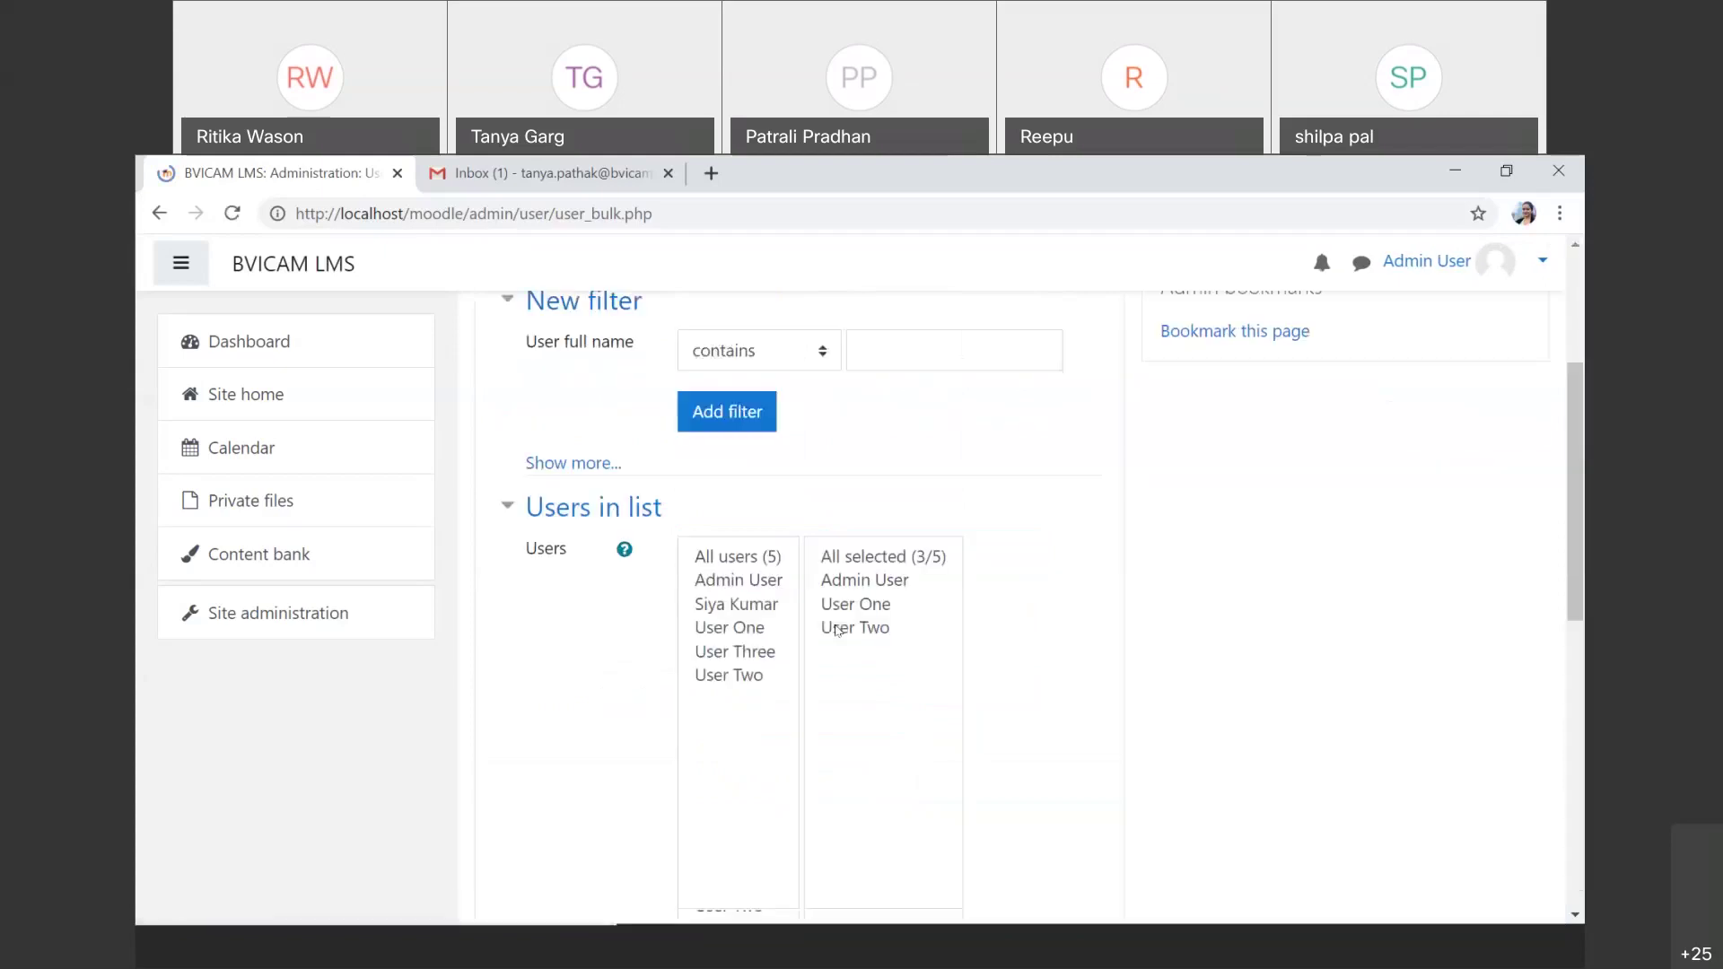
{"action": "left_click", "coordinate": [824, 779]}
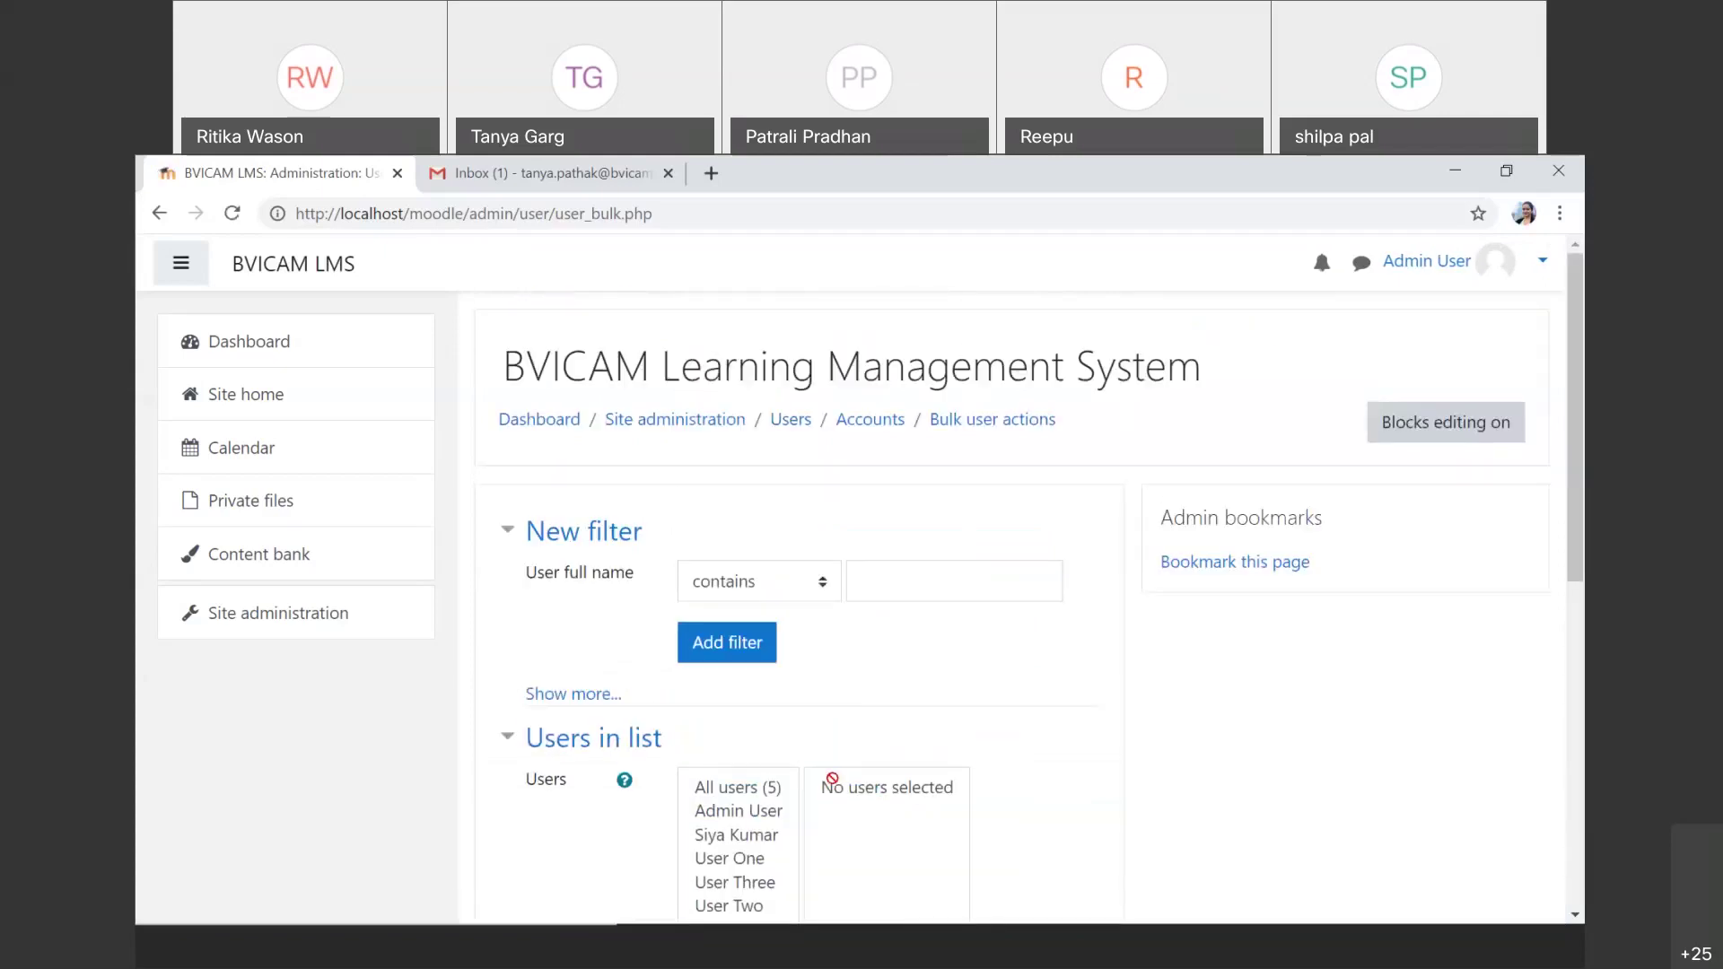
Step: Open the System cohorts list through Site administration > Users > Cohorts
{"action": "left_click", "coordinate": [369, 636]}
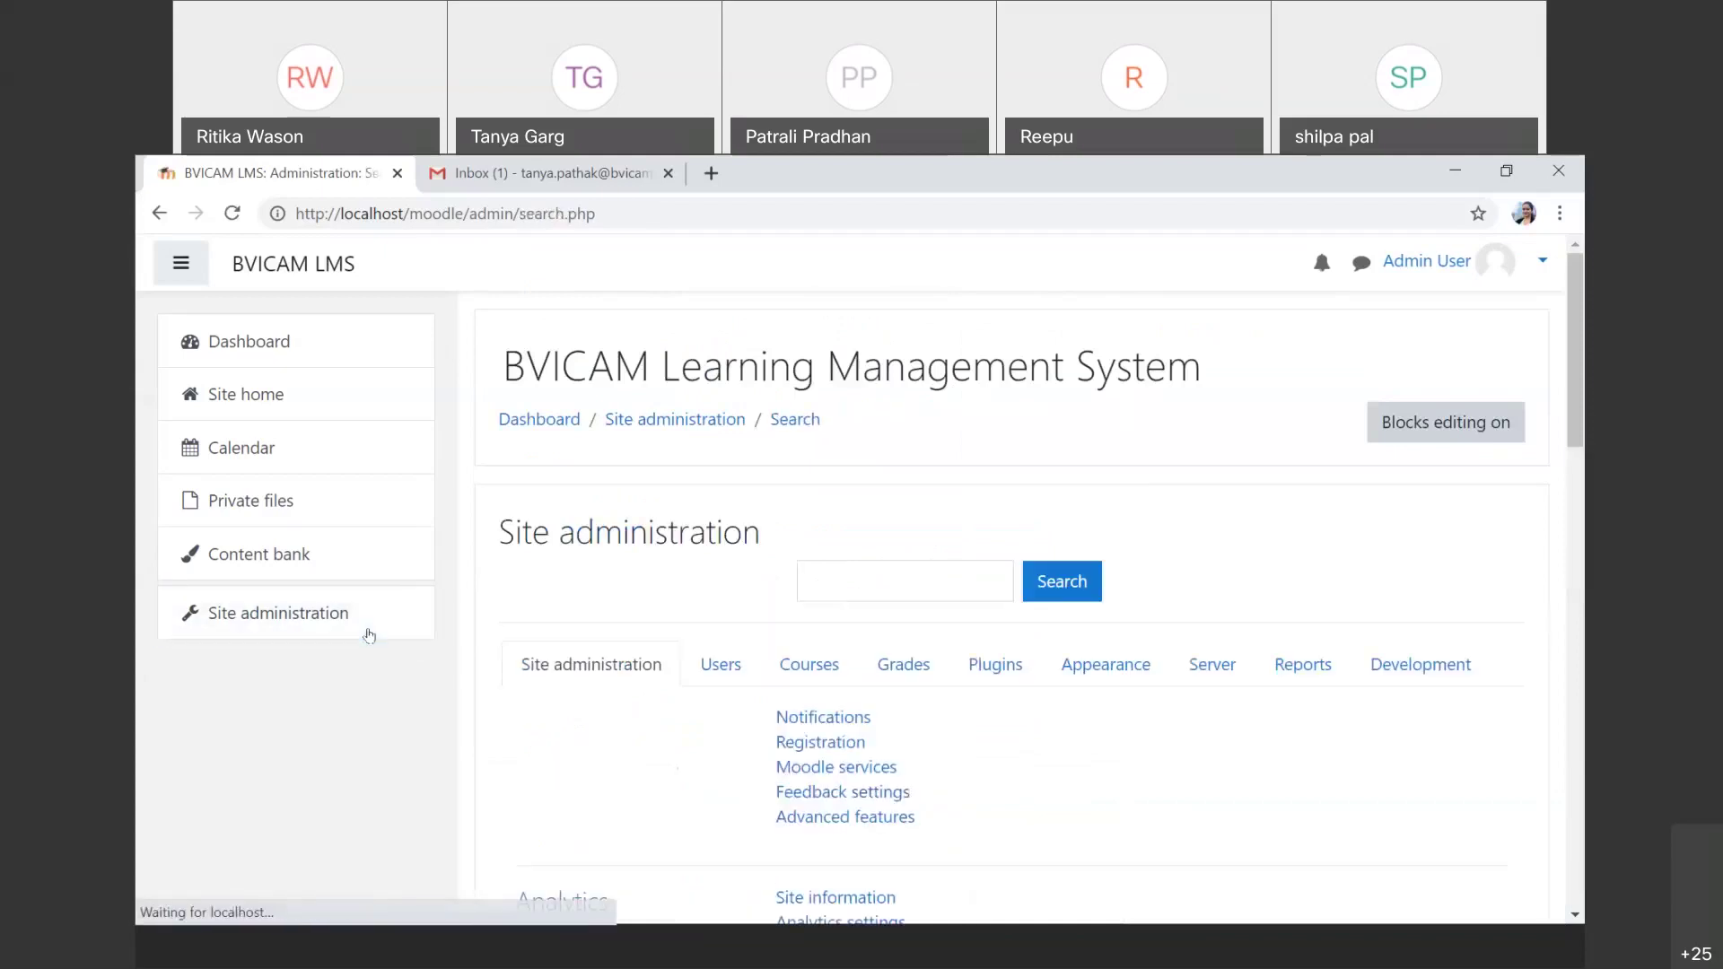
{"action": "left_click", "coordinate": [721, 665]}
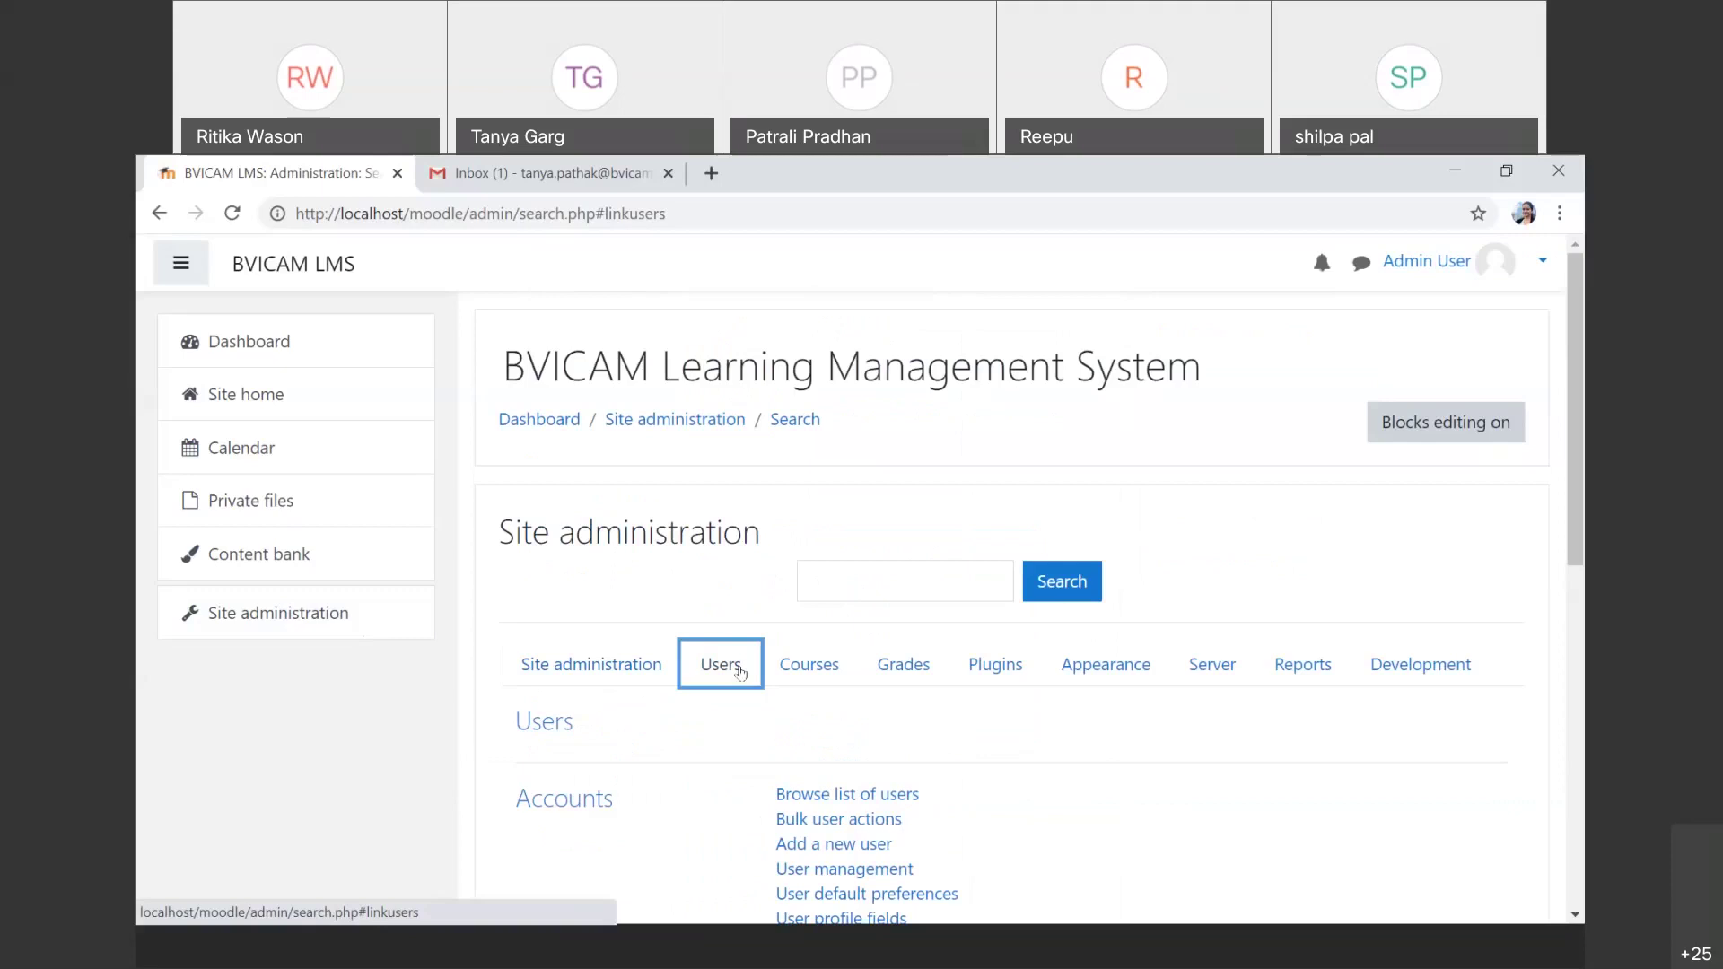
{"action": "scroll", "coordinate": [740, 673], "scroll_direction": "down", "scroll_amount": 1}
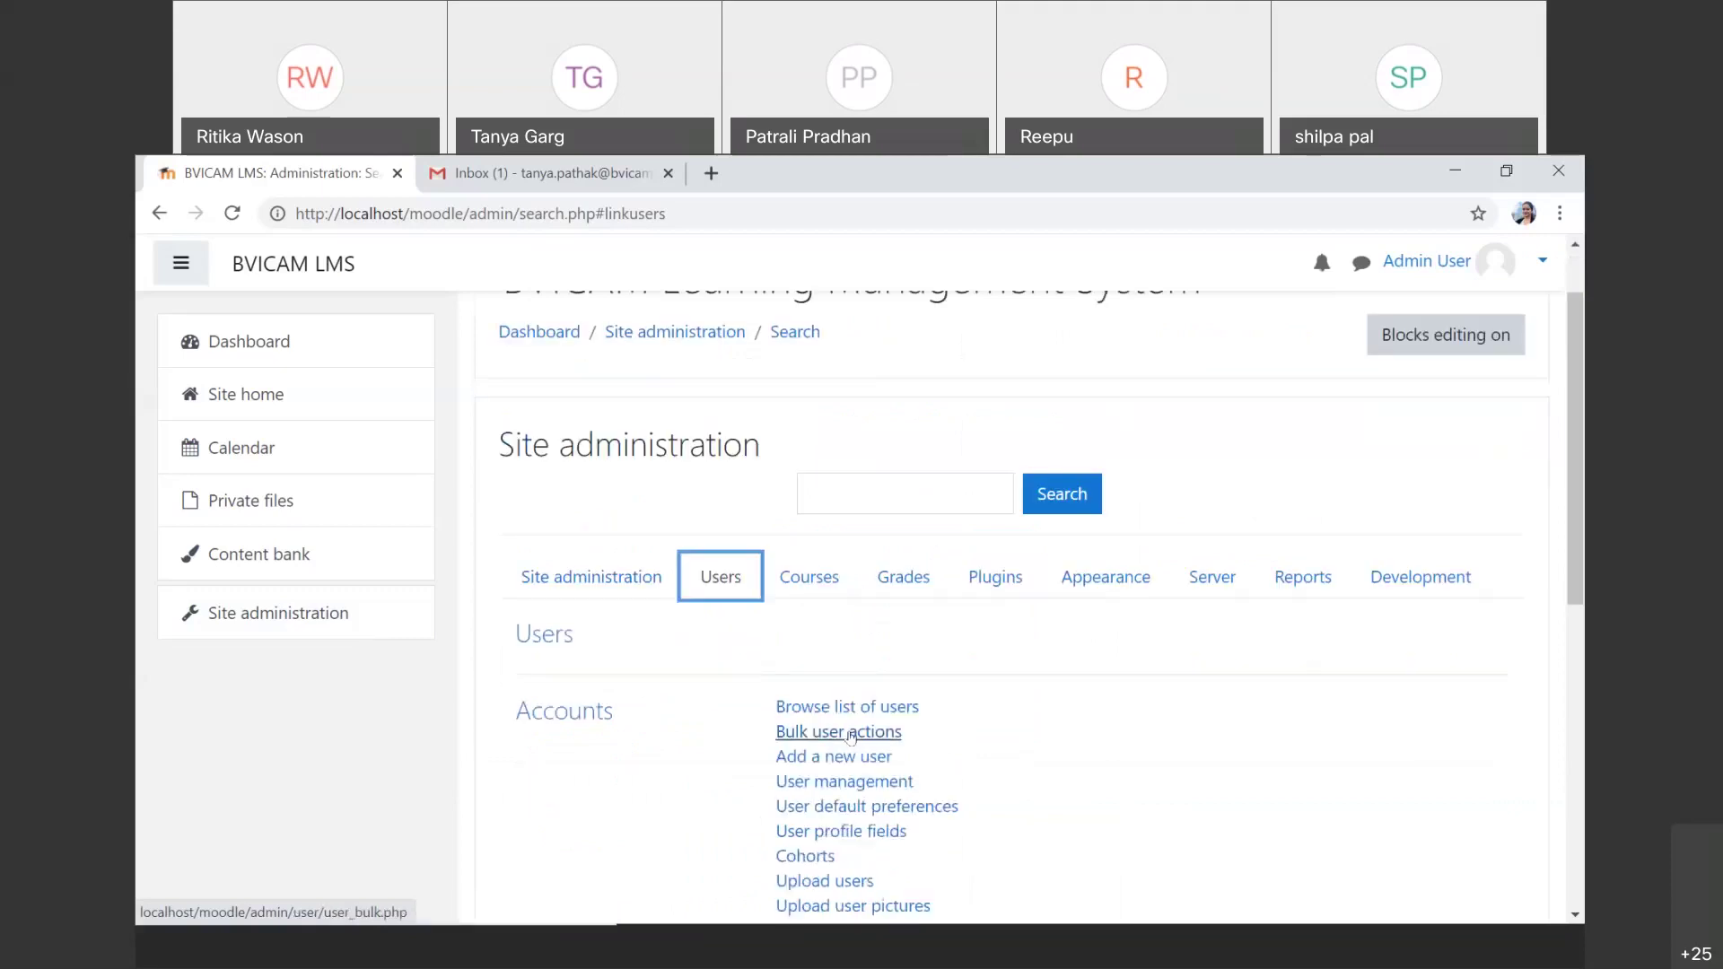
{"action": "scroll", "coordinate": [851, 736], "scroll_direction": "down", "scroll_amount": 2}
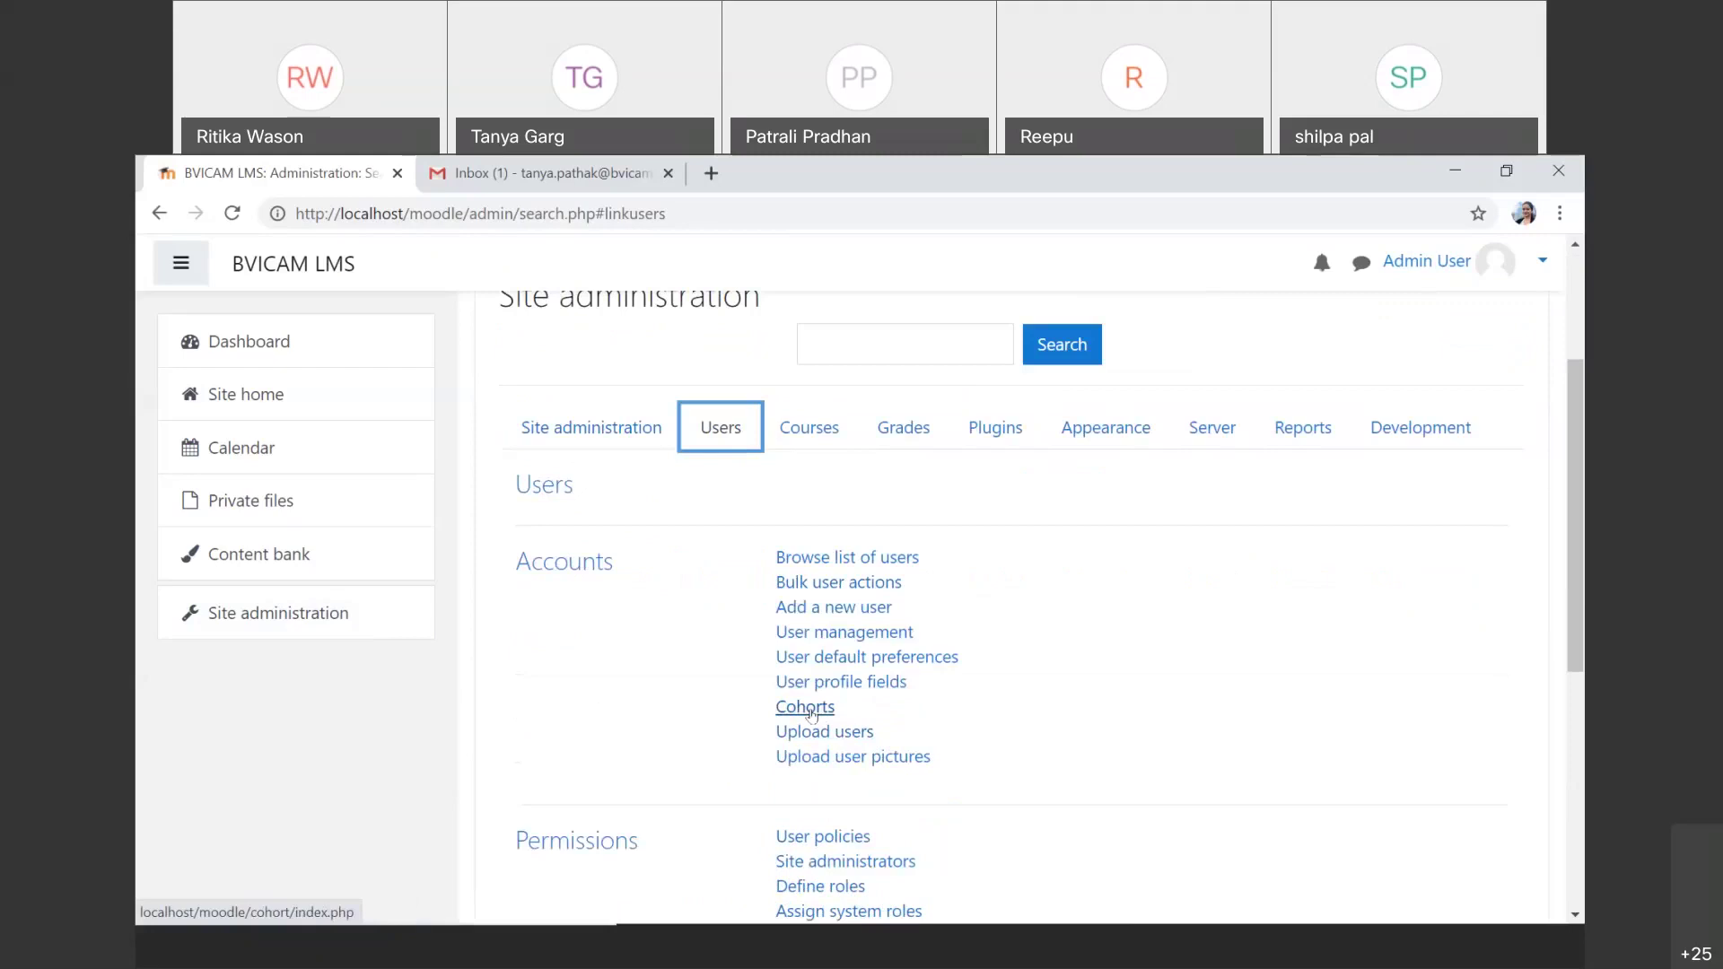
{"action": "left_click", "coordinate": [811, 712]}
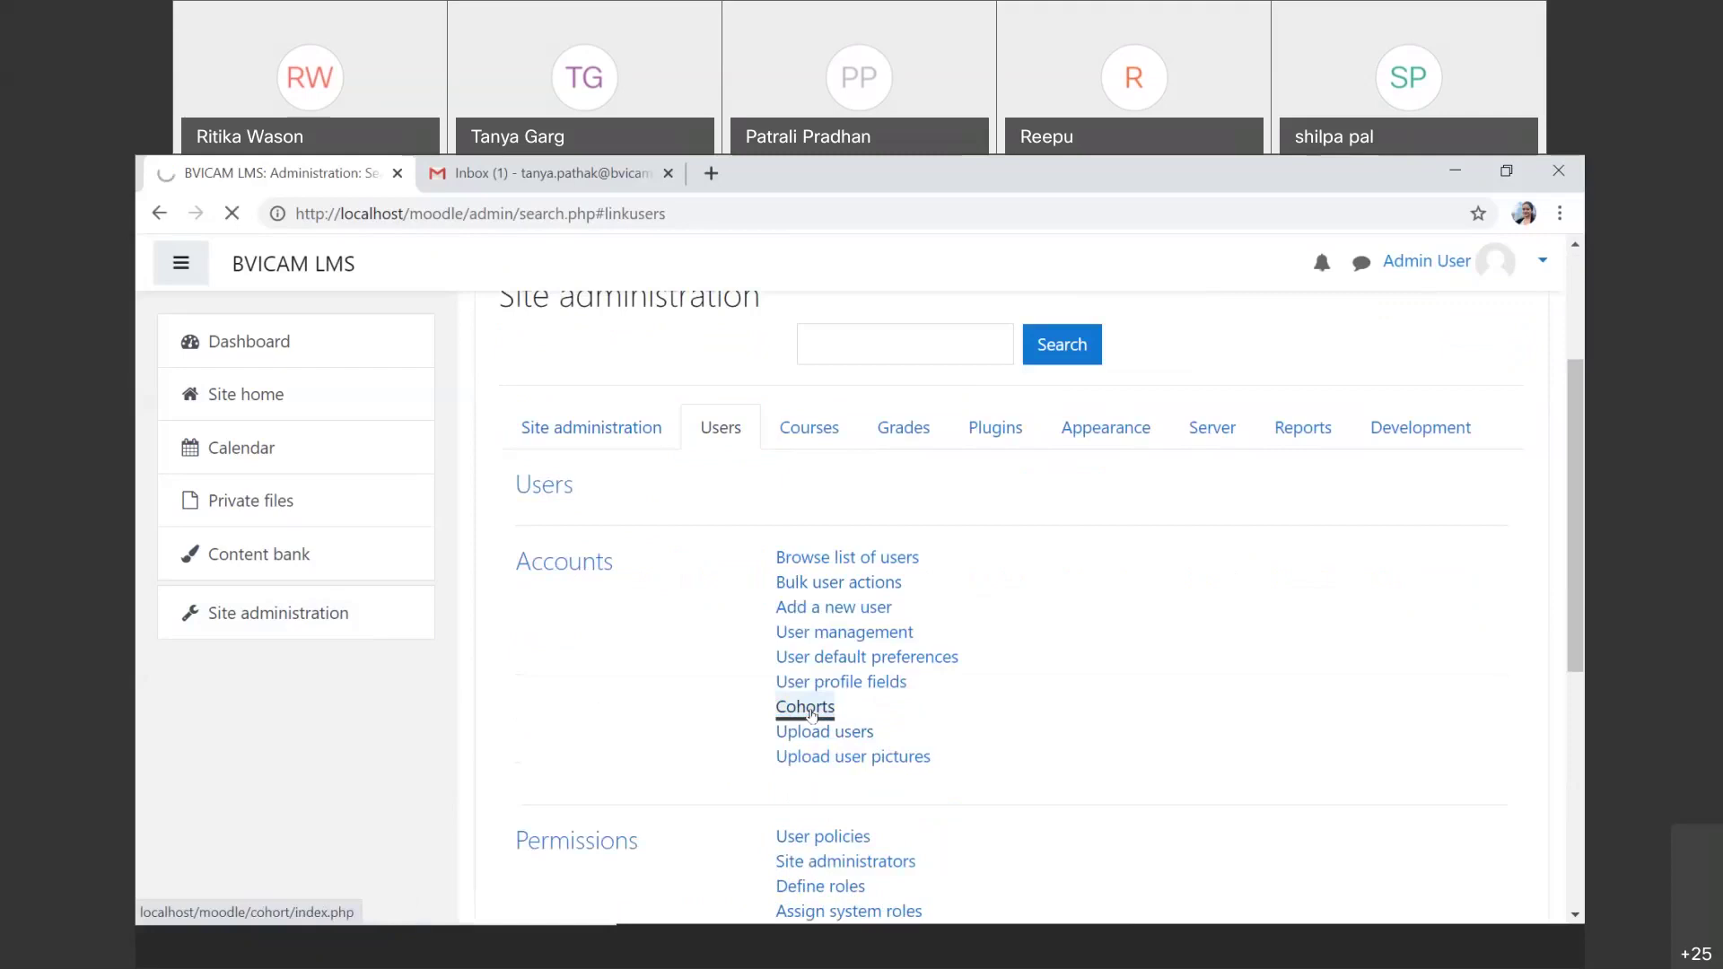
{"action": "scroll", "coordinate": [810, 715], "scroll_direction": "down", "scroll_amount": 1}
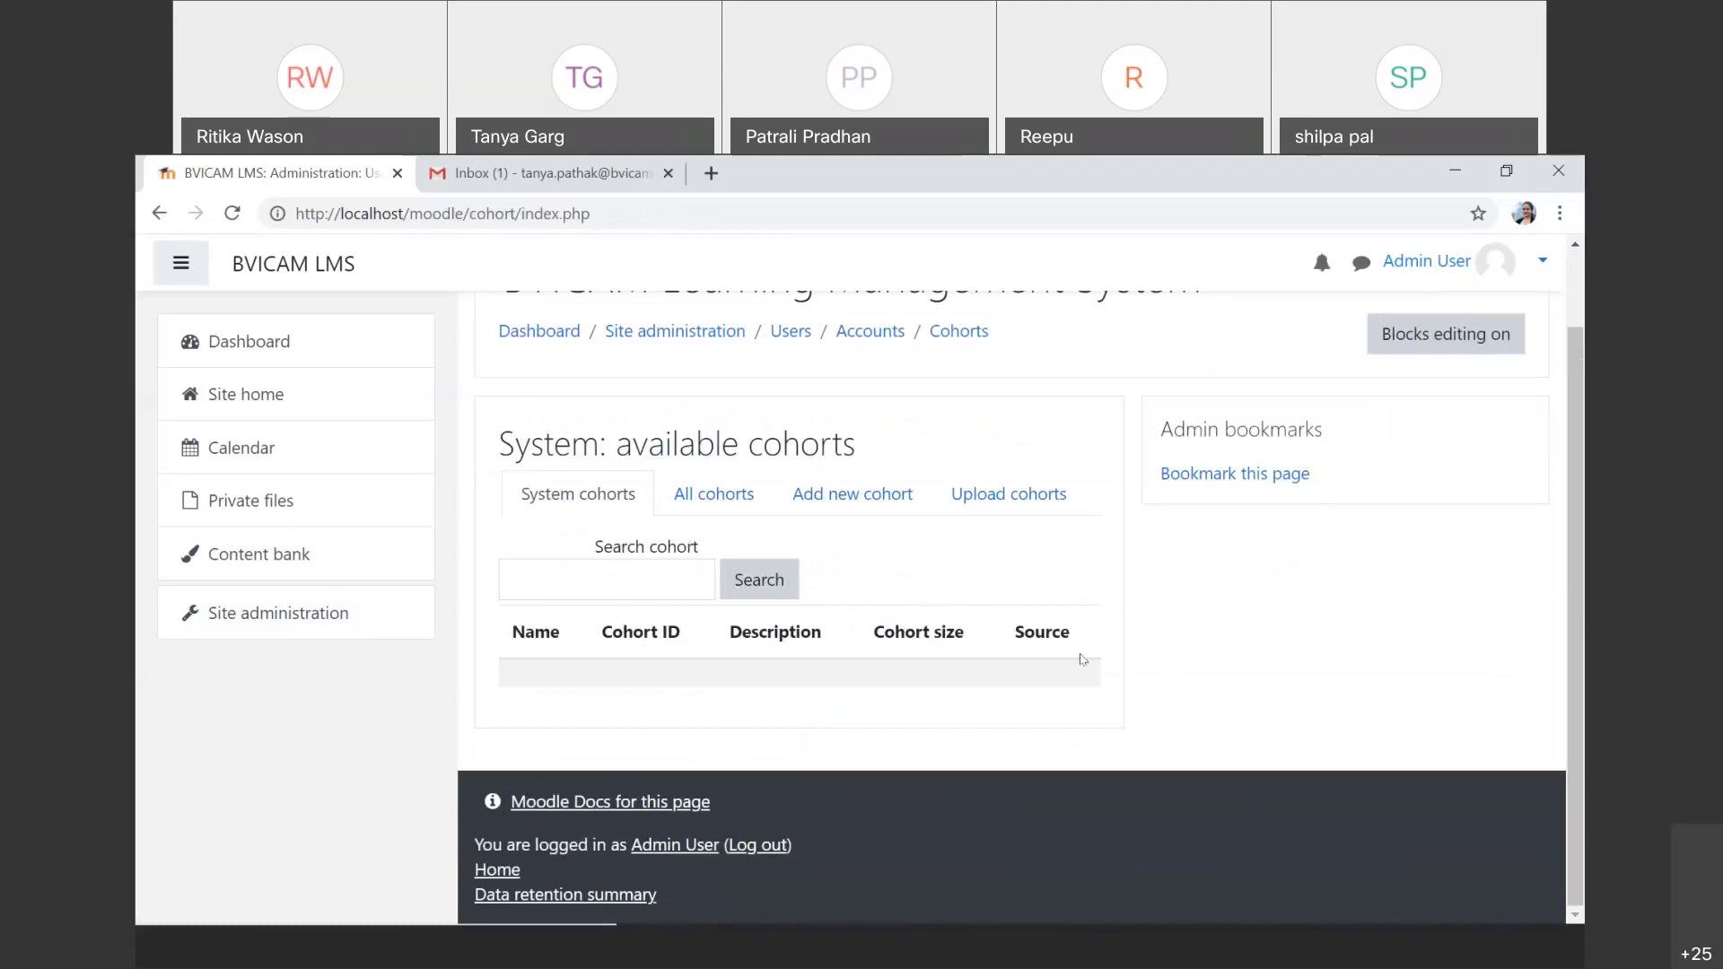
Step: Look over the All cohorts and Upload cohorts pages, then start a blank Add new cohort form
{"action": "left_click", "coordinate": [694, 503]}
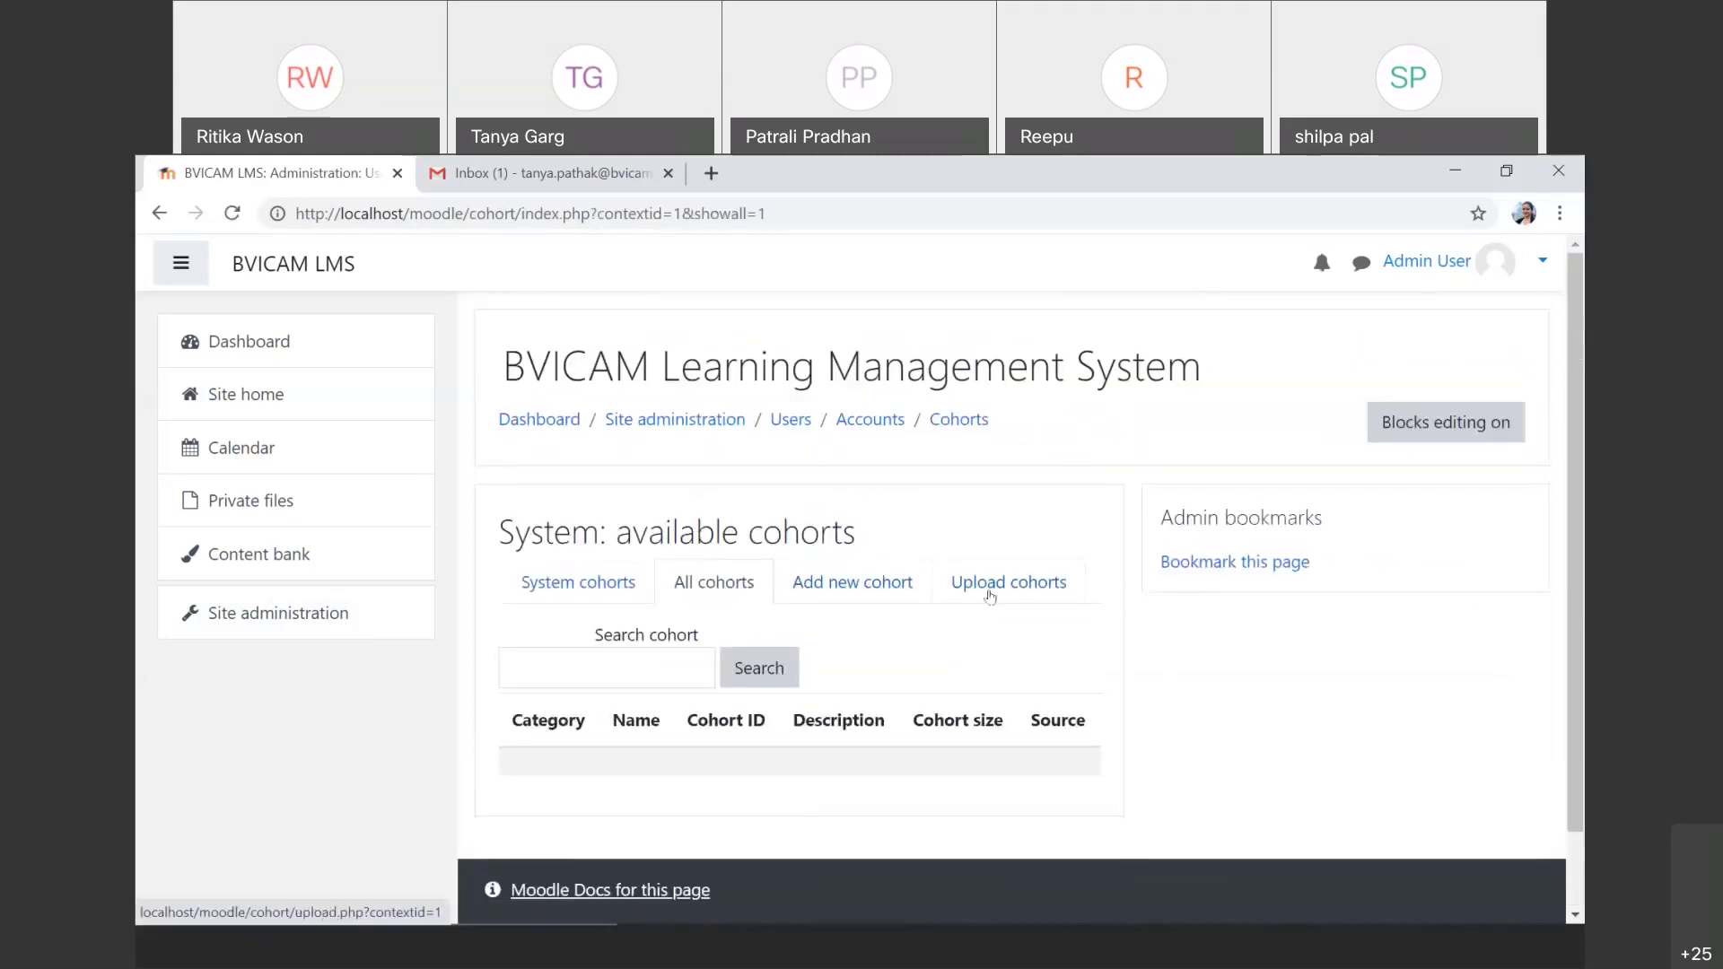
{"action": "left_click", "coordinate": [901, 589]}
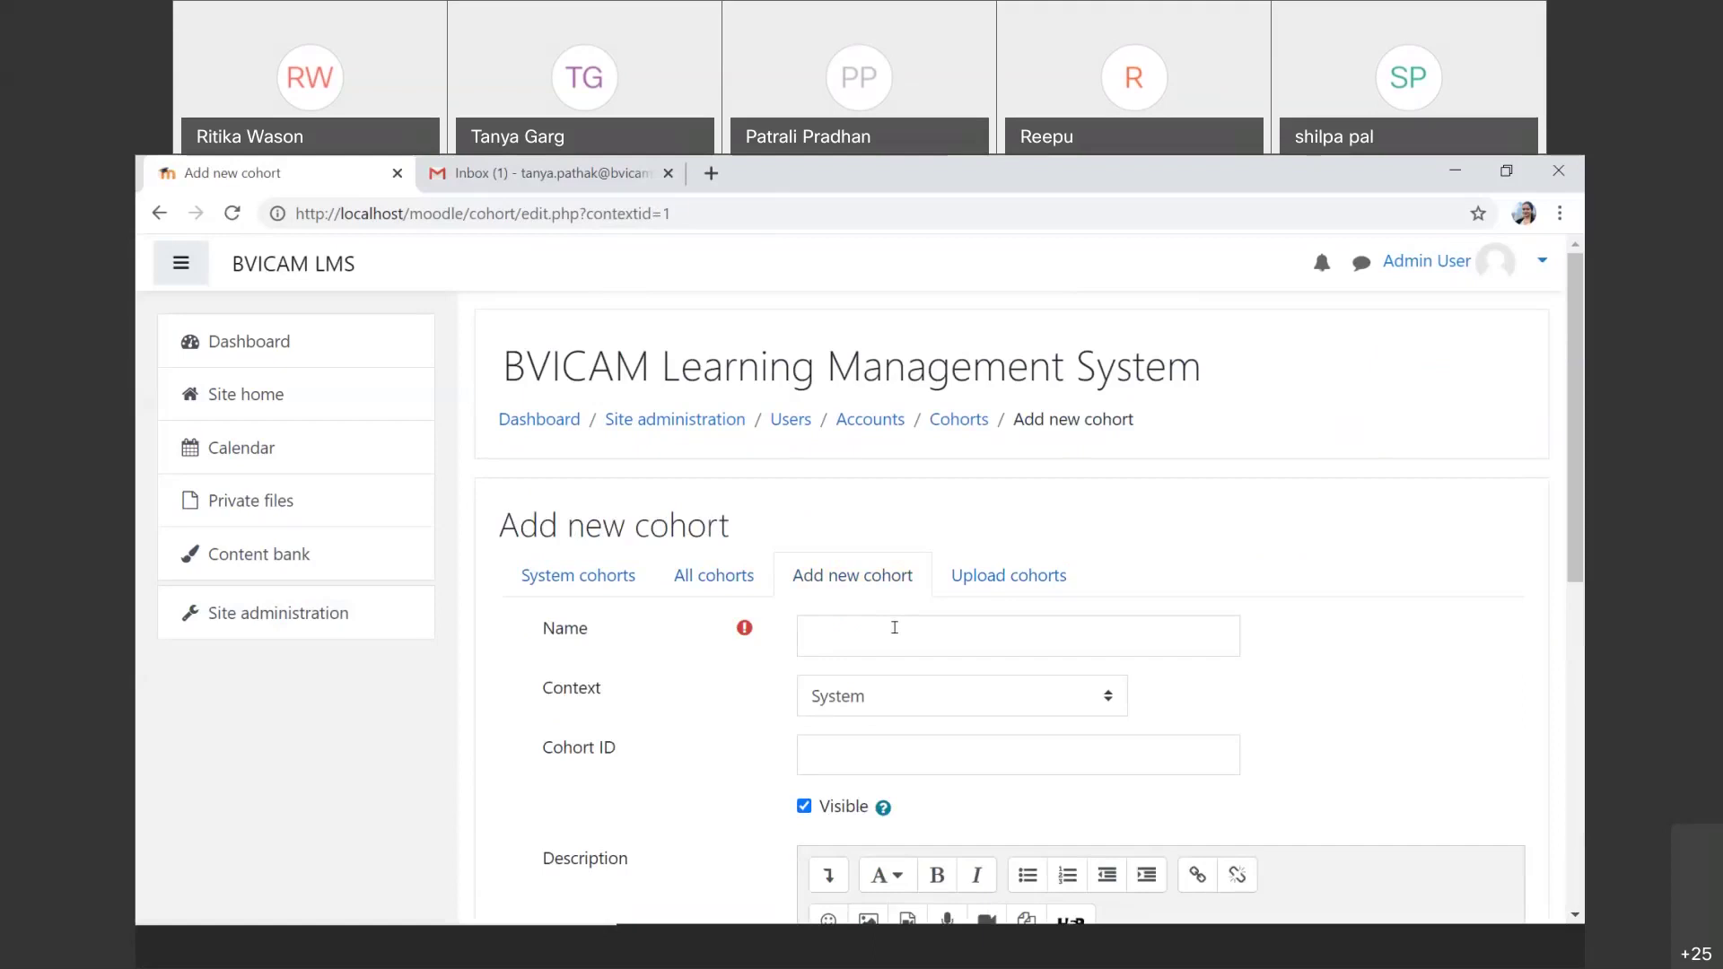
{"action": "left_click", "coordinate": [1010, 584]}
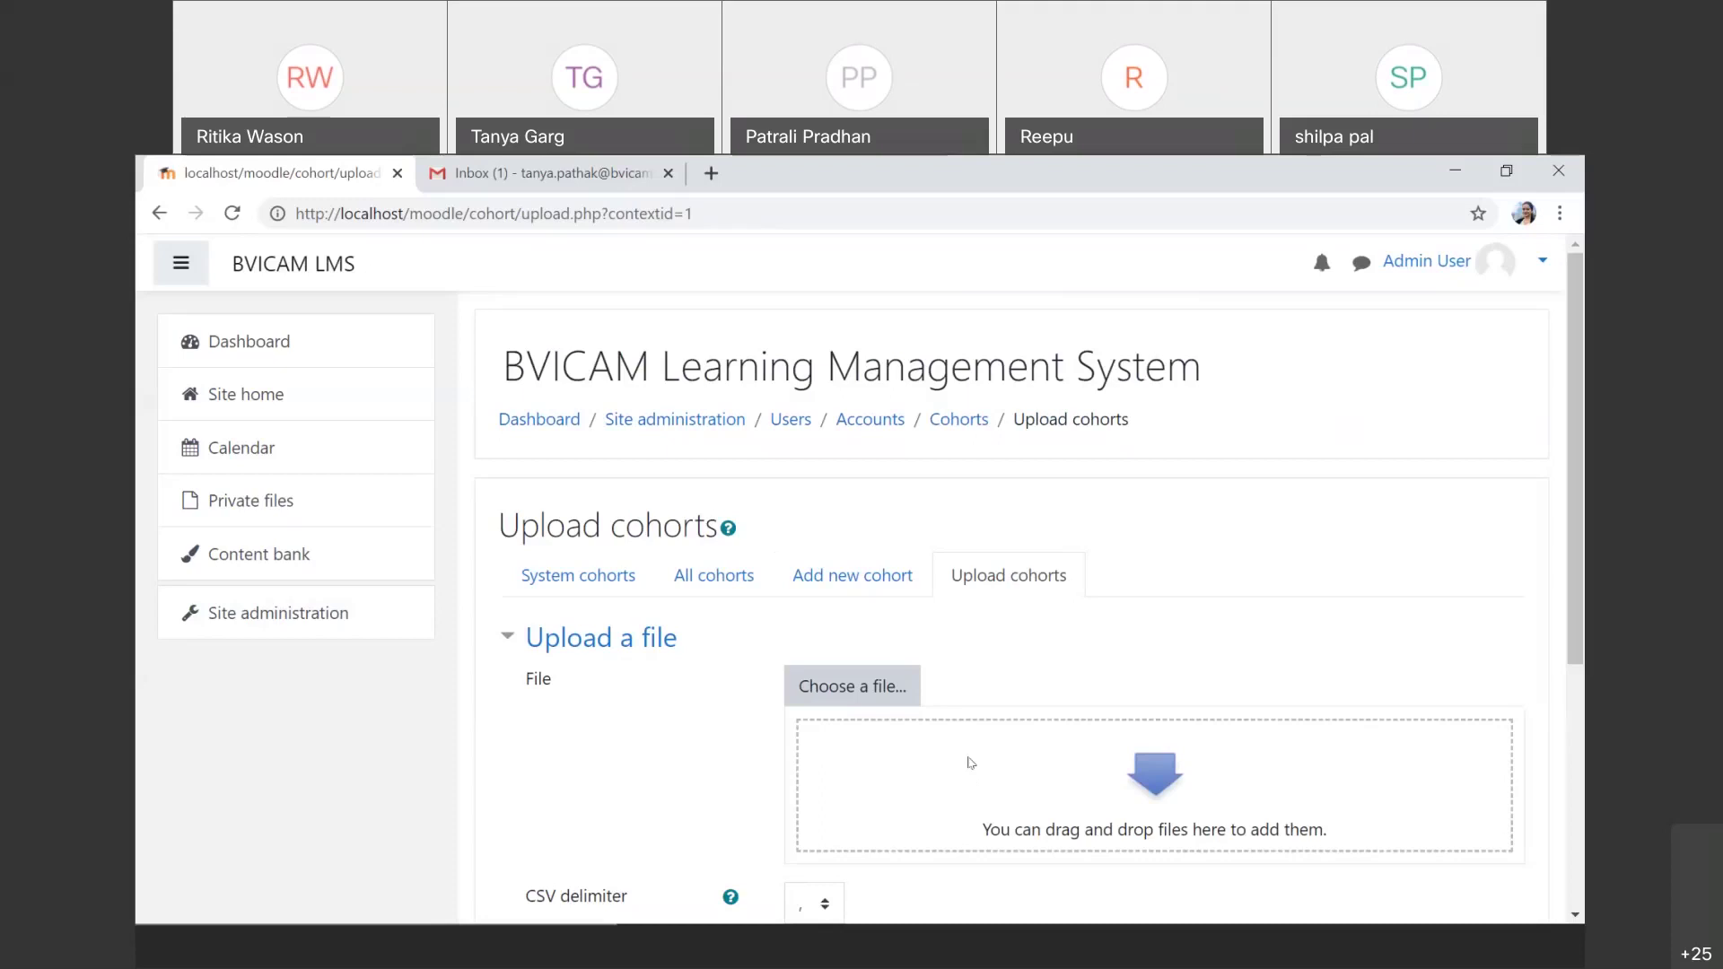
{"action": "left_click", "coordinate": [826, 578]}
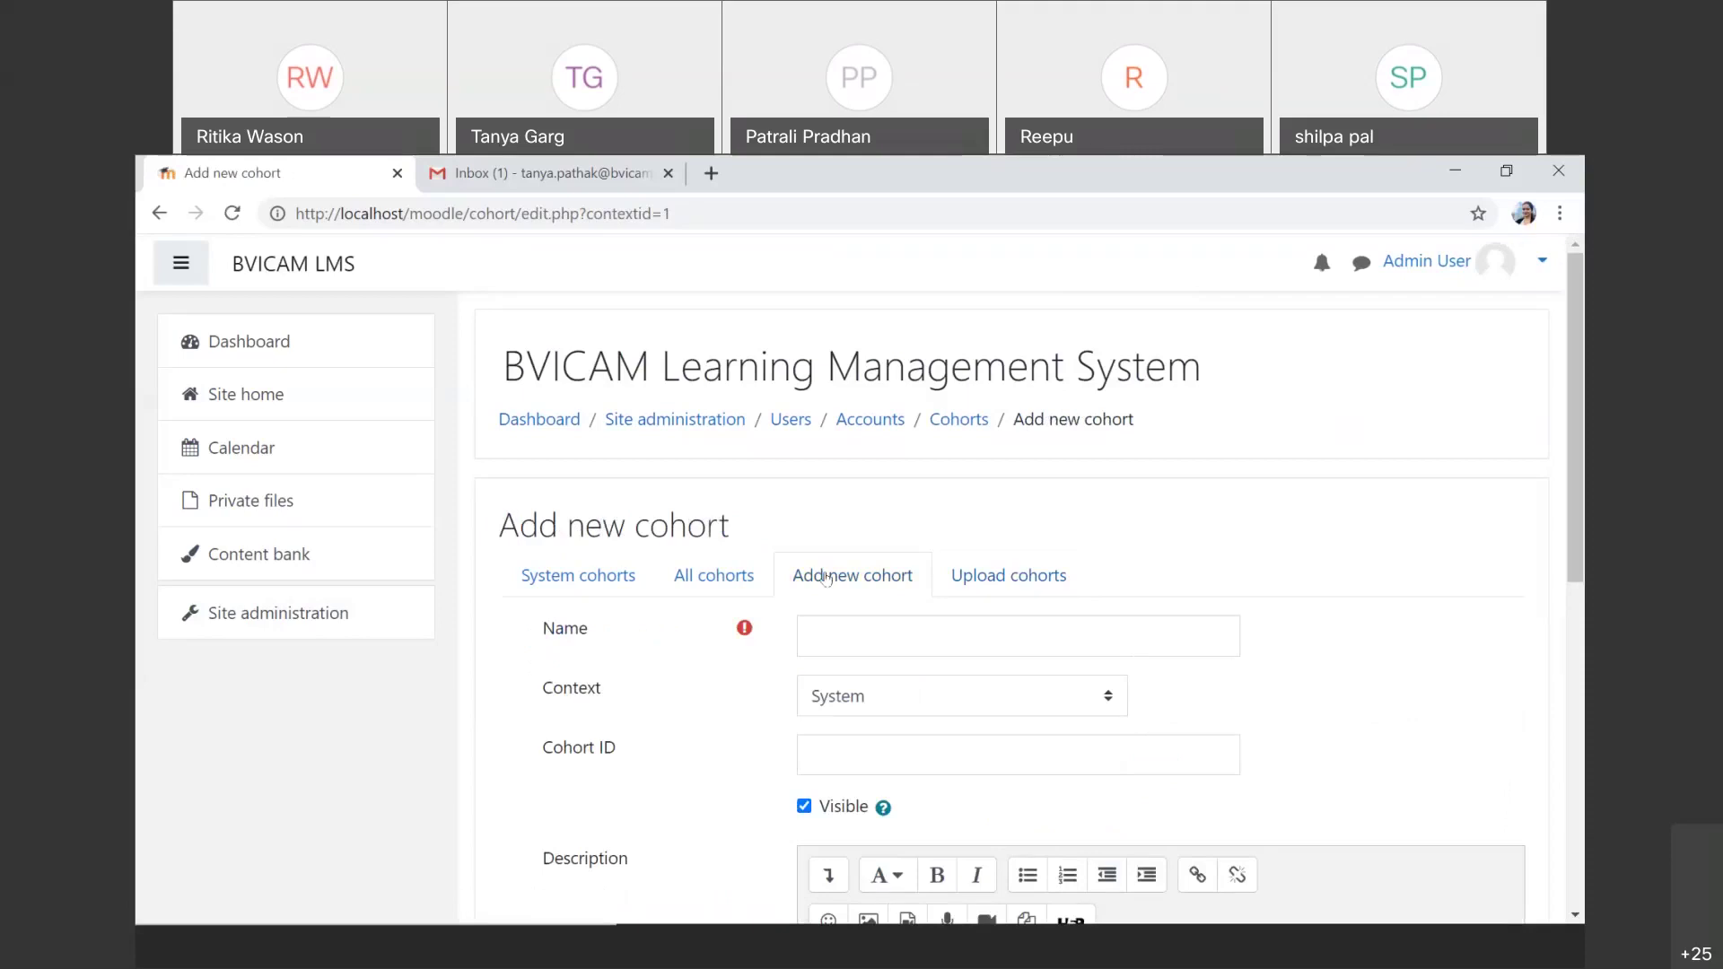
{"action": "left_click", "coordinate": [852, 631]}
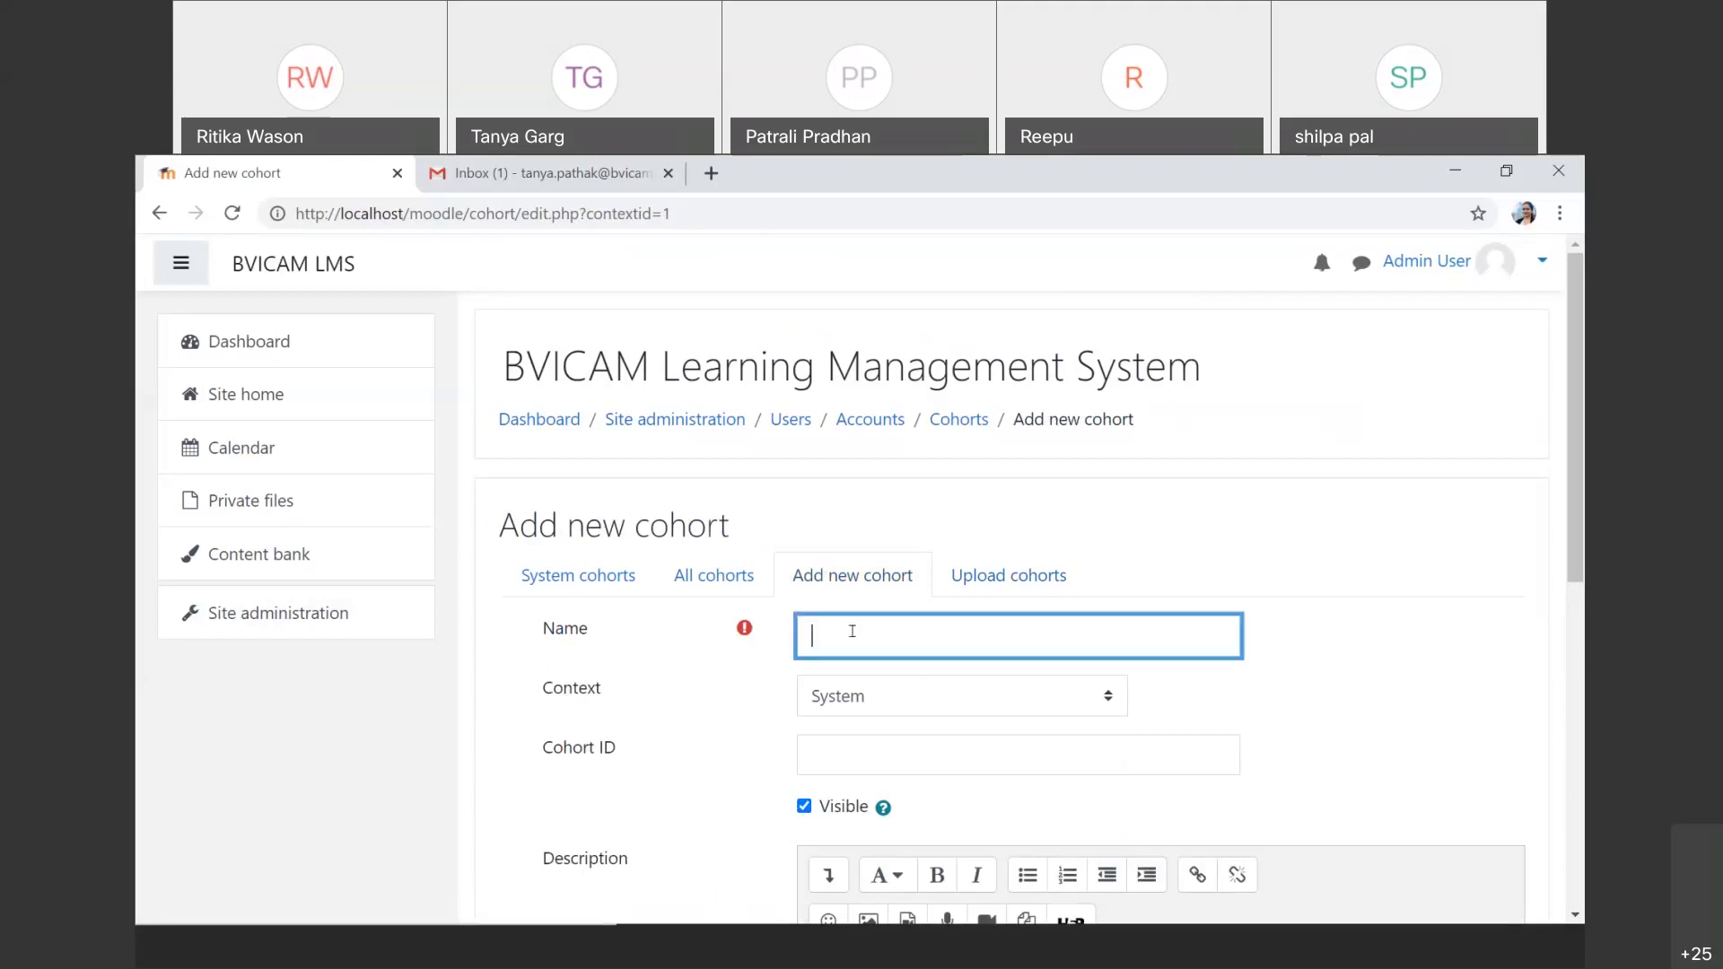
Step: Create the cohort 'First Year' with cohort ID F101 in the System context and save it
{"action": "type", "text": "First Year"}
{"action": "scroll", "coordinate": [855, 607], "scroll_direction": "down", "scroll_amount": 1}
{"action": "left_click", "coordinate": [855, 606]}
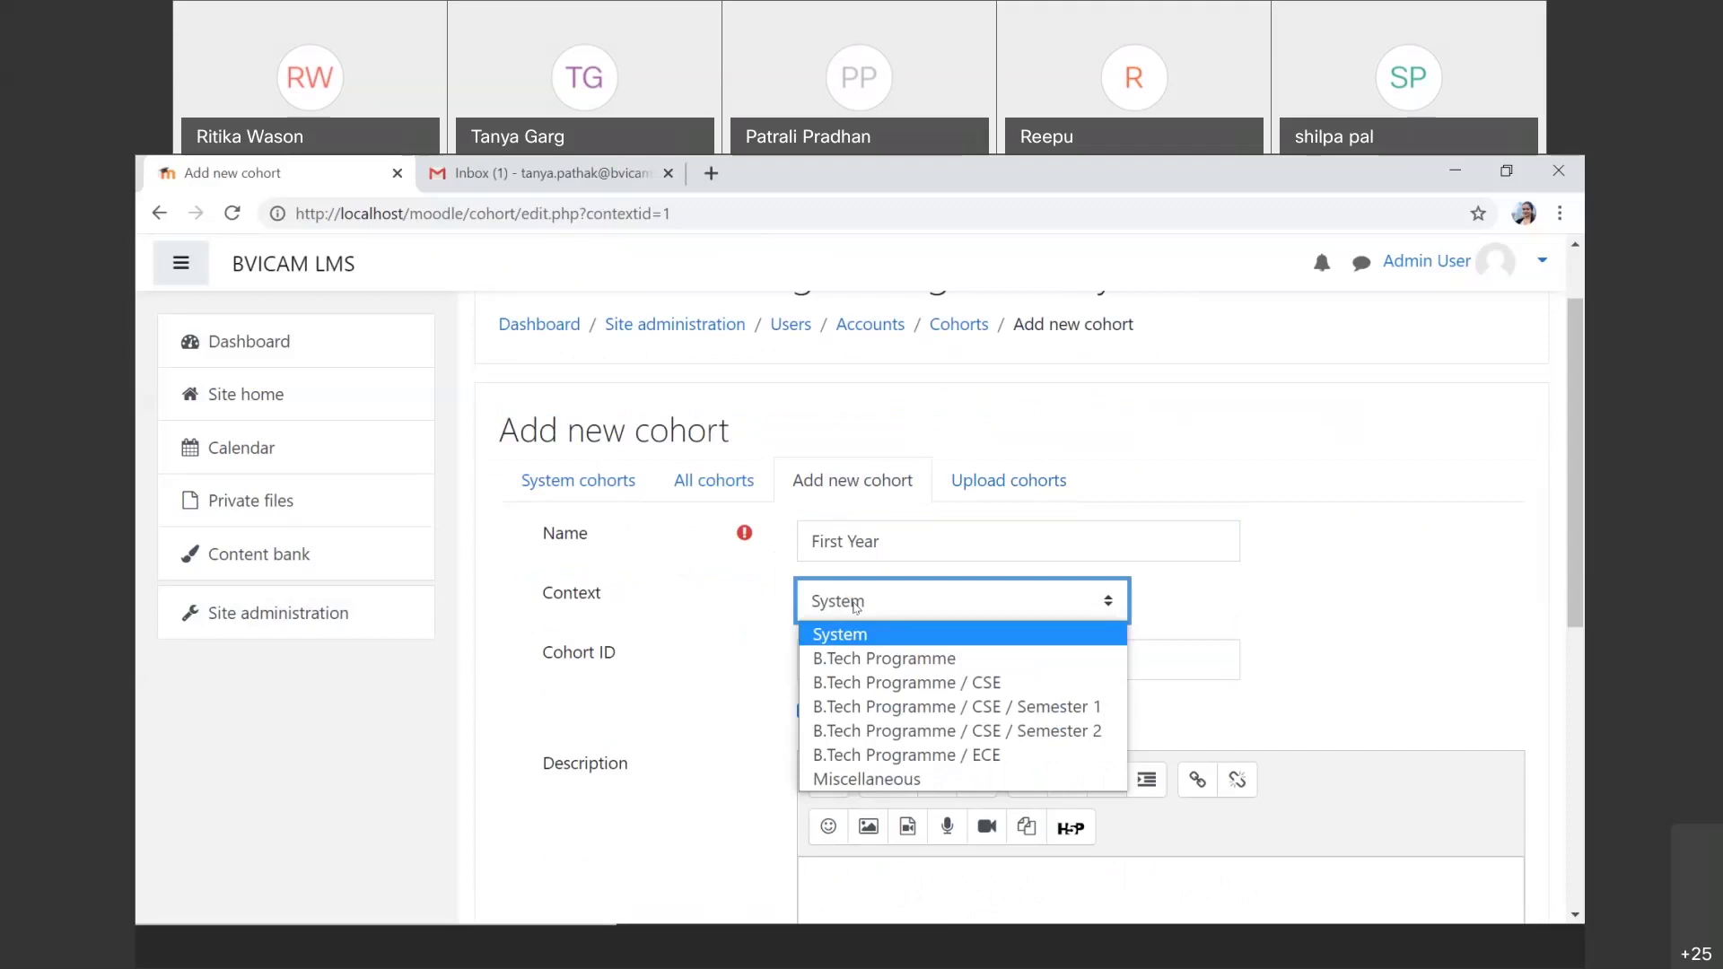
{"action": "left_click", "coordinate": [863, 637]}
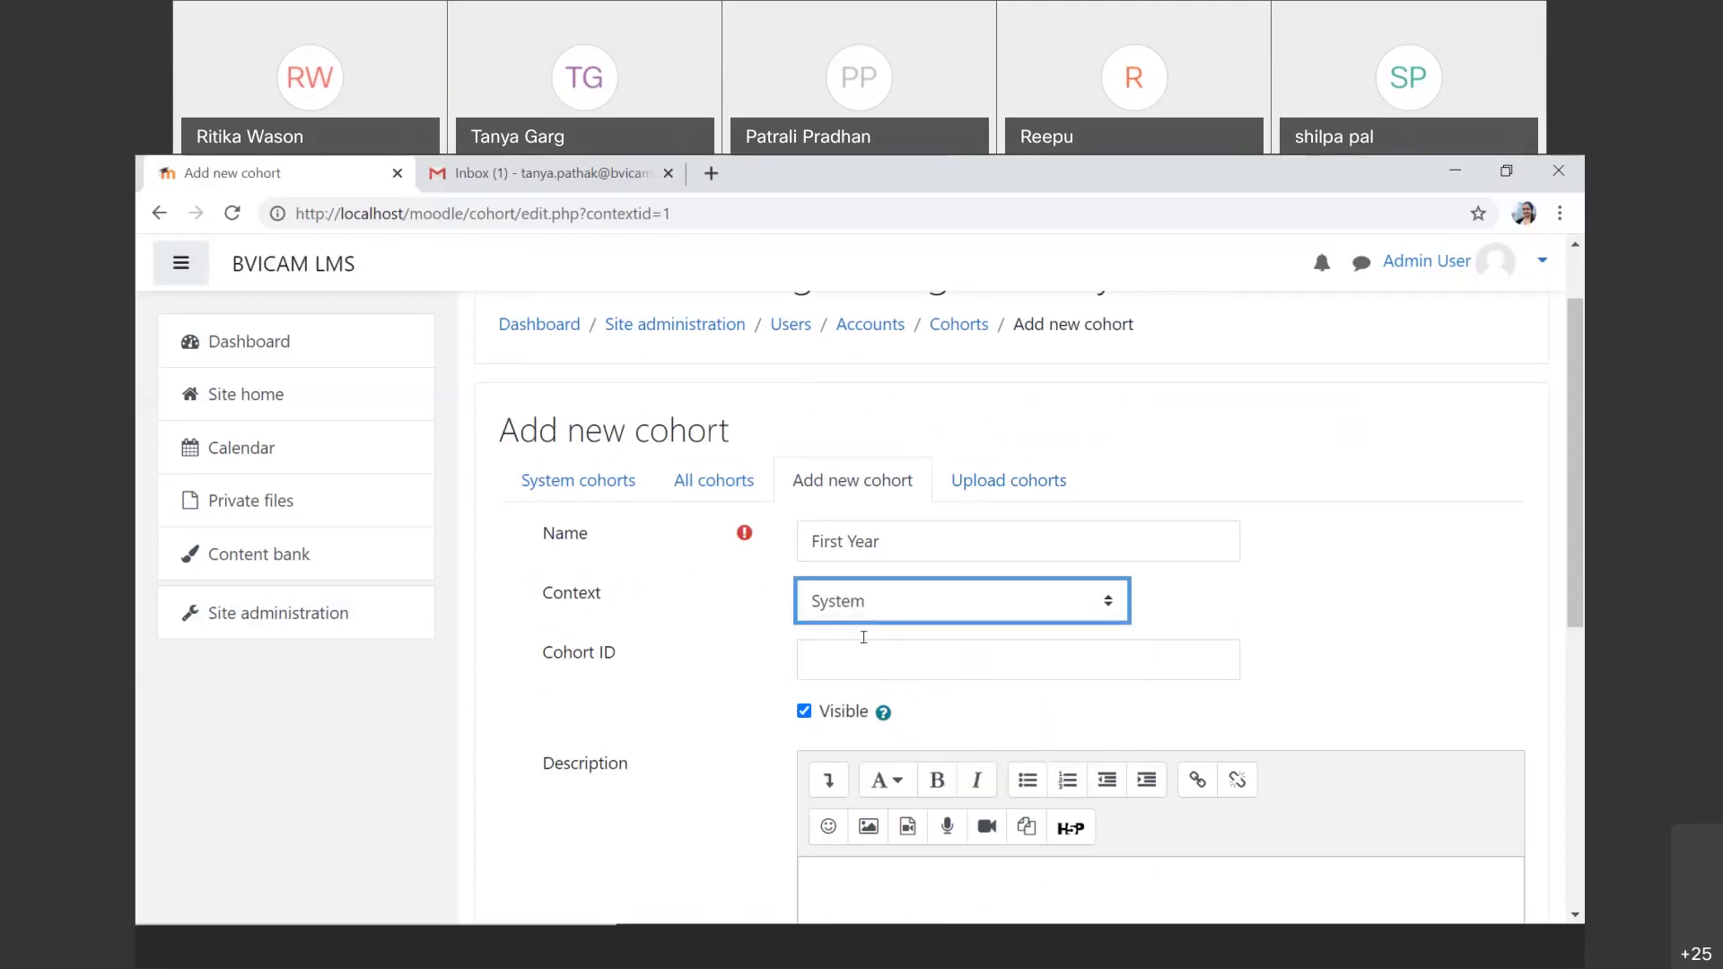
{"action": "scroll", "coordinate": [863, 637], "scroll_direction": "down", "scroll_amount": 2}
{"action": "left_click", "coordinate": [946, 468]}
{"action": "type", "text": "F101"}
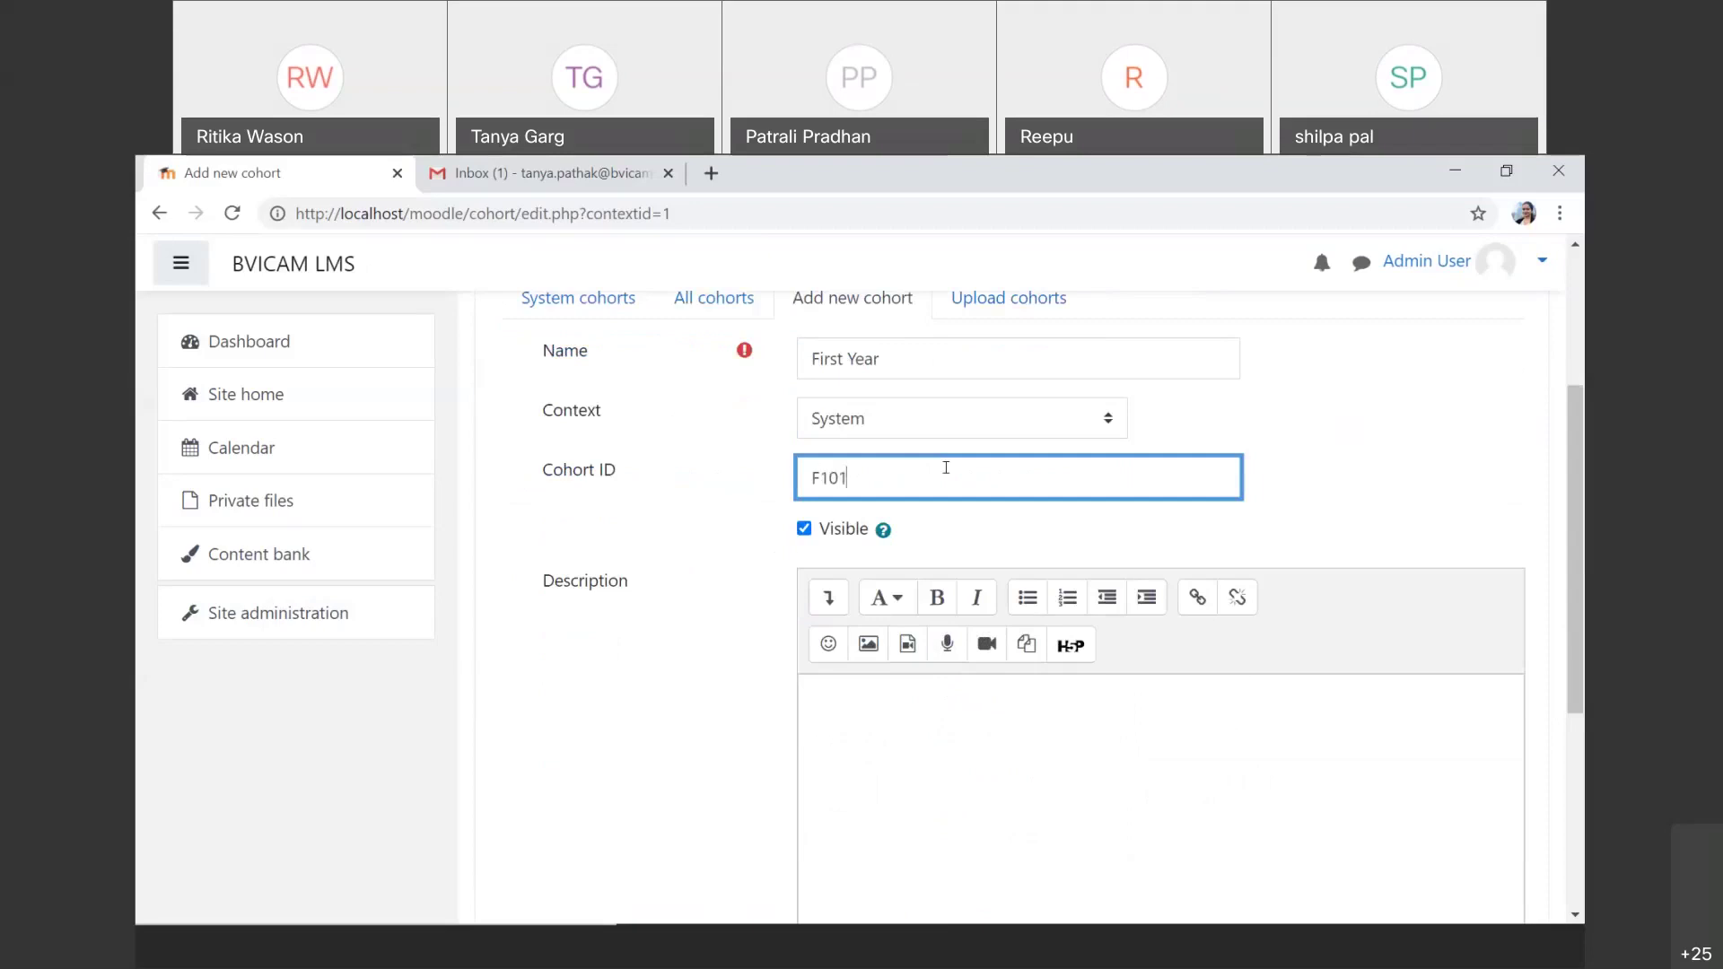
{"action": "scroll", "coordinate": [945, 467], "scroll_direction": "down", "scroll_amount": 2}
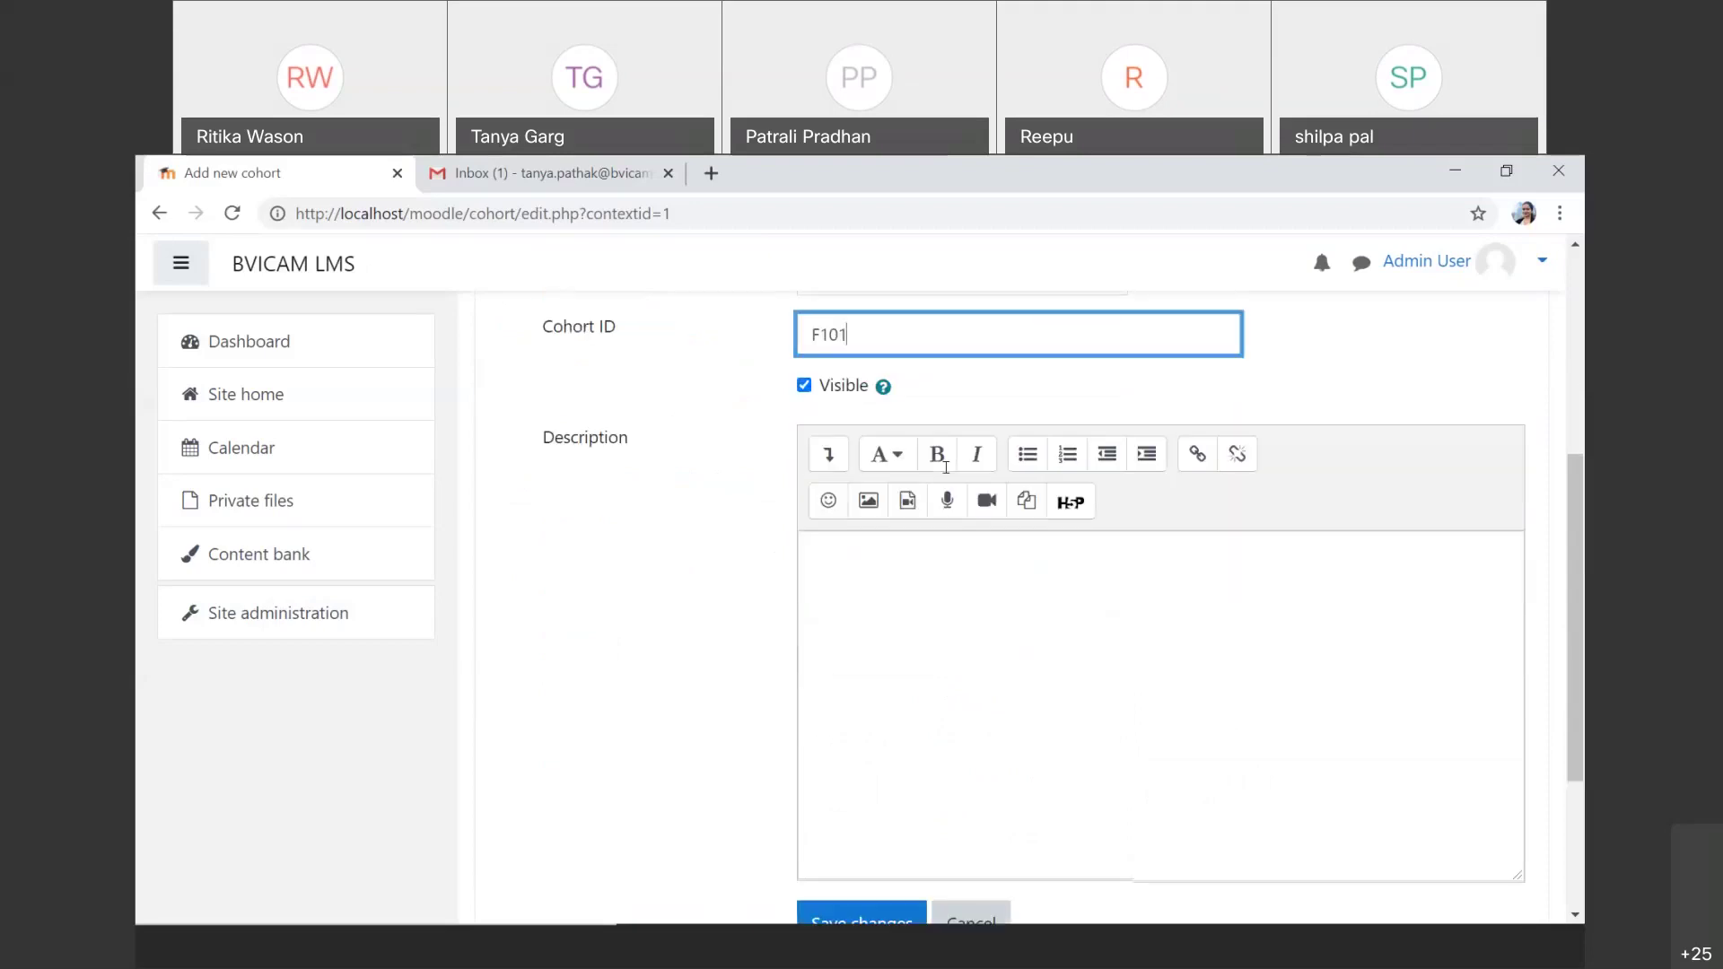
{"action": "scroll", "coordinate": [946, 468], "scroll_direction": "down", "scroll_amount": 2}
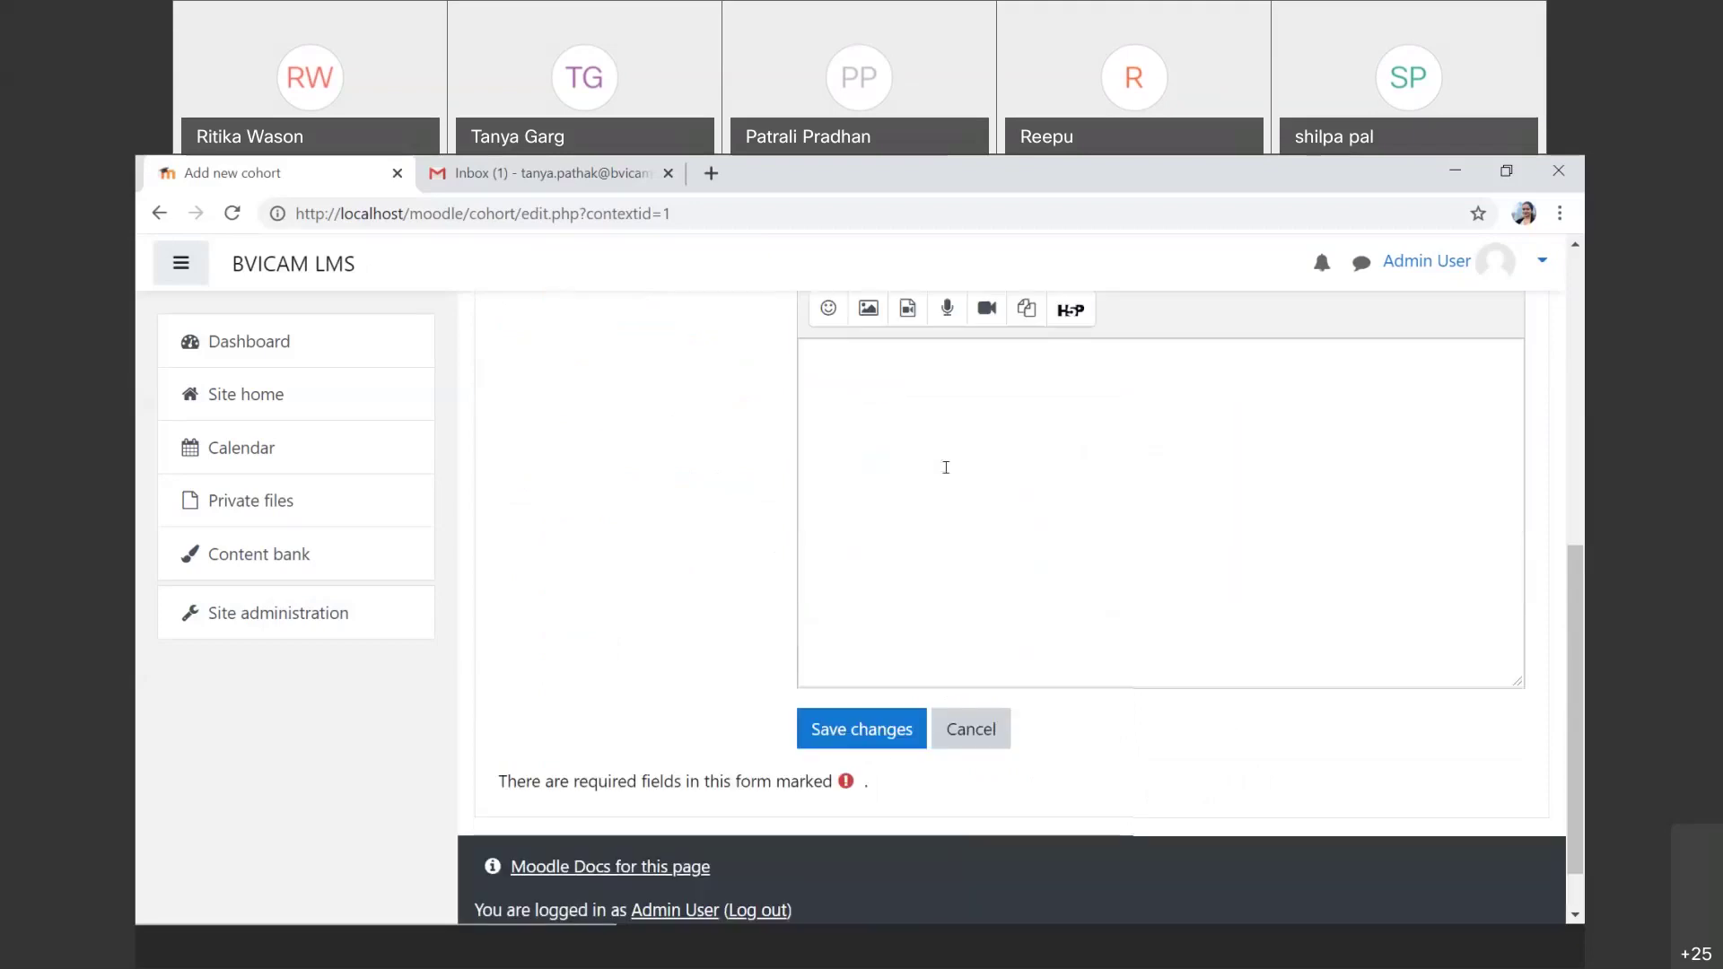
{"action": "left_click", "coordinate": [880, 735]}
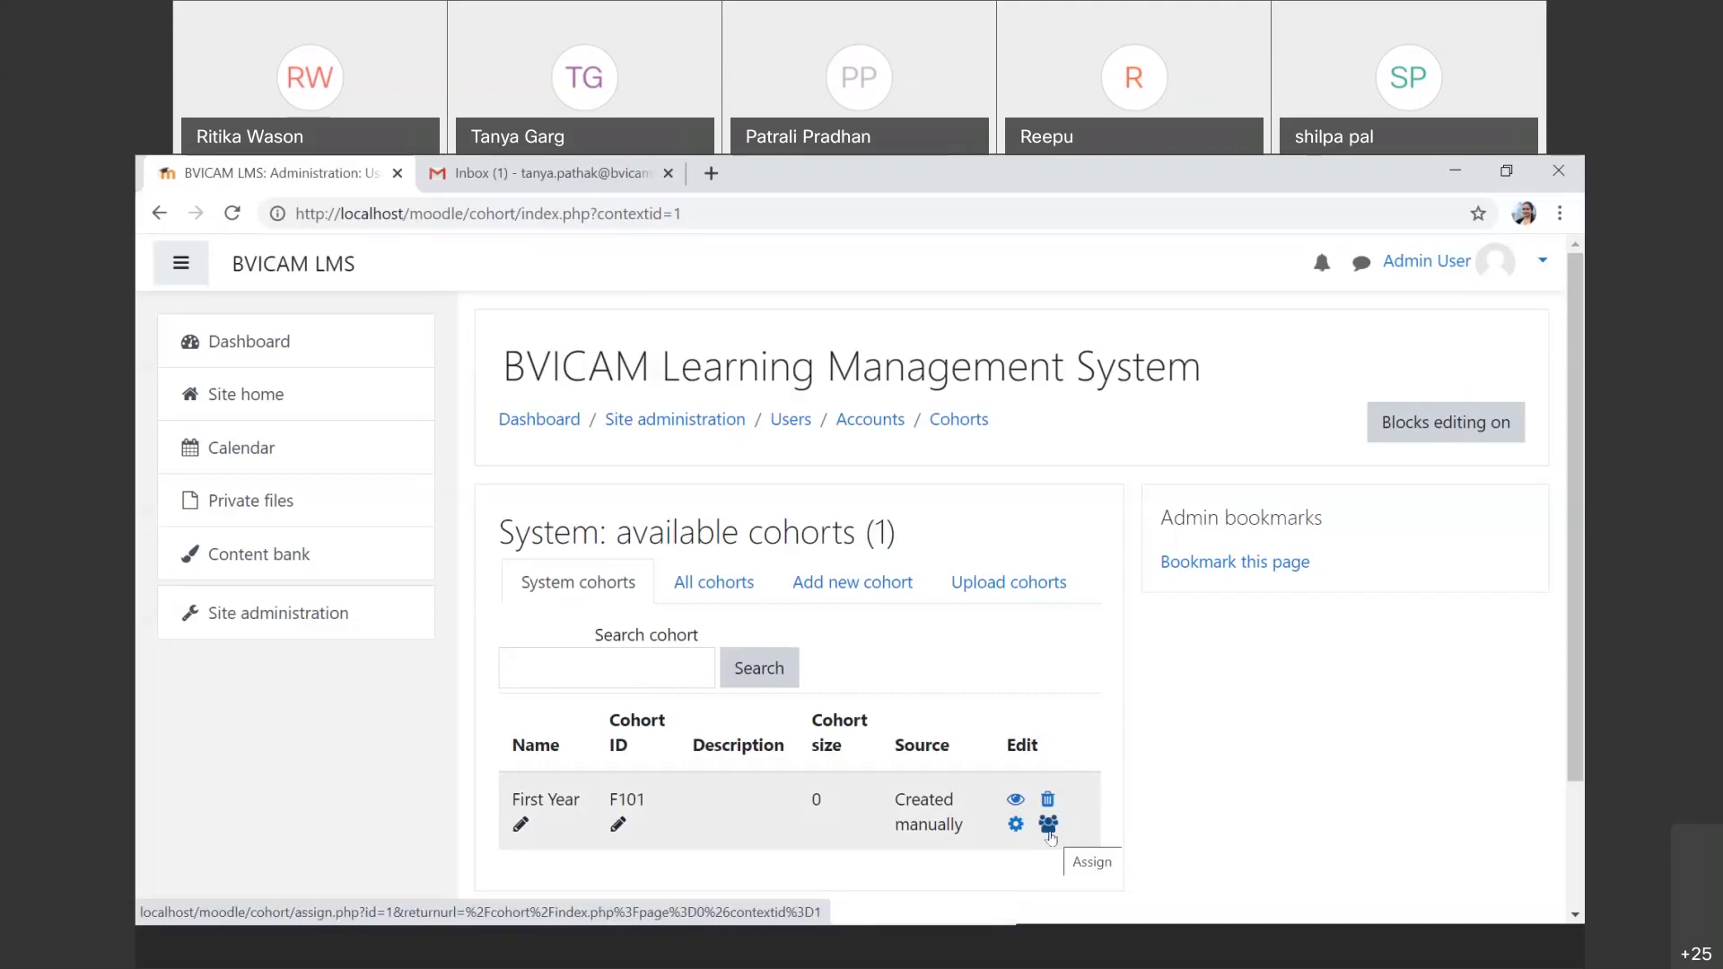
Step: Add User One, User Three and User Two from Potential users to the First Year cohort
{"action": "left_click", "coordinate": [1049, 828]}
{"action": "scroll", "coordinate": [1052, 836], "scroll_direction": "down", "scroll_amount": 5}
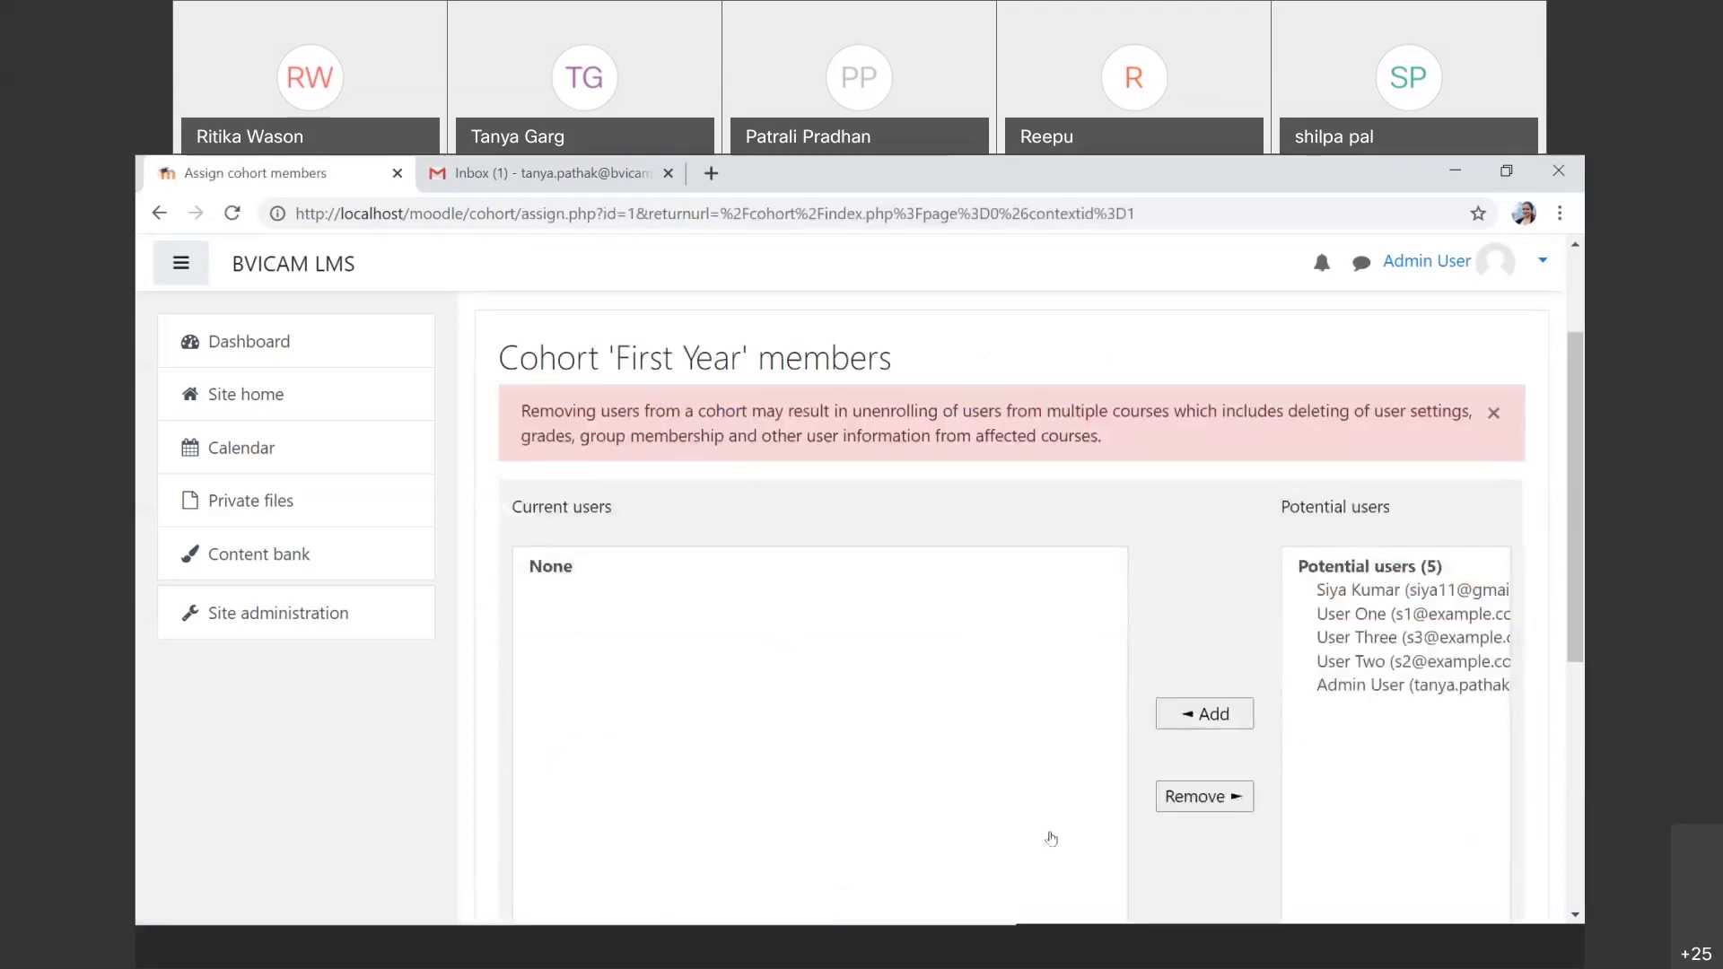
{"action": "scroll", "coordinate": [1052, 838], "scroll_direction": "up", "scroll_amount": 1}
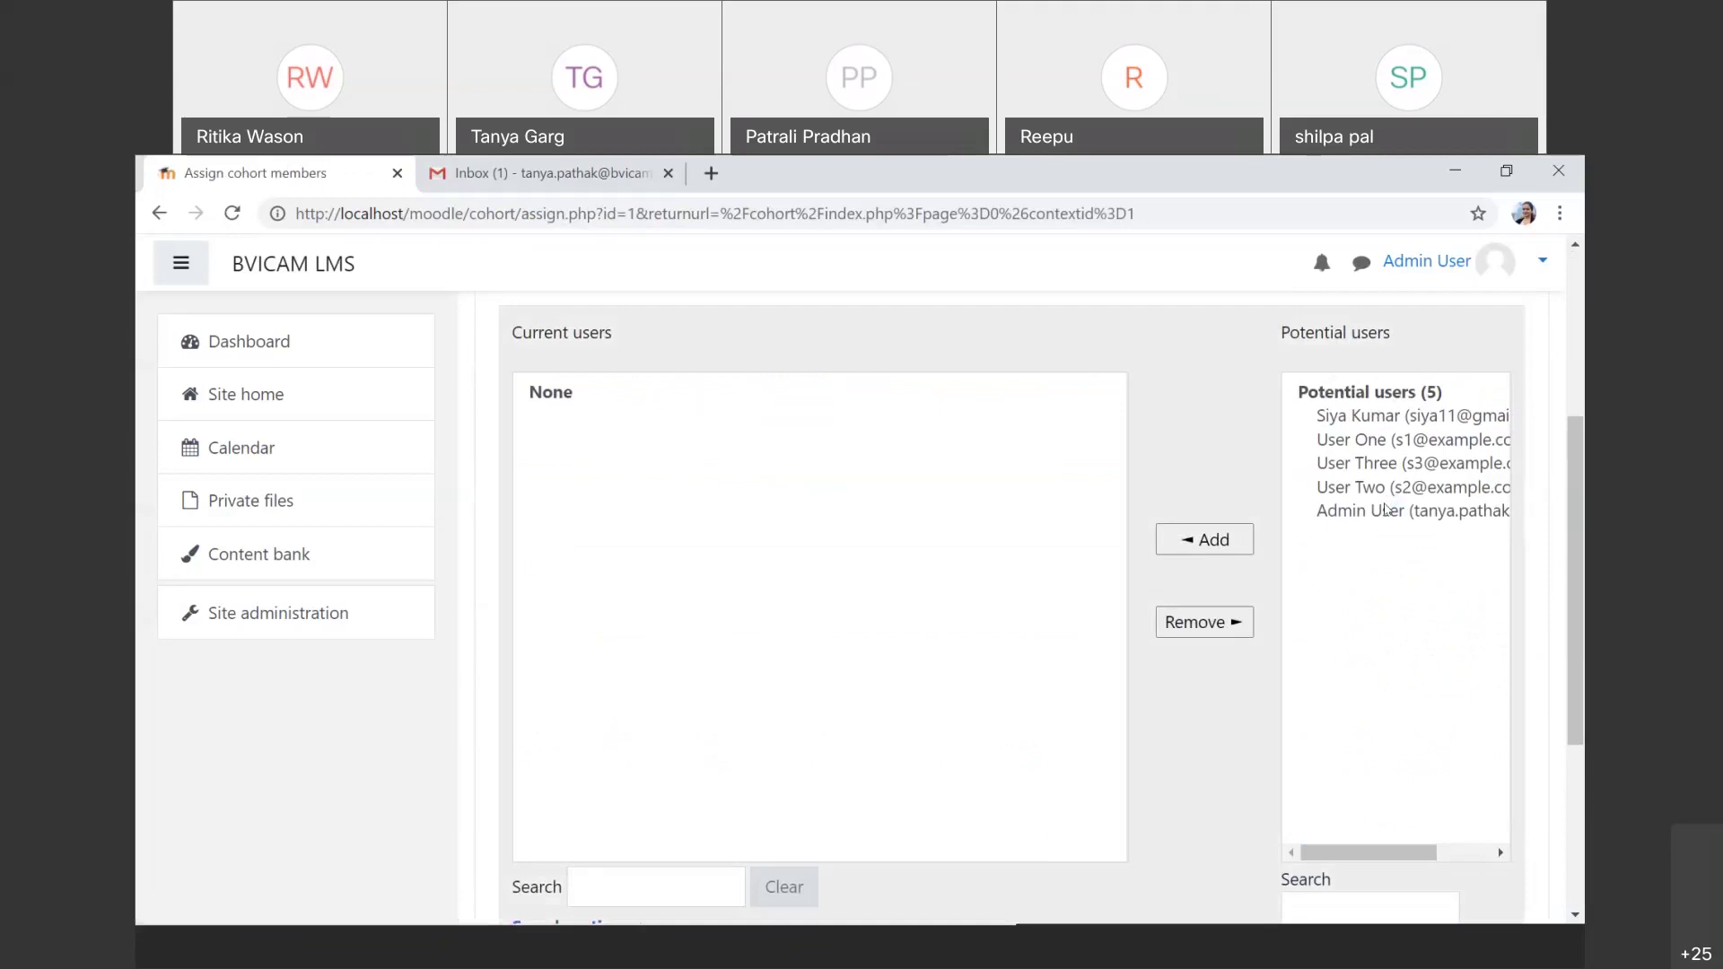
{"action": "left_click", "coordinate": [1406, 440]}
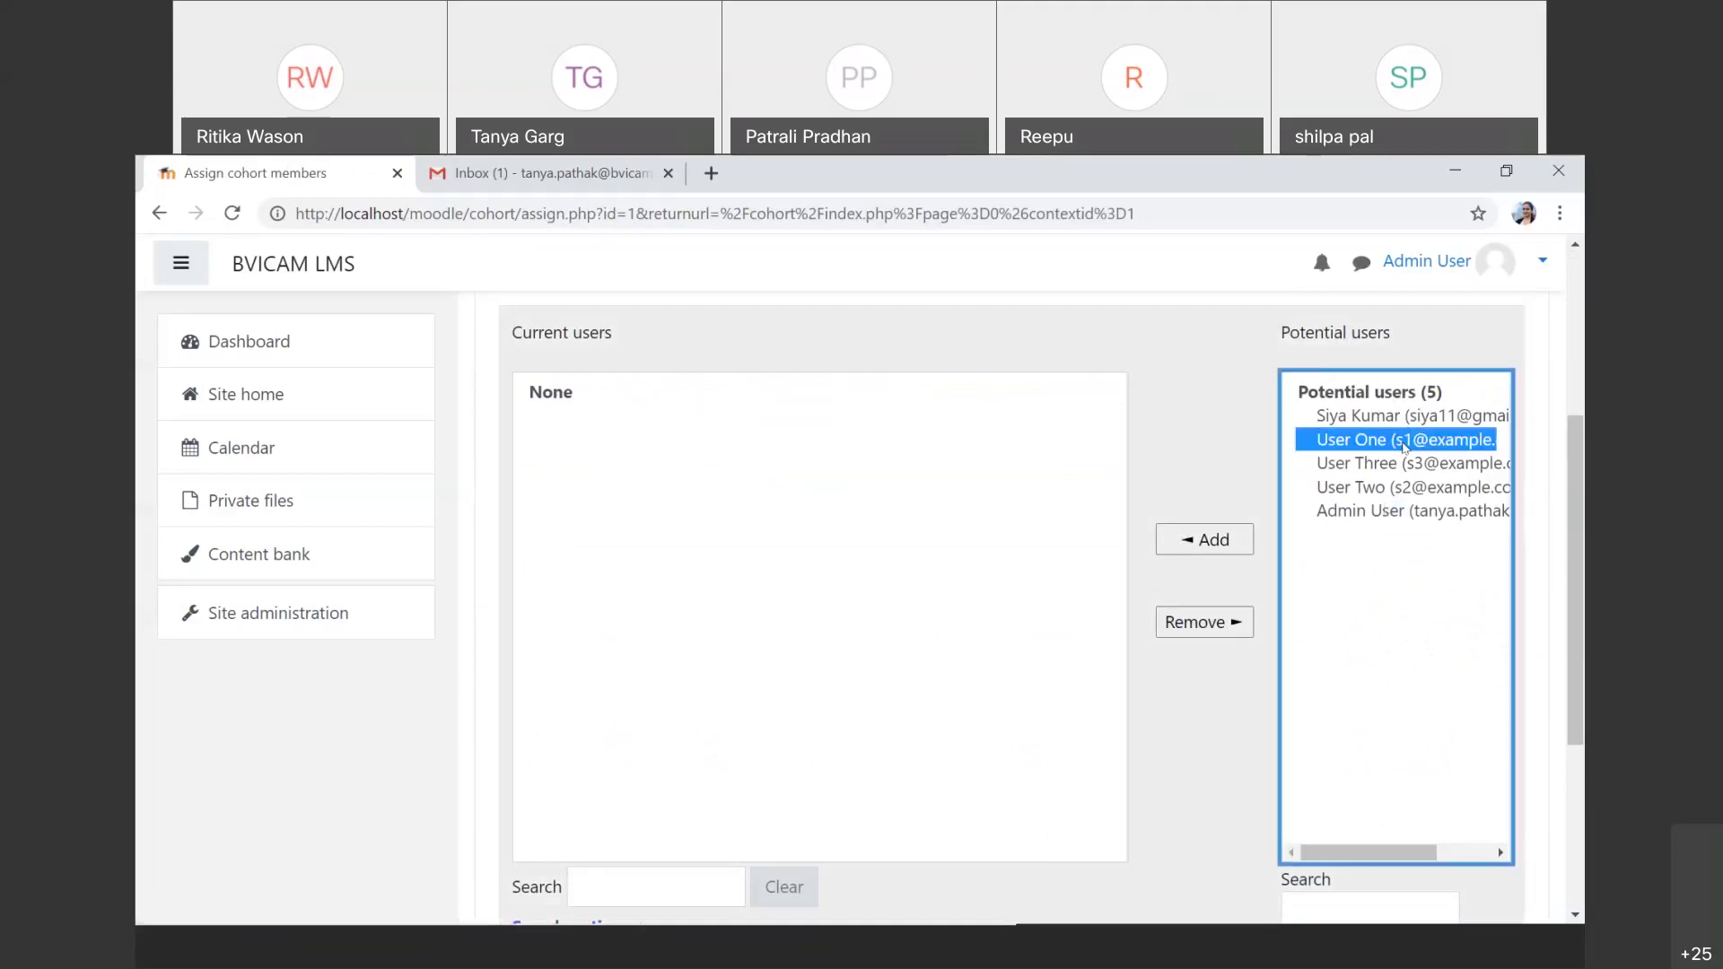
{"action": "left_click", "coordinate": [1396, 463], "text": "ctrl"}
{"action": "left_click", "coordinate": [1386, 487], "text": "ctrl"}
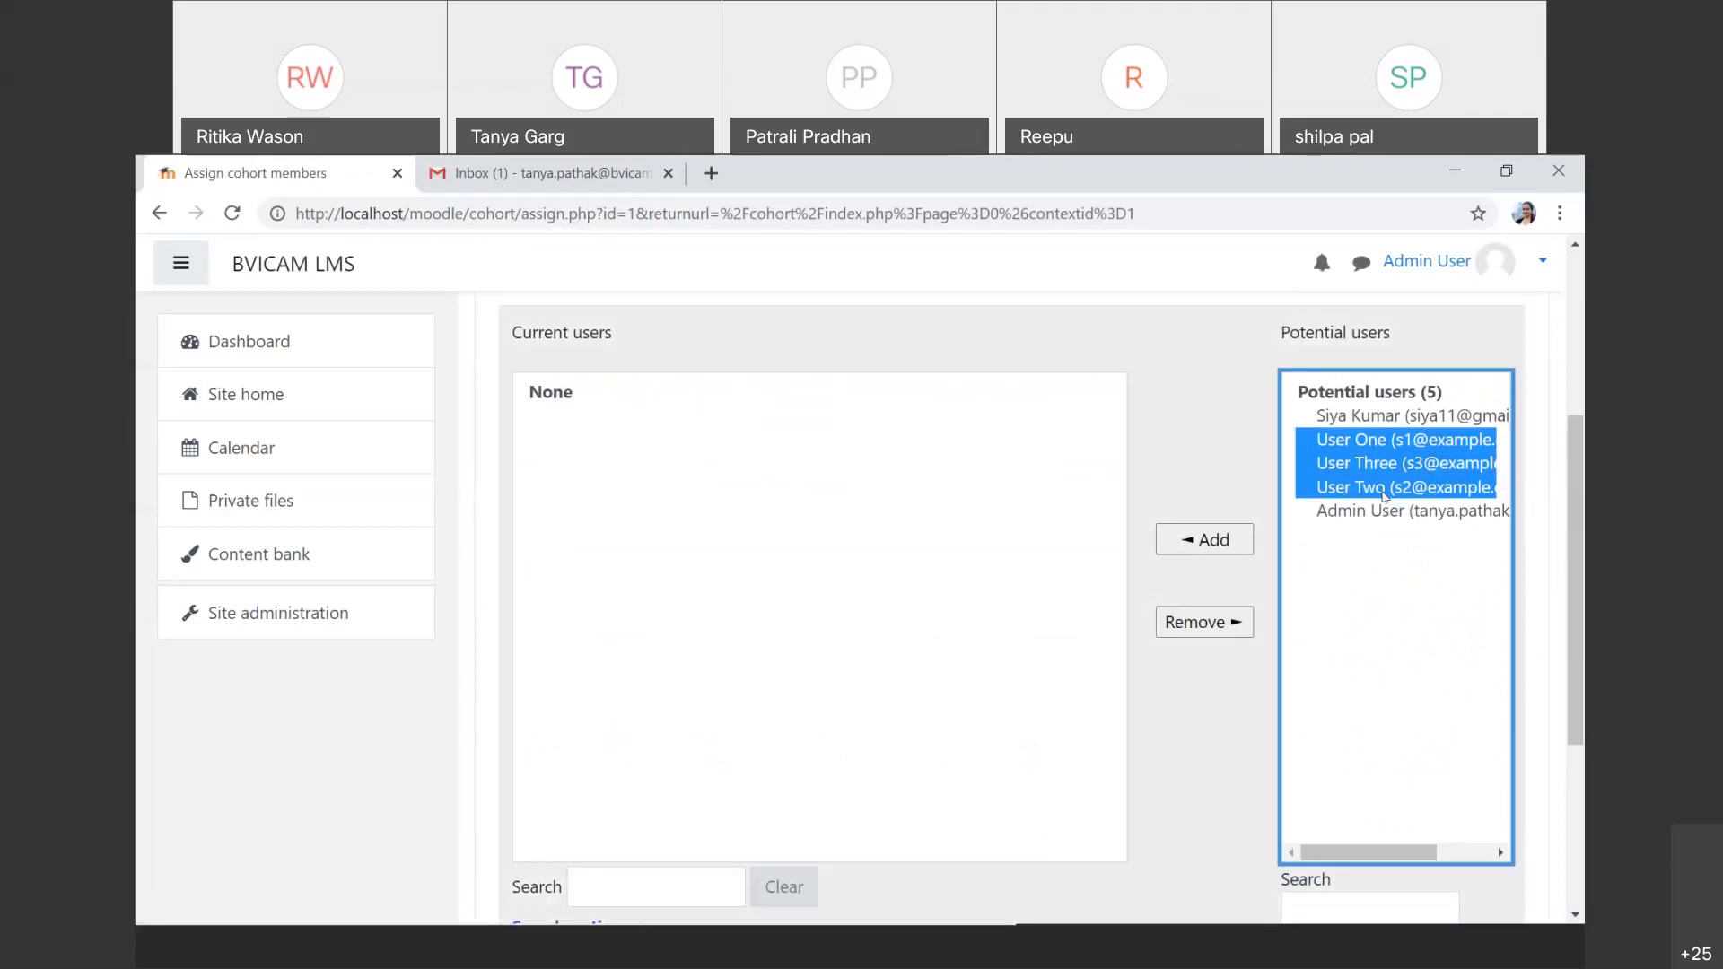
{"action": "left_click", "coordinate": [1205, 542]}
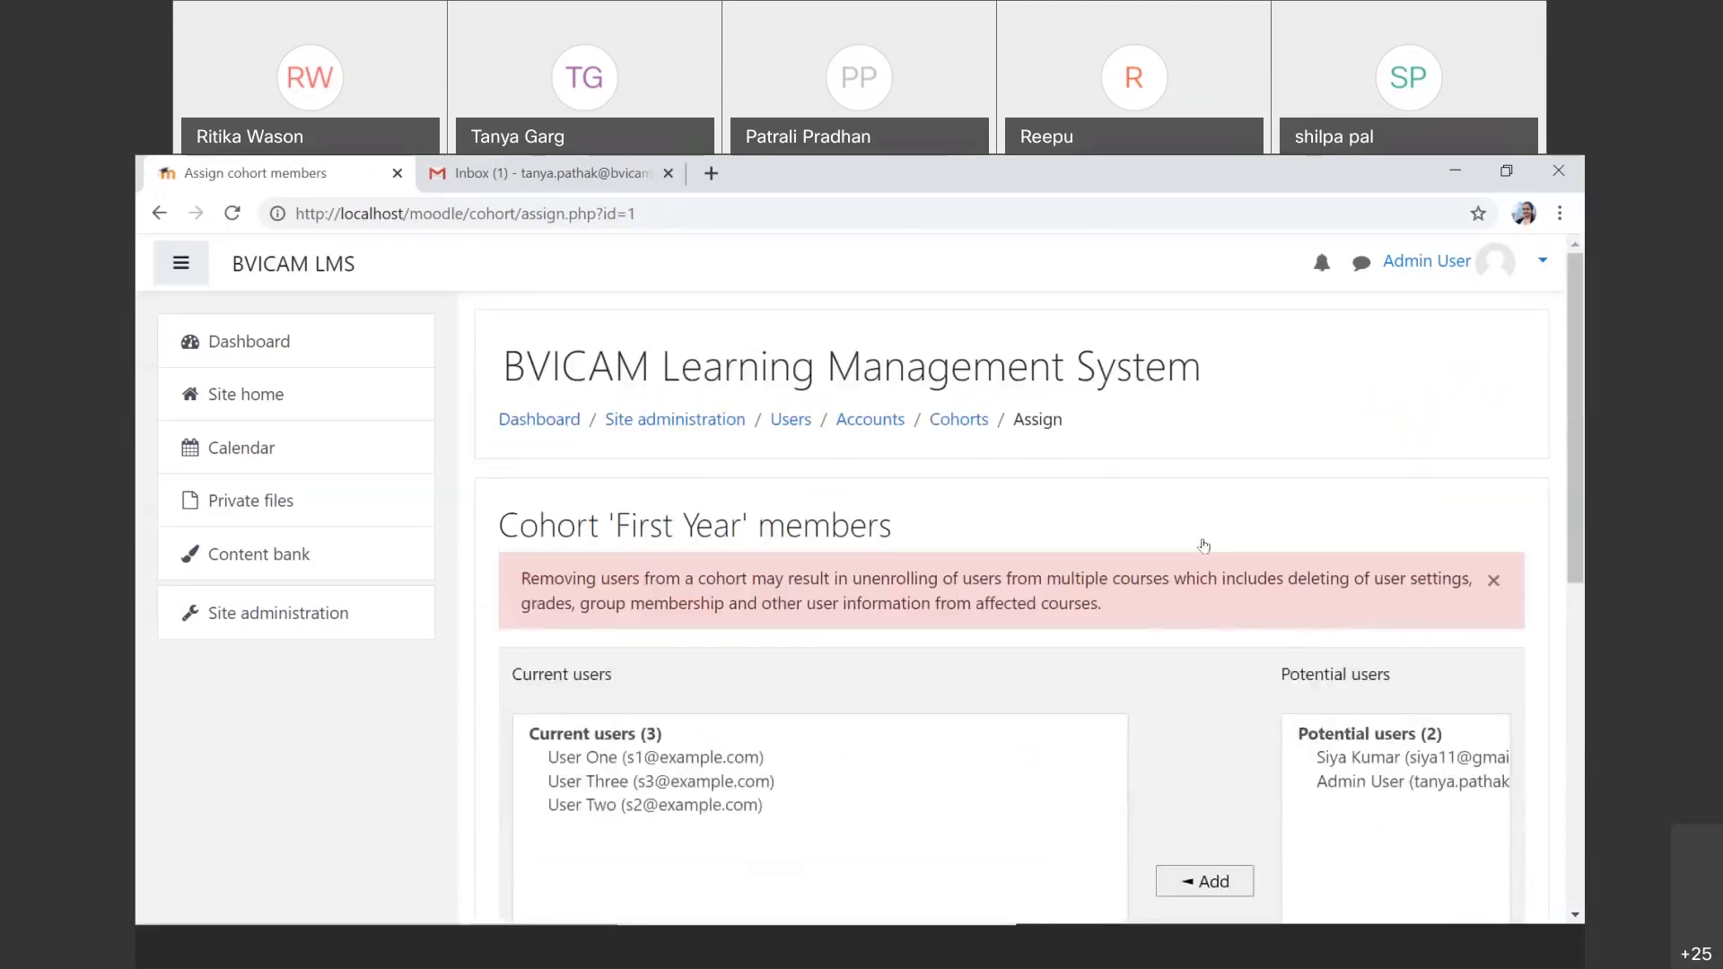
Step: Go back to the cohorts list, where First Year (F101) now has 3 members
{"action": "scroll", "coordinate": [1204, 546], "scroll_direction": "down", "scroll_amount": 2}
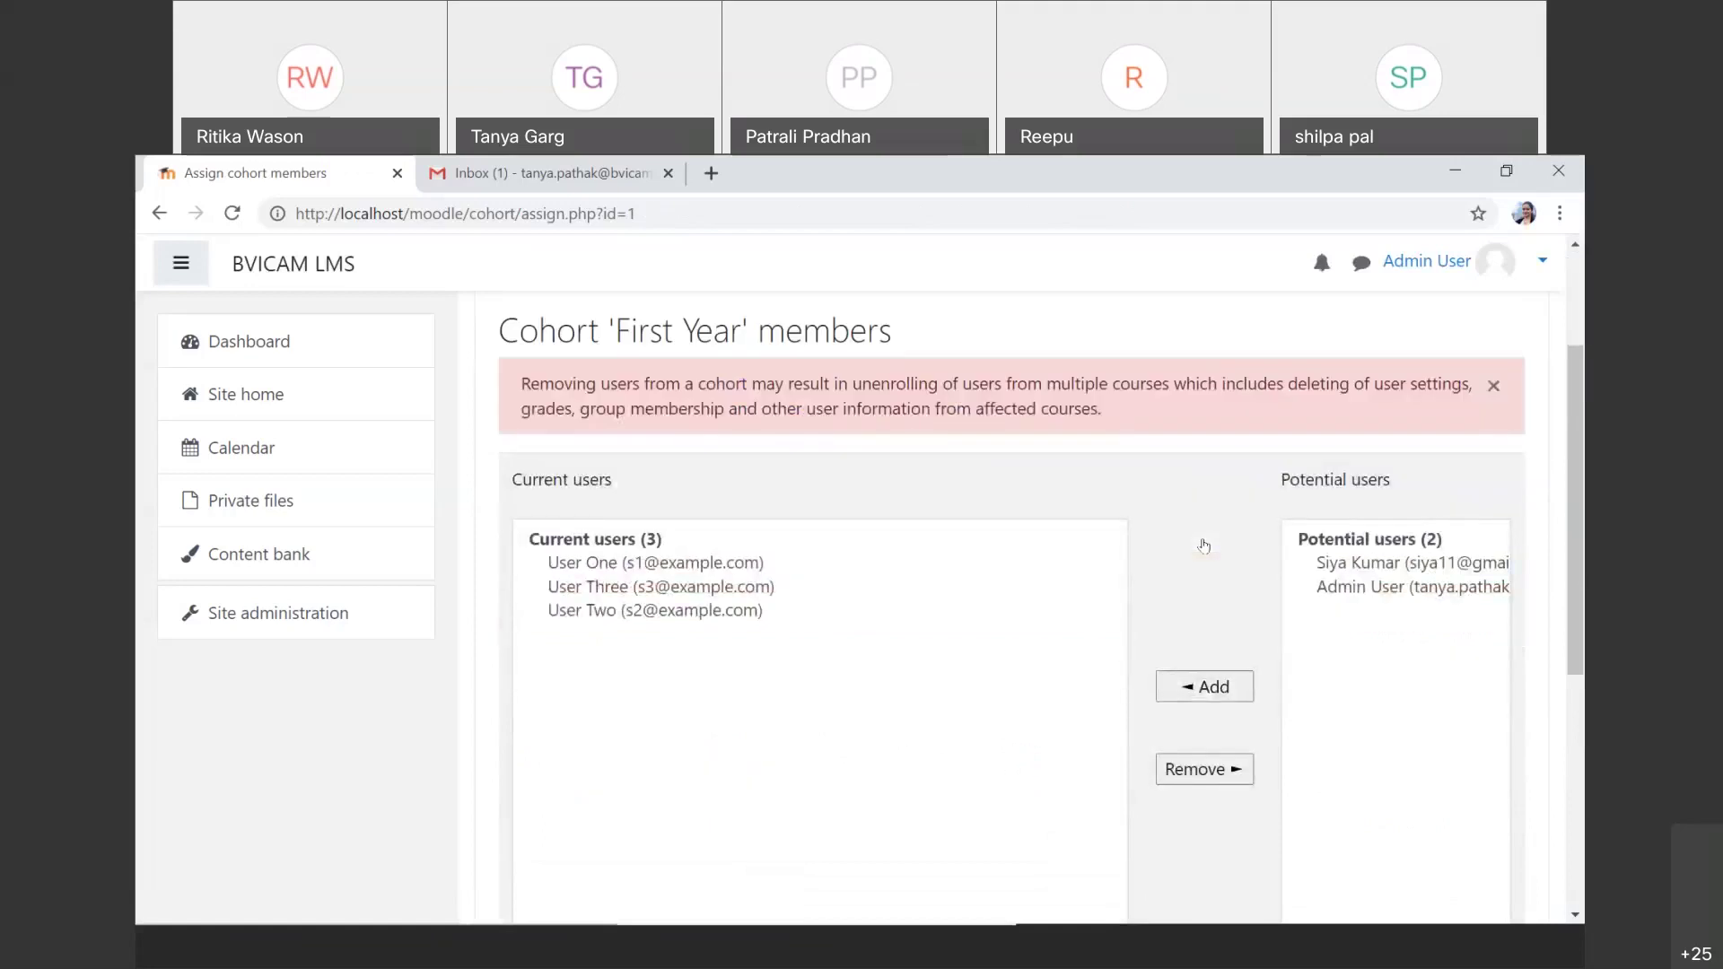
{"action": "scroll", "coordinate": [1204, 546], "scroll_direction": "down", "scroll_amount": 5}
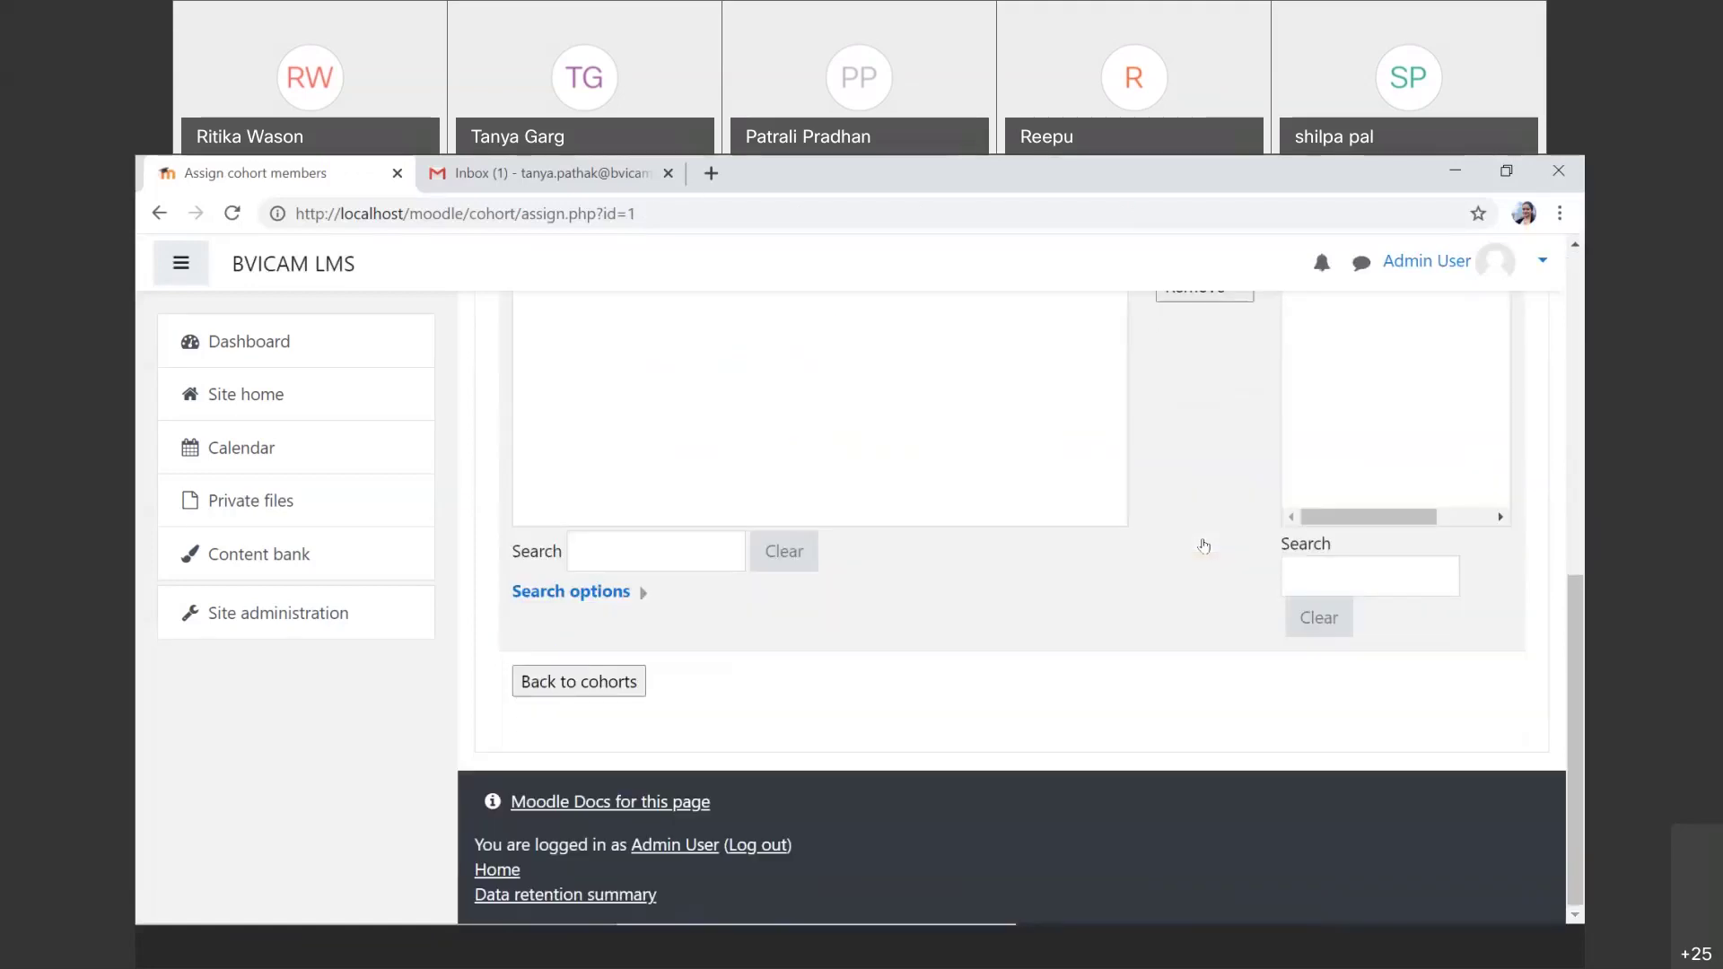
{"action": "scroll", "coordinate": [1204, 546], "scroll_direction": "up", "scroll_amount": 5}
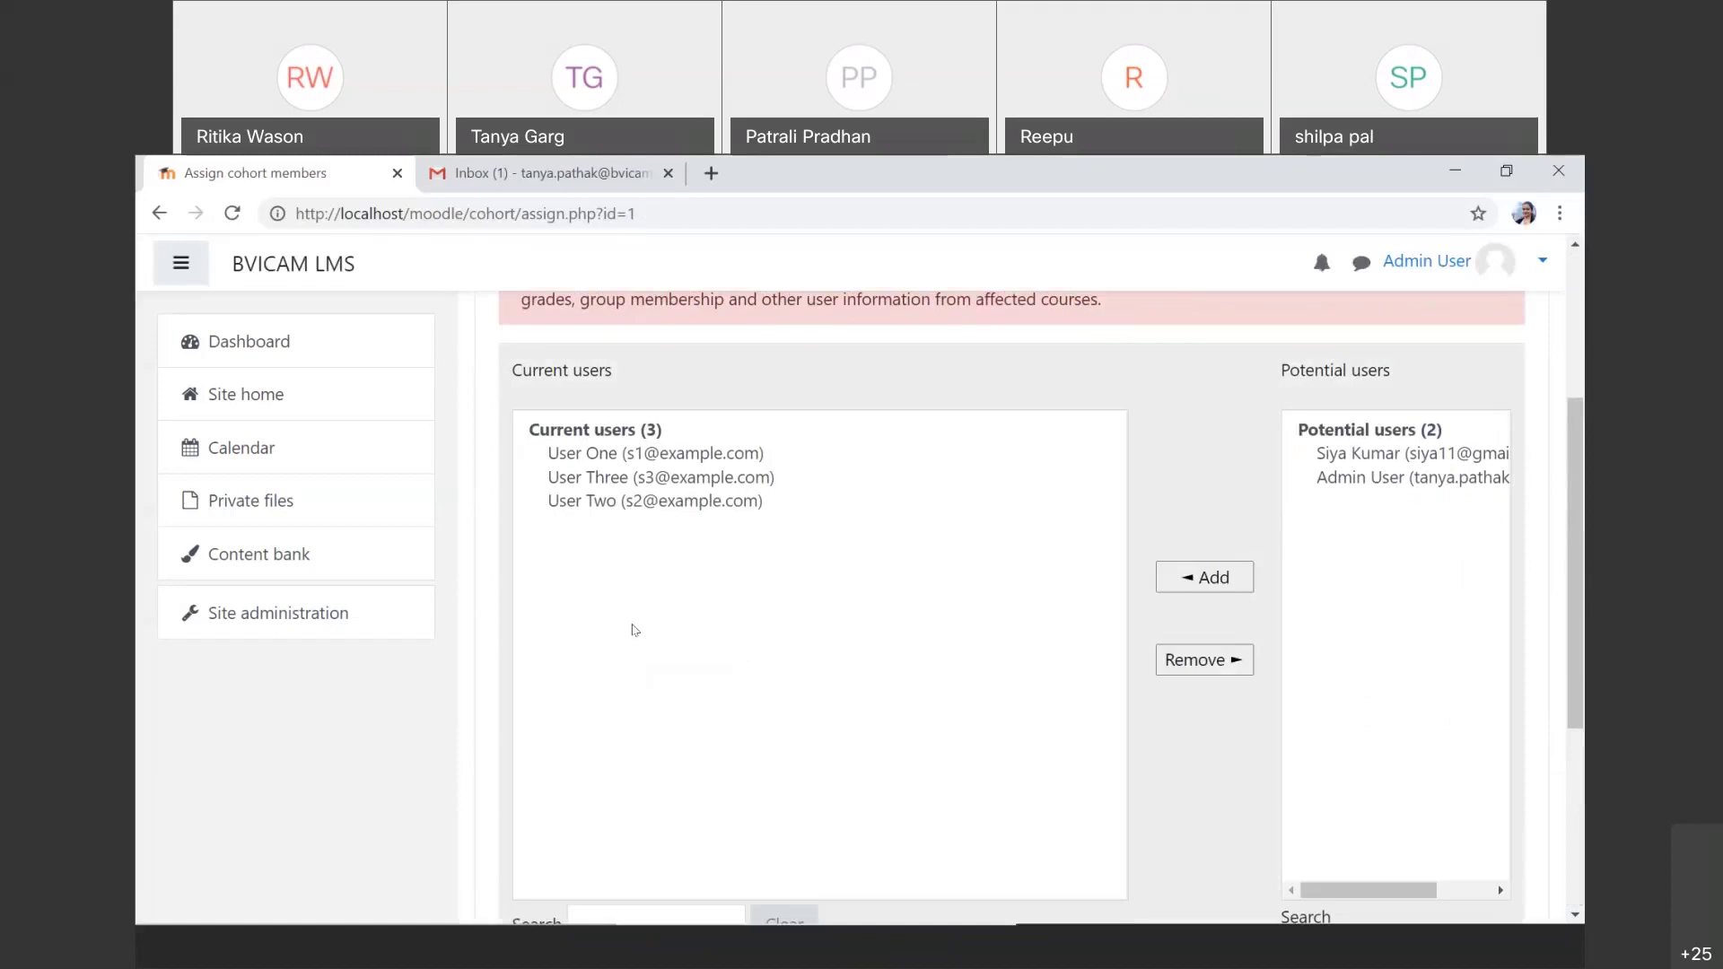
{"action": "scroll", "coordinate": [634, 630], "scroll_direction": "down", "scroll_amount": 4}
{"action": "scroll", "coordinate": [634, 630], "scroll_direction": "down", "scroll_amount": 1}
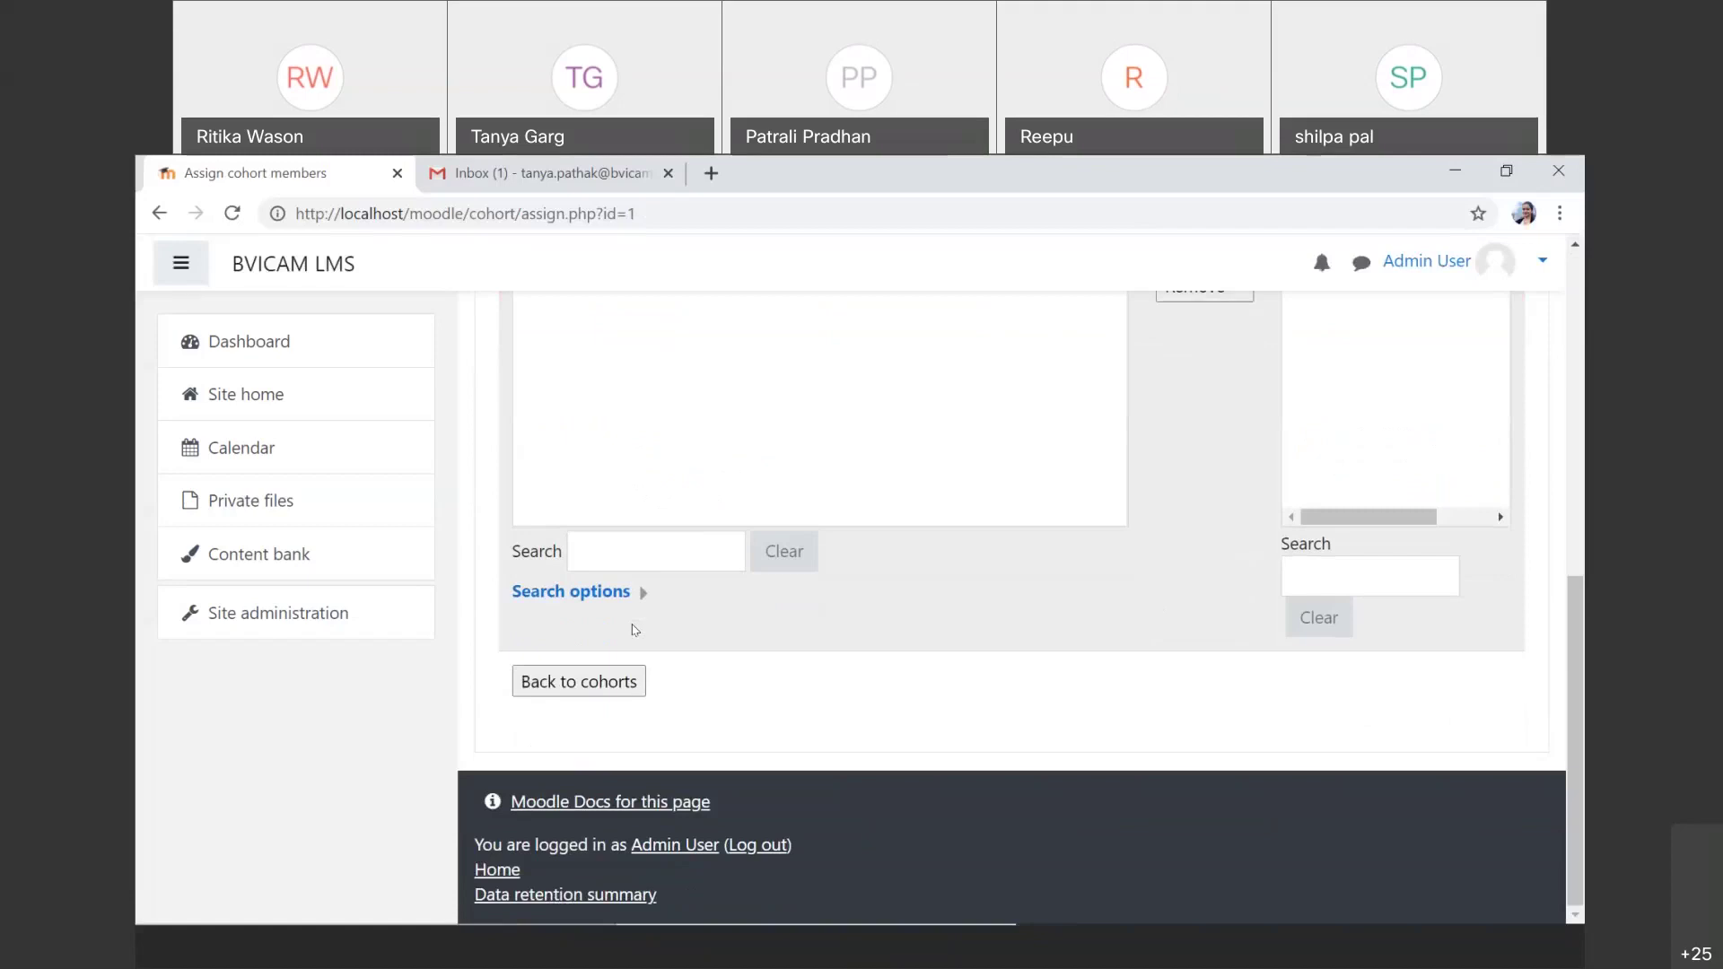
{"action": "left_click", "coordinate": [620, 694]}
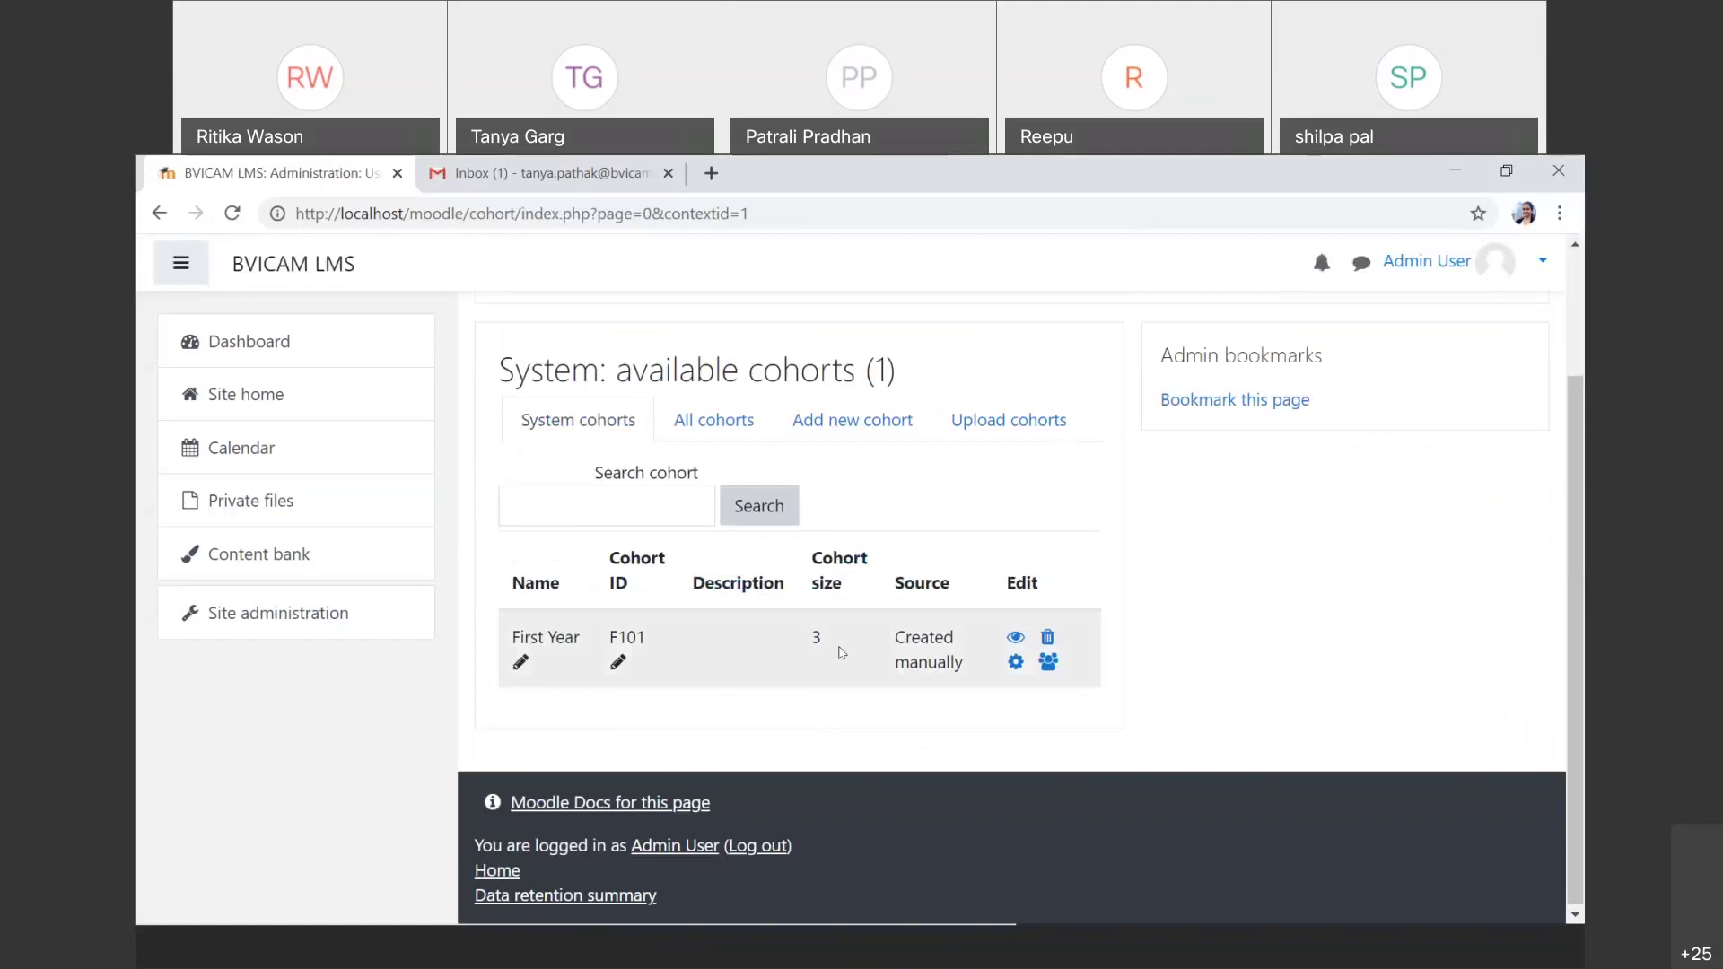
{"action": "left_click", "coordinate": [1052, 665]}
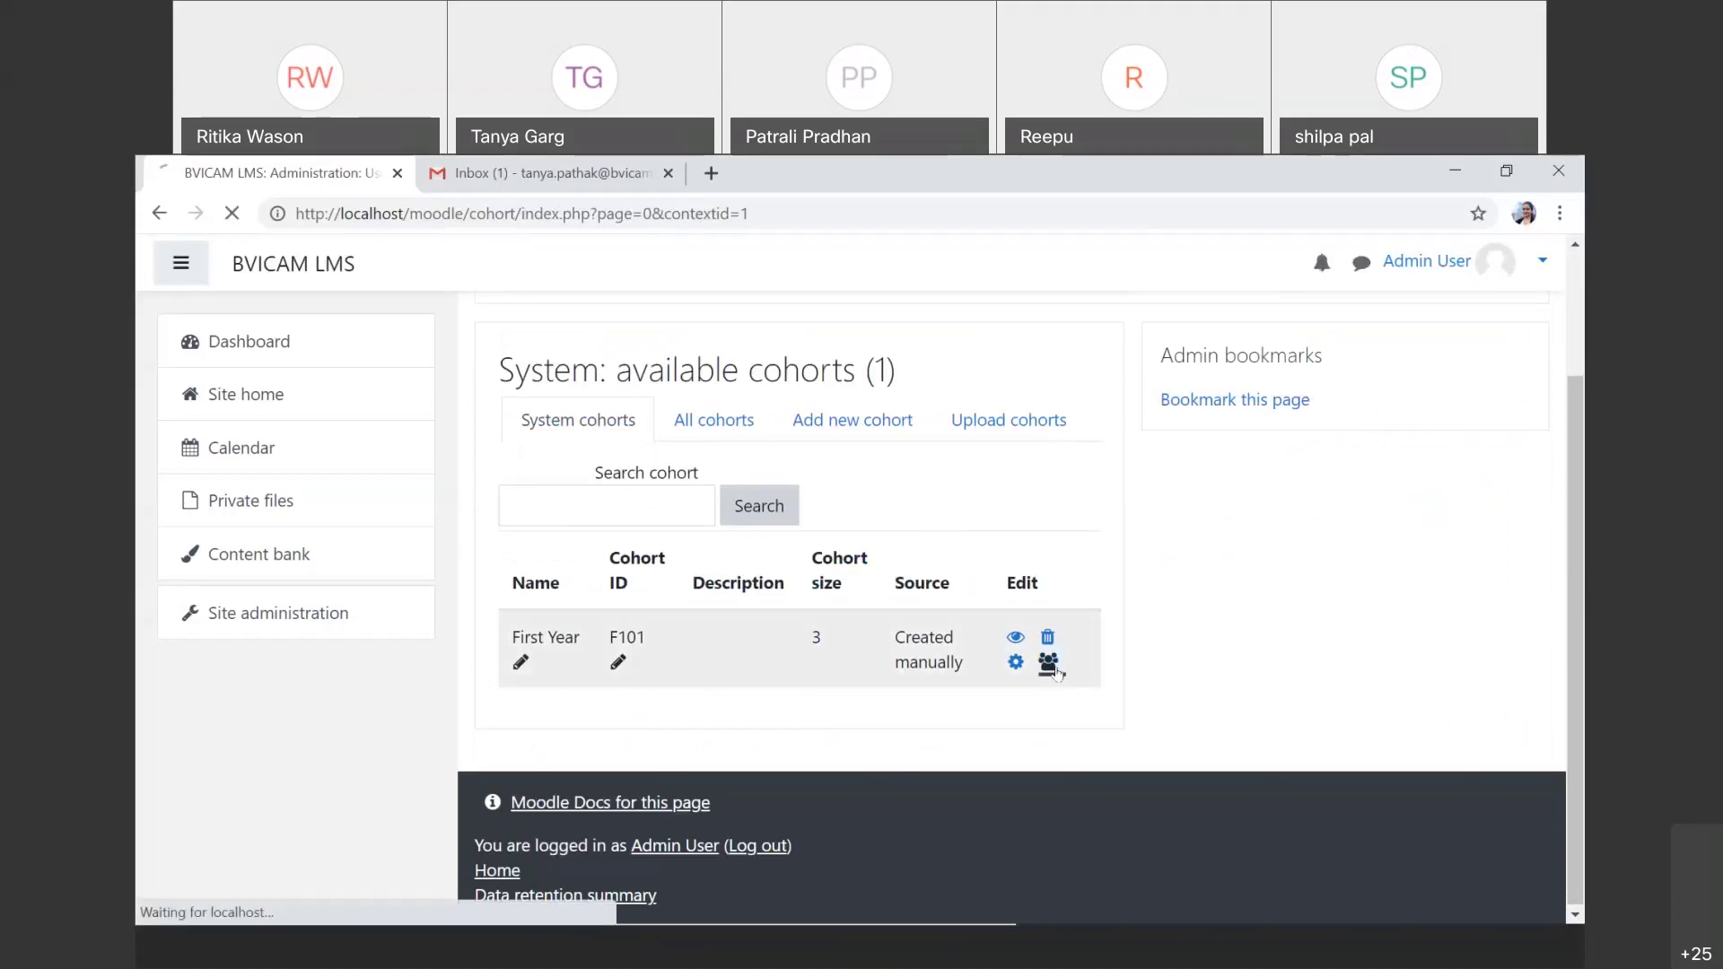
{"action": "scroll", "coordinate": [1057, 673], "scroll_direction": "down", "scroll_amount": 3}
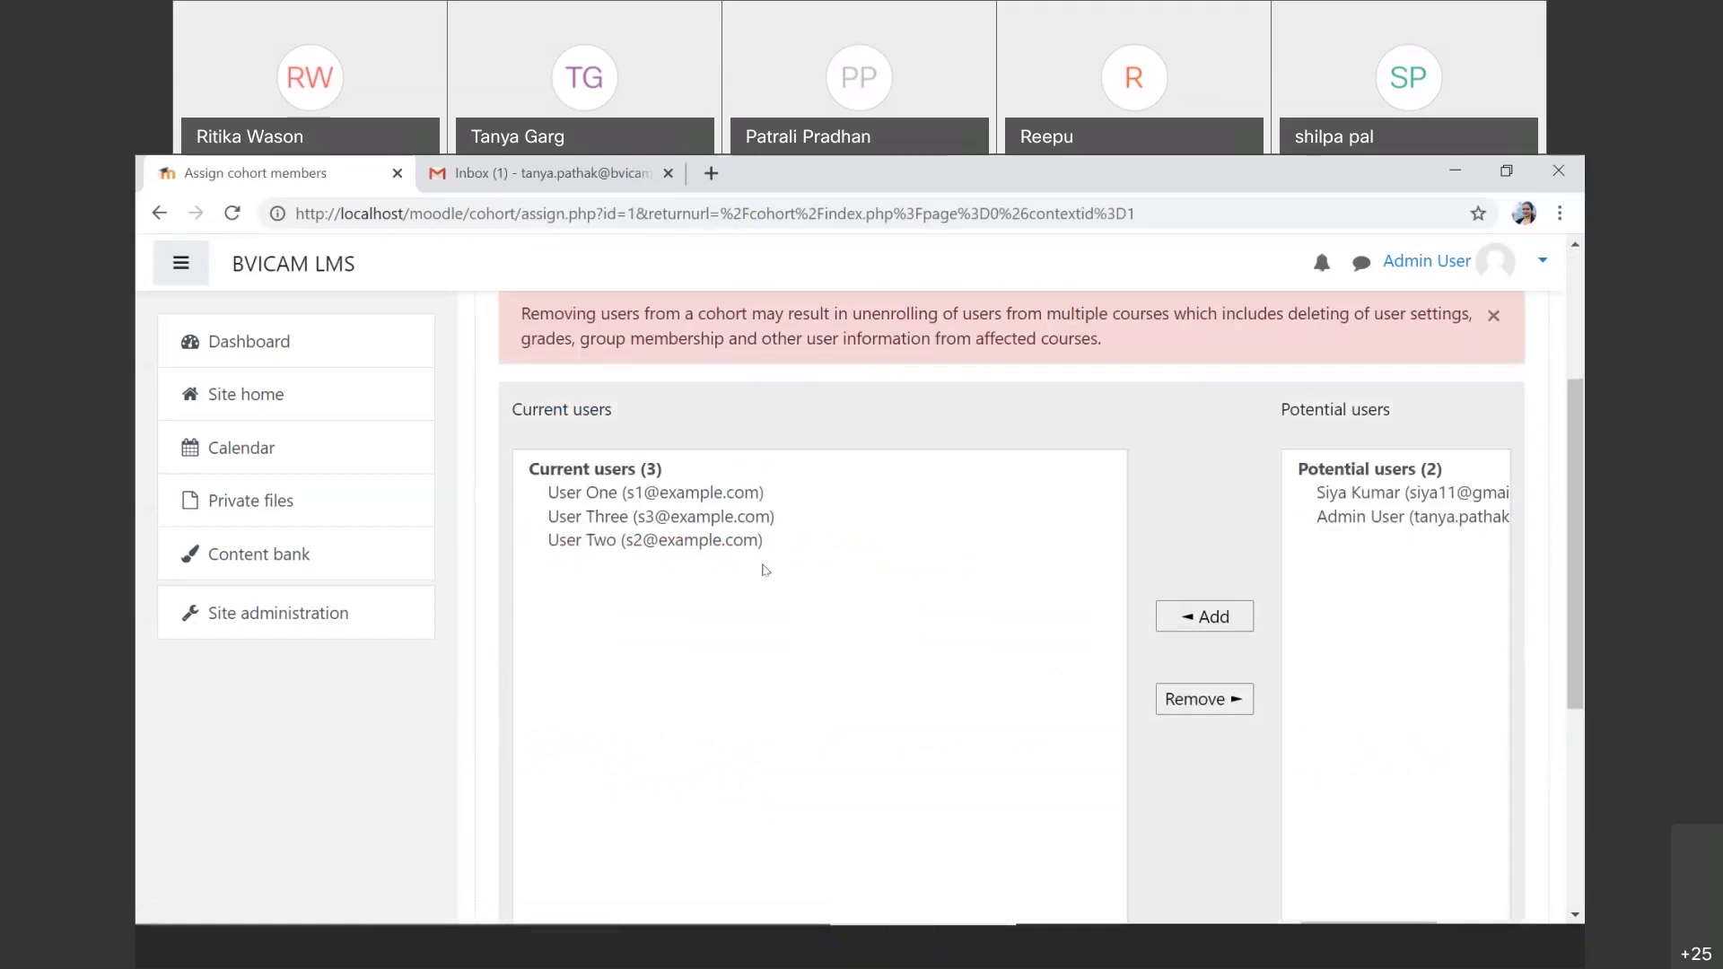
{"action": "scroll", "coordinate": [765, 572], "scroll_direction": "down", "scroll_amount": 4}
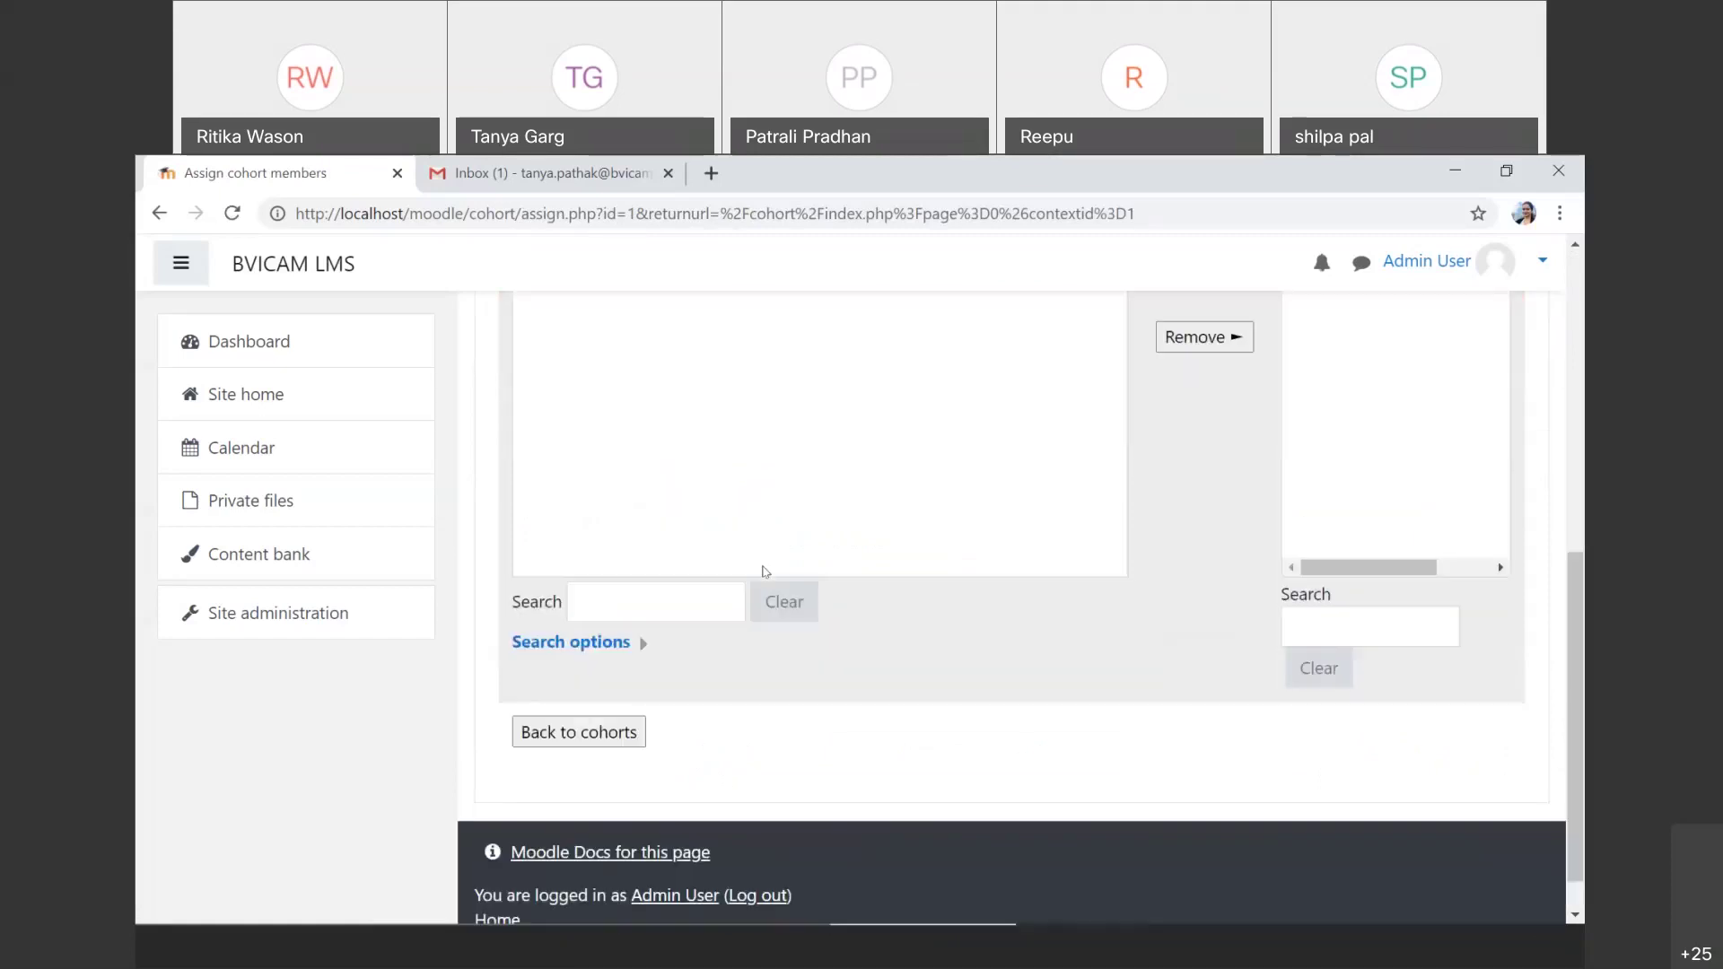
{"action": "left_click", "coordinate": [605, 751]}
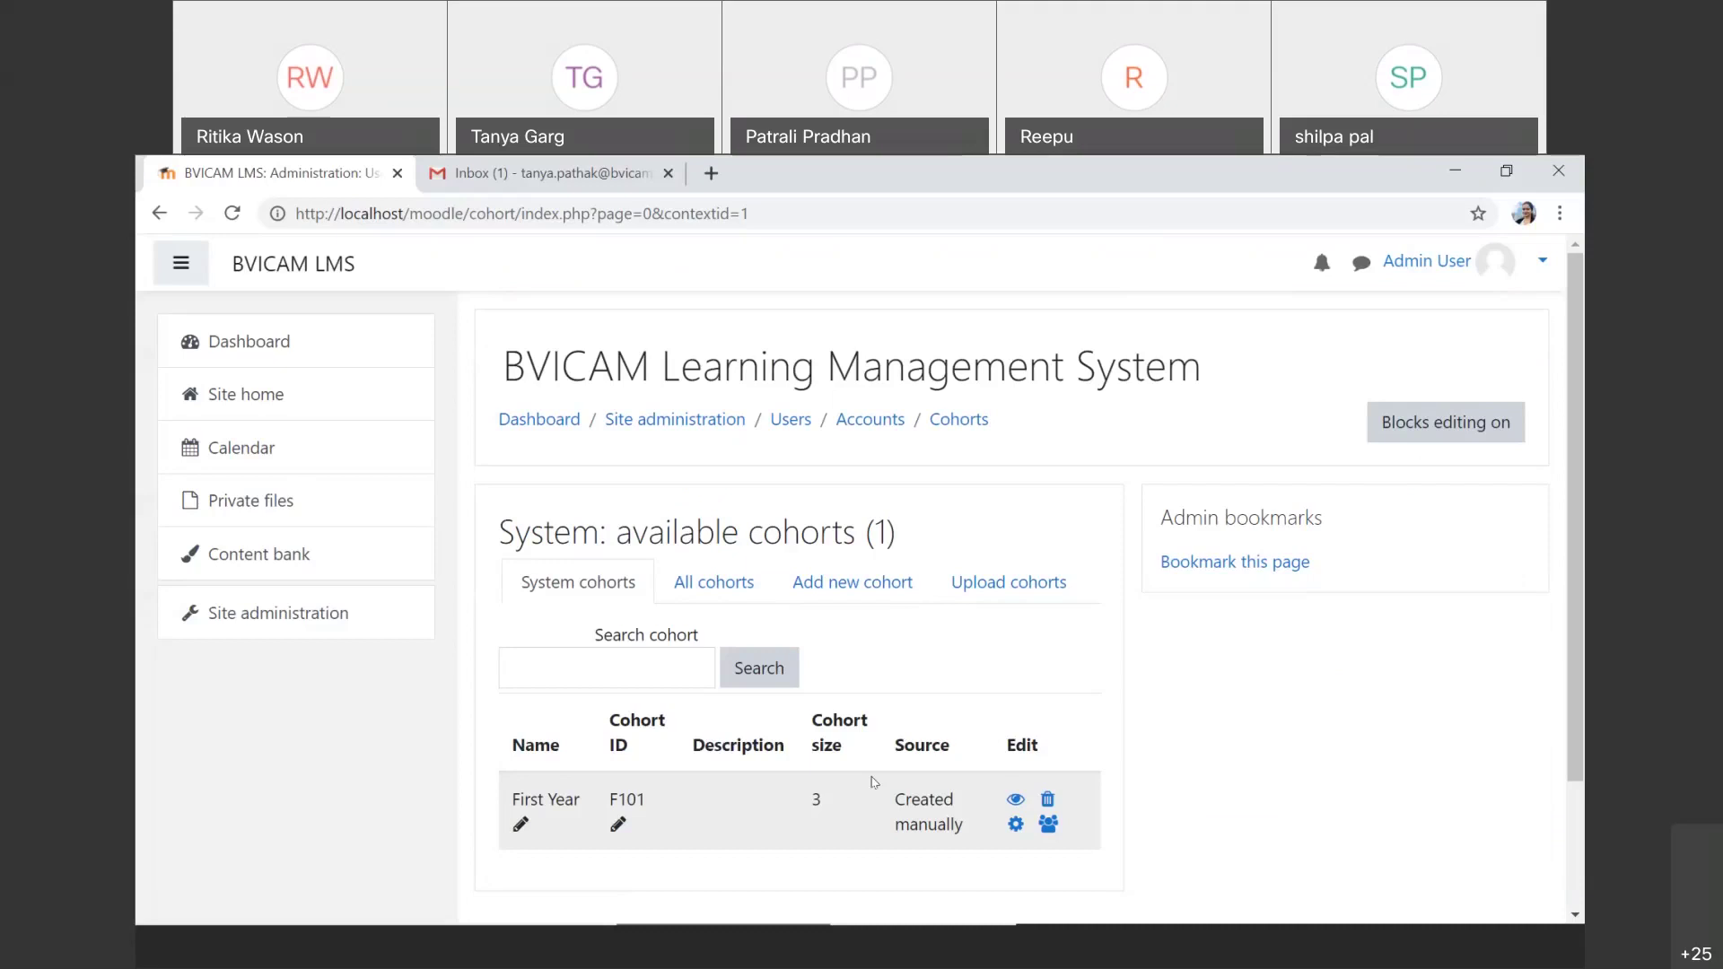
Step: Recheck the System cohorts list via Users > Cohorts, then return to the Site administration overview
{"action": "left_click", "coordinate": [359, 636]}
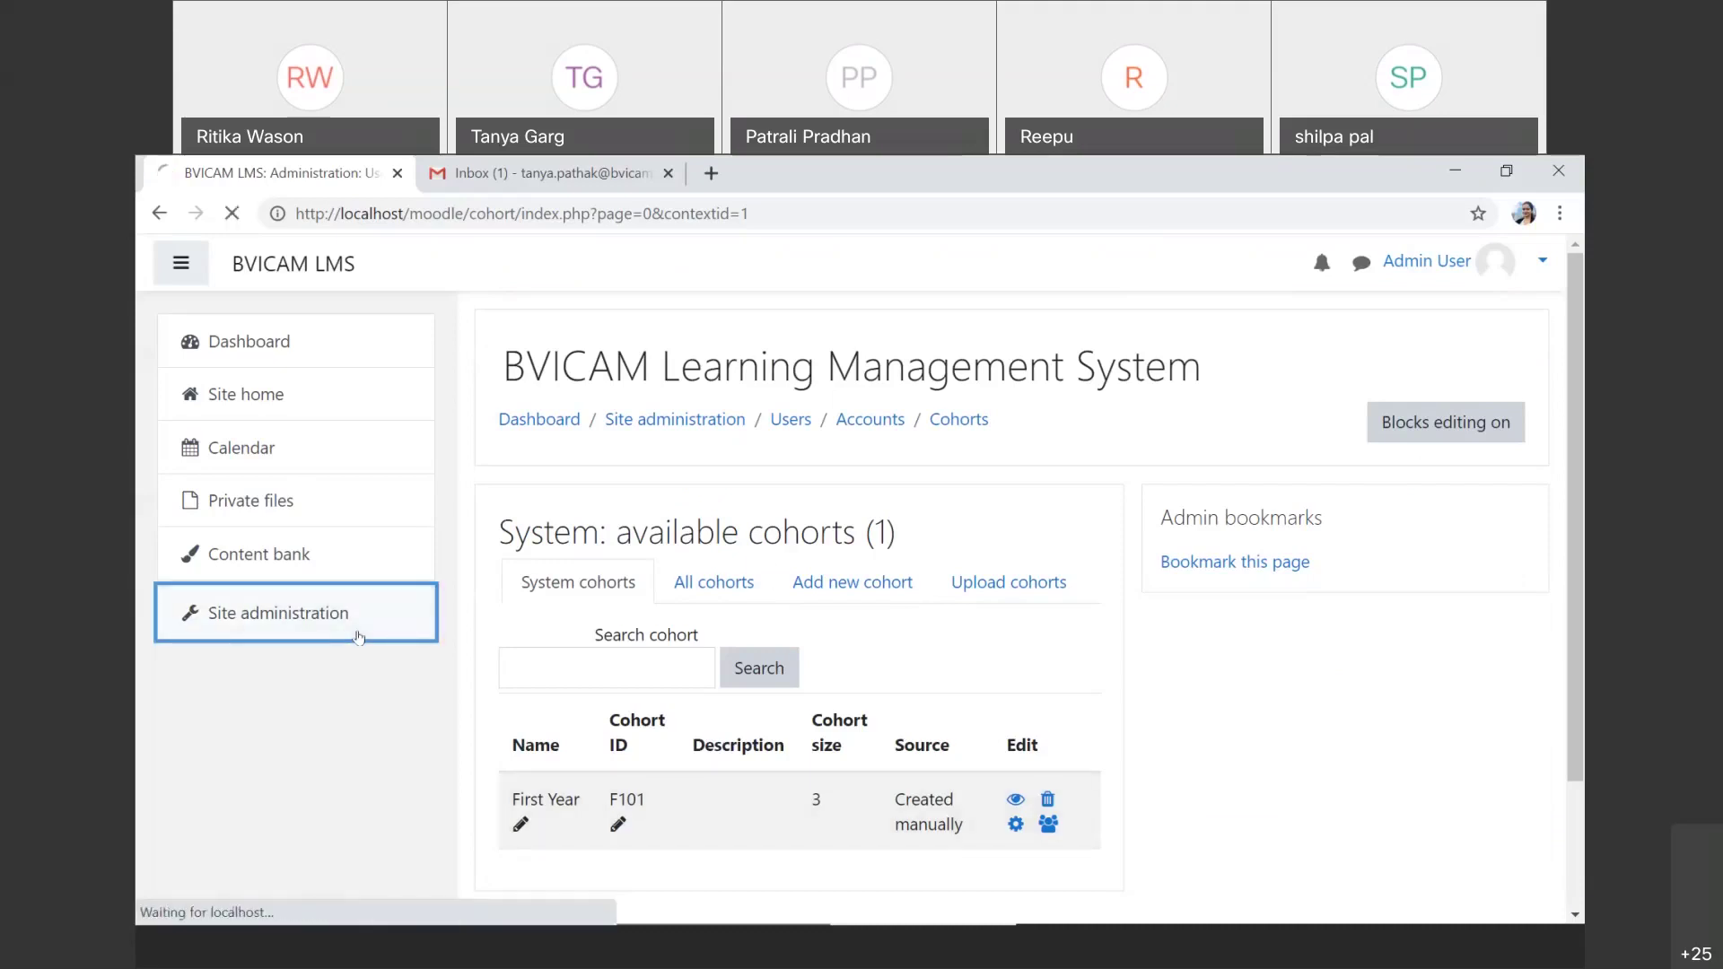
{"action": "left_click", "coordinate": [725, 683]}
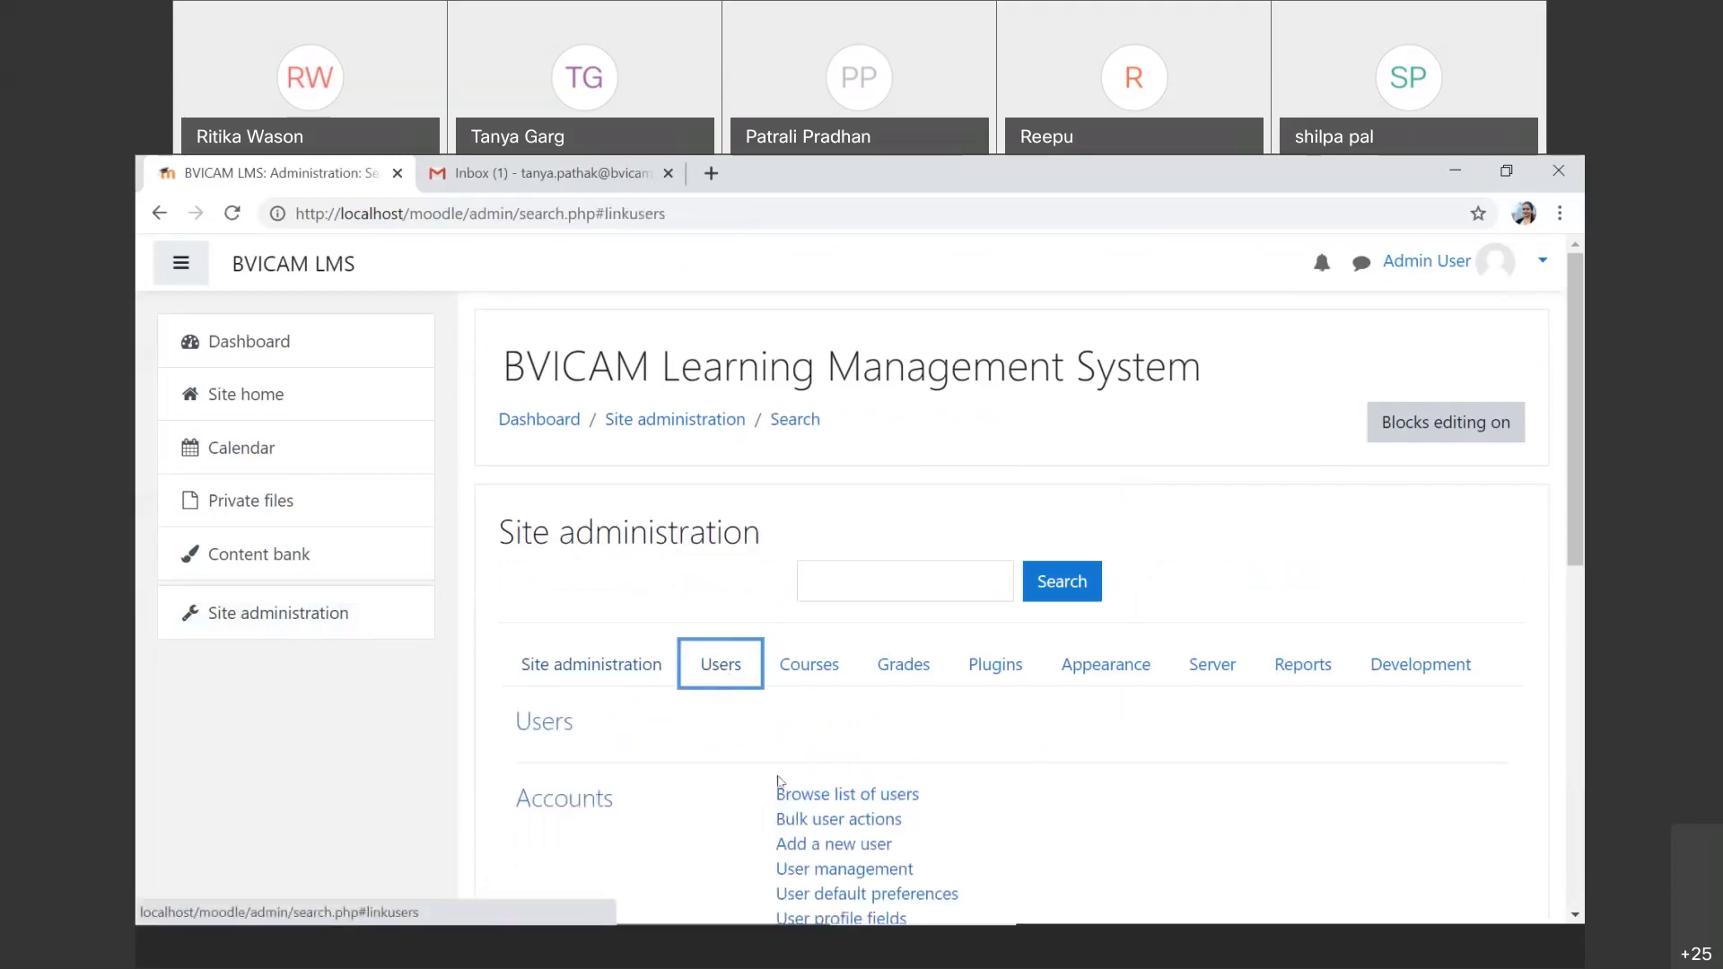
{"action": "scroll", "coordinate": [777, 781], "scroll_direction": "down", "scroll_amount": 3}
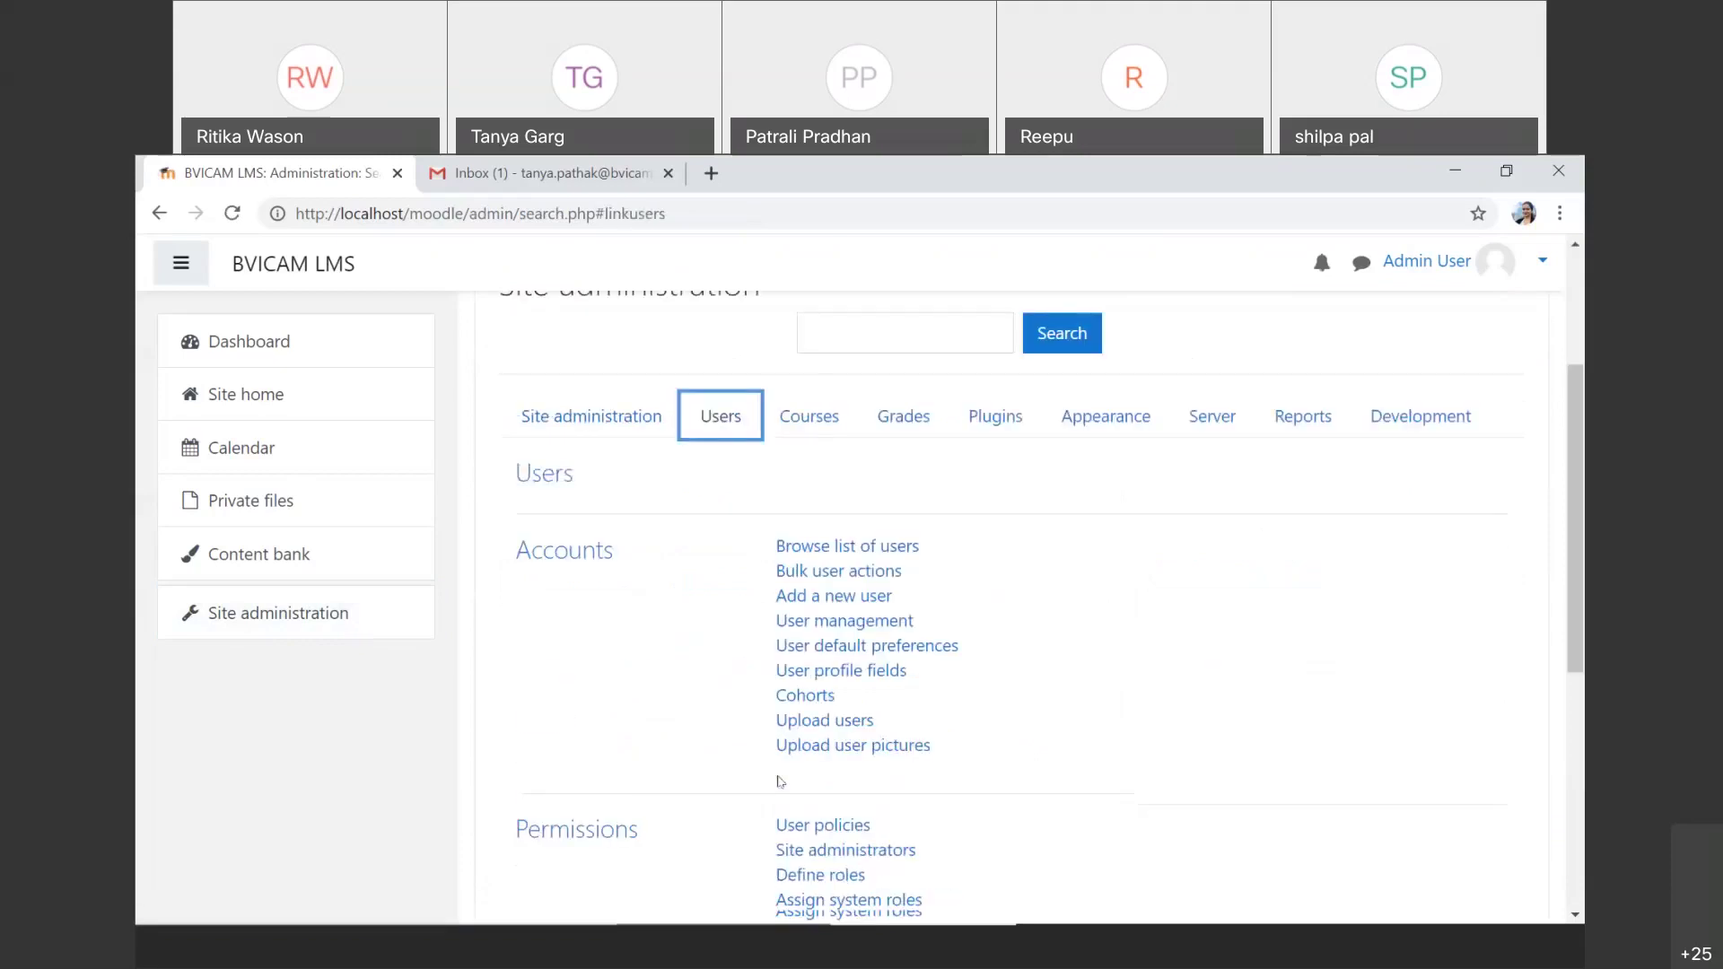
{"action": "left_click", "coordinate": [810, 699]}
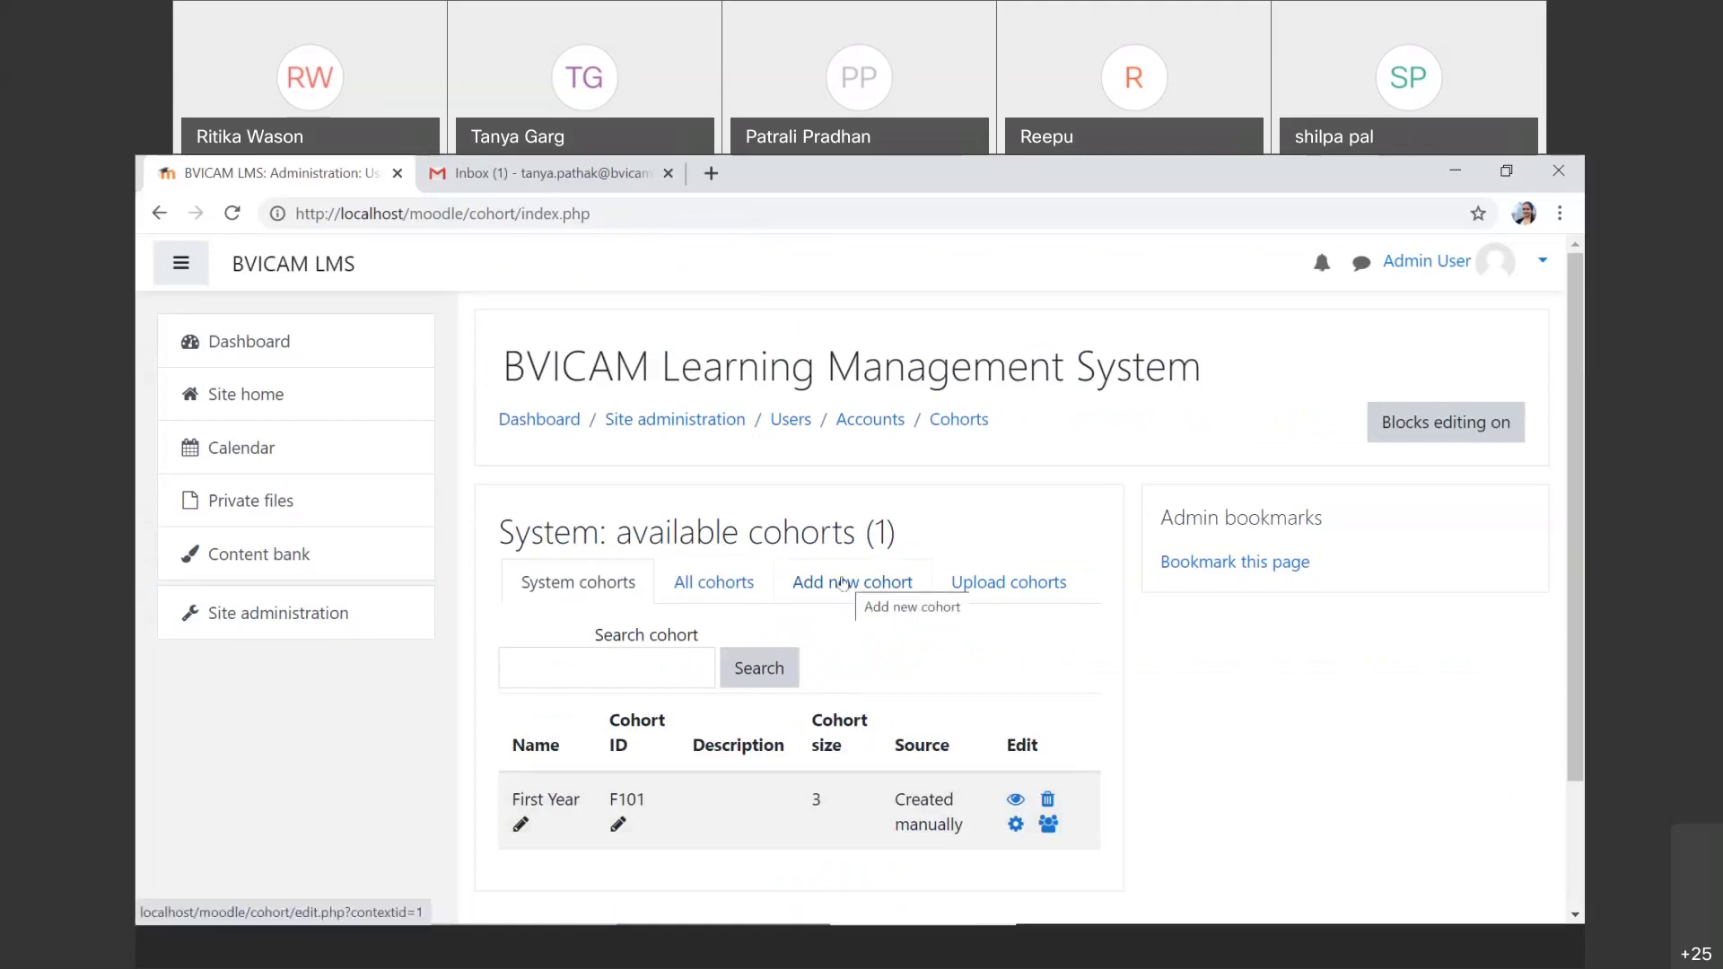
{"action": "left_click", "coordinate": [842, 584]}
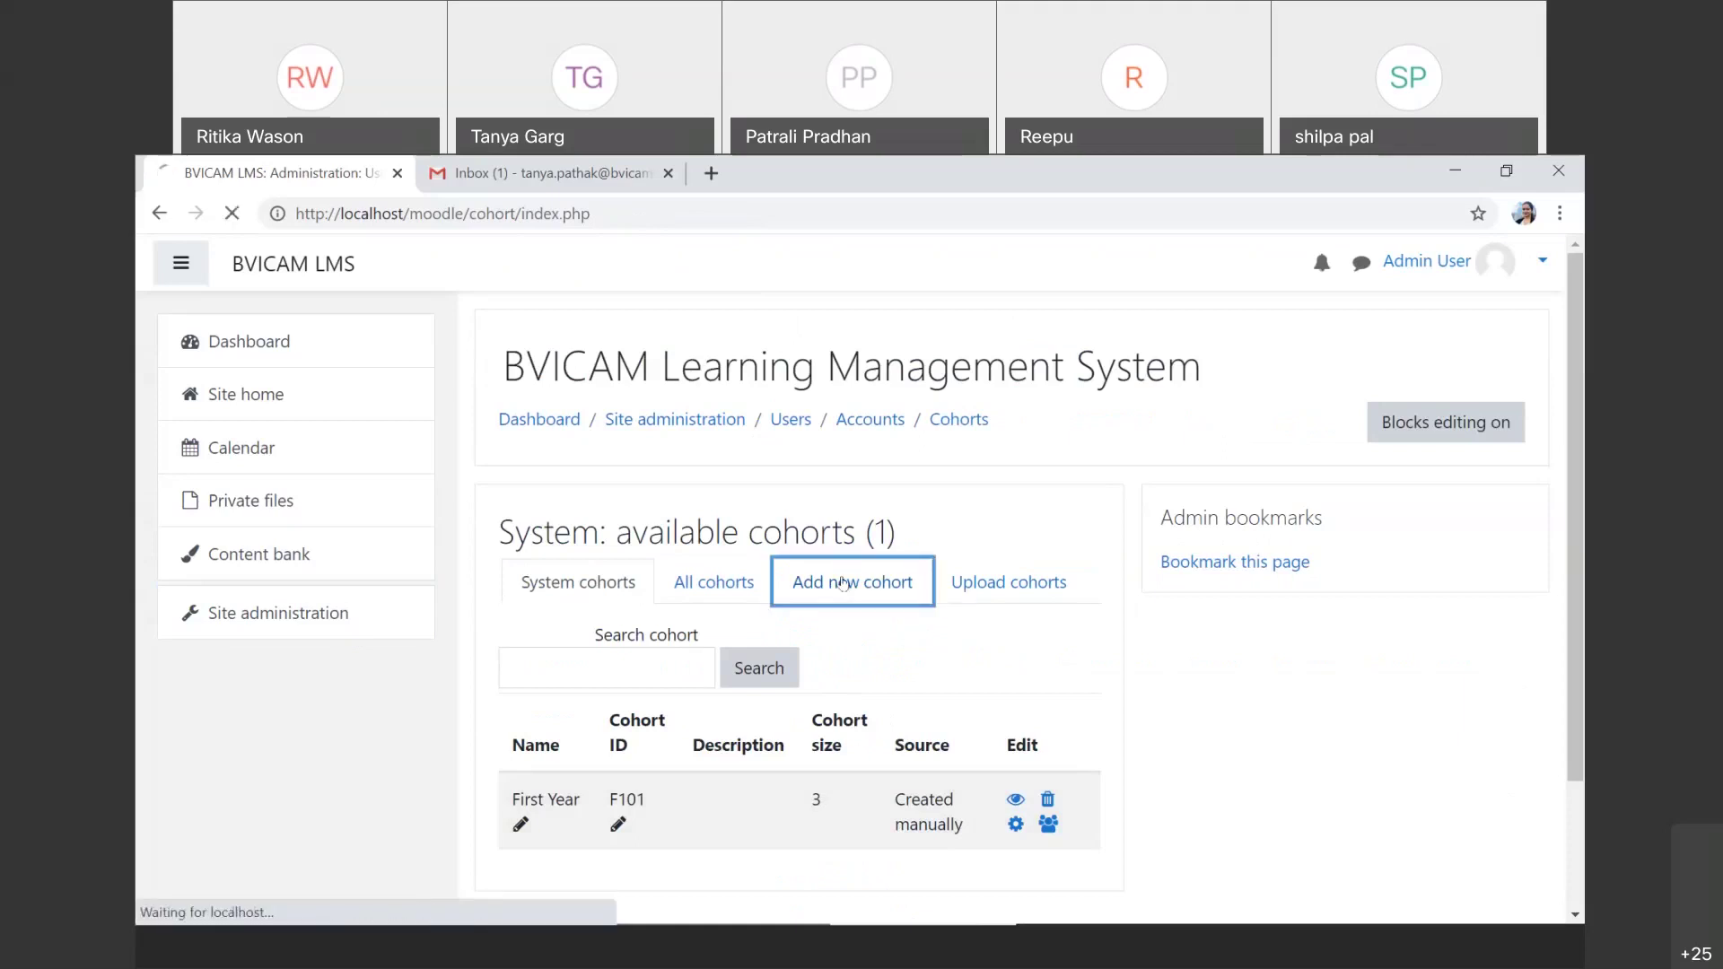
{"action": "left_click", "coordinate": [589, 570]}
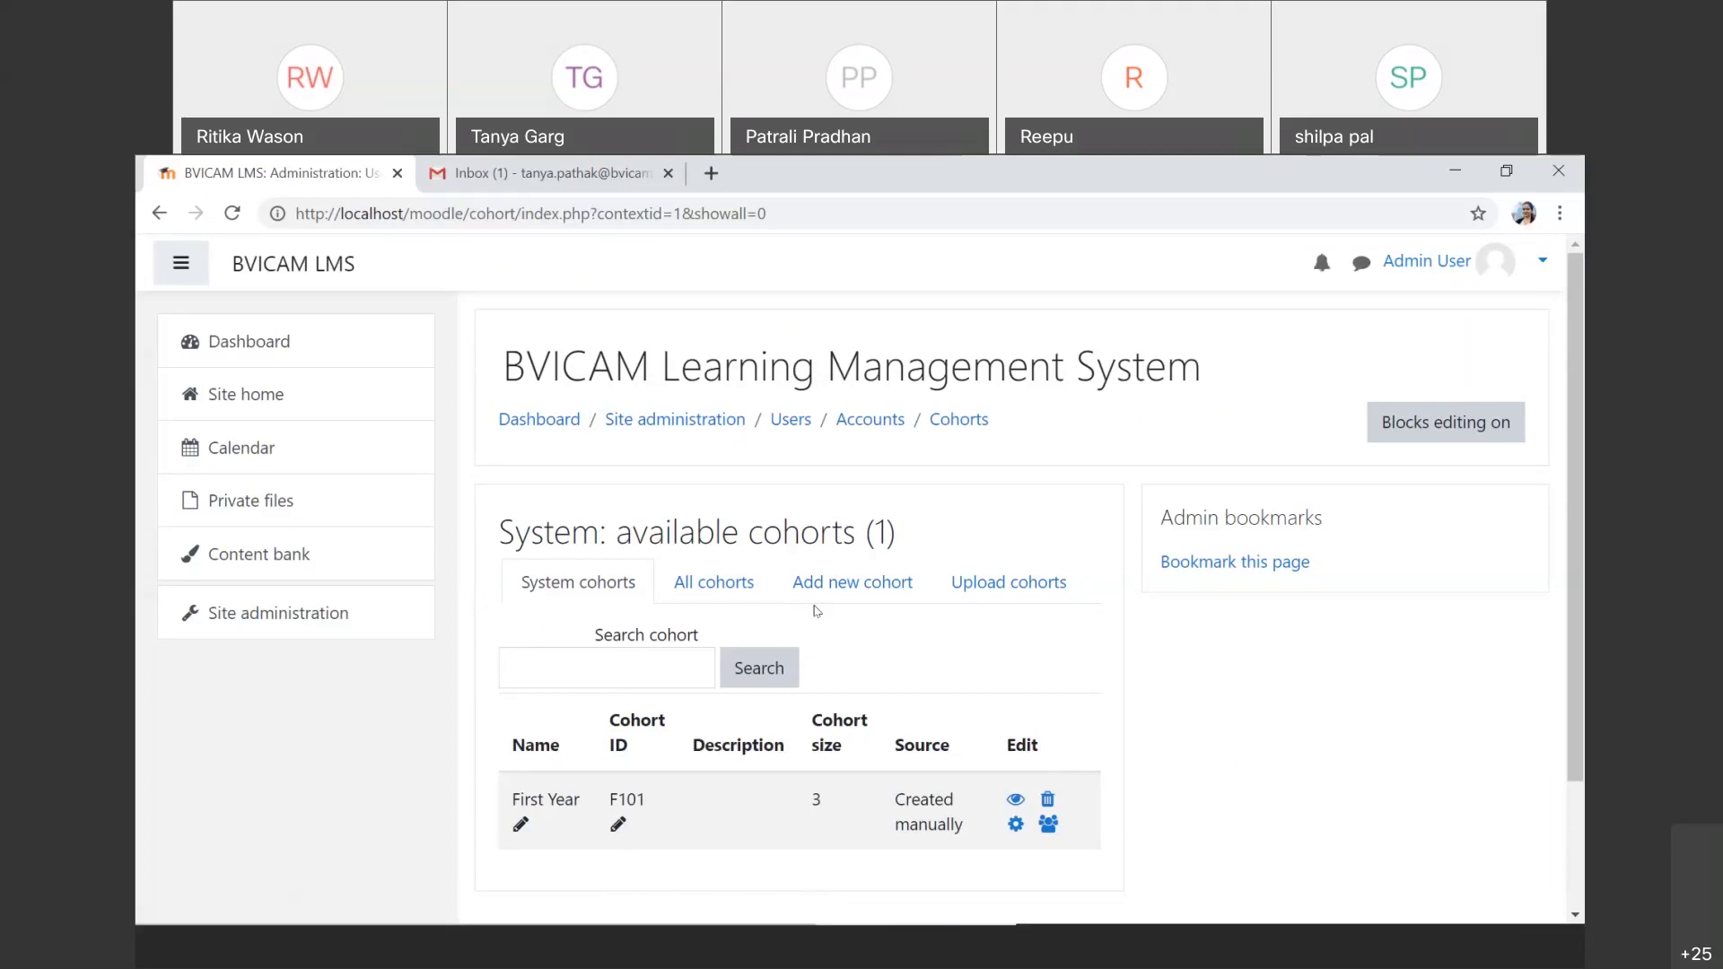
{"action": "left_click", "coordinate": [337, 611]}
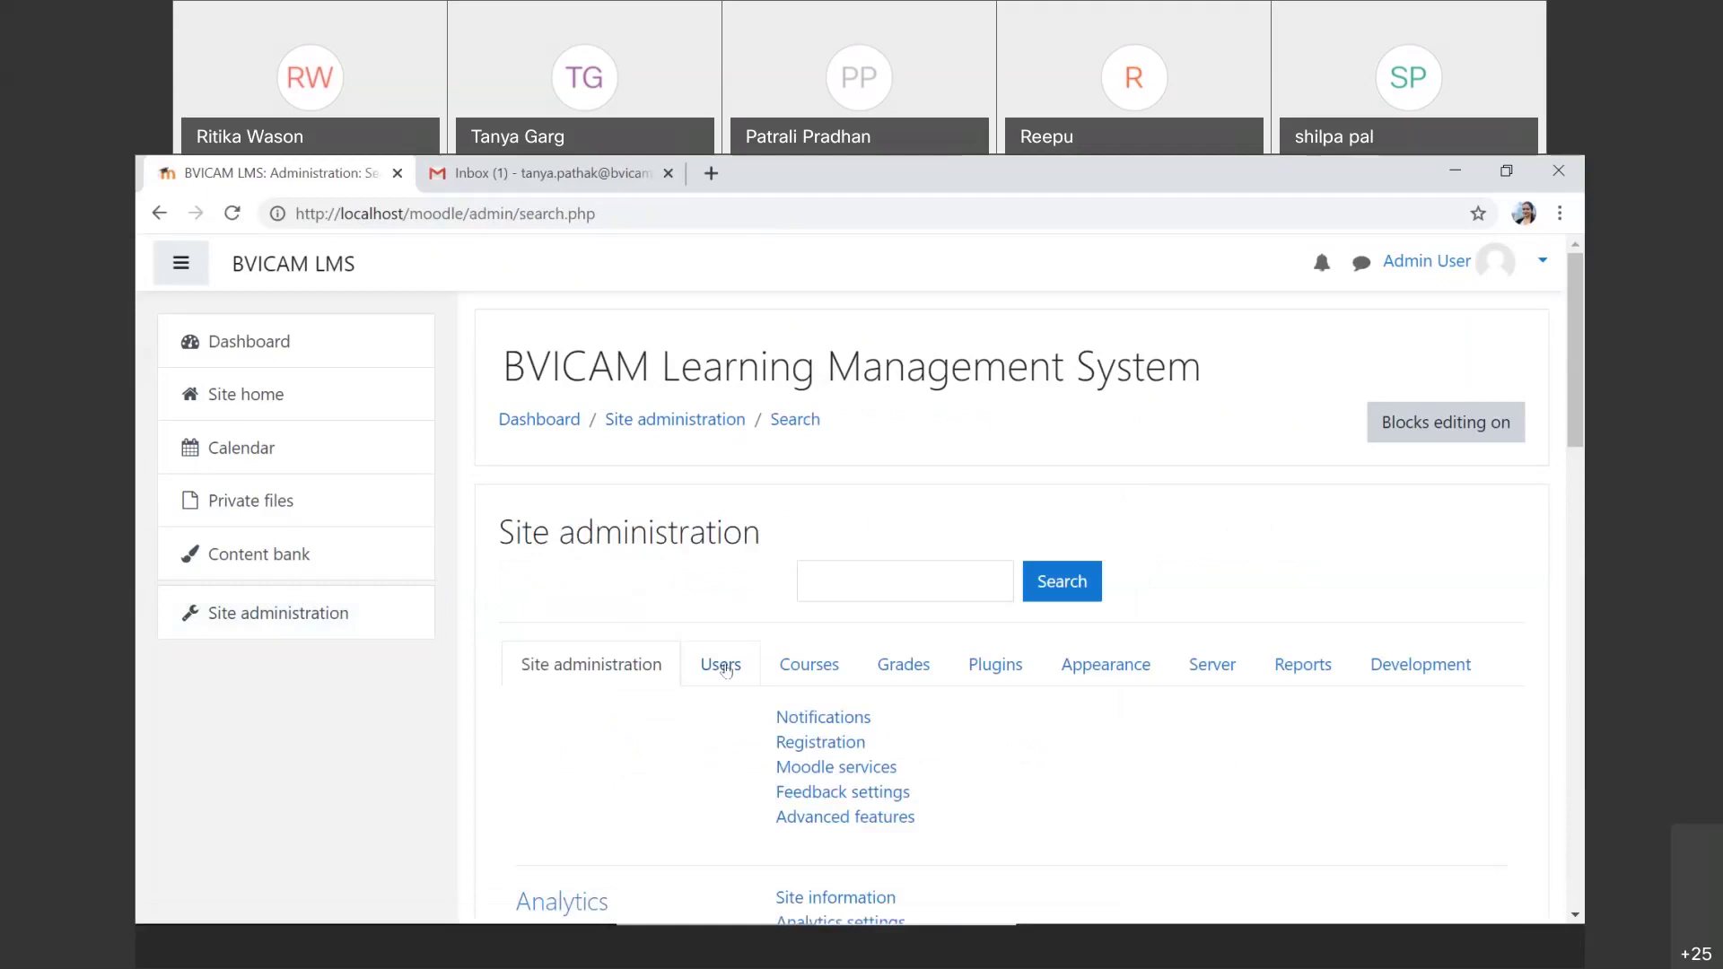
Step: Show the Users section's Accounts and Permissions links, including Assign user roles to cohort
{"action": "left_click", "coordinate": [724, 666]}
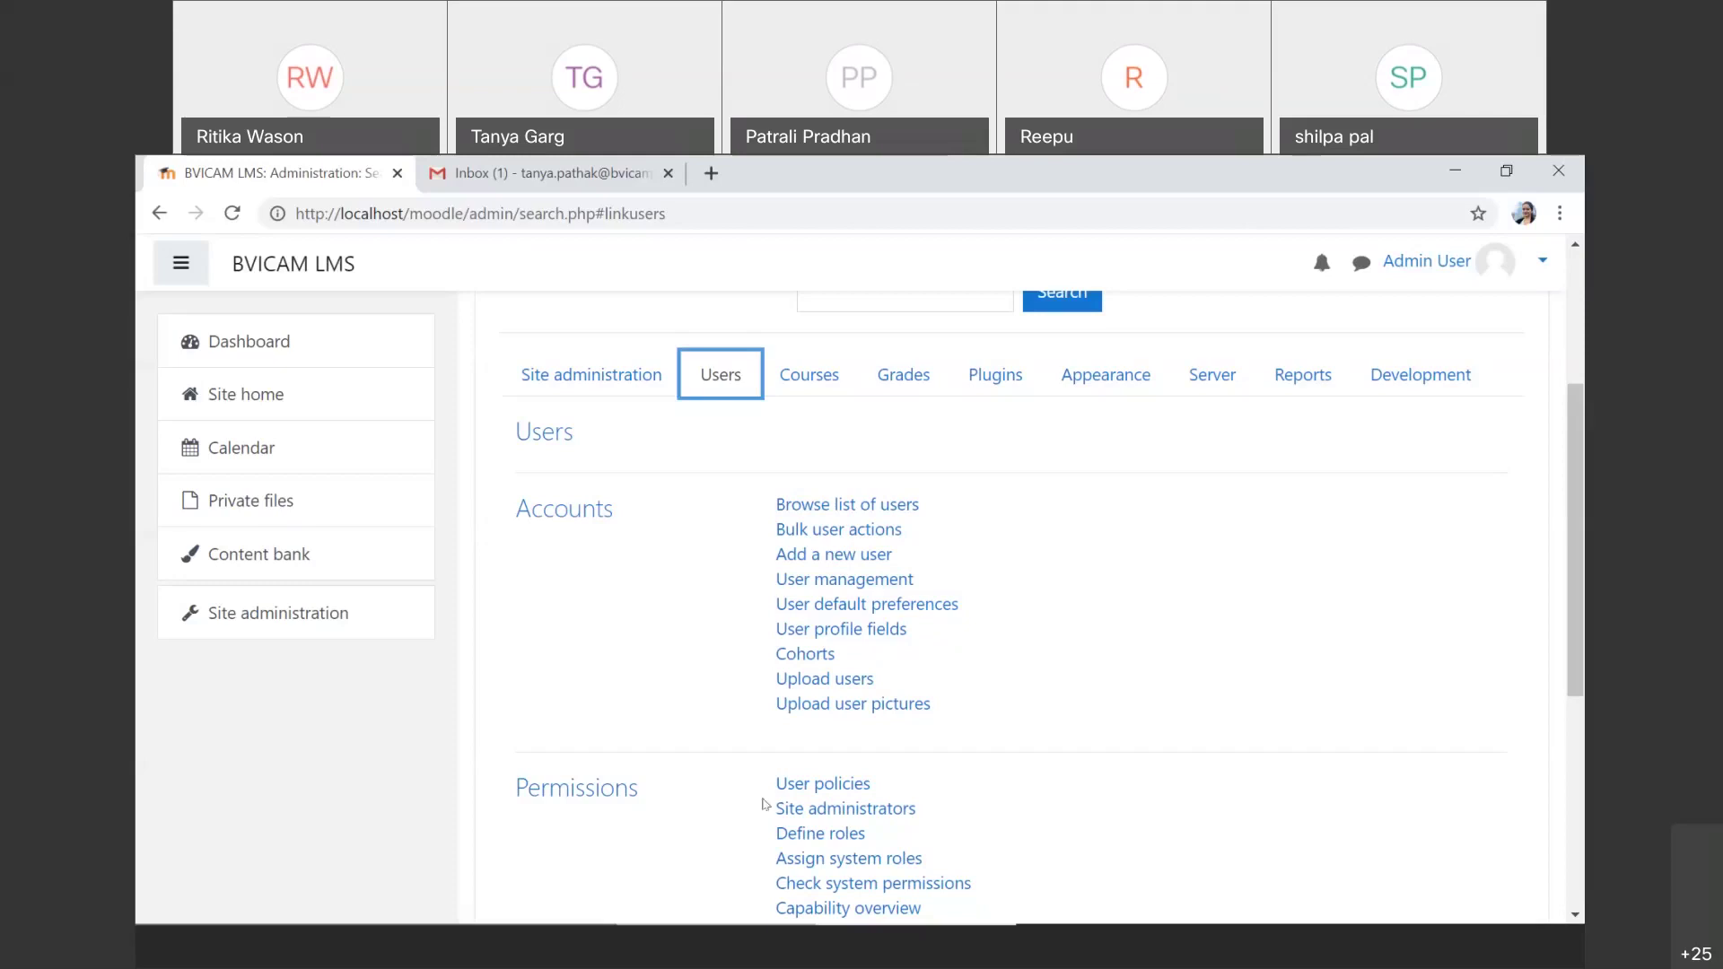
{"action": "scroll", "coordinate": [718, 809], "scroll_direction": "down", "scroll_amount": 1}
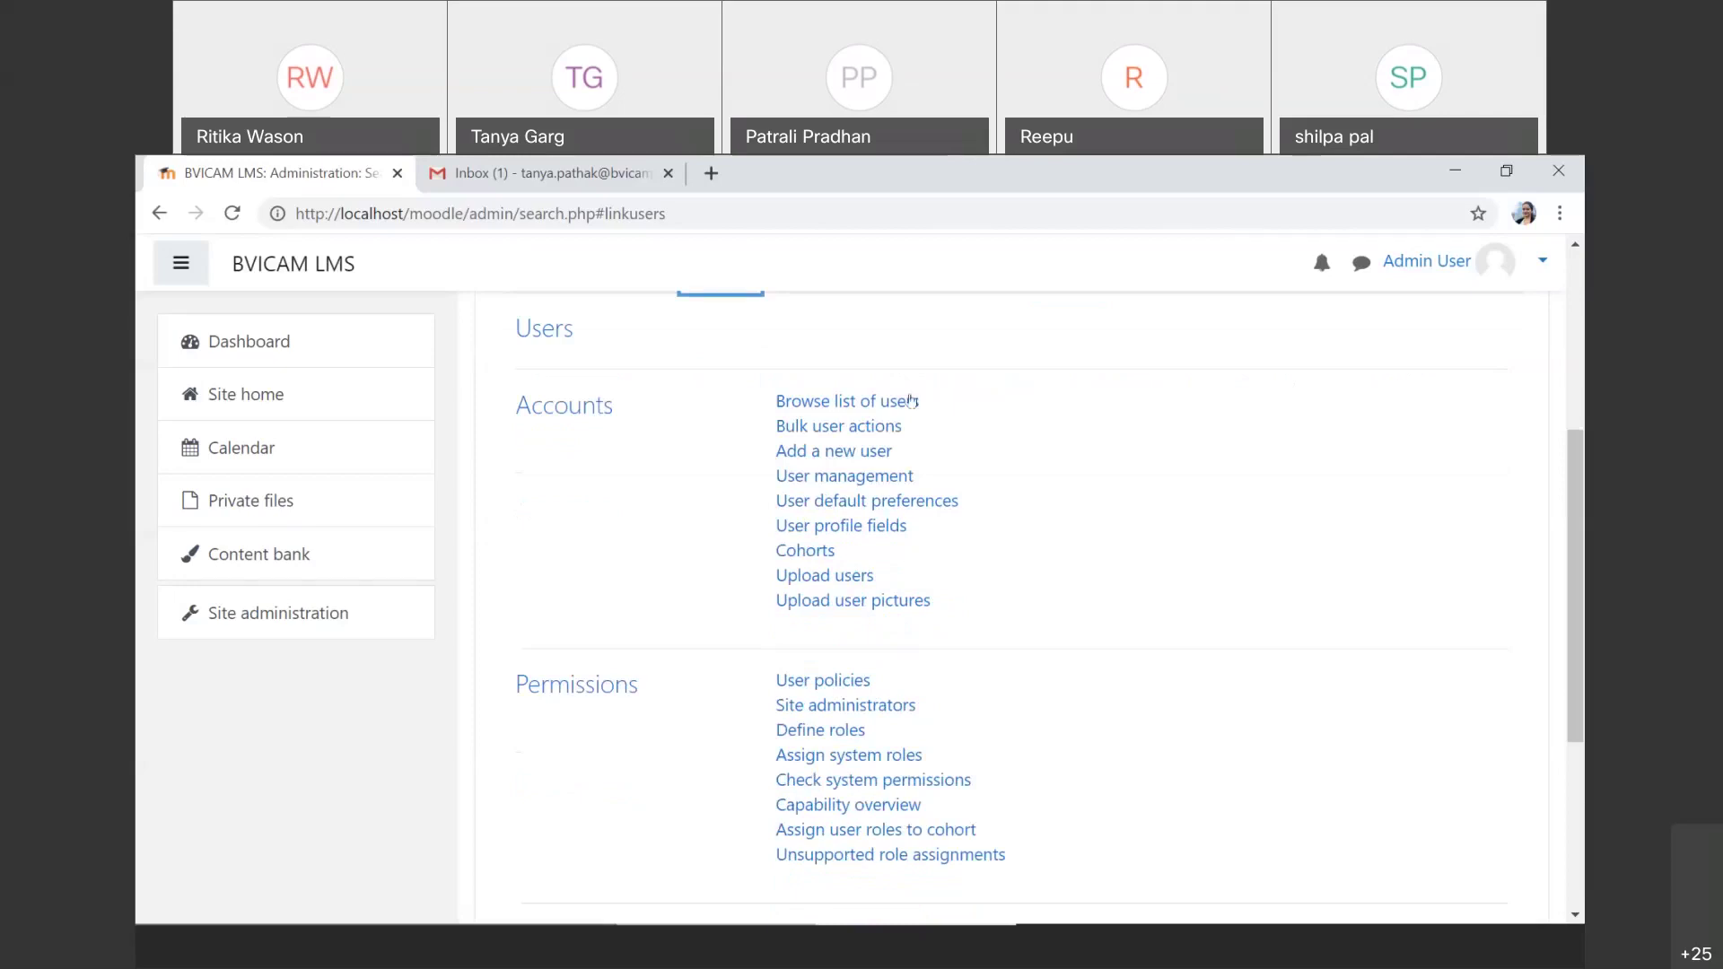
{"action": "left_click", "coordinate": [849, 485]}
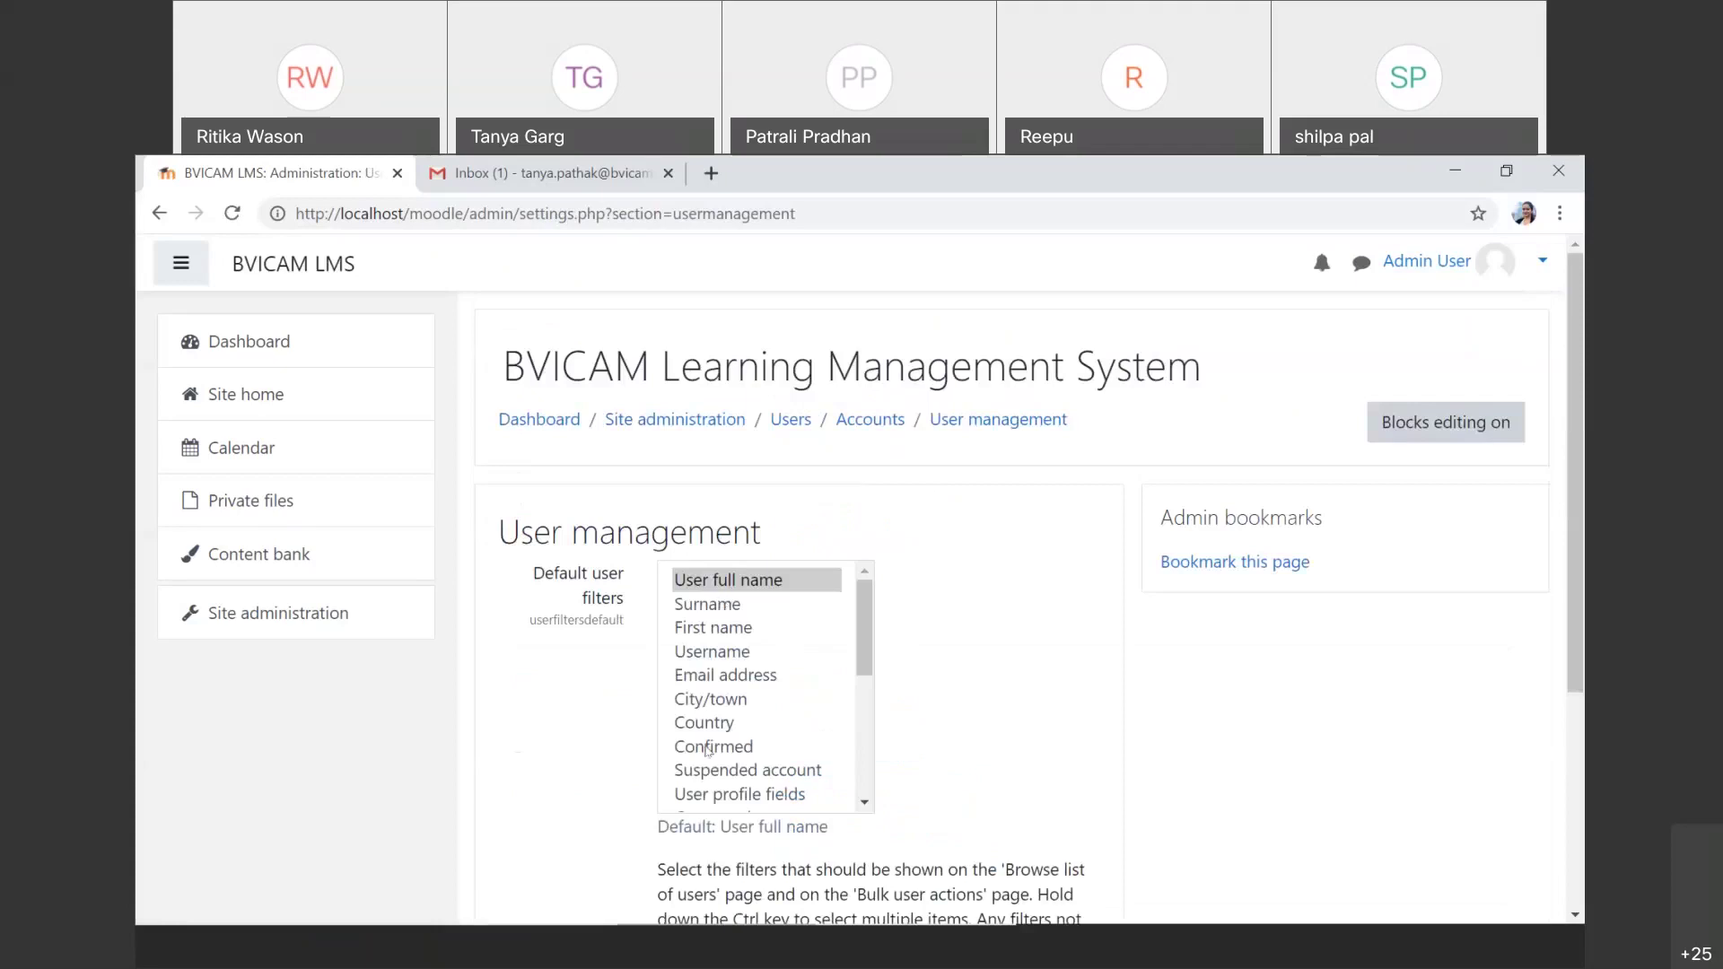
{"action": "scroll", "coordinate": [708, 750], "scroll_direction": "down", "scroll_amount": 4}
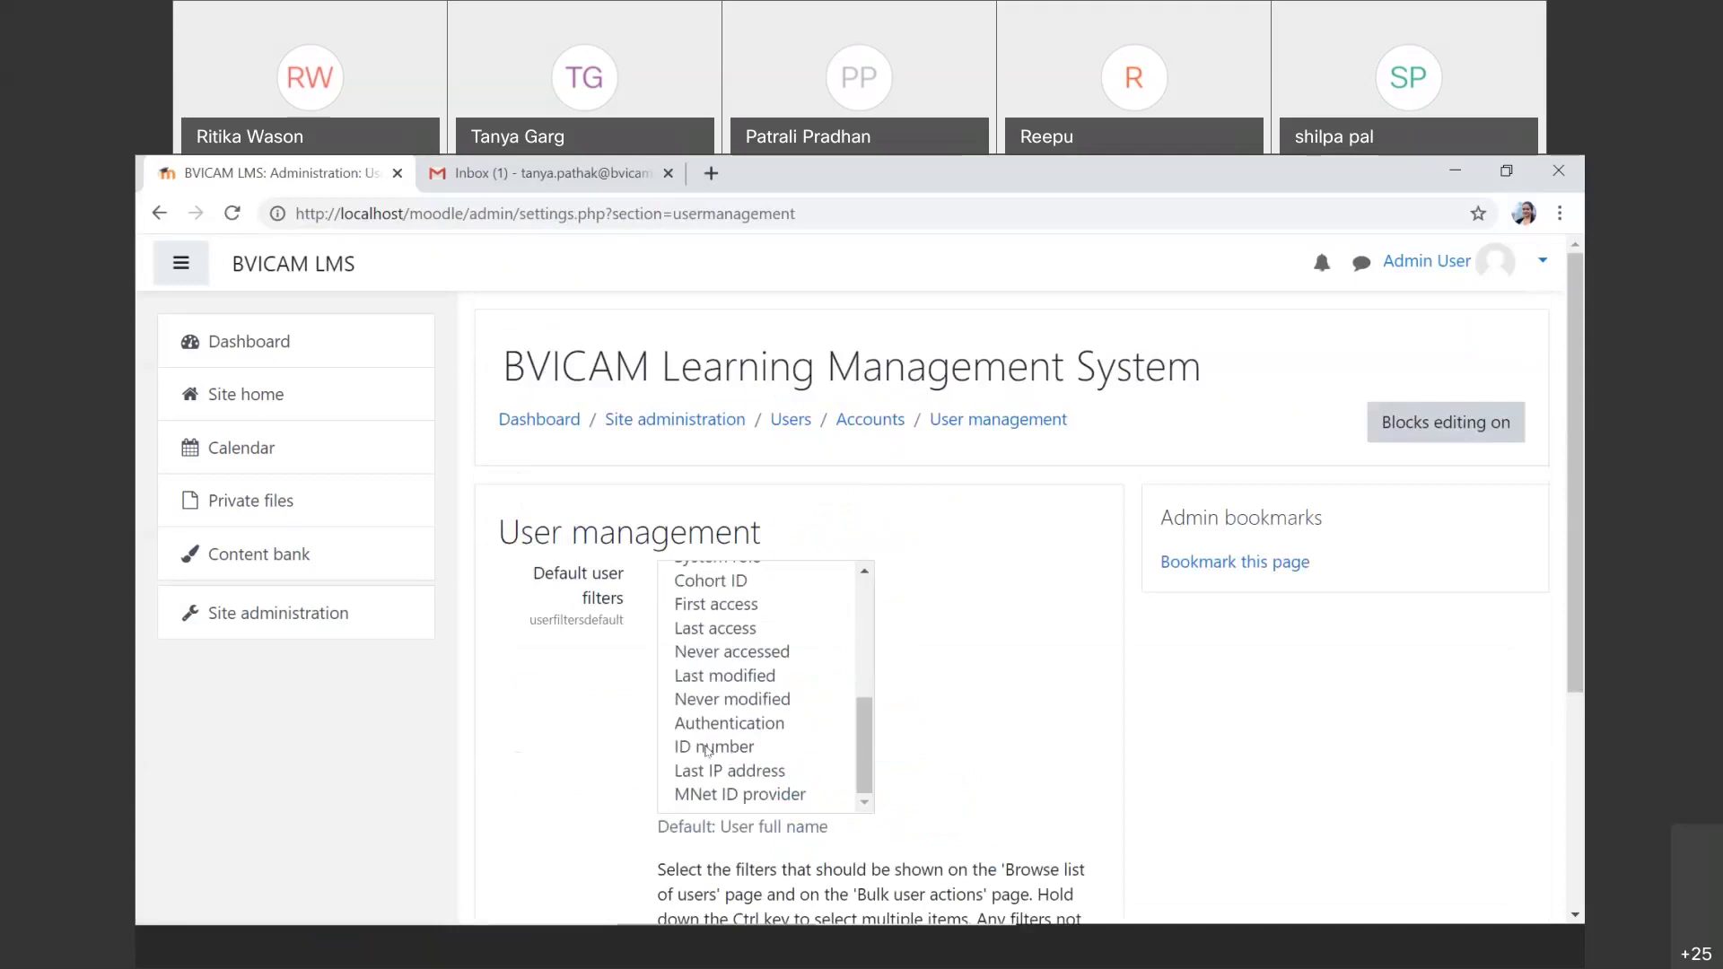
{"action": "scroll", "coordinate": [708, 750], "scroll_direction": "down", "scroll_amount": 4}
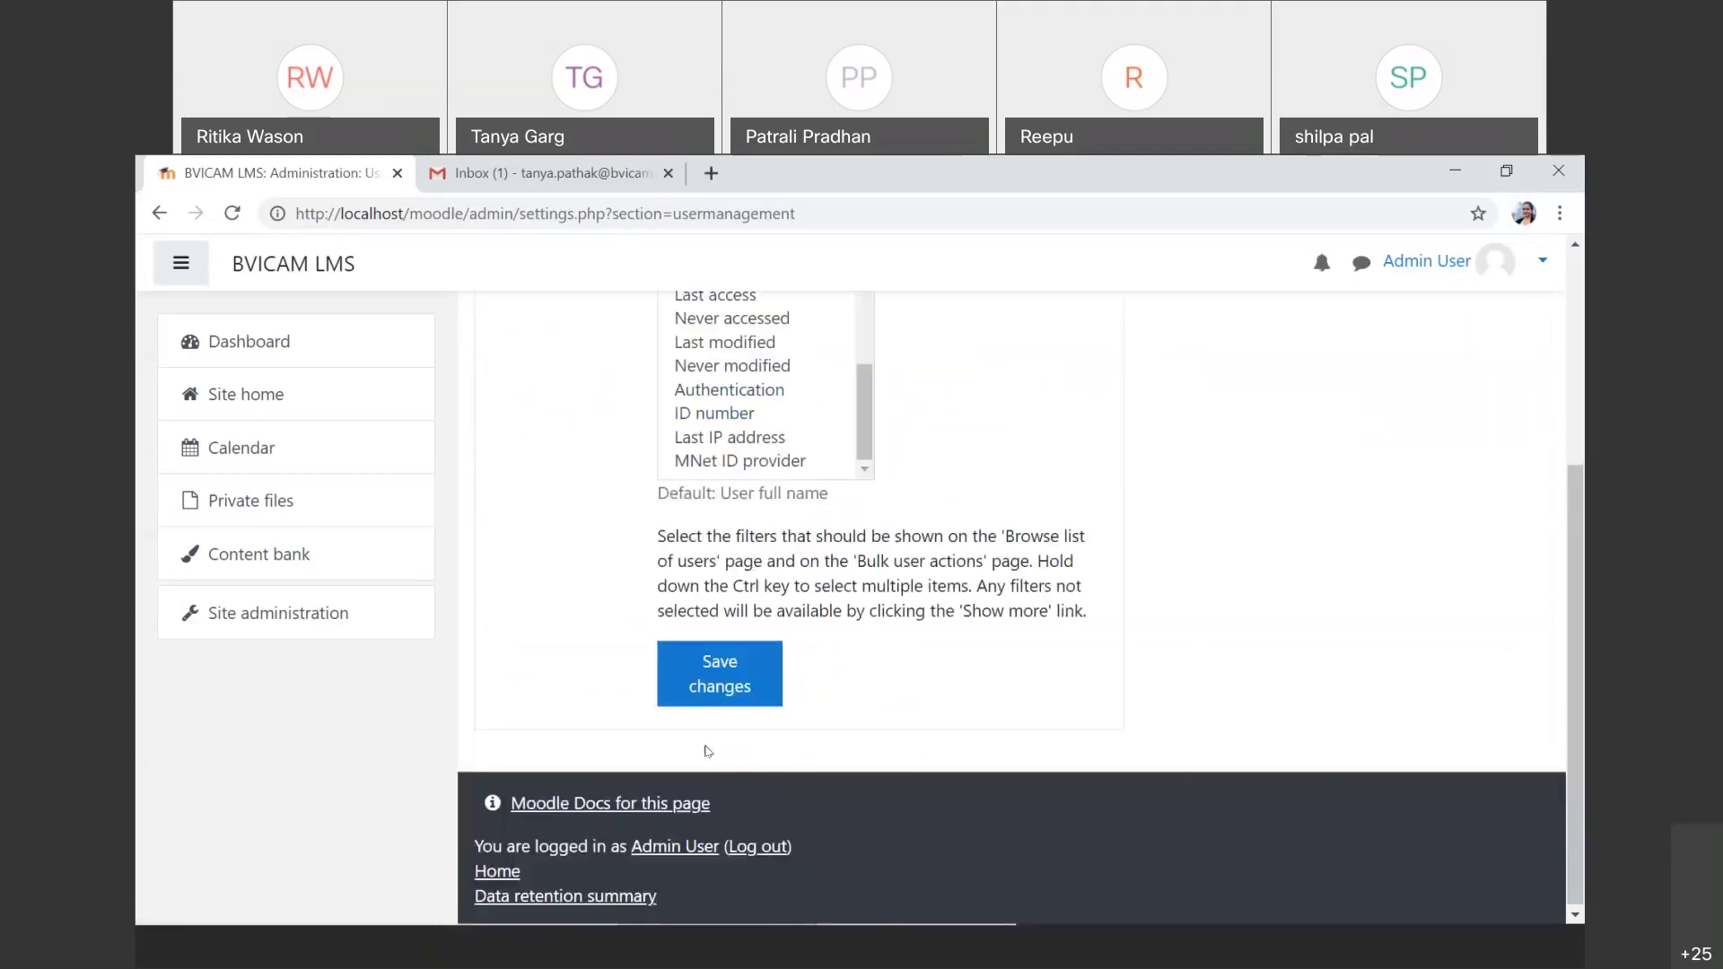
{"action": "scroll", "coordinate": [708, 750], "scroll_direction": "up", "scroll_amount": 4}
{"action": "scroll", "coordinate": [708, 750], "scroll_direction": "up", "scroll_amount": 4}
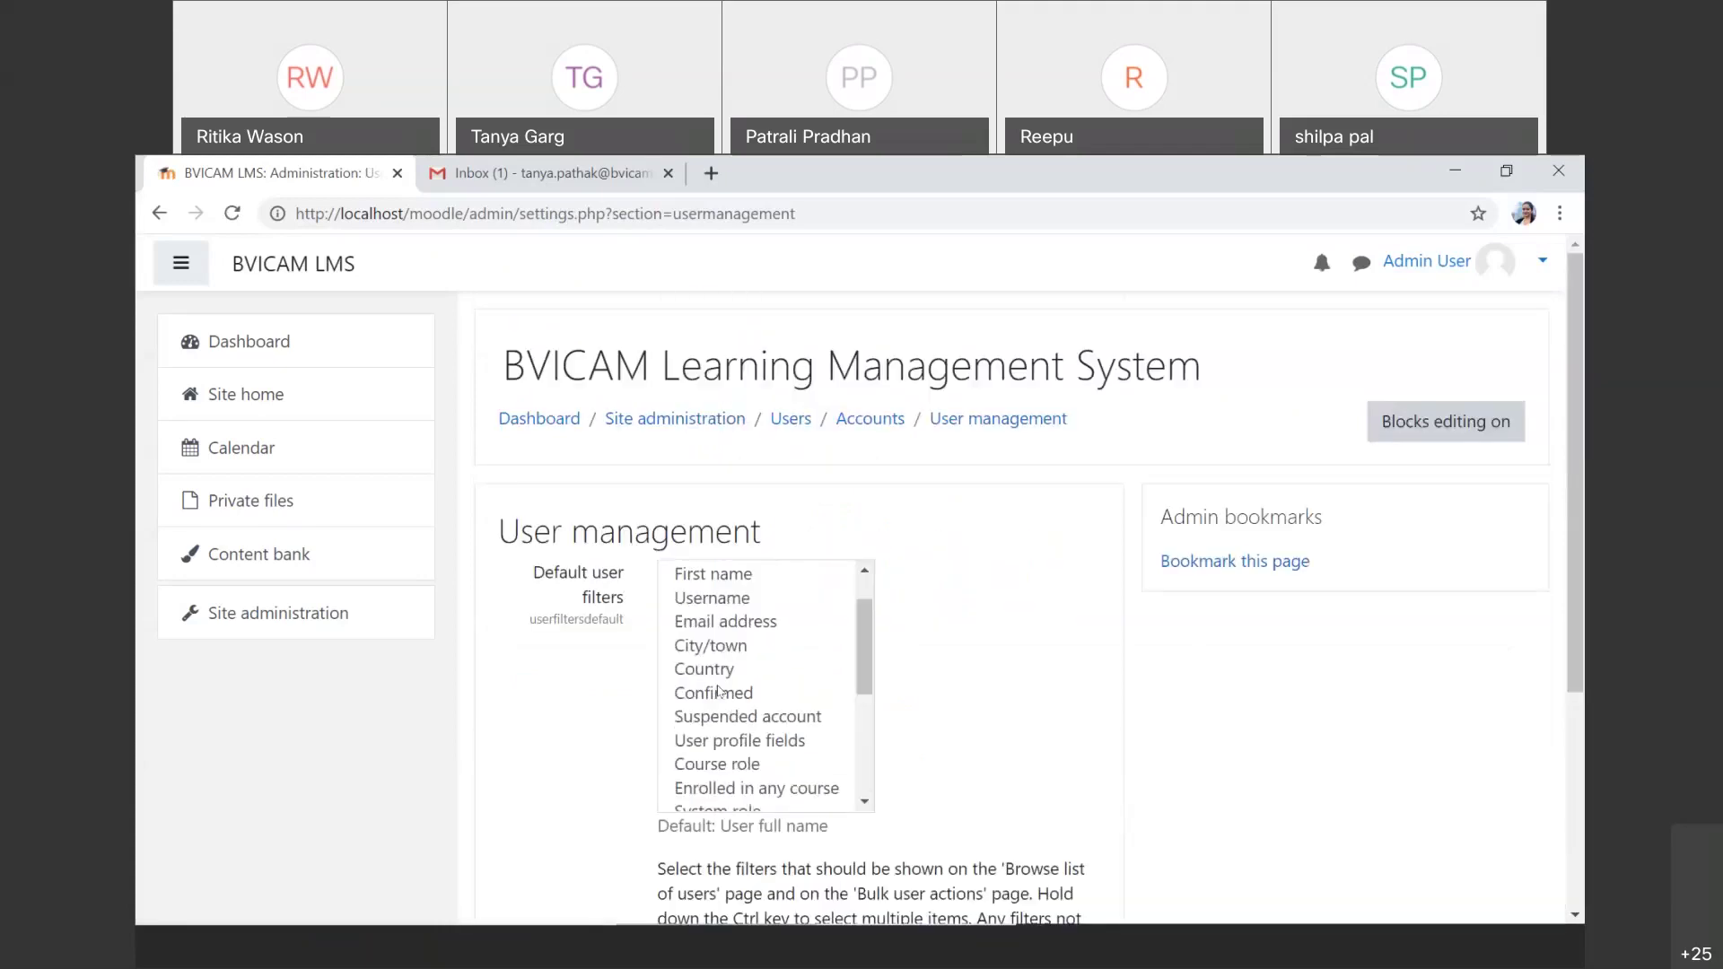
{"action": "scroll", "coordinate": [718, 691], "scroll_direction": "up", "scroll_amount": 1}
{"action": "scroll", "coordinate": [718, 691], "scroll_direction": "down", "scroll_amount": 4}
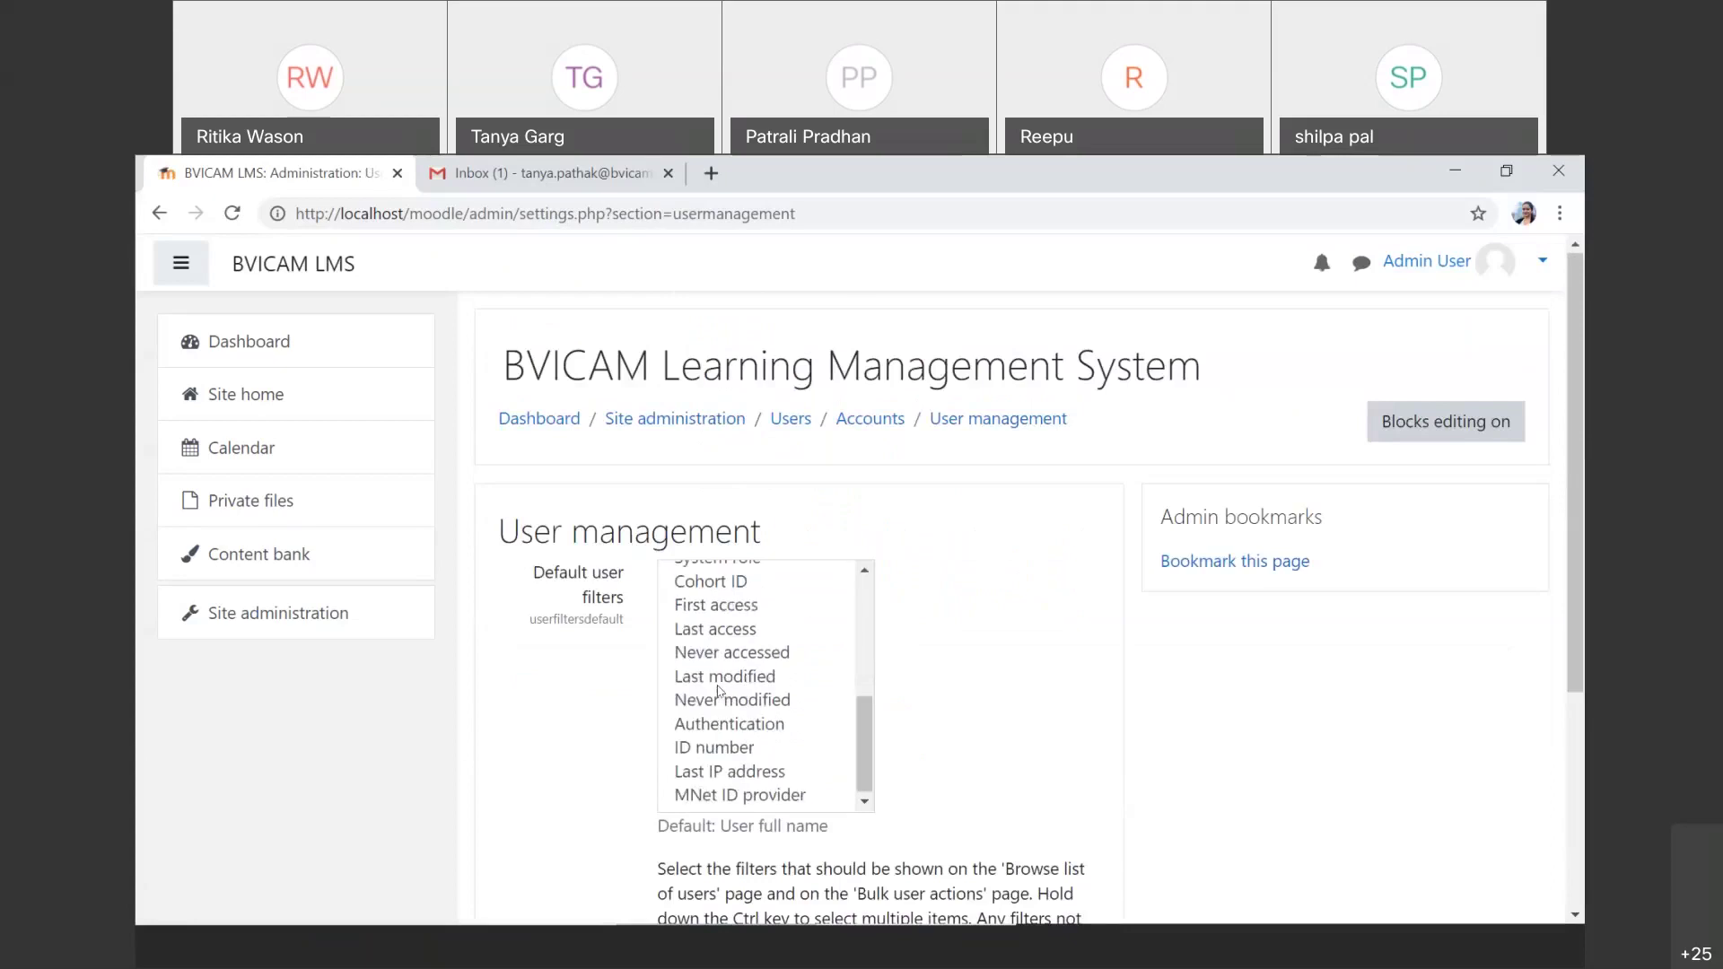
{"action": "left_click", "coordinate": [165, 210]}
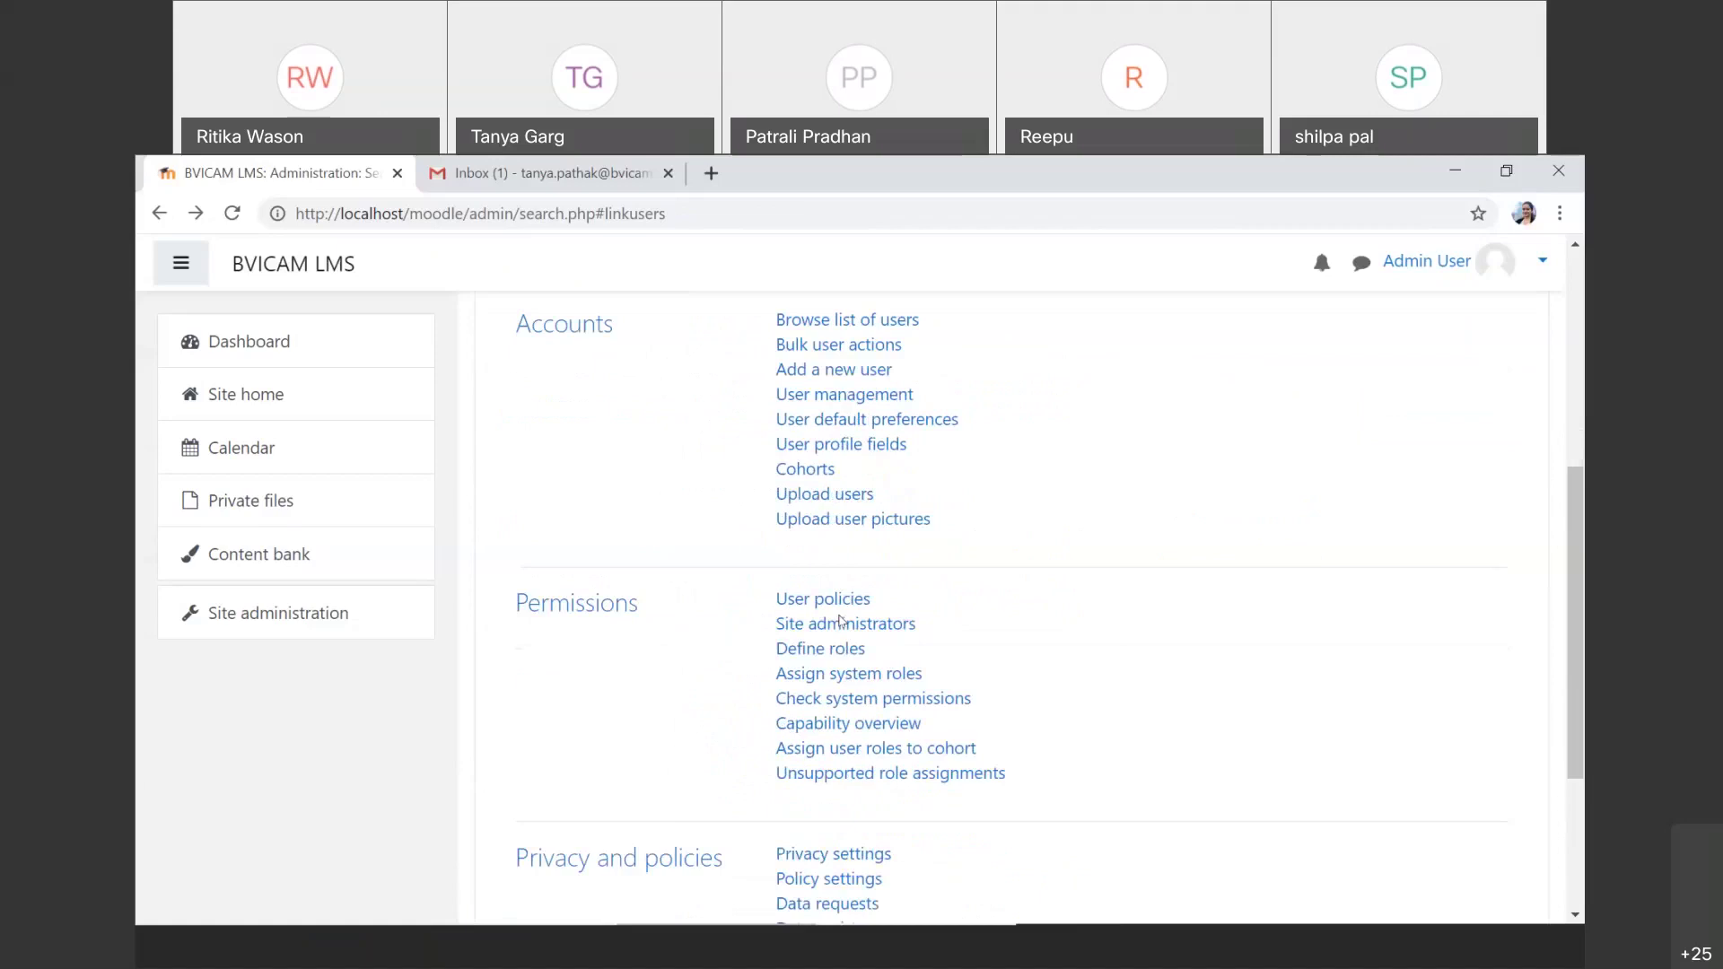
Step: Review the Define roles table, then open the Manager role for editing
{"action": "scroll", "coordinate": [841, 619], "scroll_direction": "down", "scroll_amount": 1}
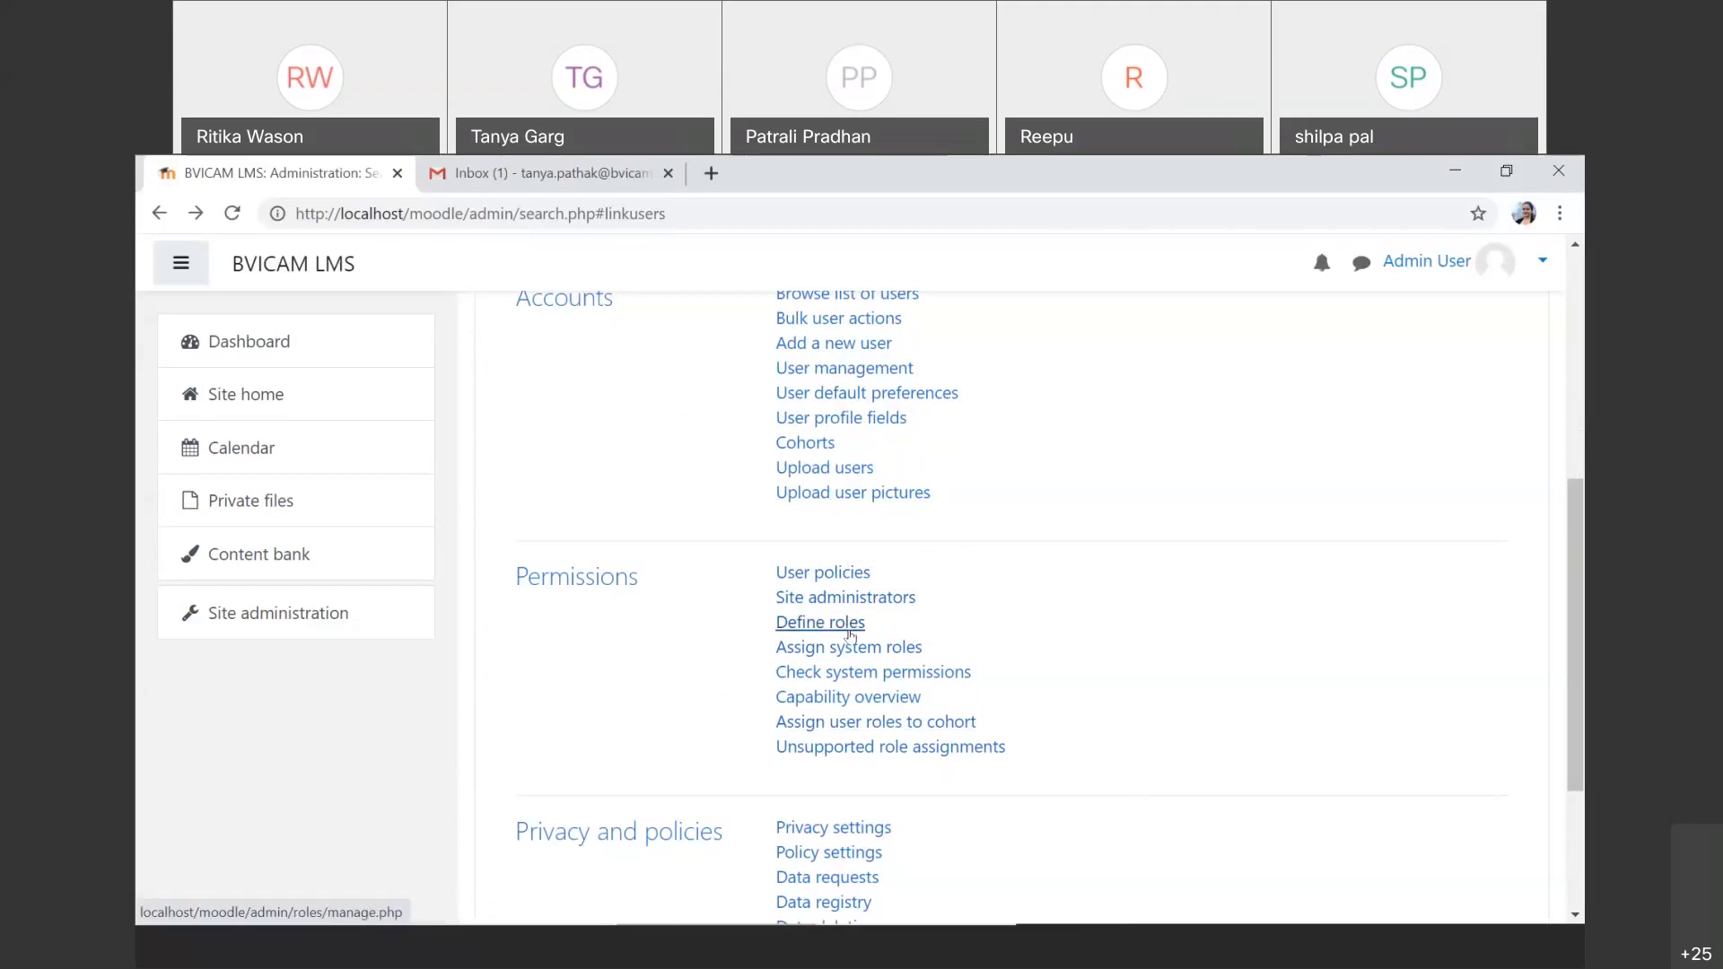
{"action": "left_click", "coordinate": [820, 623]}
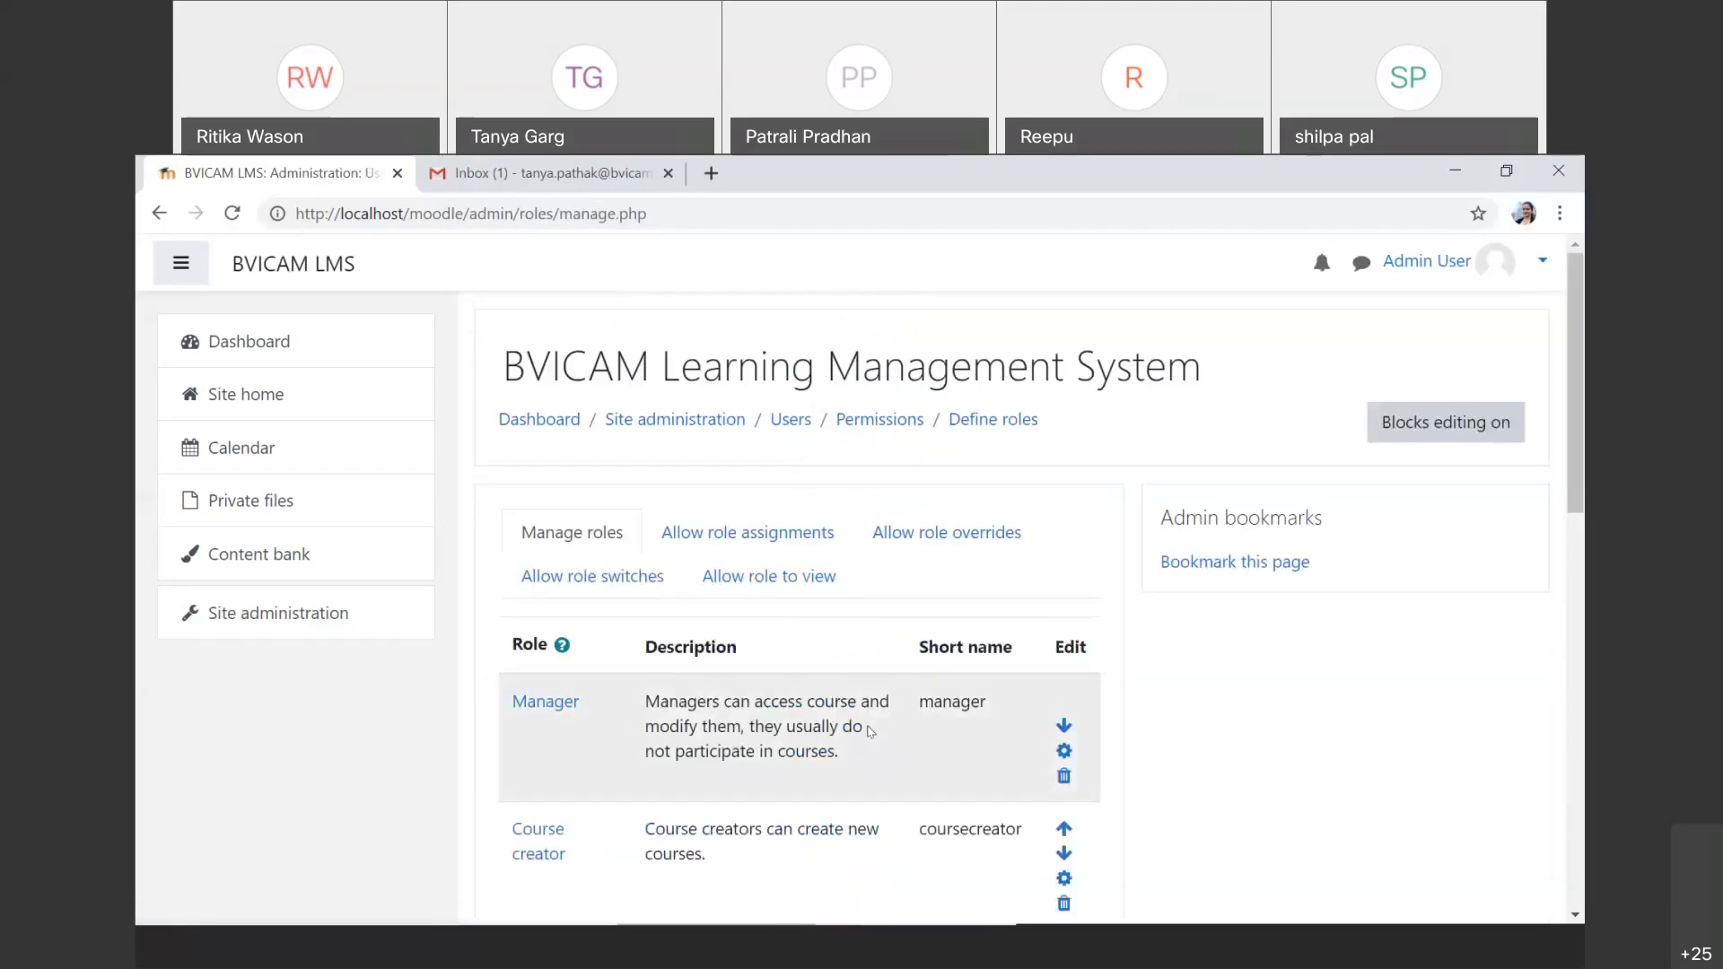
{"action": "scroll", "coordinate": [871, 732], "scroll_direction": "down", "scroll_amount": 3}
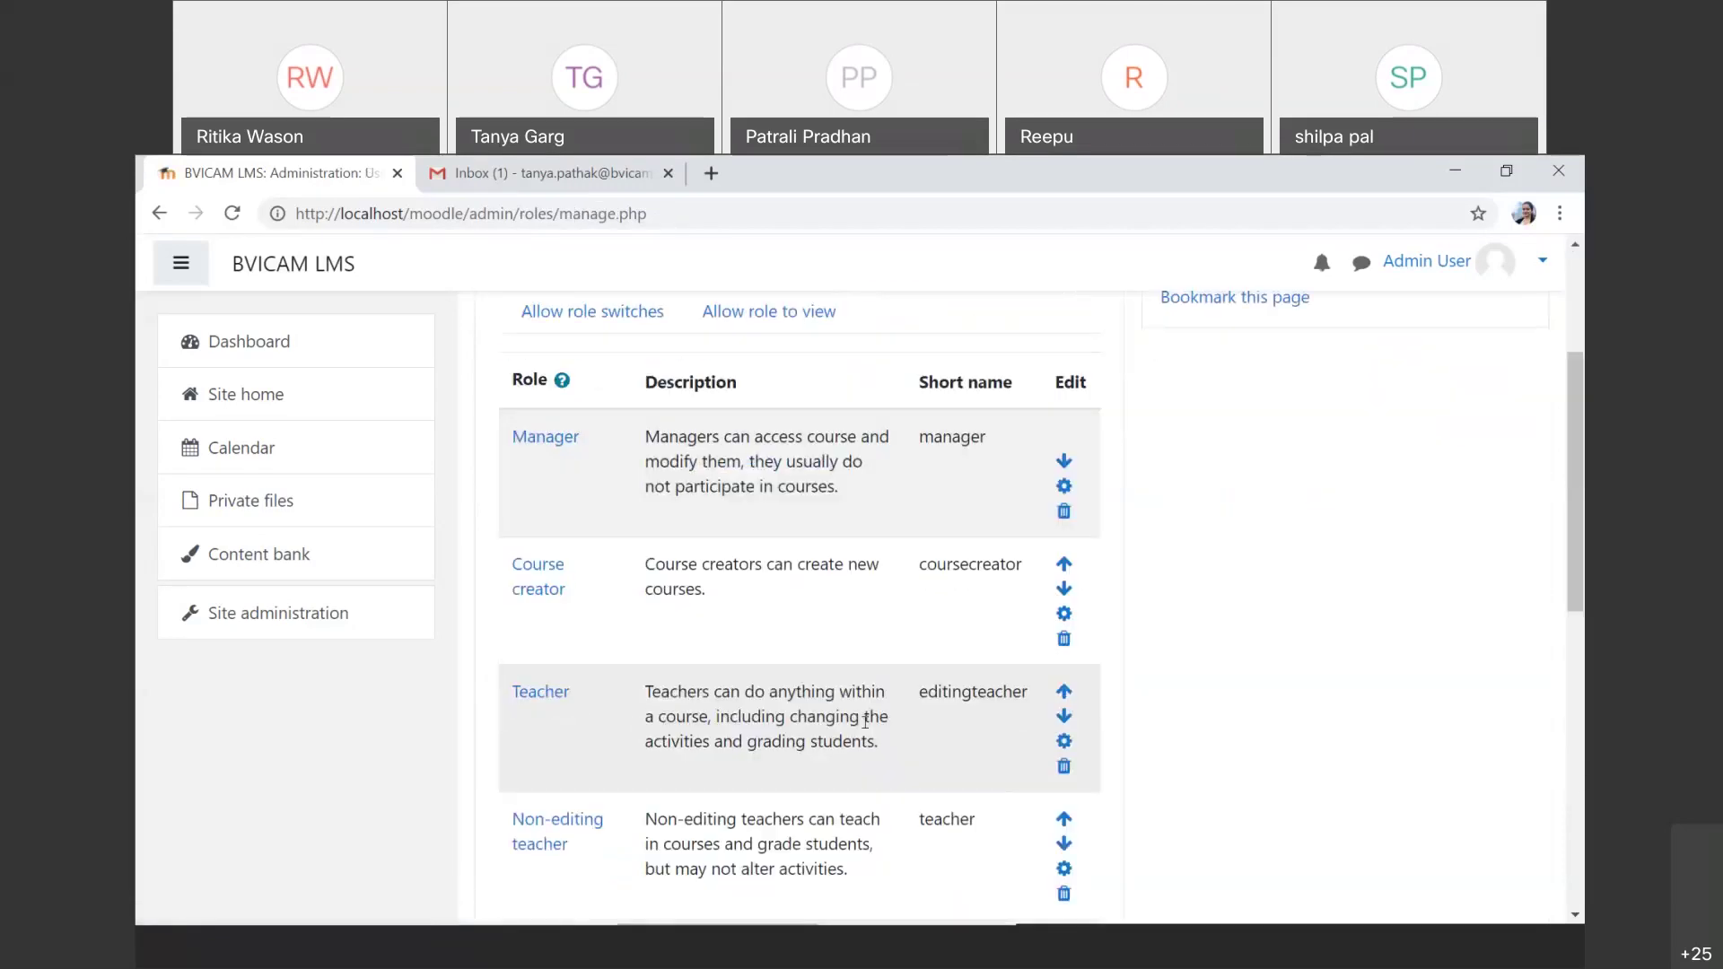
{"action": "scroll", "coordinate": [866, 721], "scroll_direction": "down", "scroll_amount": 2}
{"action": "scroll", "coordinate": [866, 735], "scroll_direction": "down", "scroll_amount": 2}
{"action": "scroll", "coordinate": [868, 731], "scroll_direction": "down", "scroll_amount": 1}
{"action": "scroll", "coordinate": [871, 732], "scroll_direction": "down", "scroll_amount": 2}
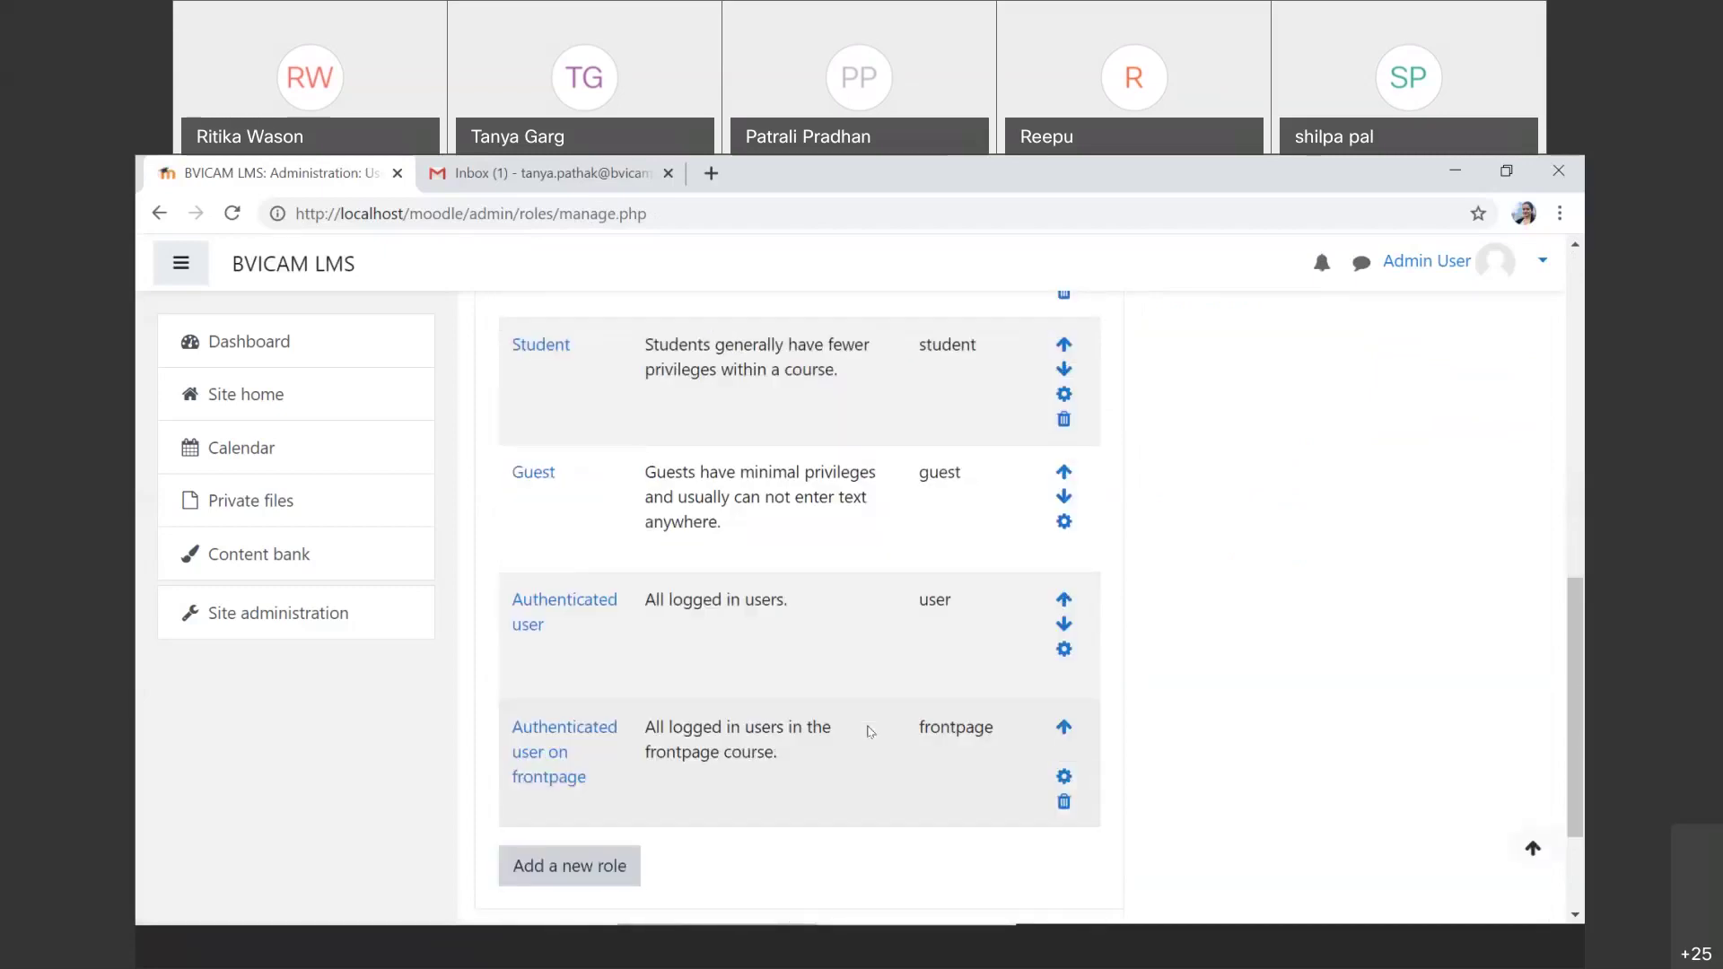
{"action": "scroll", "coordinate": [867, 732], "scroll_direction": "up", "scroll_amount": 6}
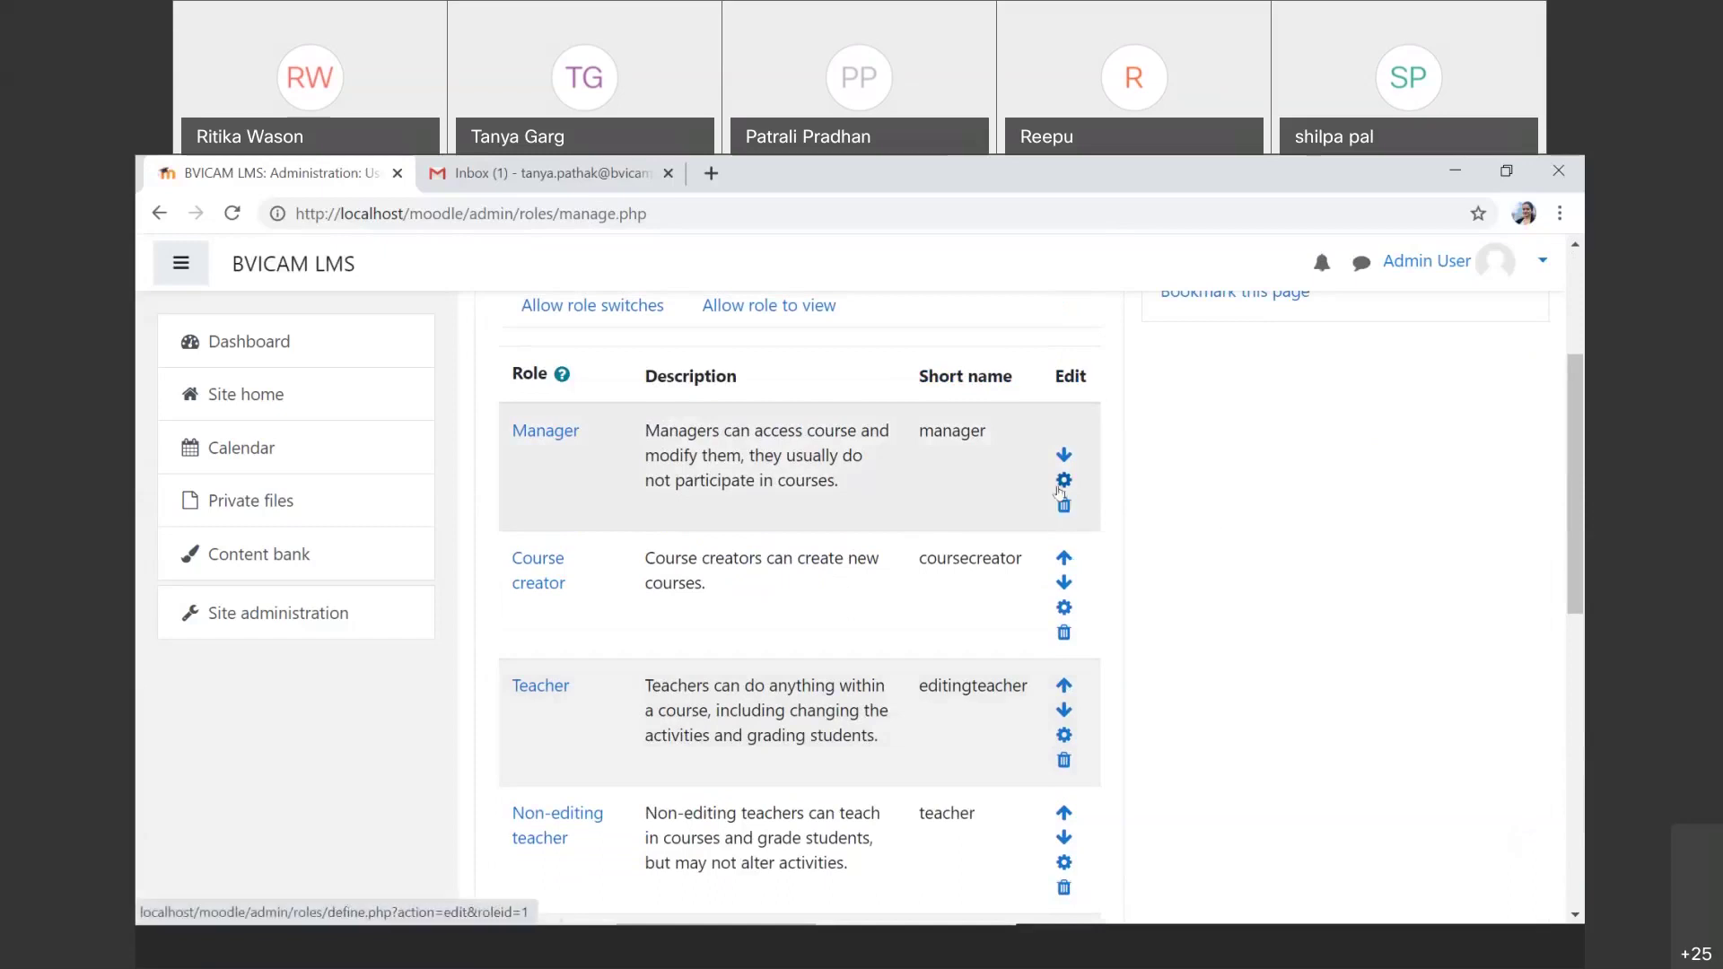
{"action": "left_click", "coordinate": [1060, 490]}
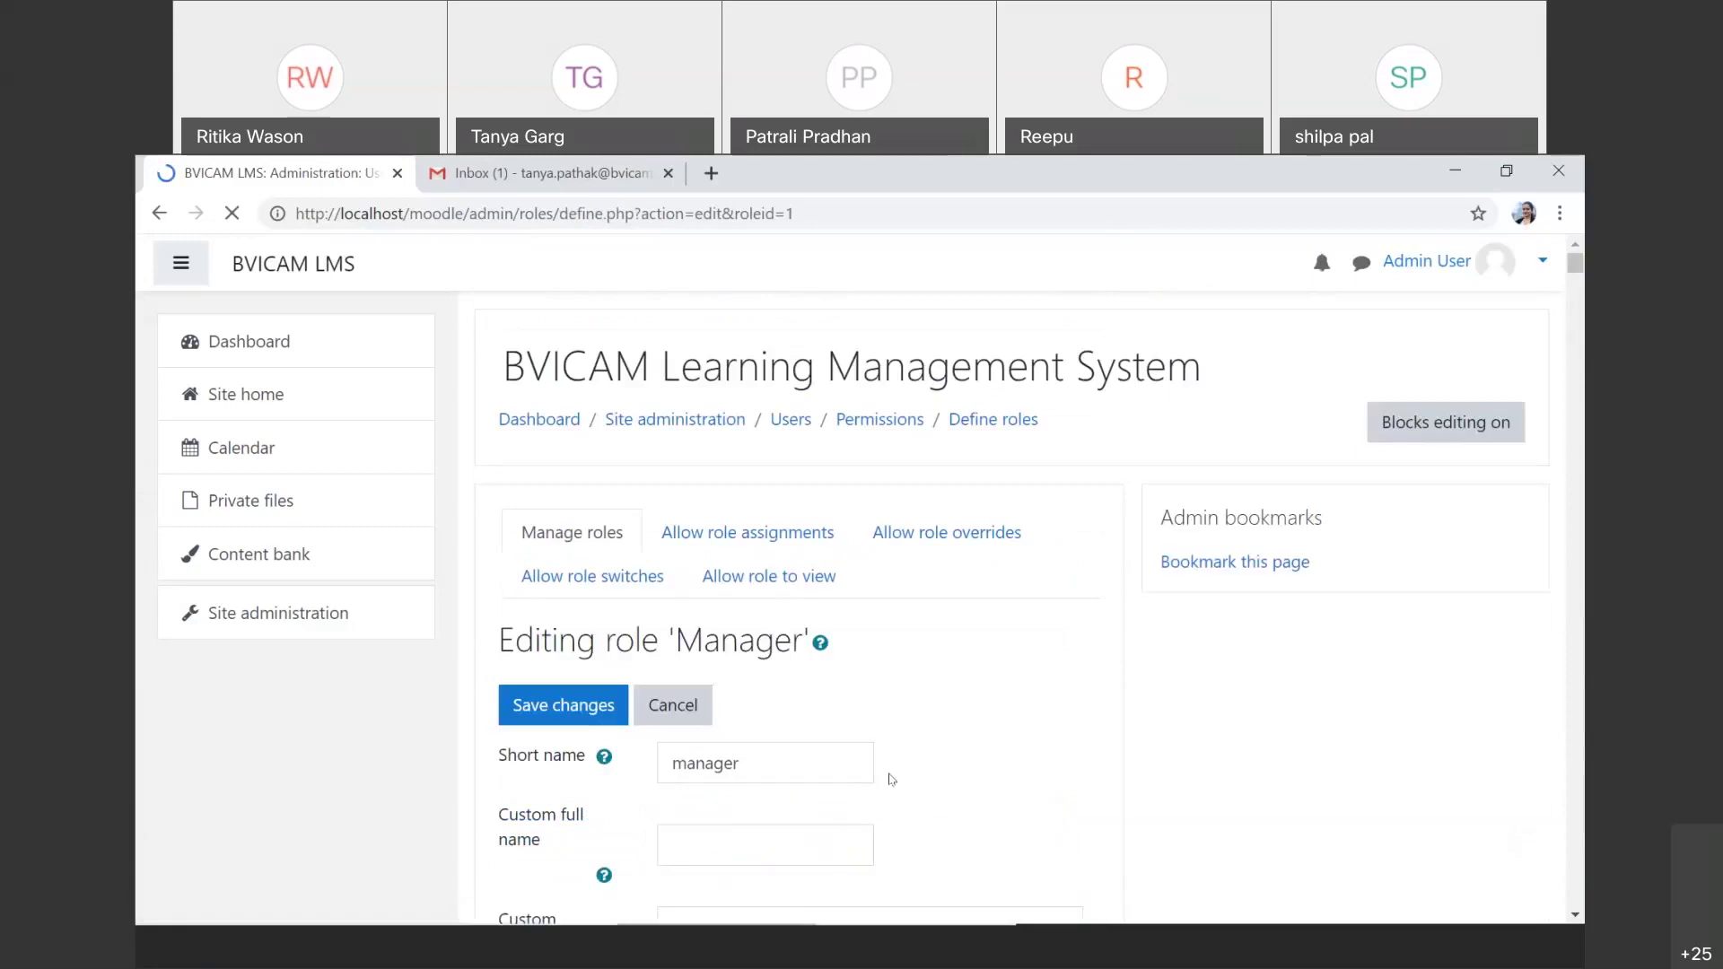
{"action": "scroll", "coordinate": [891, 779], "scroll_direction": "down", "scroll_amount": 5}
{"action": "scroll", "coordinate": [891, 779], "scroll_direction": "down", "scroll_amount": 4}
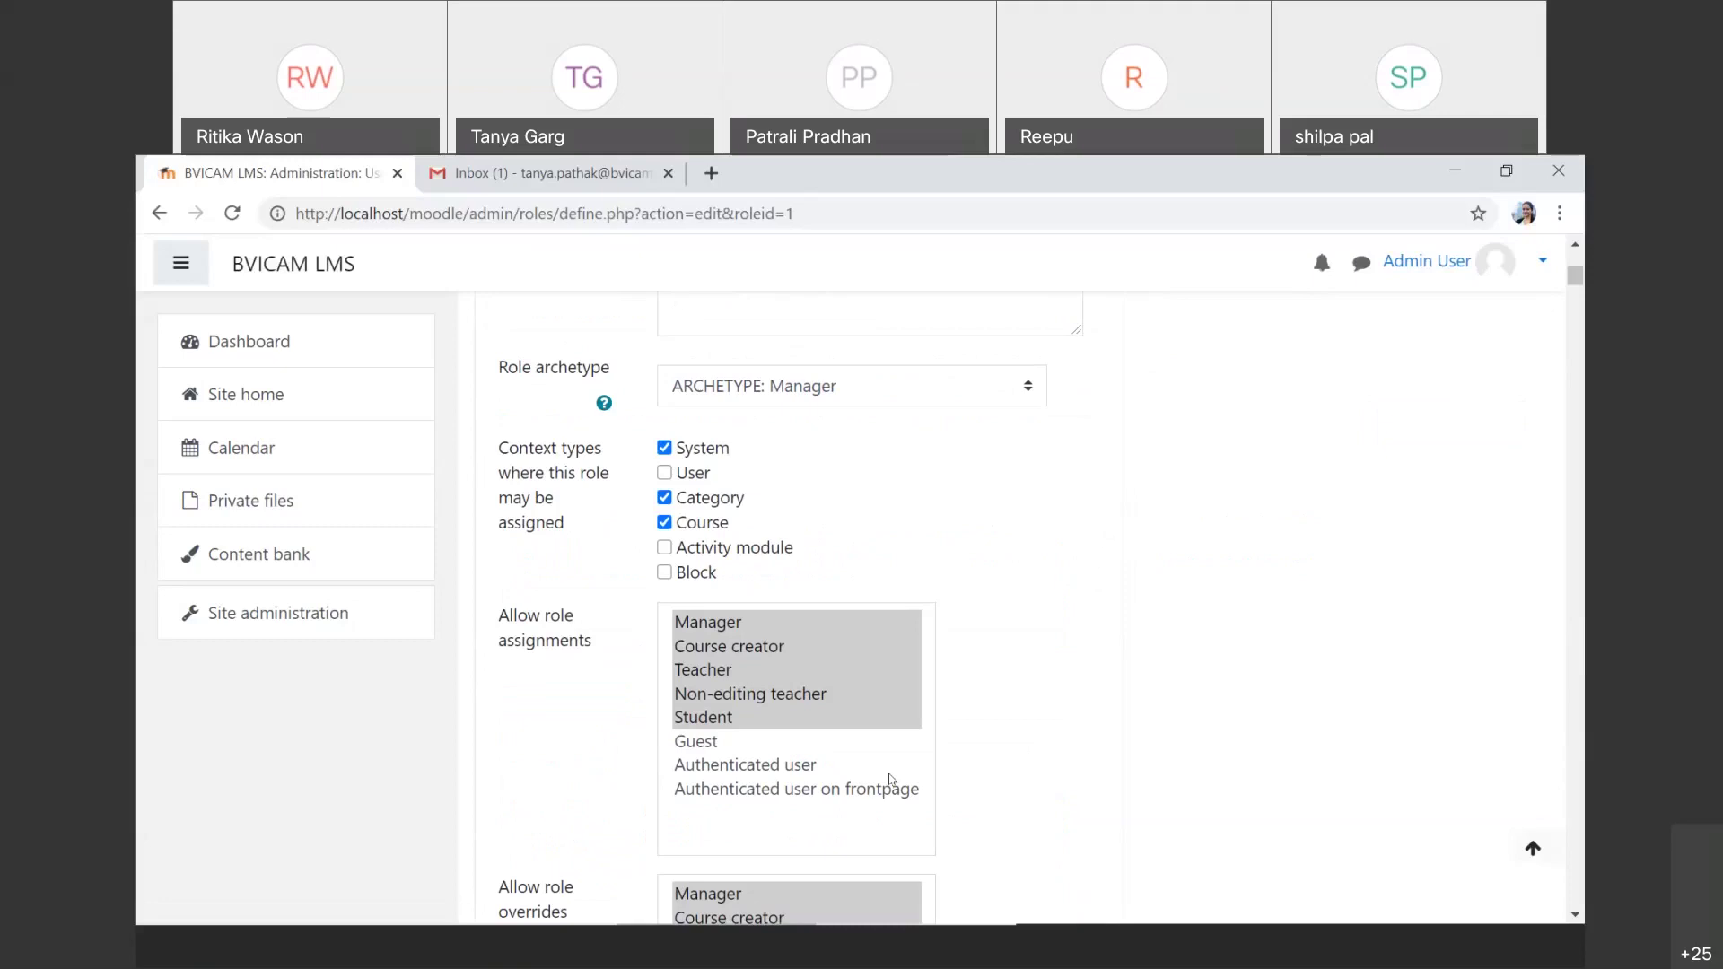
{"action": "scroll", "coordinate": [891, 779], "scroll_direction": "down", "scroll_amount": 5}
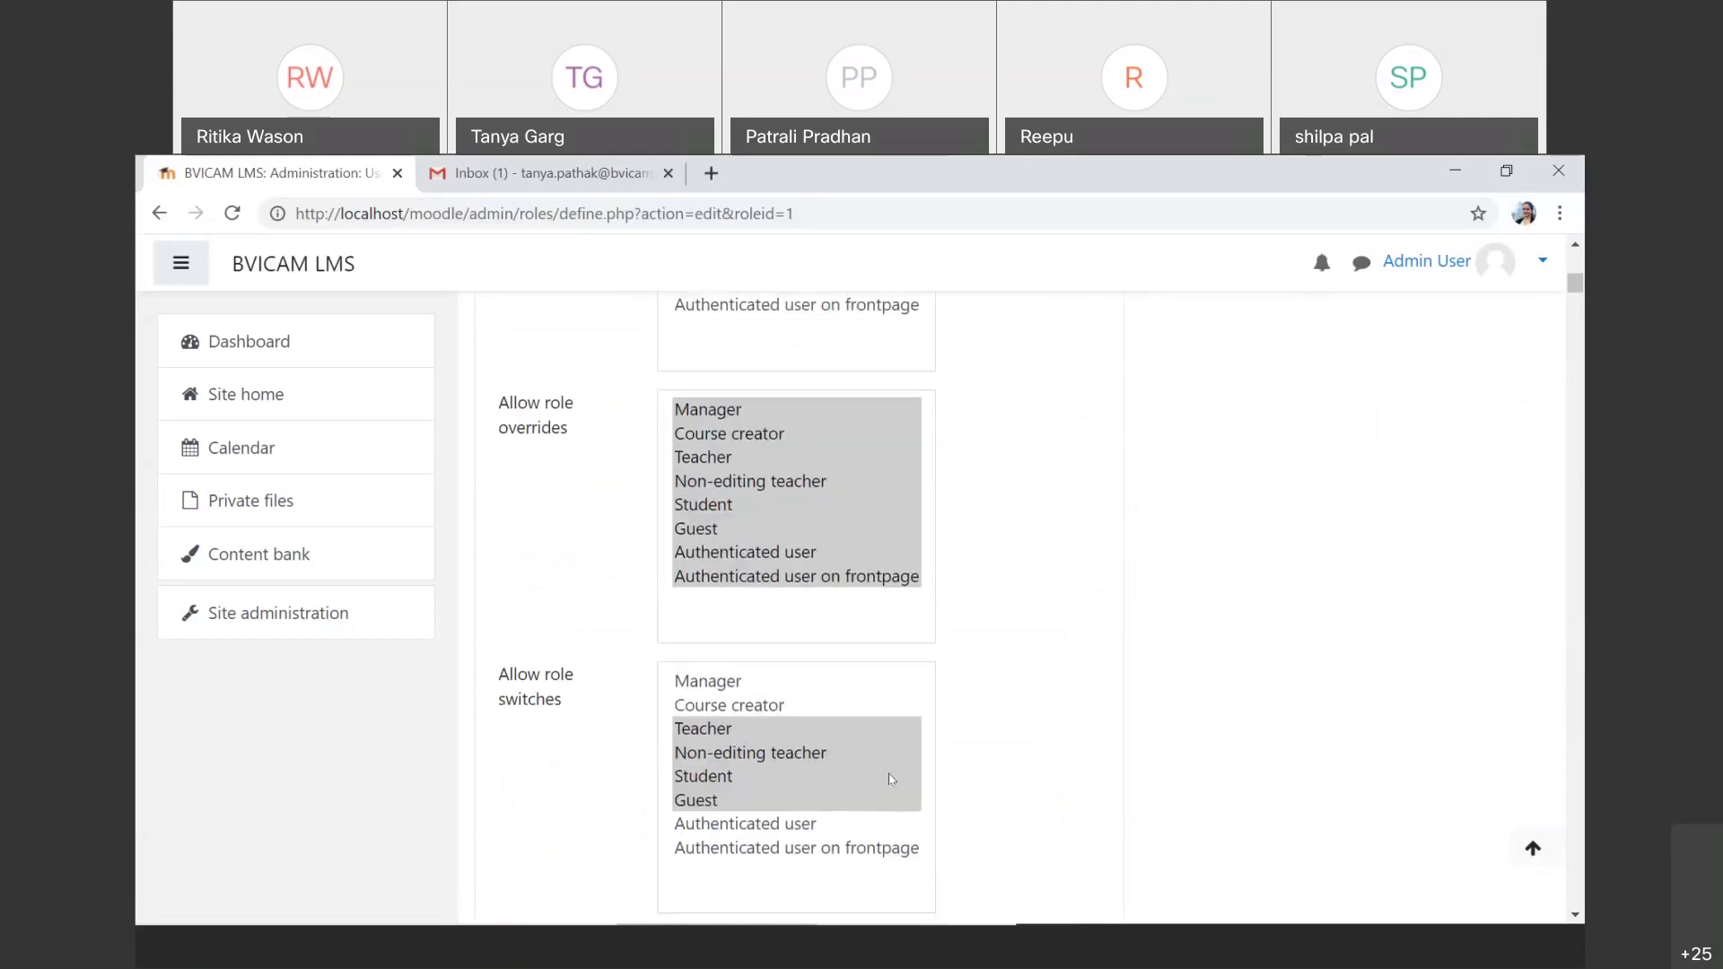
{"action": "scroll", "coordinate": [891, 779], "scroll_direction": "down", "scroll_amount": 6}
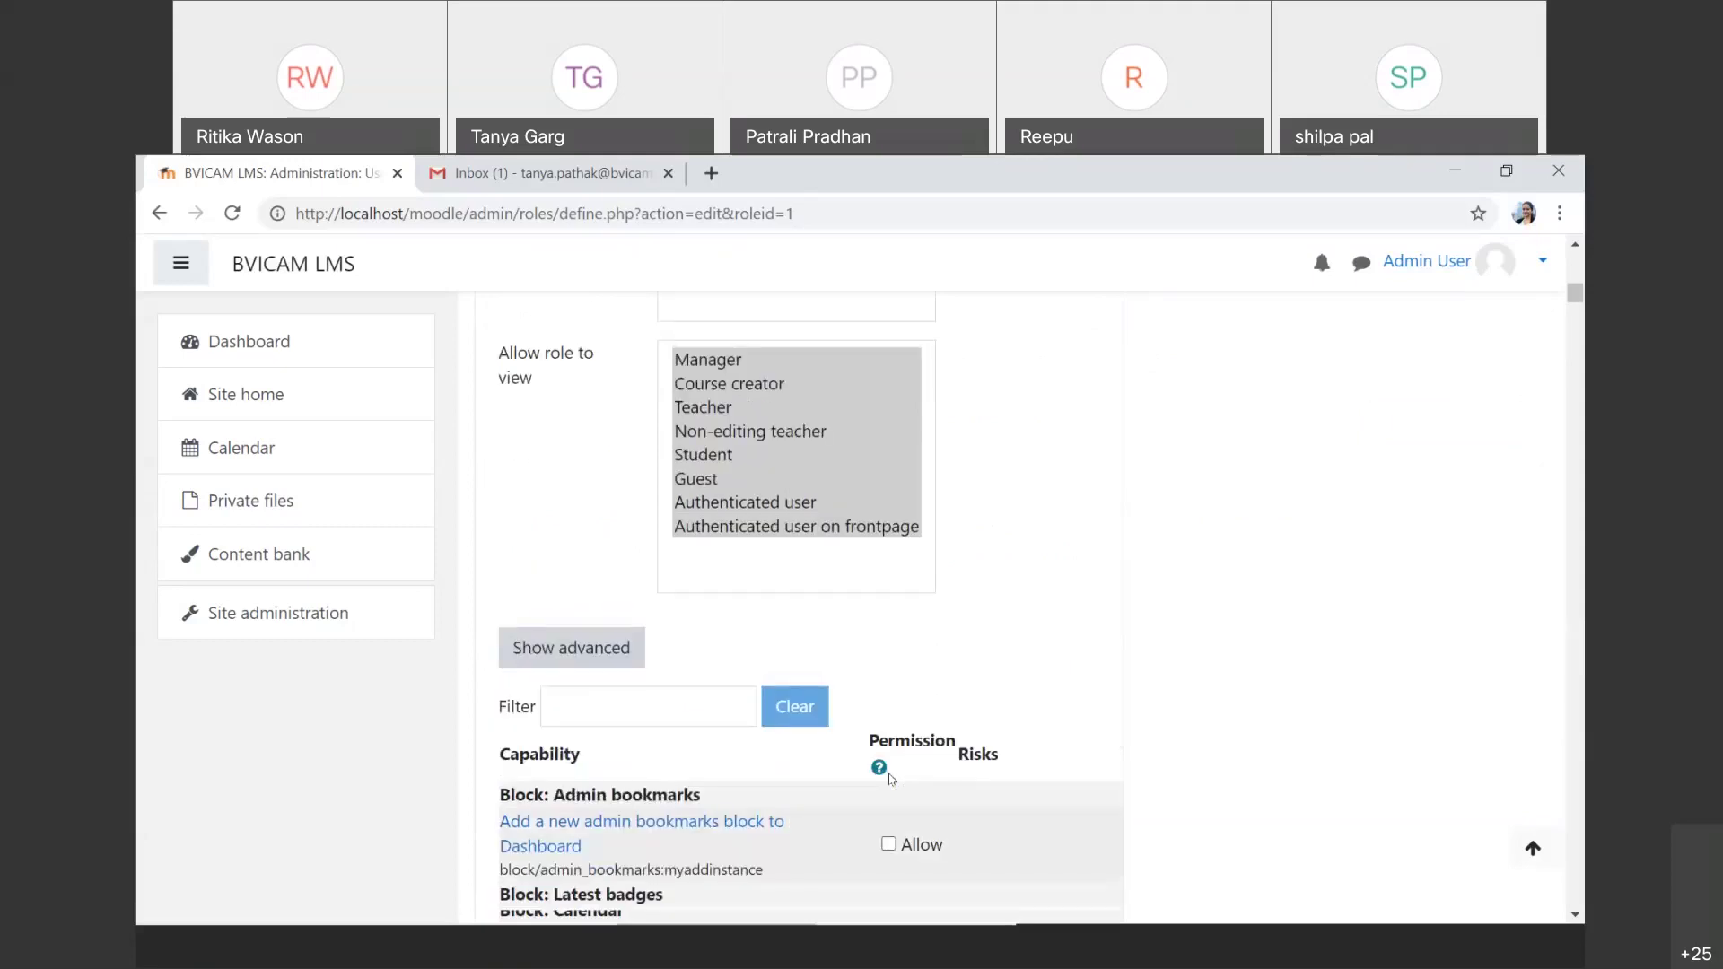
{"action": "scroll", "coordinate": [891, 779], "scroll_direction": "up", "scroll_amount": 12}
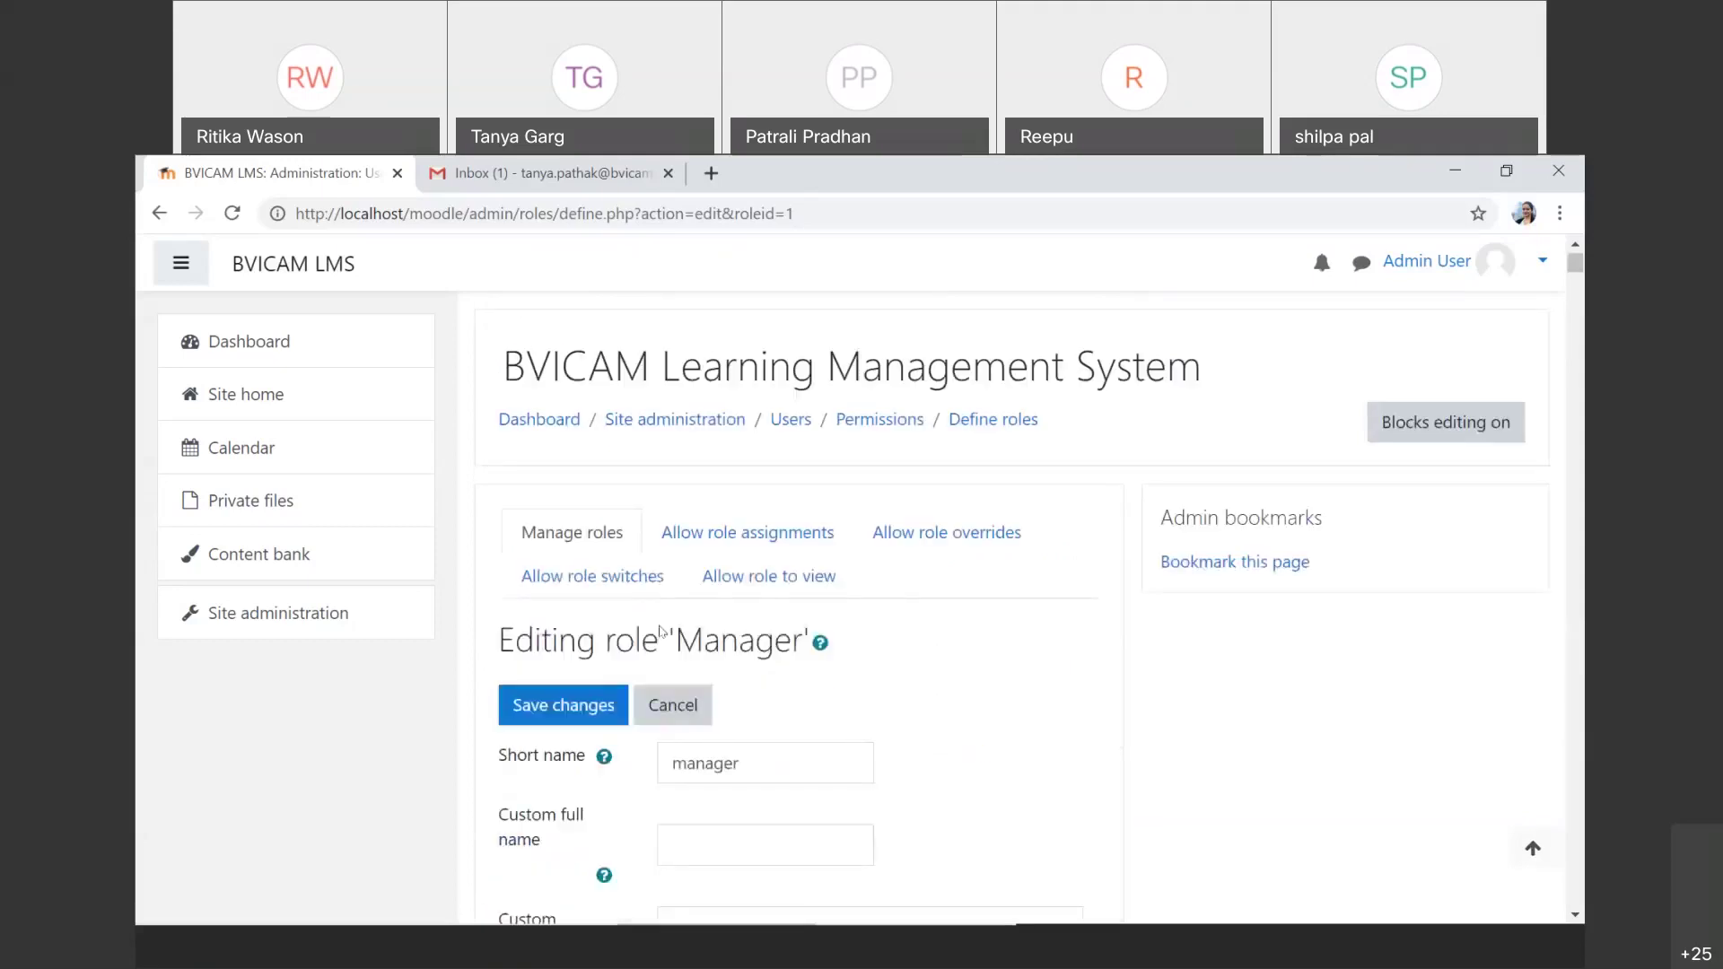
{"action": "left_click", "coordinate": [158, 215]}
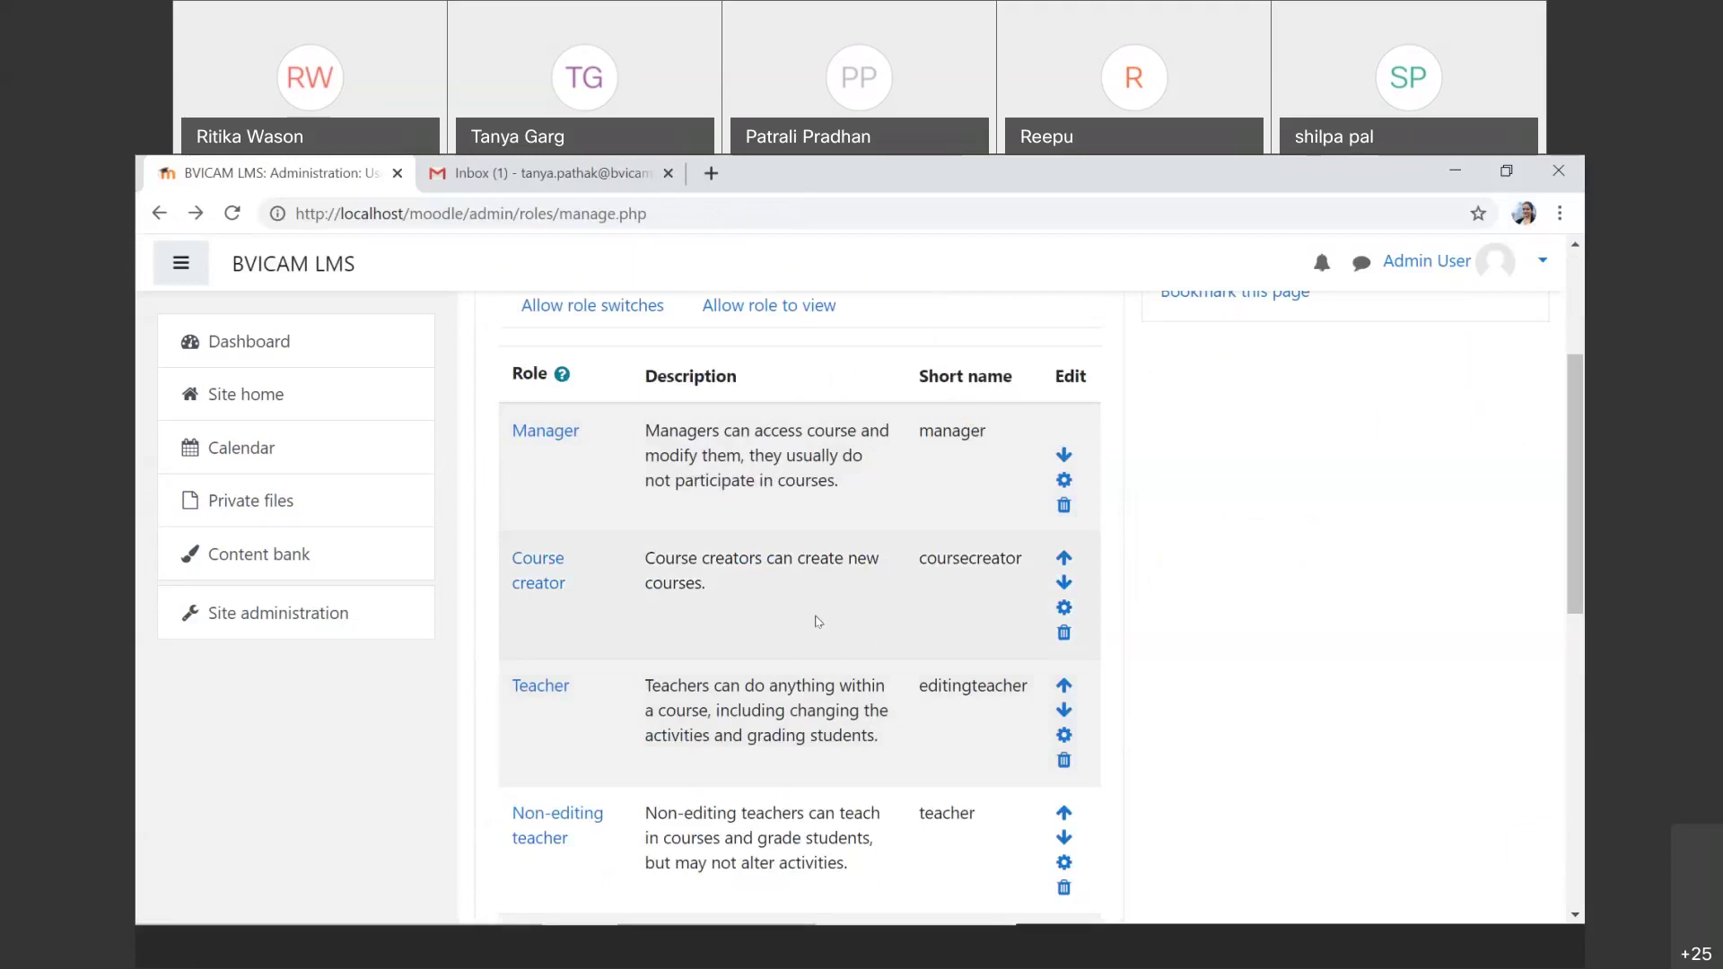
Step: Leave the roles list for Site administration's Users section showing Browse list of users and Cohorts
{"action": "scroll", "coordinate": [818, 621], "scroll_direction": "up", "scroll_amount": 2}
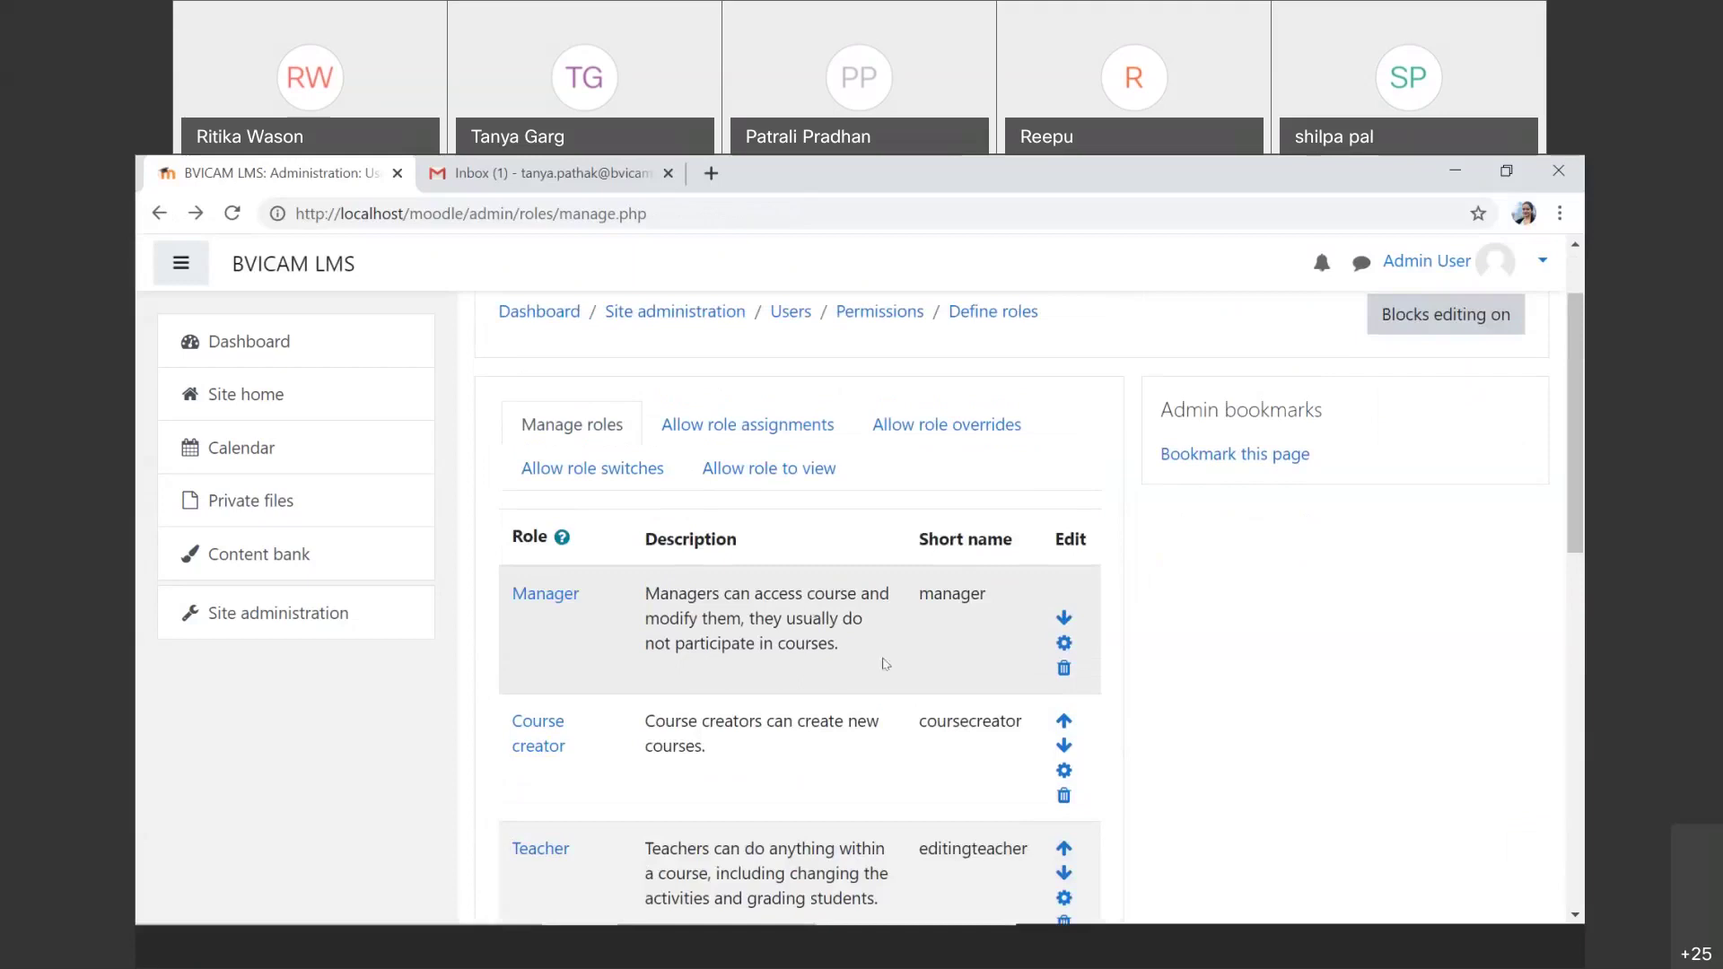
{"action": "scroll", "coordinate": [886, 665], "scroll_direction": "down", "scroll_amount": 10}
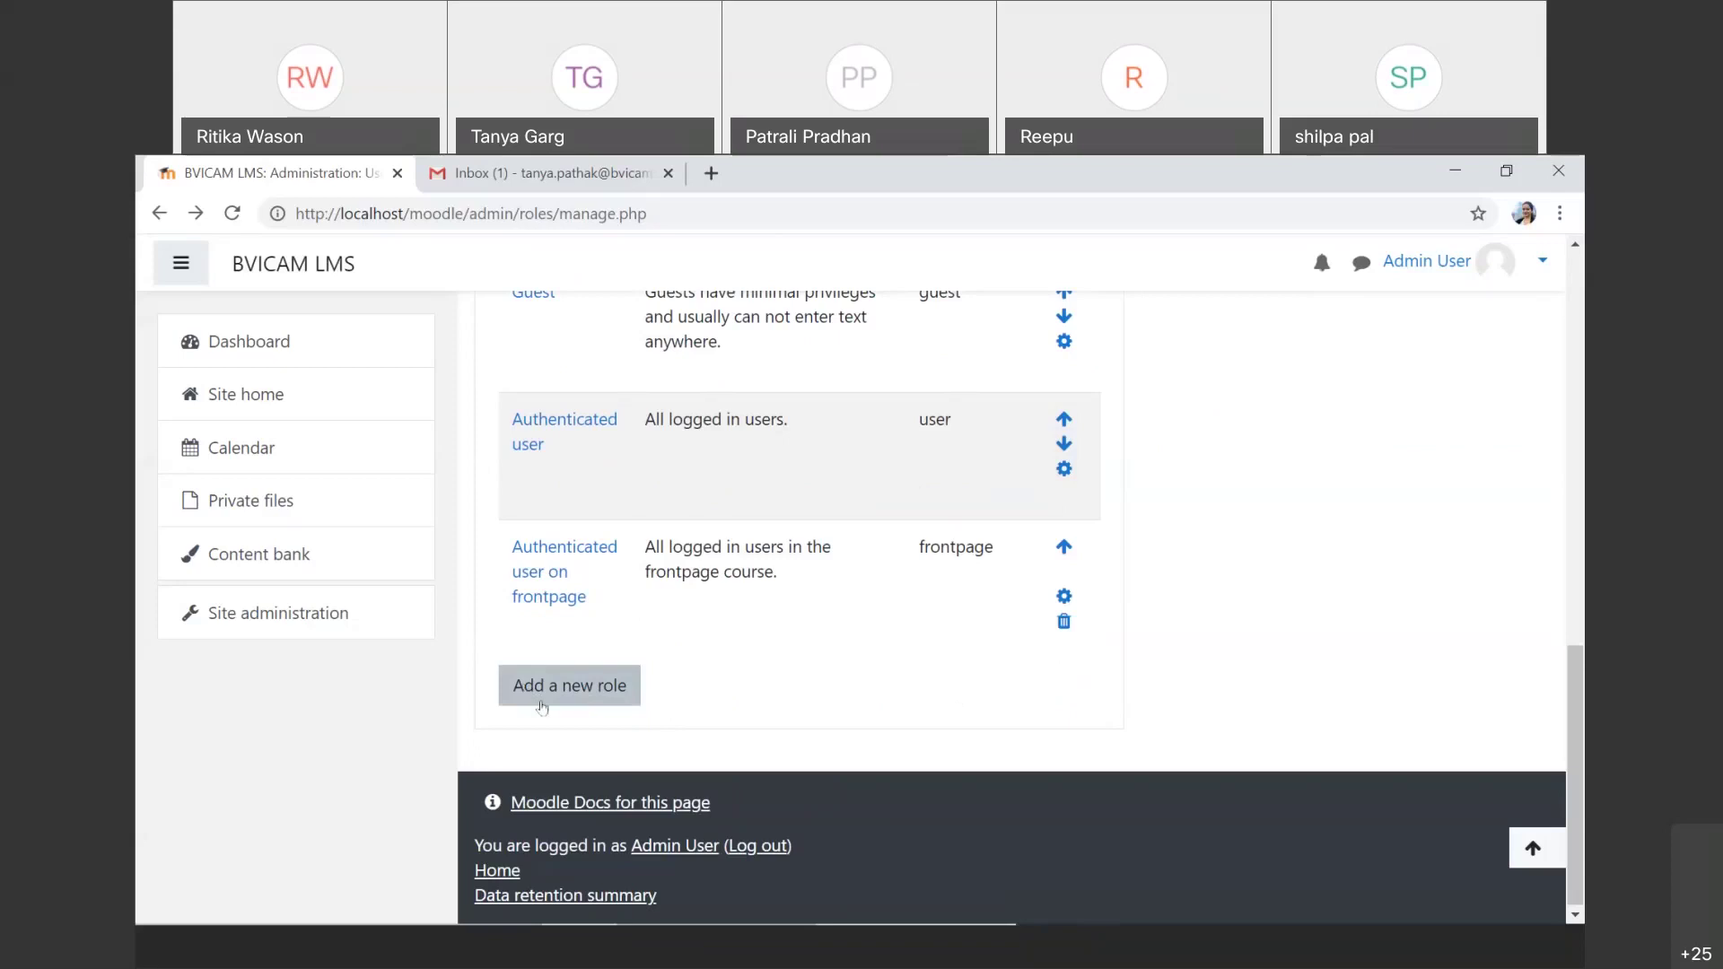
{"action": "scroll", "coordinate": [852, 630], "scroll_direction": "up", "scroll_amount": 12}
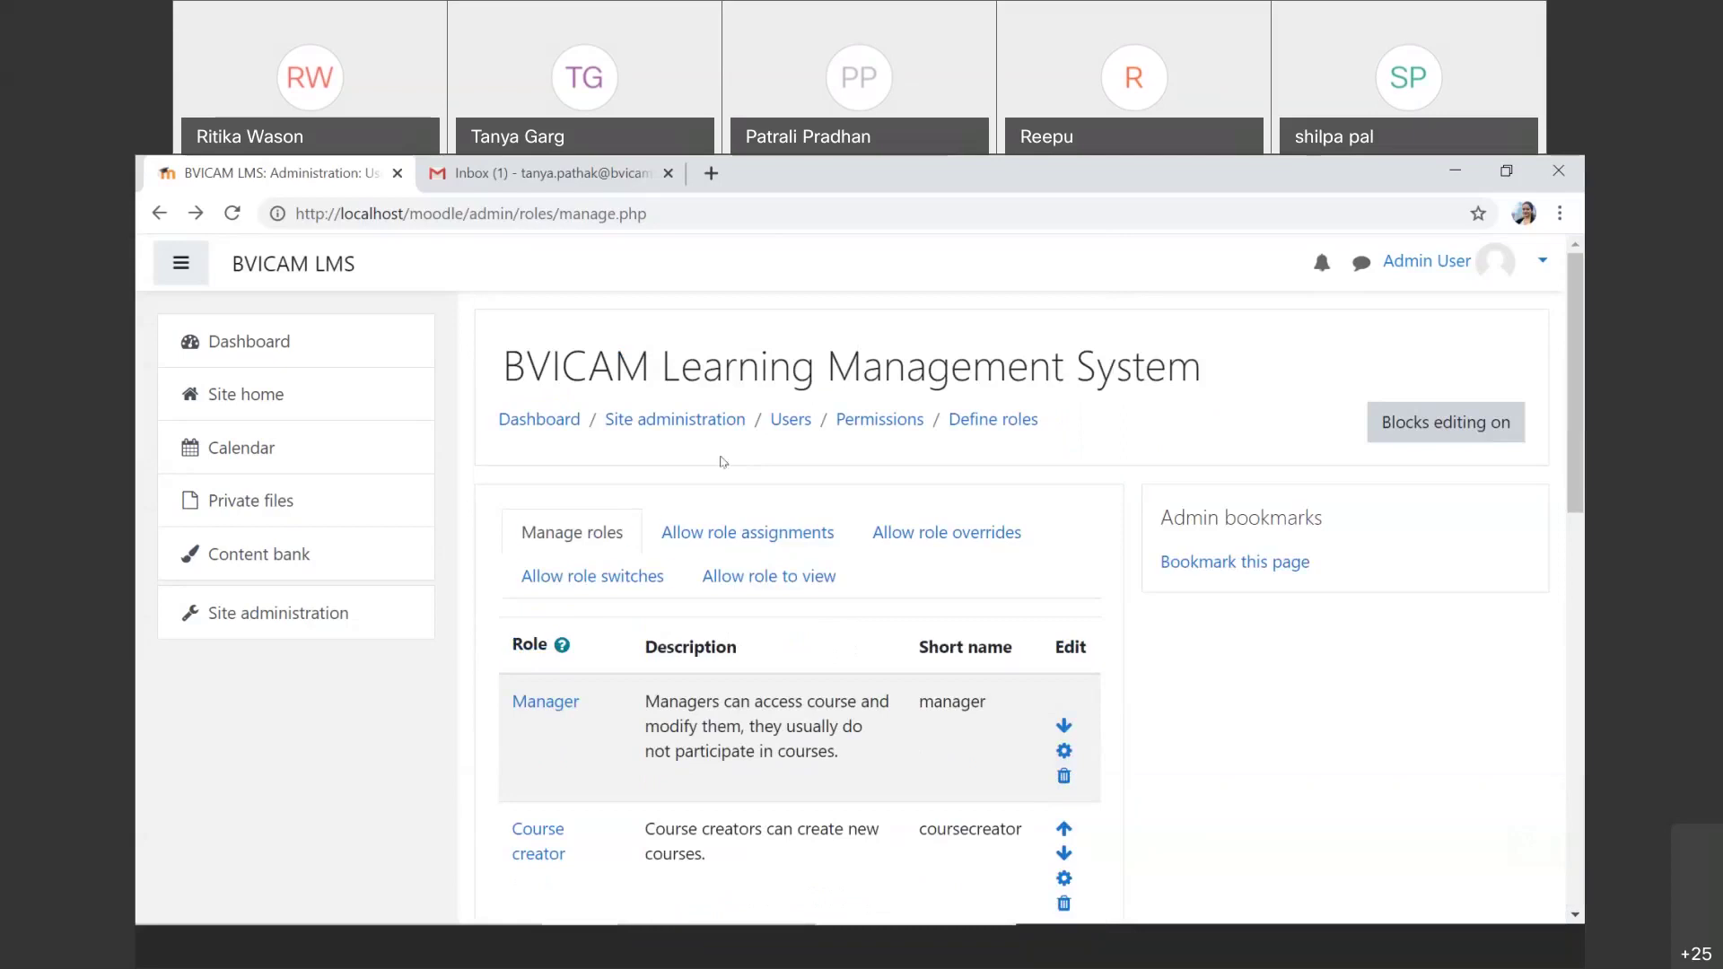
{"action": "left_click_drag", "start_coordinate": [721, 461], "coordinate": [337, 603]}
{"action": "left_click", "coordinate": [338, 608]}
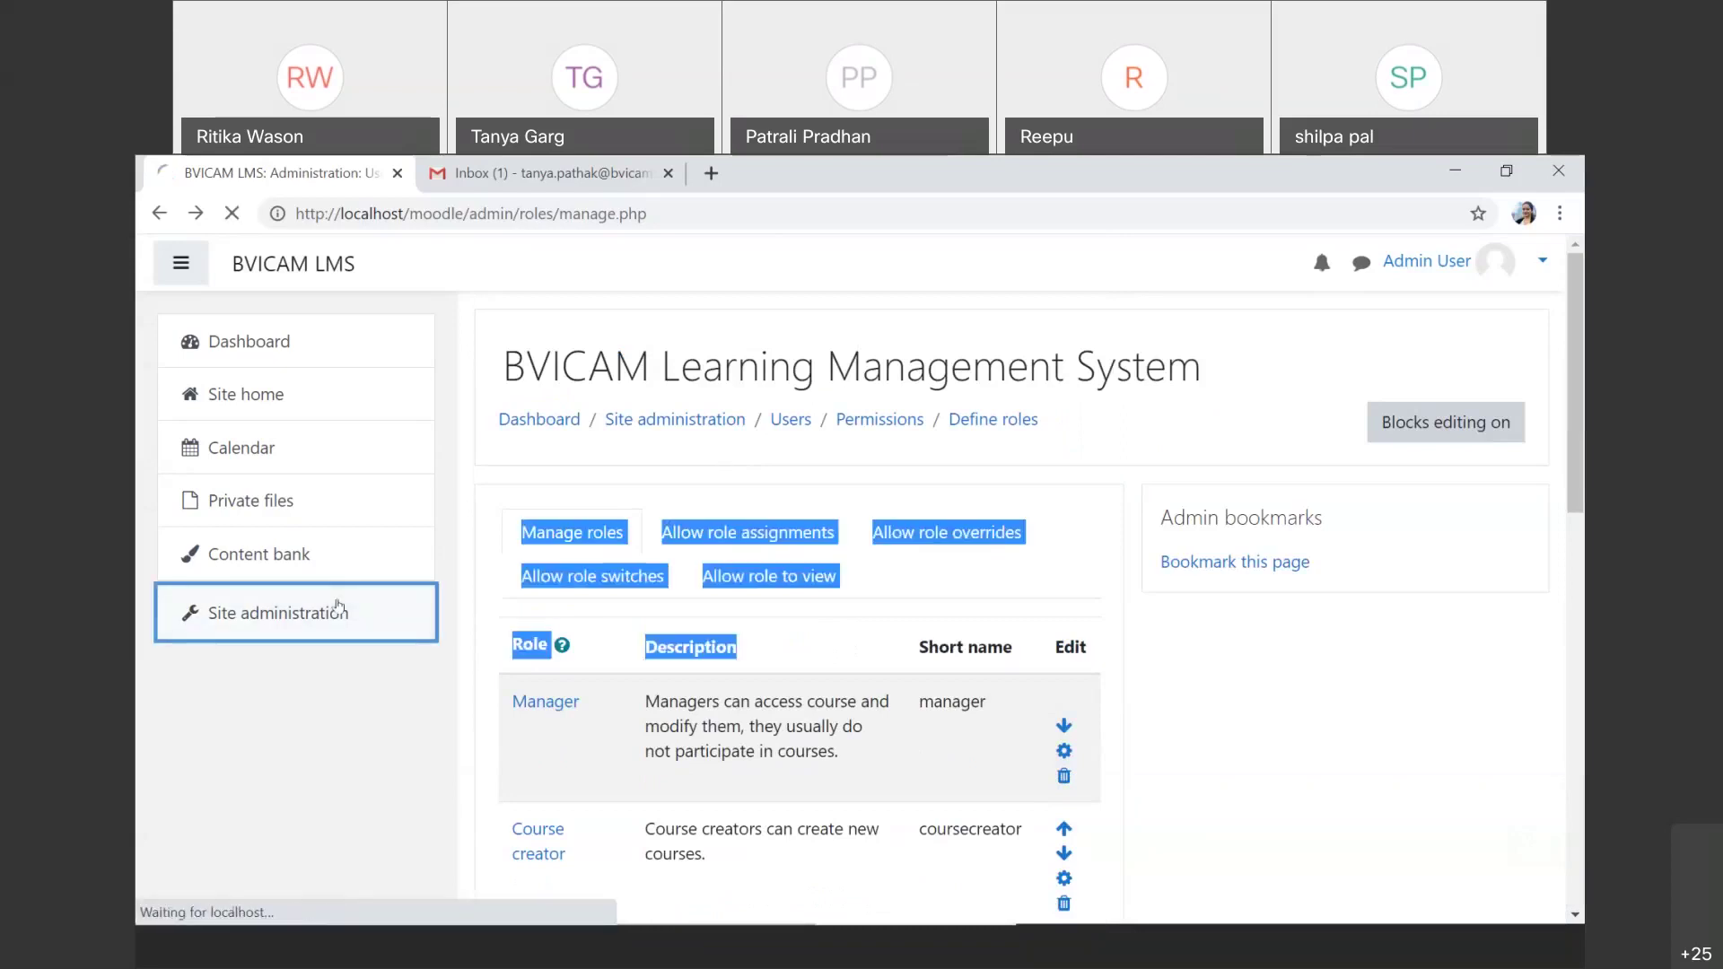
{"action": "left_click", "coordinate": [740, 677]}
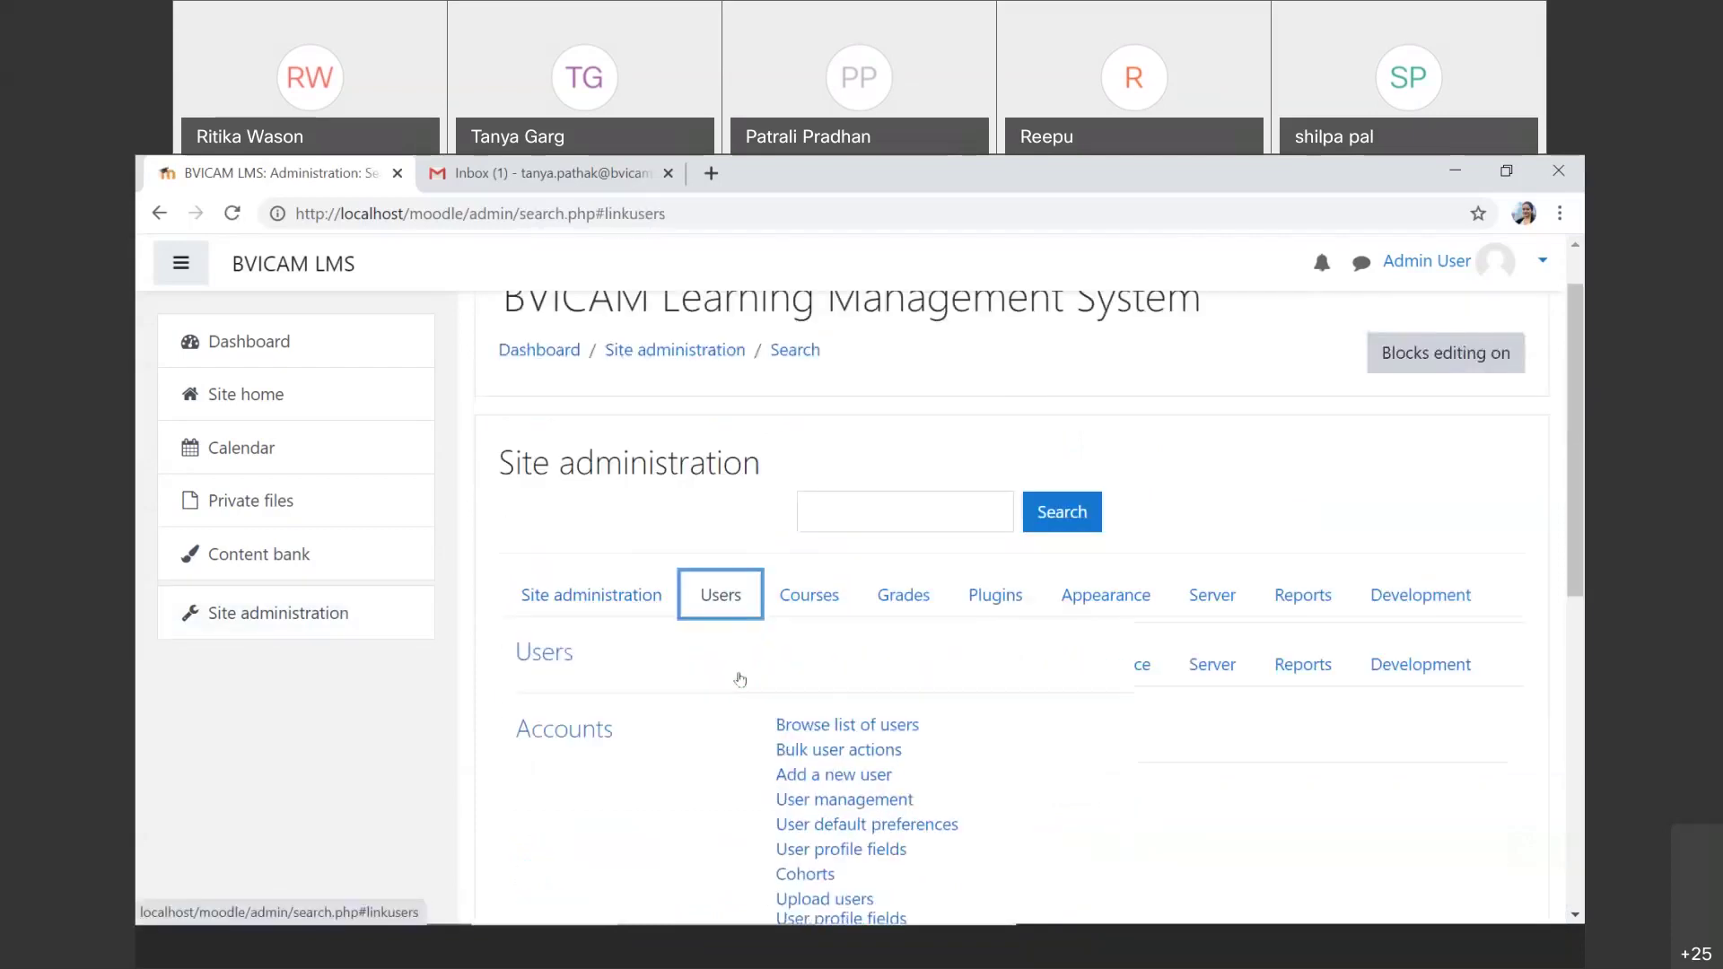
{"action": "scroll", "coordinate": [741, 679], "scroll_direction": "down", "scroll_amount": 6}
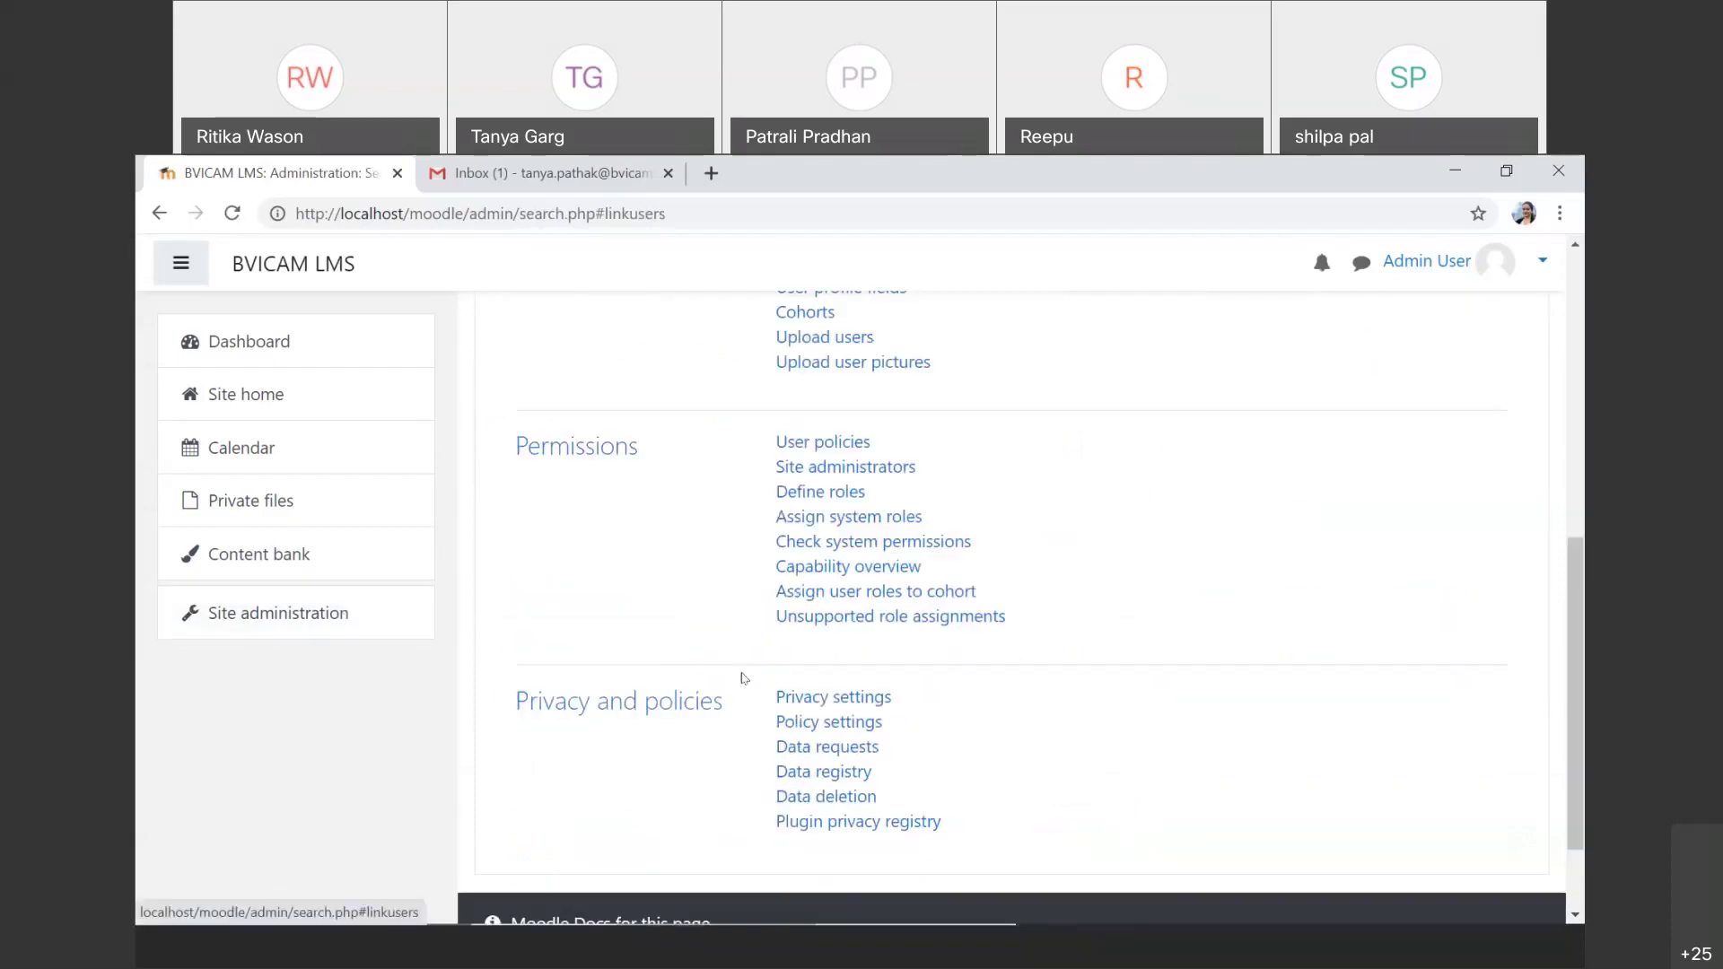
Step: Check Manage site administrators, where Admin User is the only administrator, then return to Permissions
{"action": "left_click", "coordinate": [840, 470]}
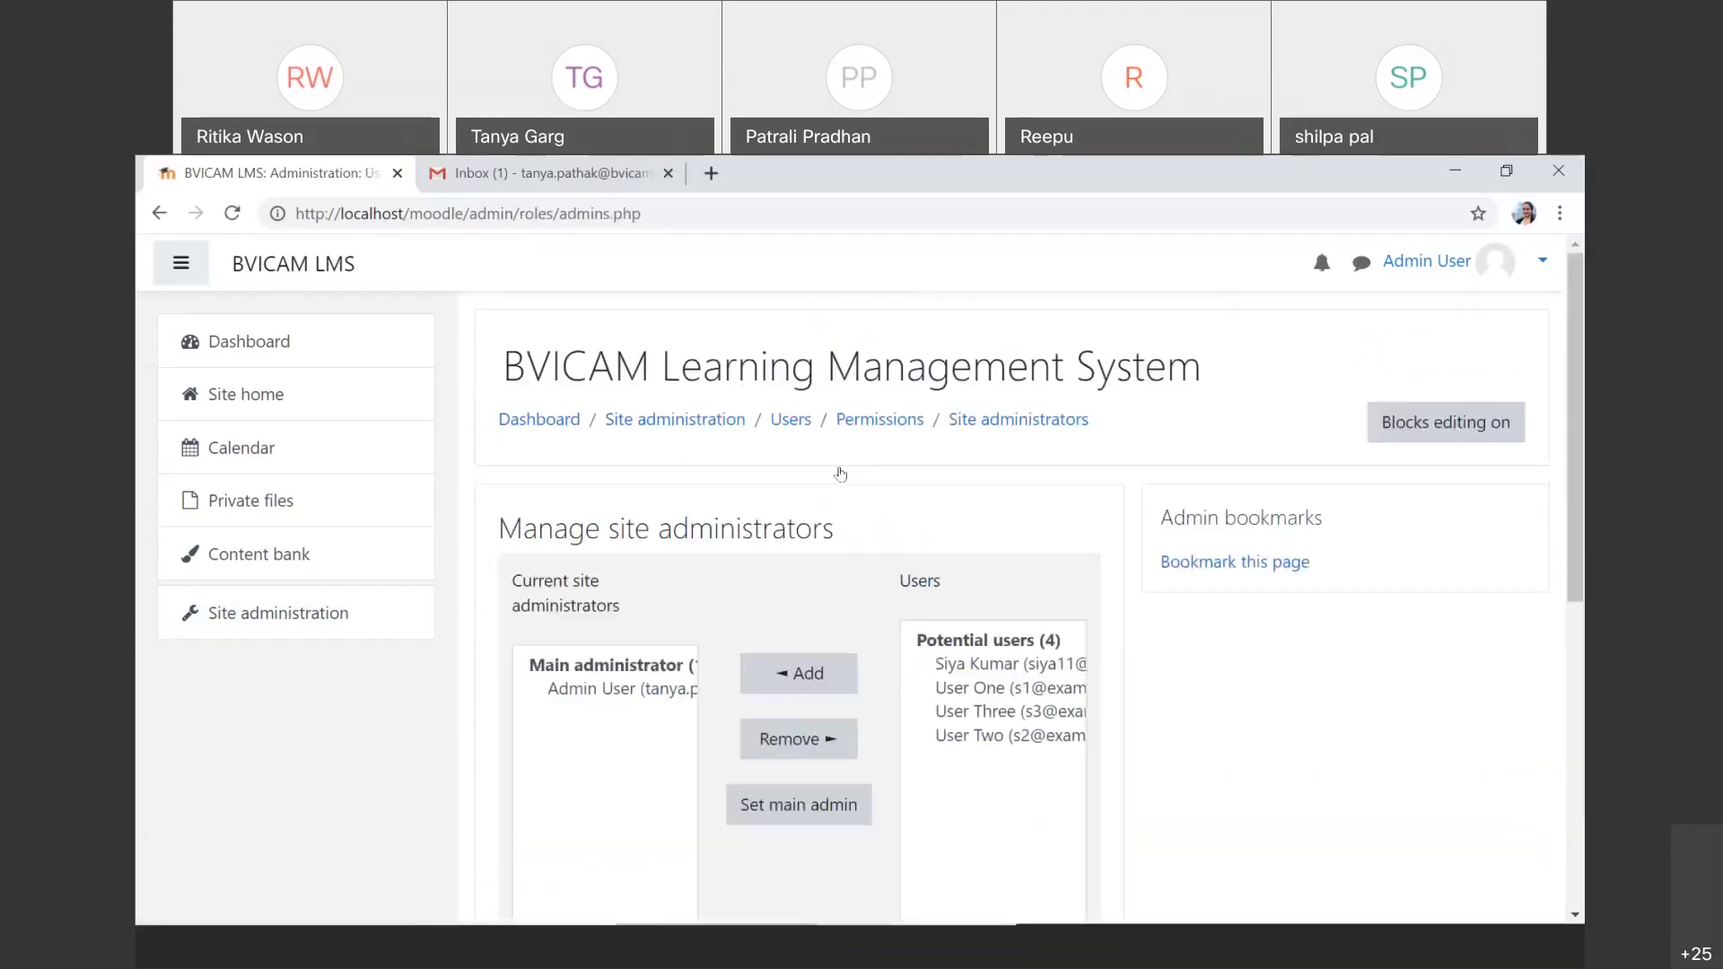
{"action": "scroll", "coordinate": [835, 466], "scroll_direction": "down", "scroll_amount": 2}
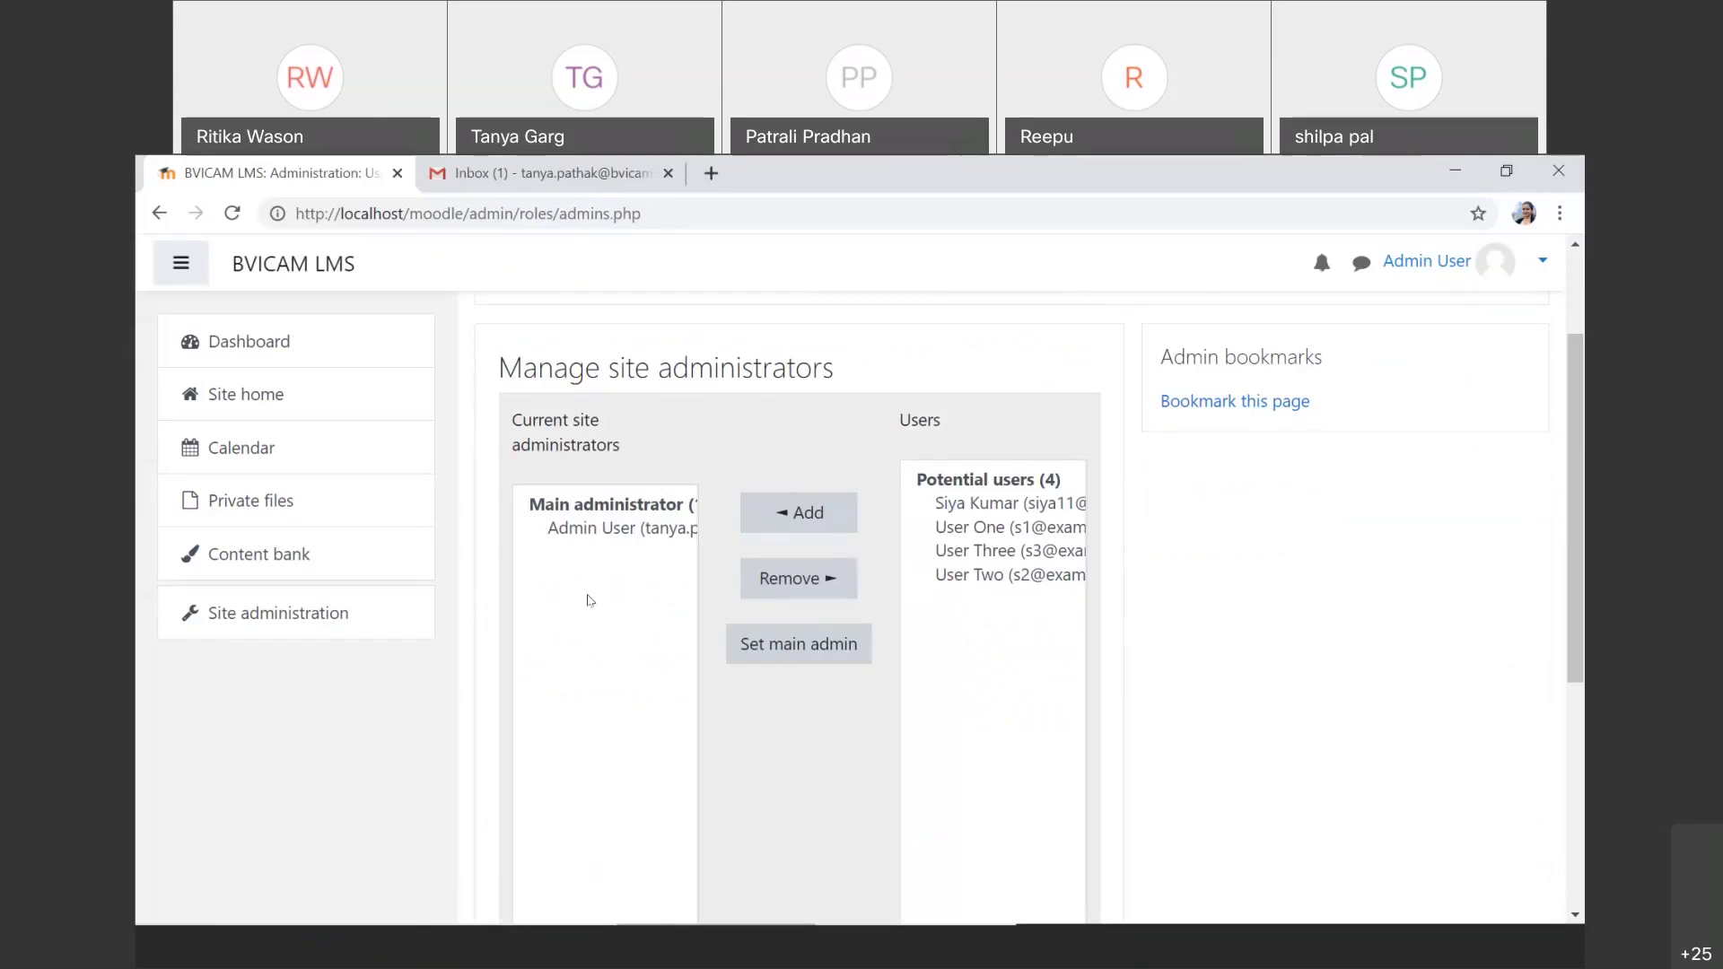
{"action": "left_click", "coordinate": [159, 213]}
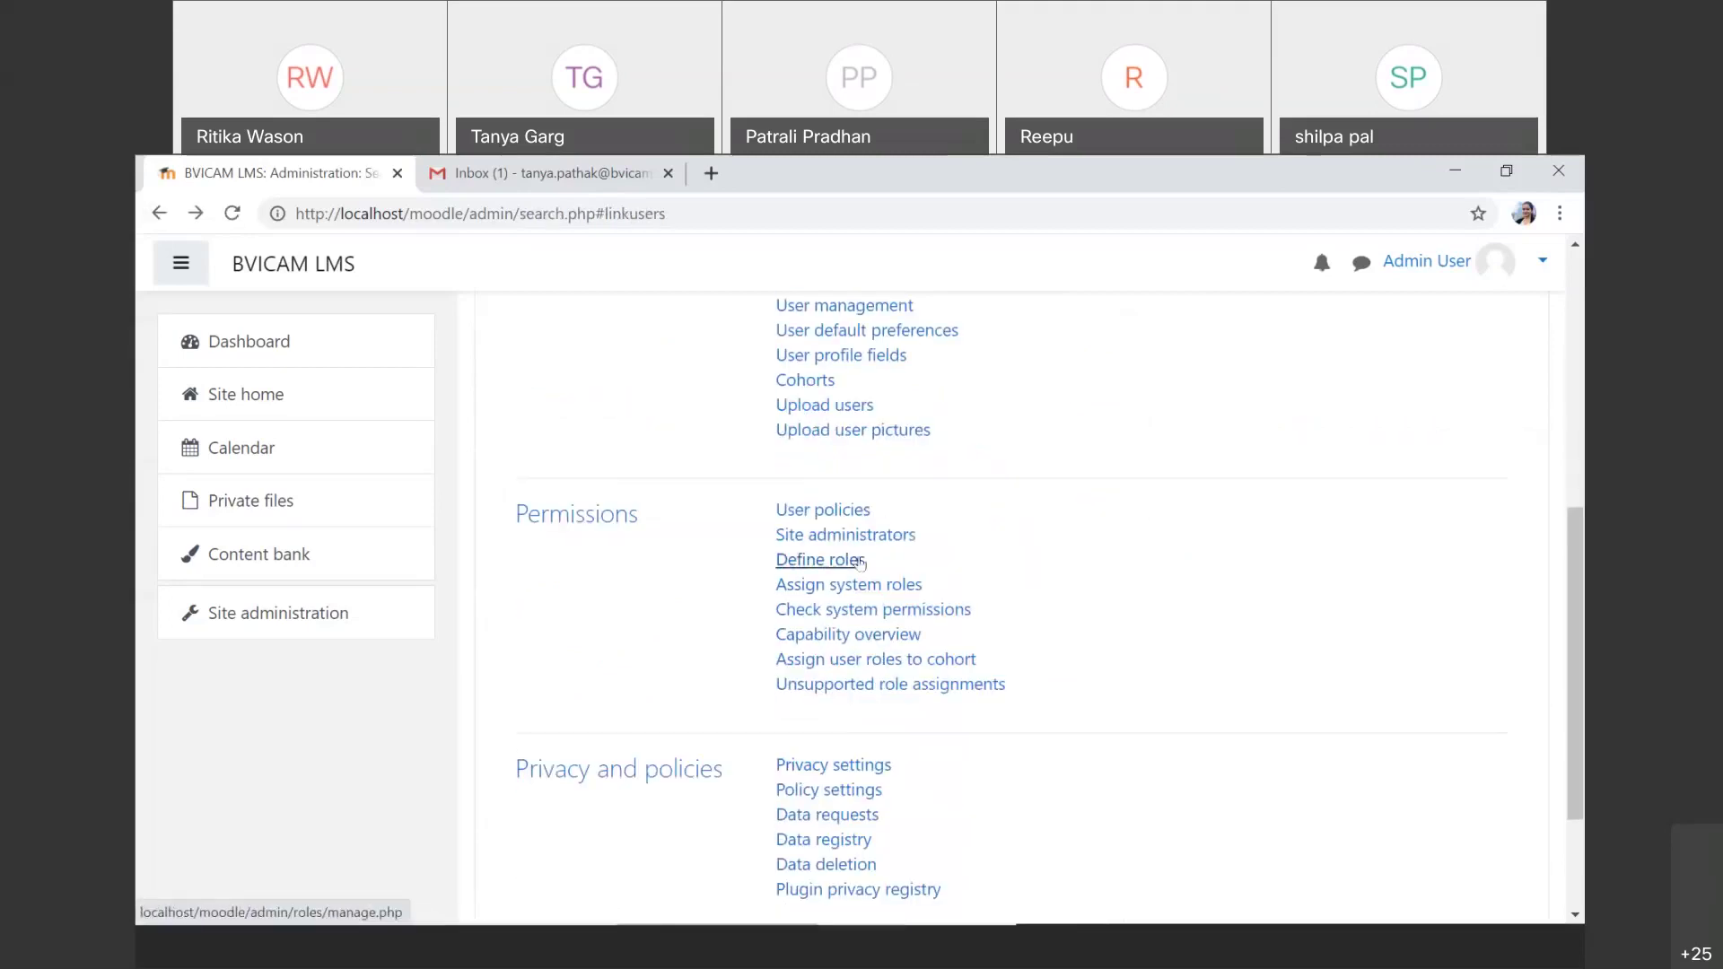
Step: Open the system role assignments and choose the Manager role
{"action": "left_click", "coordinate": [907, 586]}
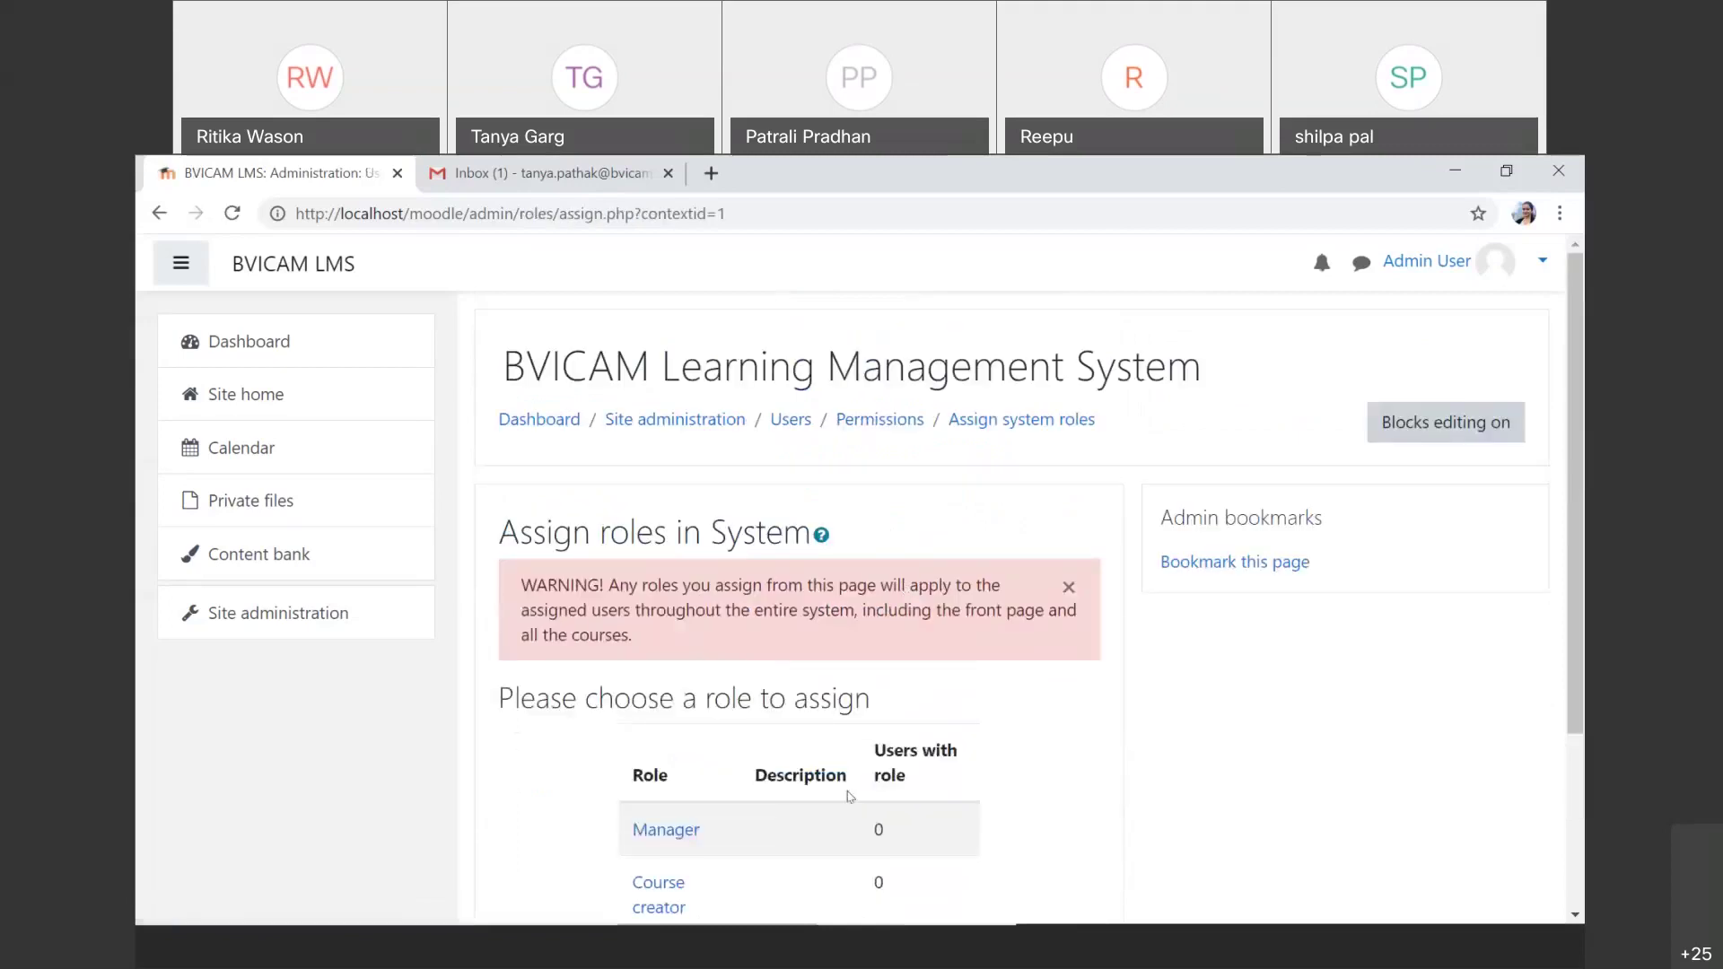
{"action": "scroll", "coordinate": [850, 796], "scroll_direction": "down", "scroll_amount": 1}
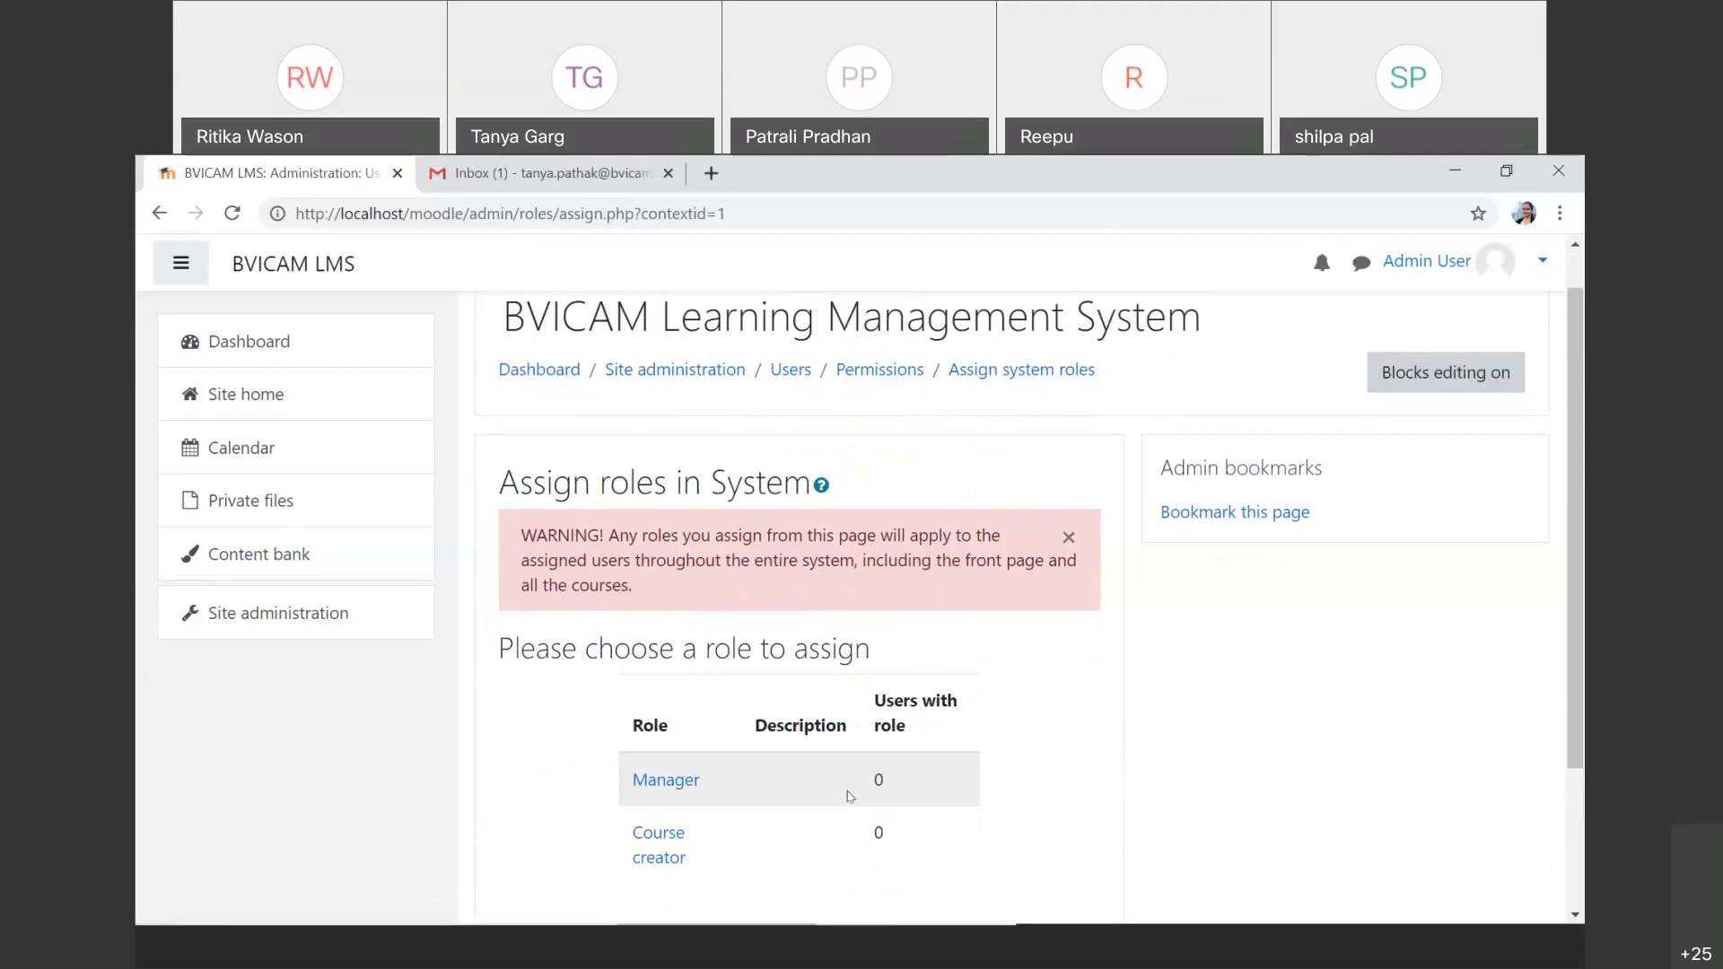
{"action": "left_click", "coordinate": [650, 781]}
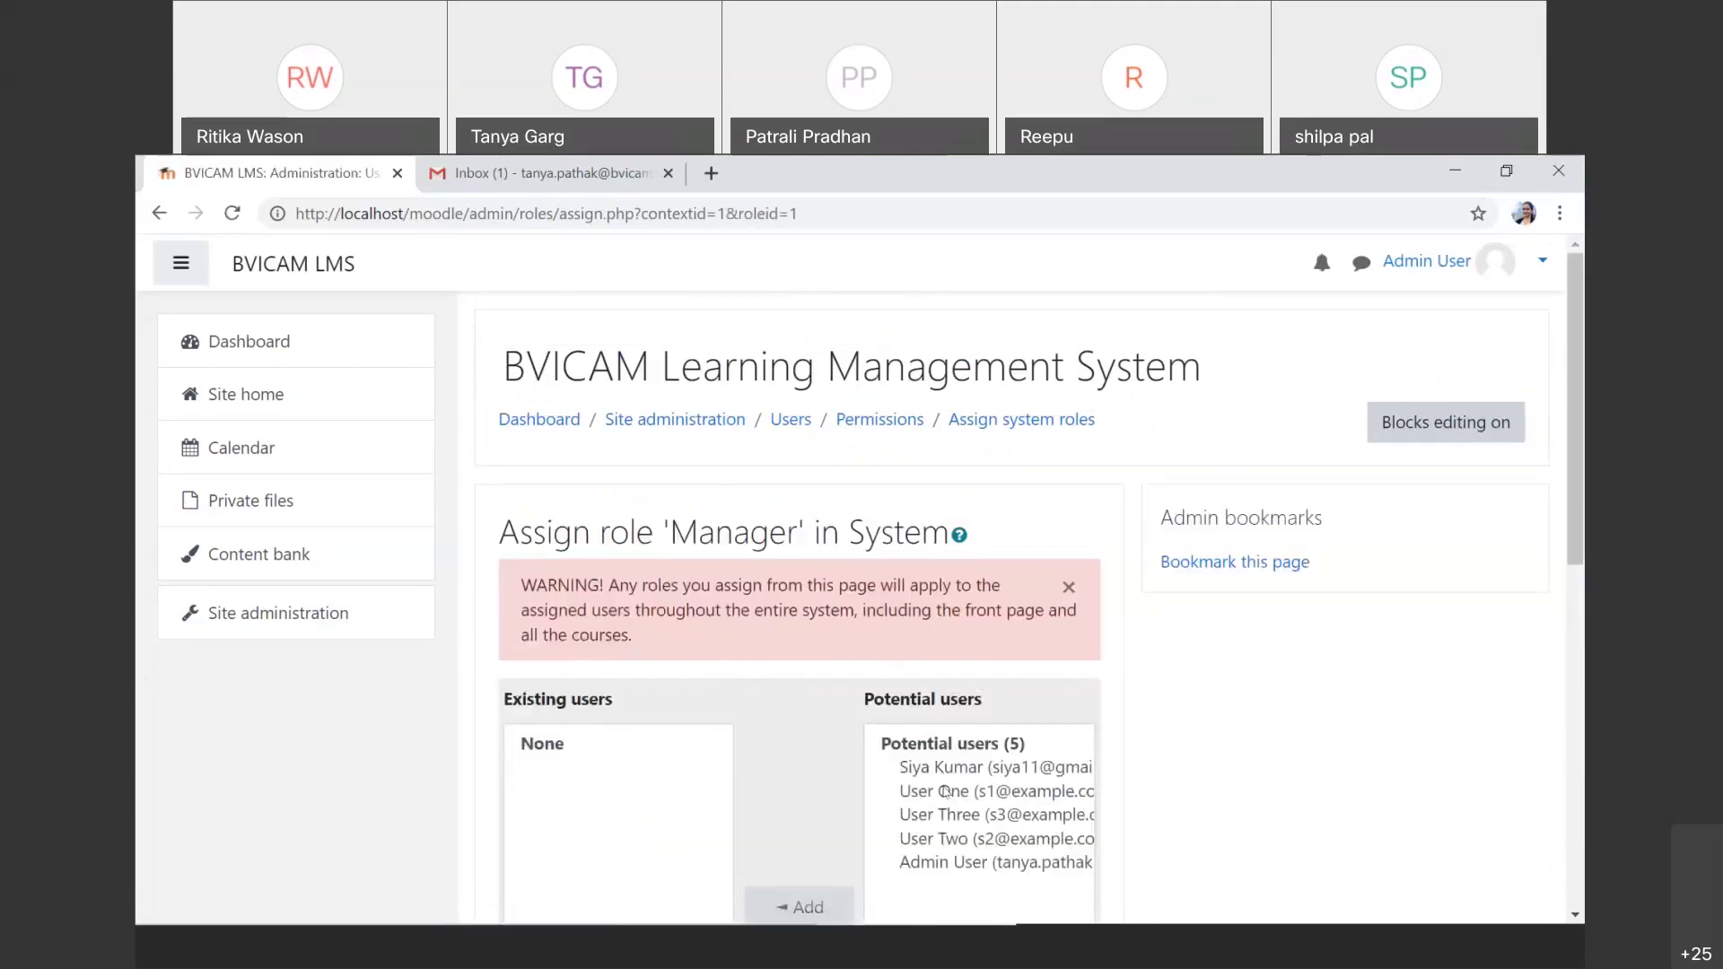
{"action": "scroll", "coordinate": [969, 788], "scroll_direction": "down", "scroll_amount": 1}
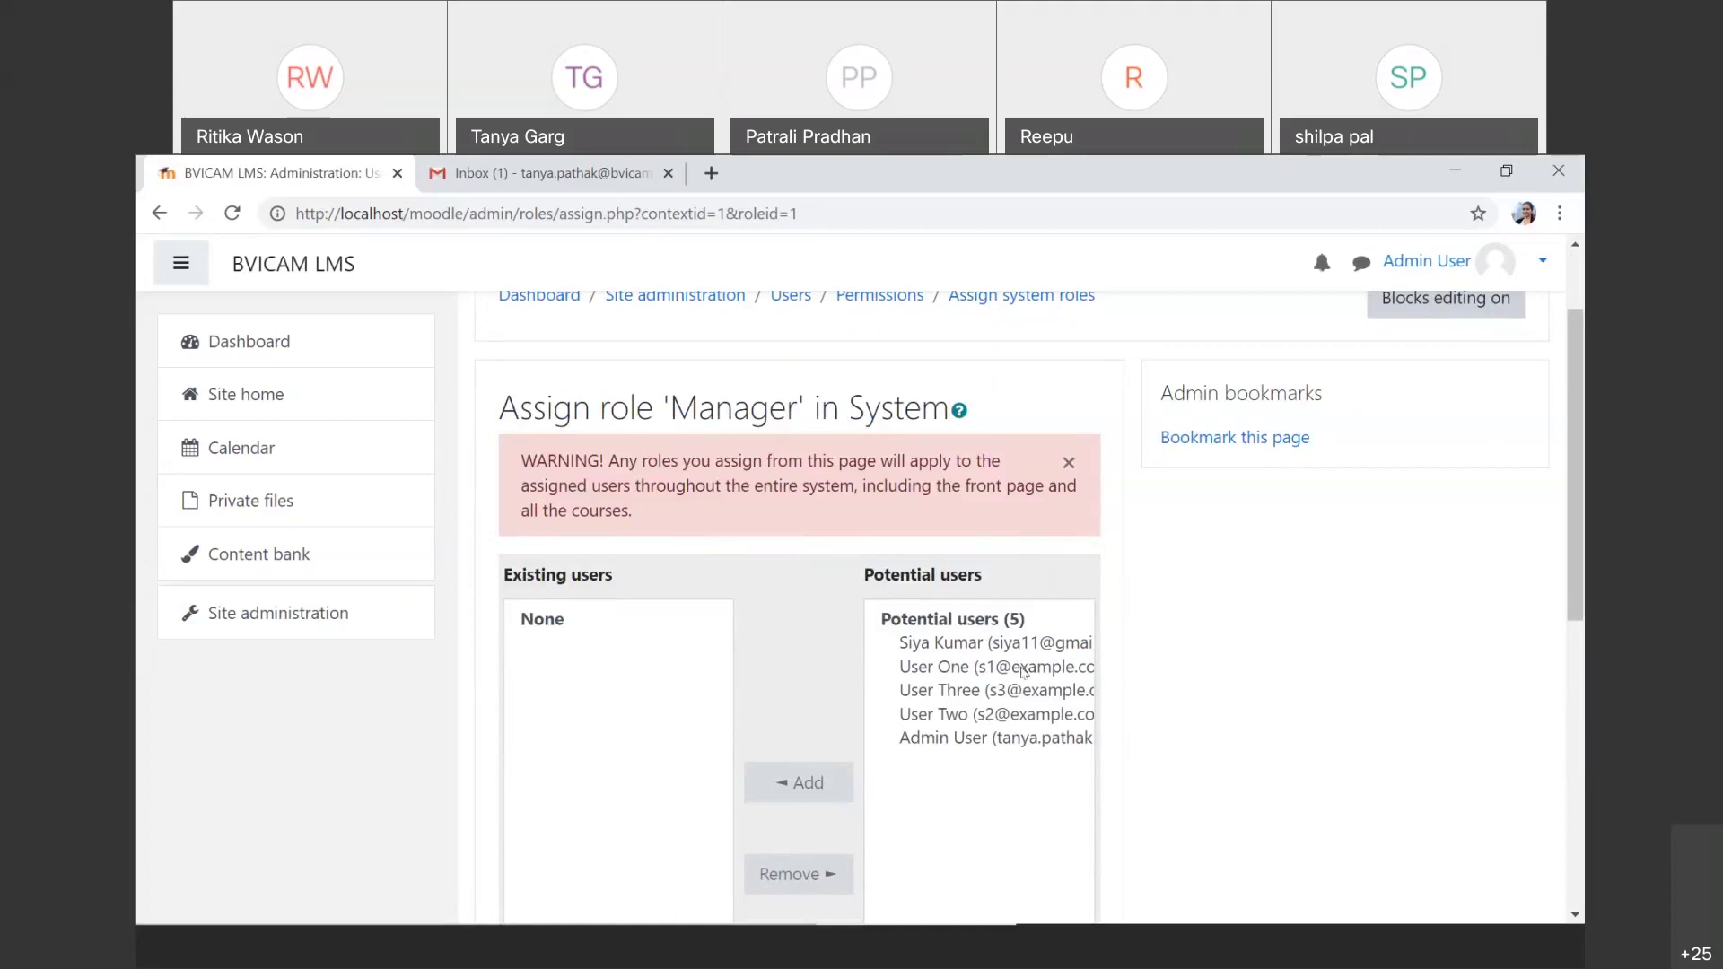
Step: Add the first potential user as a system-wide Manager
{"action": "left_click", "coordinate": [1023, 643]}
{"action": "scroll", "coordinate": [1024, 647], "scroll_direction": "down", "scroll_amount": 2}
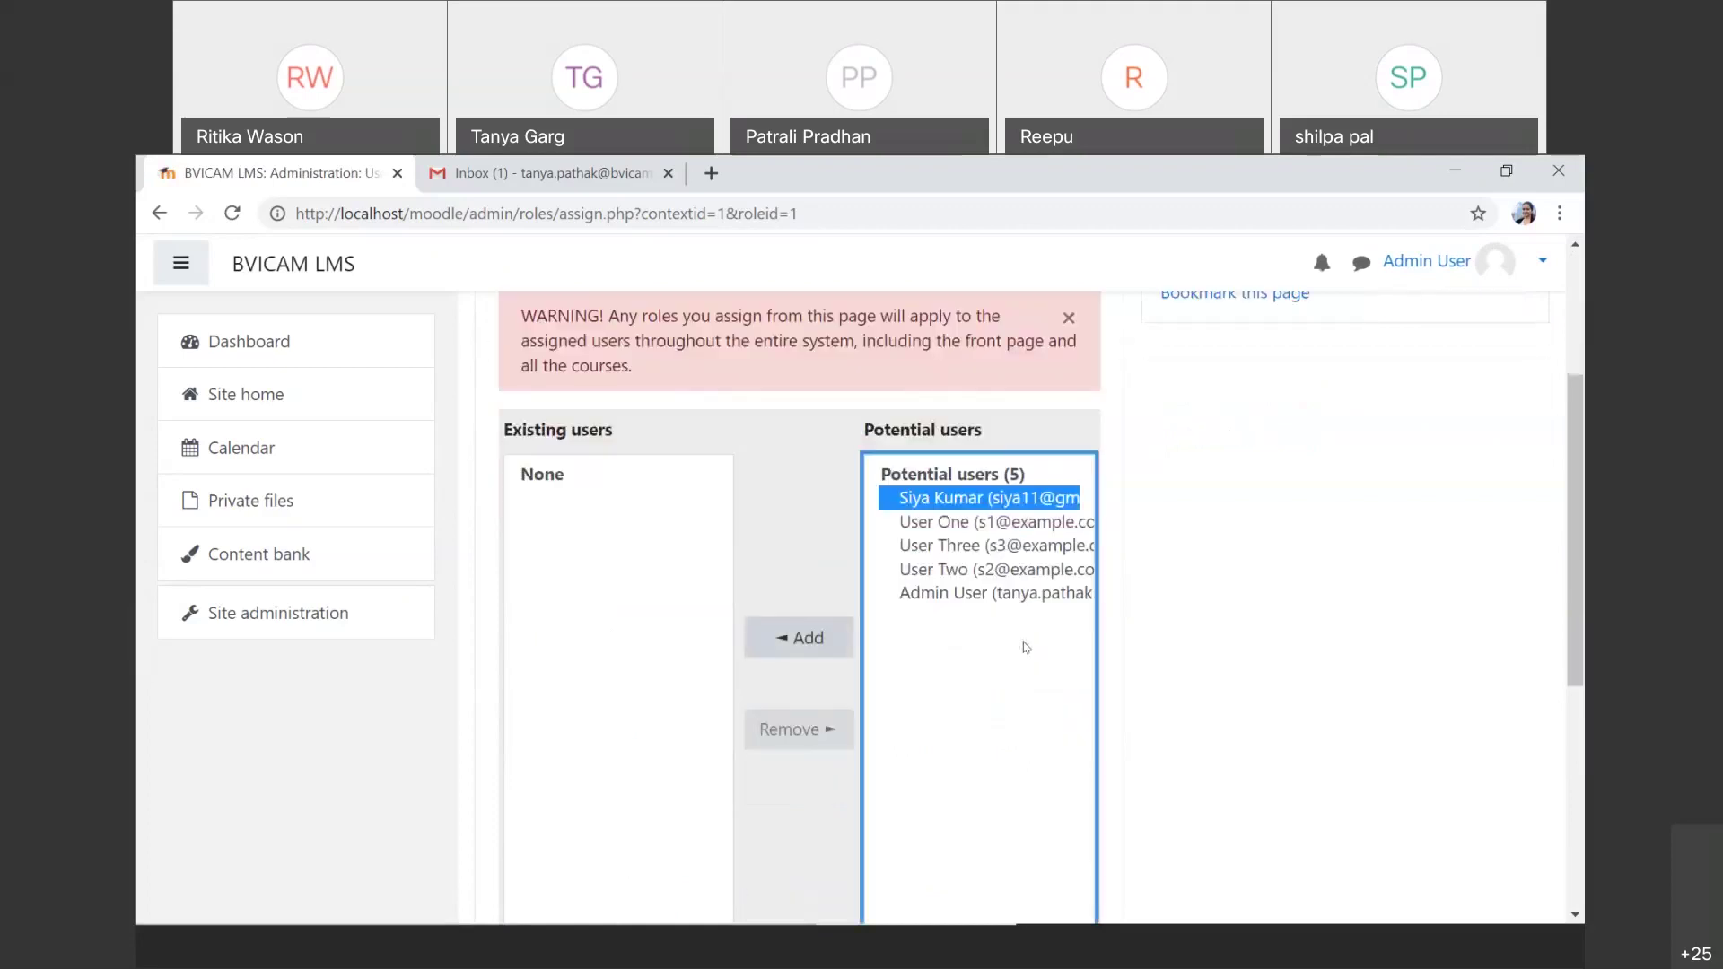
{"action": "left_click", "coordinate": [817, 639]}
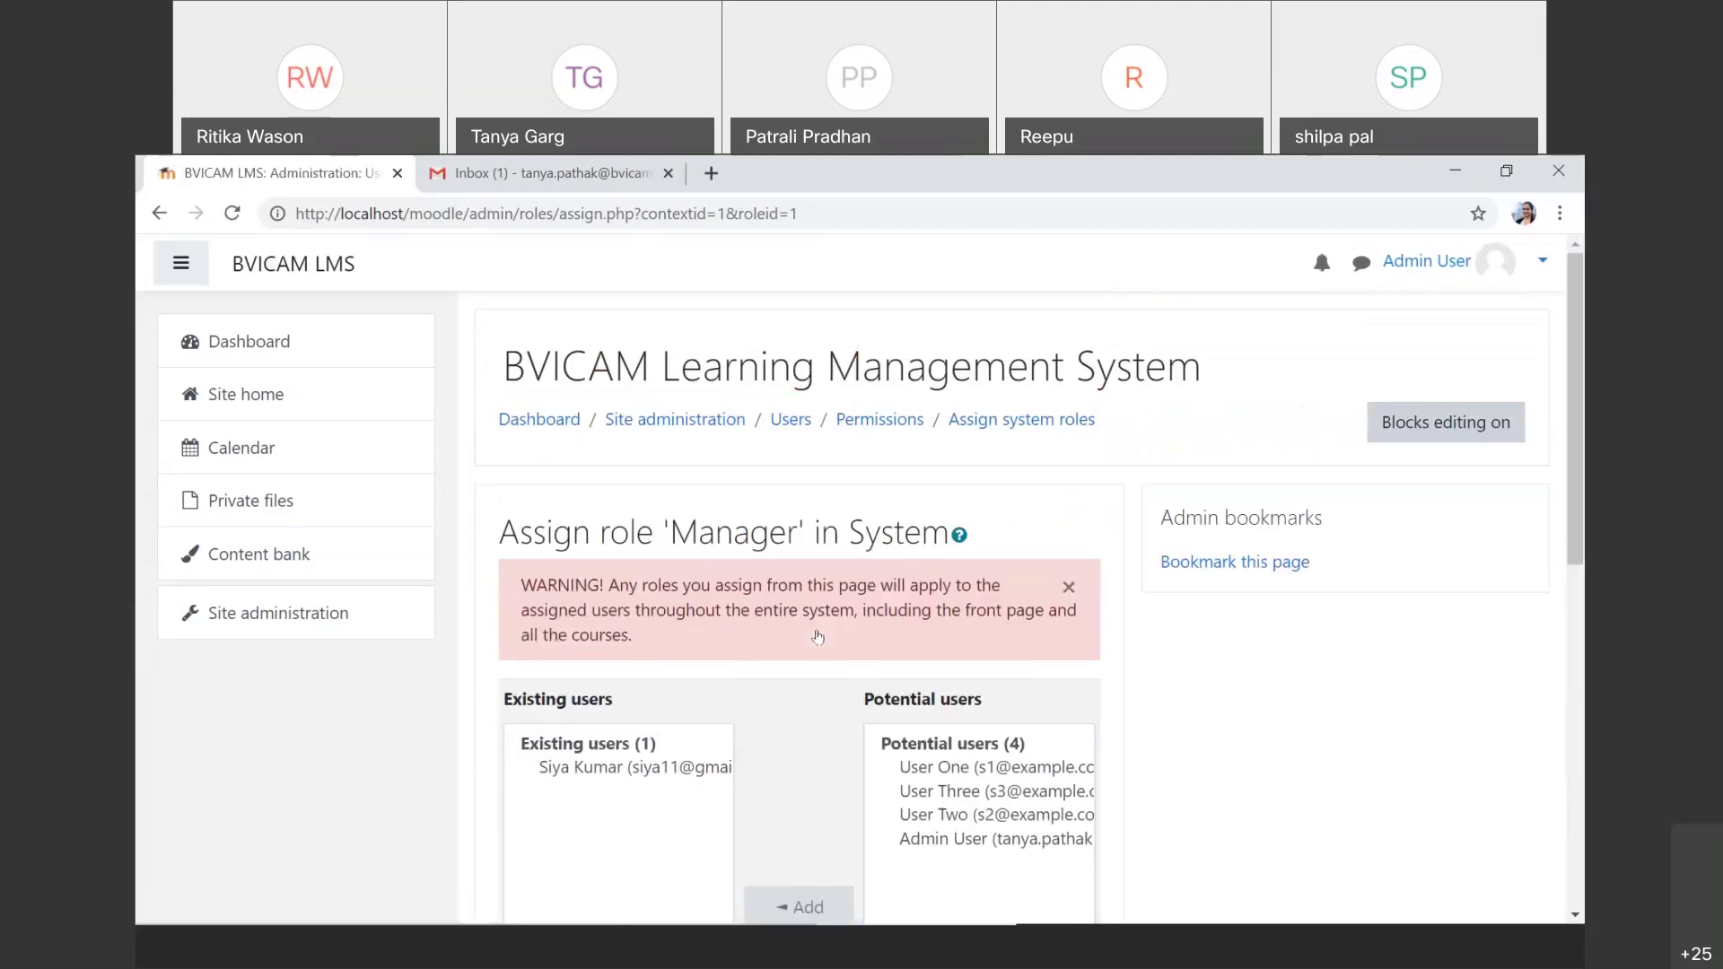
{"action": "scroll", "coordinate": [817, 638], "scroll_direction": "down", "scroll_amount": 2}
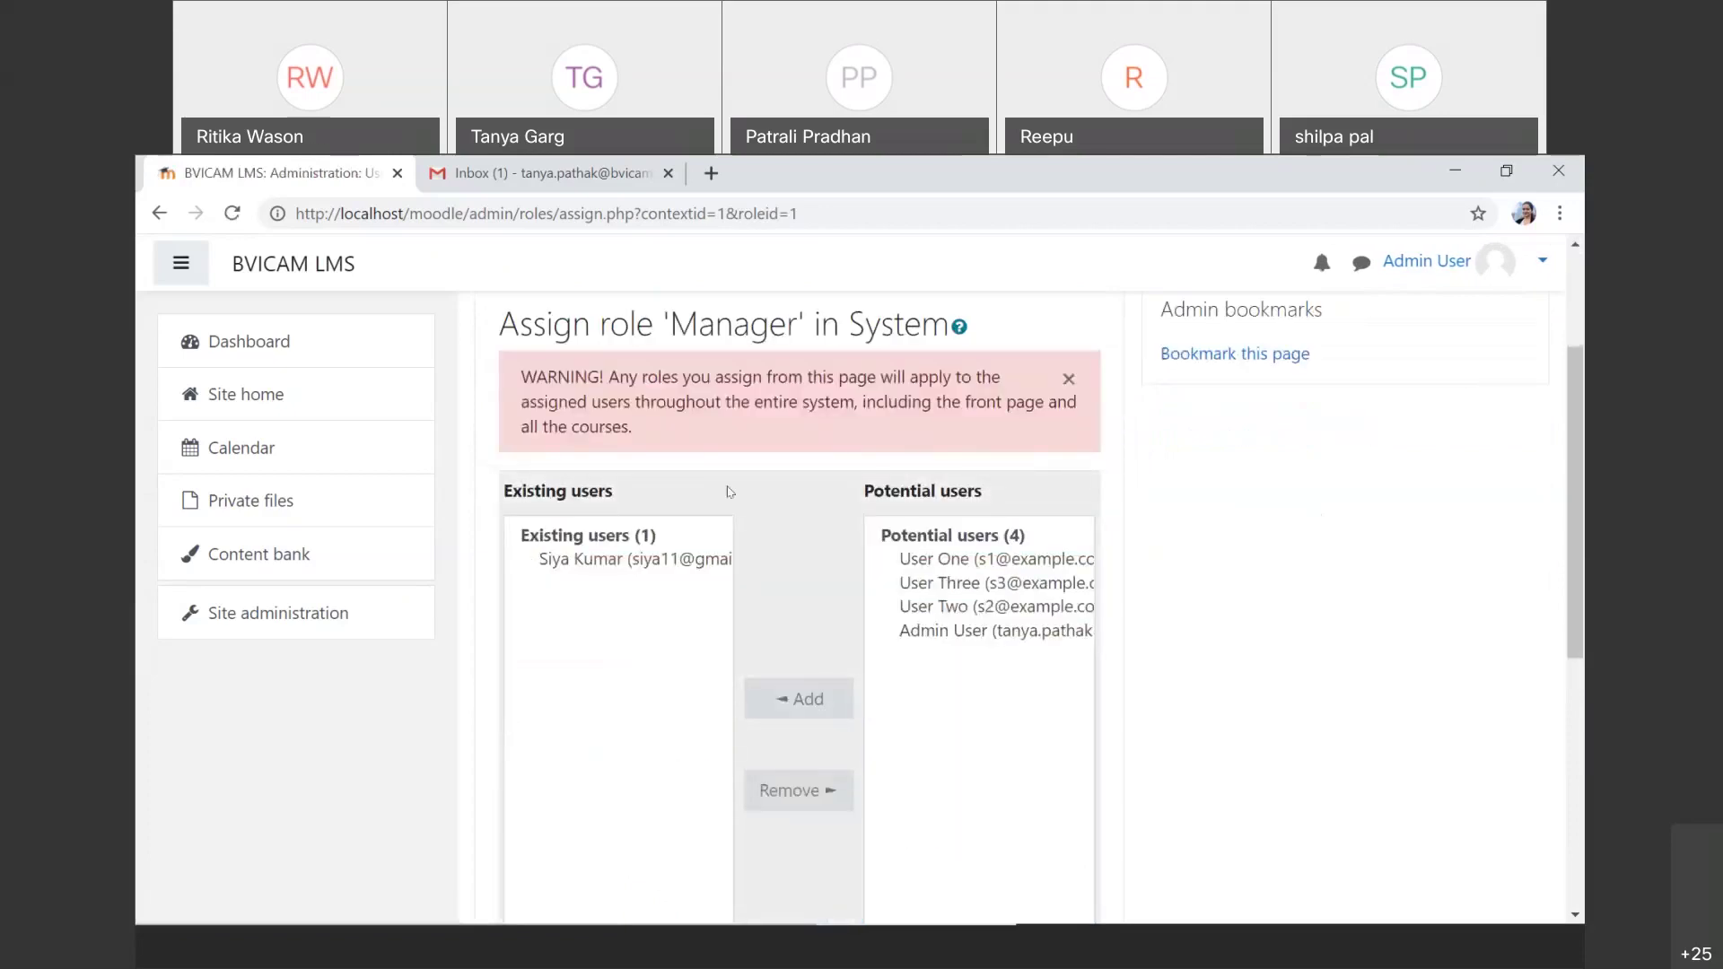
{"action": "scroll", "coordinate": [641, 679], "scroll_direction": "down", "scroll_amount": 3}
{"action": "scroll", "coordinate": [640, 679], "scroll_direction": "down", "scroll_amount": 3}
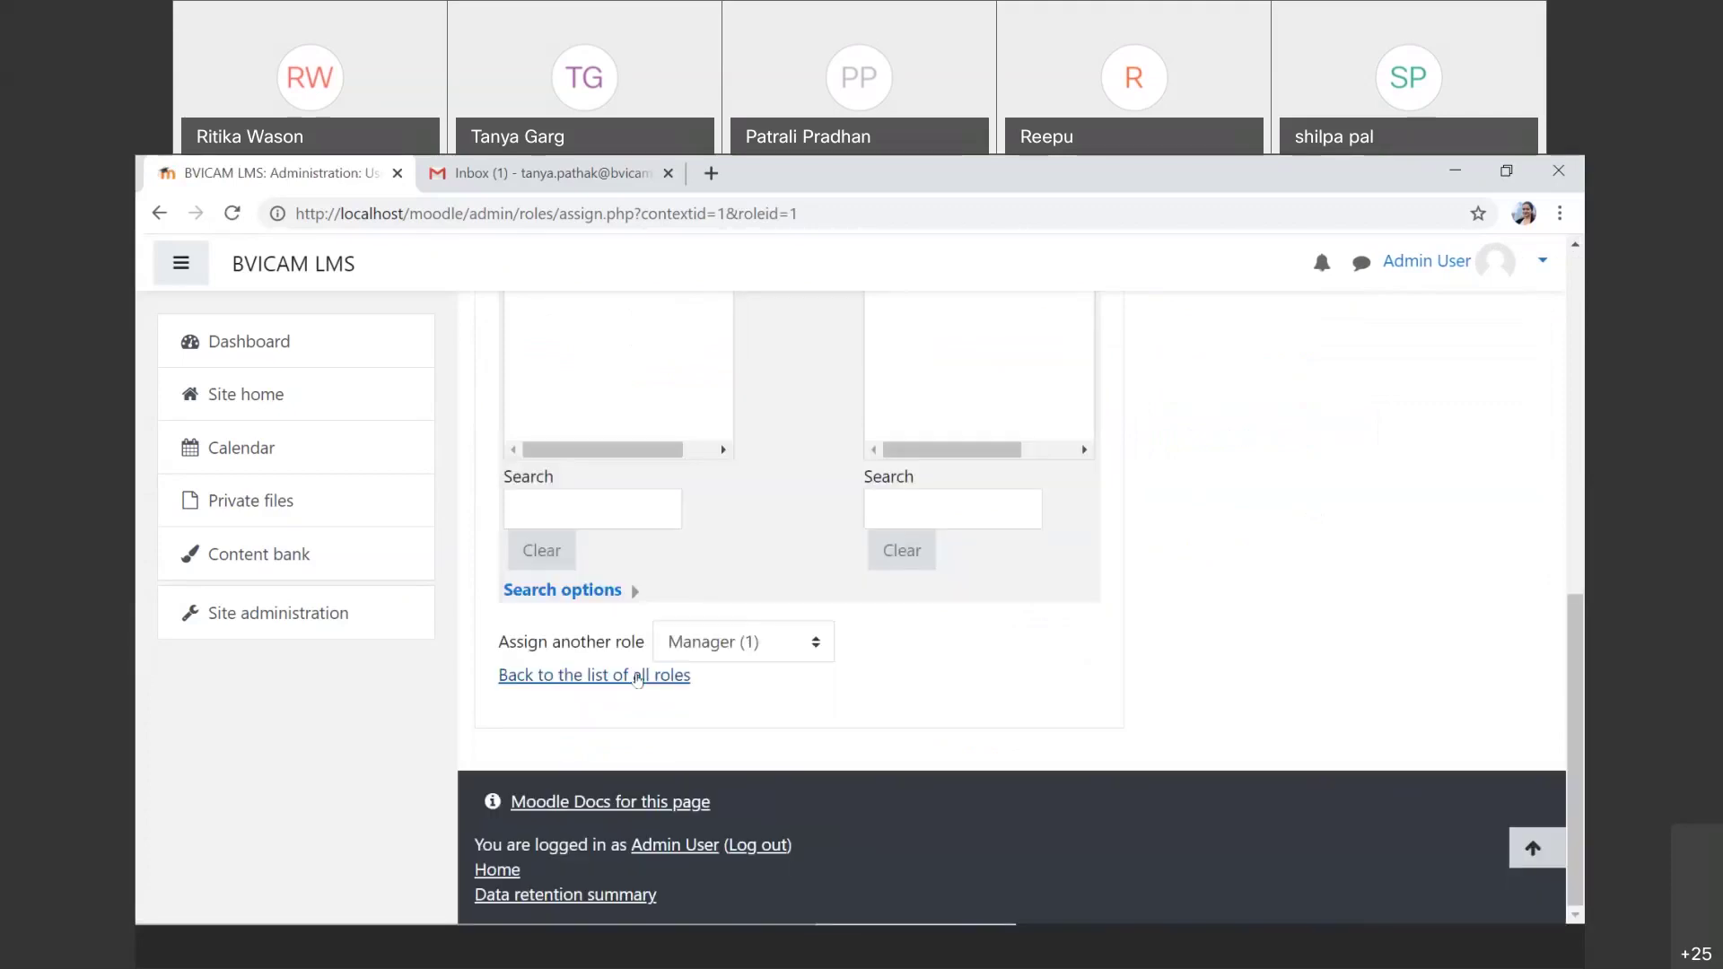
{"action": "scroll", "coordinate": [865, 473], "scroll_direction": "up", "scroll_amount": 8}
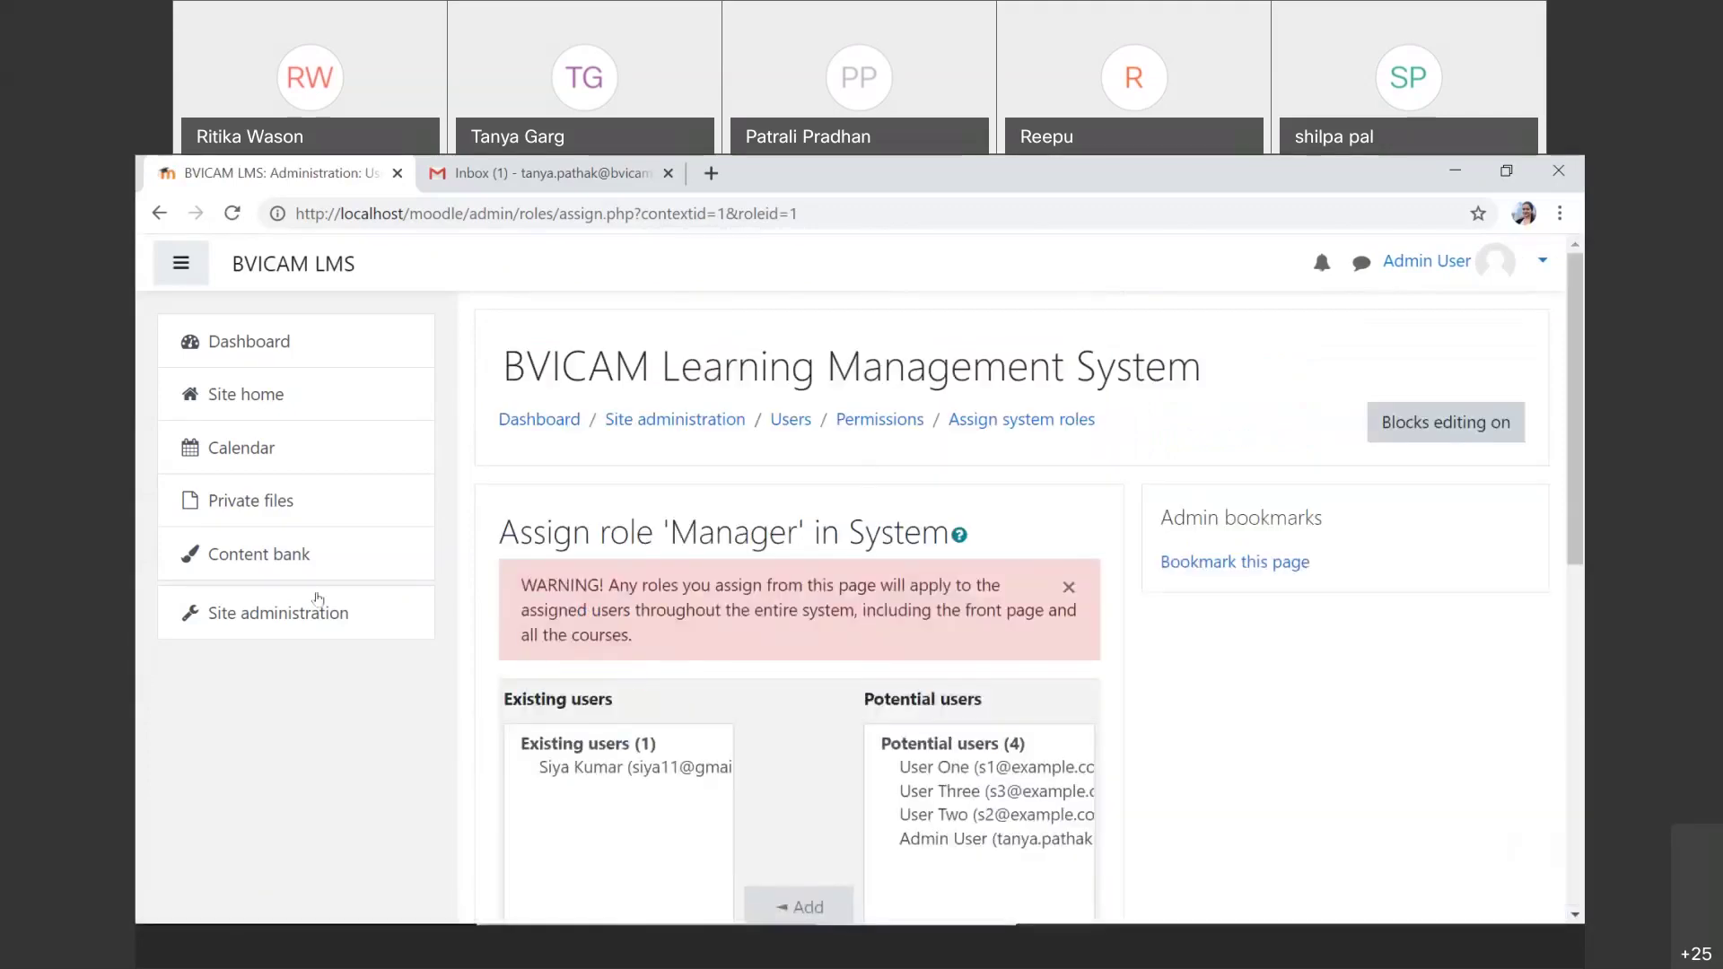
{"action": "left_click", "coordinate": [159, 214]}
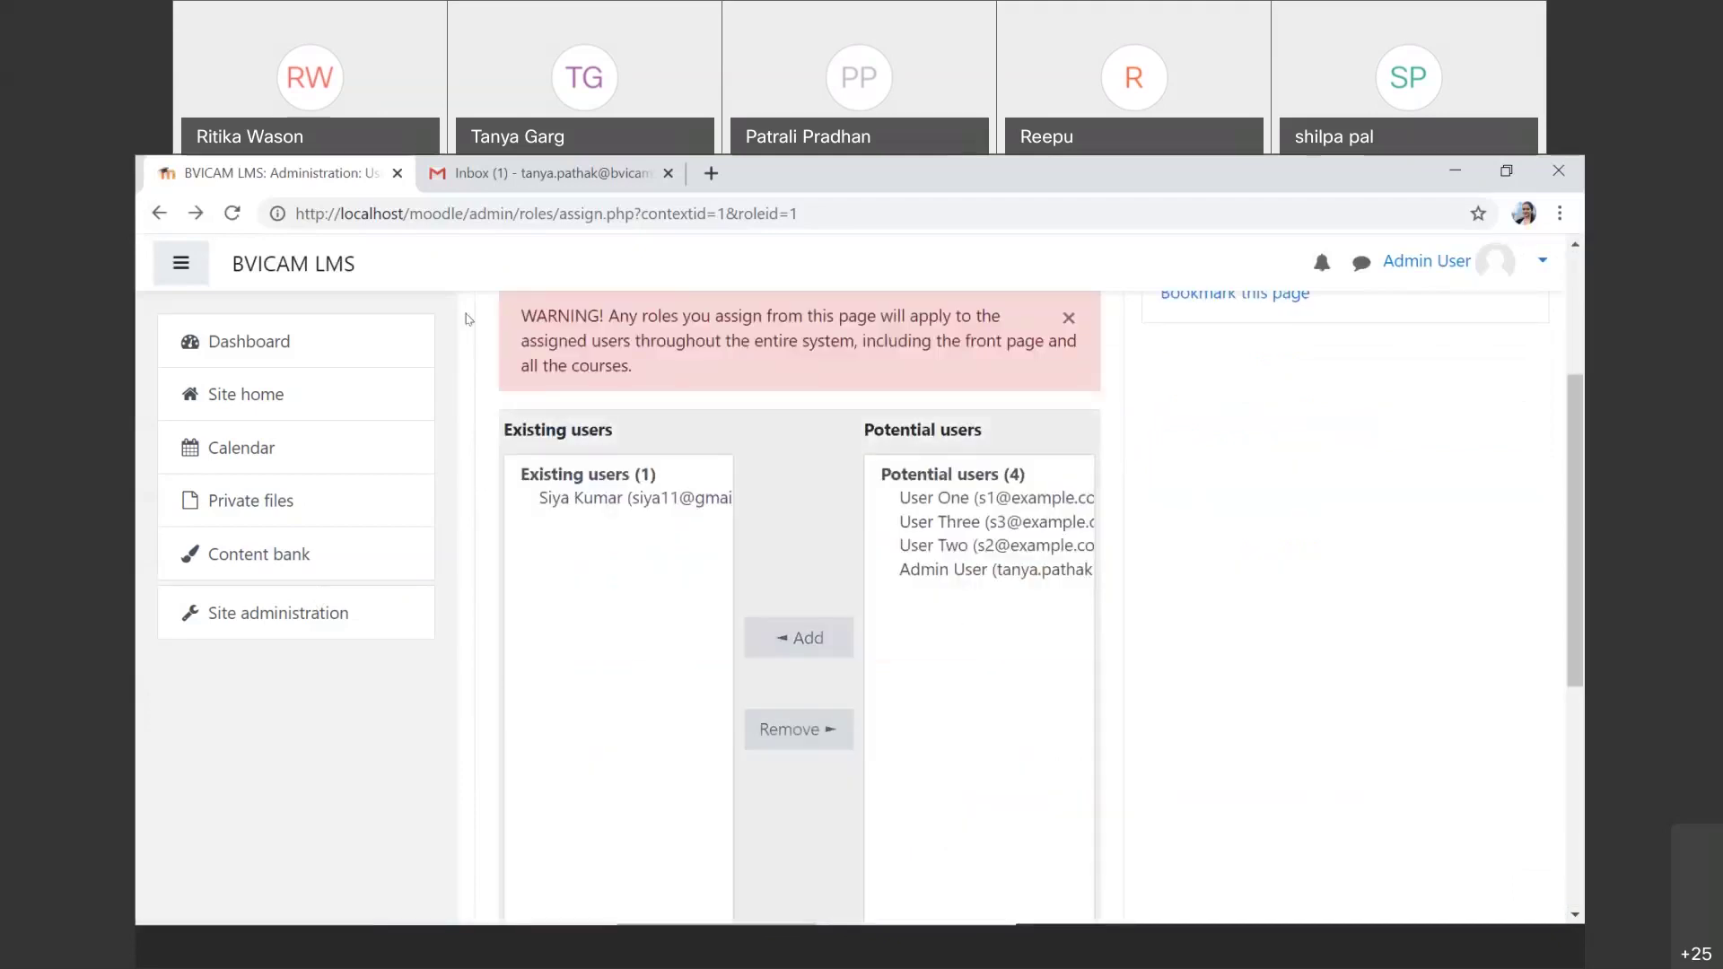
Step: Assign User Two the Course creator system role from Site administration > Users
{"action": "left_click", "coordinate": [325, 609]}
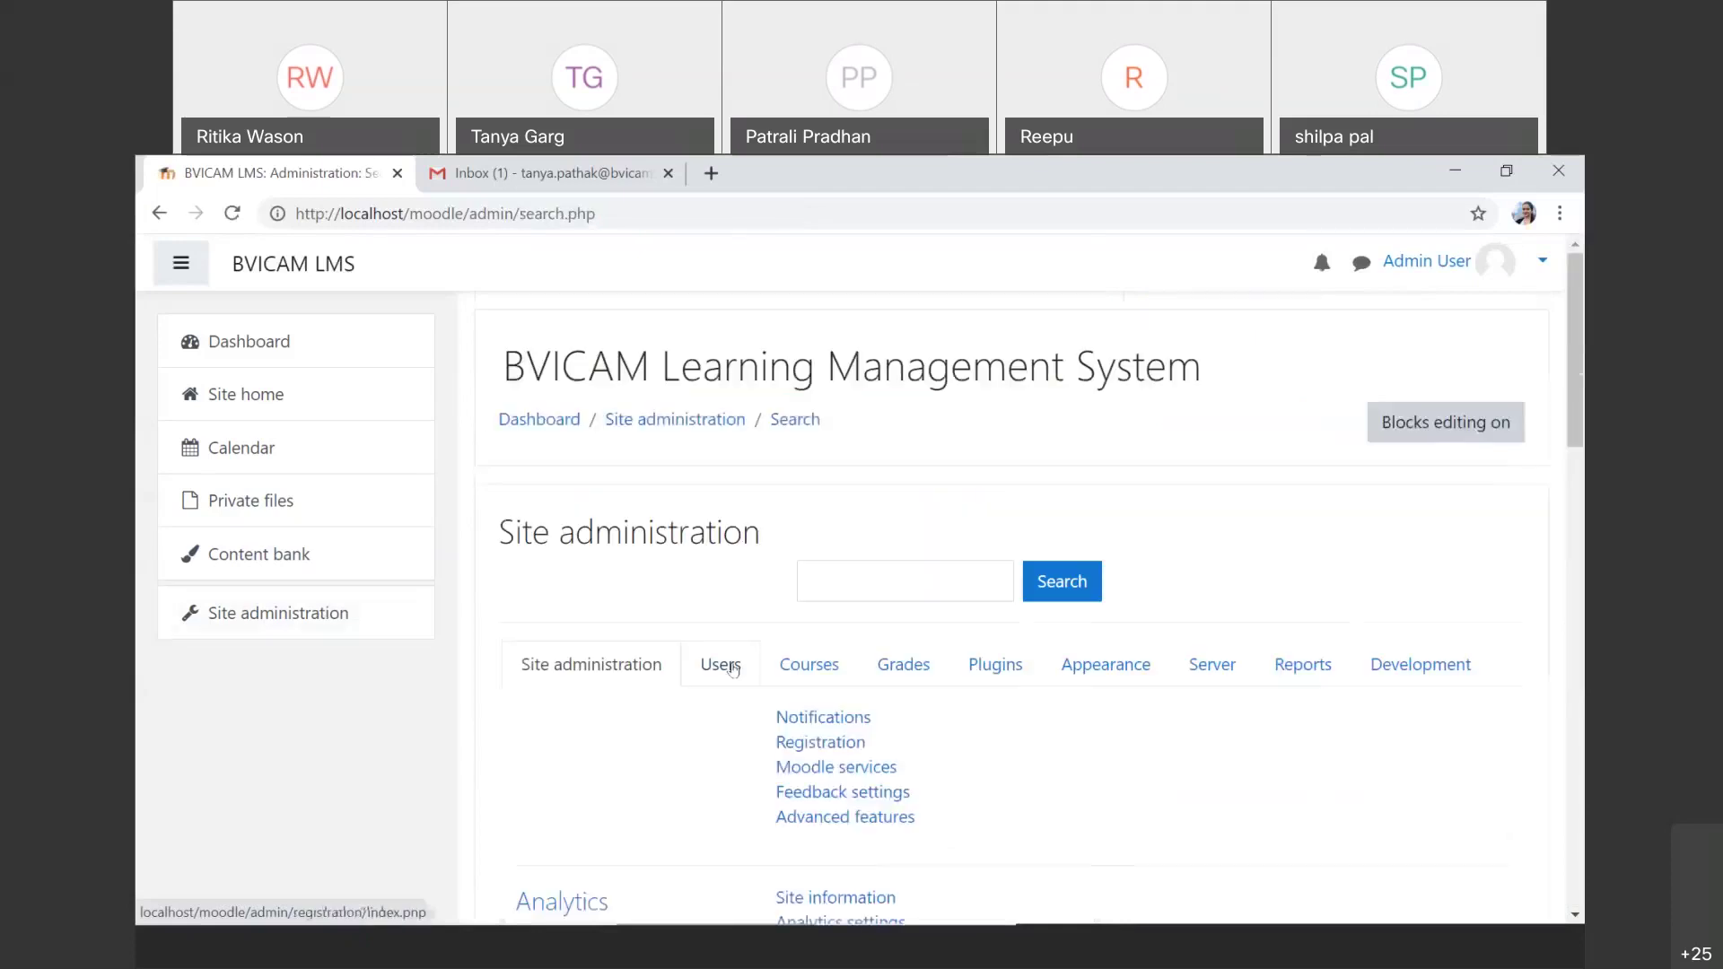
{"action": "left_click", "coordinate": [732, 667]}
{"action": "scroll", "coordinate": [878, 539], "scroll_direction": "down", "scroll_amount": 5}
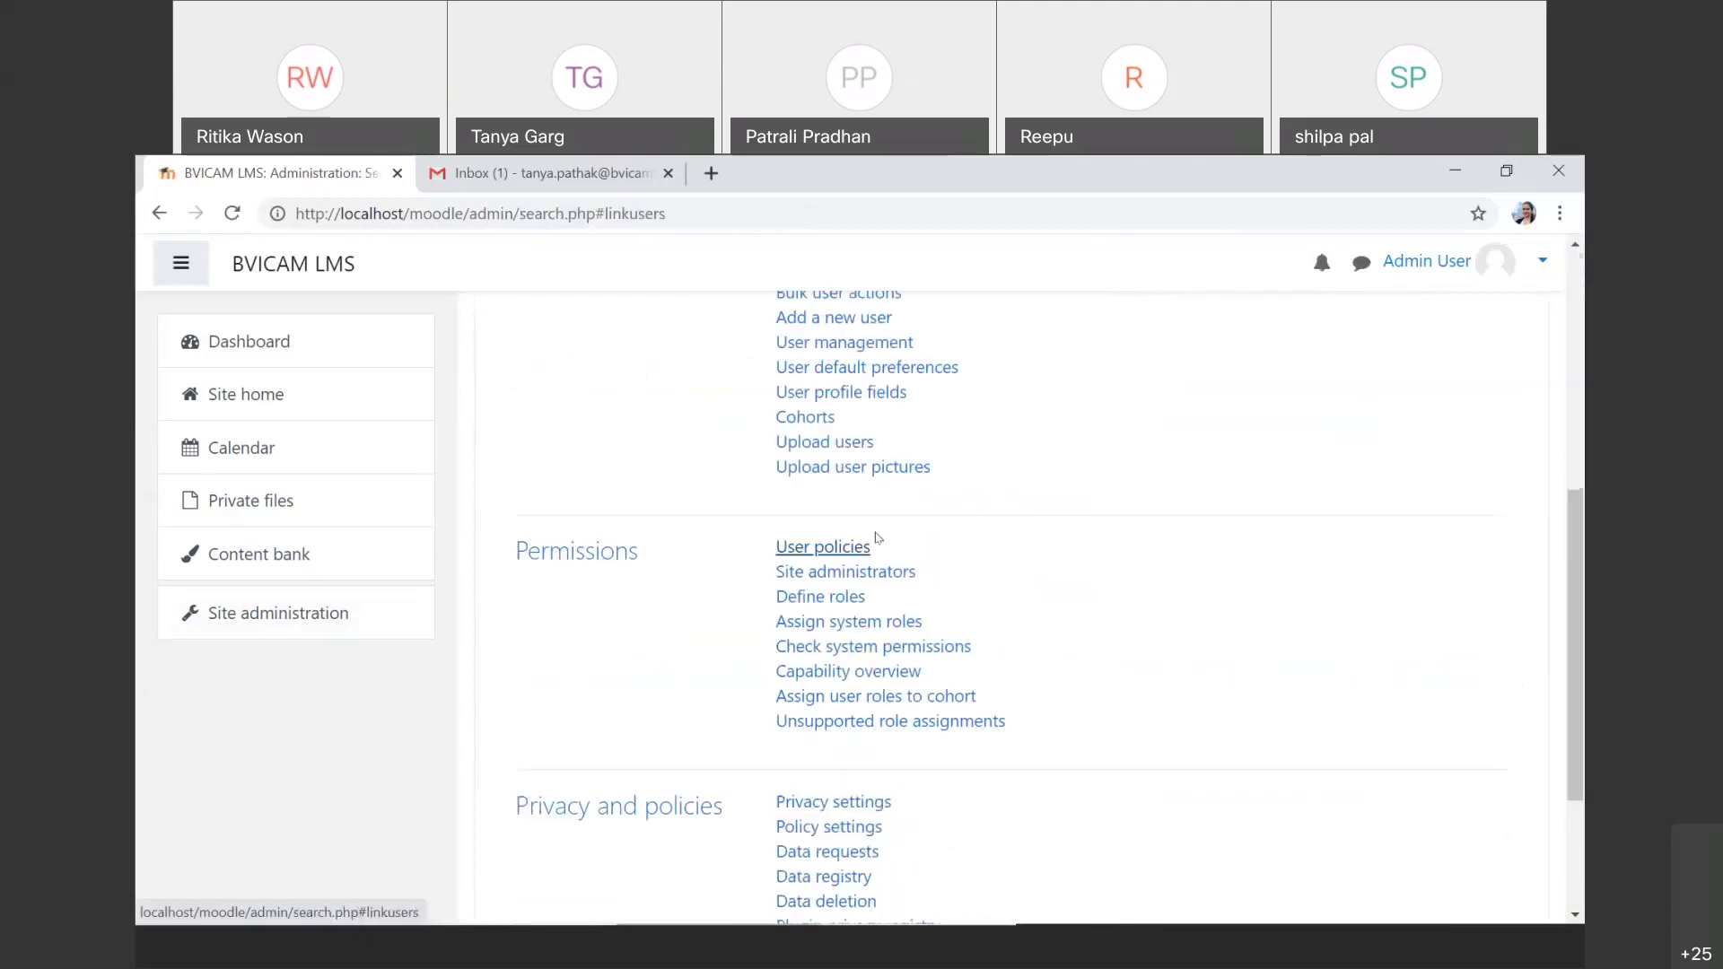
{"action": "left_click", "coordinate": [863, 624]}
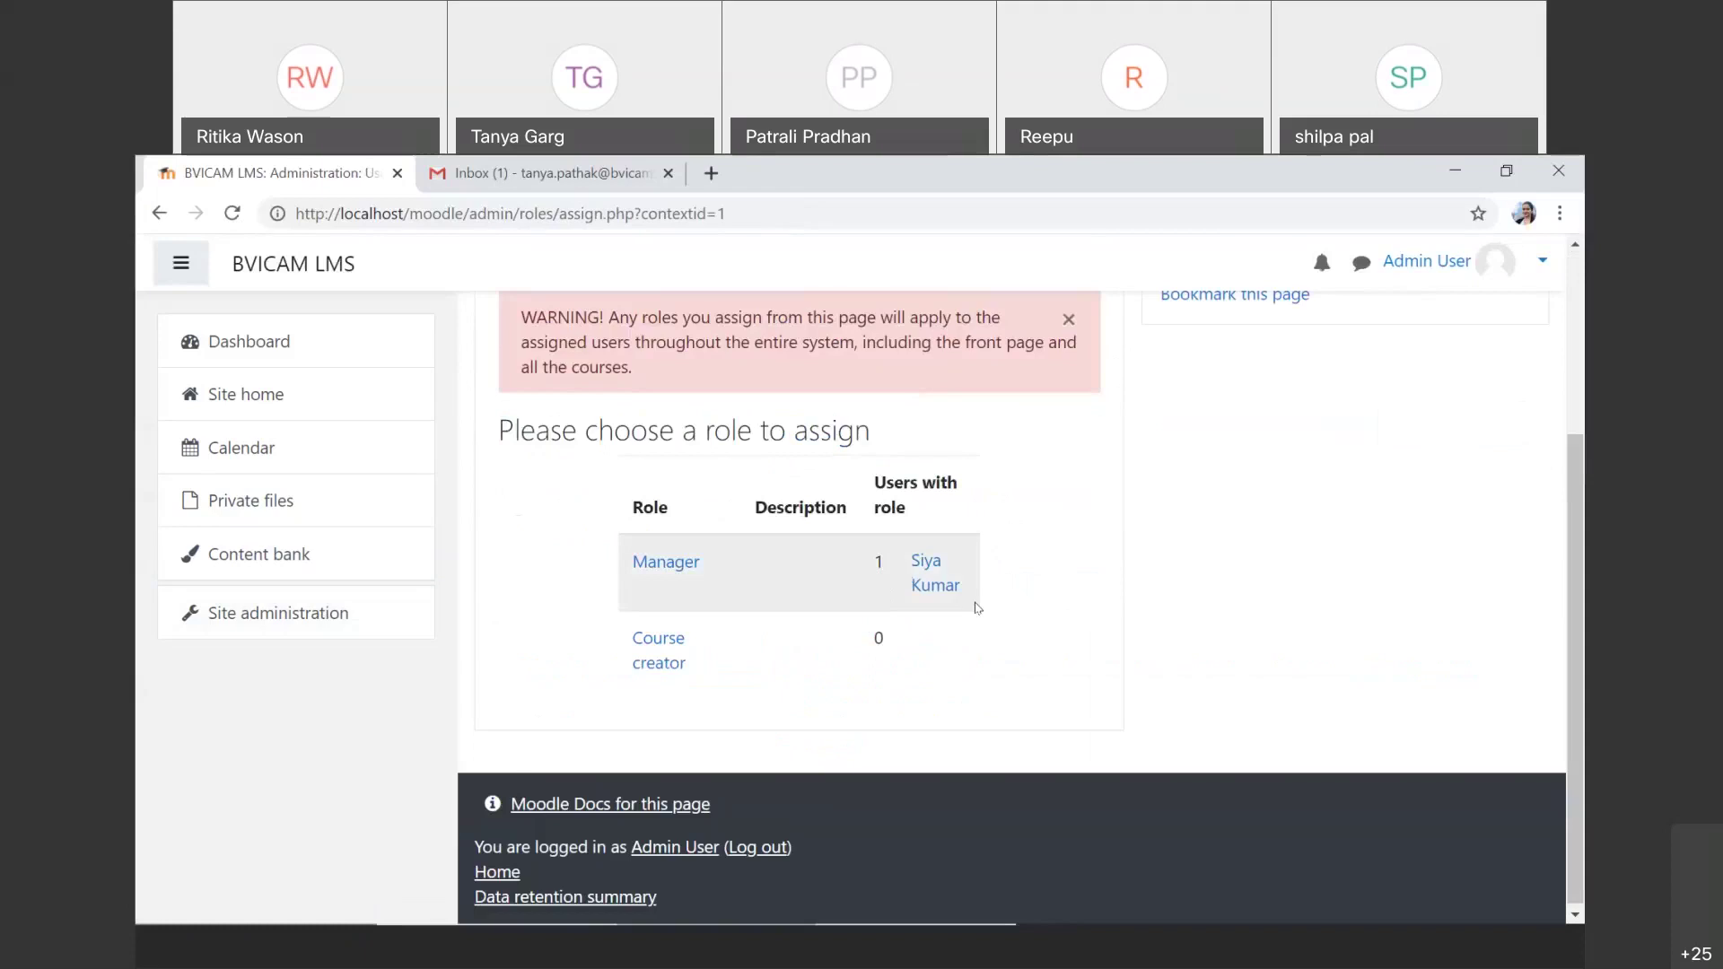
{"action": "left_click", "coordinate": [662, 661]}
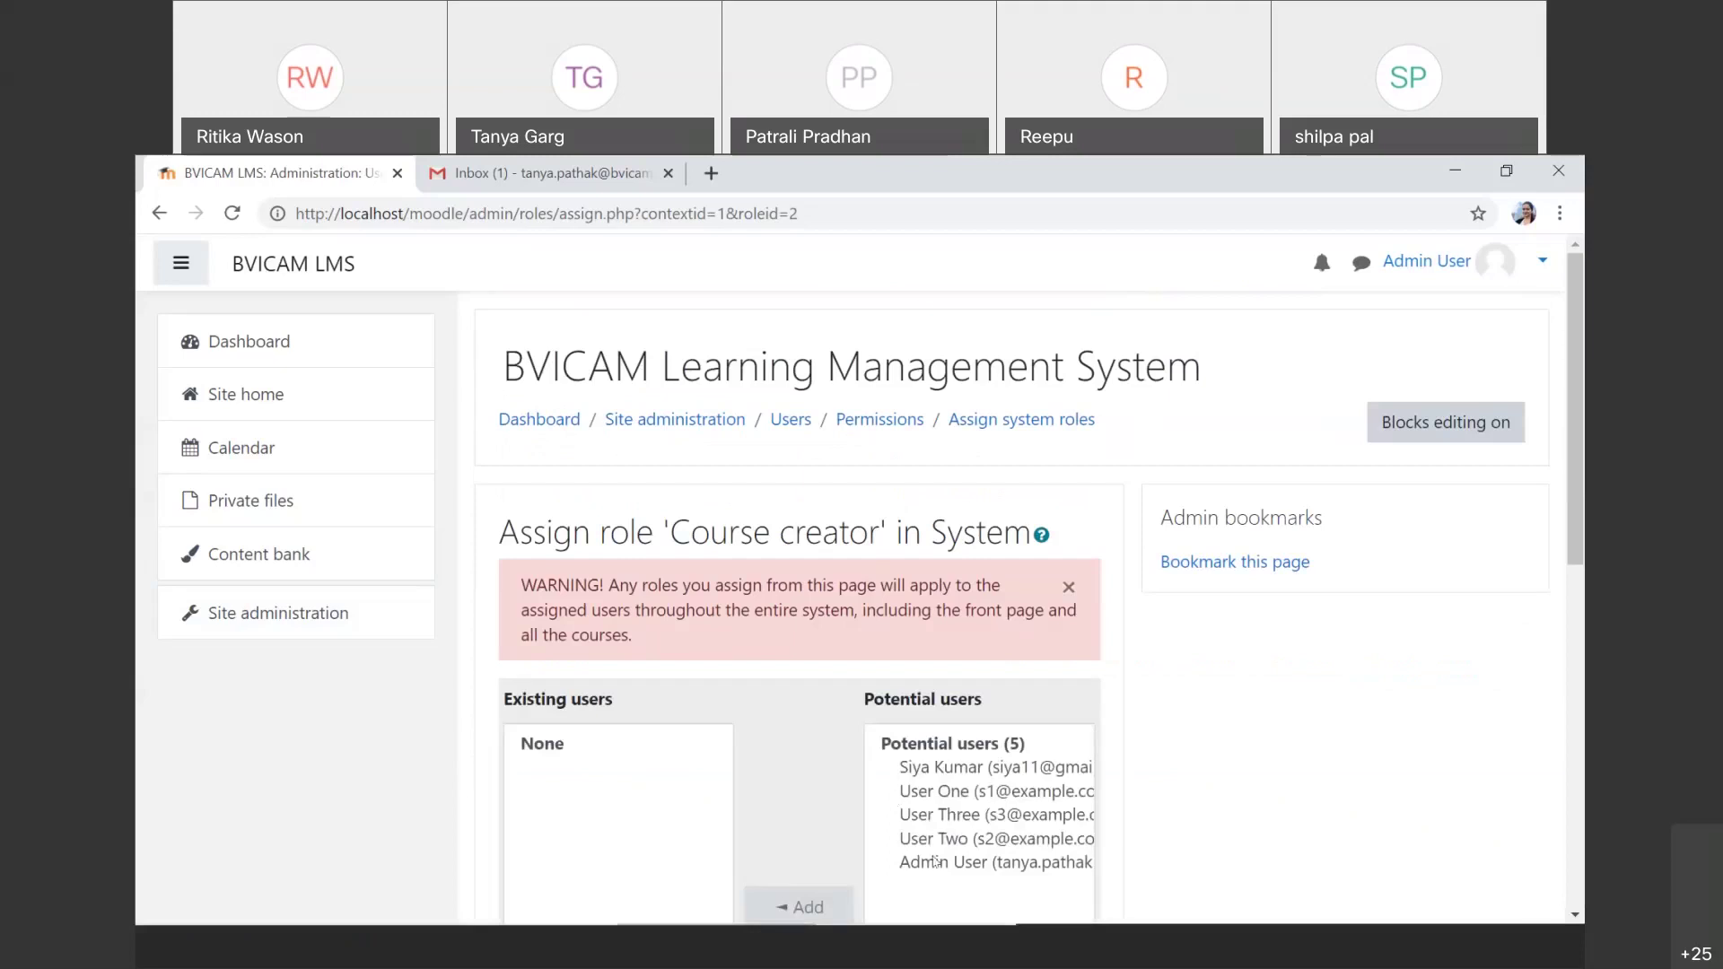
{"action": "left_click", "coordinate": [958, 840]}
{"action": "scroll", "coordinate": [961, 845], "scroll_direction": "down", "scroll_amount": 3}
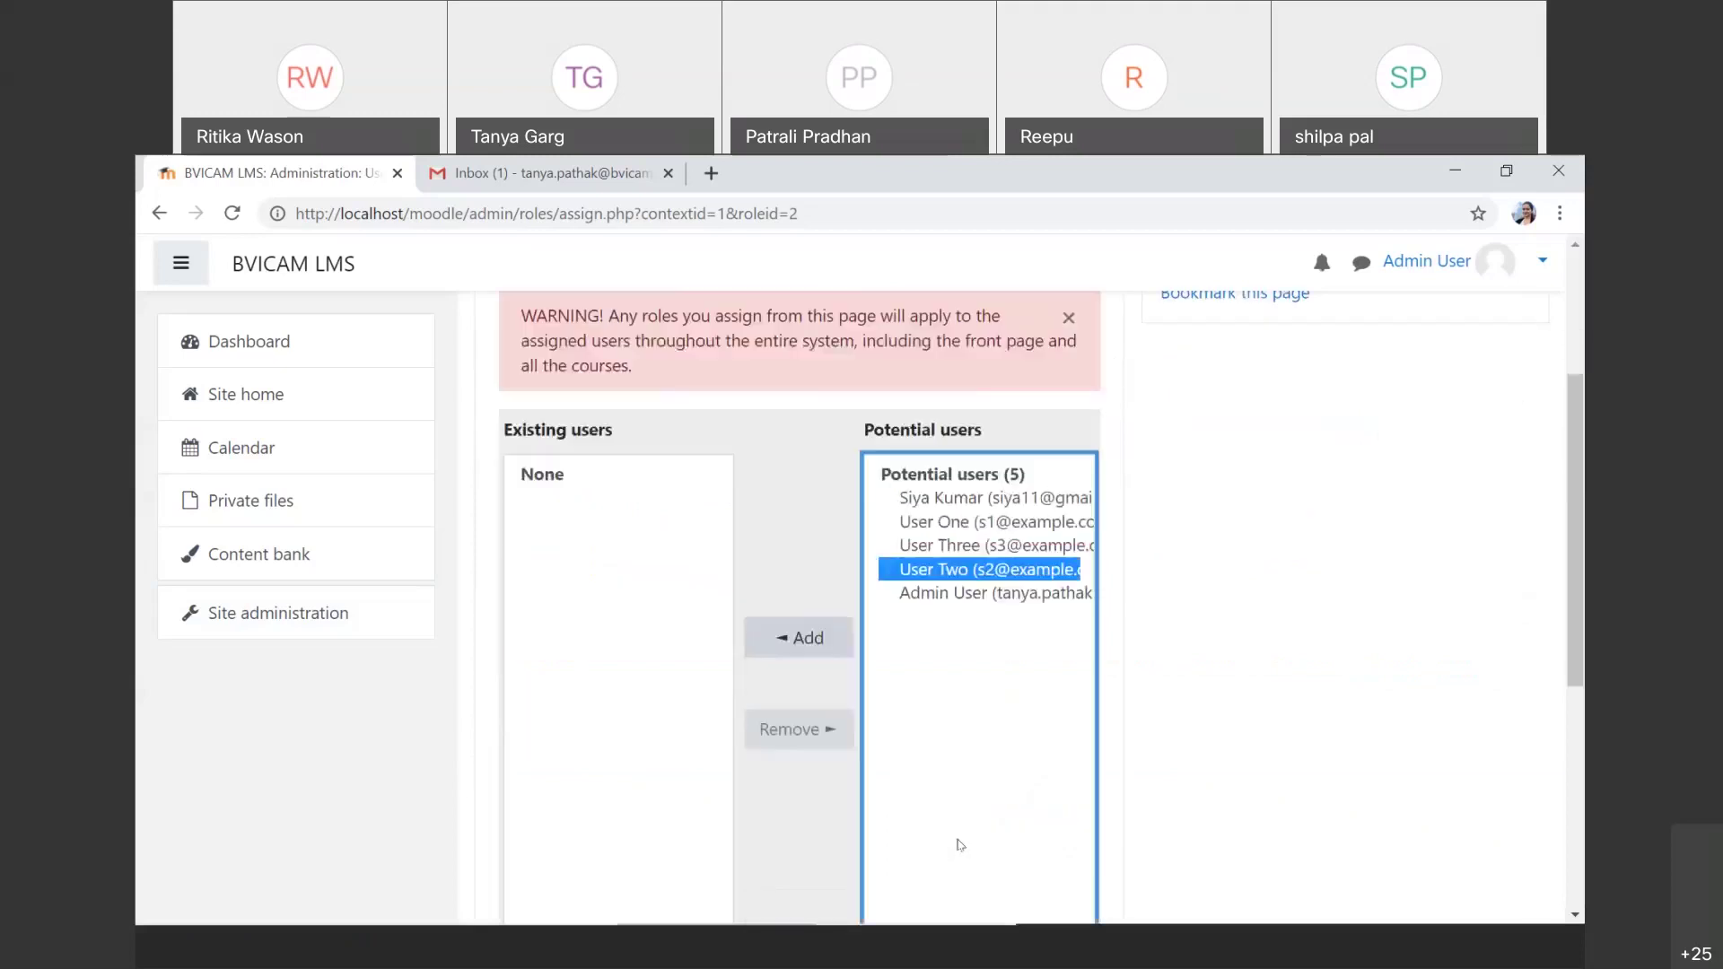
{"action": "left_click", "coordinate": [819, 642]}
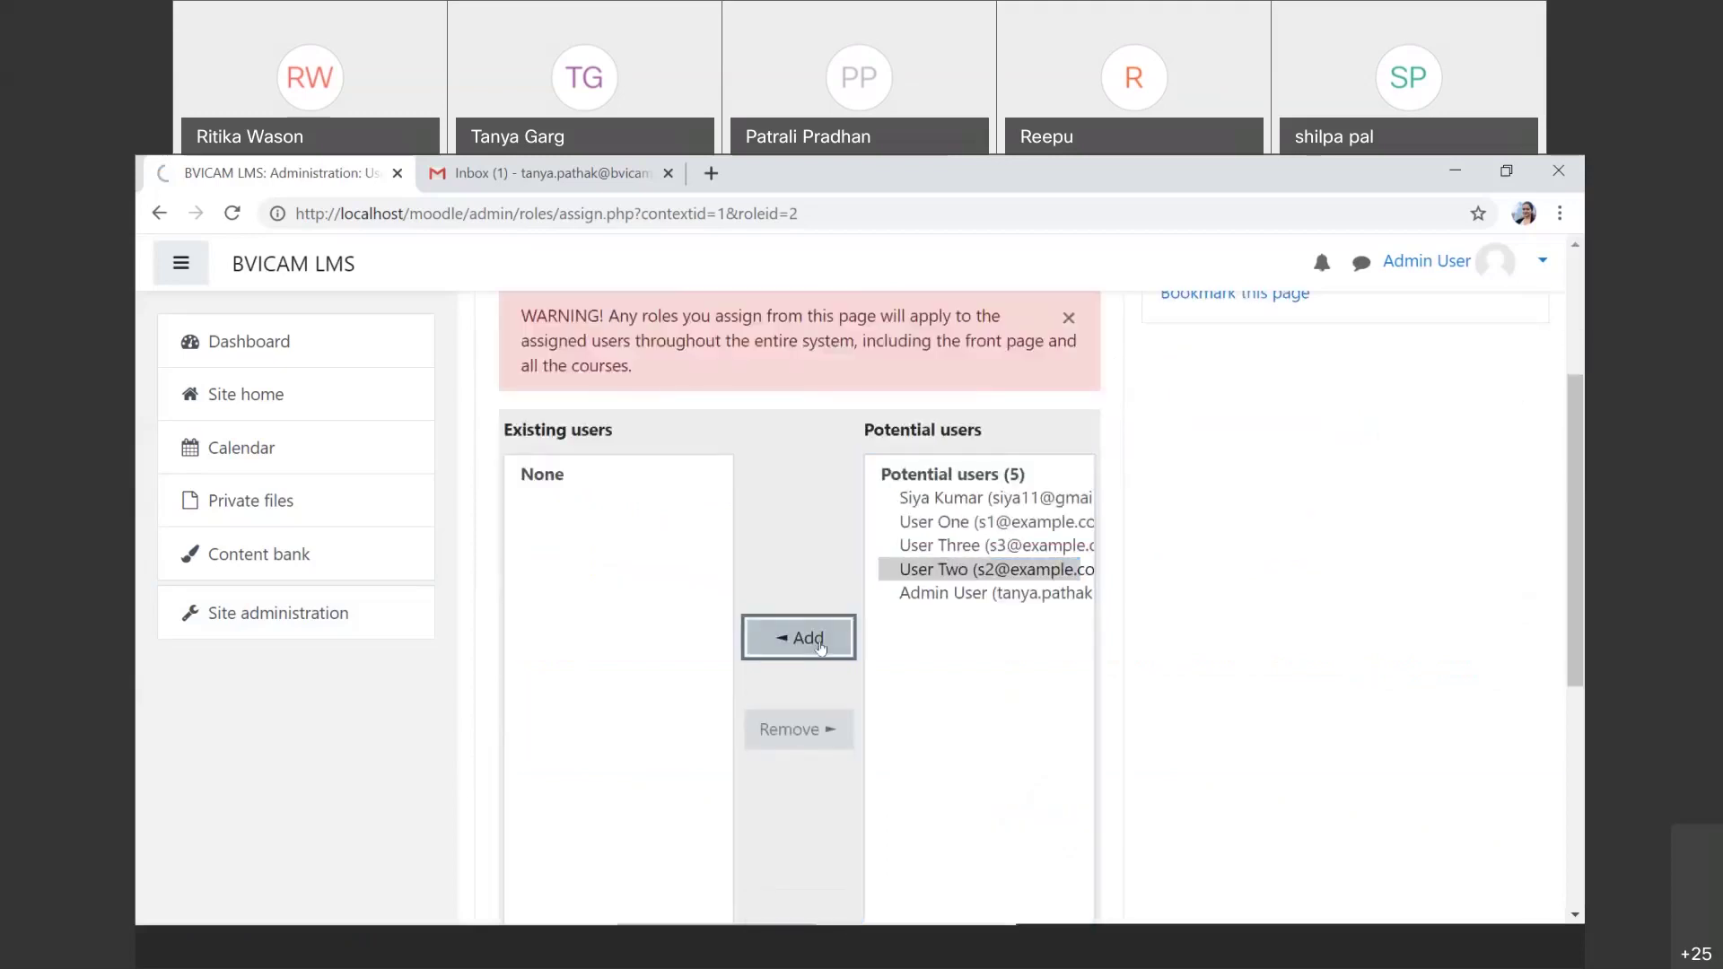
{"action": "left_click", "coordinate": [333, 618]}
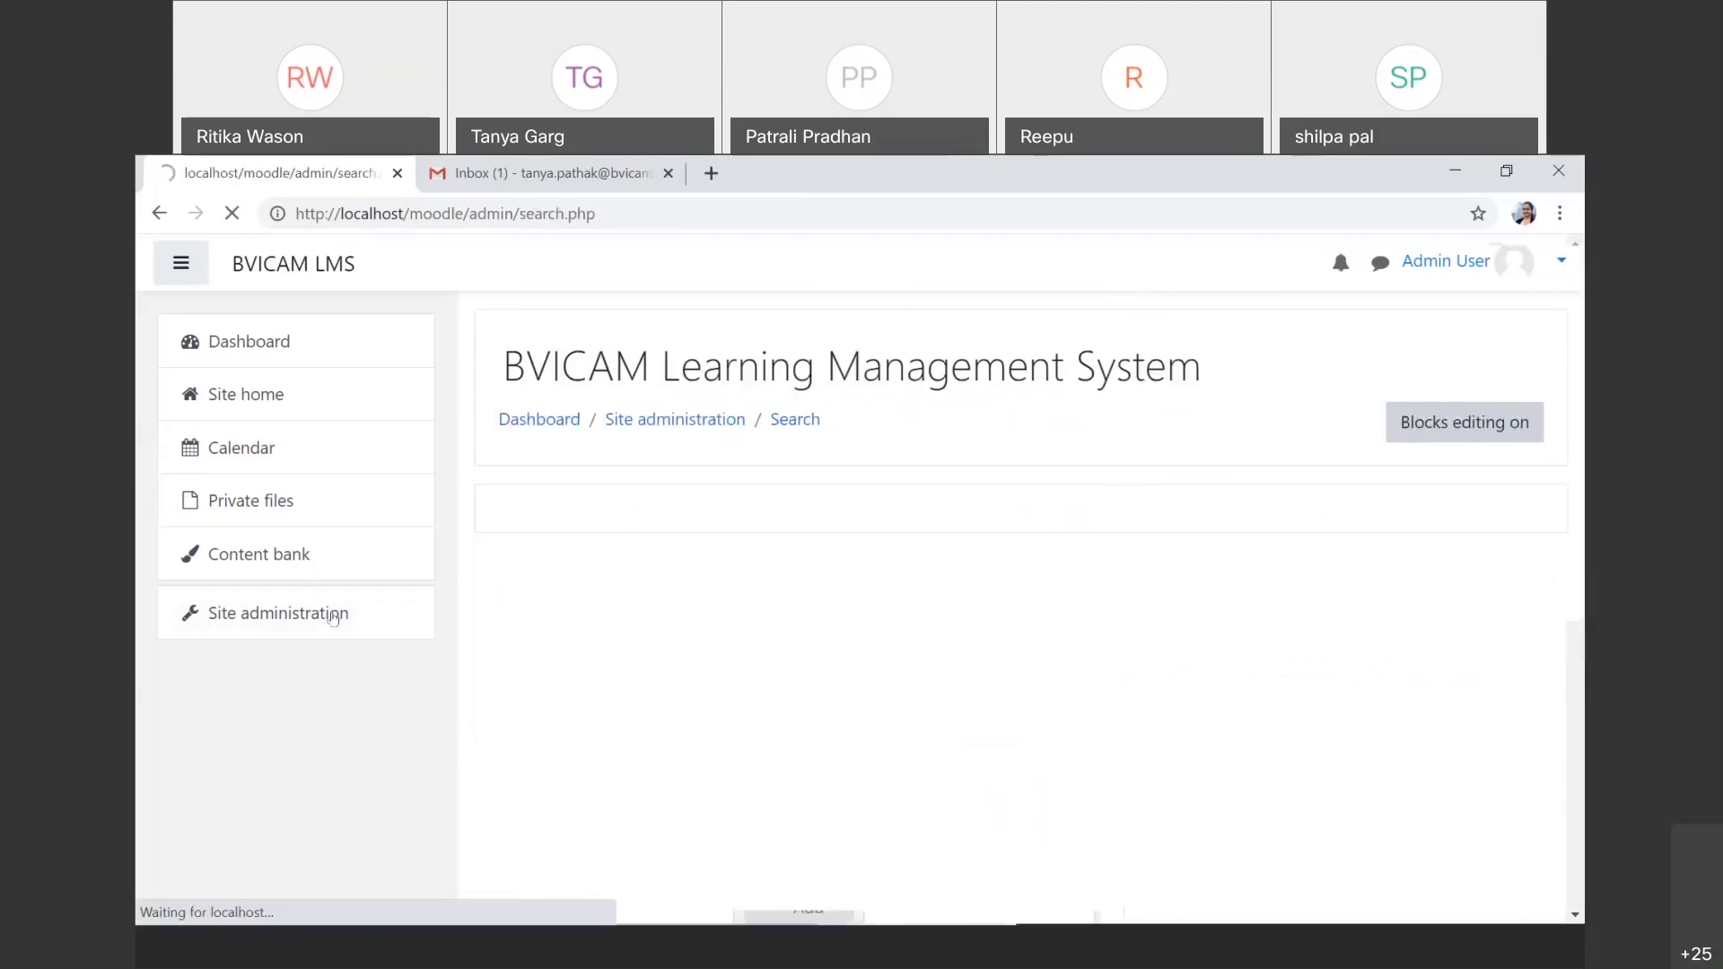
Step: Remove User Two from the existing Course creator users, then go back to Site administration
{"action": "left_click", "coordinate": [720, 668]}
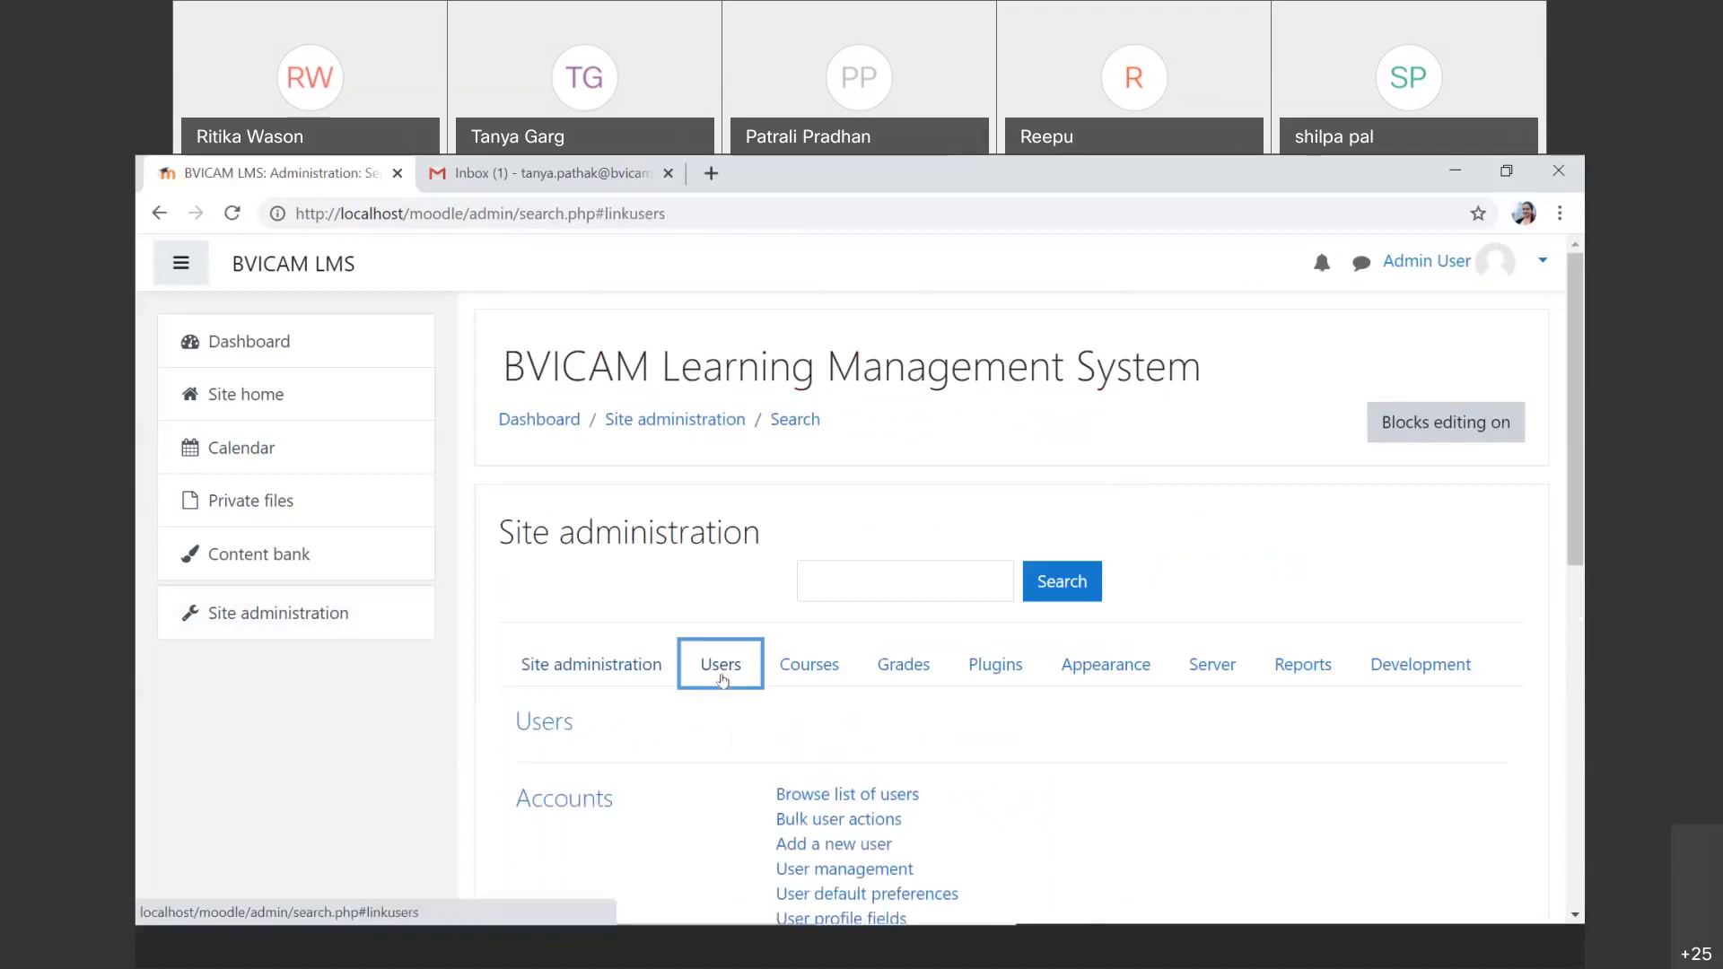
{"action": "scroll", "coordinate": [894, 531], "scroll_direction": "down", "scroll_amount": 5}
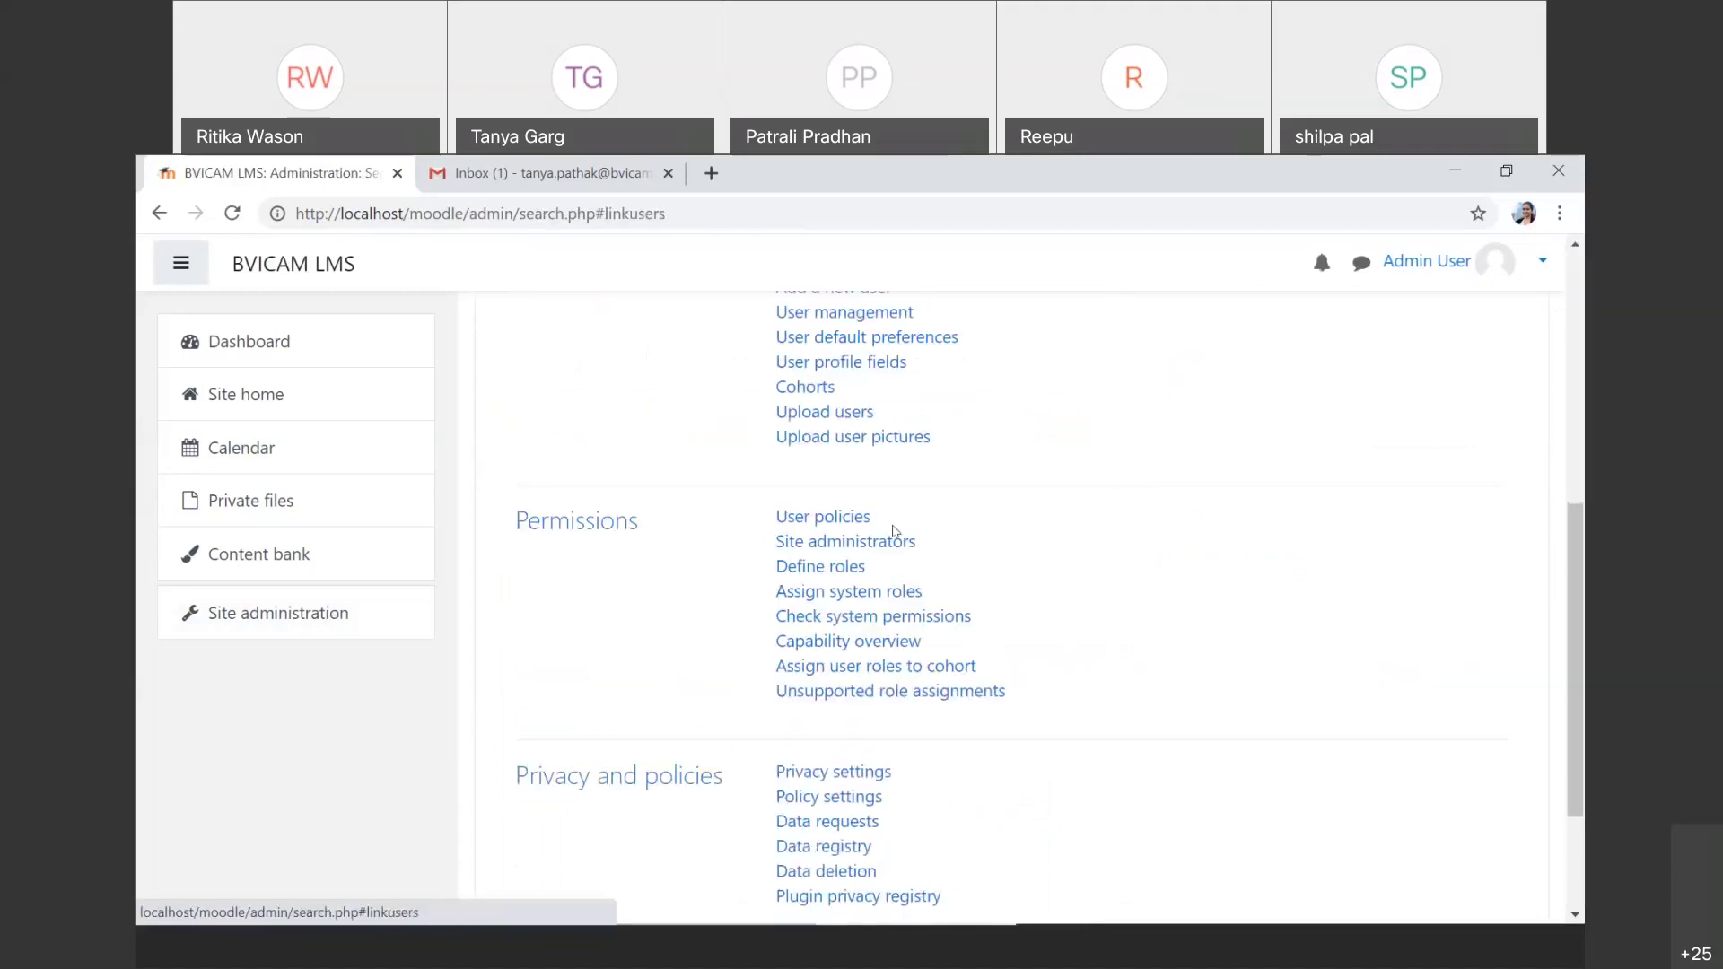
{"action": "left_click", "coordinate": [863, 592]}
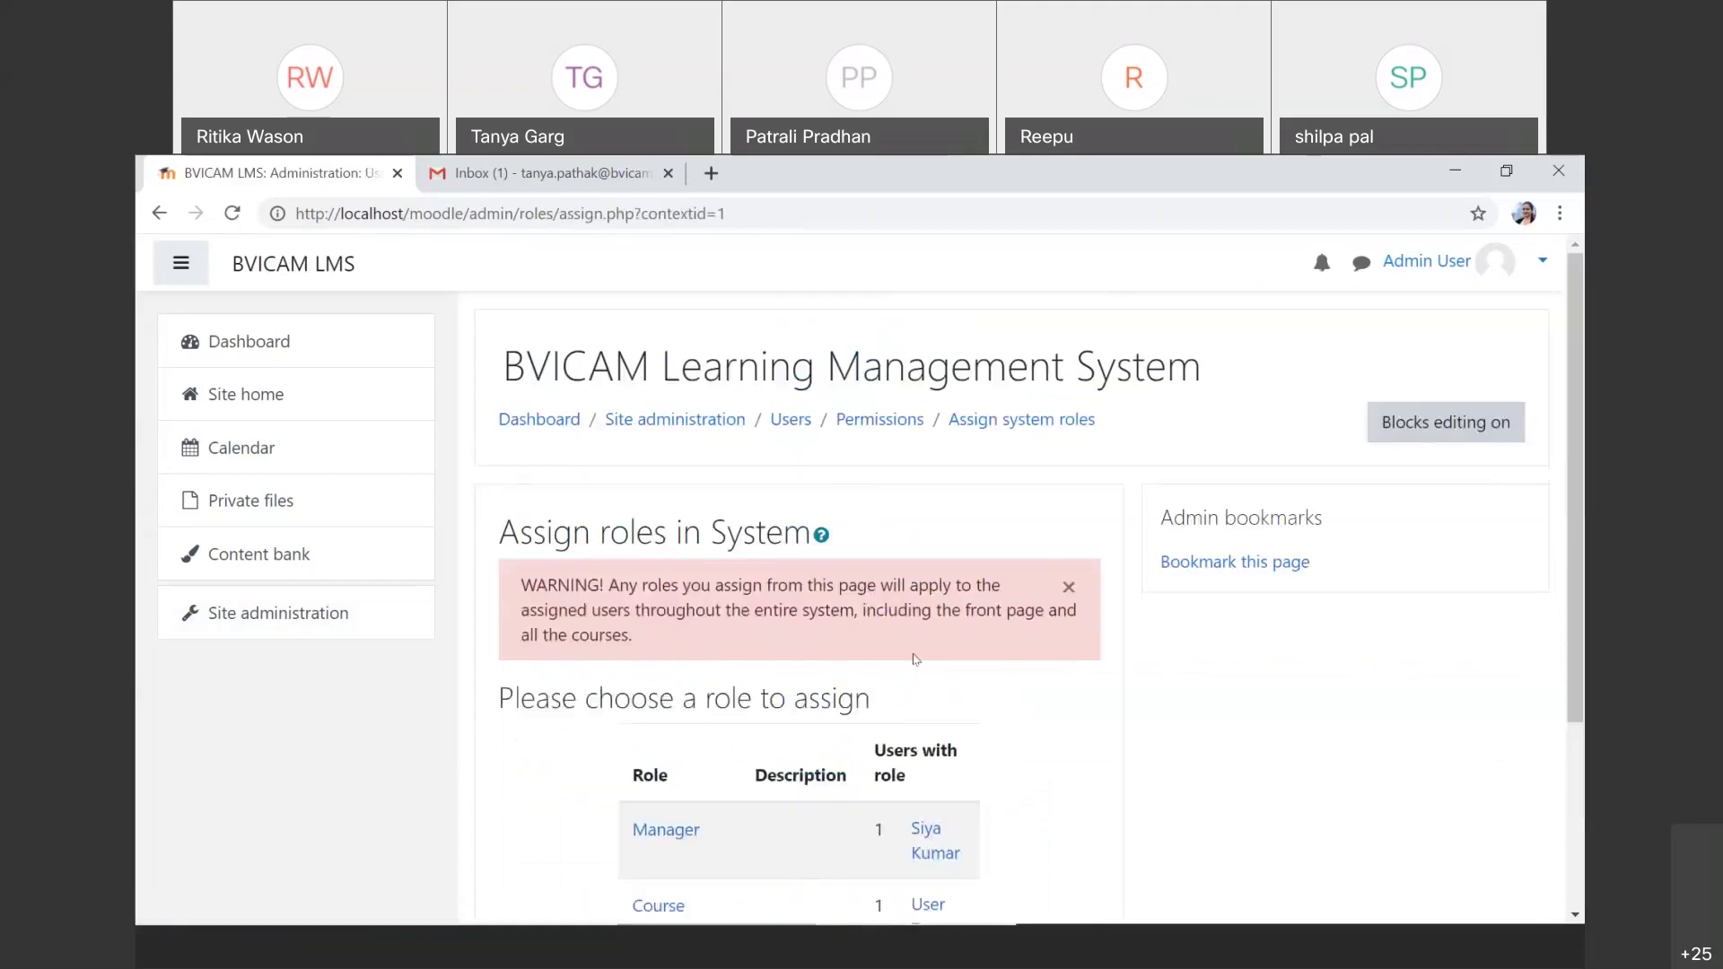
{"action": "scroll", "coordinate": [914, 658], "scroll_direction": "down", "scroll_amount": 3}
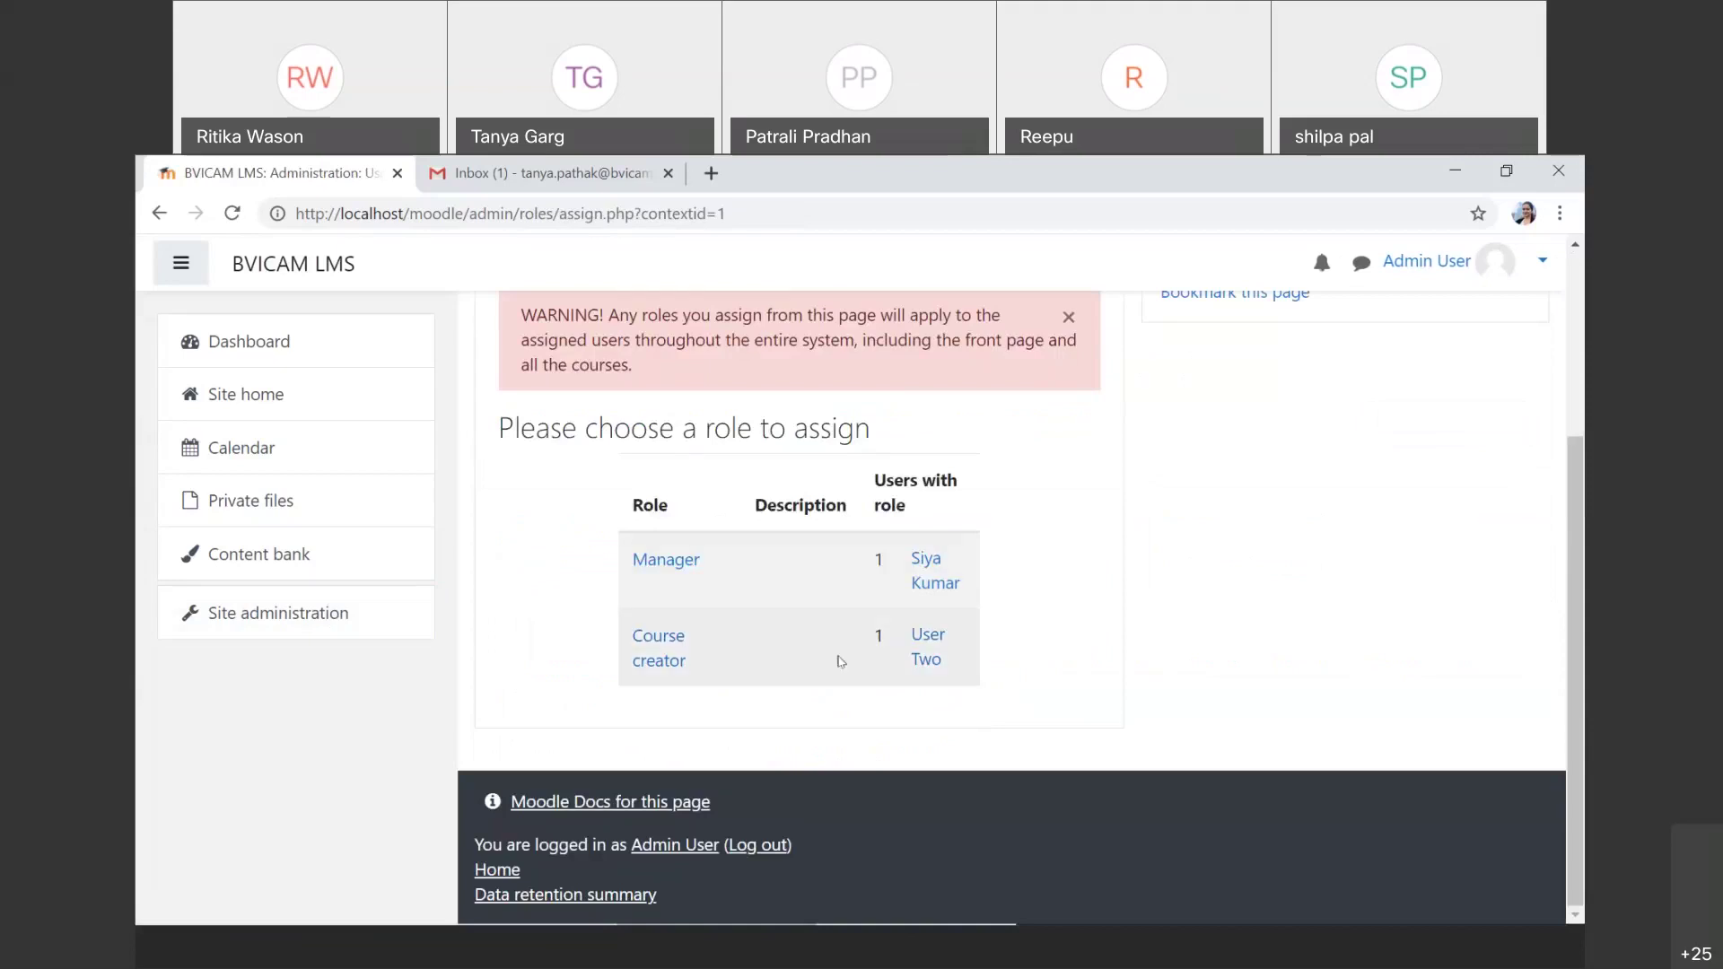
{"action": "left_click", "coordinate": [663, 666]}
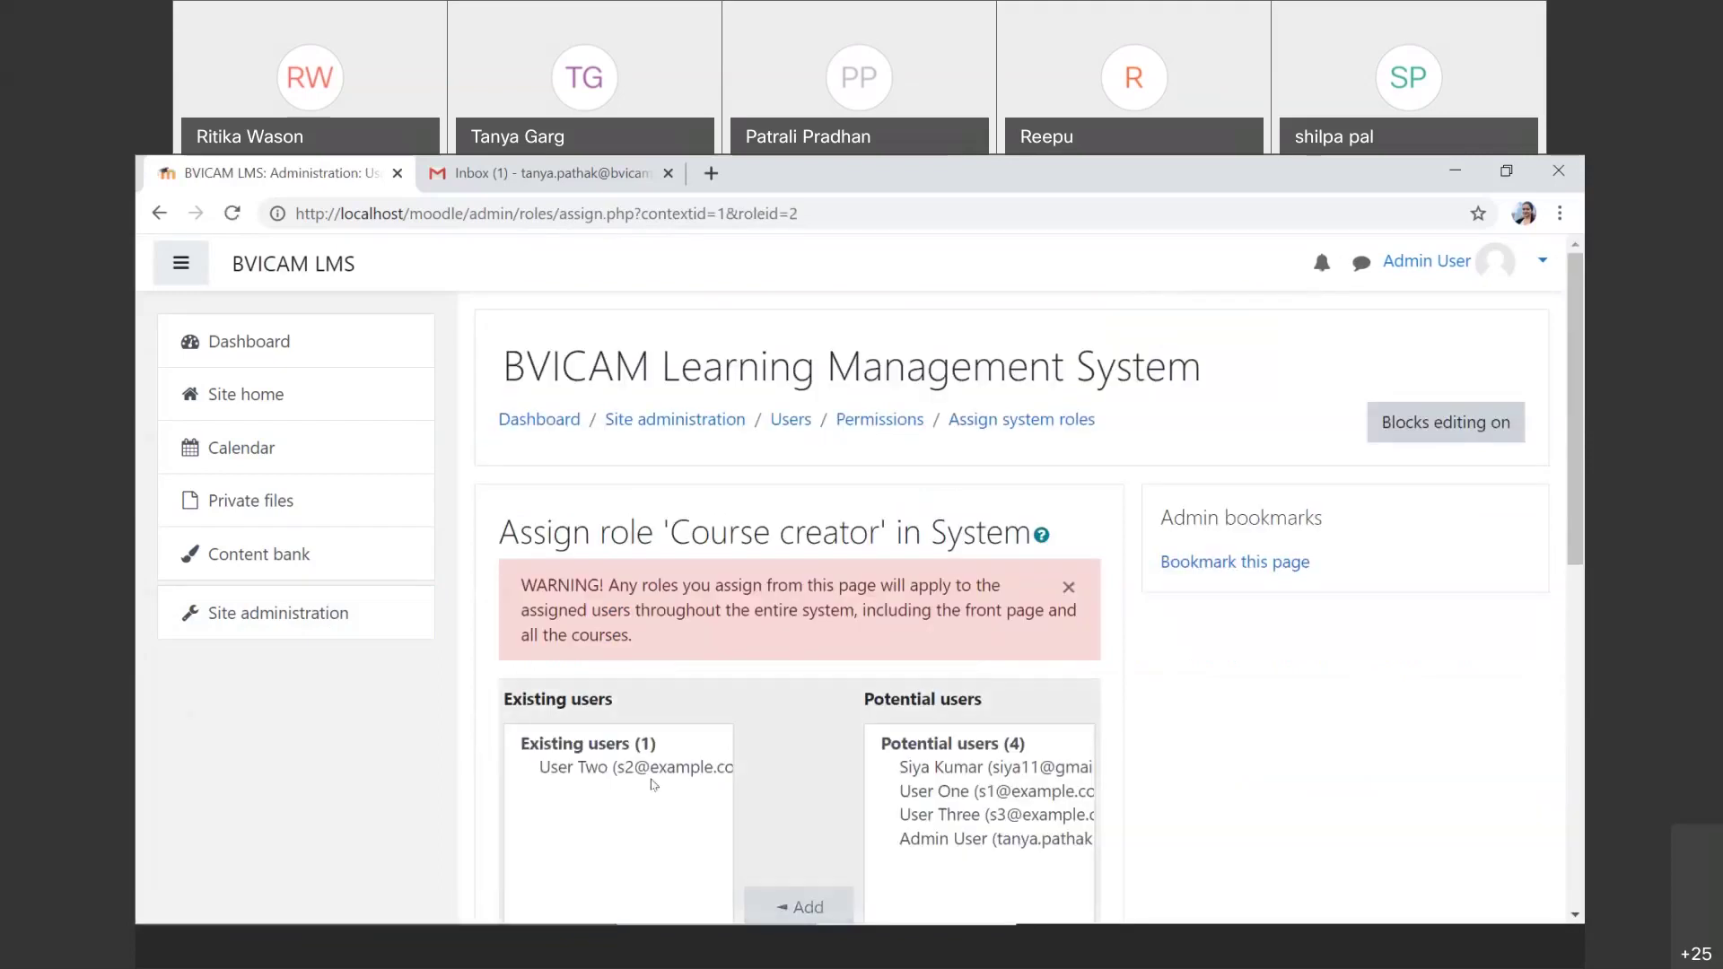
{"action": "left_click", "coordinate": [652, 768]}
{"action": "scroll", "coordinate": [653, 768], "scroll_direction": "down", "scroll_amount": 3}
{"action": "left_click", "coordinate": [799, 727]}
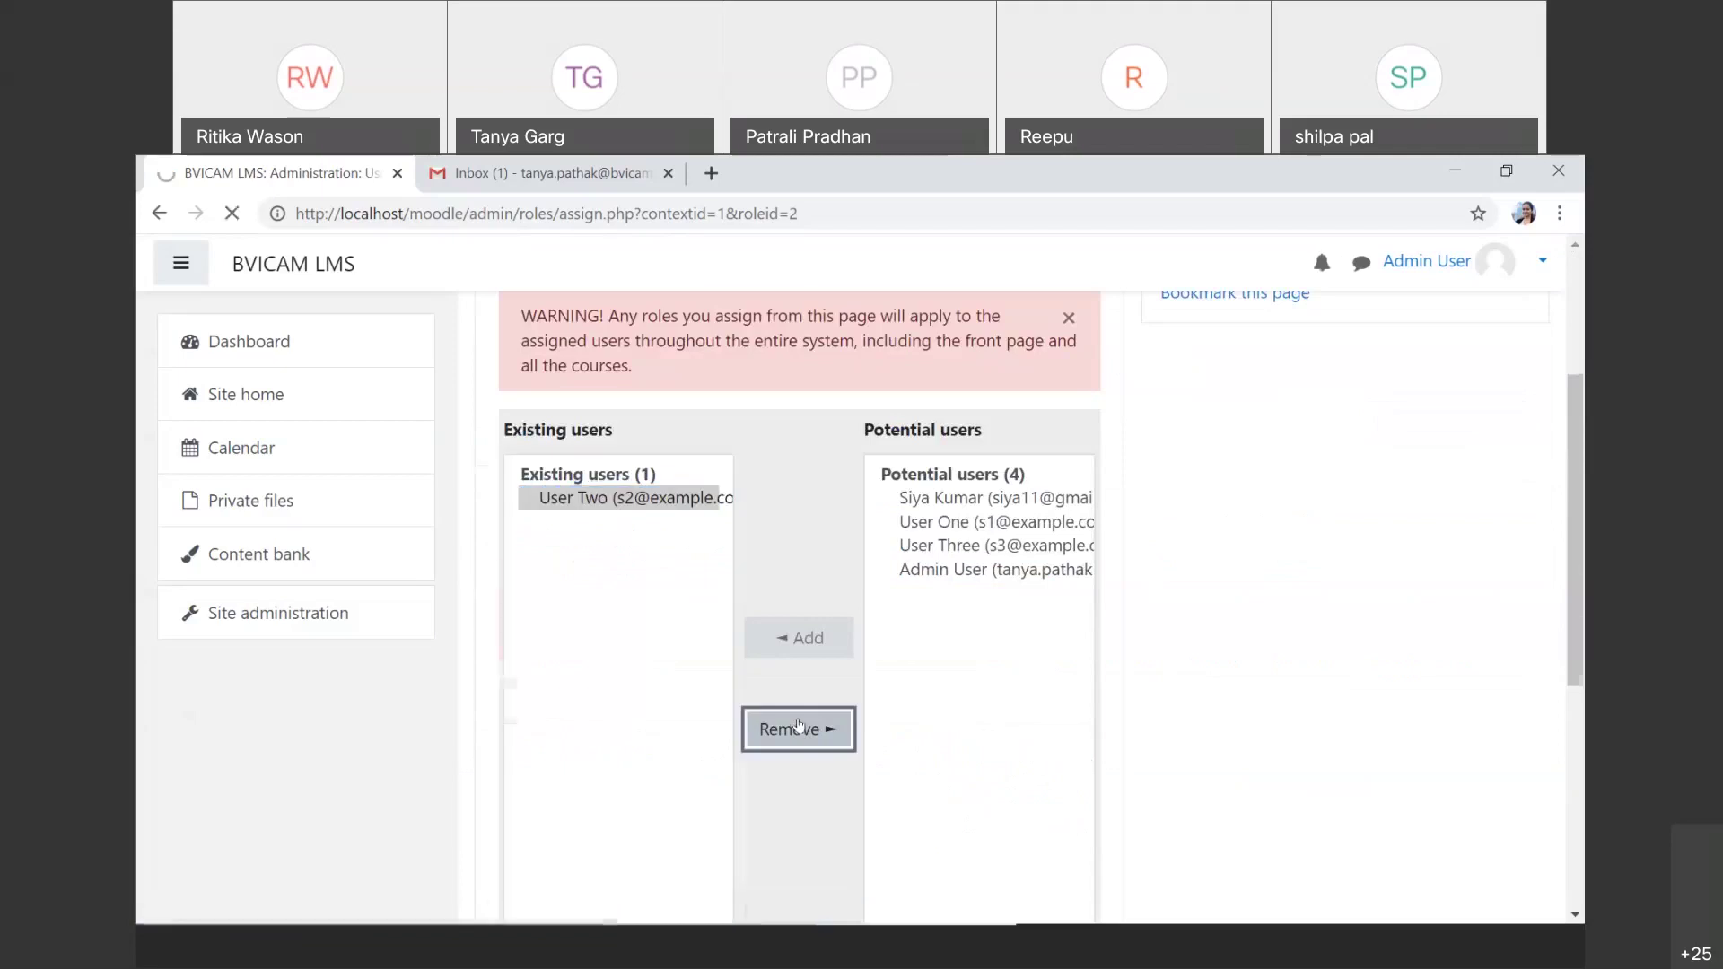
{"action": "left_click", "coordinate": [271, 626]}
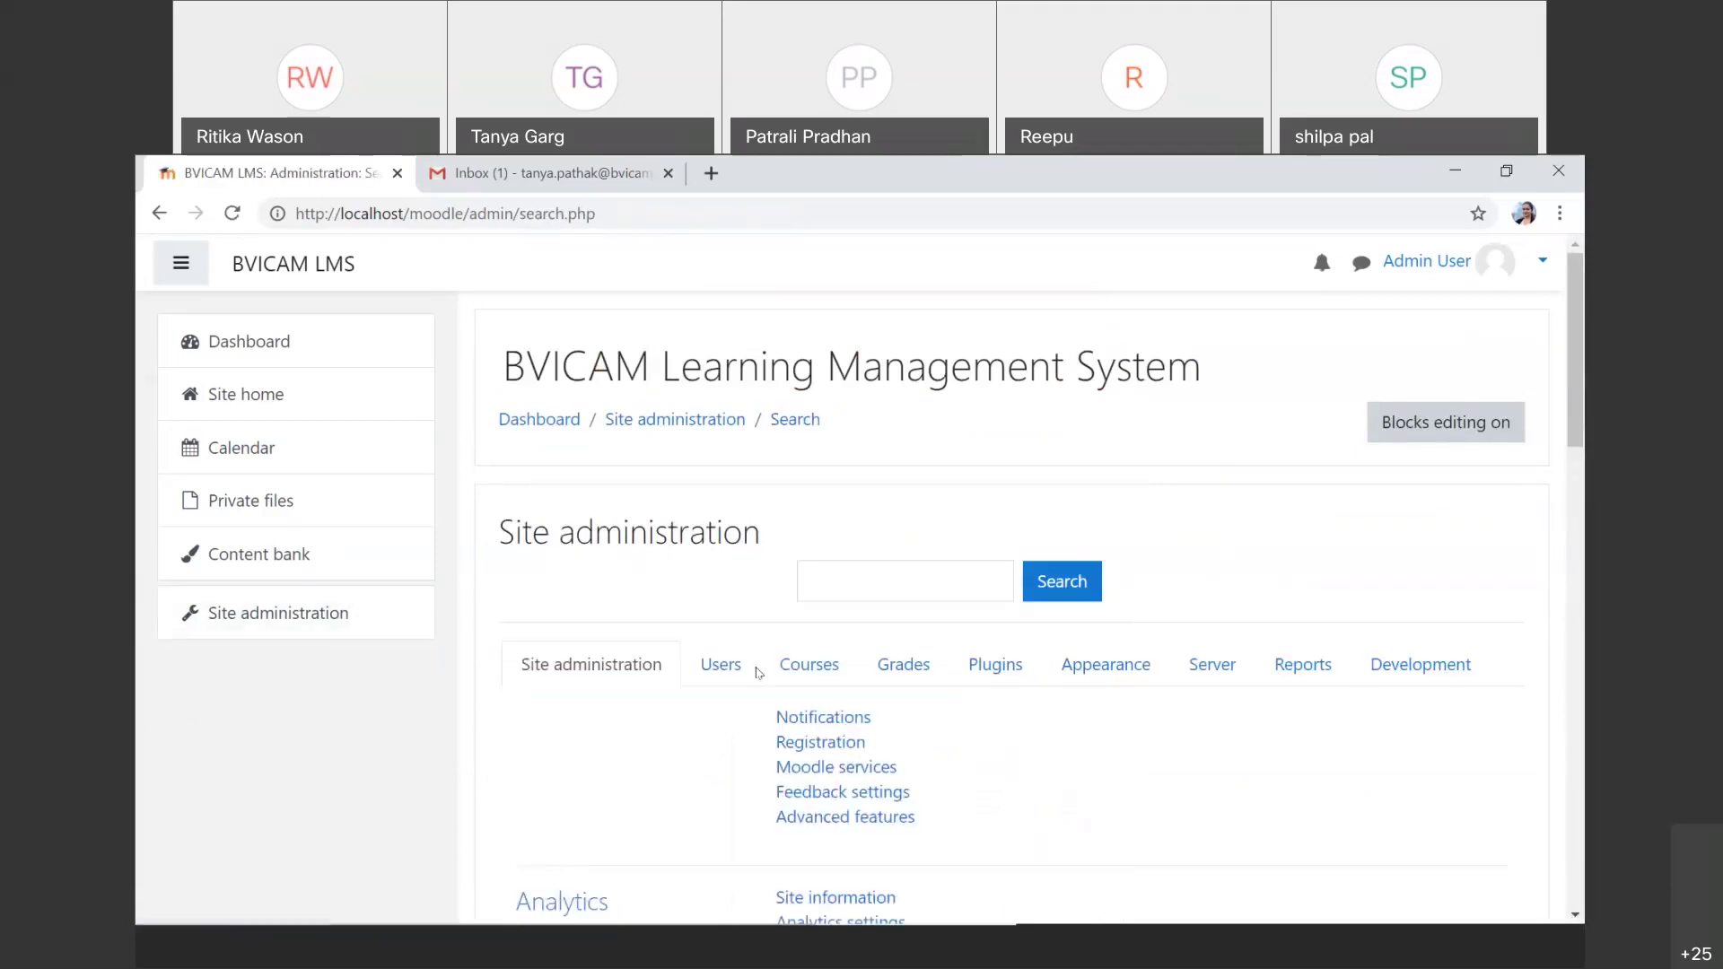
Step: Review the system roles table: Manager has 1 user, Course creator has 0
{"action": "left_click", "coordinate": [717, 672]}
{"action": "scroll", "coordinate": [790, 669], "scroll_direction": "down", "scroll_amount": 5}
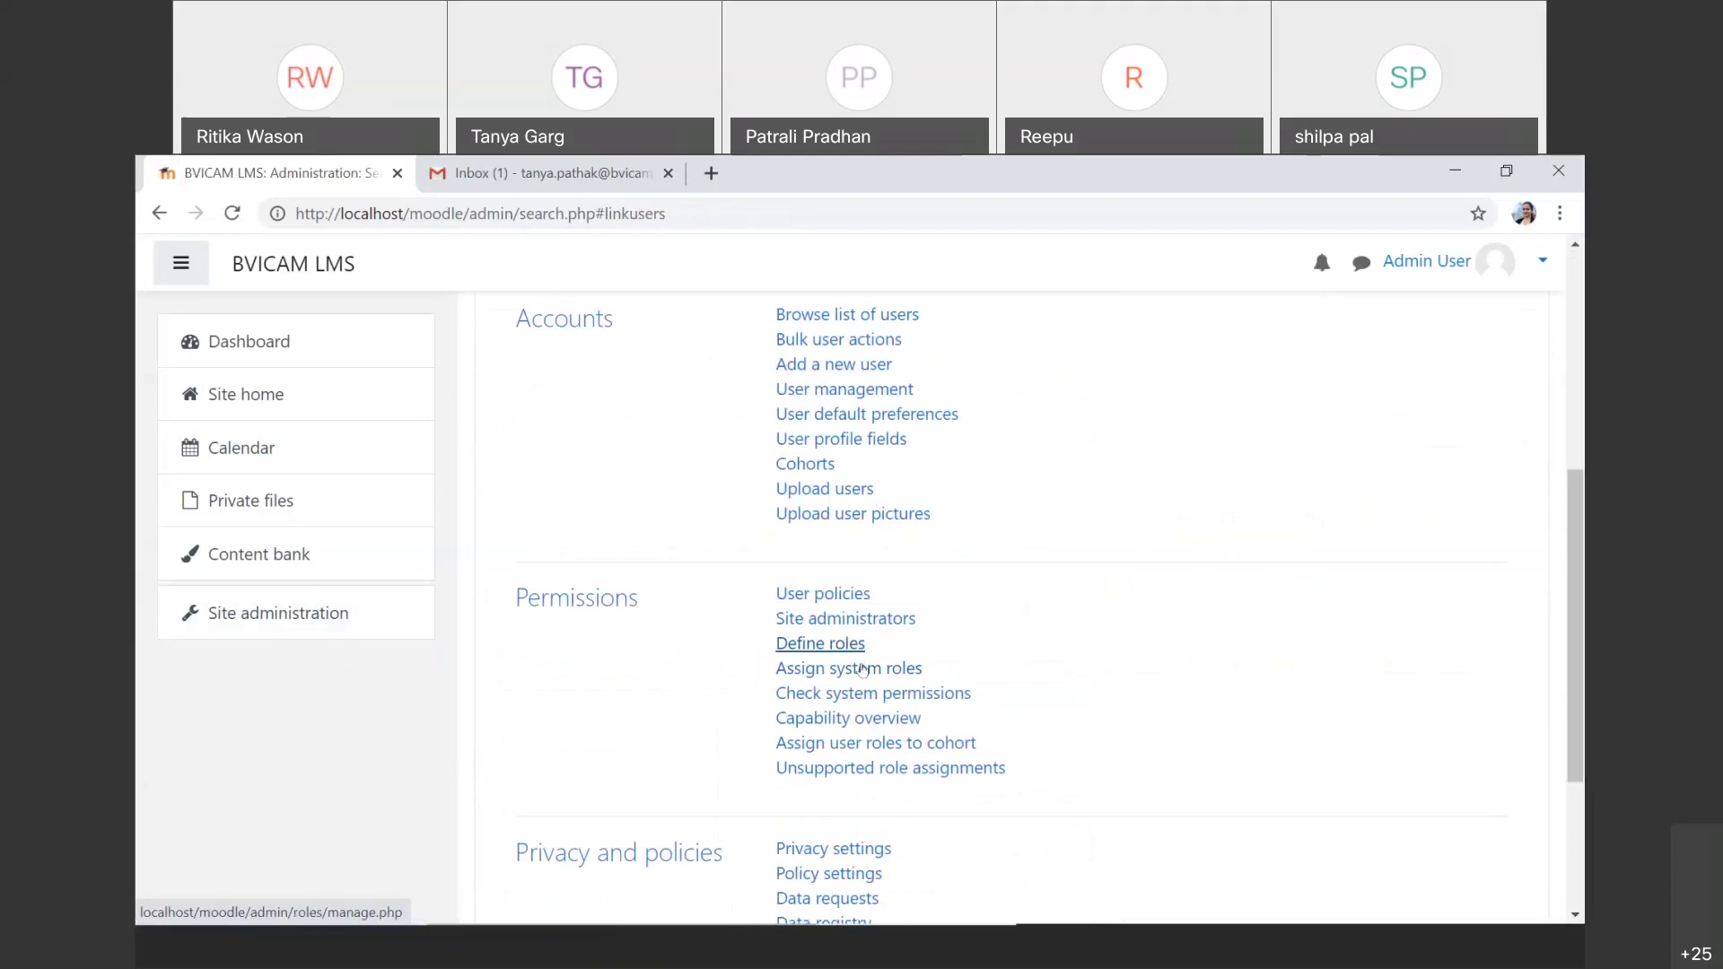
{"action": "left_click", "coordinate": [861, 668]}
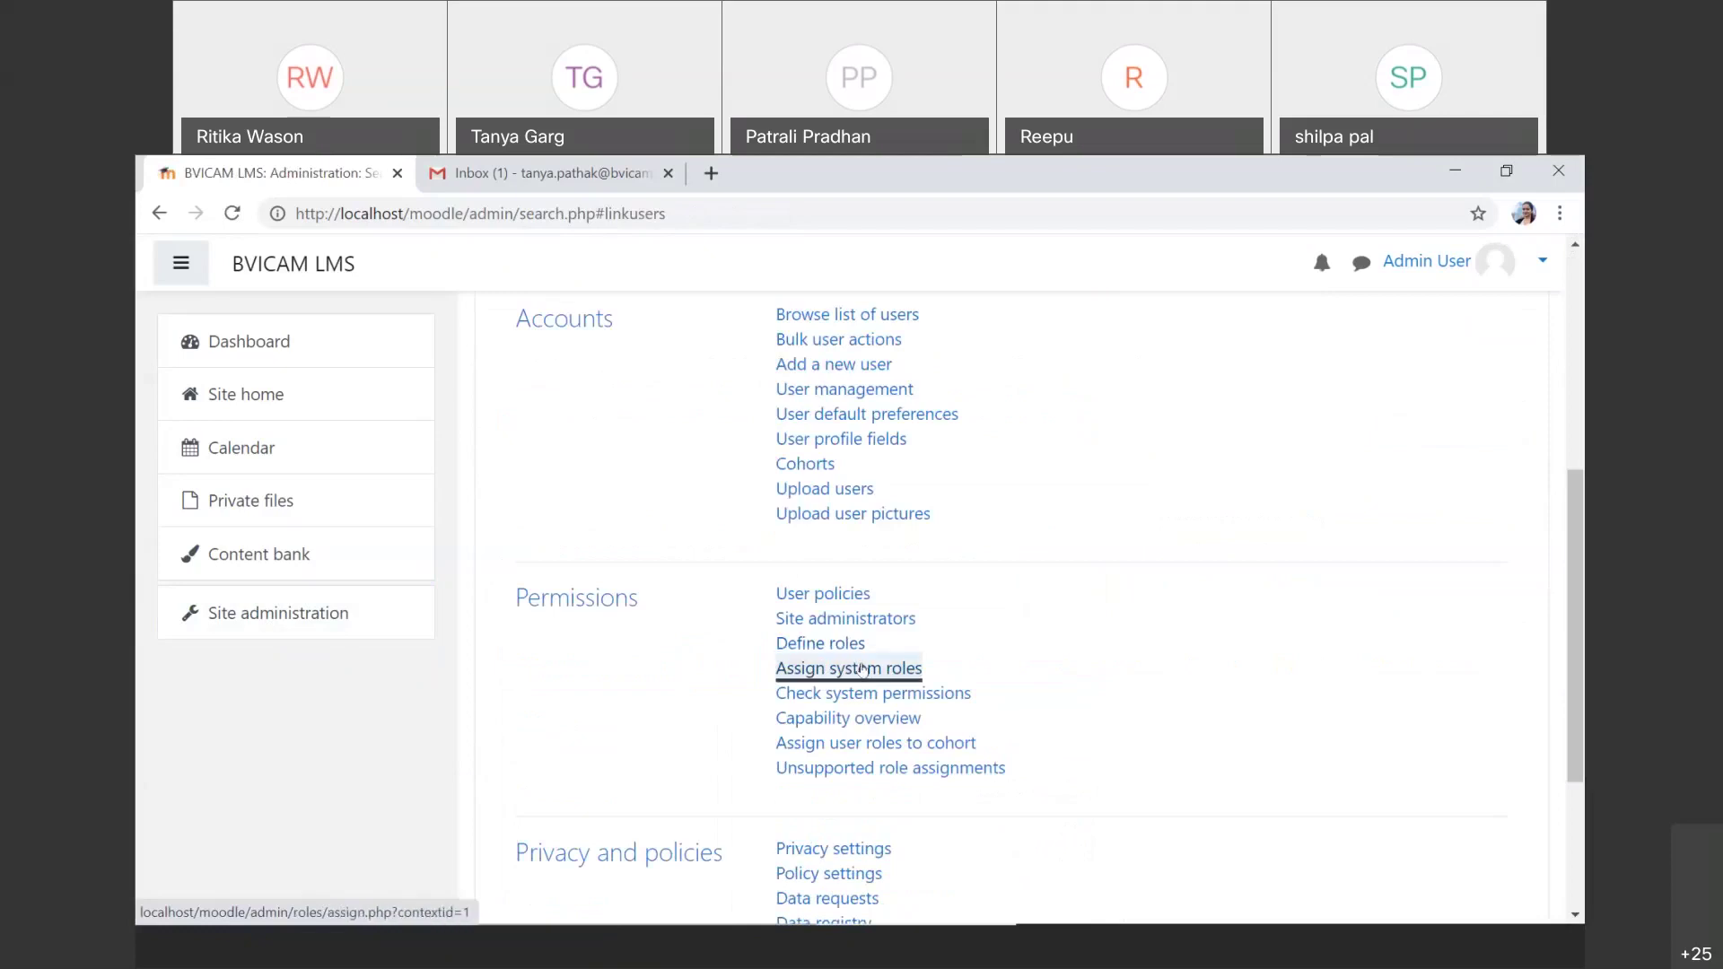
{"action": "scroll", "coordinate": [861, 670], "scroll_direction": "down", "scroll_amount": 3}
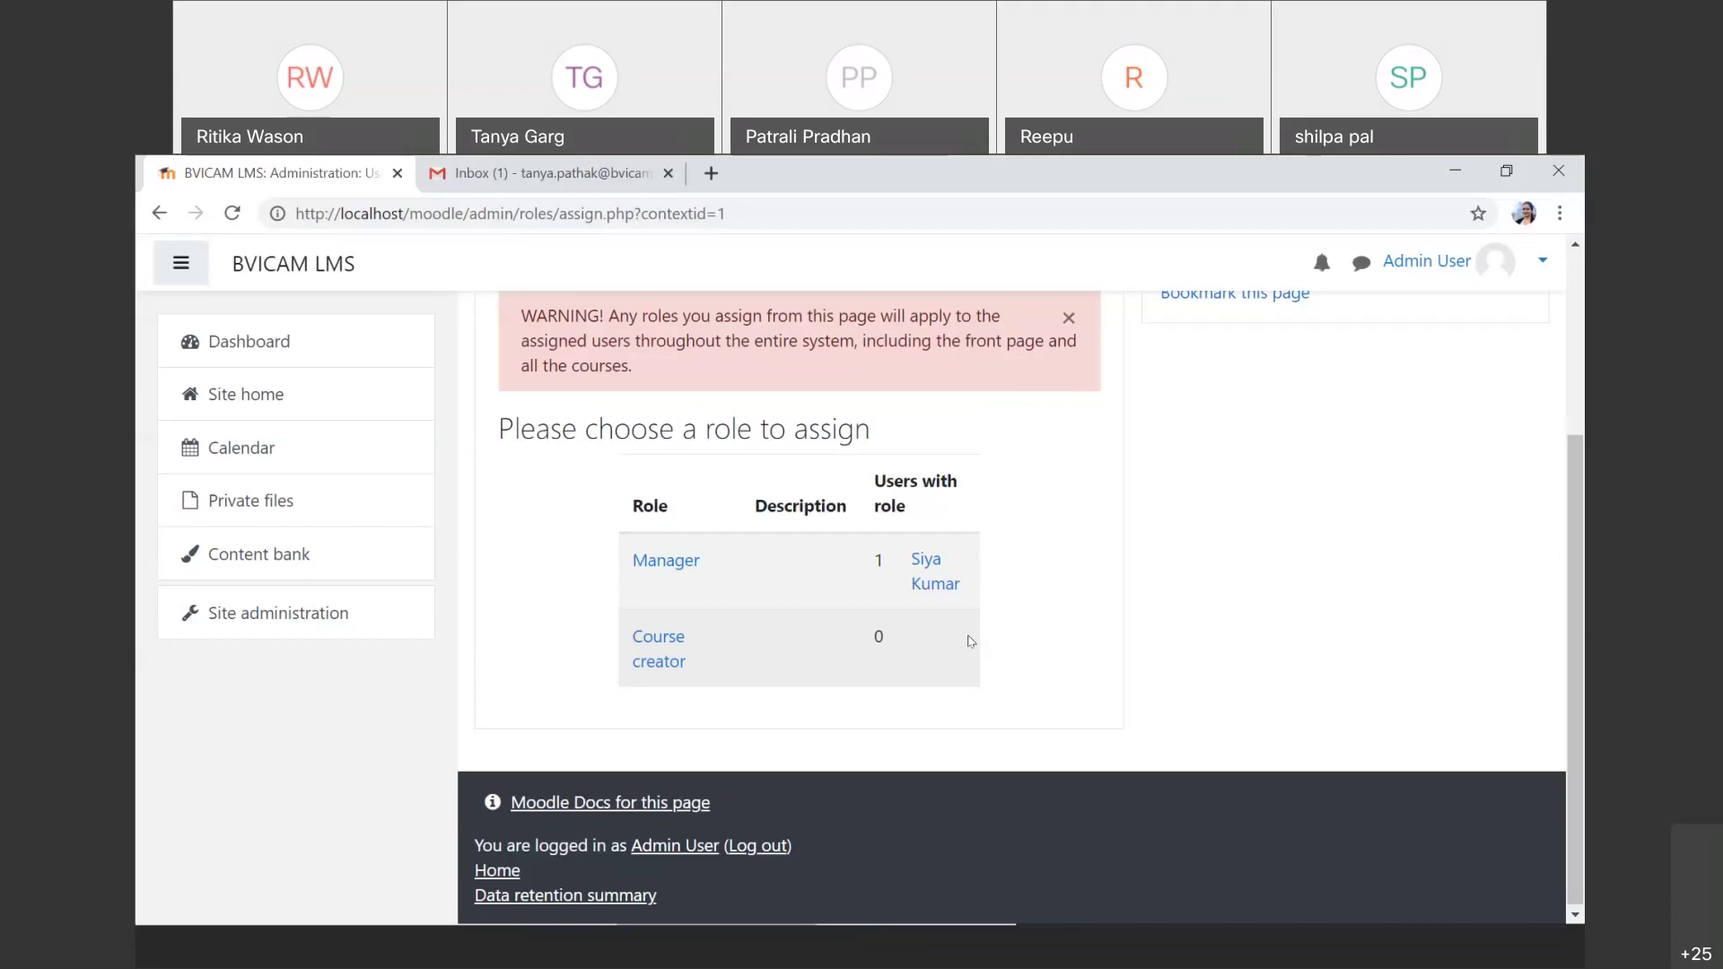
{"action": "left_click", "coordinate": [281, 633]}
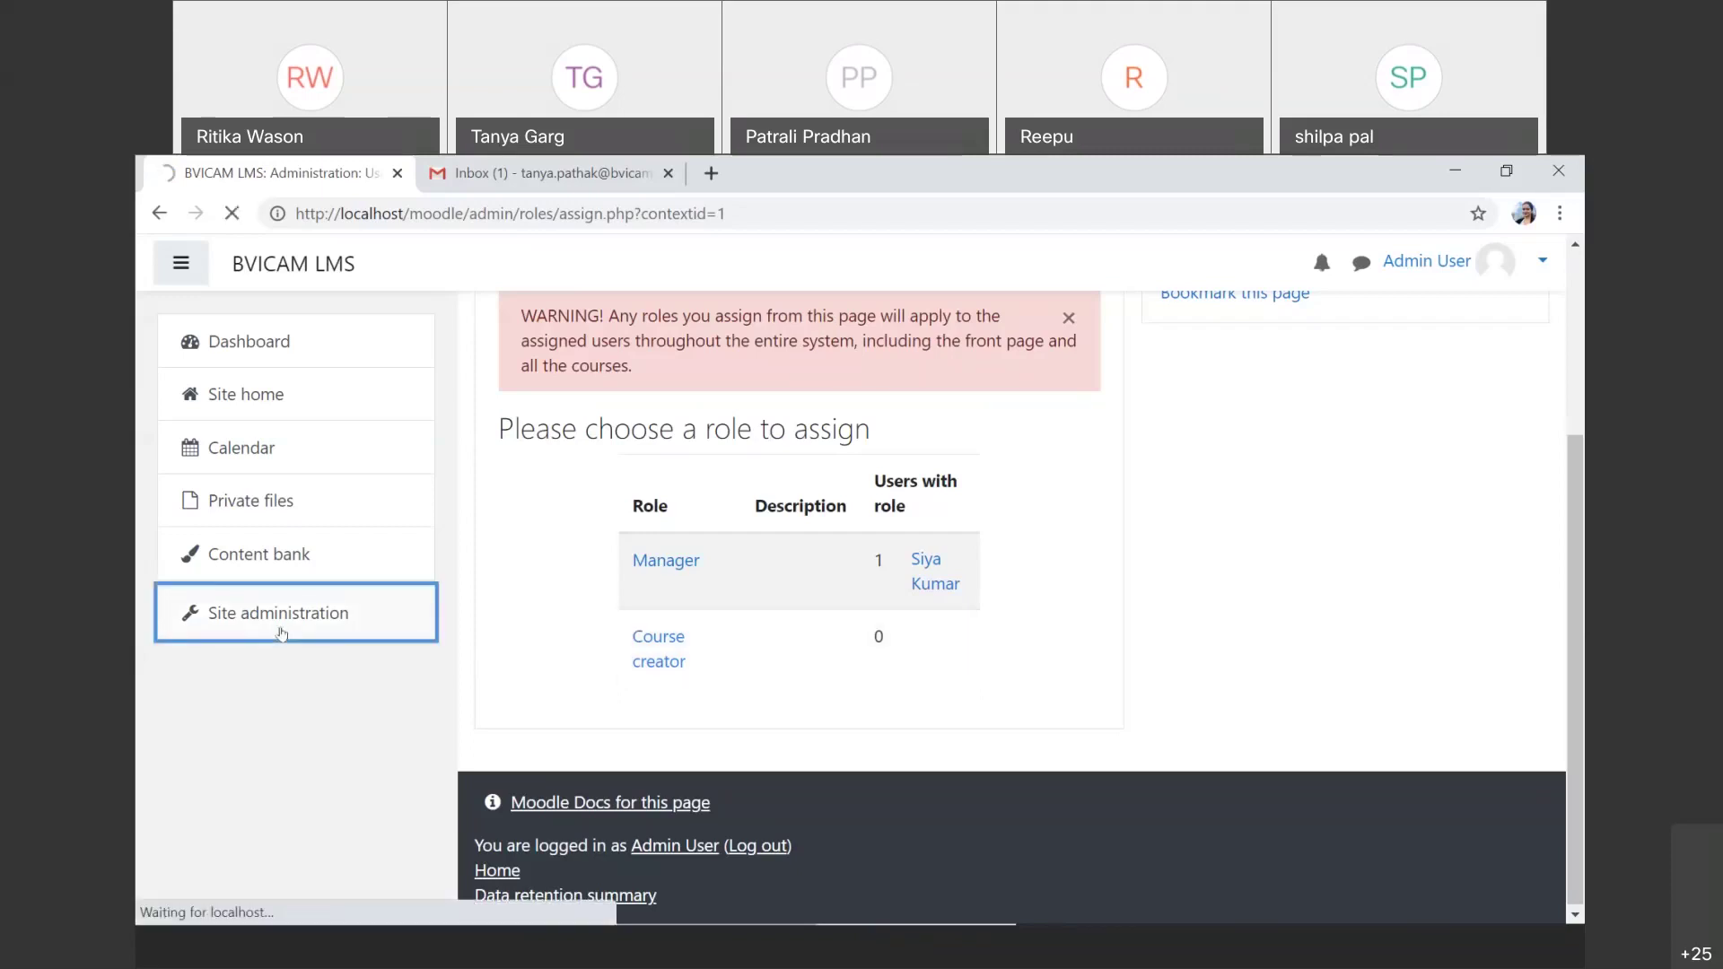
Step: View the Assign user roles to cohort page, which has nothing to display, then go back
{"action": "left_click", "coordinate": [722, 664]}
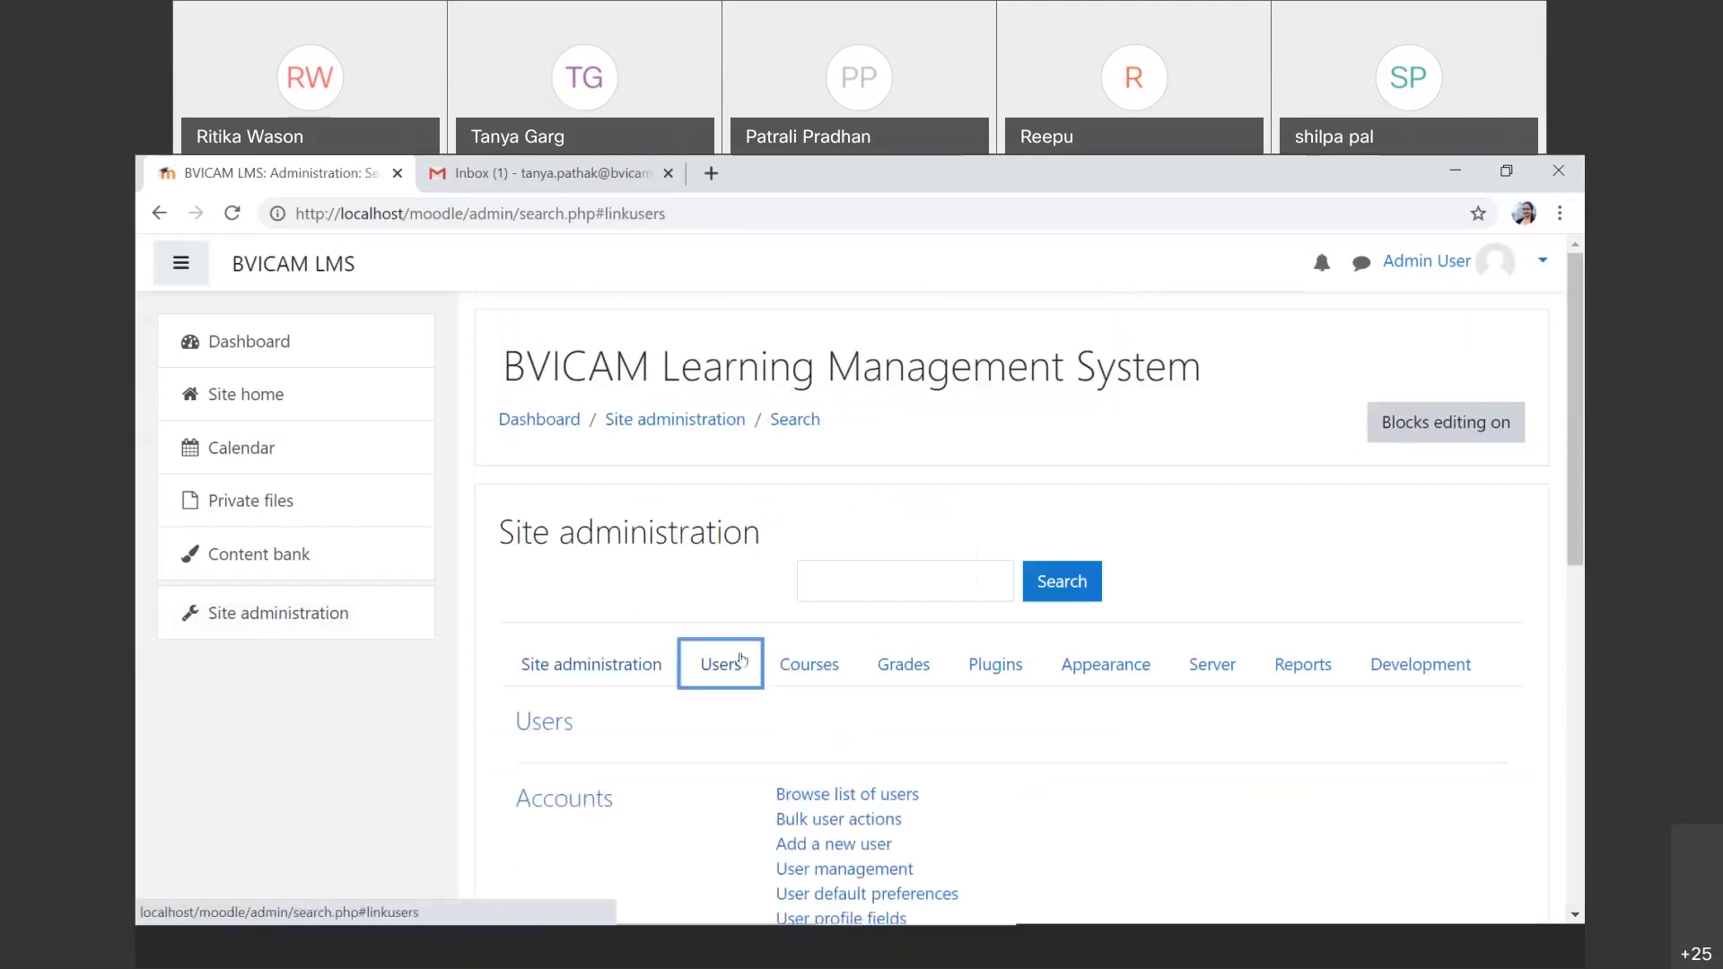
{"action": "scroll", "coordinate": [741, 659], "scroll_direction": "down", "scroll_amount": 5}
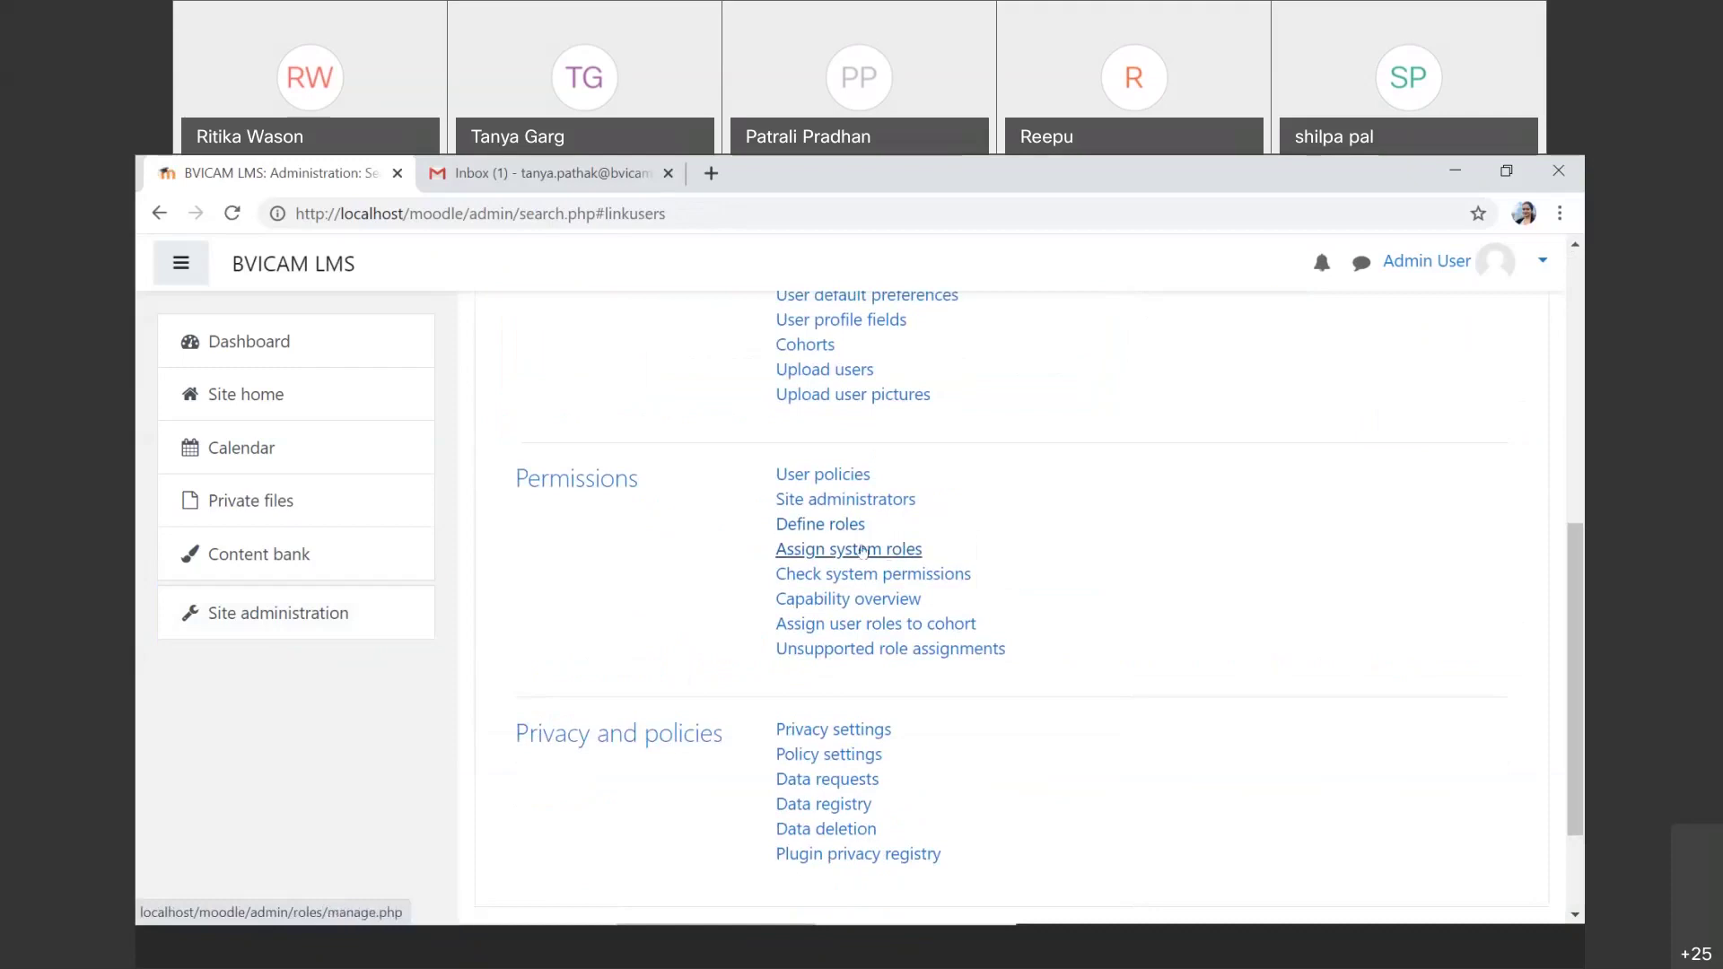
{"action": "left_click", "coordinate": [872, 628]}
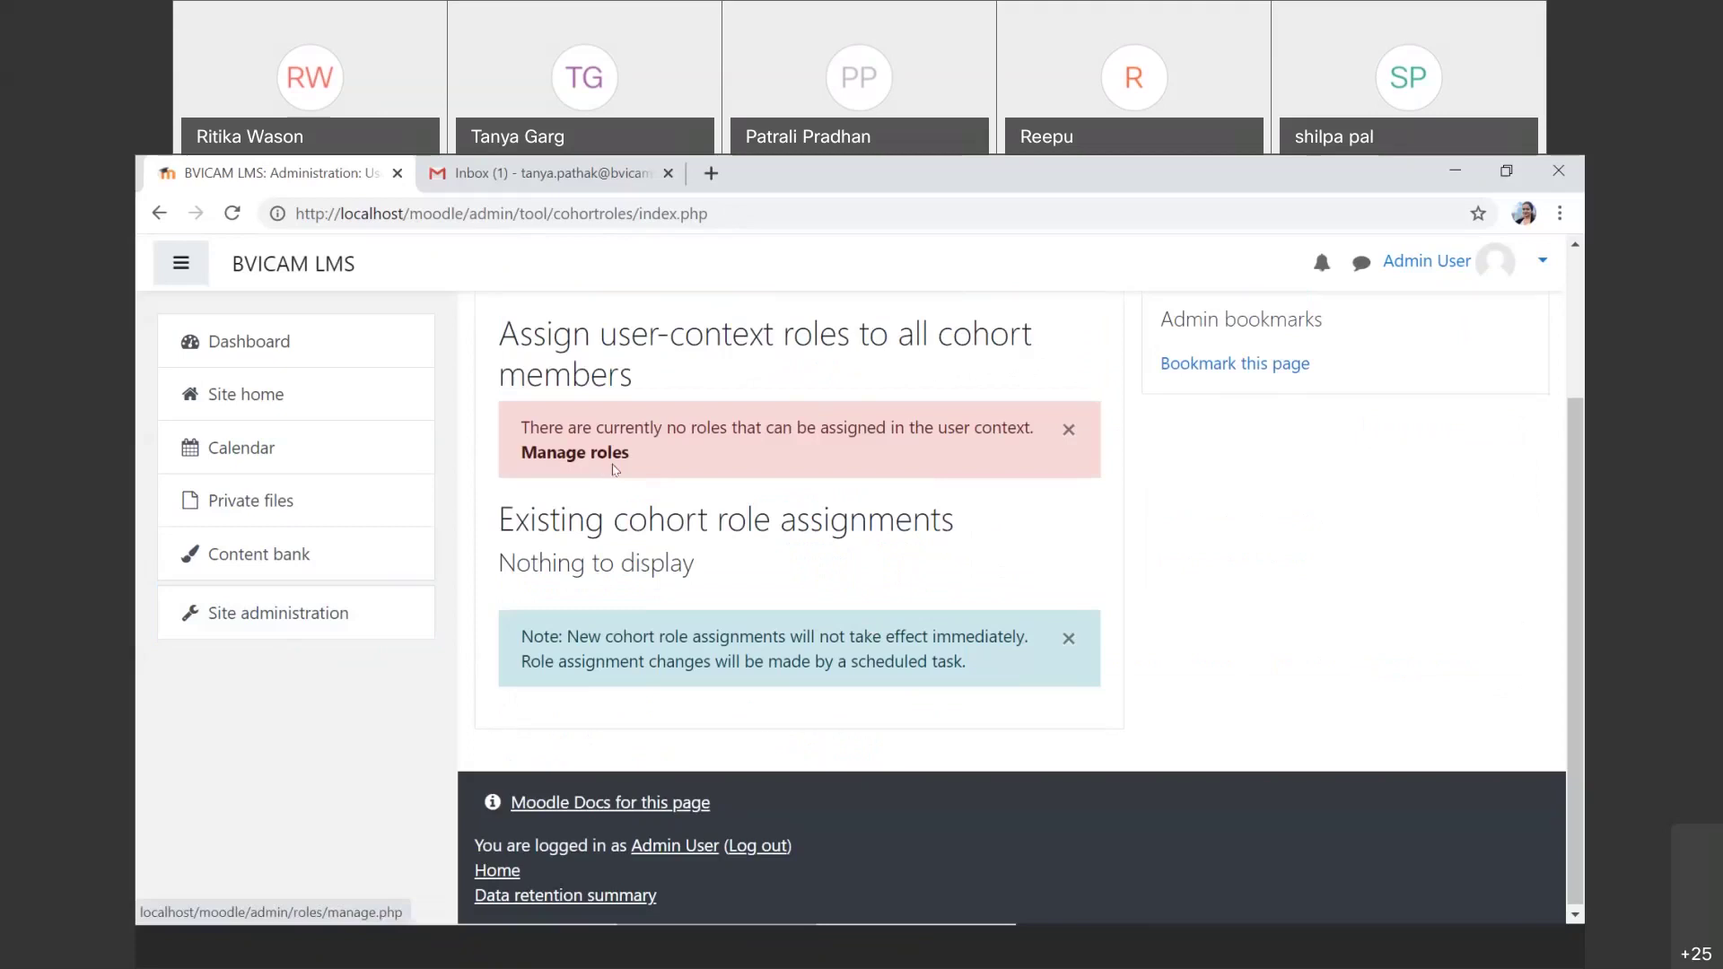
{"action": "left_click", "coordinate": [162, 214]}
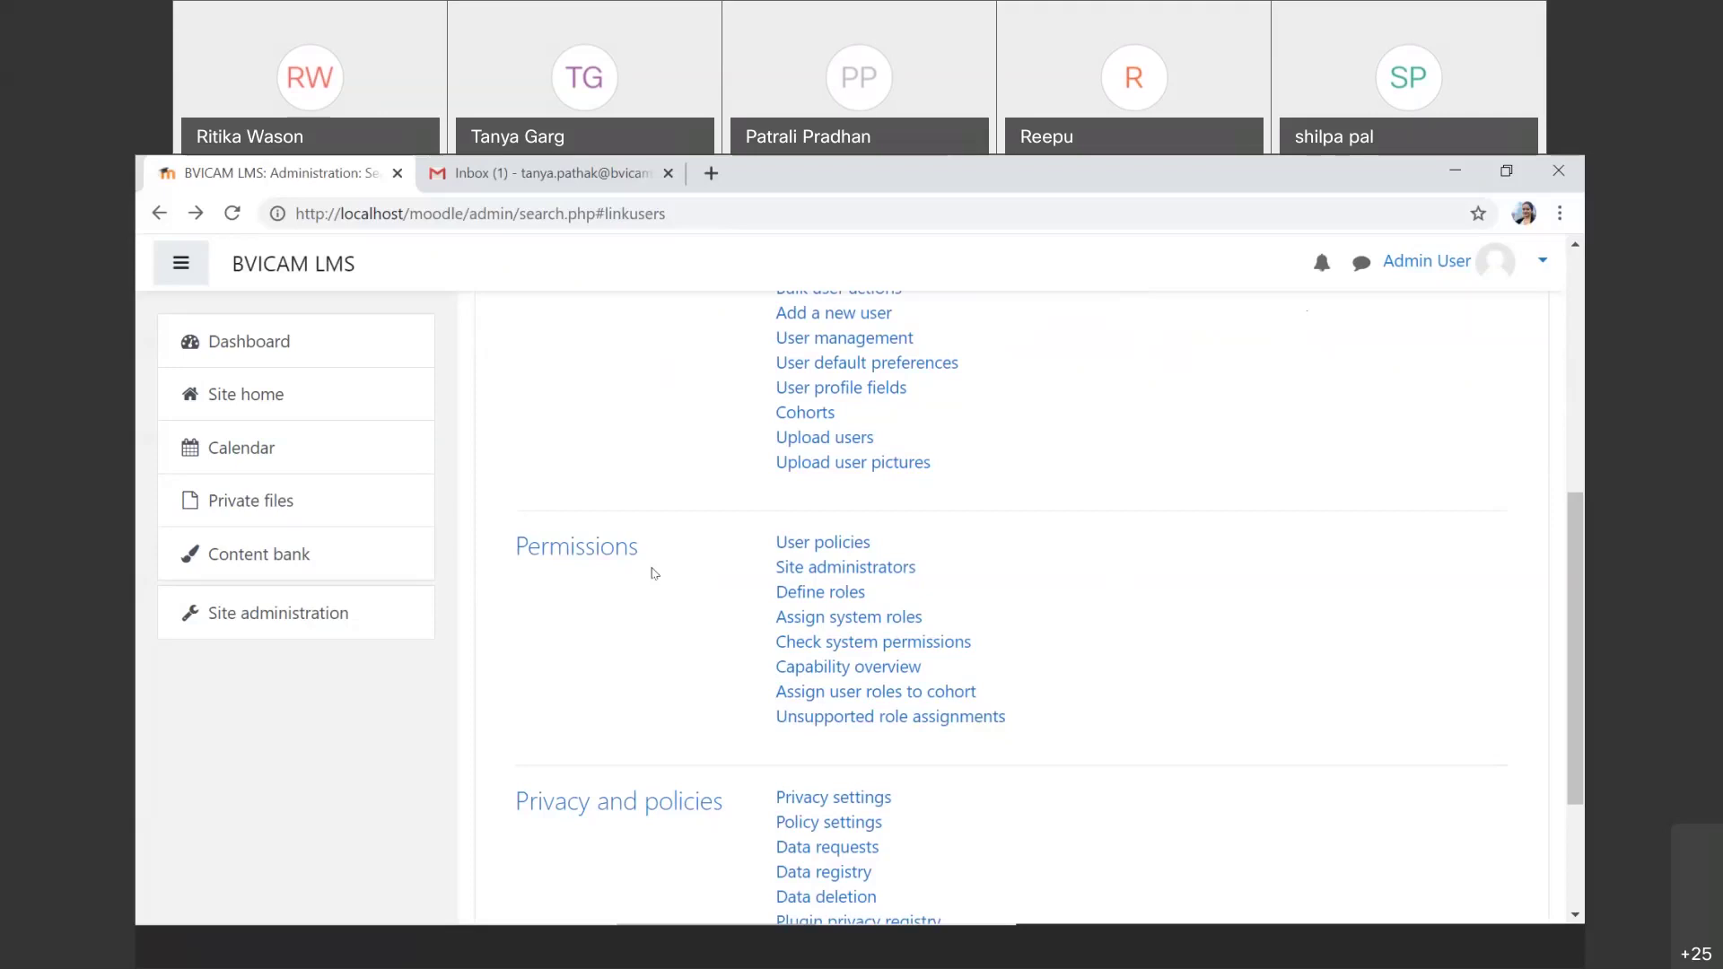
Step: Assign the site-wide Course creator role to the user who already holds Manager
{"action": "scroll", "coordinate": [655, 573], "scroll_direction": "down", "scroll_amount": 2}
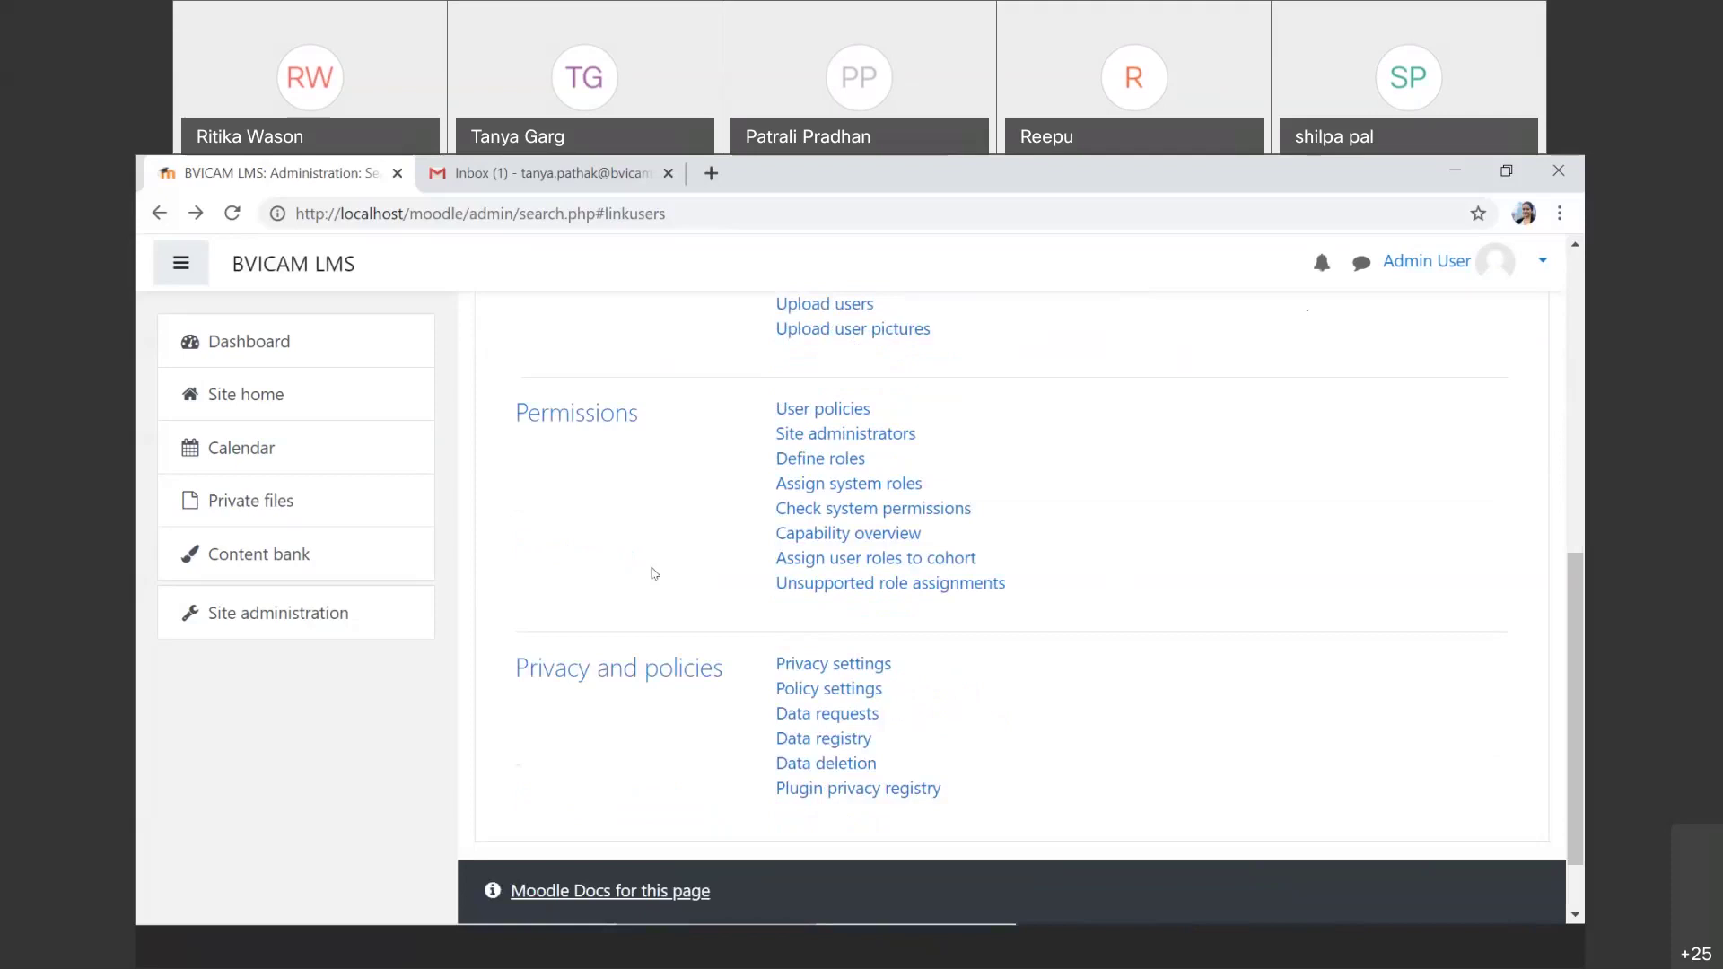
{"action": "left_click", "coordinate": [810, 487]}
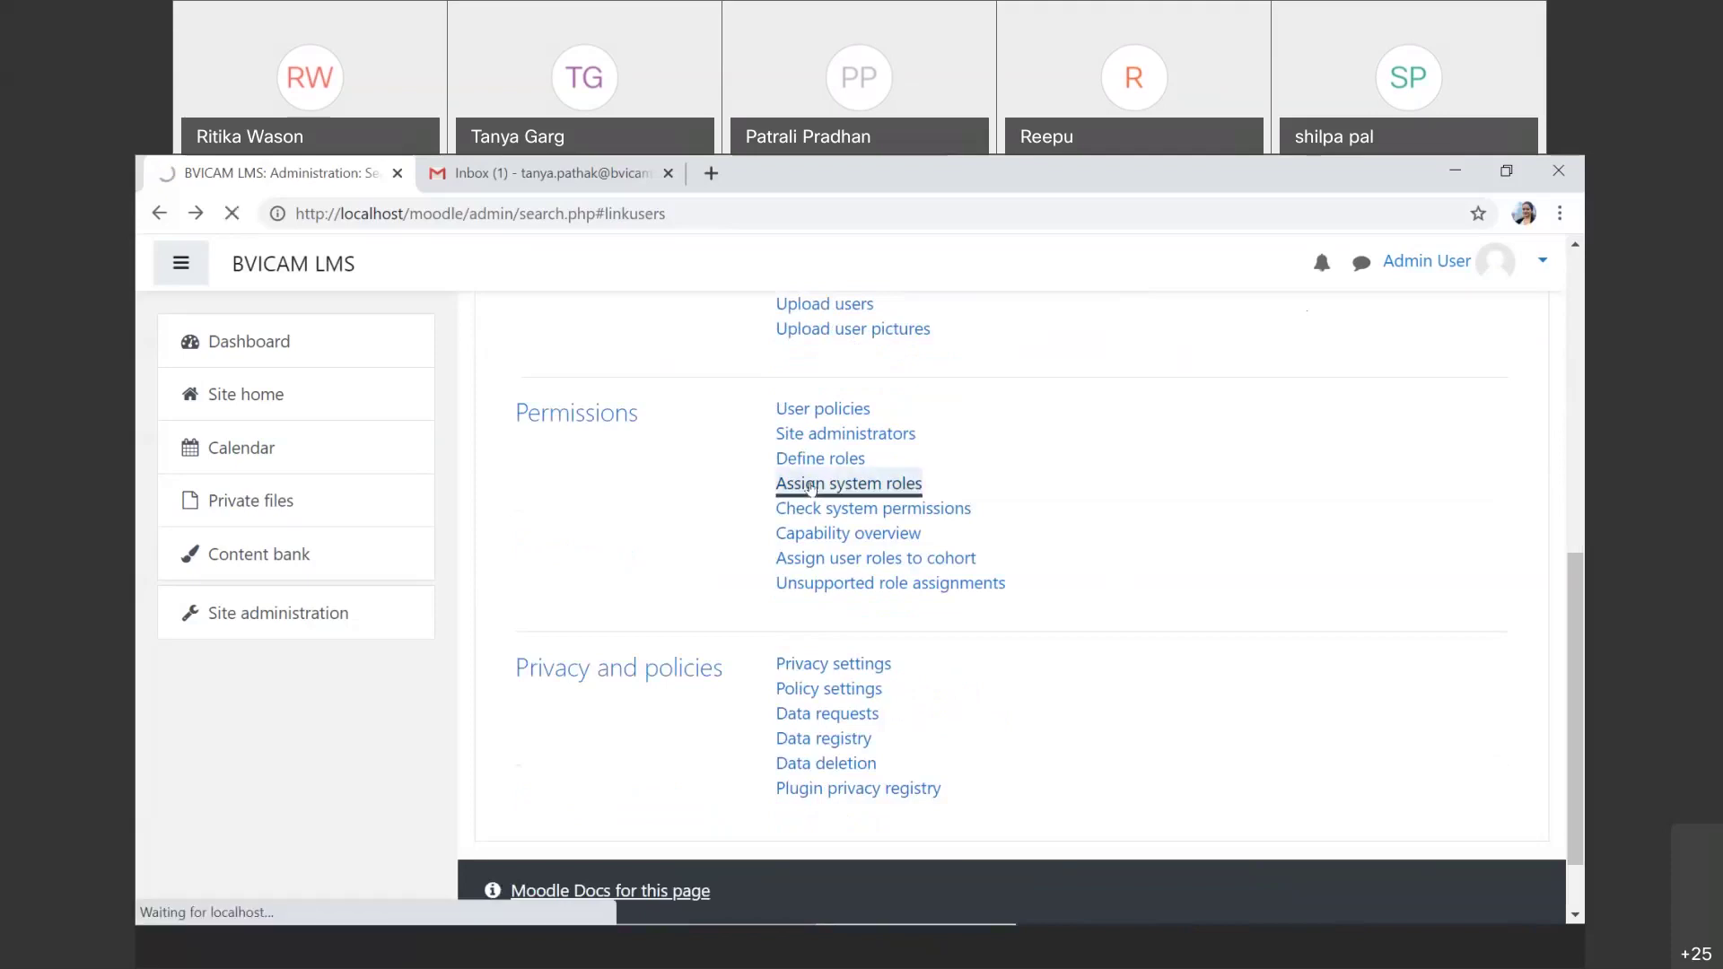
{"action": "scroll", "coordinate": [987, 857], "scroll_direction": "down", "scroll_amount": 2}
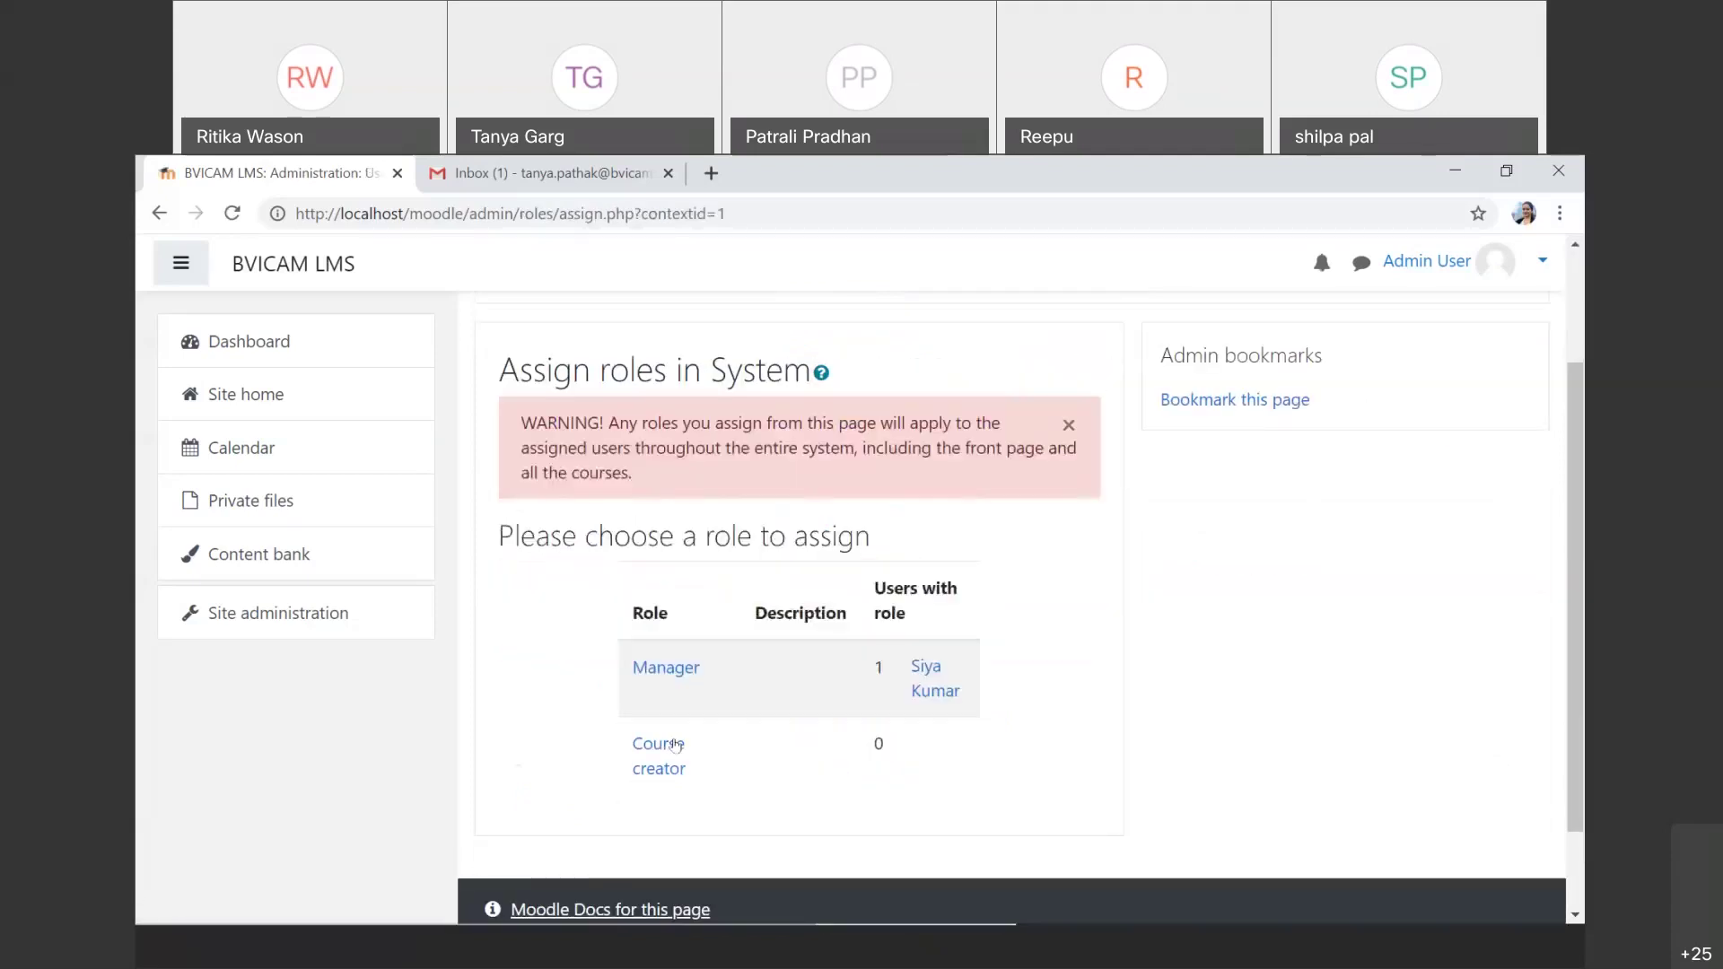
{"action": "left_click", "coordinate": [667, 761]}
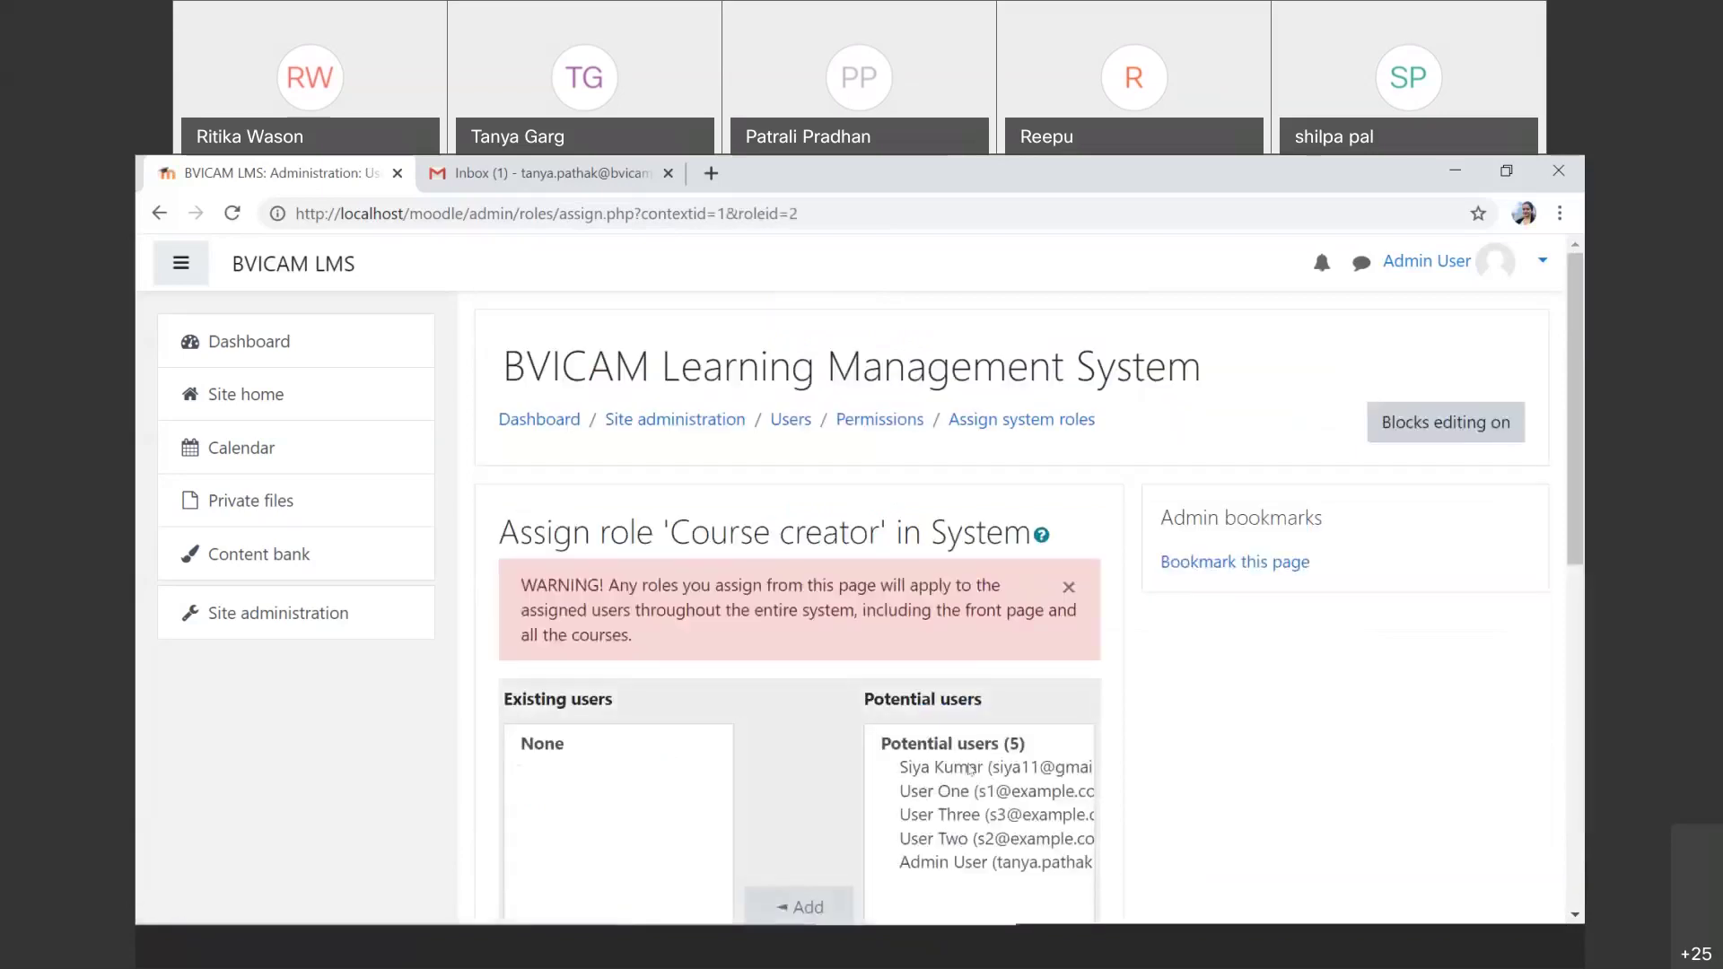
{"action": "left_click", "coordinate": [970, 769]}
{"action": "scroll", "coordinate": [841, 677], "scroll_direction": "down", "scroll_amount": 3}
{"action": "left_click", "coordinate": [810, 644]}
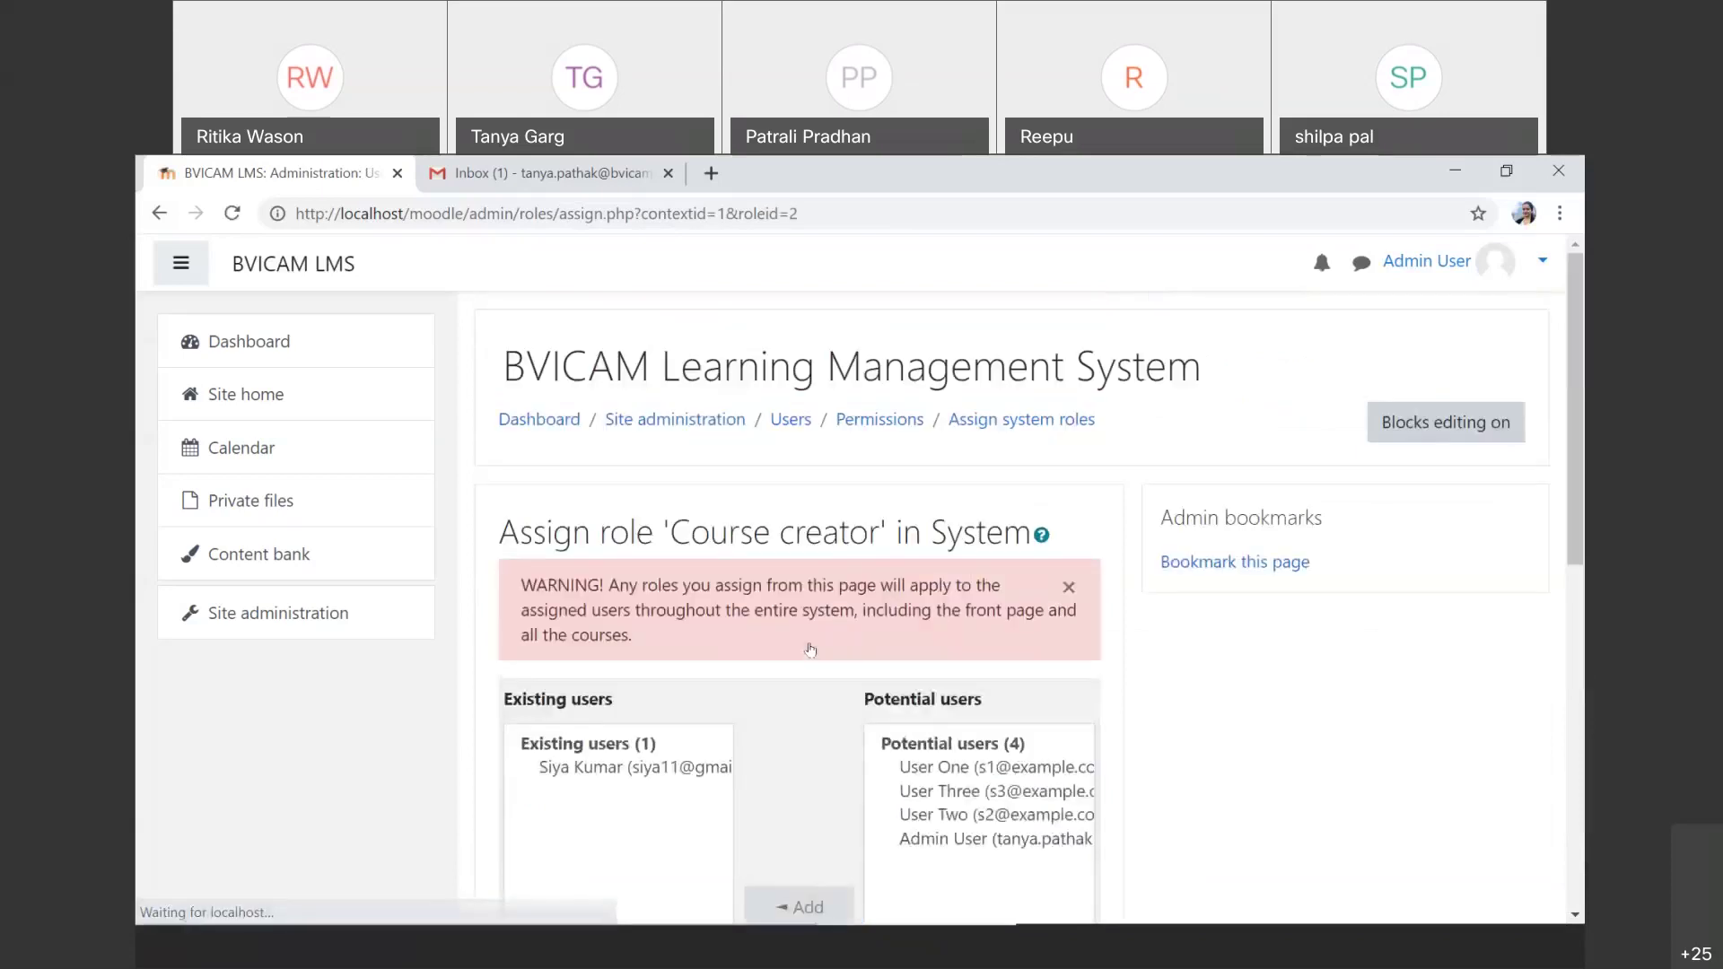
Step: Reopen Assign system roles to confirm Manager and Course creator each have one user
{"action": "left_click", "coordinate": [293, 618]}
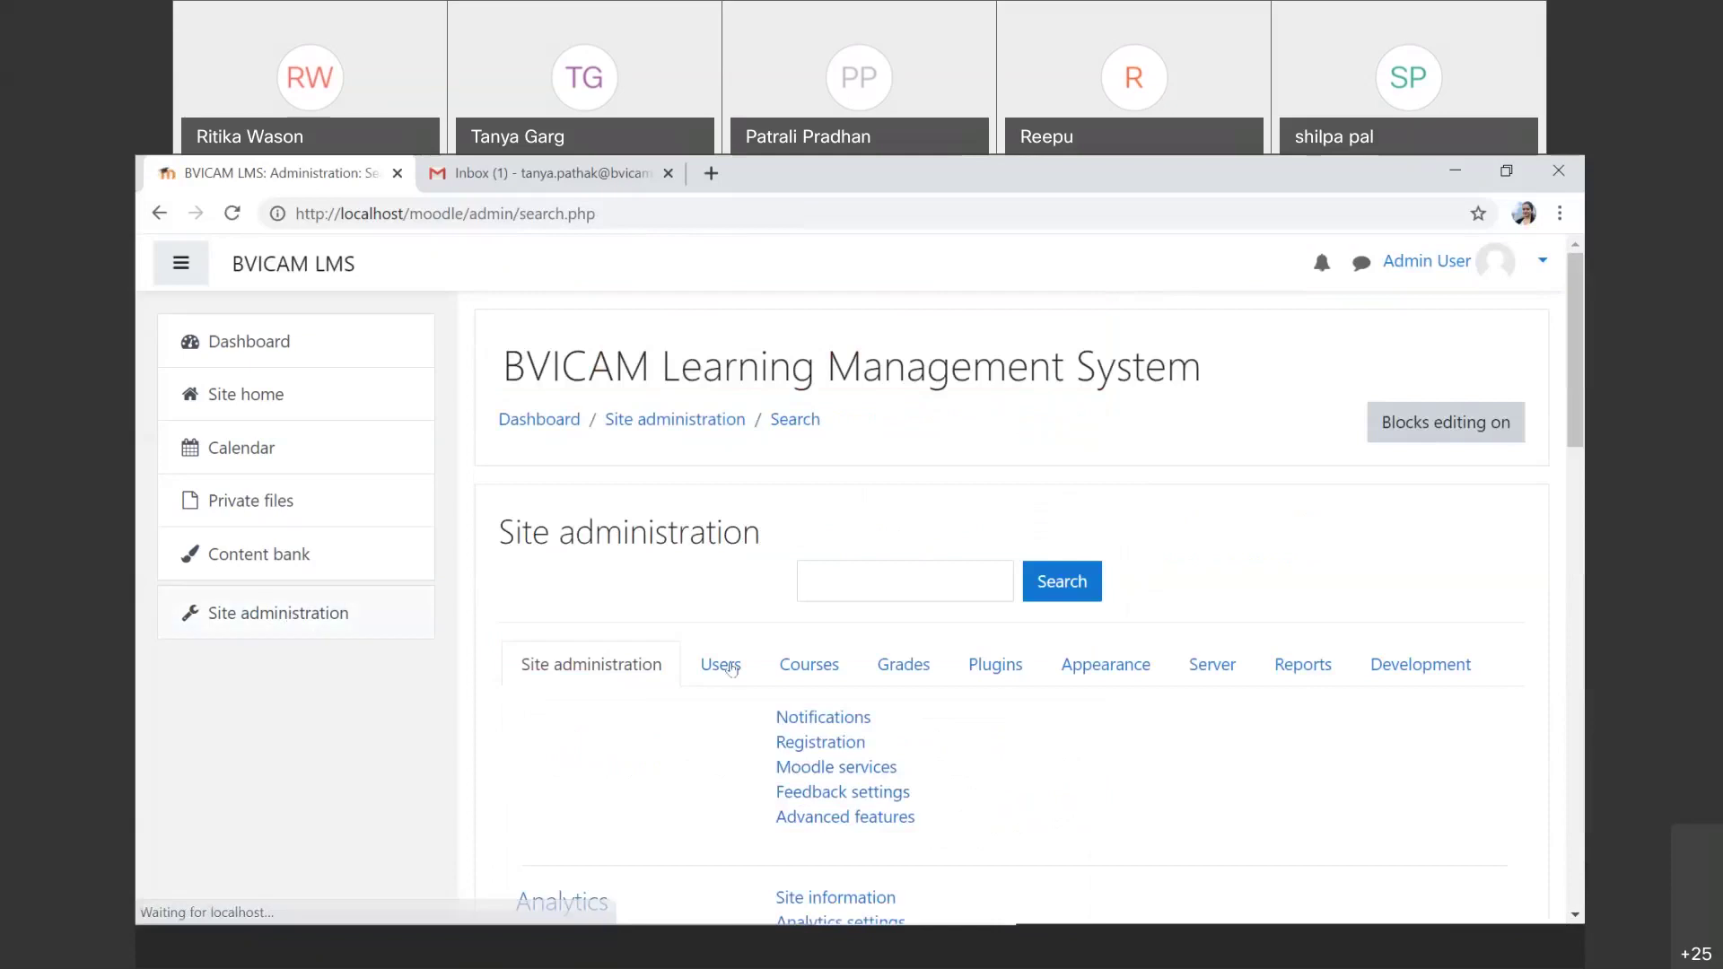
{"action": "left_click", "coordinate": [723, 665]}
{"action": "scroll", "coordinate": [731, 669], "scroll_direction": "down", "scroll_amount": 6}
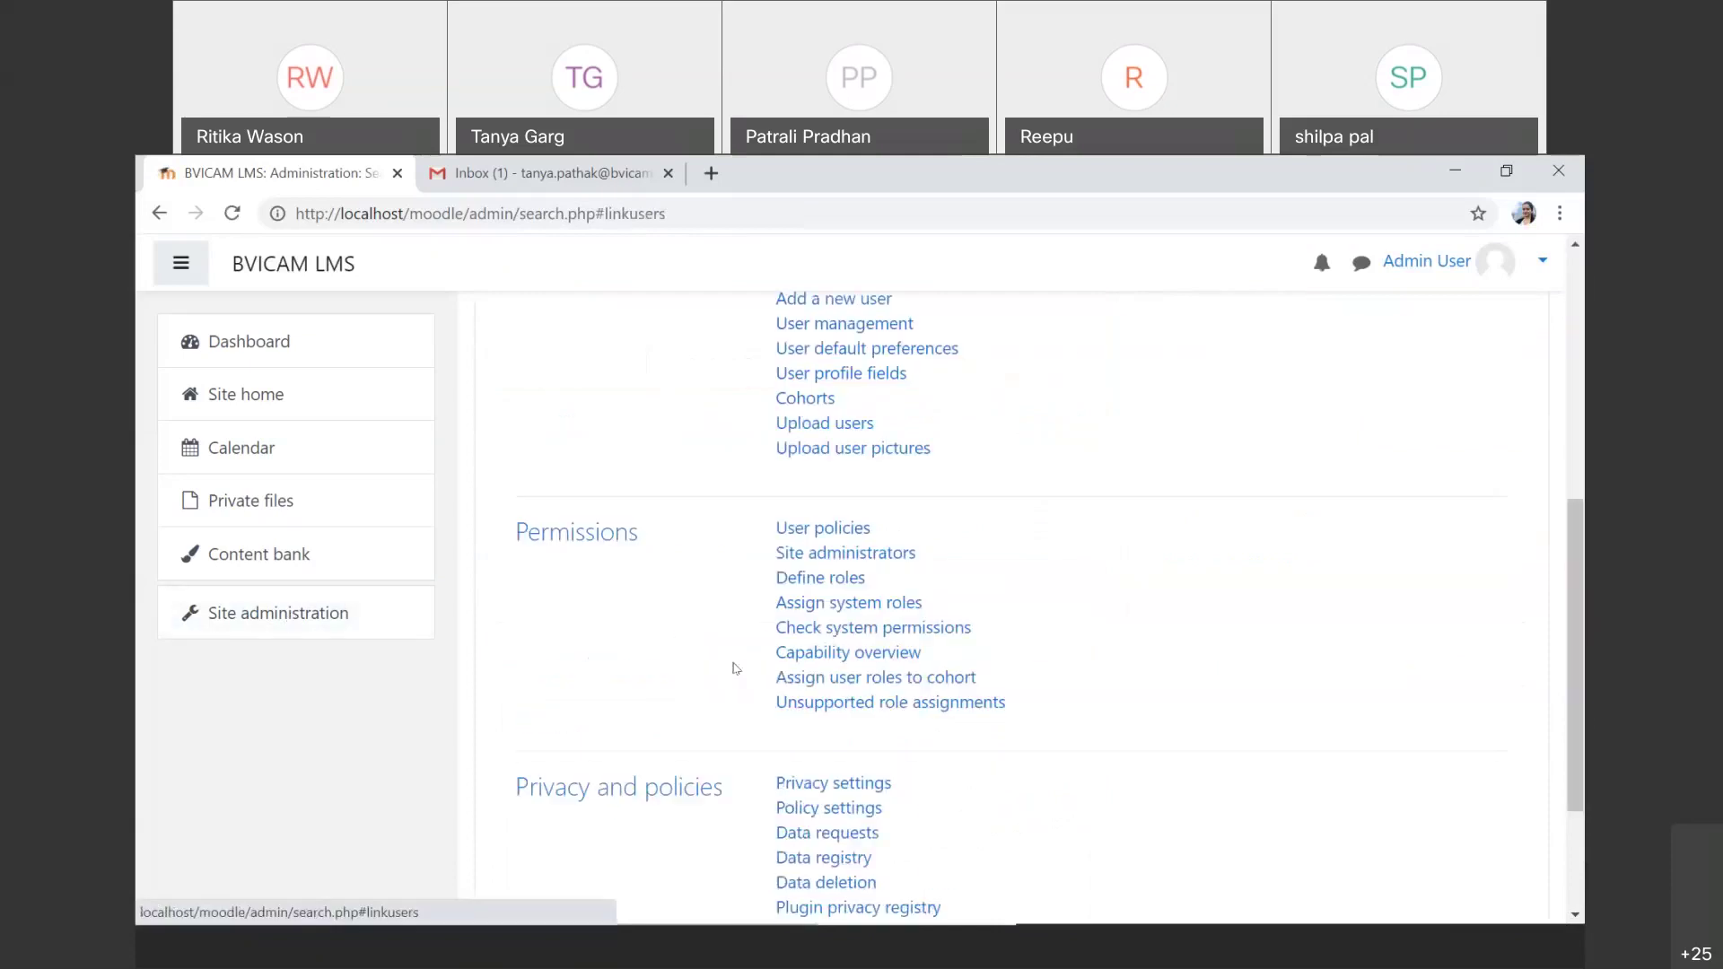
{"action": "left_click", "coordinate": [825, 603]}
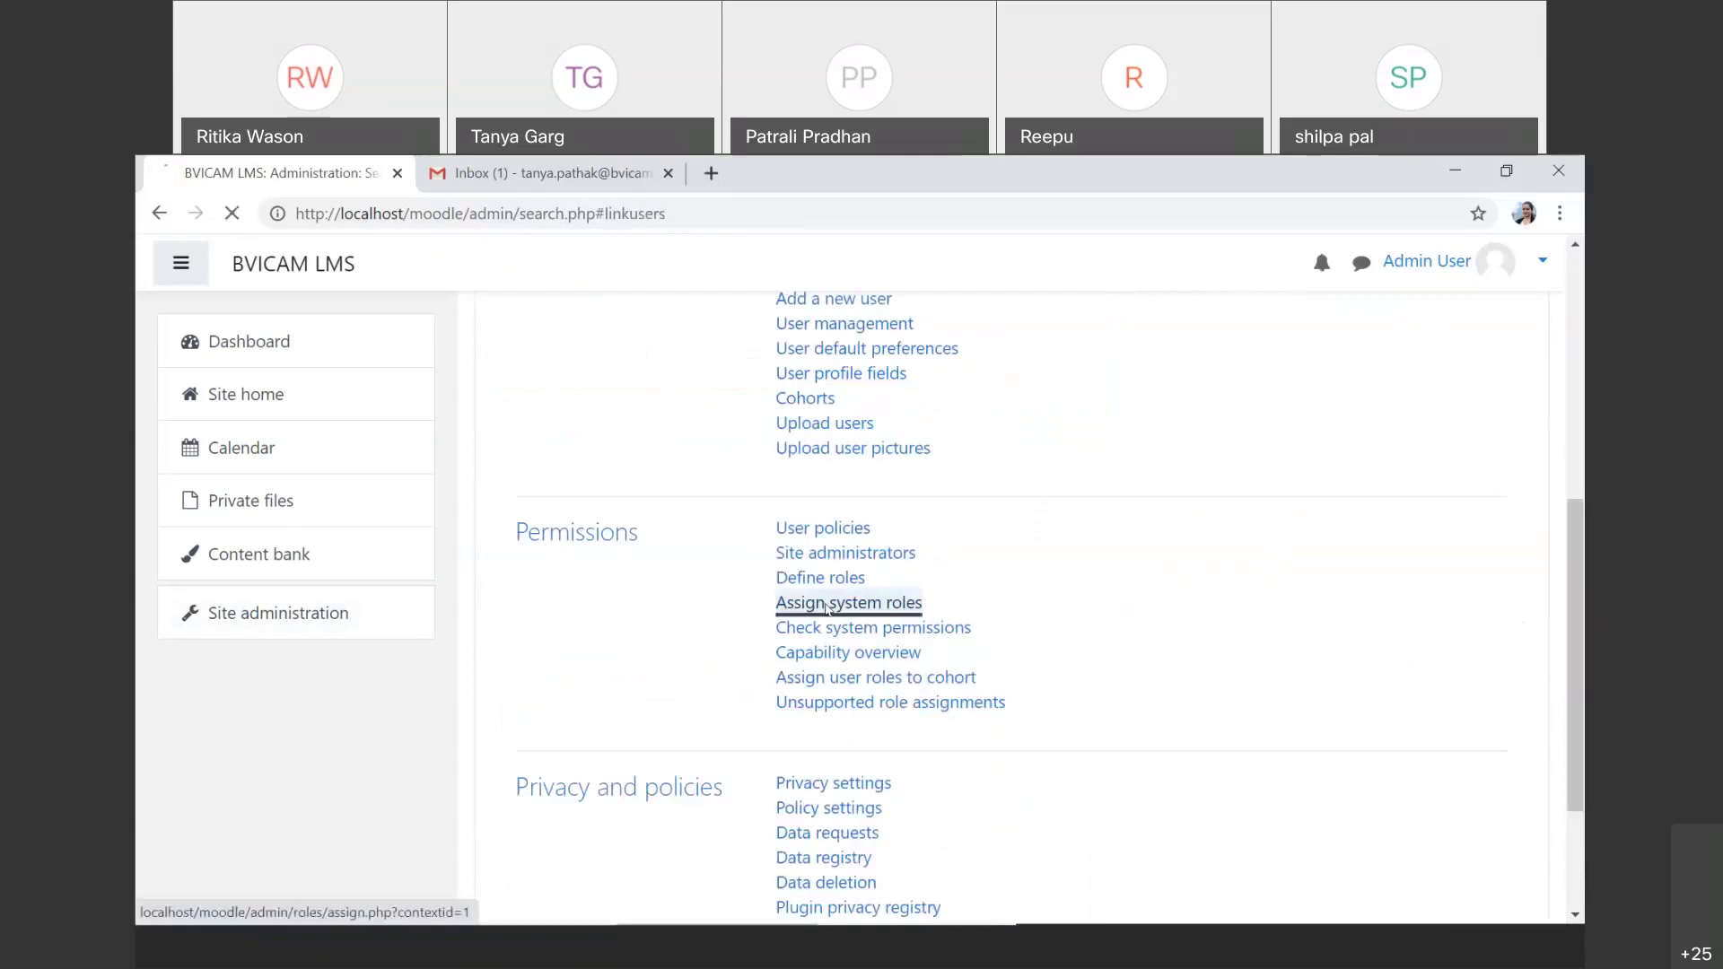
{"action": "scroll", "coordinate": [641, 691], "scroll_direction": "down", "scroll_amount": 3}
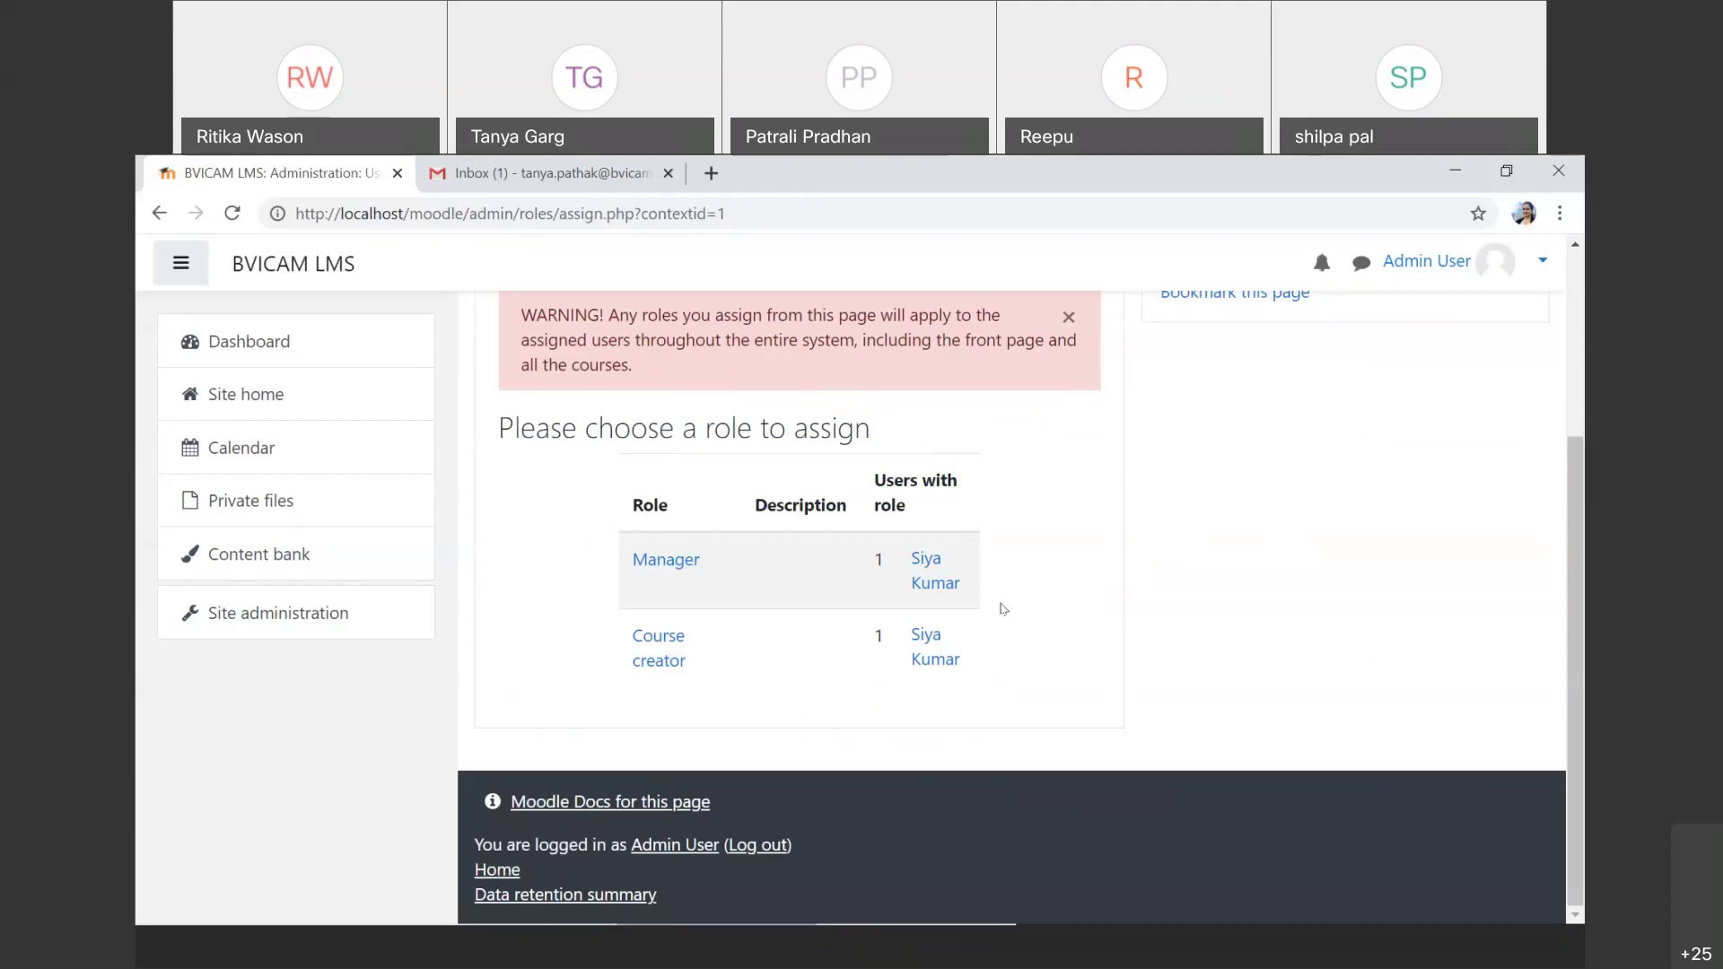
{"action": "scroll", "coordinate": [1002, 609], "scroll_direction": "up", "scroll_amount": 3}
Step: Navigate from Site administration's Users permissions links to the Assign user roles to cohort page
{"action": "left_click", "coordinate": [249, 618]}
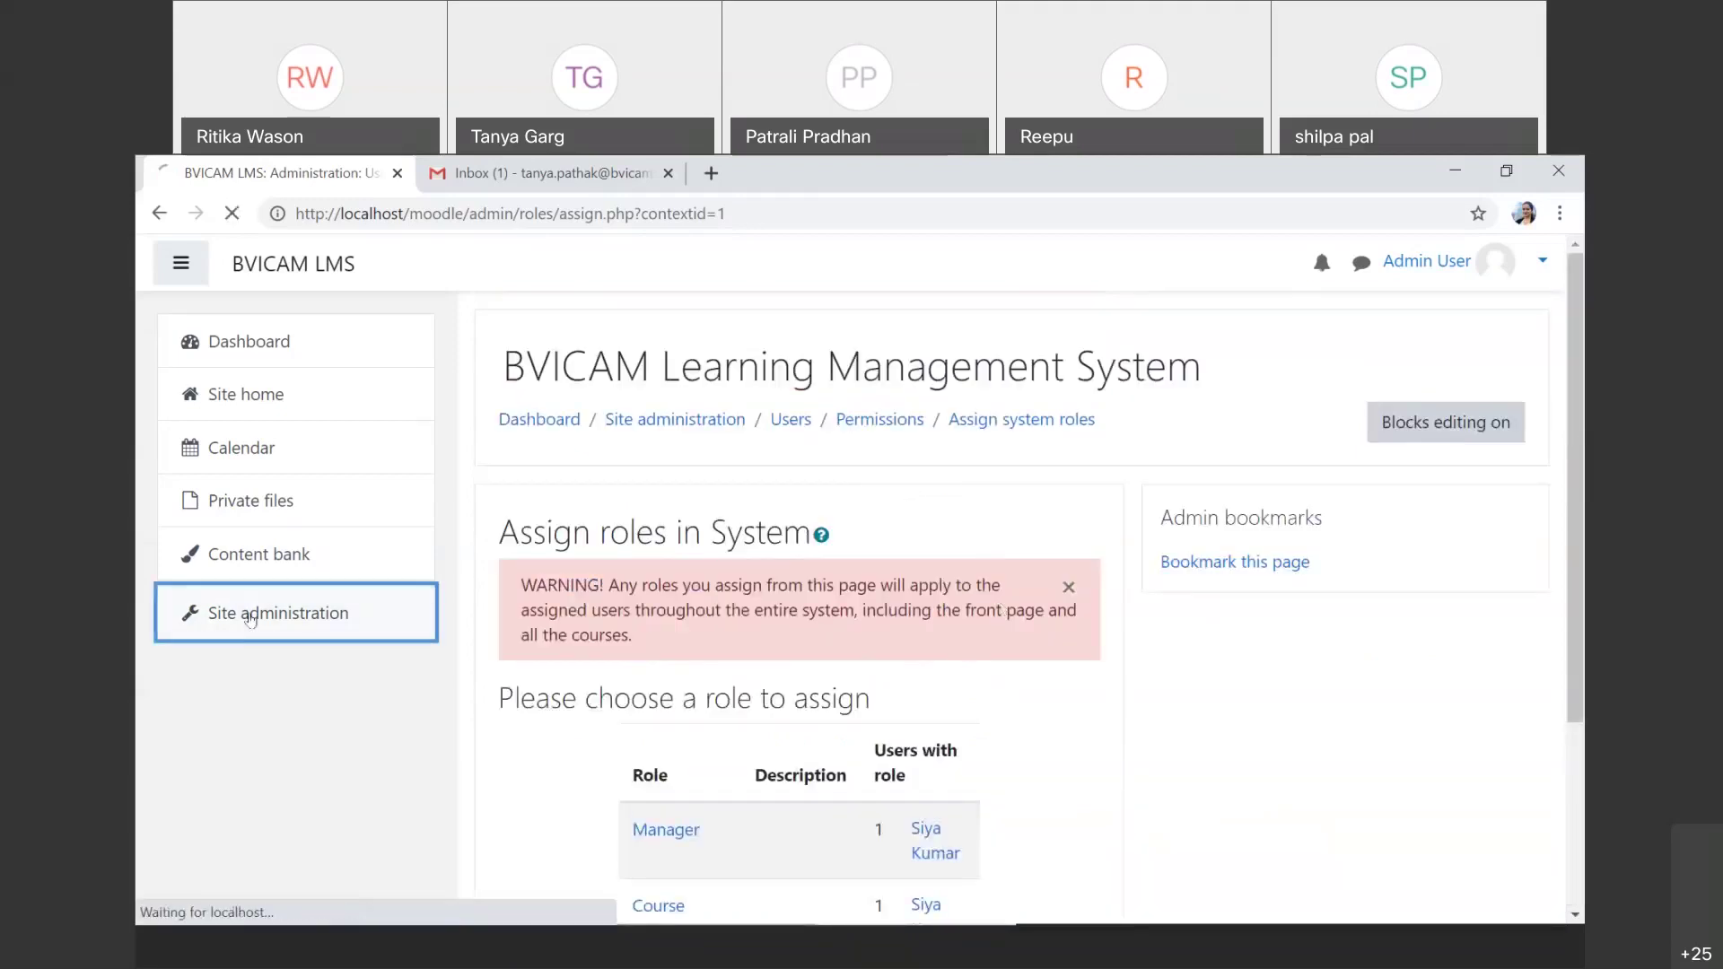
{"action": "left_click", "coordinate": [736, 662]}
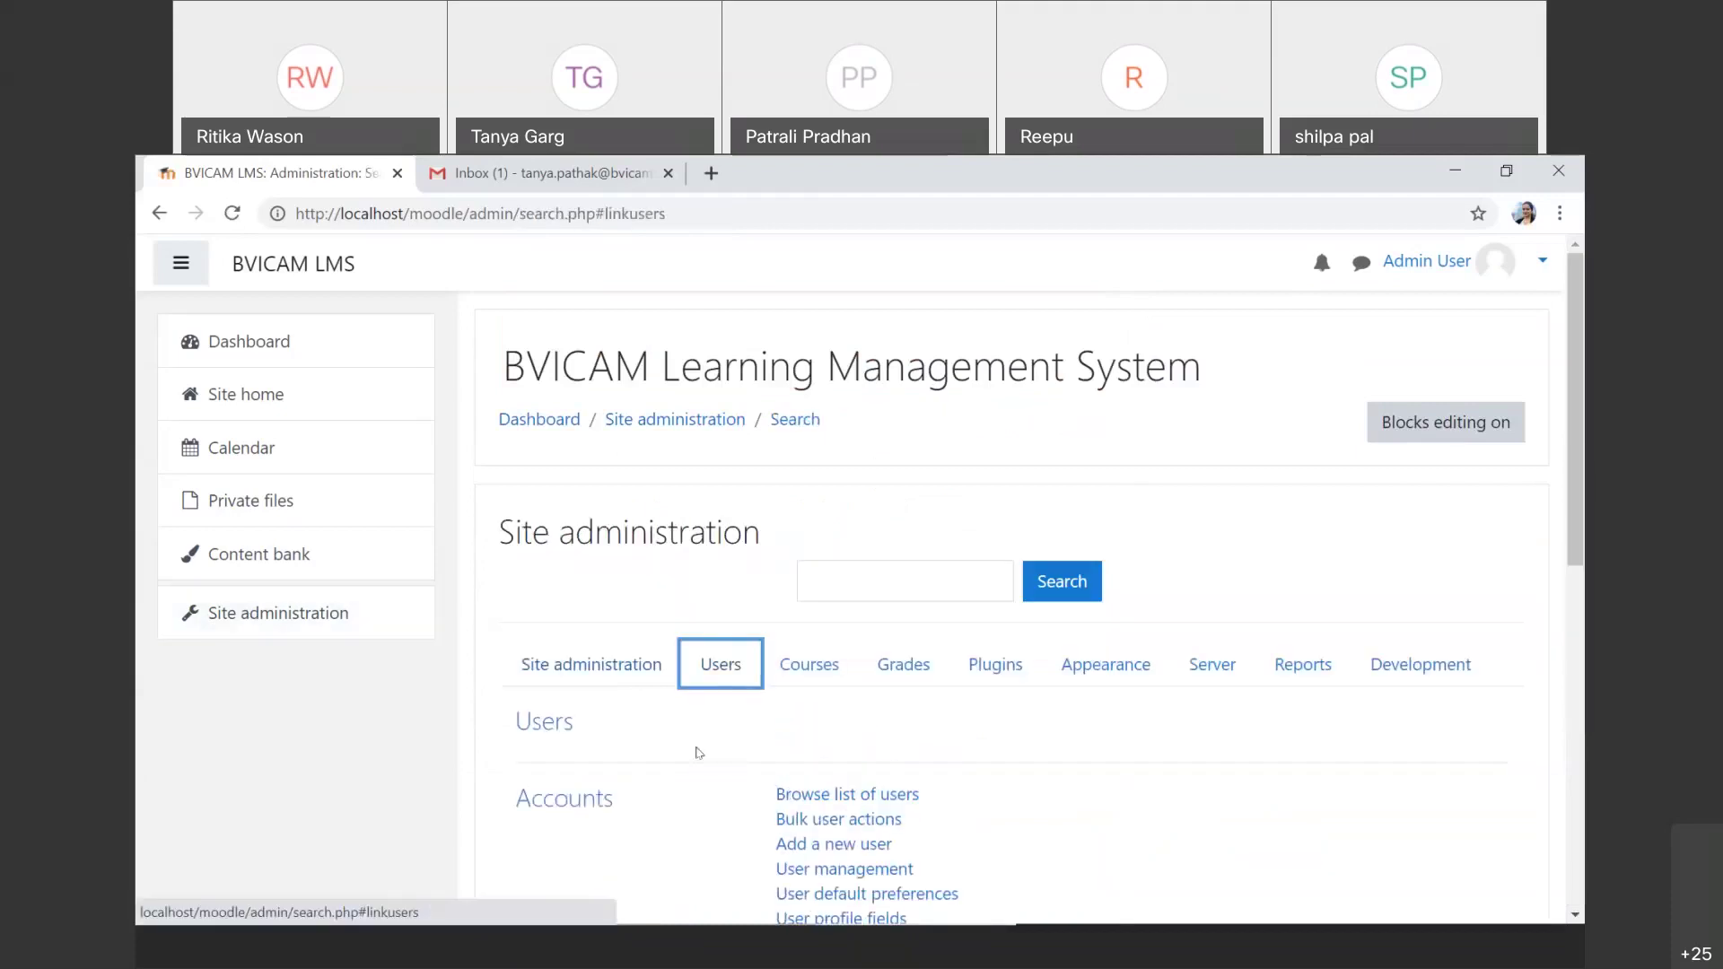
{"action": "scroll", "coordinate": [699, 752], "scroll_direction": "down", "scroll_amount": 2}
{"action": "scroll", "coordinate": [699, 752], "scroll_direction": "down", "scroll_amount": 3}
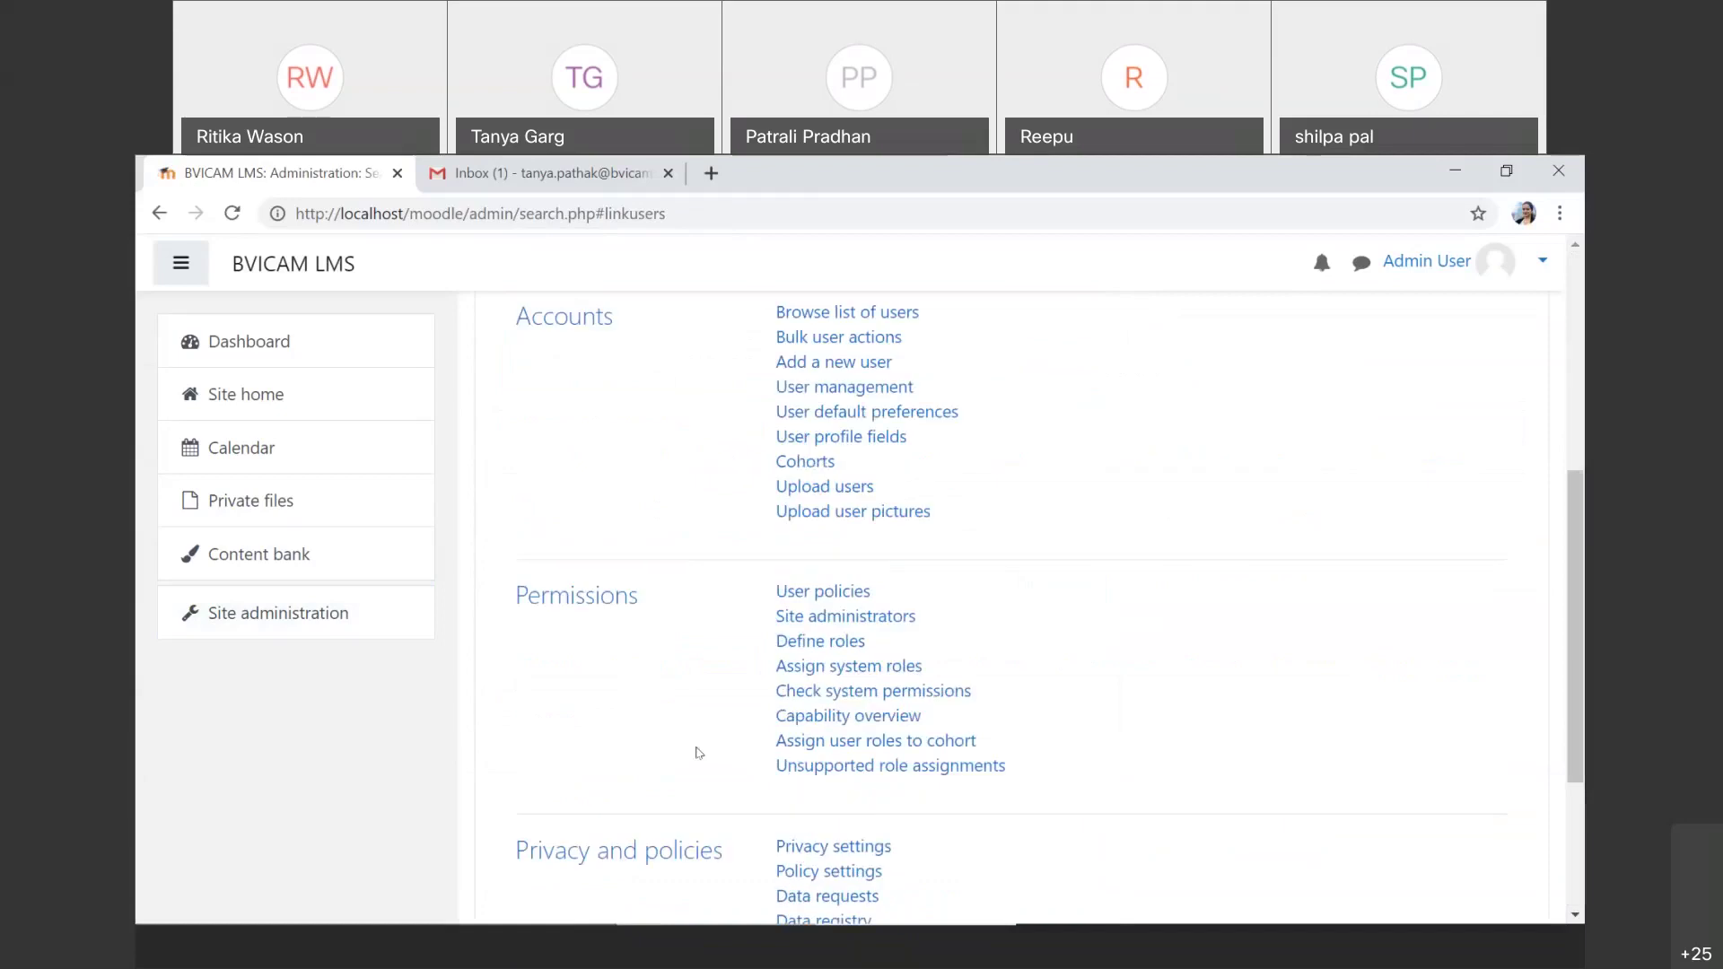
{"action": "scroll", "coordinate": [699, 752], "scroll_direction": "up", "scroll_amount": 3}
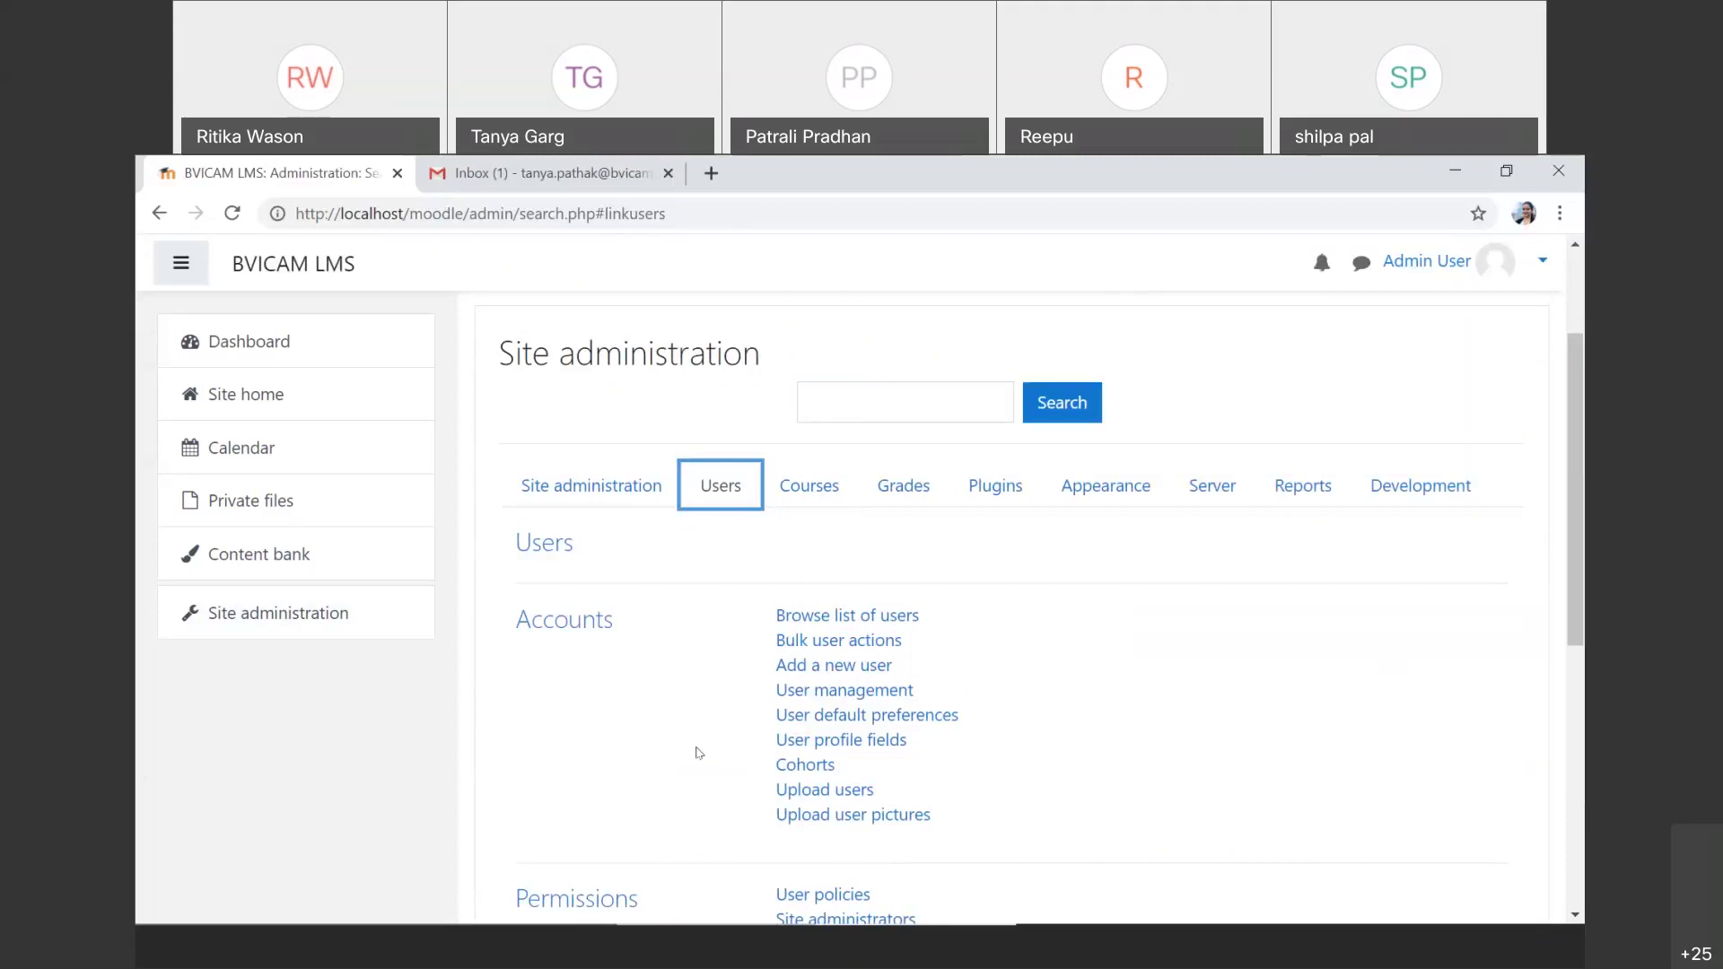
{"action": "scroll", "coordinate": [699, 754], "scroll_direction": "down", "scroll_amount": 6}
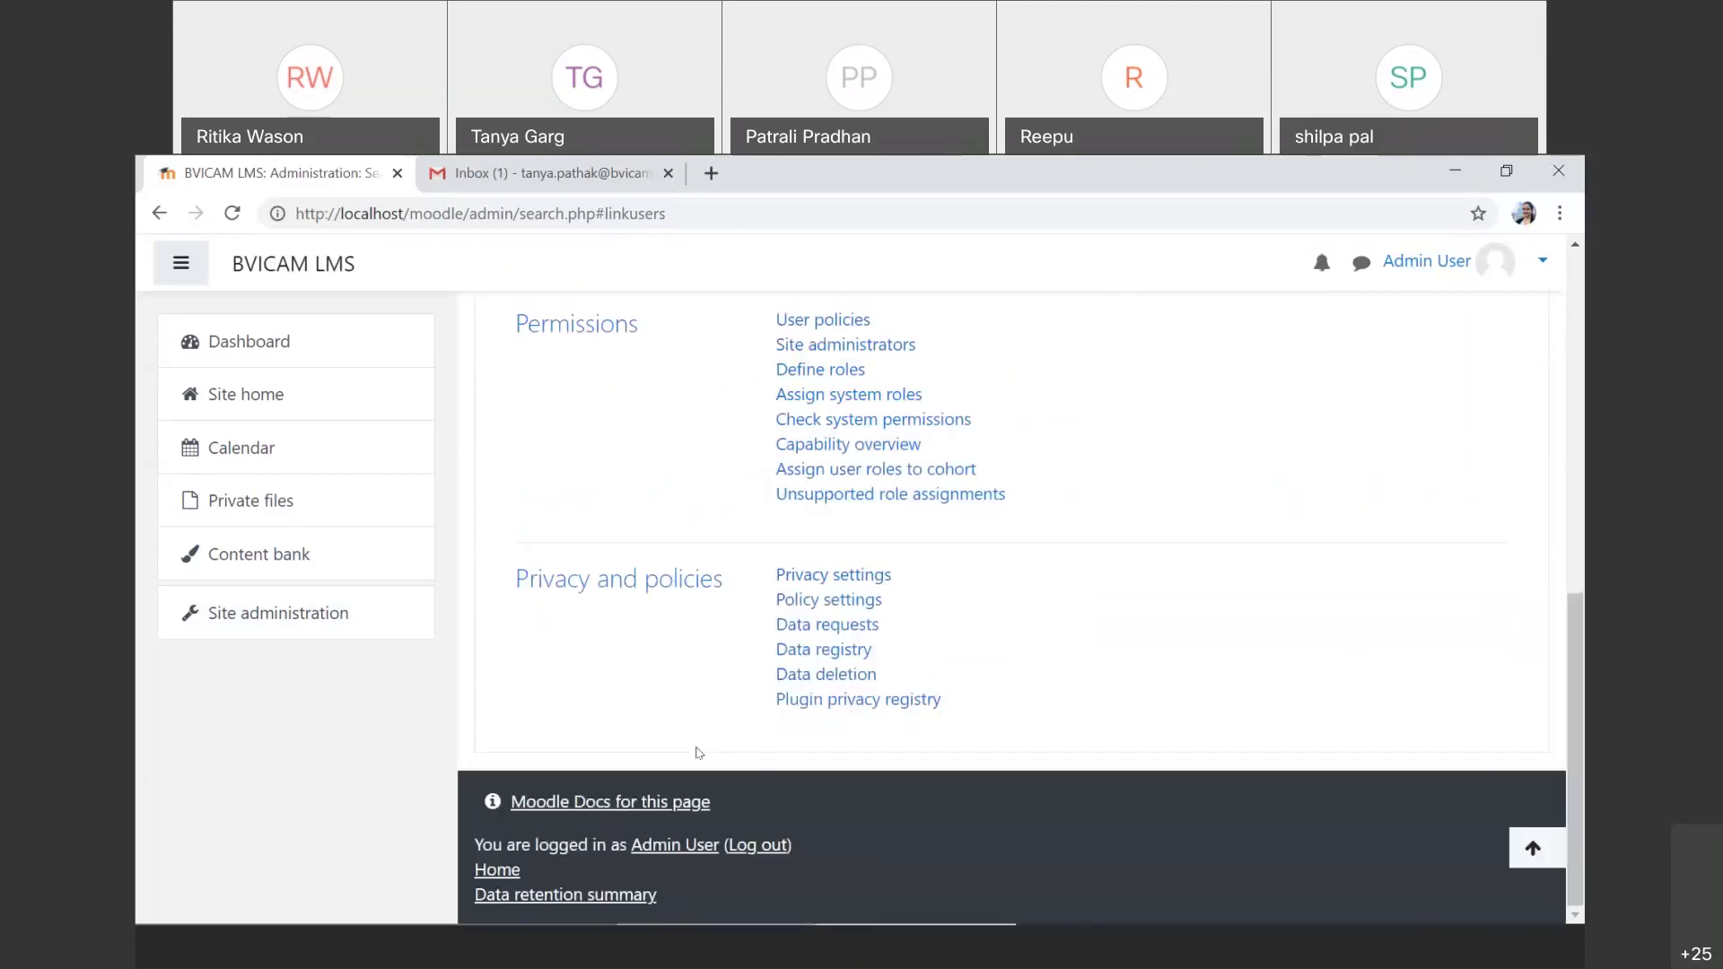
{"action": "left_click", "coordinate": [950, 471]}
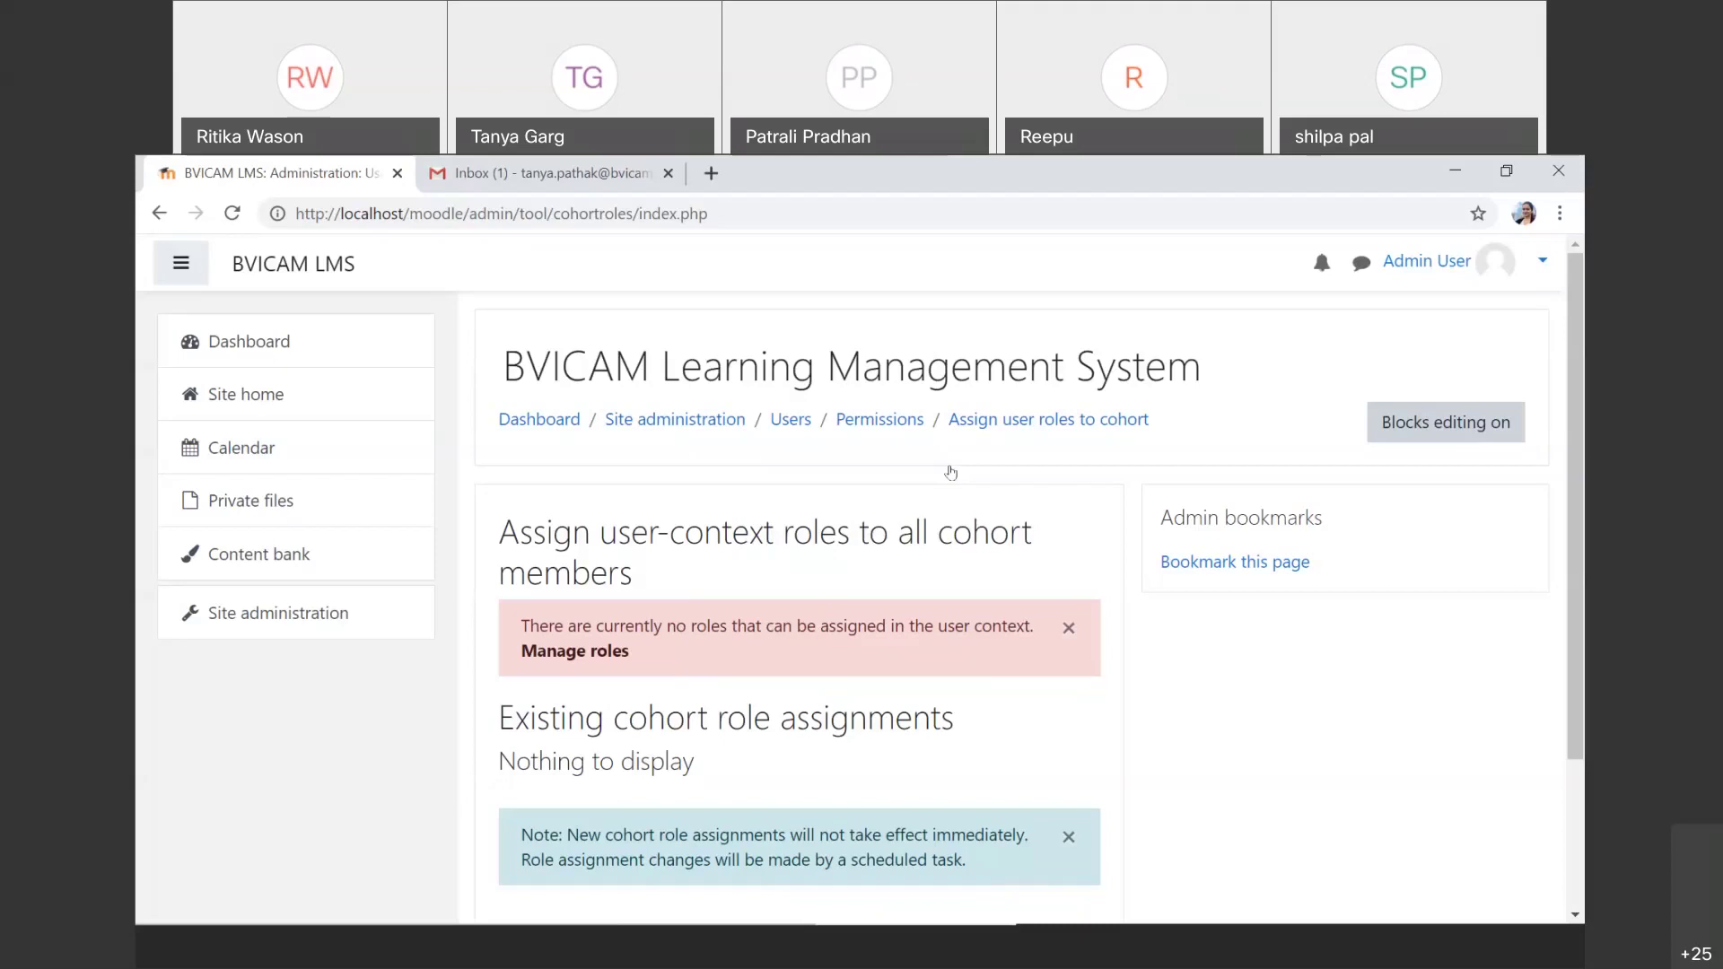
{"action": "left_click", "coordinate": [201, 619]}
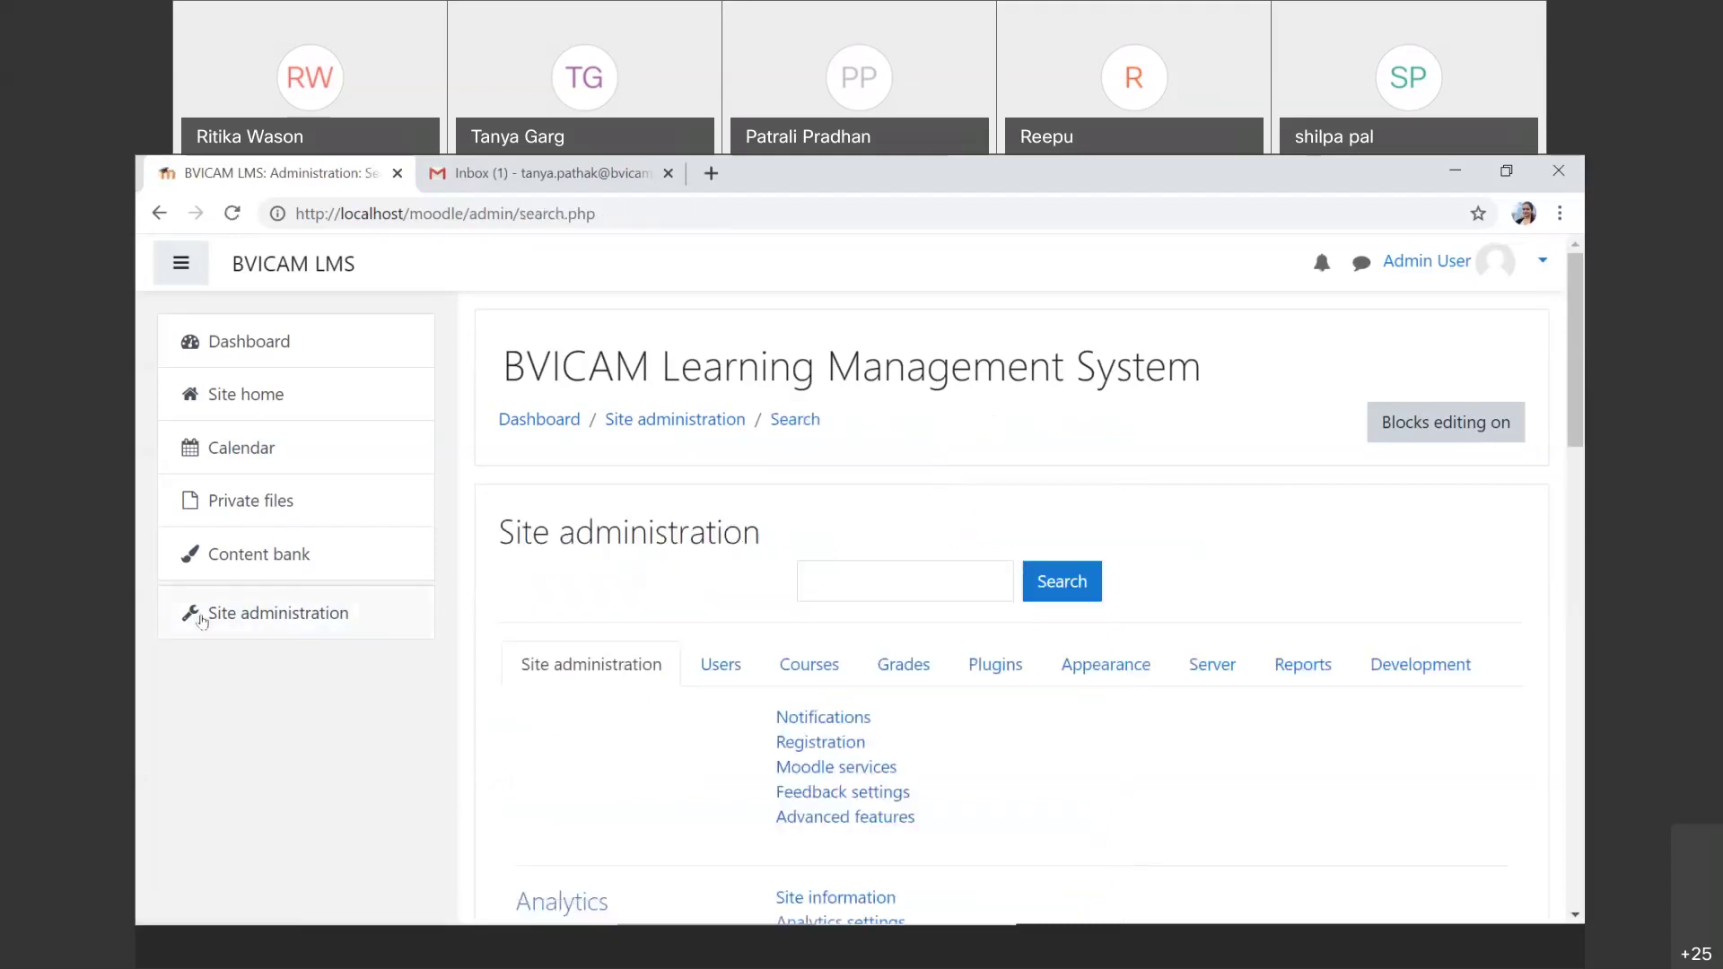
{"action": "left_click", "coordinate": [722, 666]}
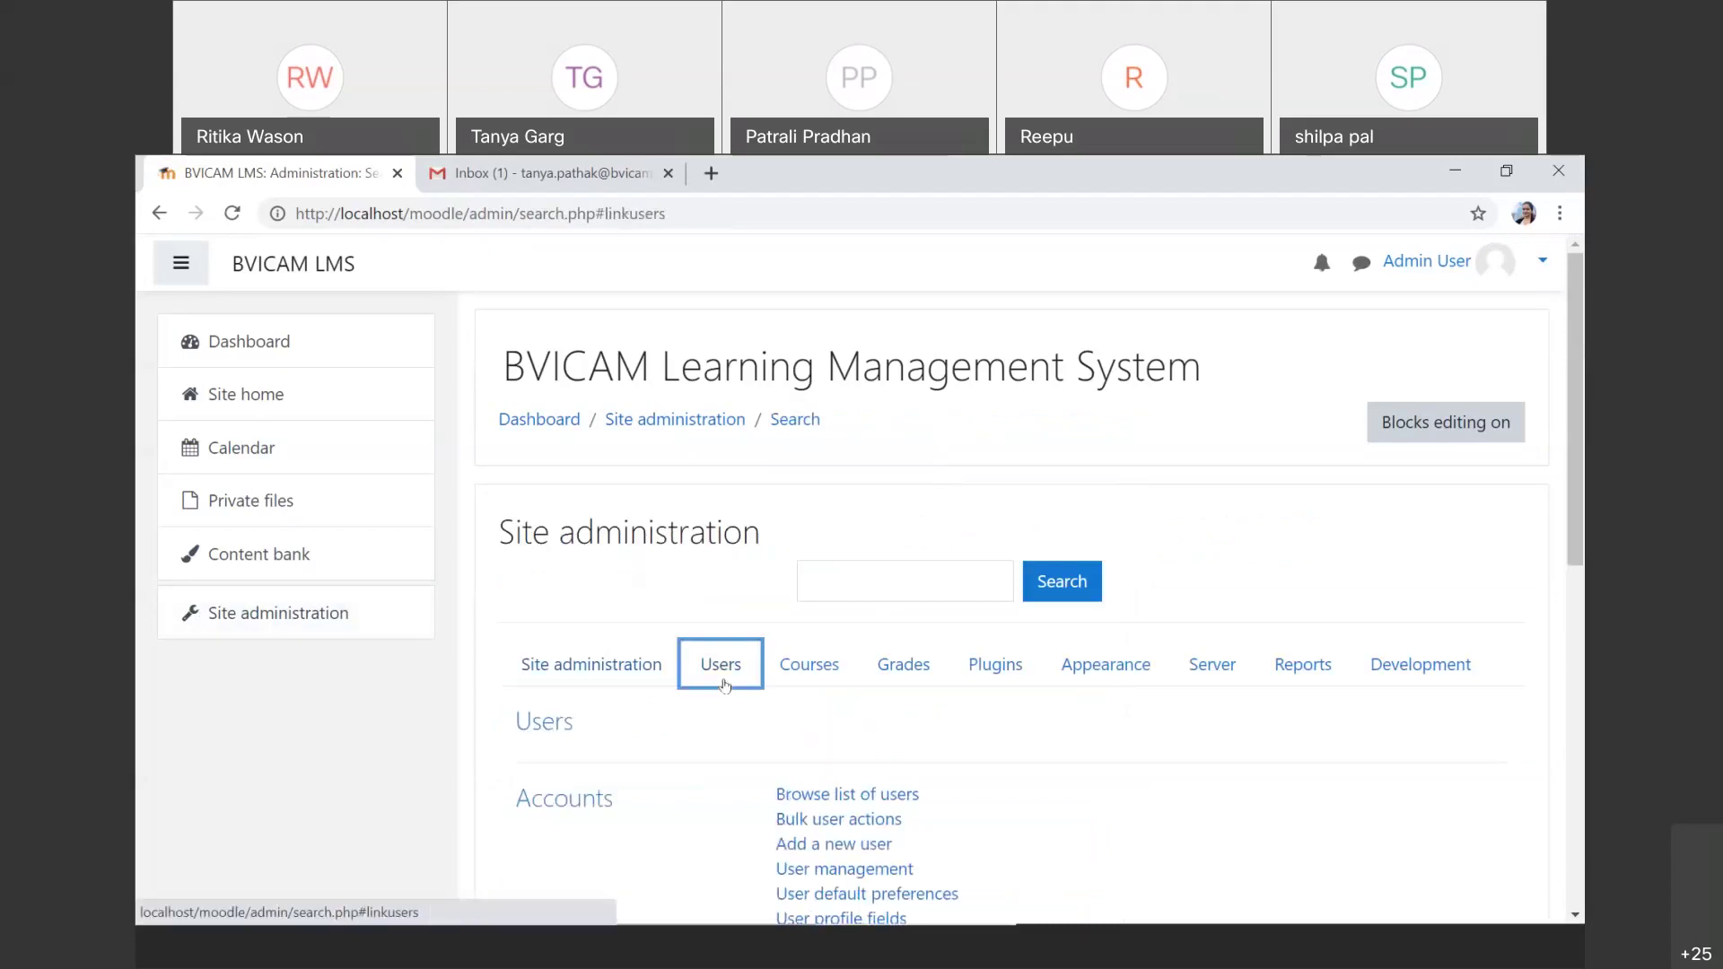